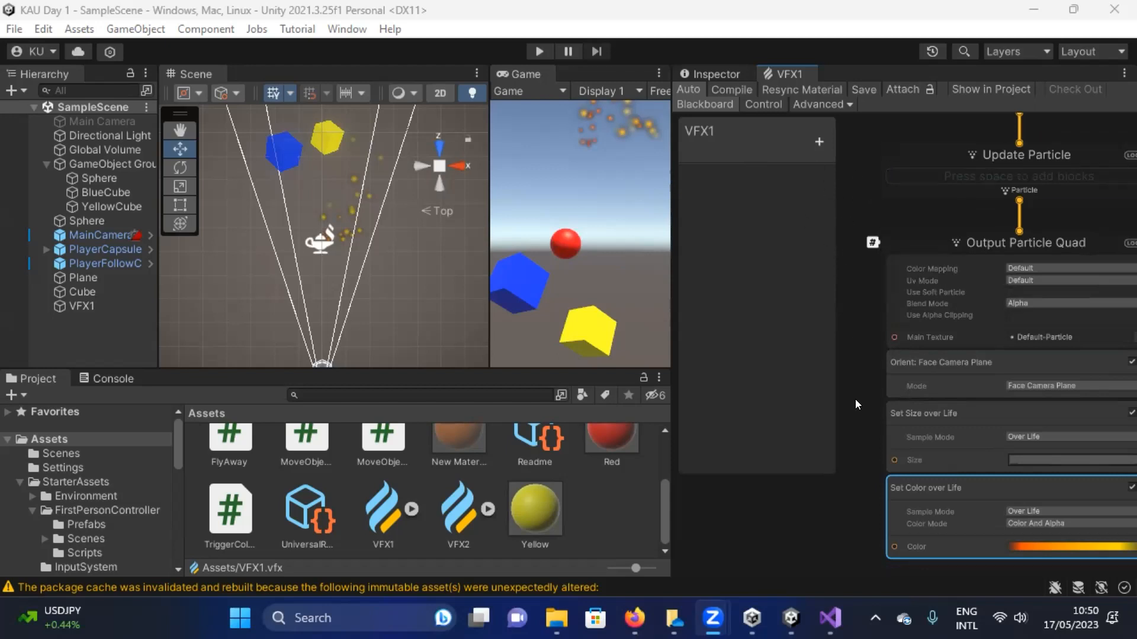
Open the color gradient of the Set Color over Life block and examine its alpha keys.
middle_drag(858, 406, 859, 329)
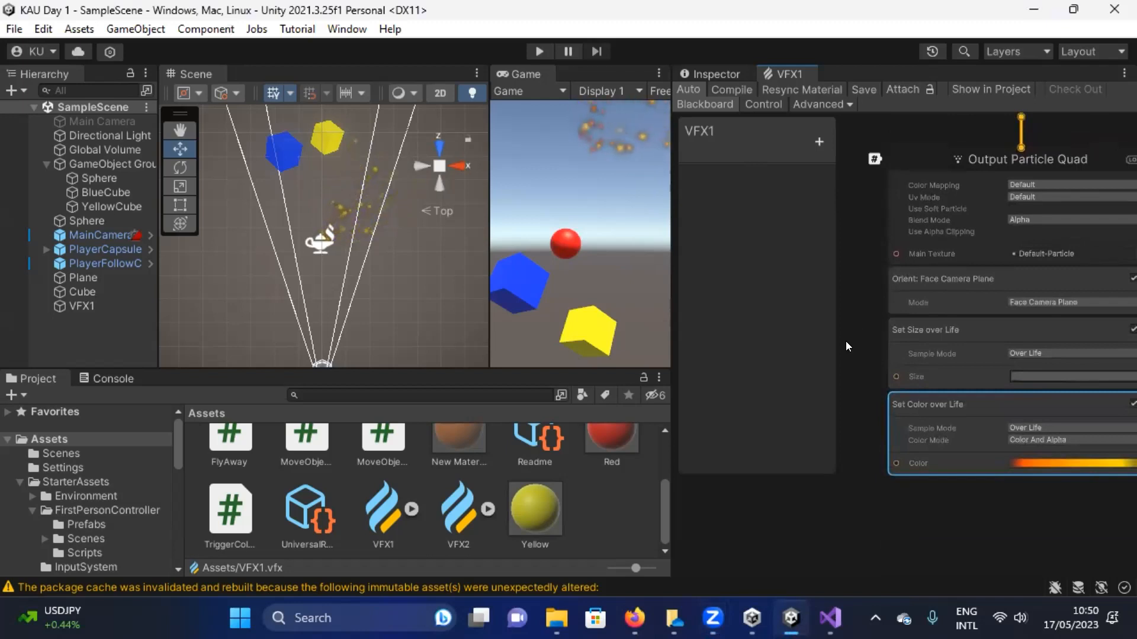
mouse_move(859, 359)
middle_down()
mouse_move(859, 314)
mouse_move(853, 360)
middle_up()
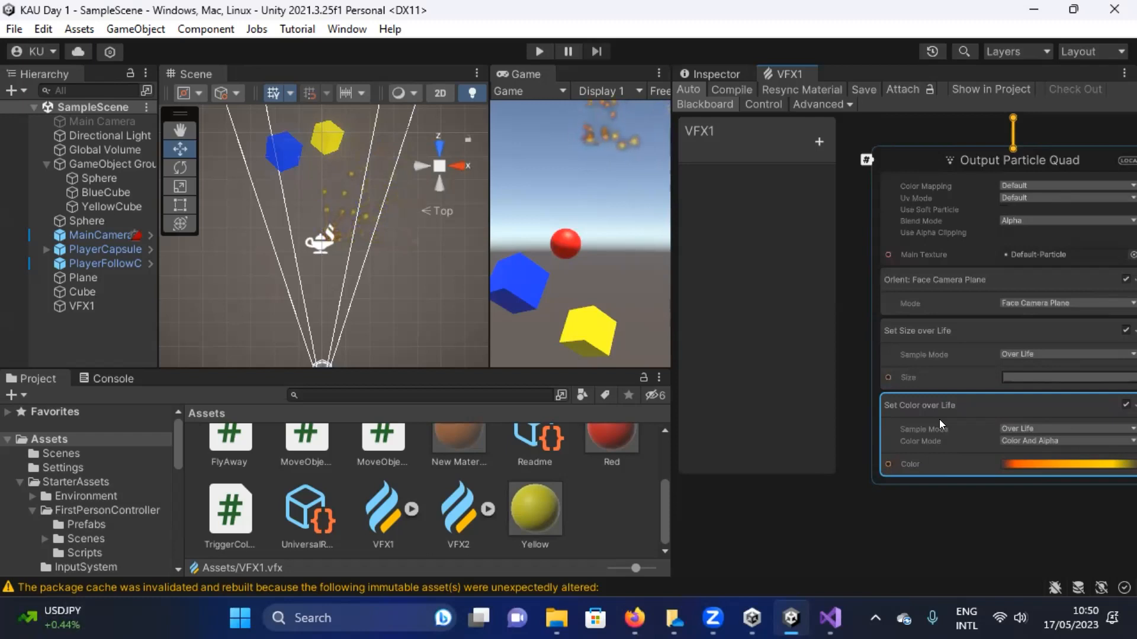
middle_drag(856, 336, 844, 384)
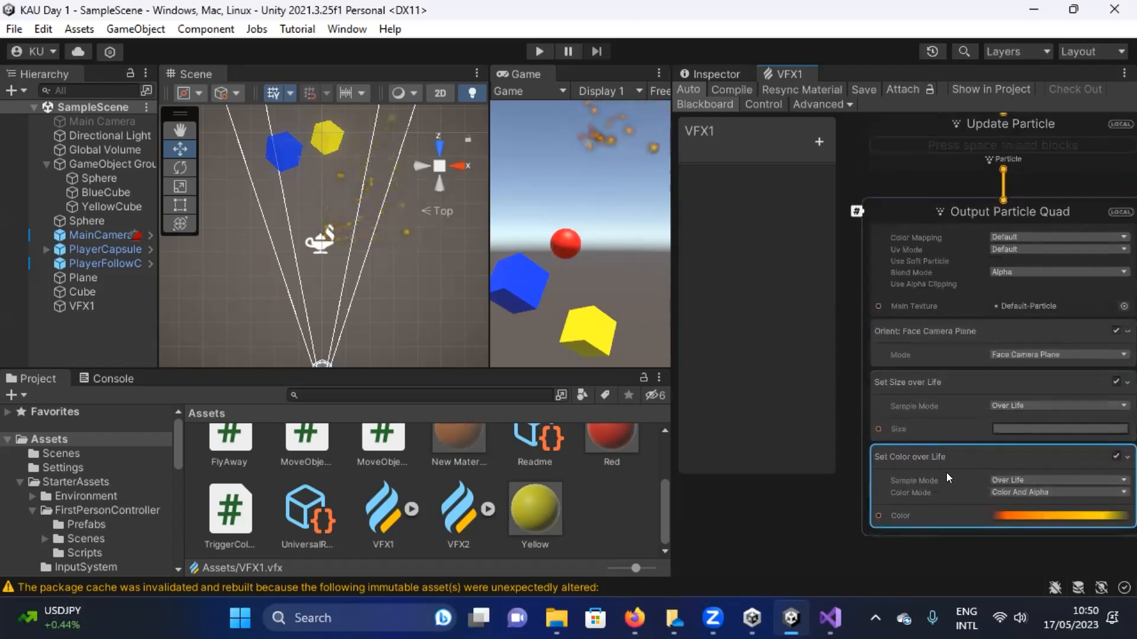
middle_drag(916, 179, 940, 457)
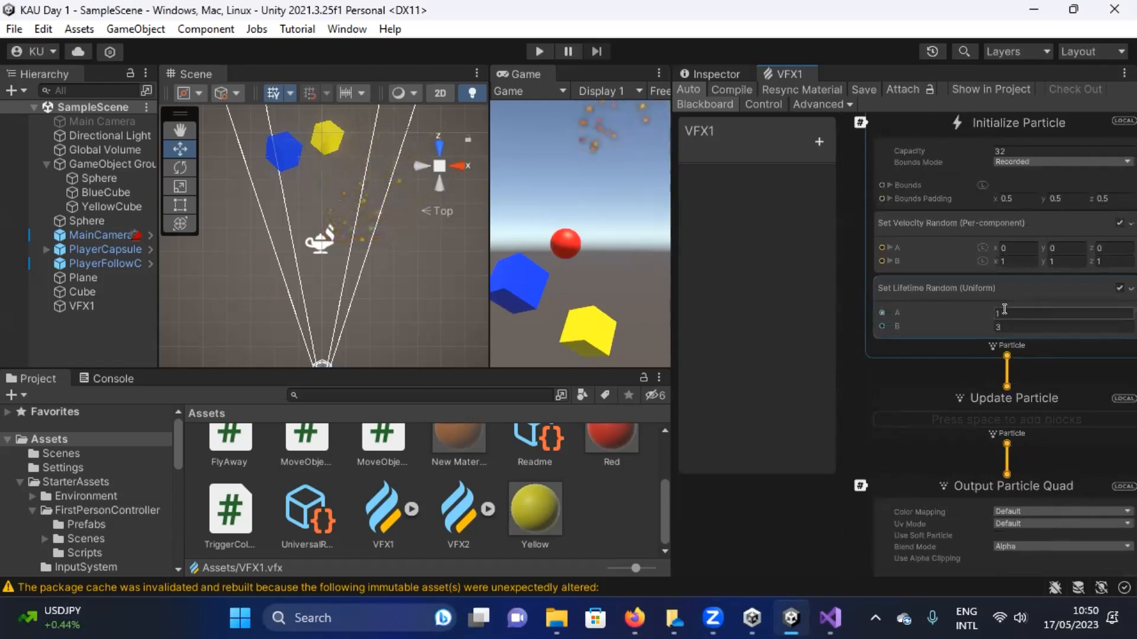
middle_drag(846, 427, 842, 129)
click(1027, 460)
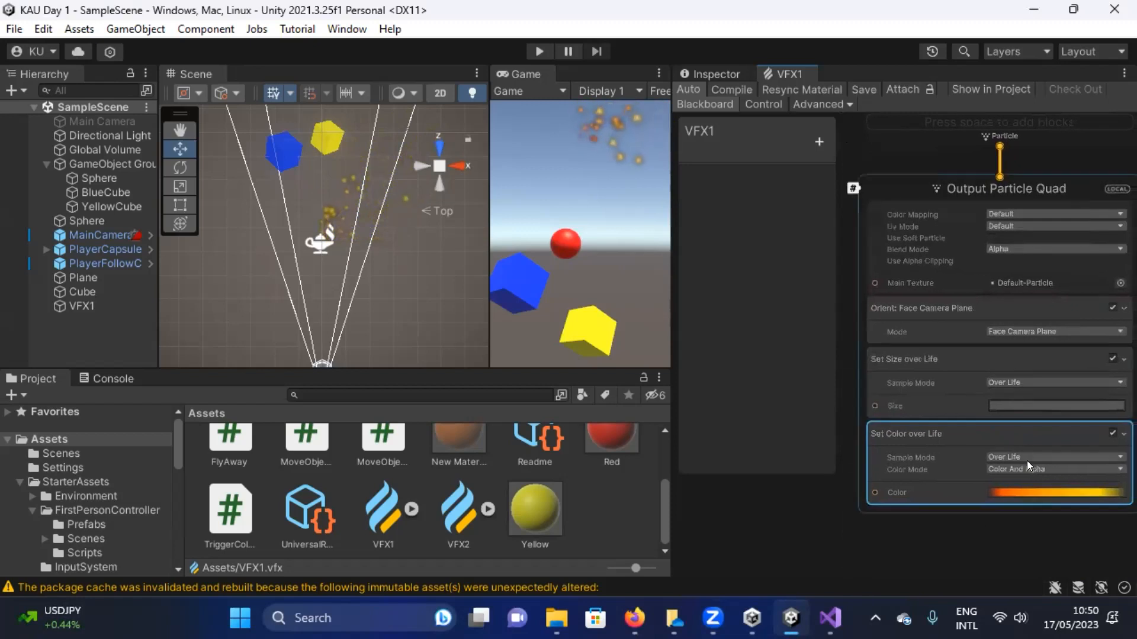
click(1013, 491)
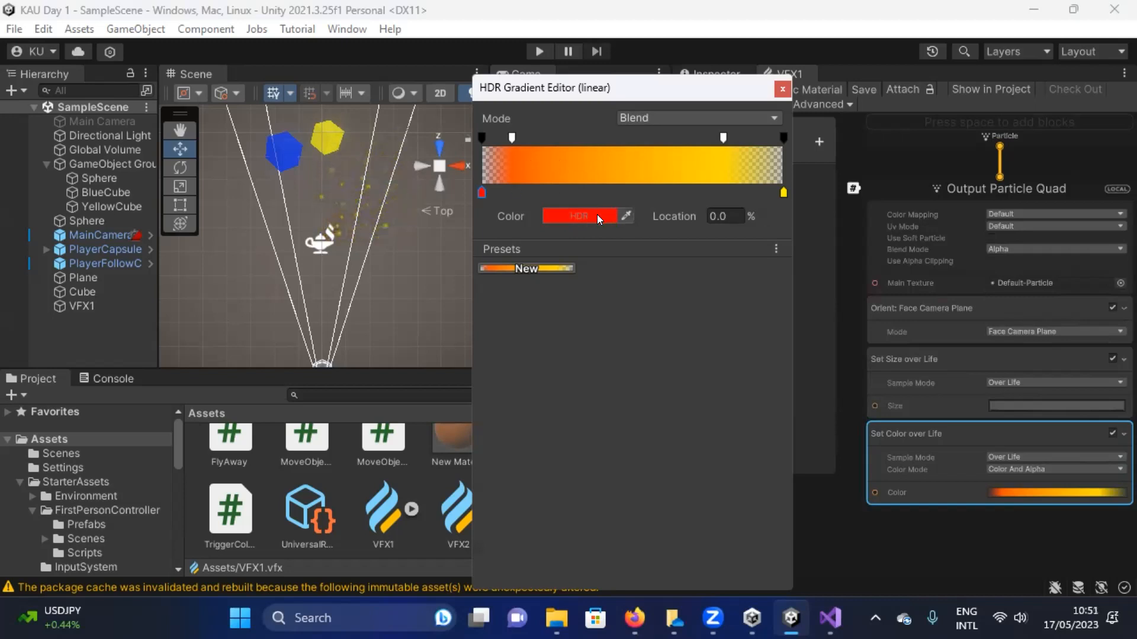
click(512, 137)
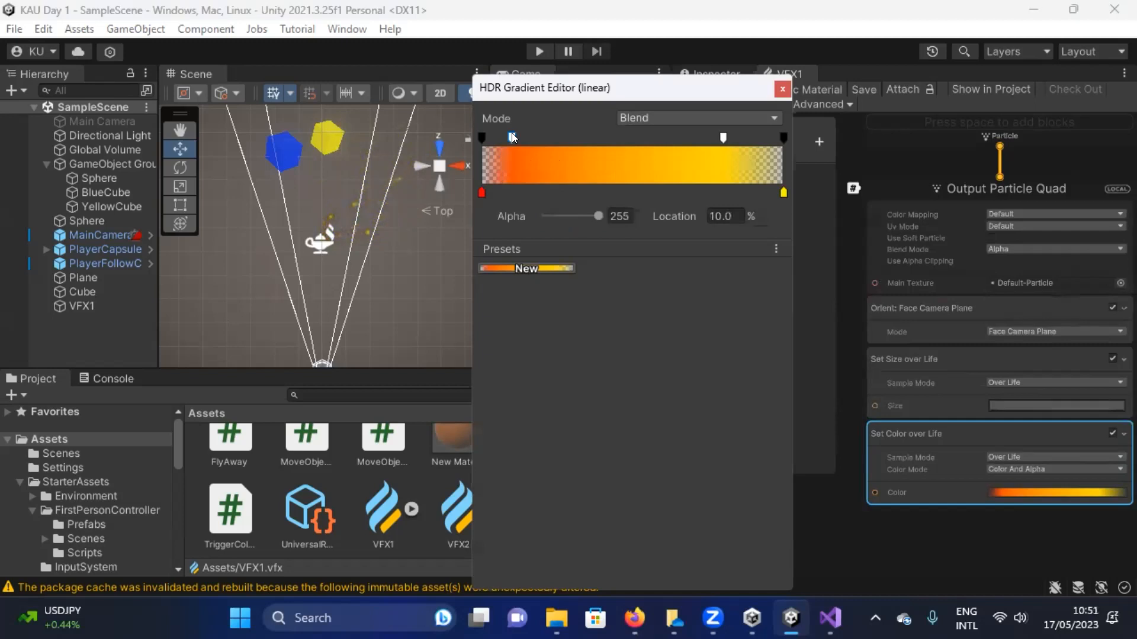
click(477, 137)
click(512, 138)
click(480, 137)
click(511, 138)
click(723, 138)
click(513, 137)
Position the first inner alpha key of the color gradient at 10.3%, keeping both end color keys in place, and close the gradient editor.
drag(507, 137, 688, 148)
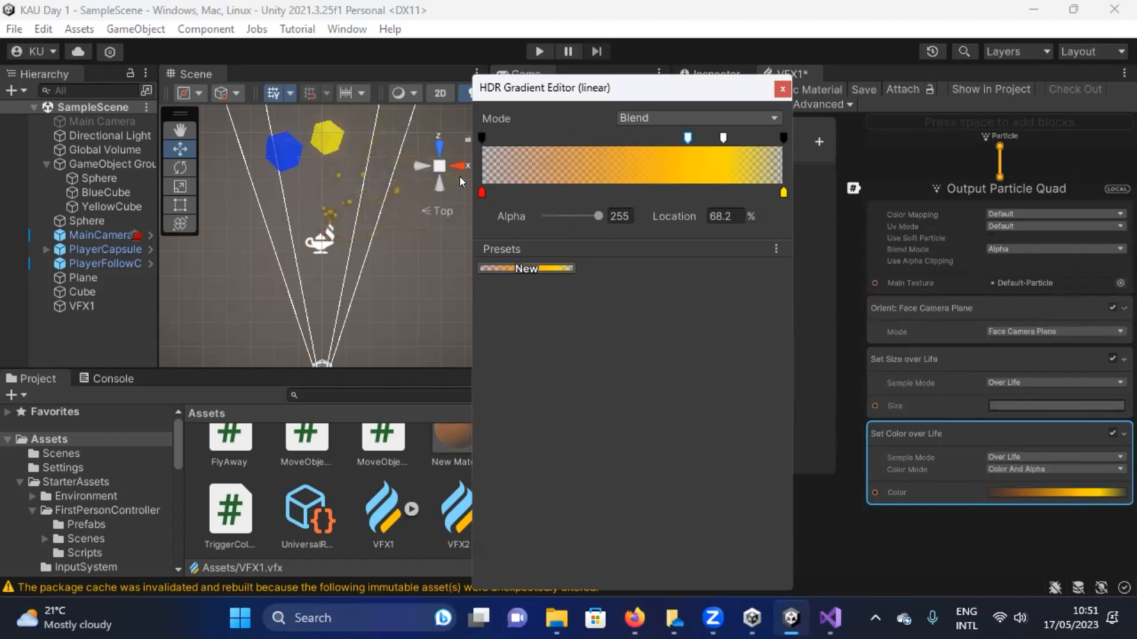
drag(688, 137, 486, 144)
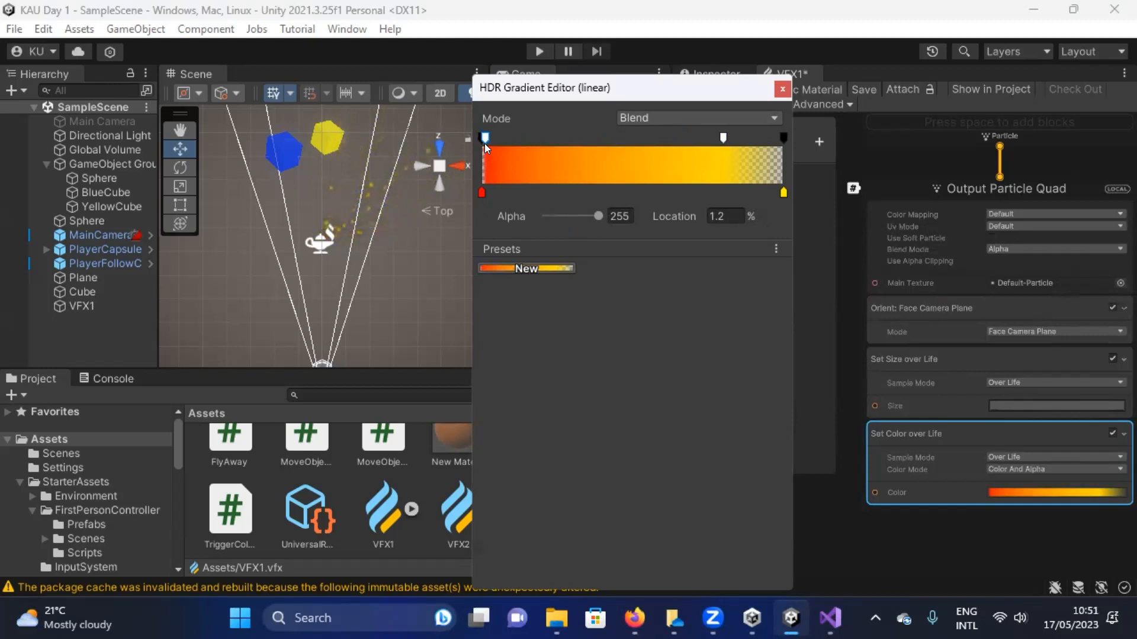
drag(486, 143, 512, 137)
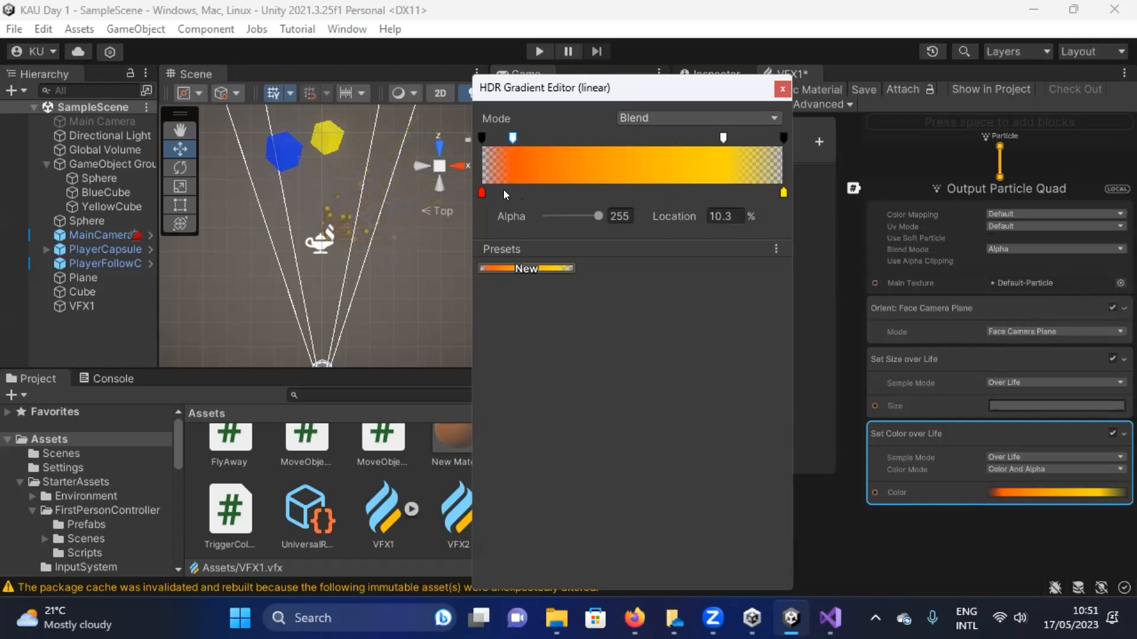
mouse_move(483, 193)
mouse_down()
mouse_move(706, 193)
mouse_move(481, 193)
mouse_up()
mouse_move(783, 193)
mouse_down()
mouse_move(563, 195)
mouse_move(785, 194)
mouse_up()
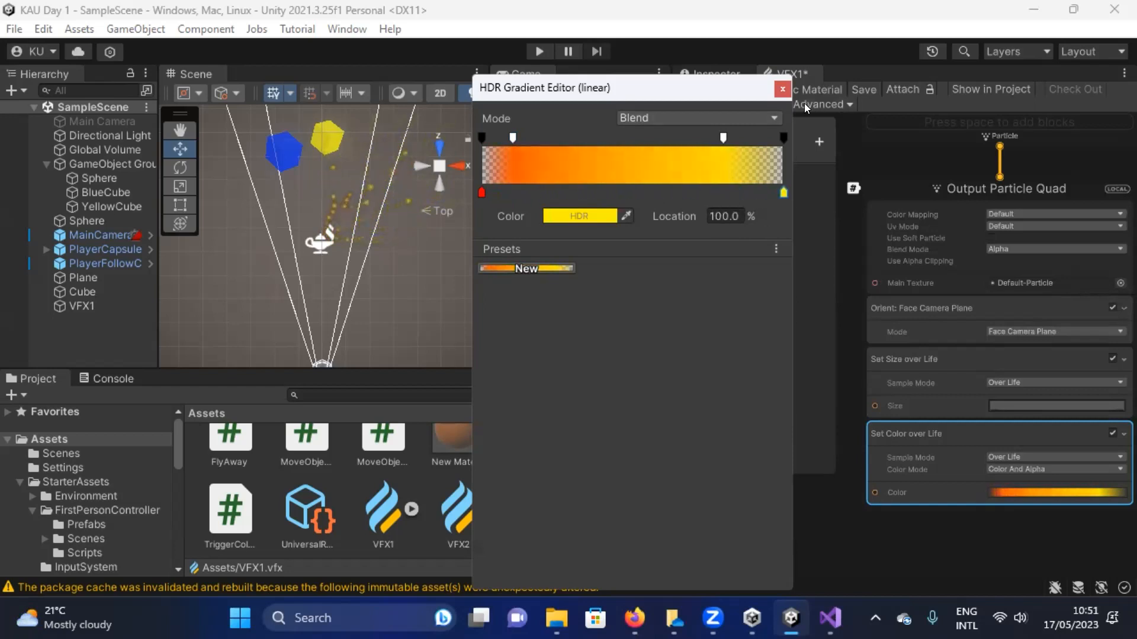
click(781, 90)
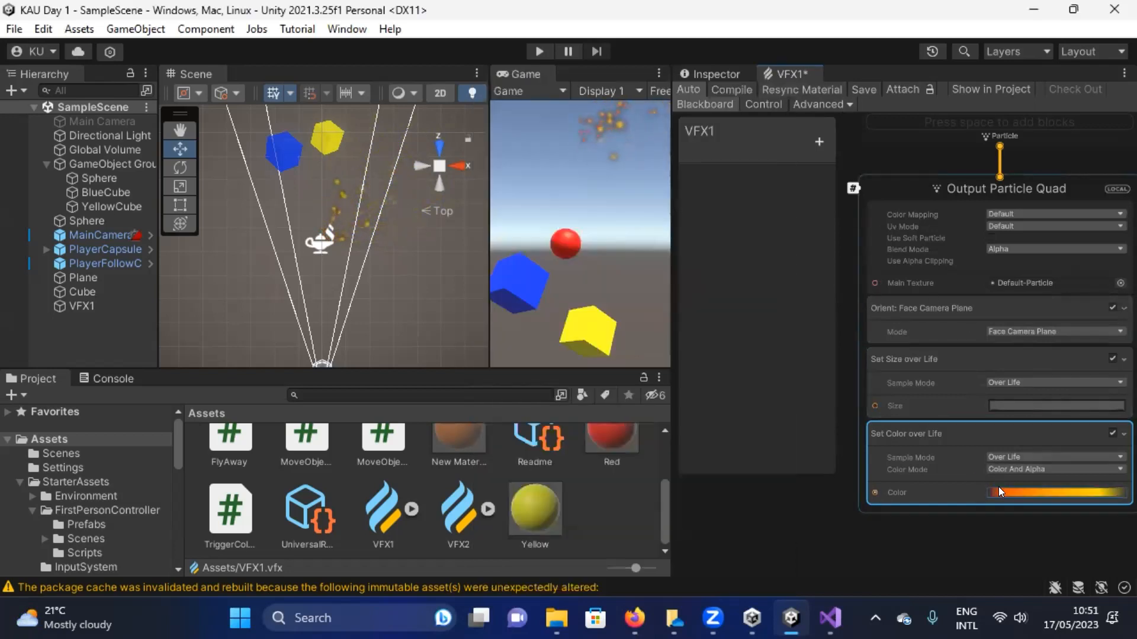
Set the starting key of the Set Size over Life curve to a size of about 0.25.
click(1002, 405)
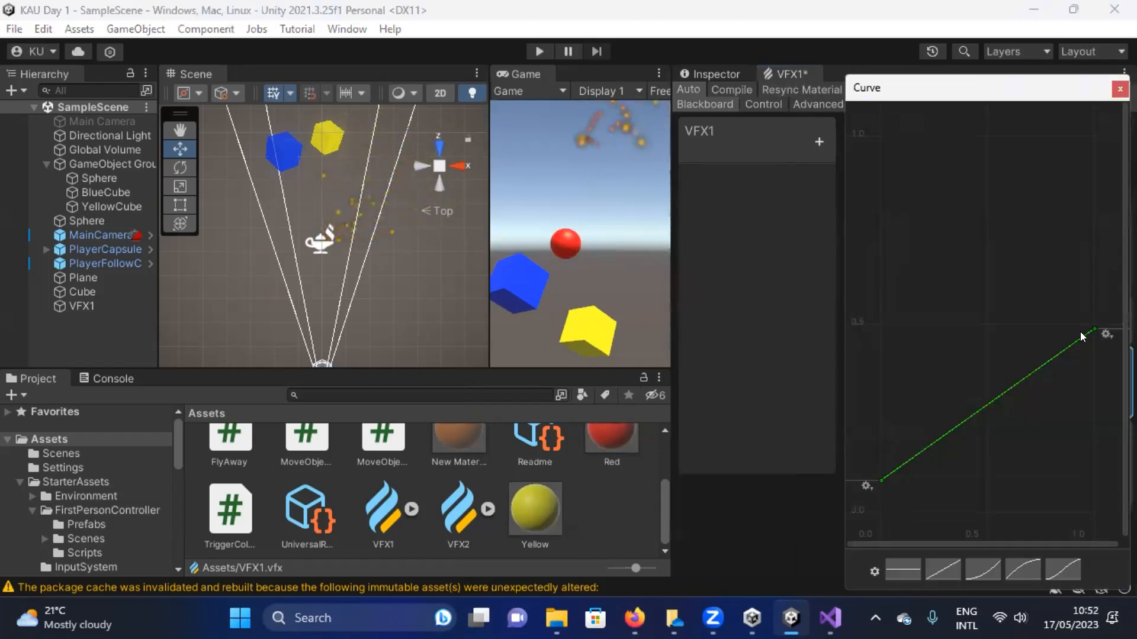
drag(880, 477, 876, 138)
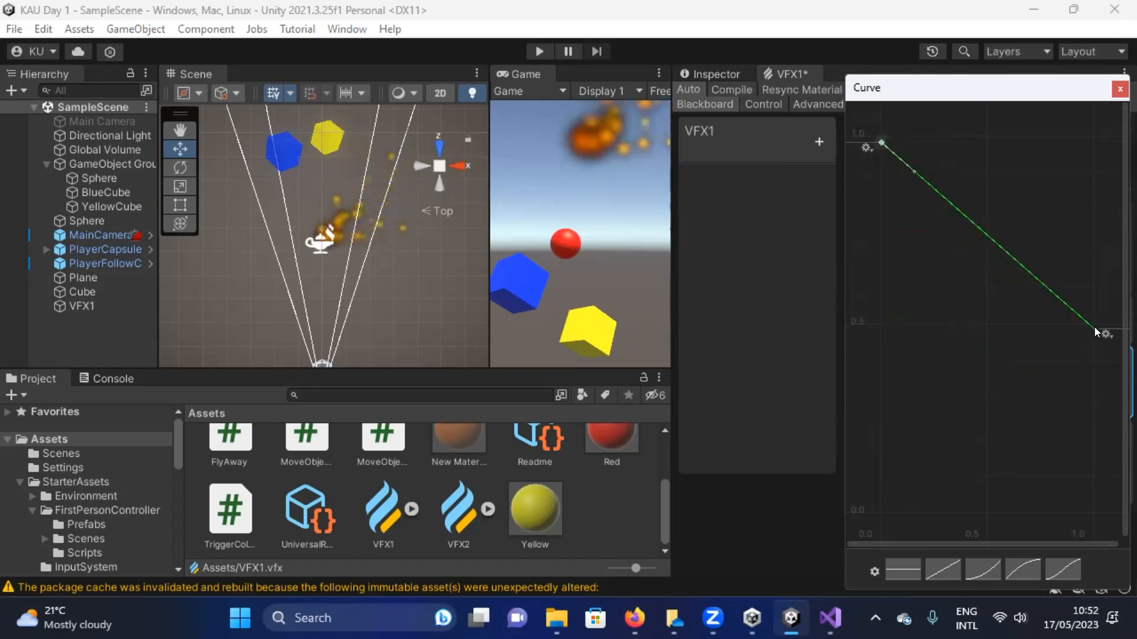
drag(876, 138, 878, 422)
Add a key near the middle of the size curve.
click(973, 379)
right_click(975, 382)
click(1001, 391)
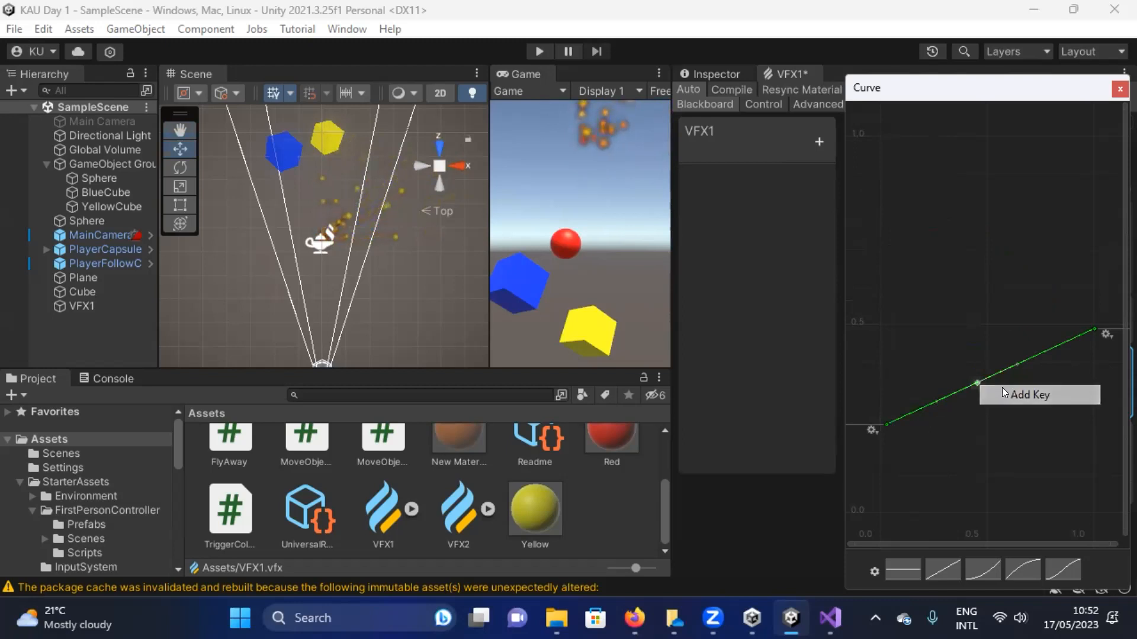
right_click(973, 378)
click(956, 405)
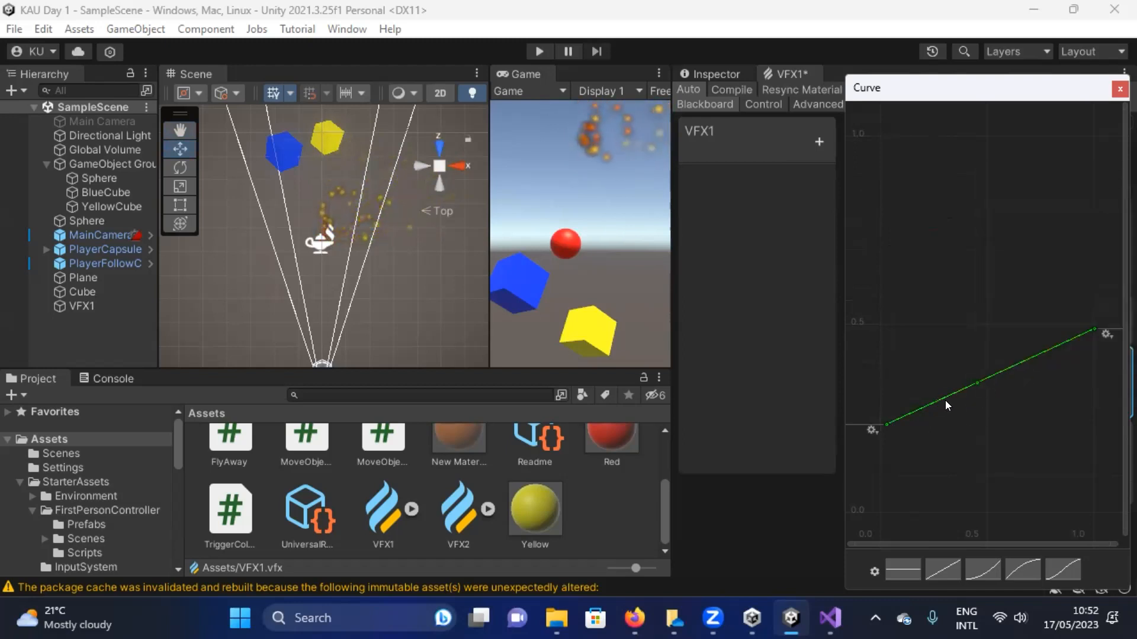
right_click(958, 387)
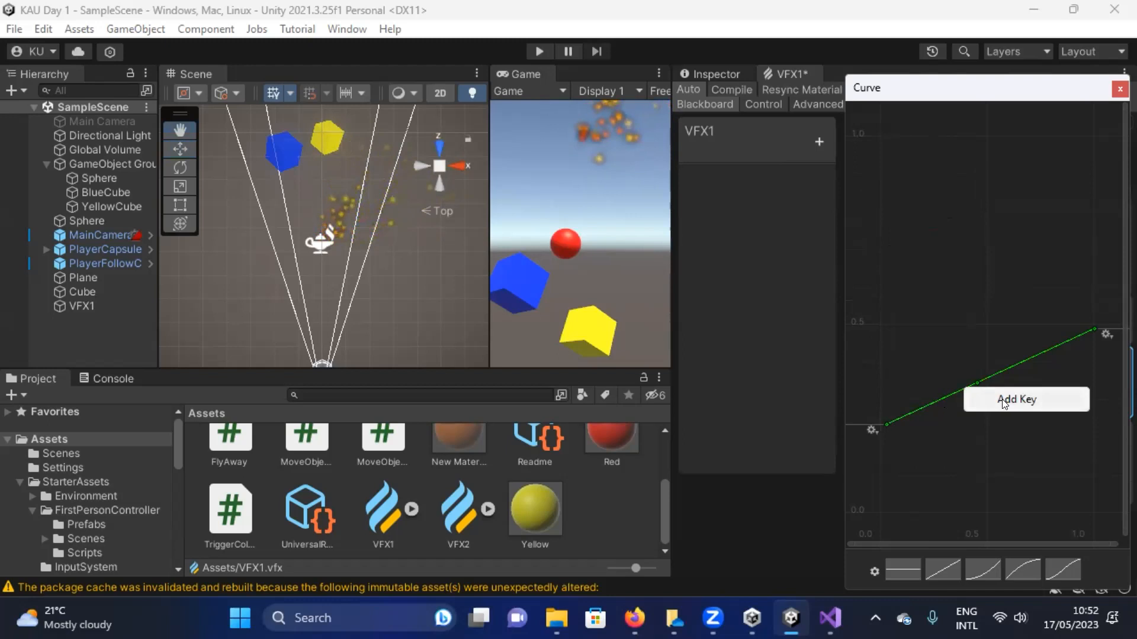
click(989, 360)
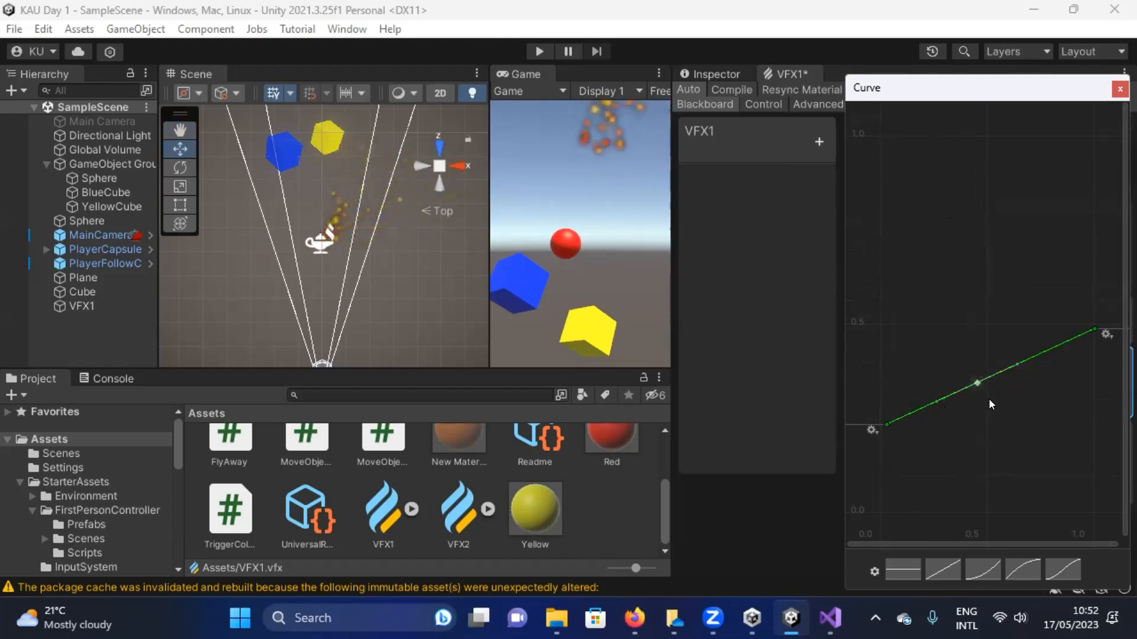
Raise the size curve's middle key to about 0.85 at roughly 0.4 of the lifetime and close the curve editor.
click(972, 382)
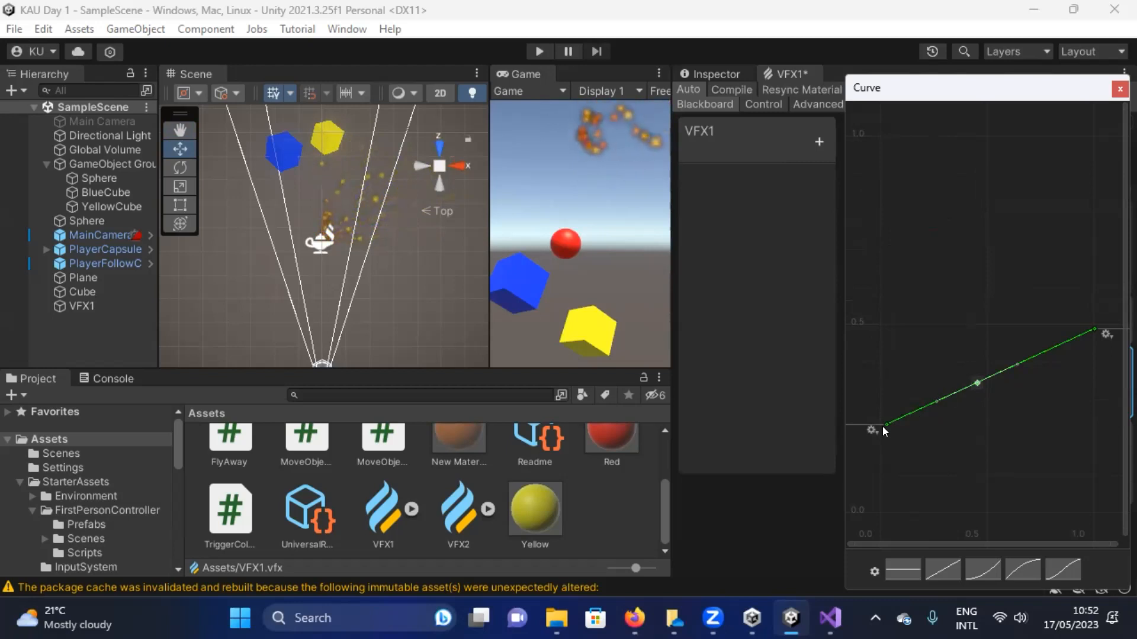
drag(972, 378, 1016, 168)
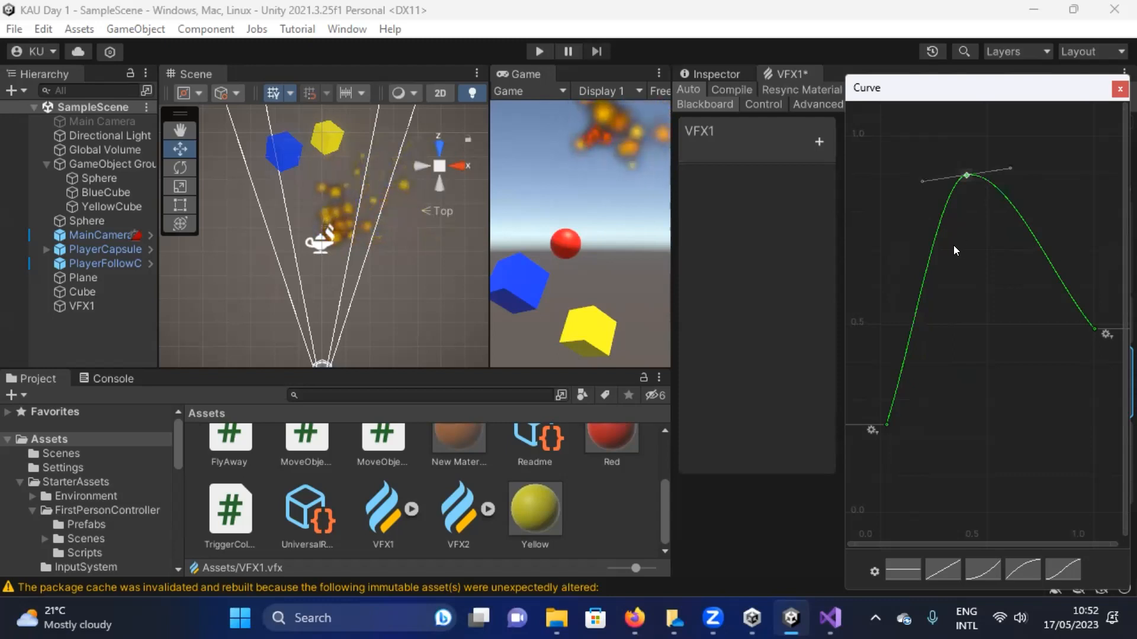
drag(967, 175, 1013, 192)
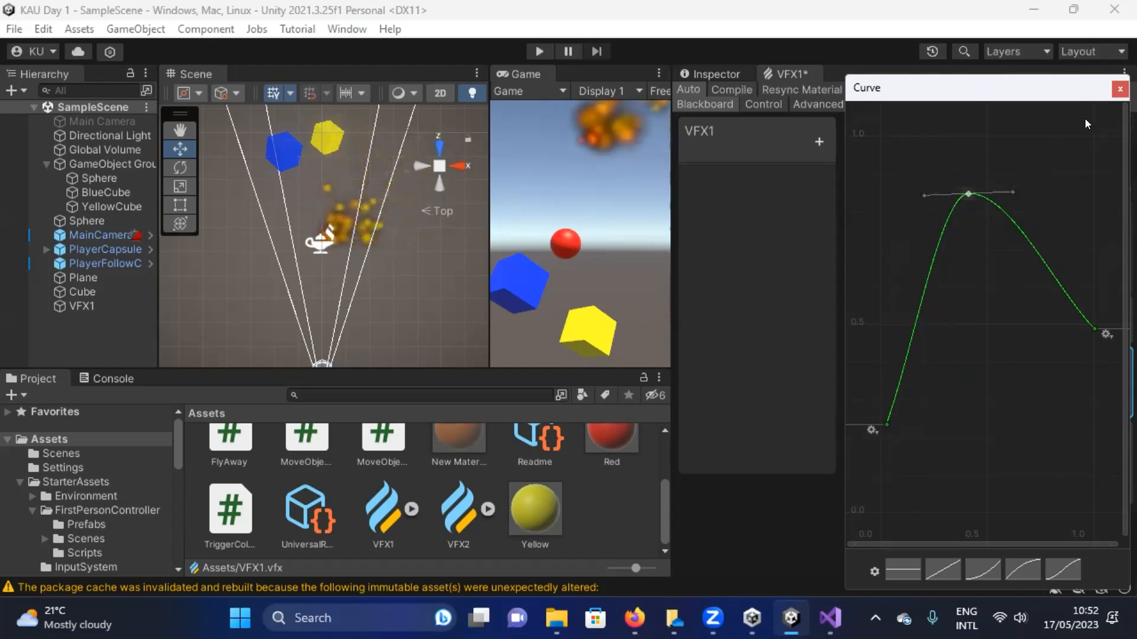
click(1114, 91)
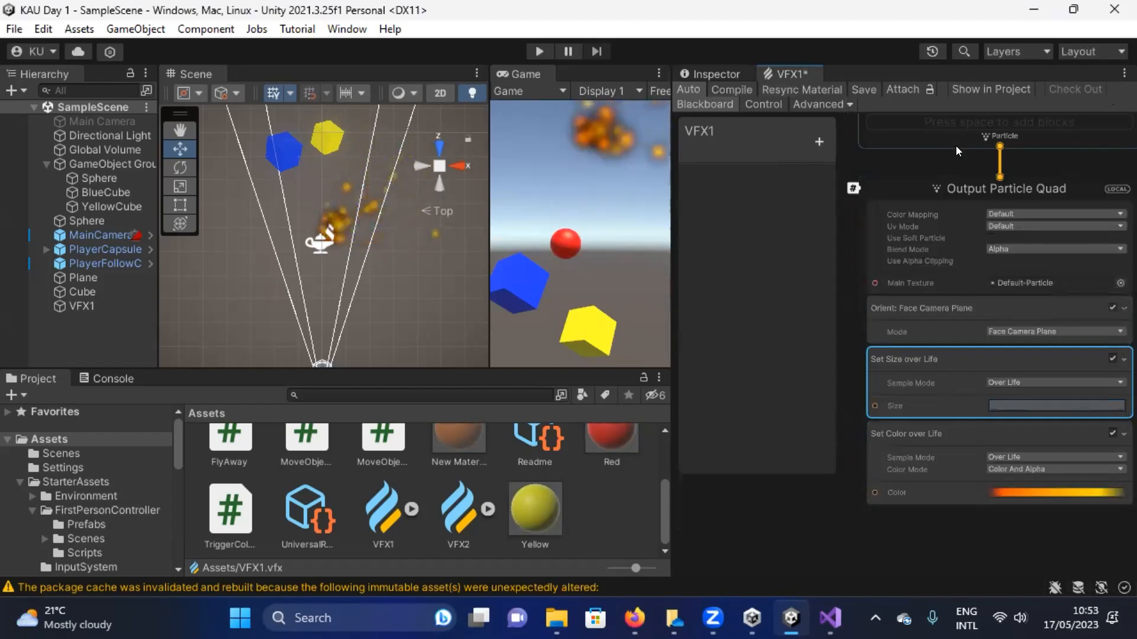
Hide the Blackboard and show it again beside the Initialize Particle context.
scroll(847, 150, down, 2)
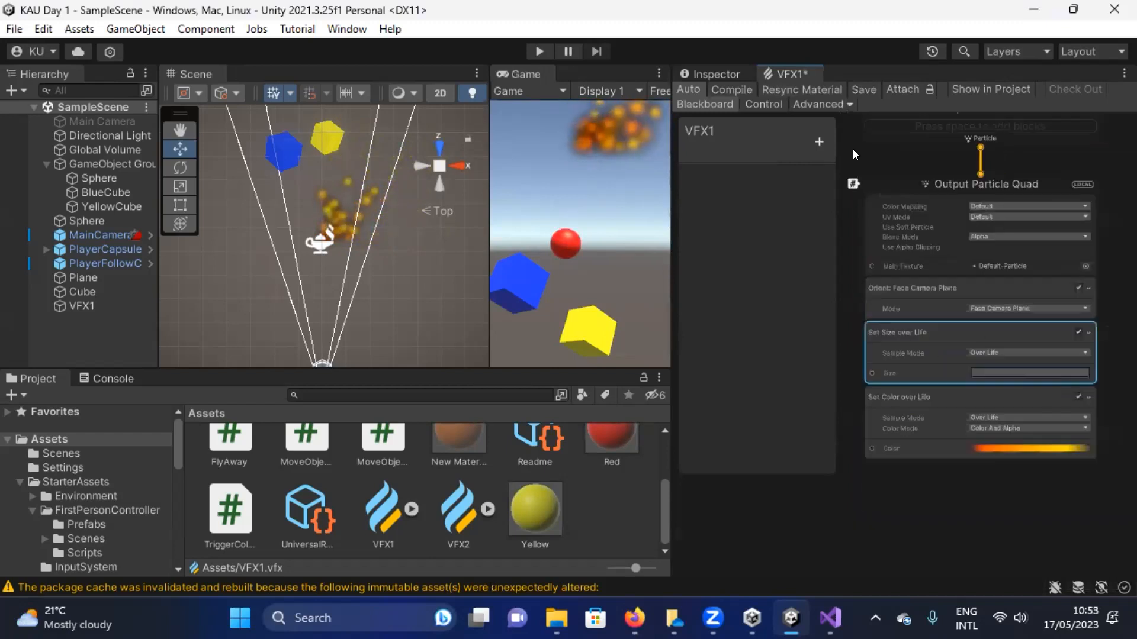
middle_drag(1080, 161, 1098, 358)
middle_drag(853, 202, 861, 380)
middle_drag(865, 165, 882, 136)
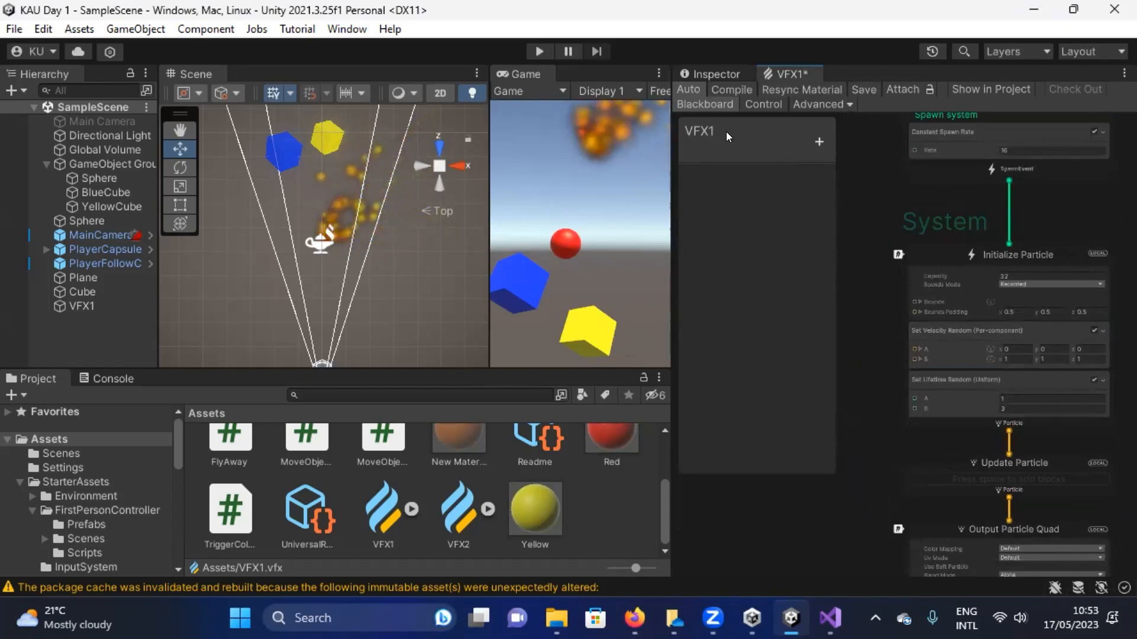
click(702, 104)
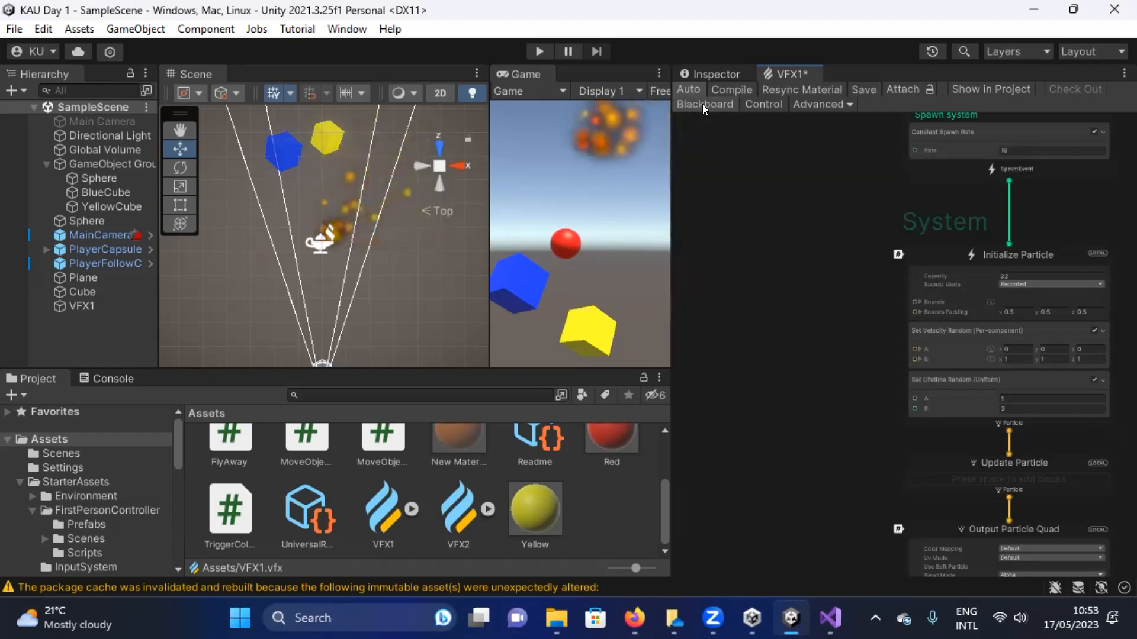
click(702, 104)
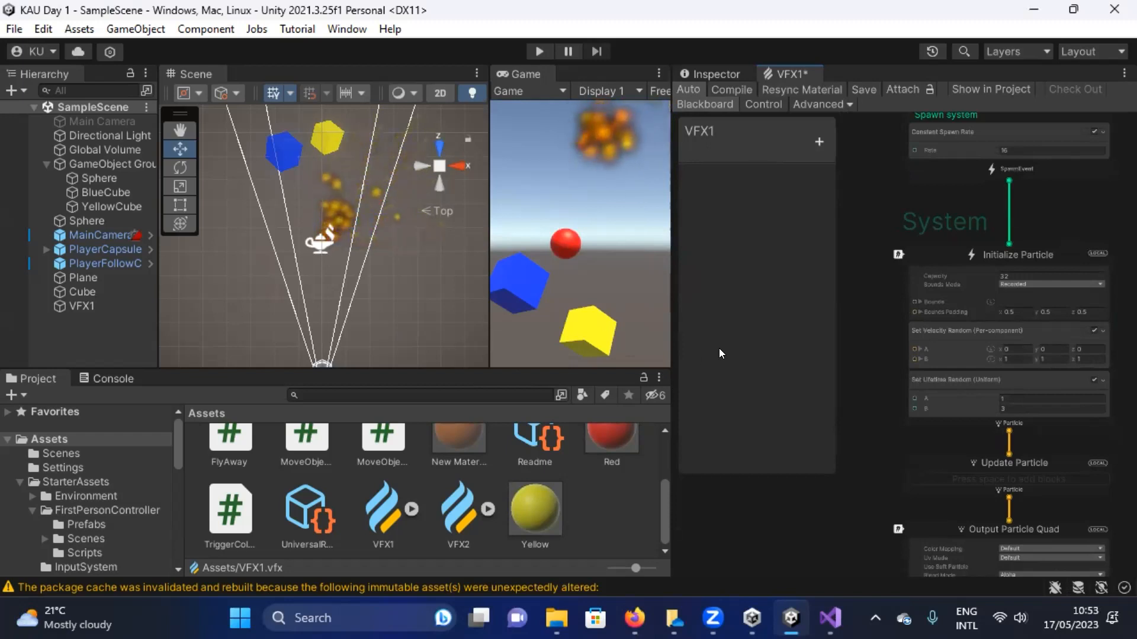
Add an exposed float property to the VFX1 Blackboard and set its value to 3.
click(818, 145)
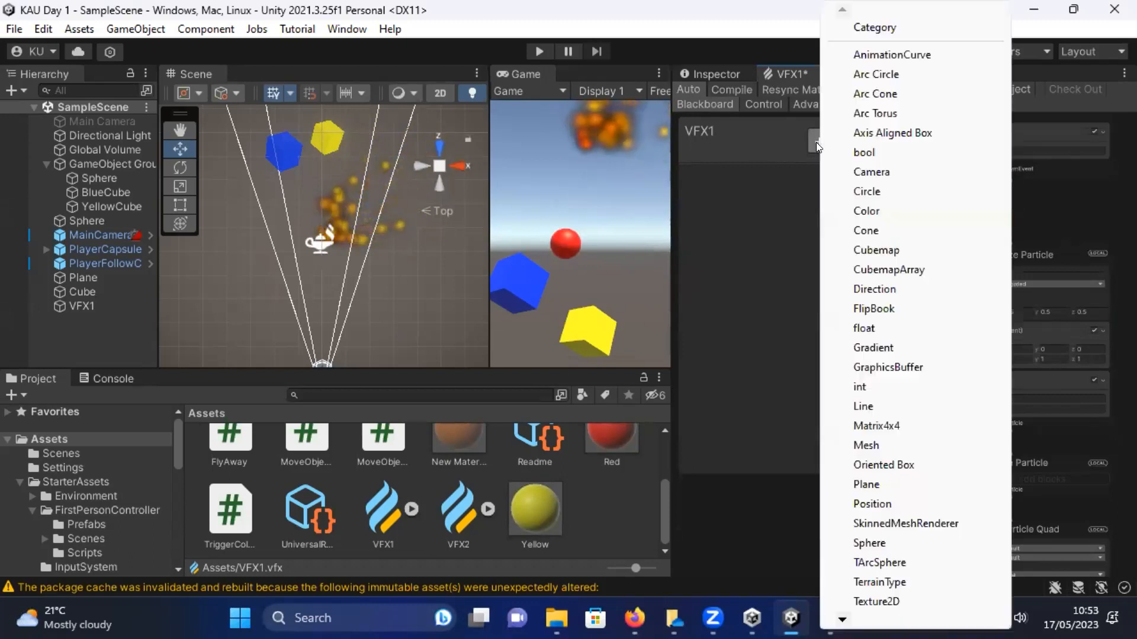
click(789, 162)
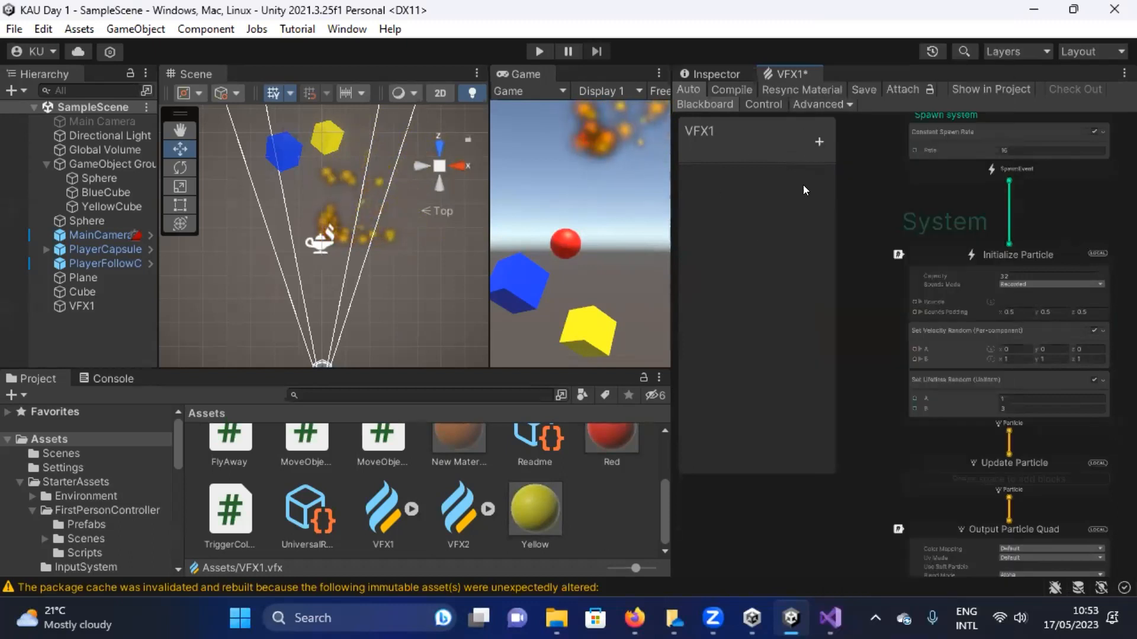
click(814, 147)
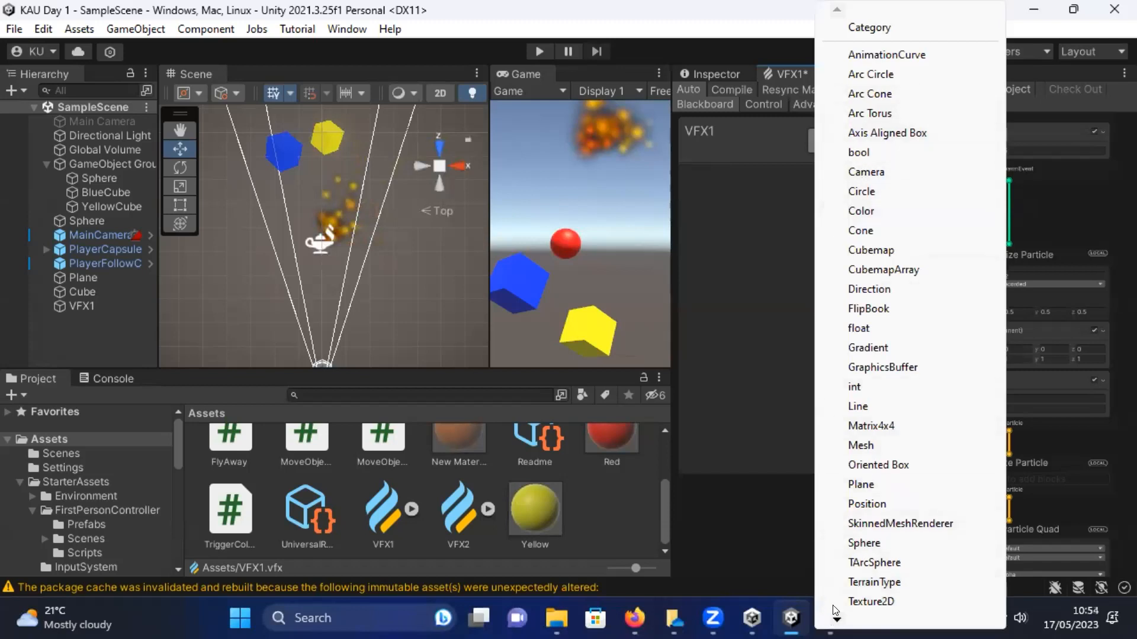
click(859, 329)
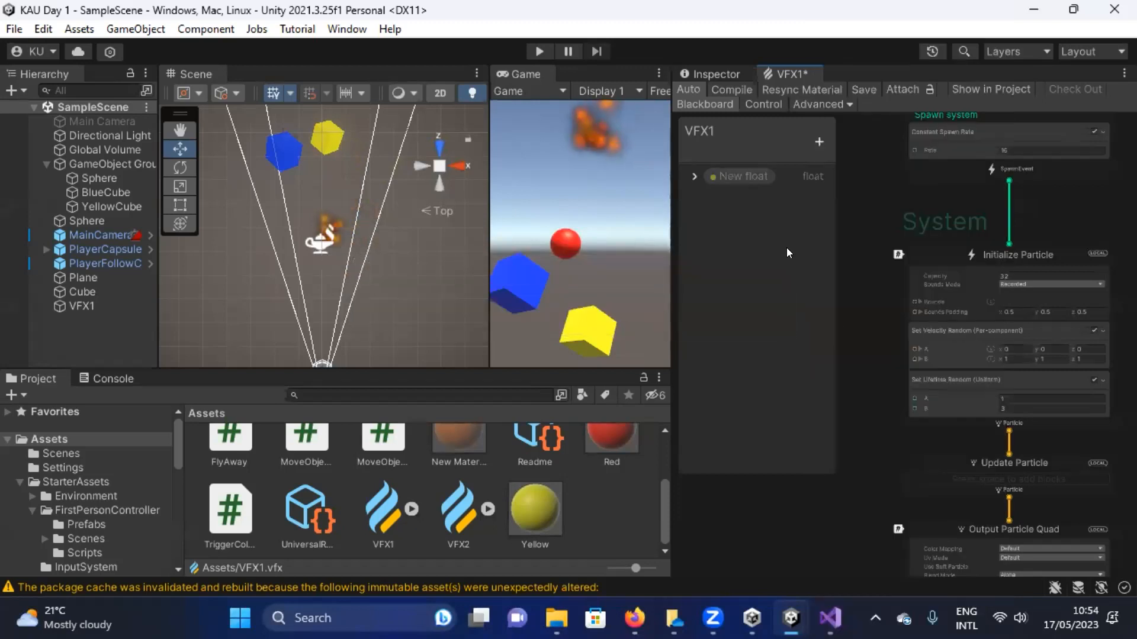
click(692, 176)
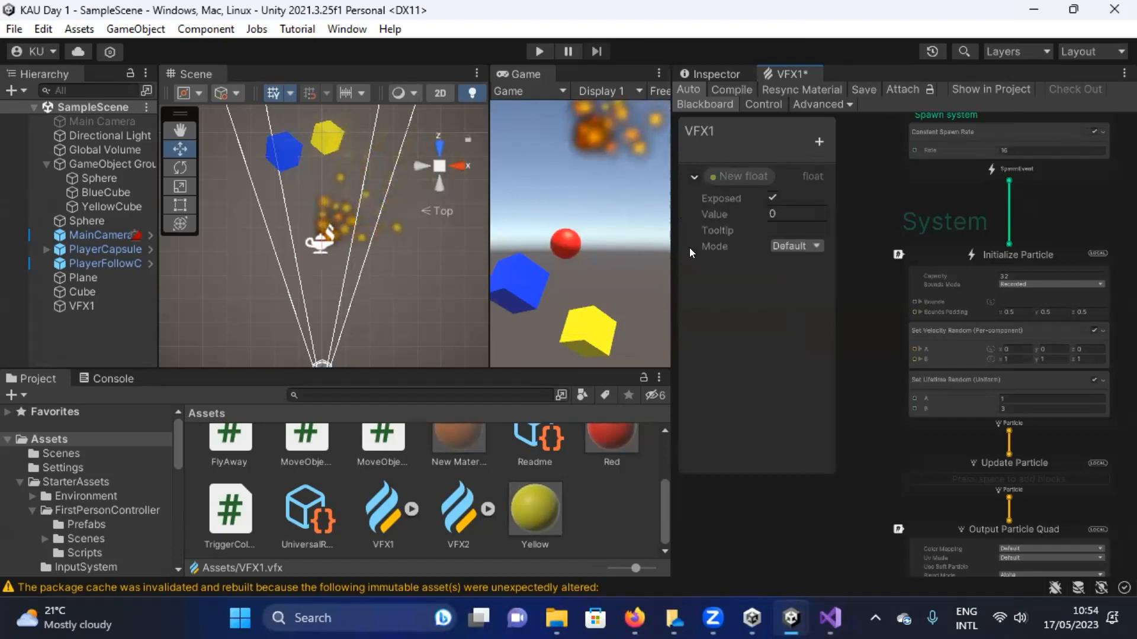
click(771, 196)
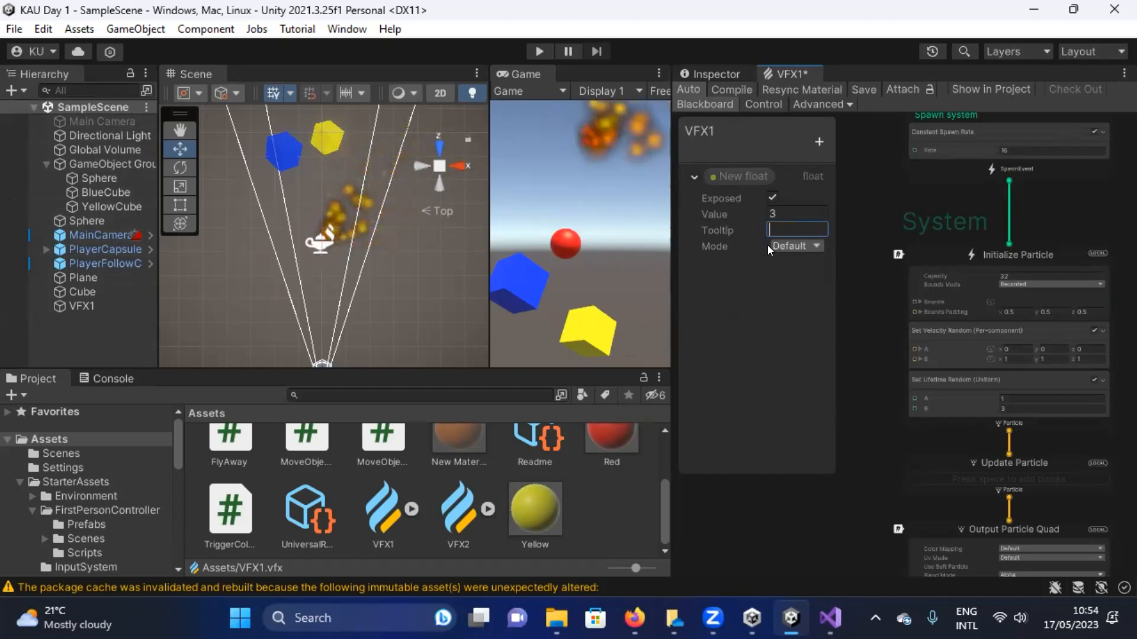
Rename the new float property on the Blackboard to MaxLifetime.
click(743, 177)
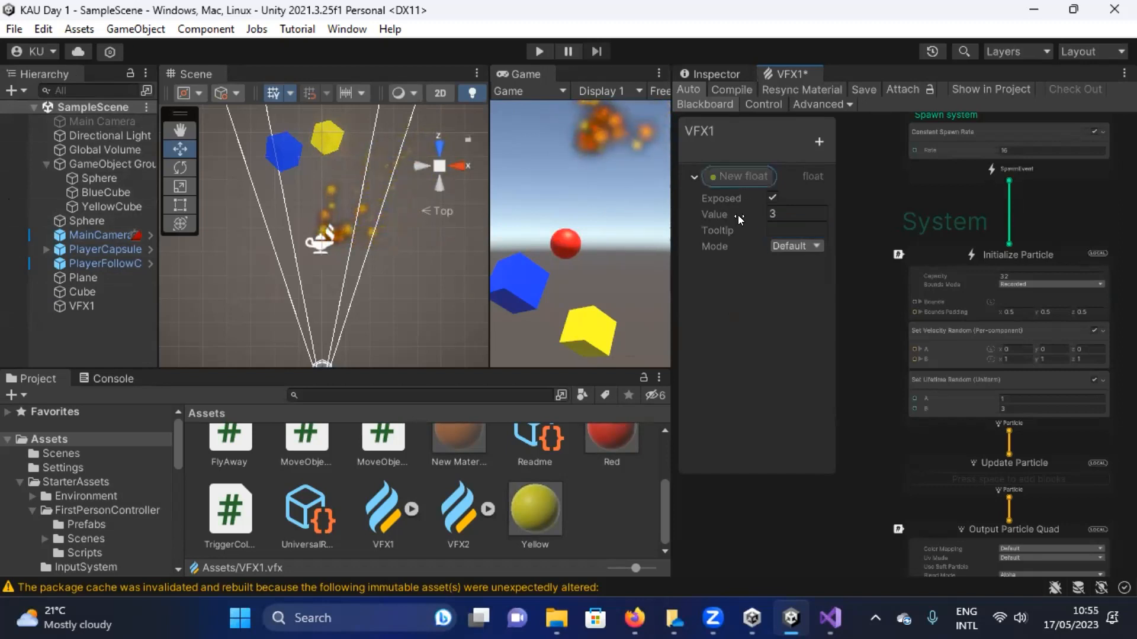
right_click(741, 174)
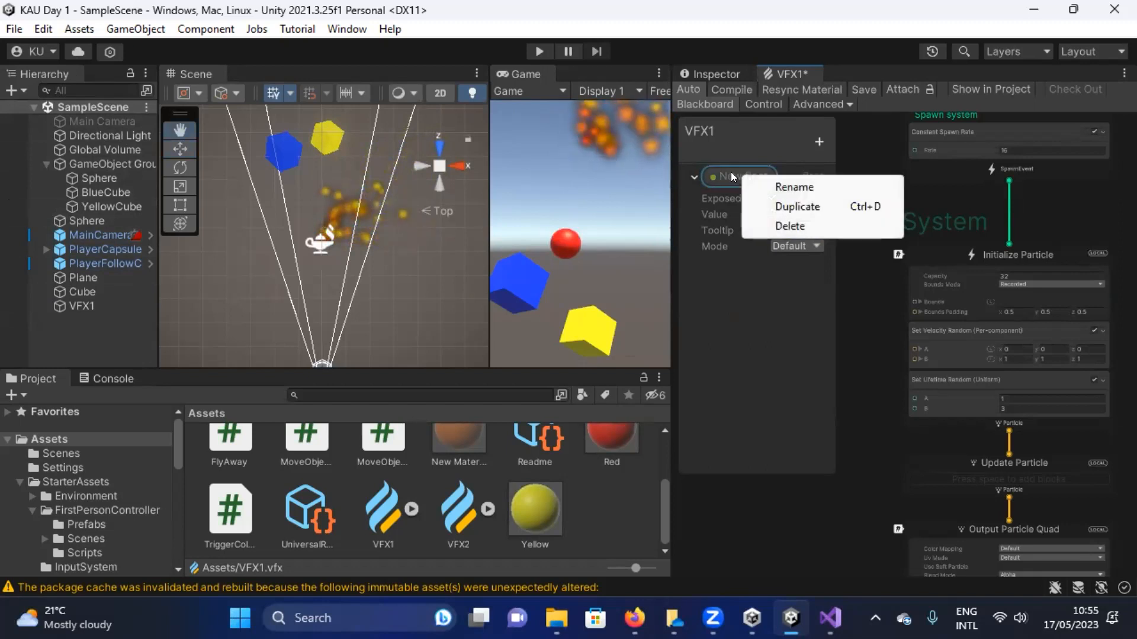
click(794, 185)
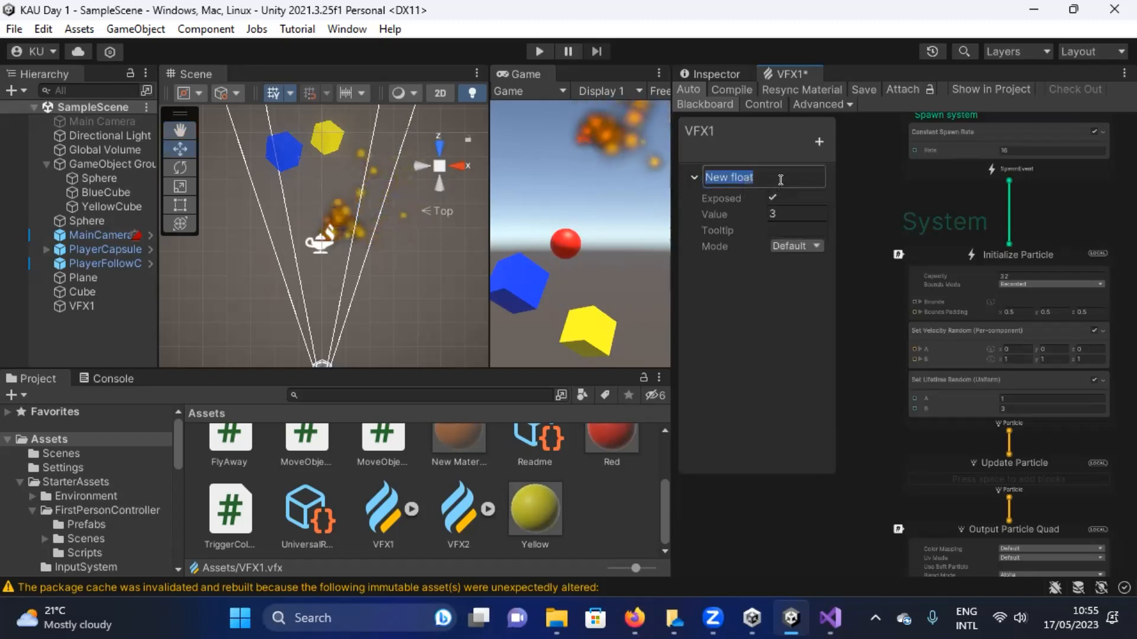
text(Ma)
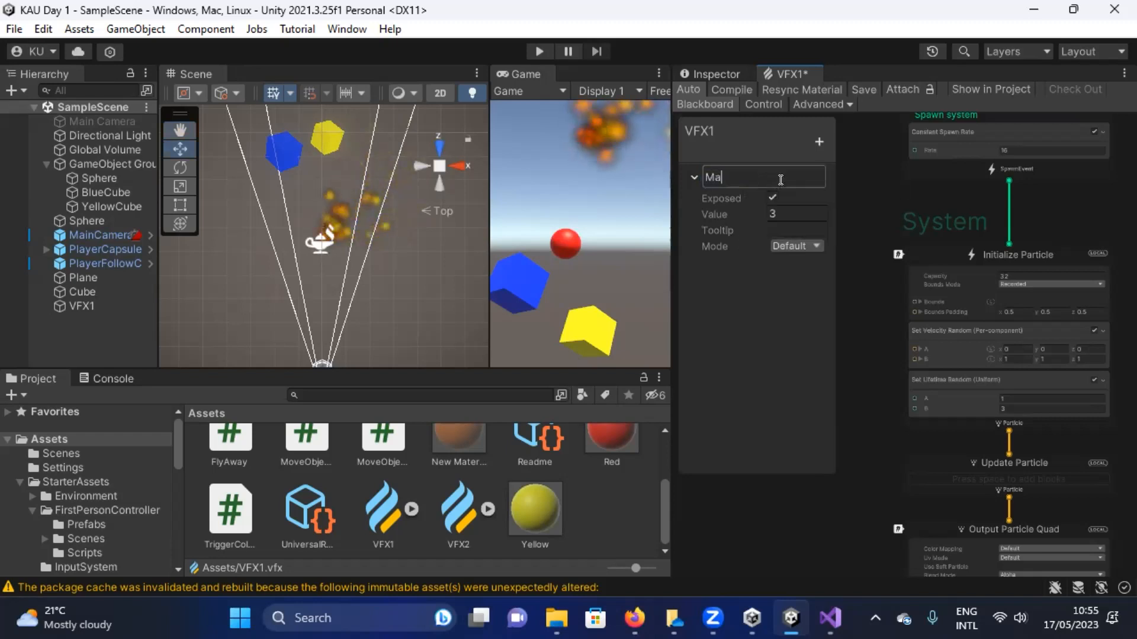
text(xL)
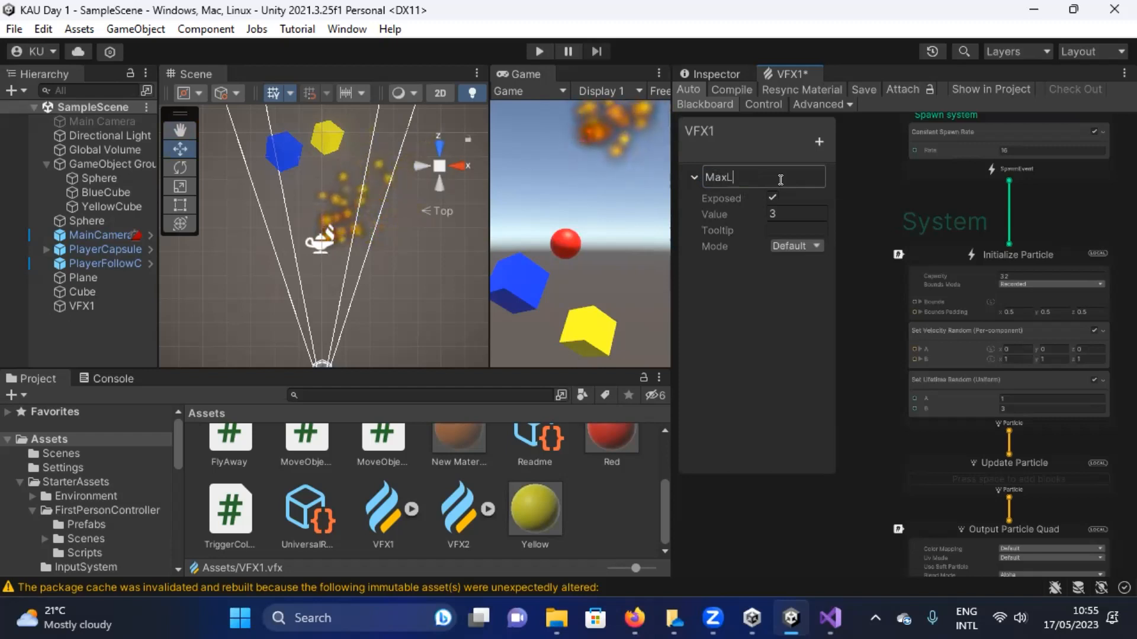
text(ifetime)
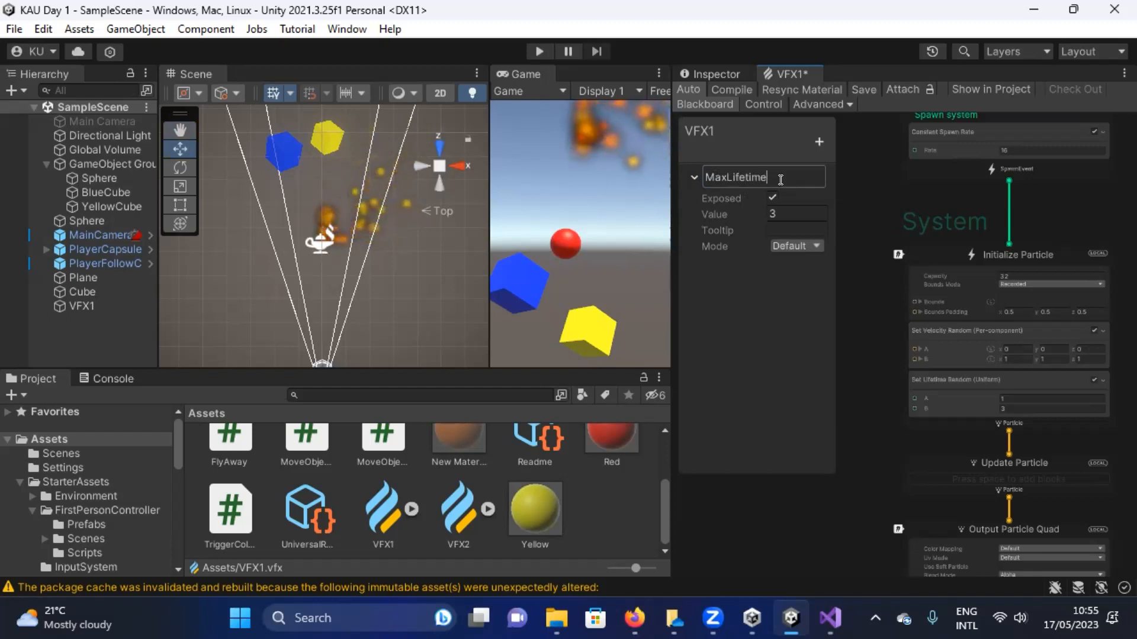
key(Return)
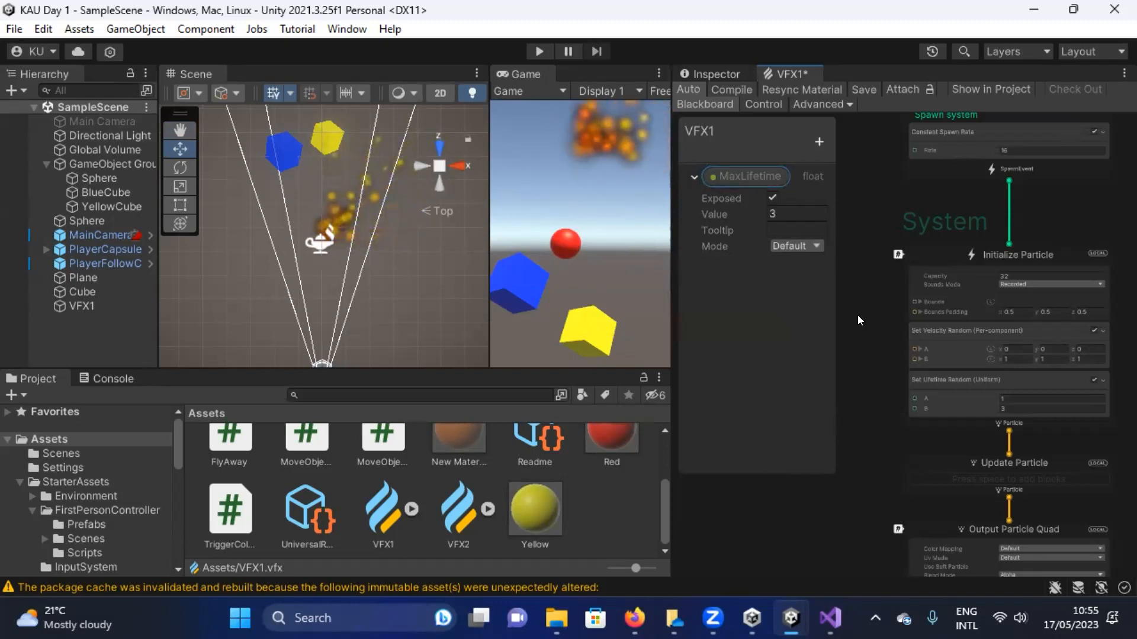
Place a node for the MaxLifetime property in the graph beside the Set Lifetime Random block.
scroll(875, 328, up, 2)
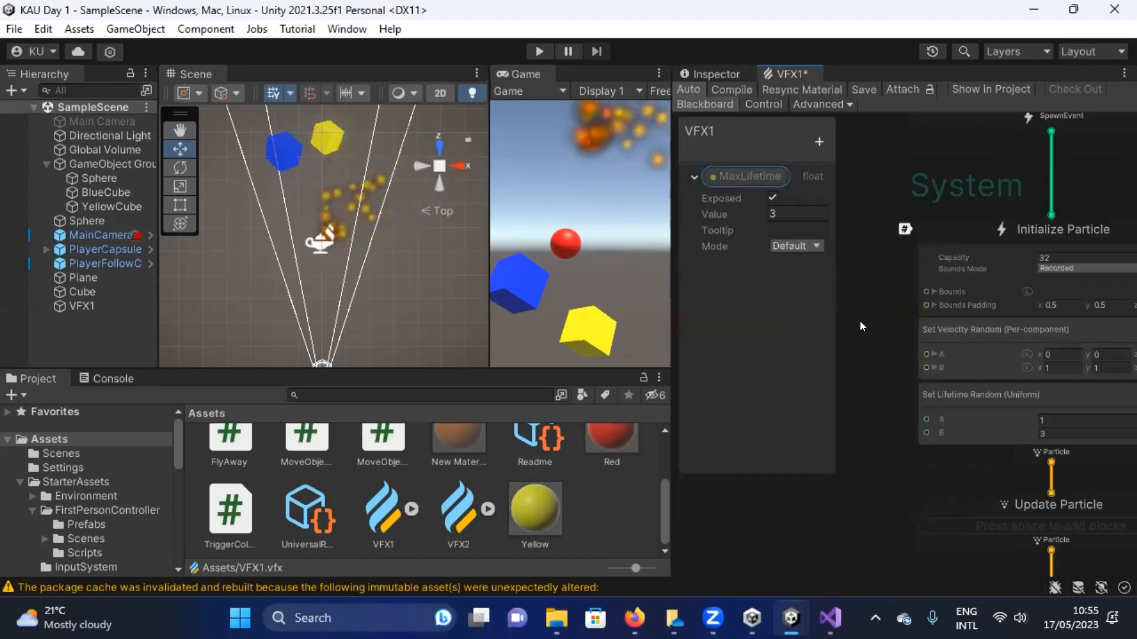
middle_drag(895, 384, 867, 262)
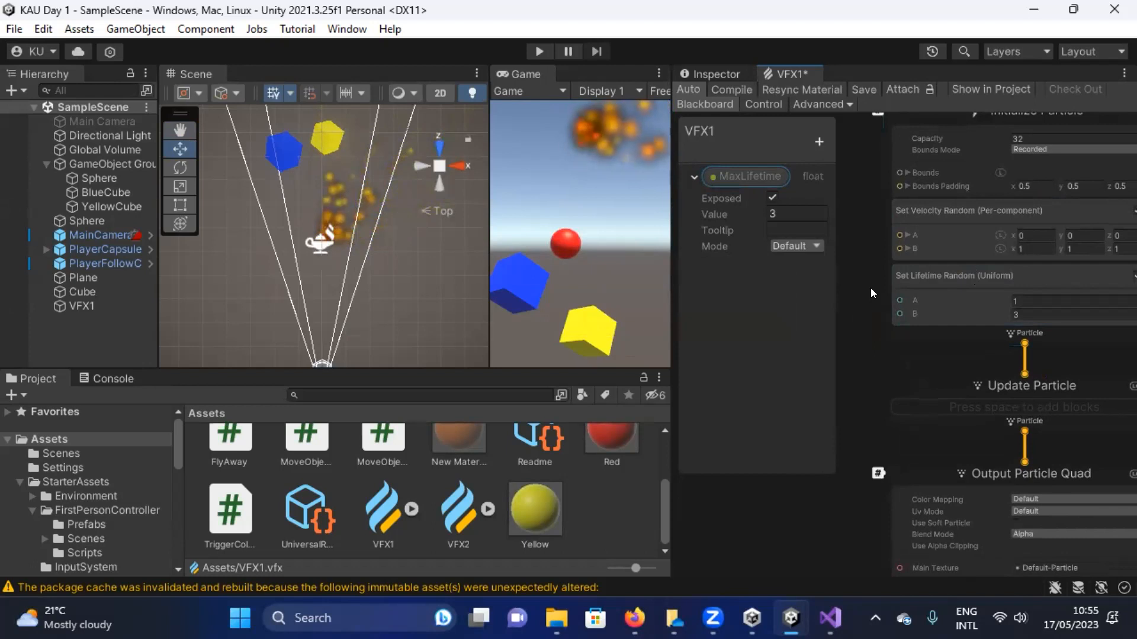
middle_drag(867, 277, 901, 232)
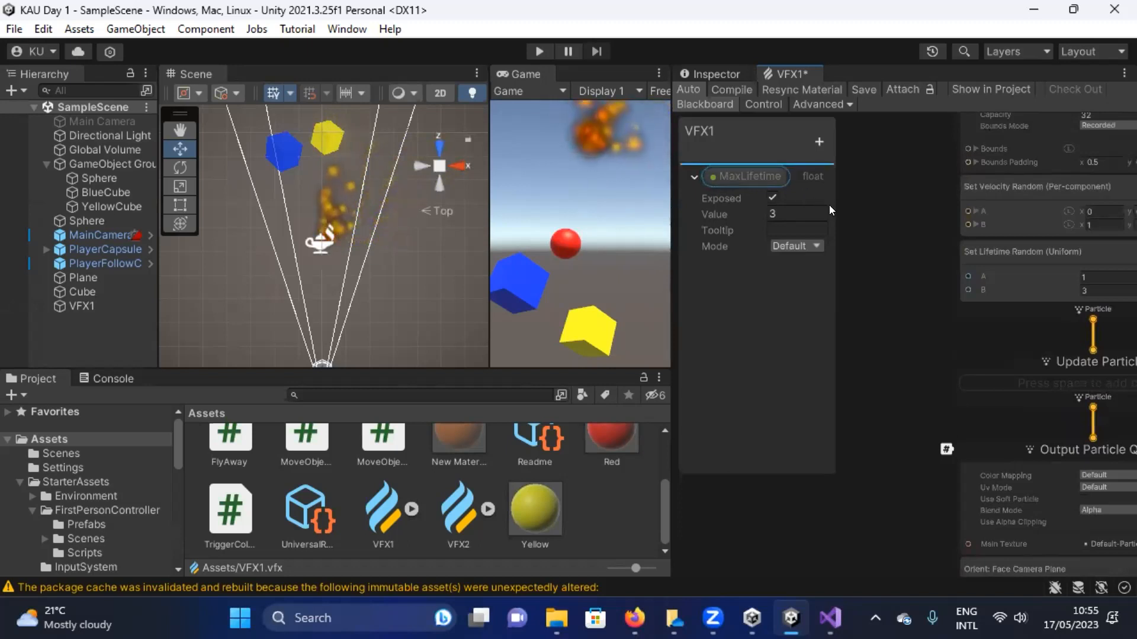
drag(876, 261, 872, 276)
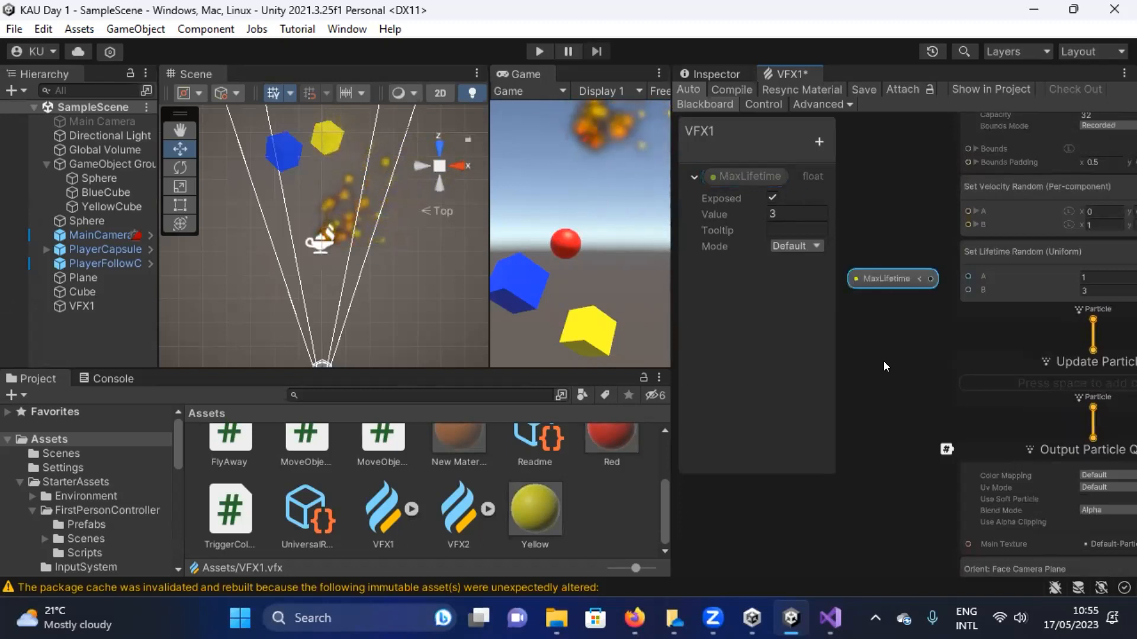
scroll(928, 312, down, 2)
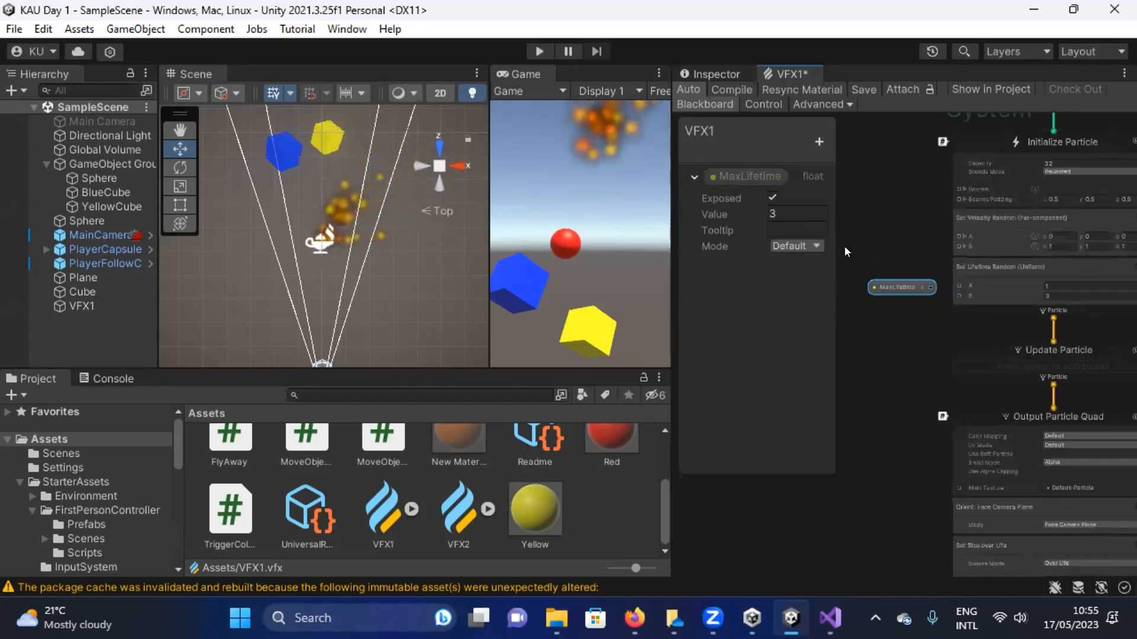
mouse_move(896, 330)
middle_down()
mouse_move(923, 319)
mouse_move(910, 327)
middle_up()
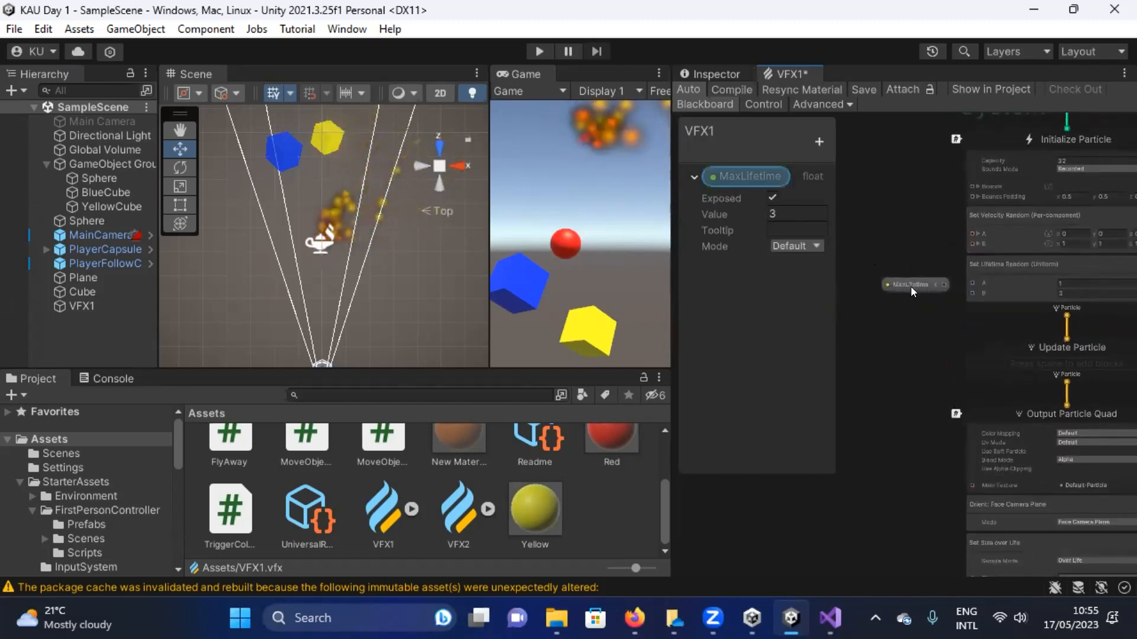
drag(911, 286, 887, 293)
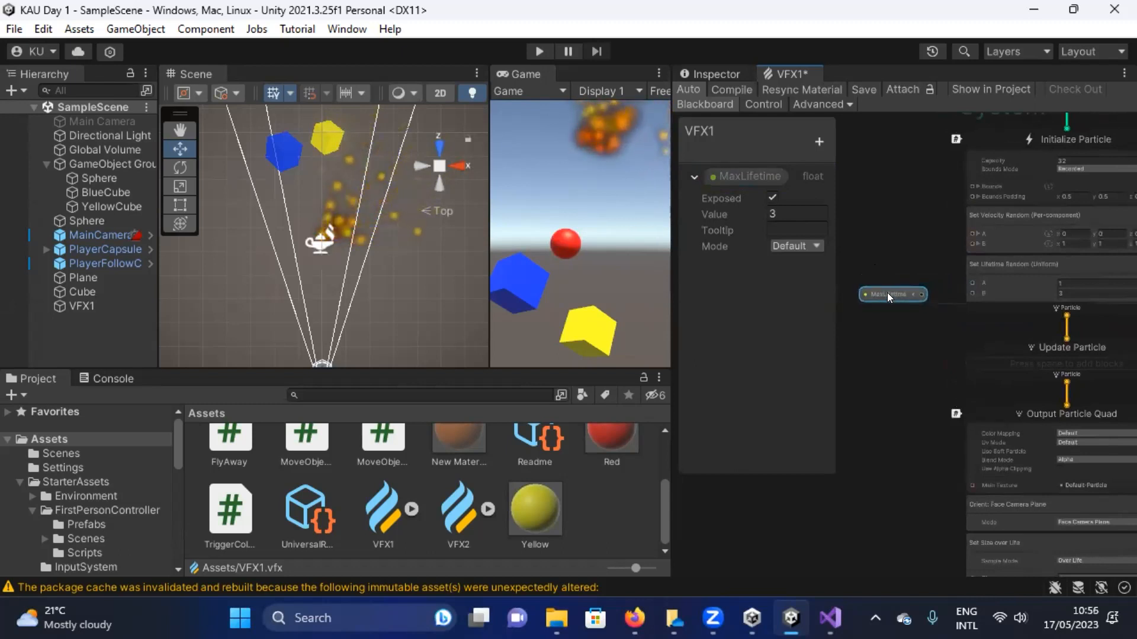
Connect the MaxLifetime node to input B of the Set Lifetime Random block and save the graph.
scroll(941, 307, up, 4)
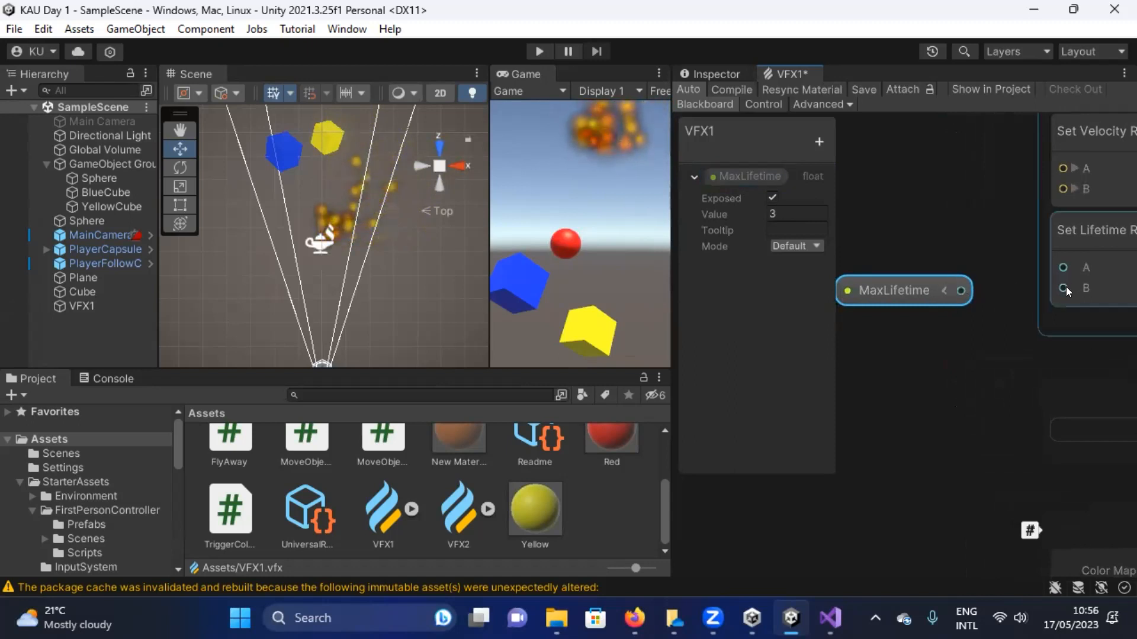
scroll(990, 217, down, 3)
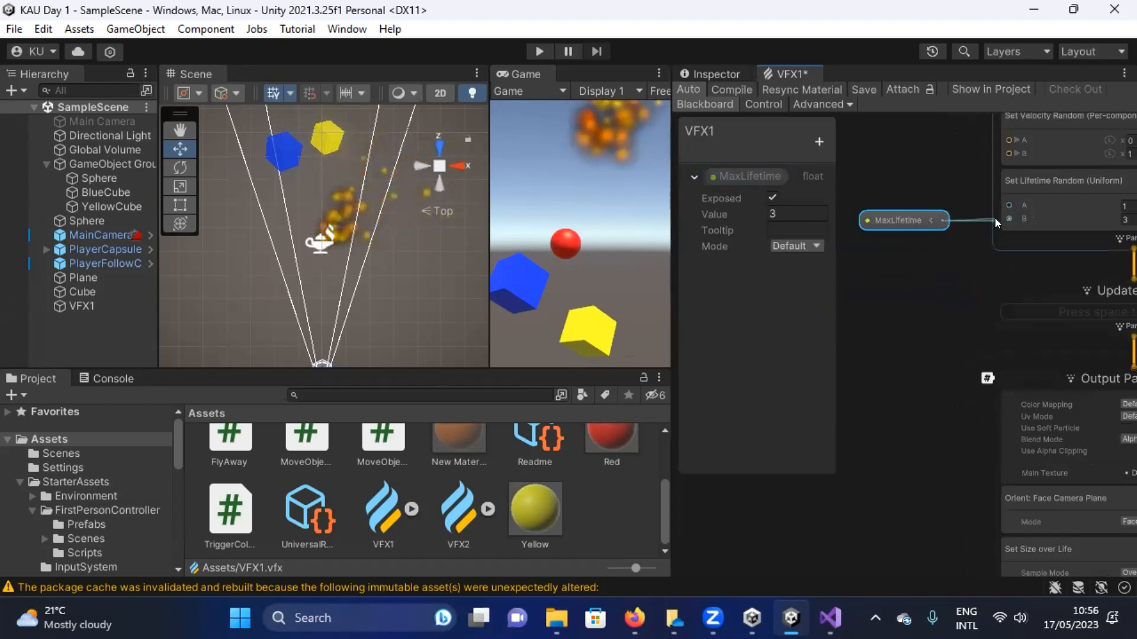
drag(1009, 217, 1009, 218)
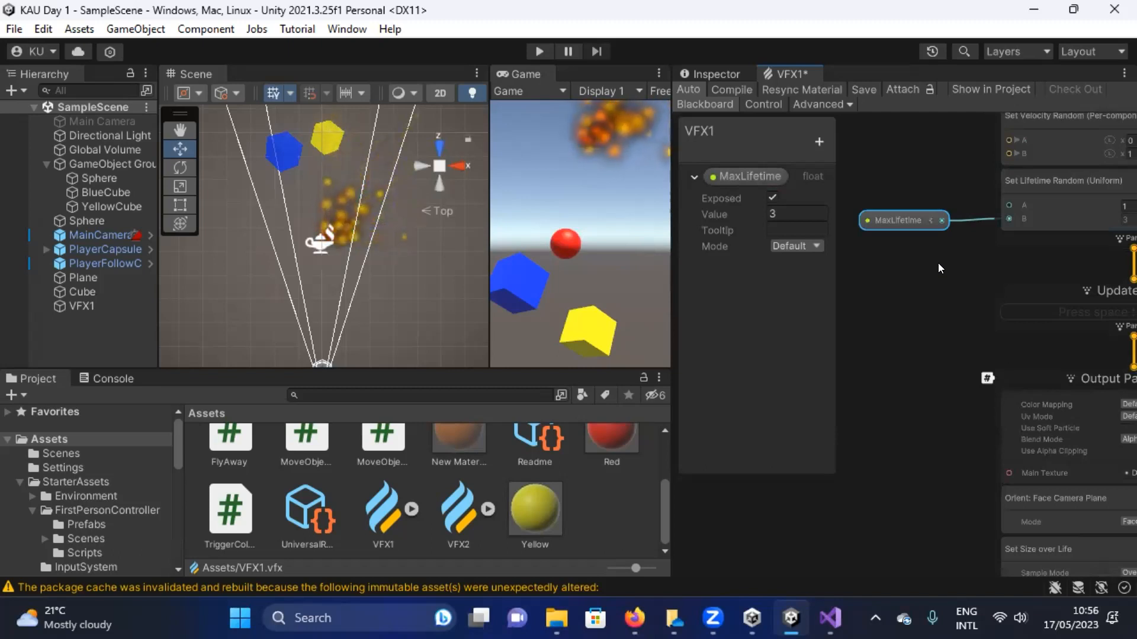
click(792, 212)
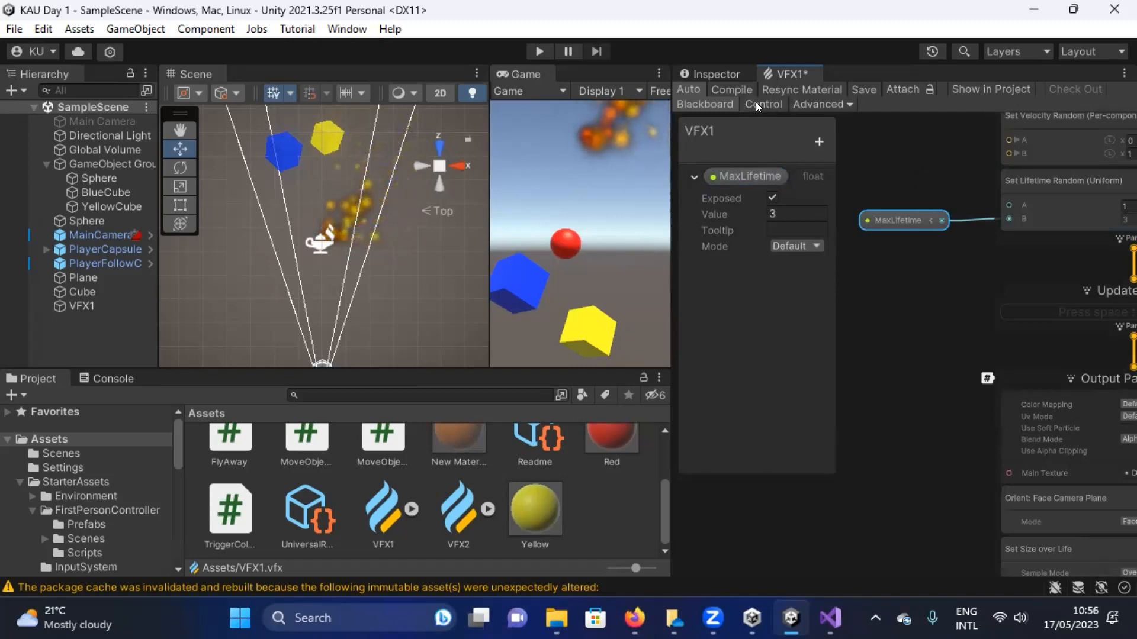
click(865, 89)
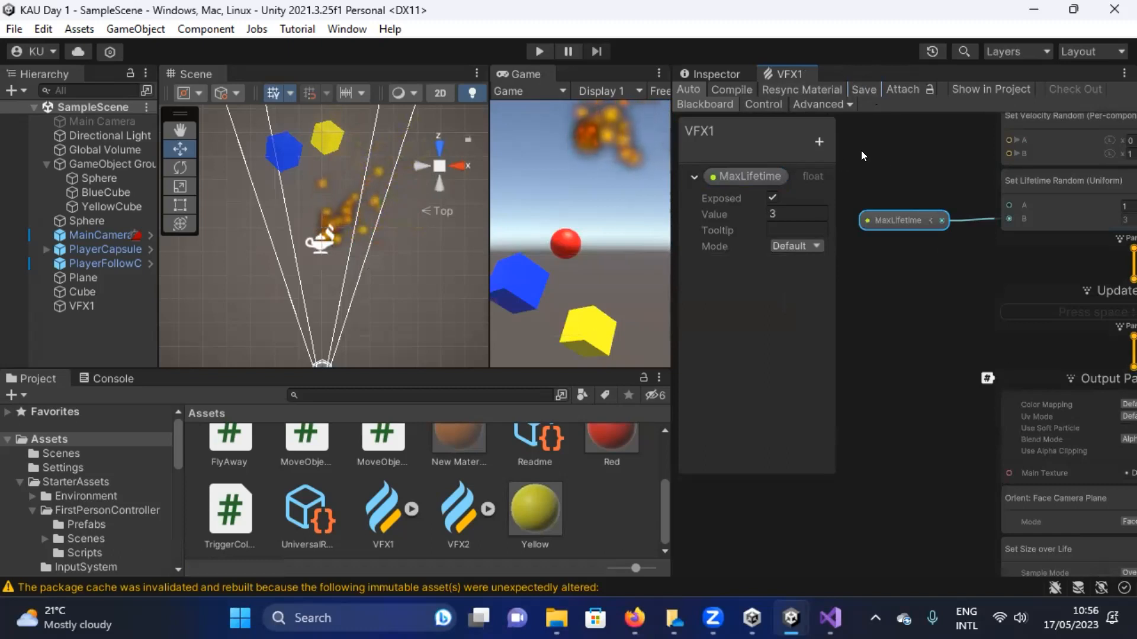
Override the MaxLifetime property with 10 on the scene's VFX1 object.
click(90, 306)
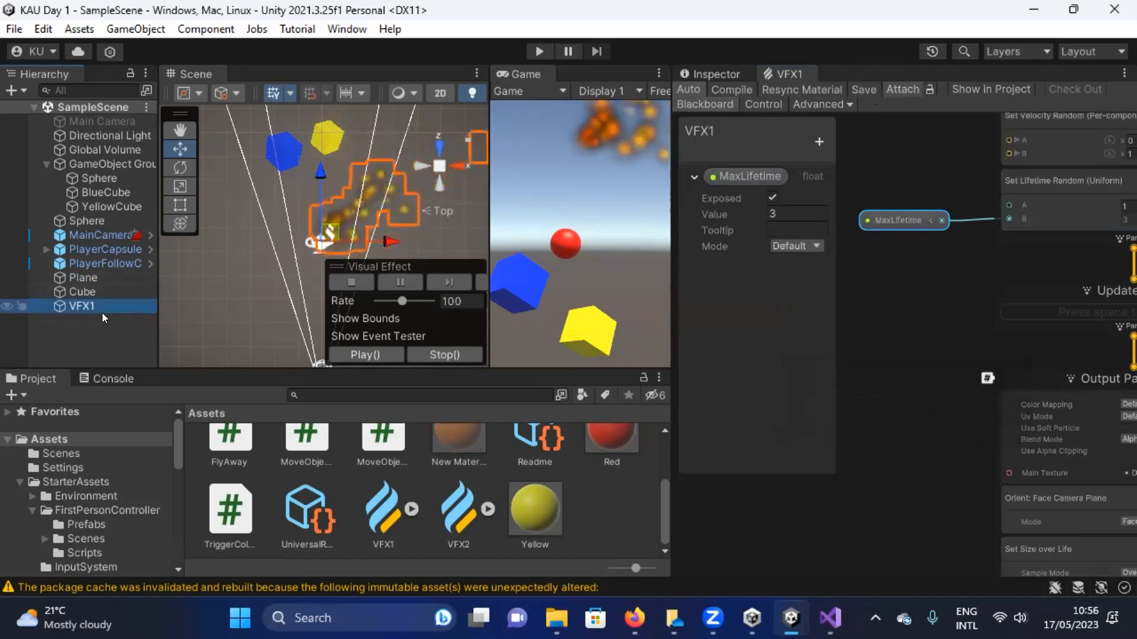
click(726, 71)
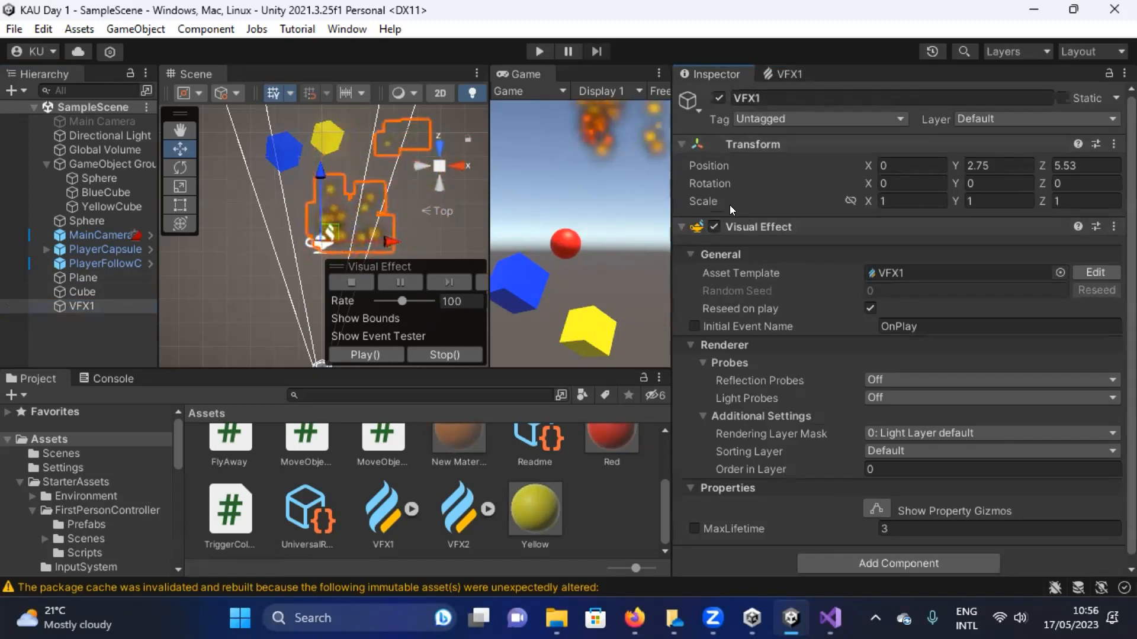
scroll(853, 255, down, 1)
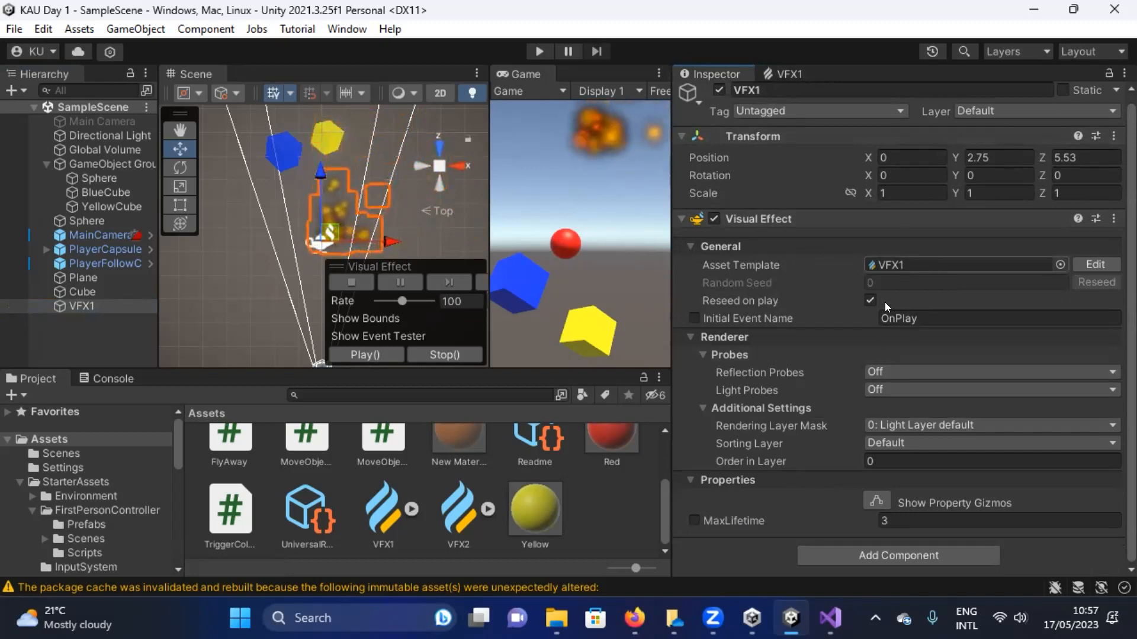
click(894, 520)
text(10)
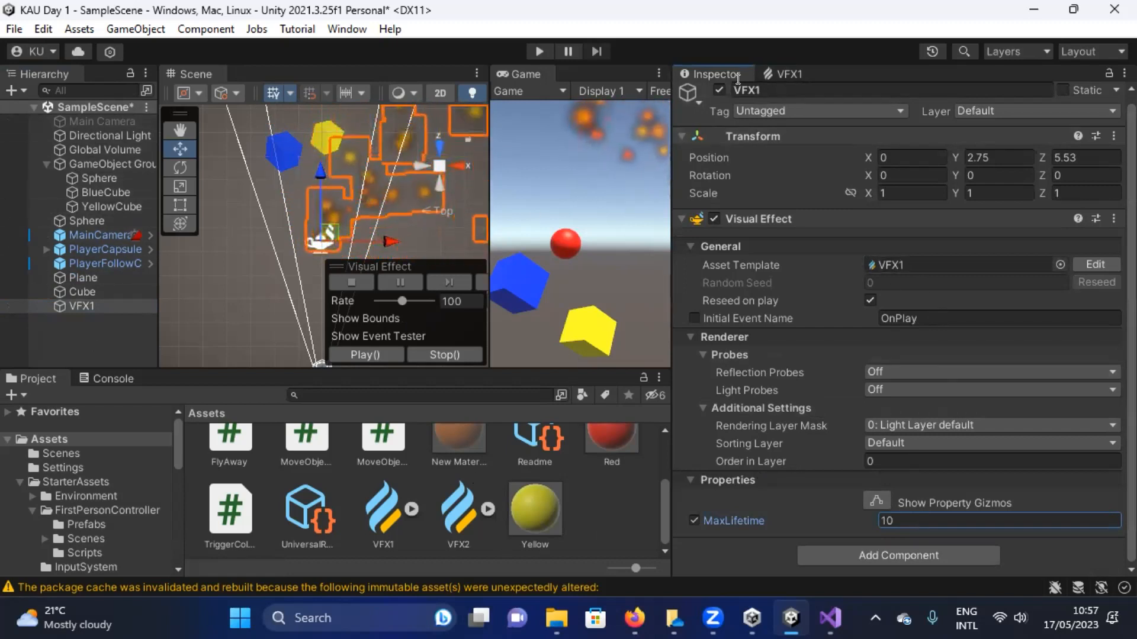
Return to the VFX1 graph and move the Output Particle Quad context slightly down and left, away from Update Particle.
click(775, 74)
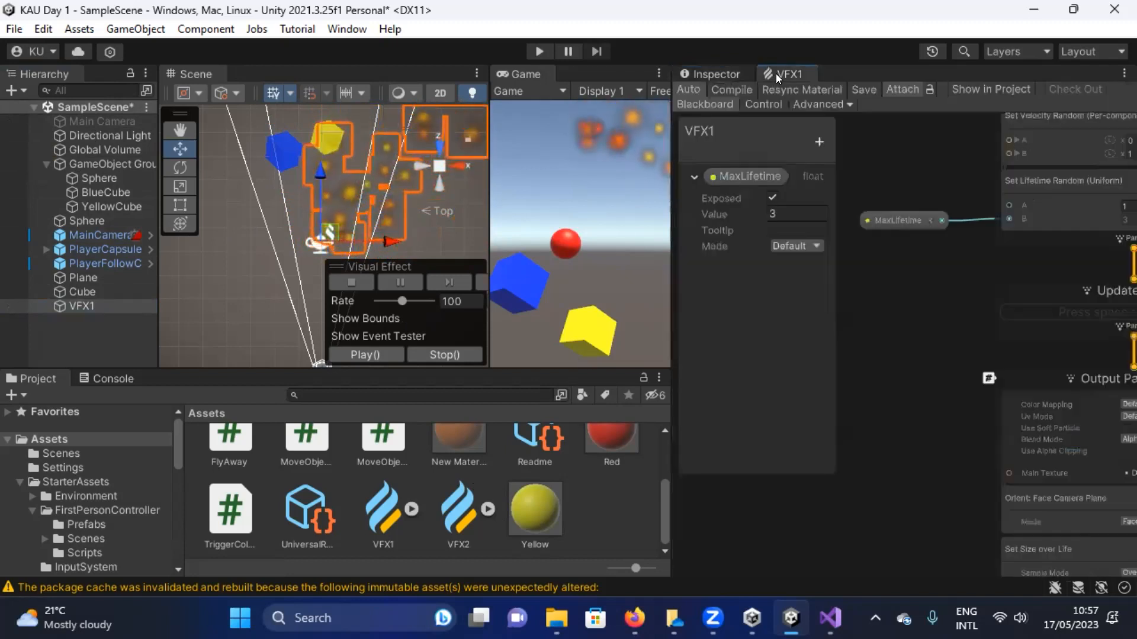
middle_drag(937, 298, 925, 374)
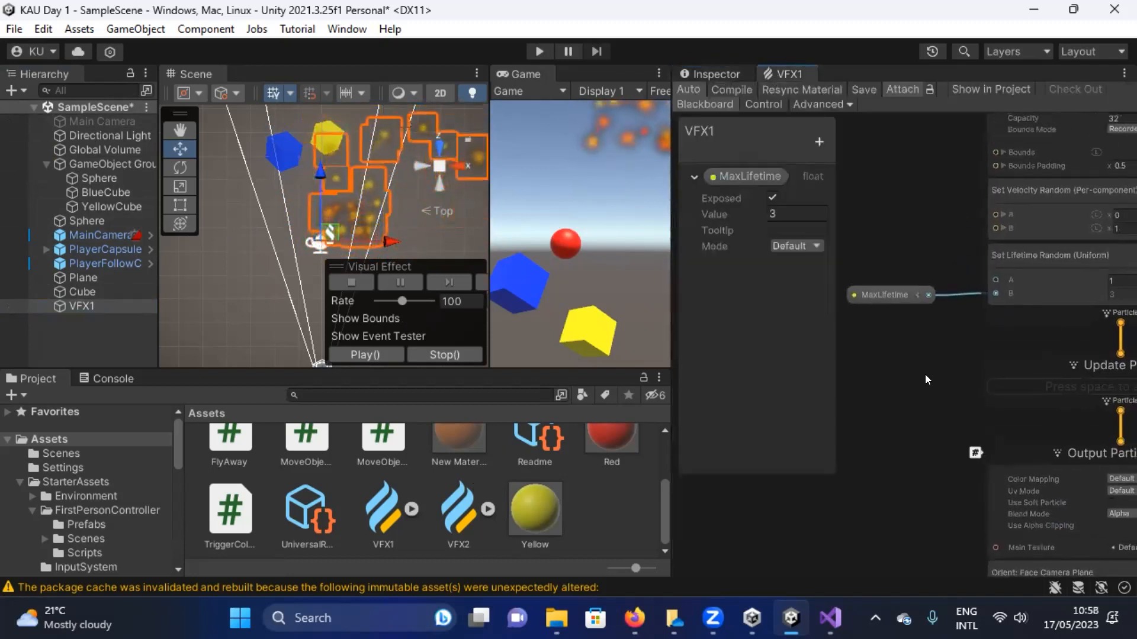
scroll(928, 347, down, 1)
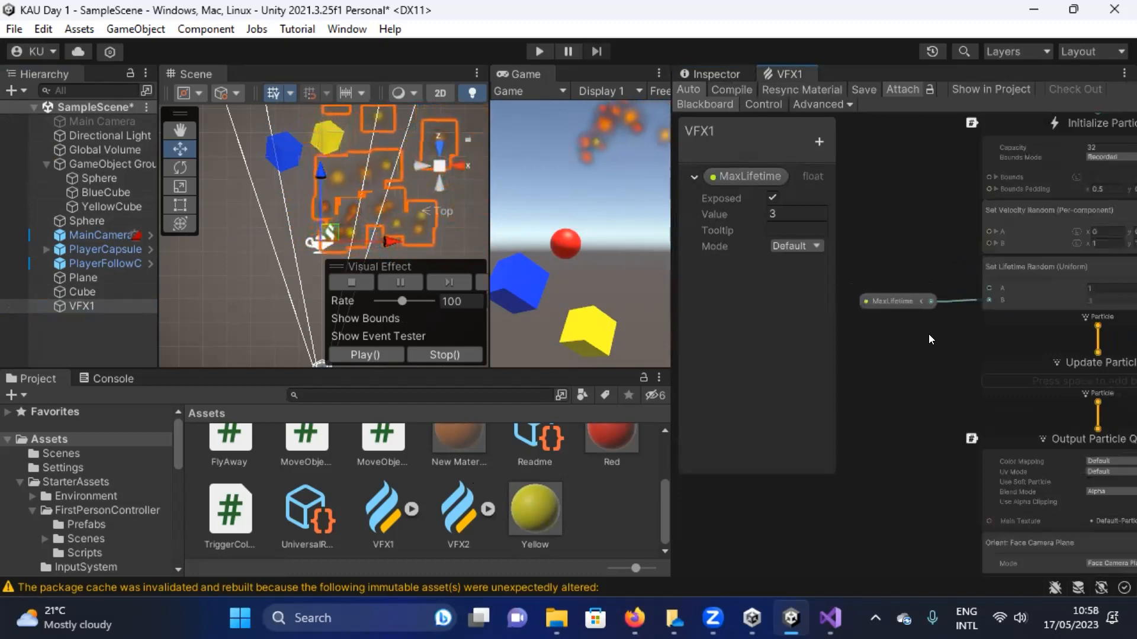
middle_drag(930, 330, 900, 247)
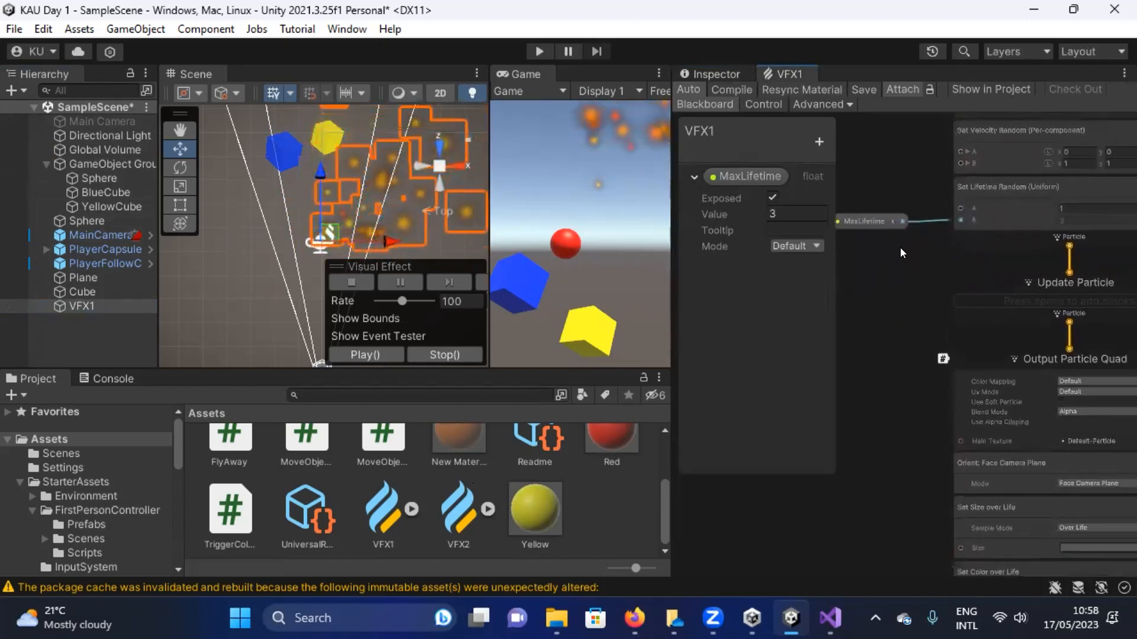
middle_drag(925, 419, 888, 313)
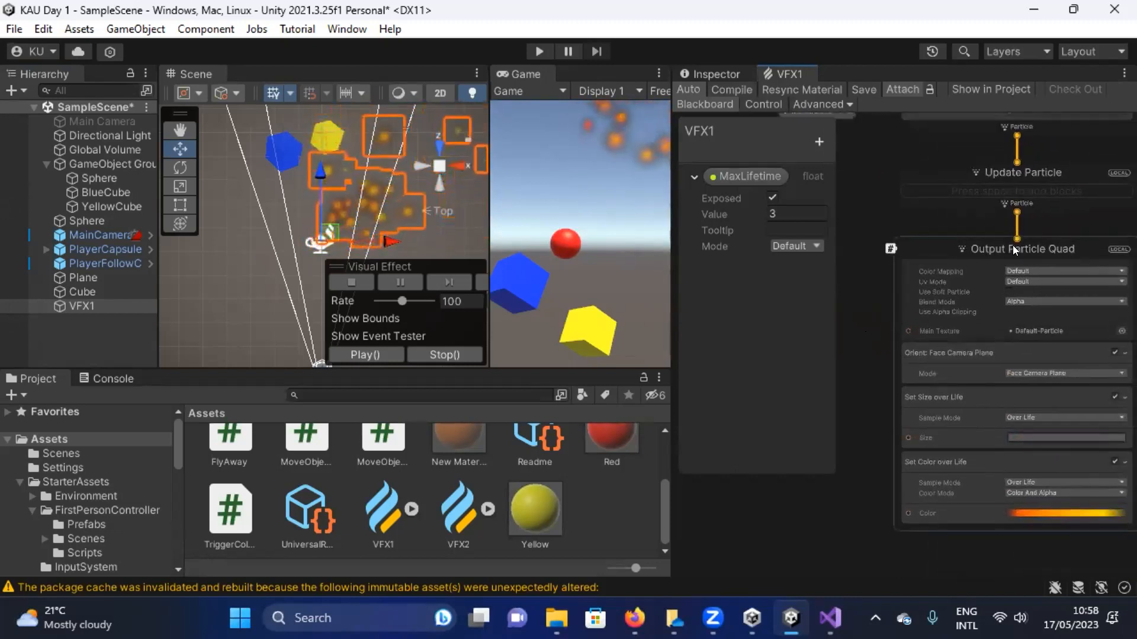
drag(1016, 246, 970, 289)
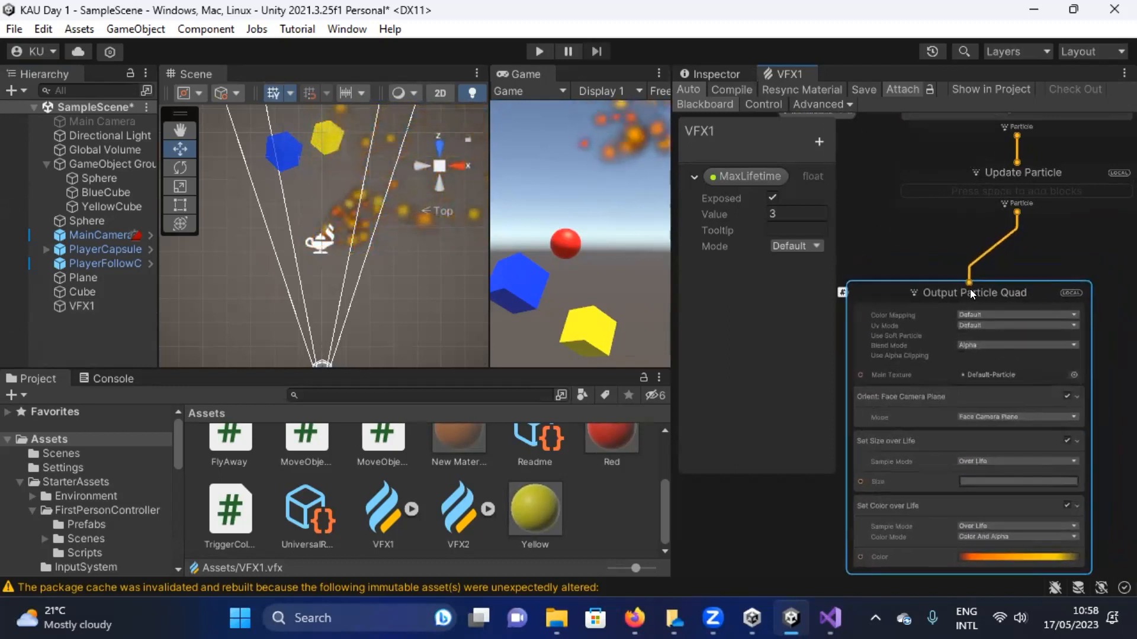
Review the graph's flow from Initialize Particle through Update Particle to Output Particle Quad.
scroll(970, 289, down, 3)
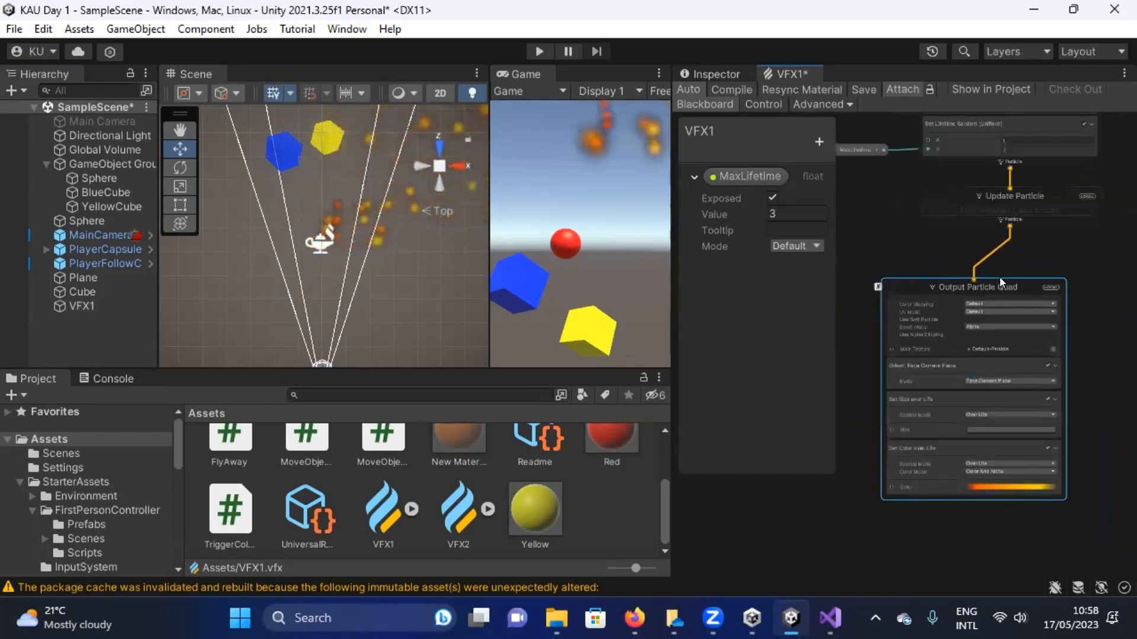
middle_drag(1052, 244, 1038, 424)
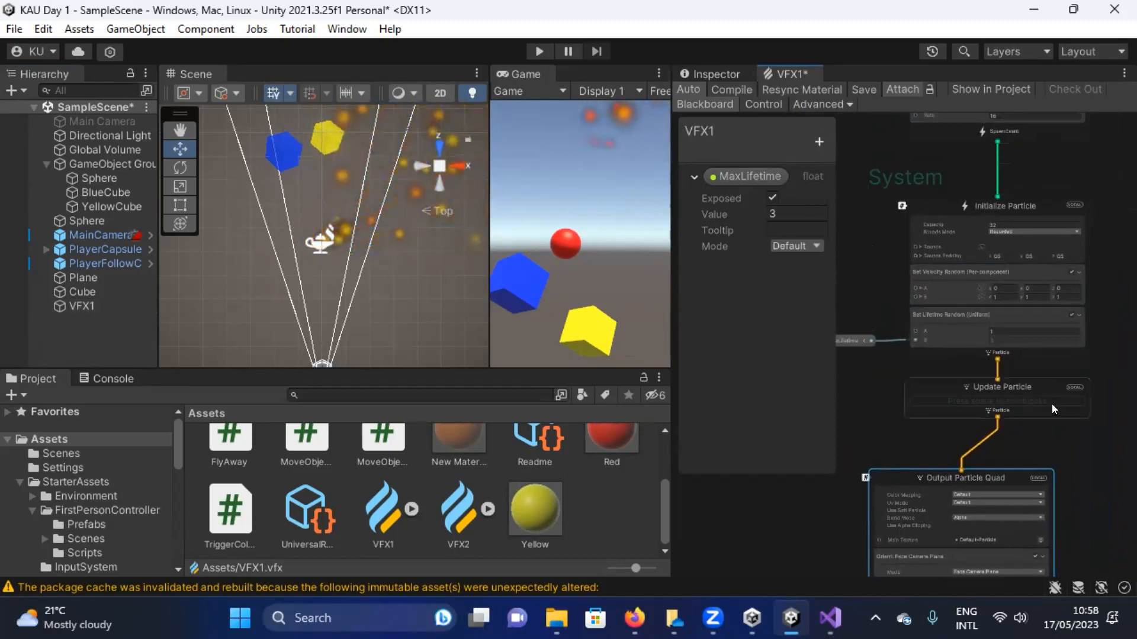
mouse_move(1044, 443)
middle_down()
mouse_move(1045, 416)
mouse_move(1032, 433)
middle_up()
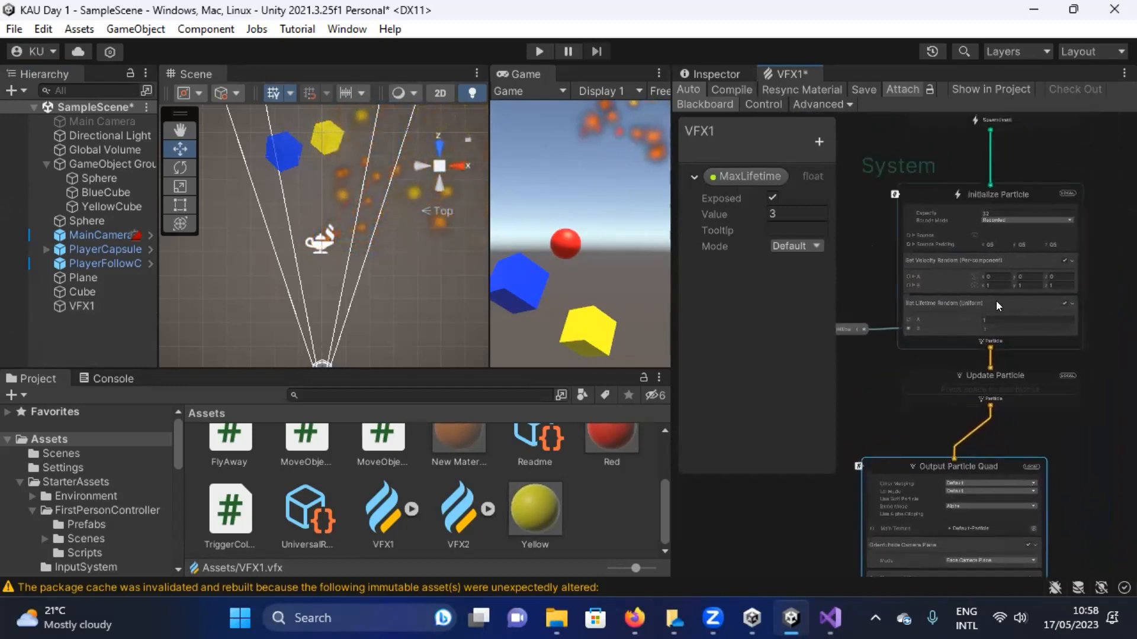
middle_drag(1020, 166, 1002, 148)
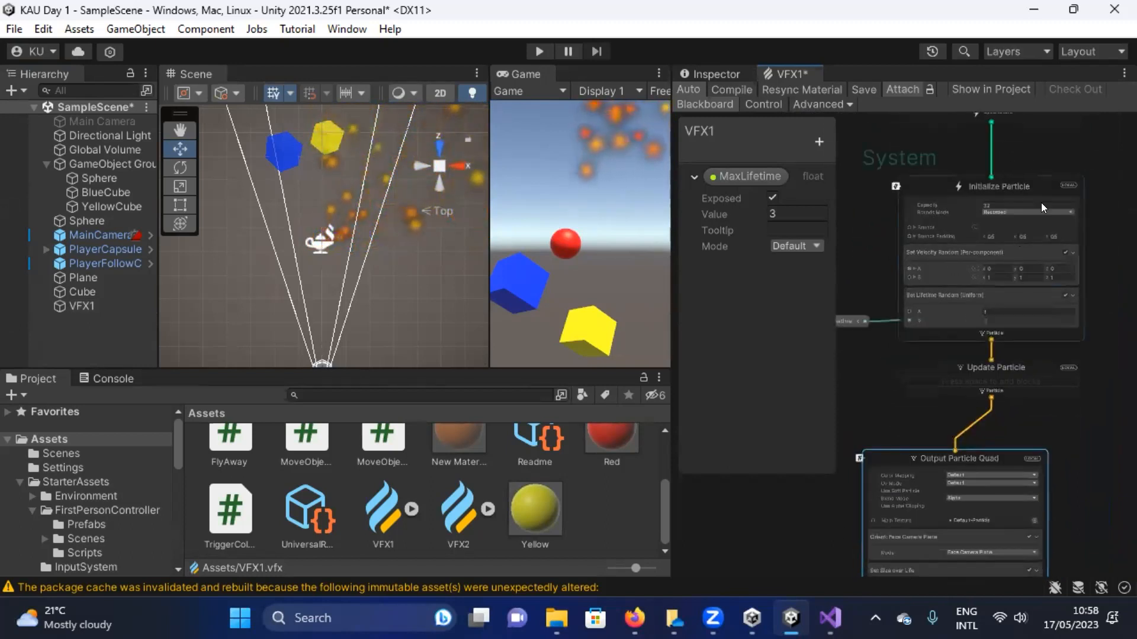
middle_drag(1025, 431, 1030, 360)
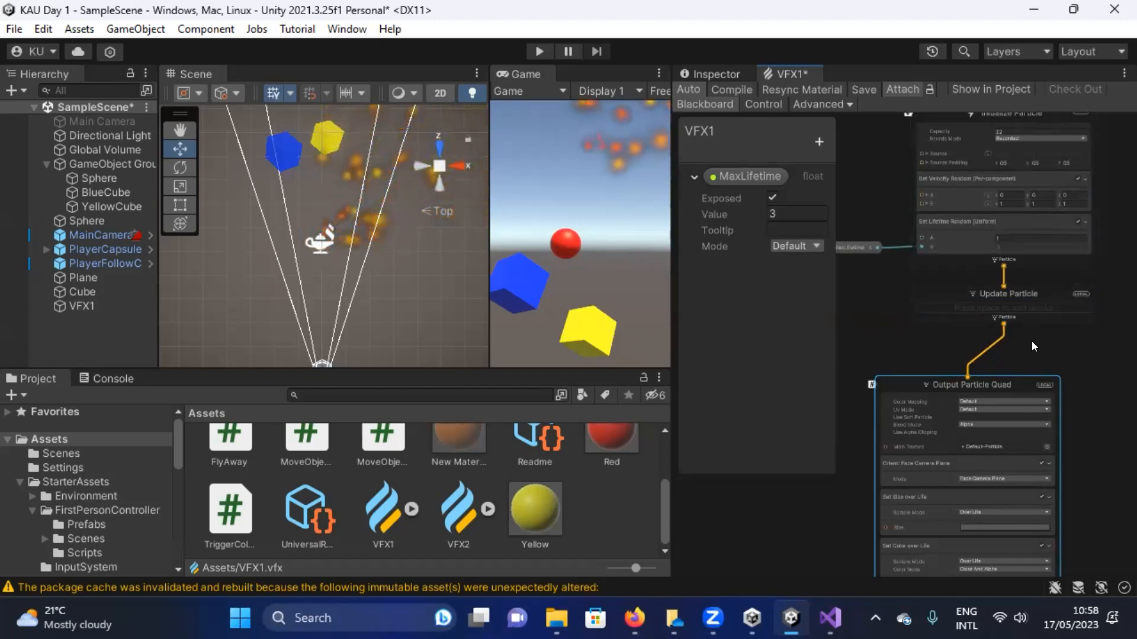
middle_drag(1031, 328, 1041, 218)
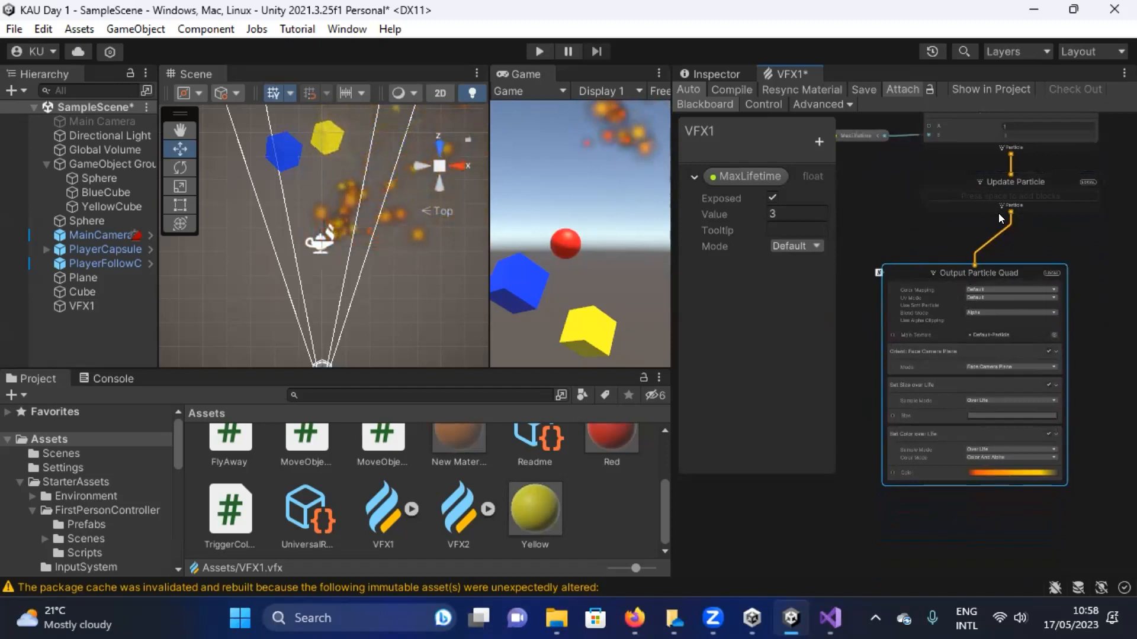
Move the Output Particle Quad context further left and below Update Particle, and delete the flow link between them.
drag(986, 273, 928, 279)
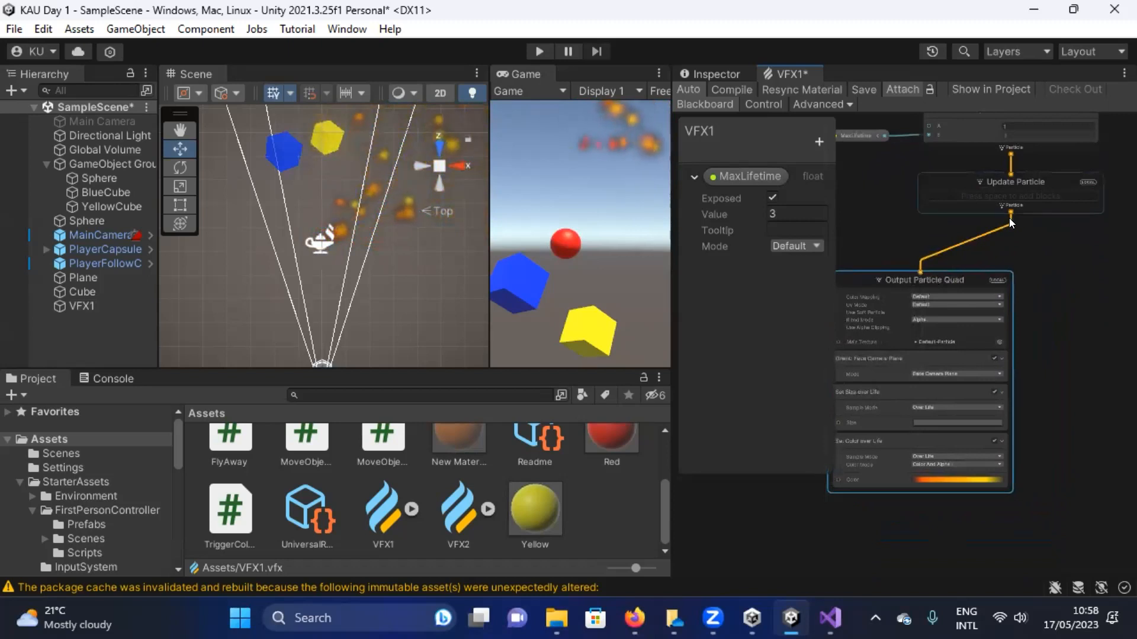
scroll(1039, 277, down, 1)
middle_drag(1058, 317, 1041, 262)
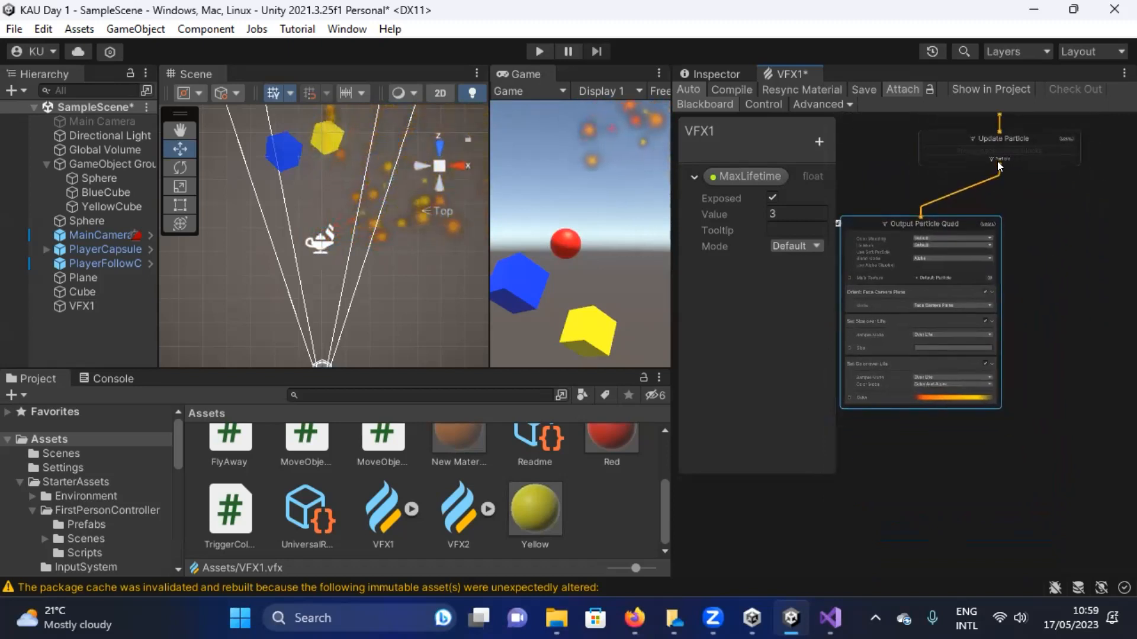
drag(926, 227, 932, 258)
click(946, 215)
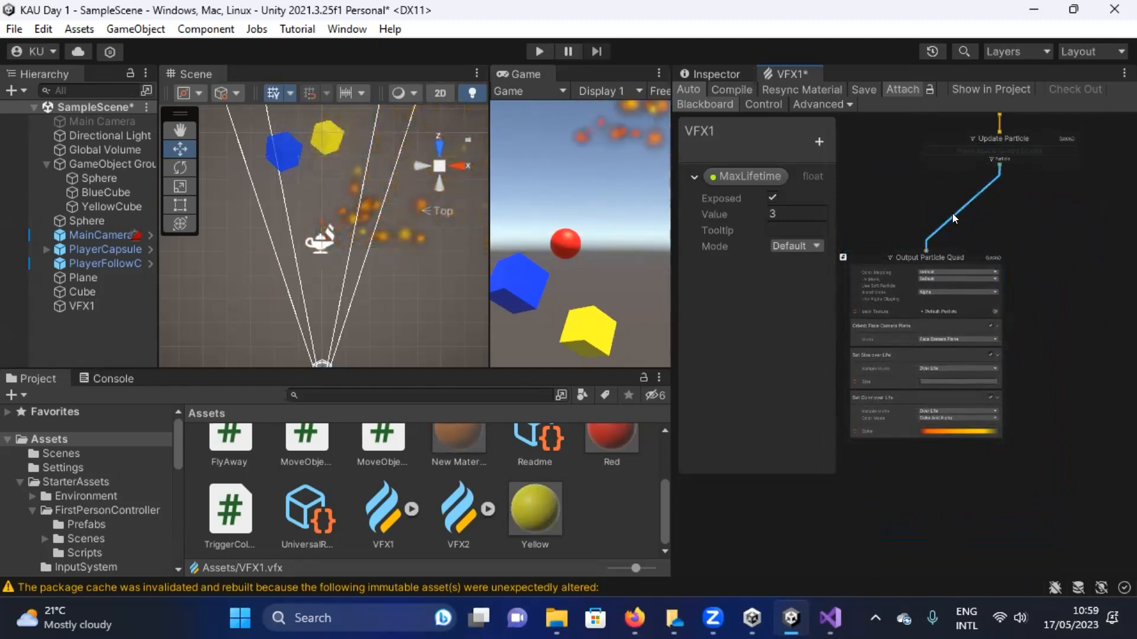
key(Delete)
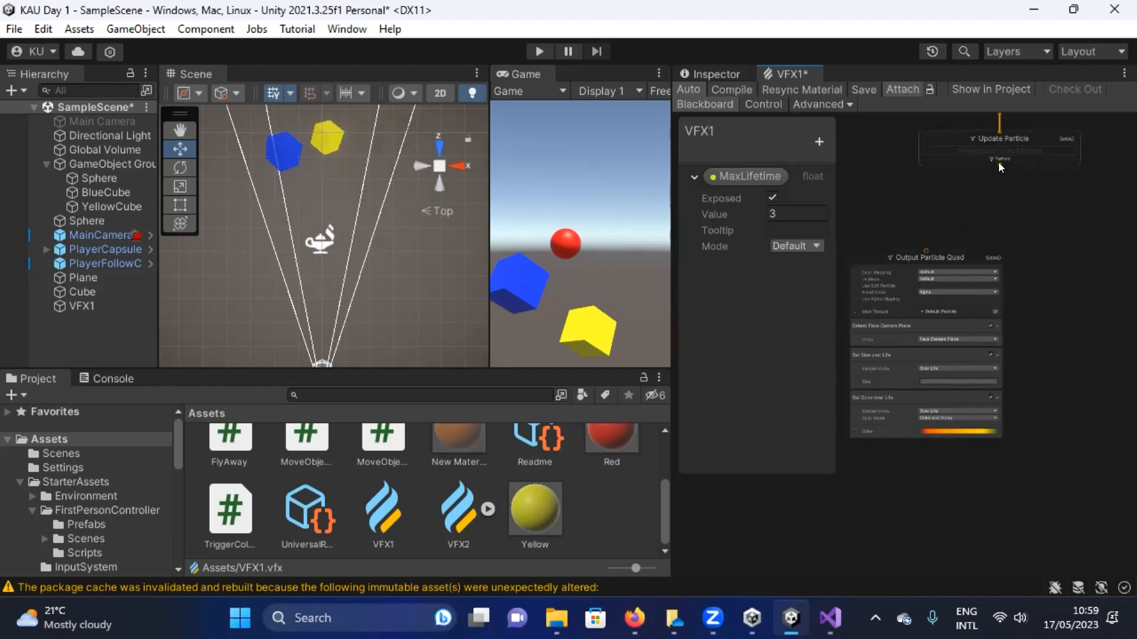
Create an Output Particle Mesh context linked from the particle output of Update Particle.
middle_drag(998, 164, 998, 173)
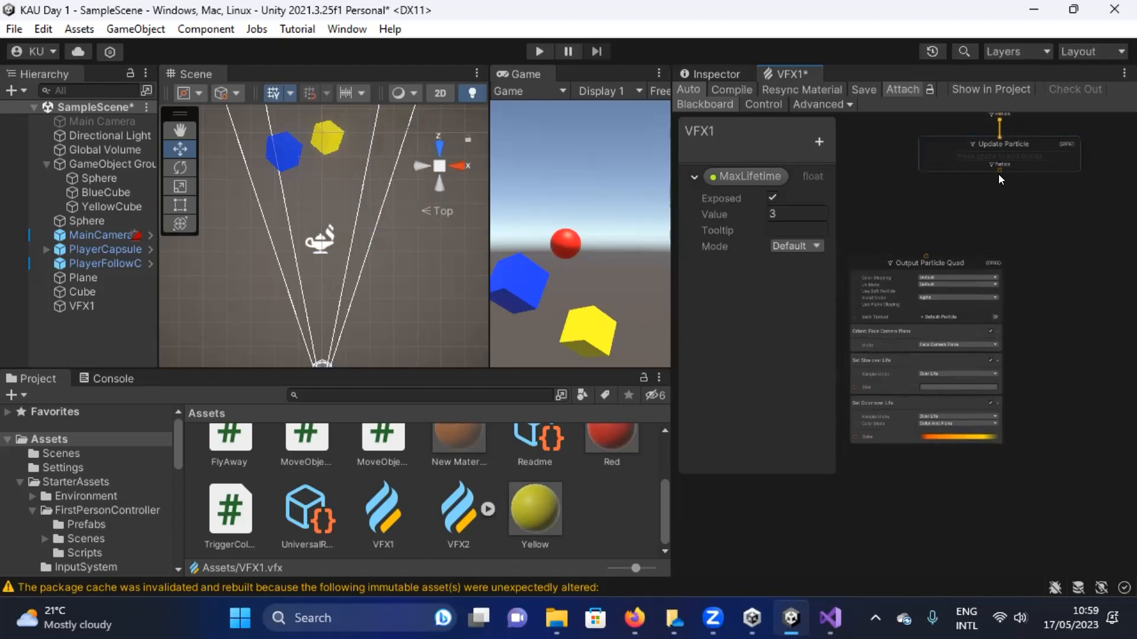
scroll(999, 172, up, 10)
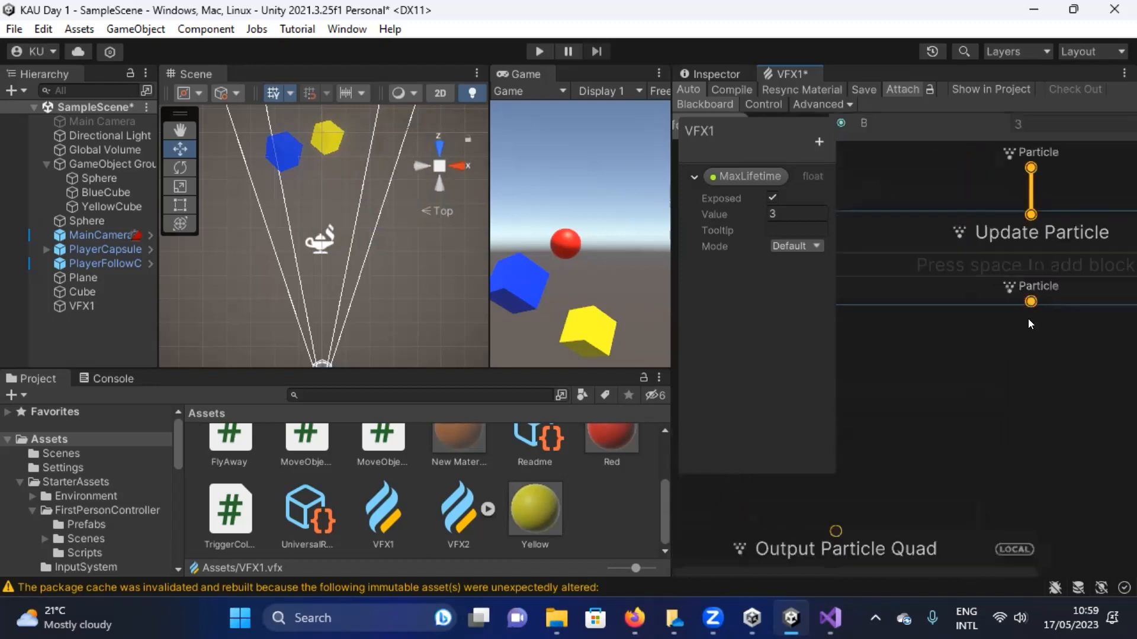
drag(1030, 303, 1031, 432)
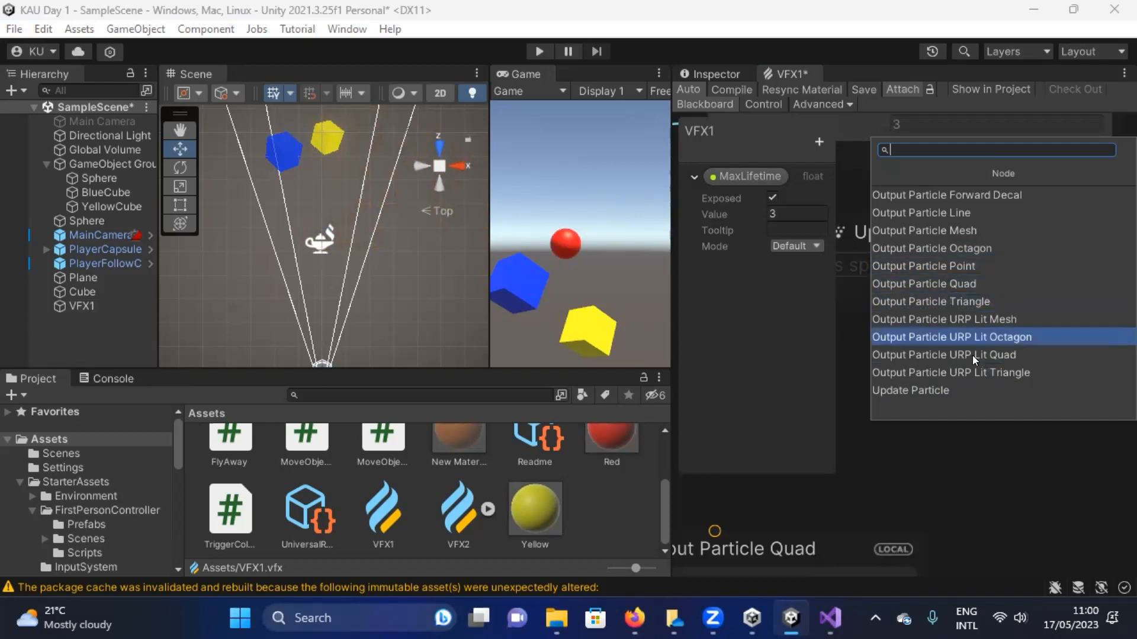
click(983, 231)
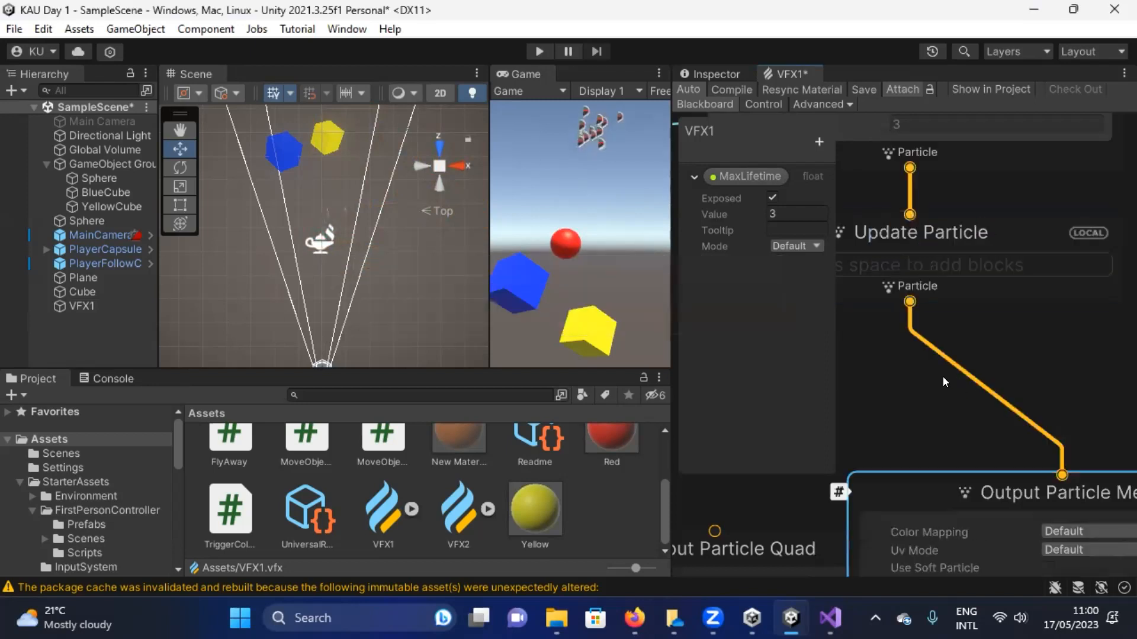
Set the mesh of the Output Particle Mesh context to Cube.
scroll(942, 377, down, 2)
middle_drag(942, 378, 899, 147)
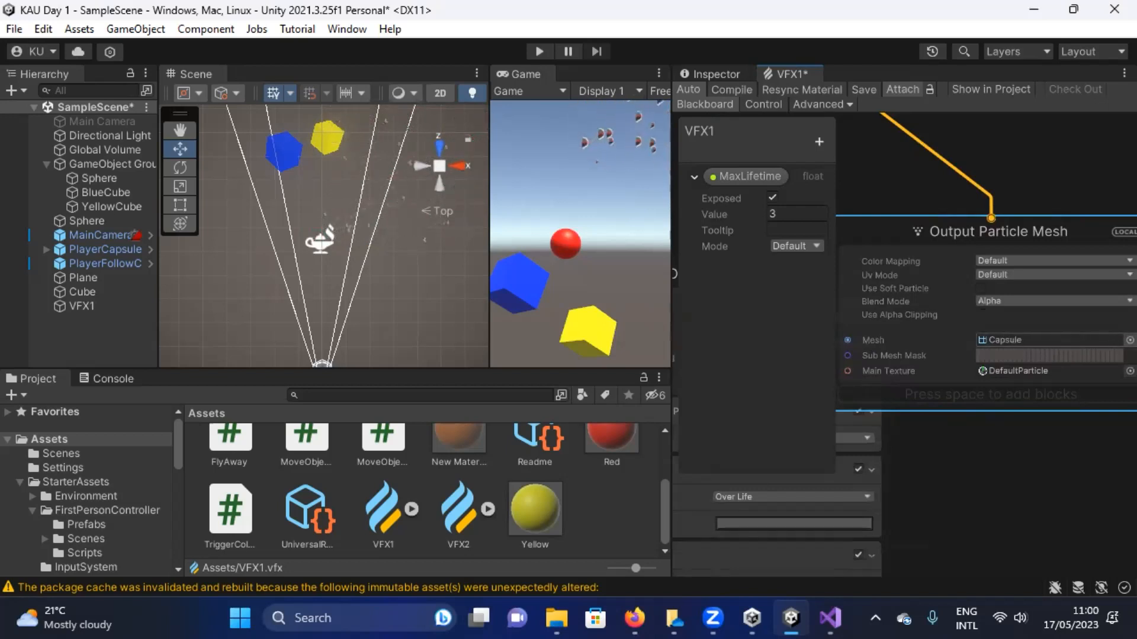
click(1129, 340)
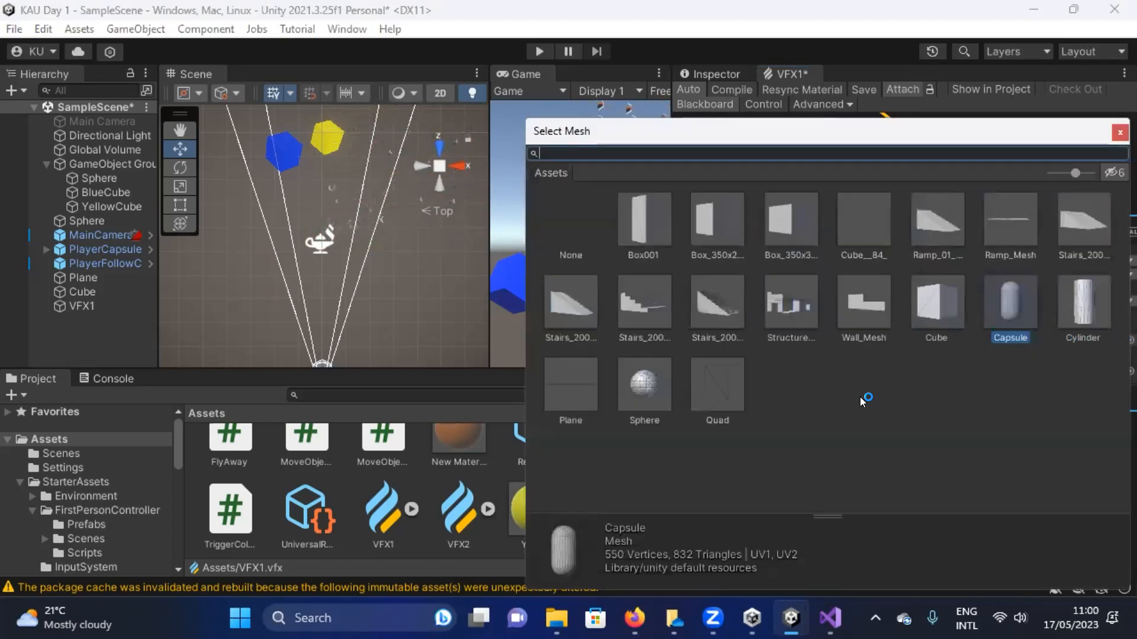
click(1119, 132)
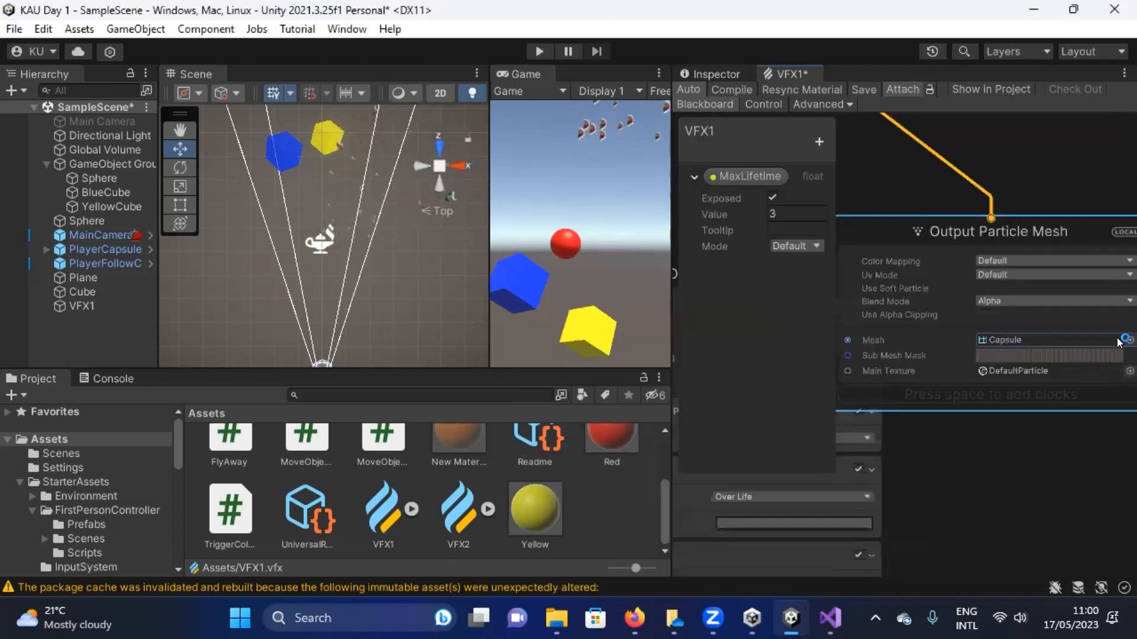
scroll(1010, 449, down, 2)
scroll(1074, 335, up, 5)
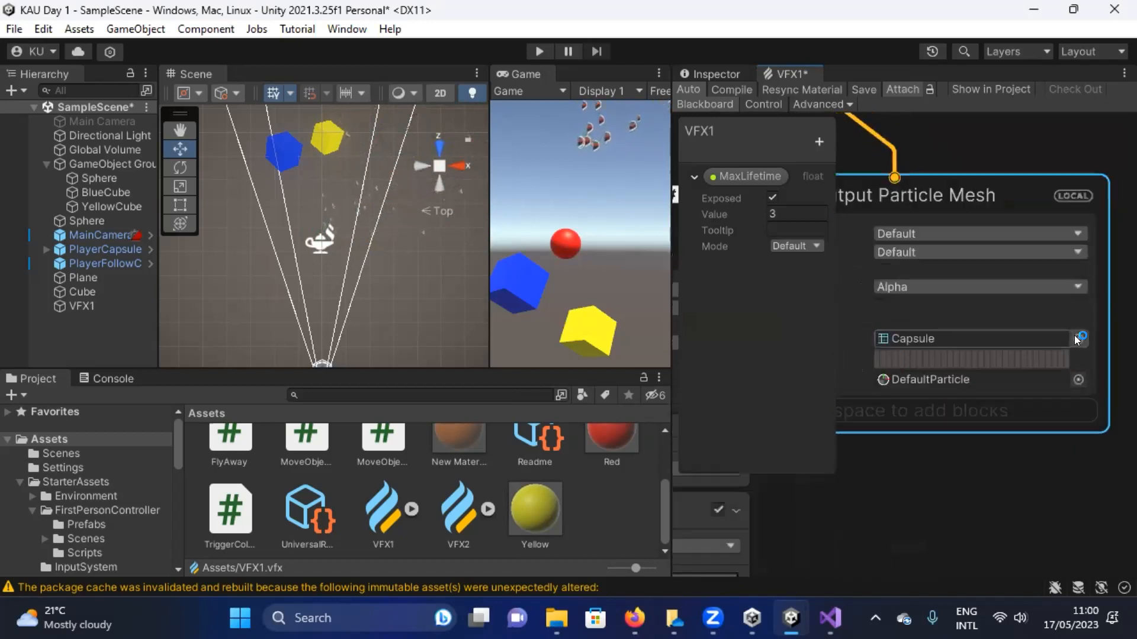
click(1075, 337)
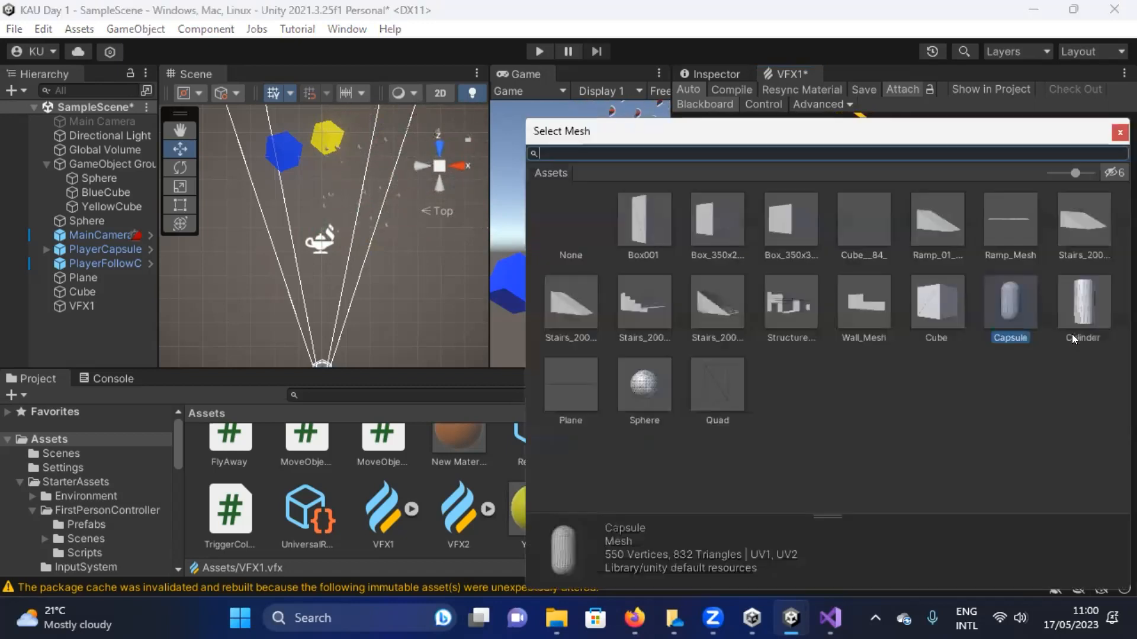
click(940, 320)
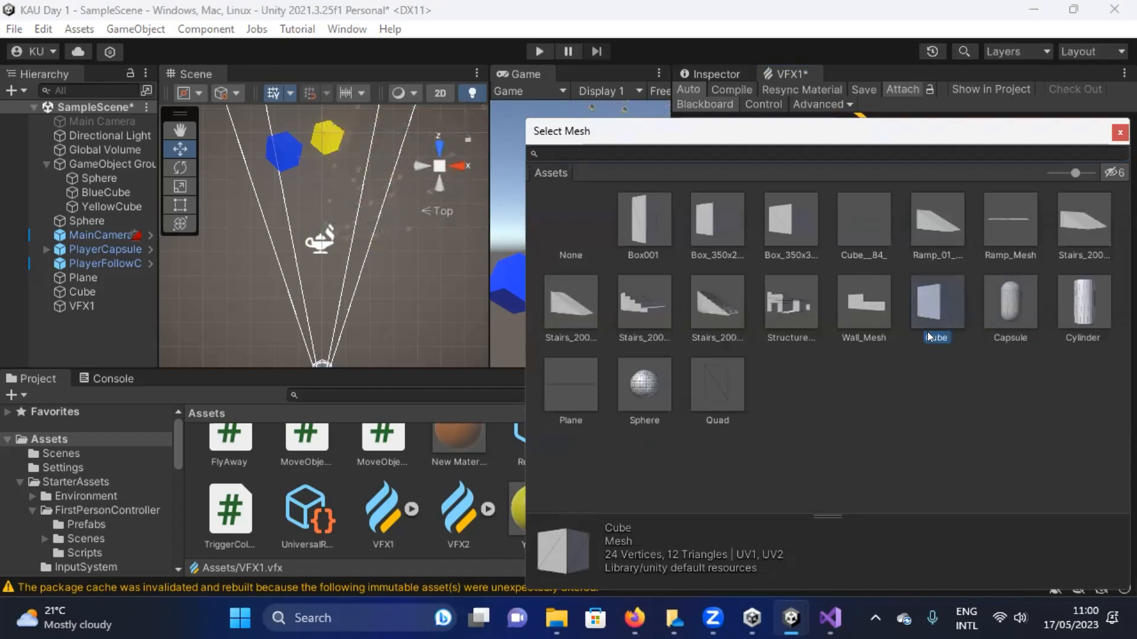
double_click(939, 303)
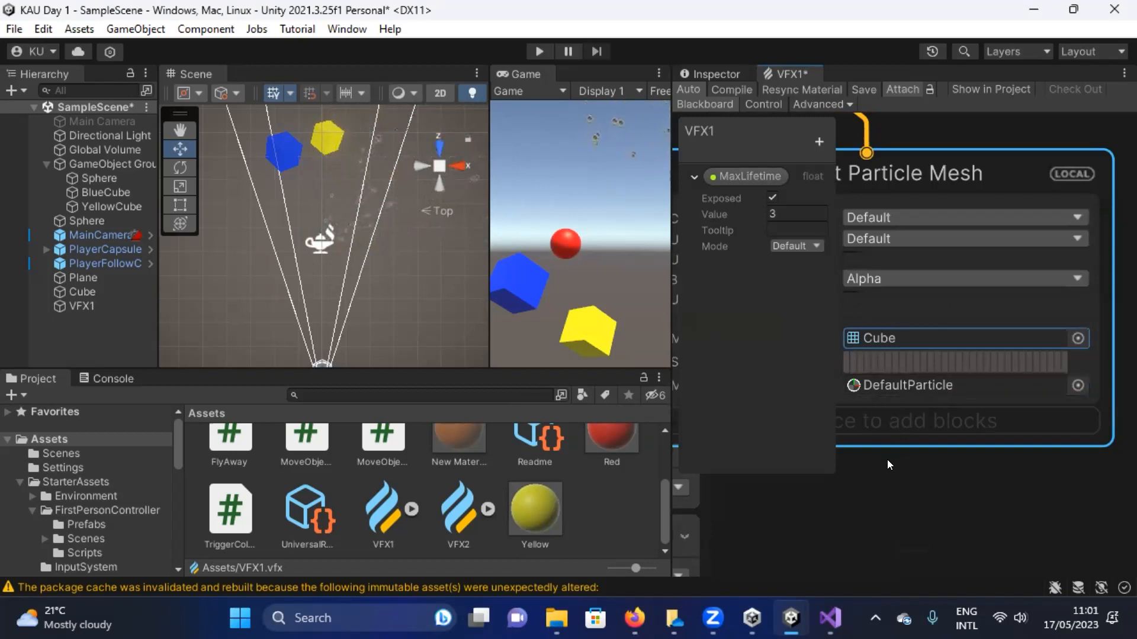
Set the main texture of the Output Particle Mesh context to Default-ParticleSystem.
scroll(911, 472, up, 3)
middle_drag(956, 472, 923, 418)
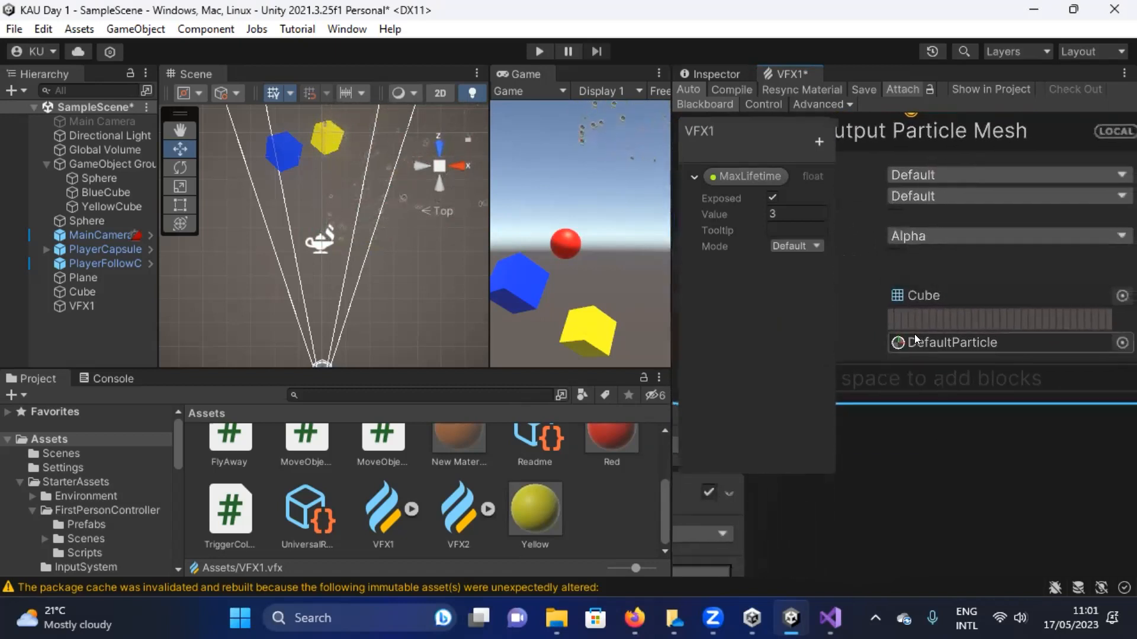
click(1121, 342)
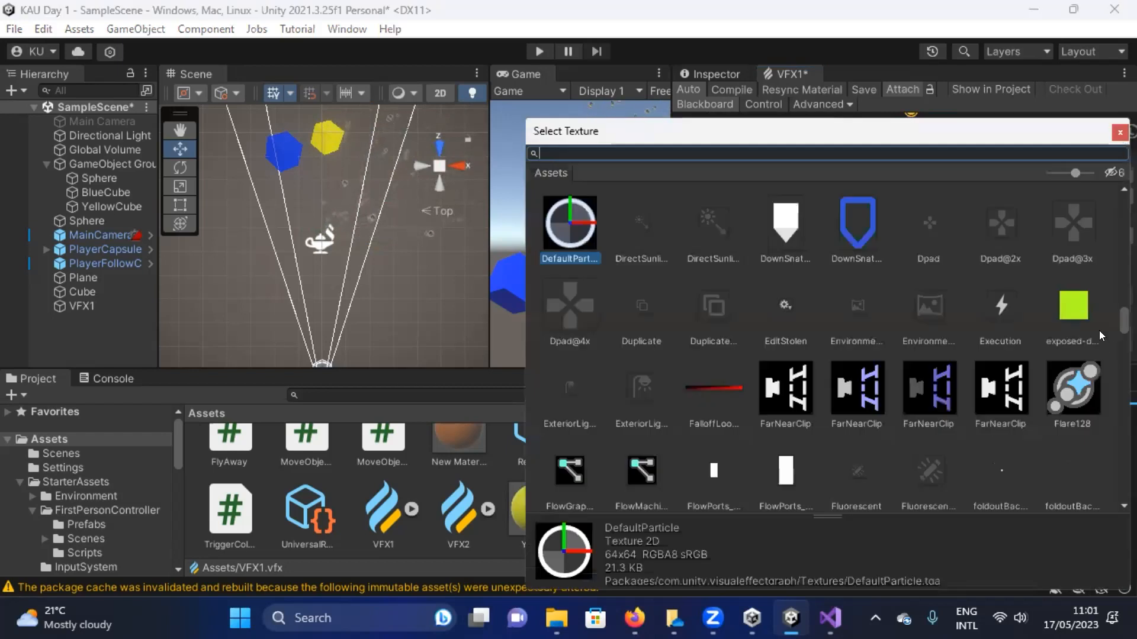
scroll(887, 376, down, 9)
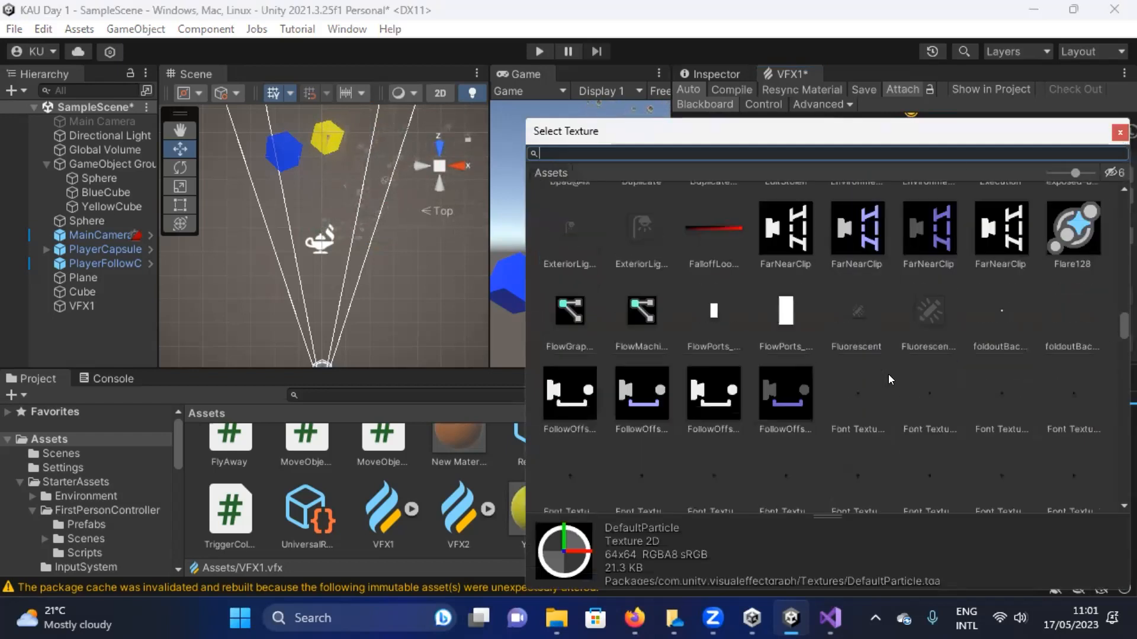
scroll(888, 374, down, 8)
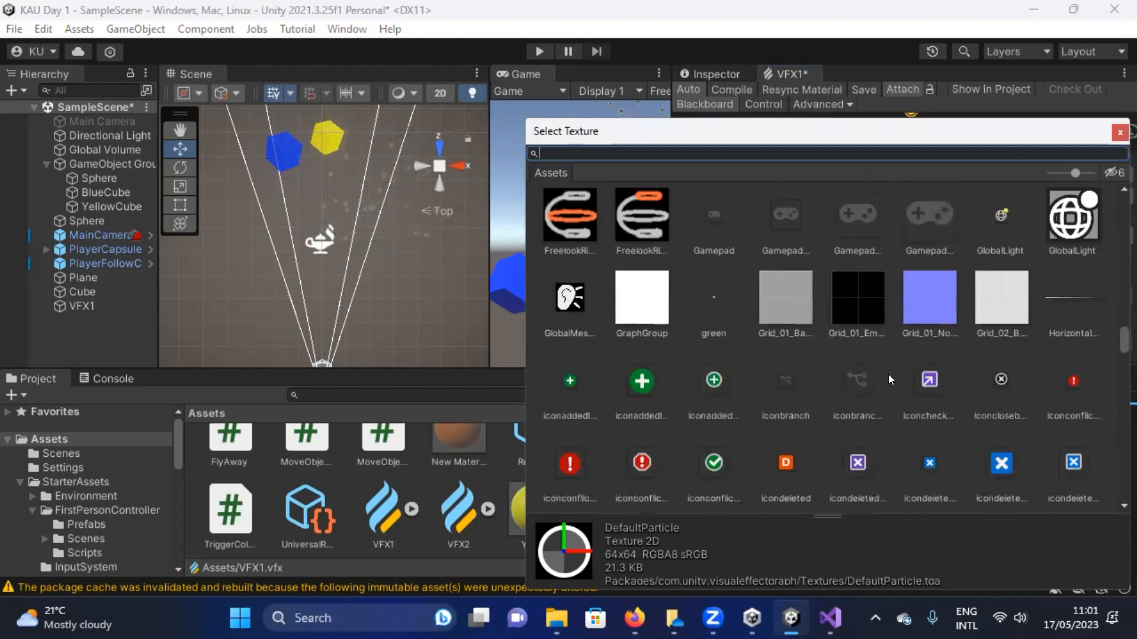
scroll(888, 375, down, 5)
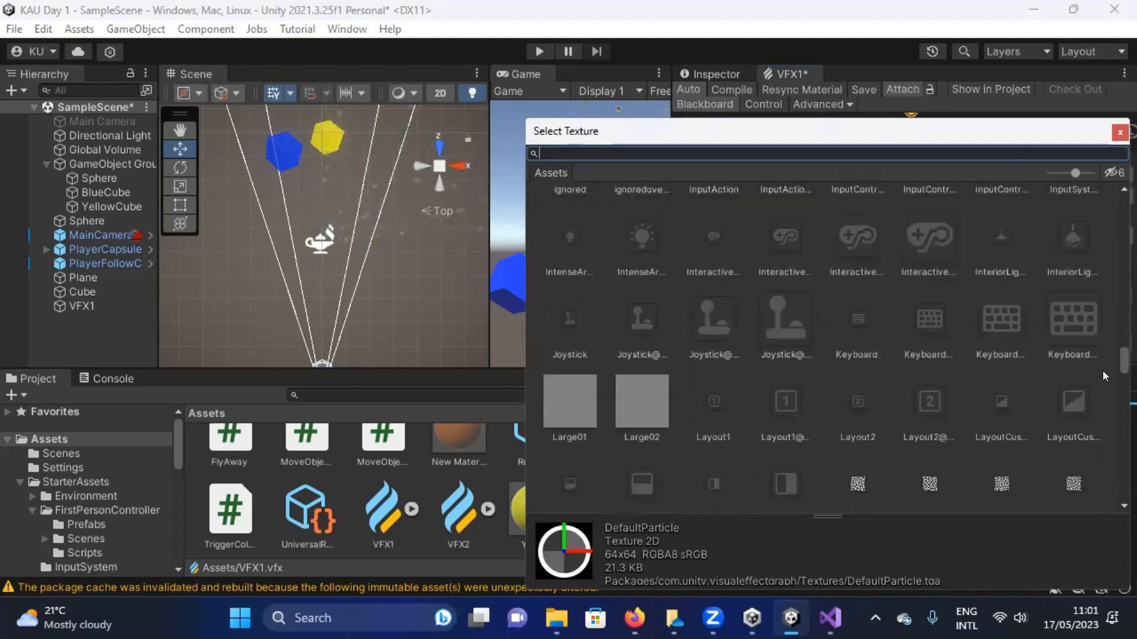
scroll(1098, 374, up, 5)
drag(1120, 363, 1119, 510)
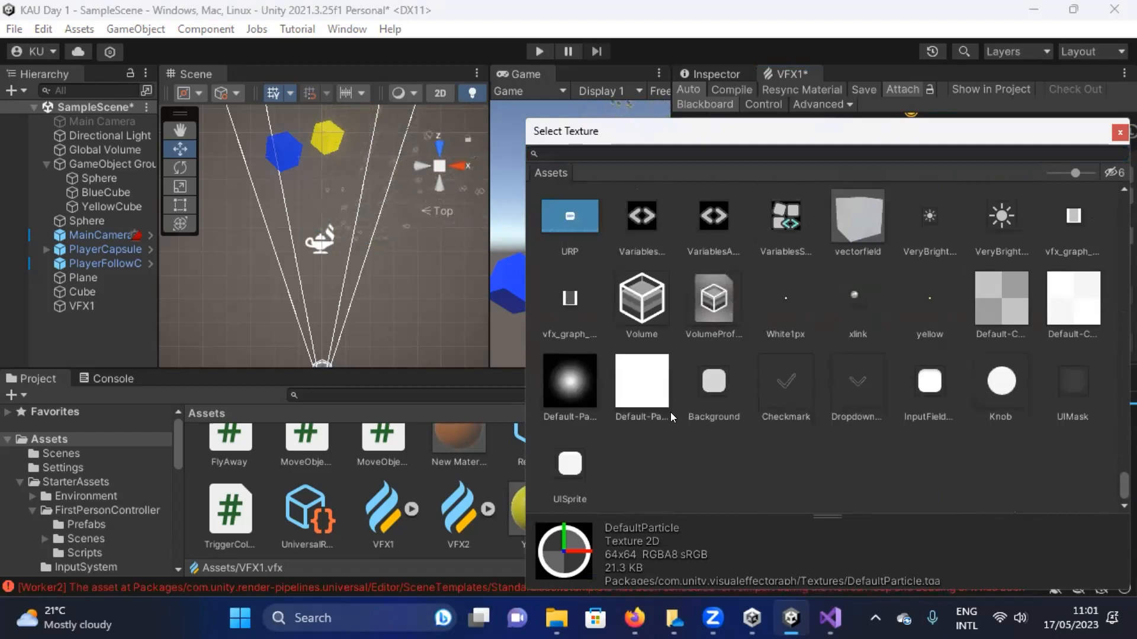
click(633, 391)
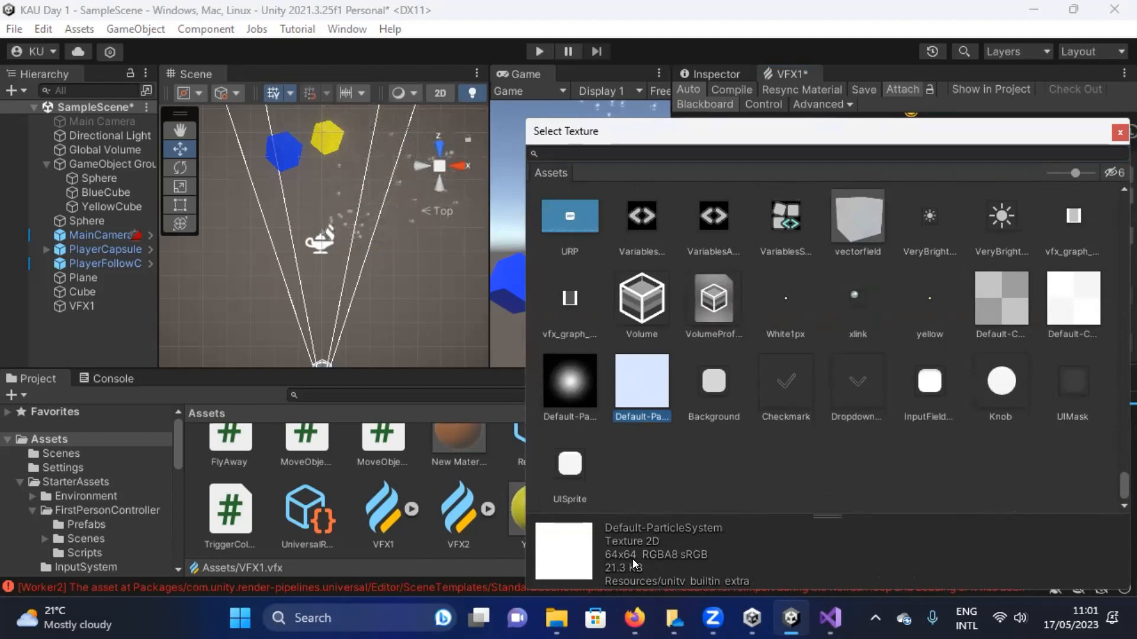
double_click(645, 378)
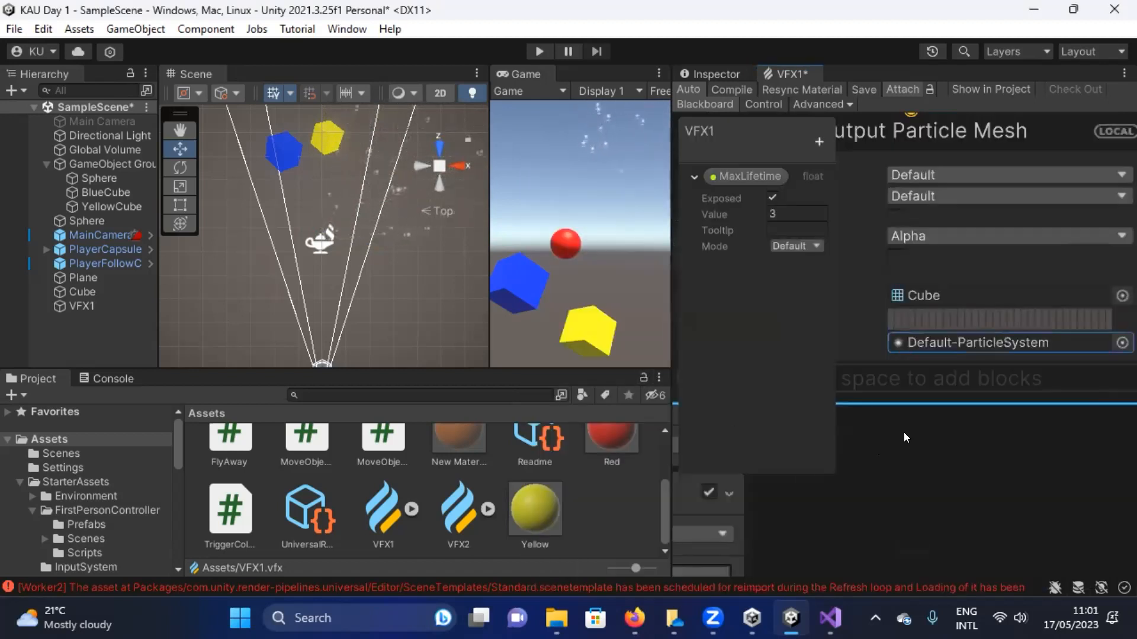
Look through the available textures for the main texture of the Output Particle Mesh context.
click(1116, 343)
click(787, 384)
click(841, 387)
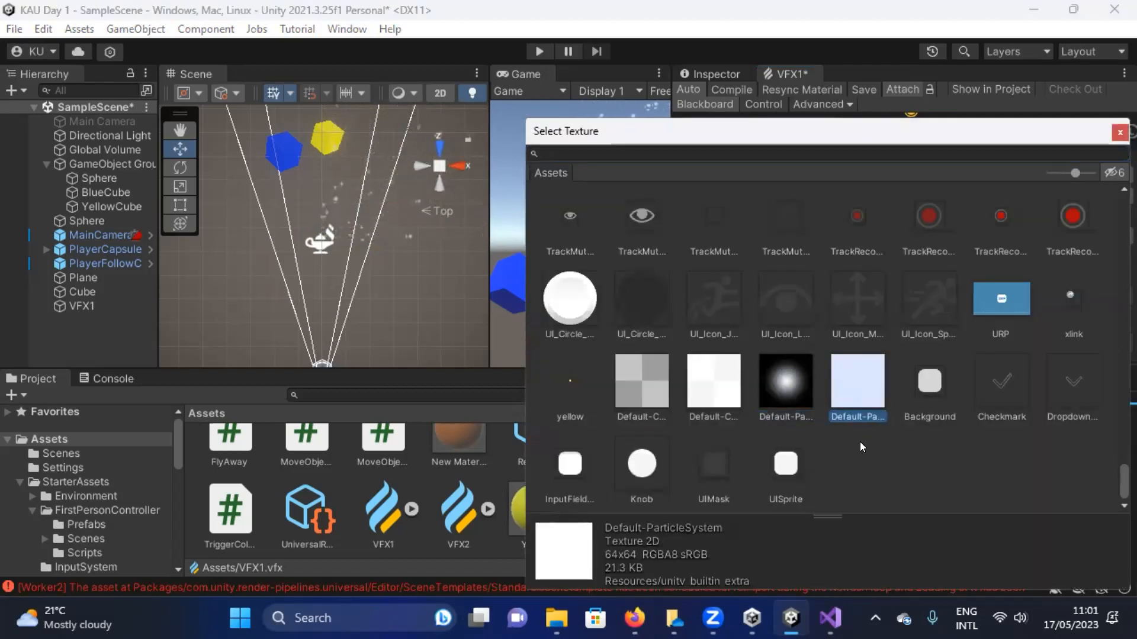
scroll(873, 448, up, 1)
scroll(873, 443, up, 10)
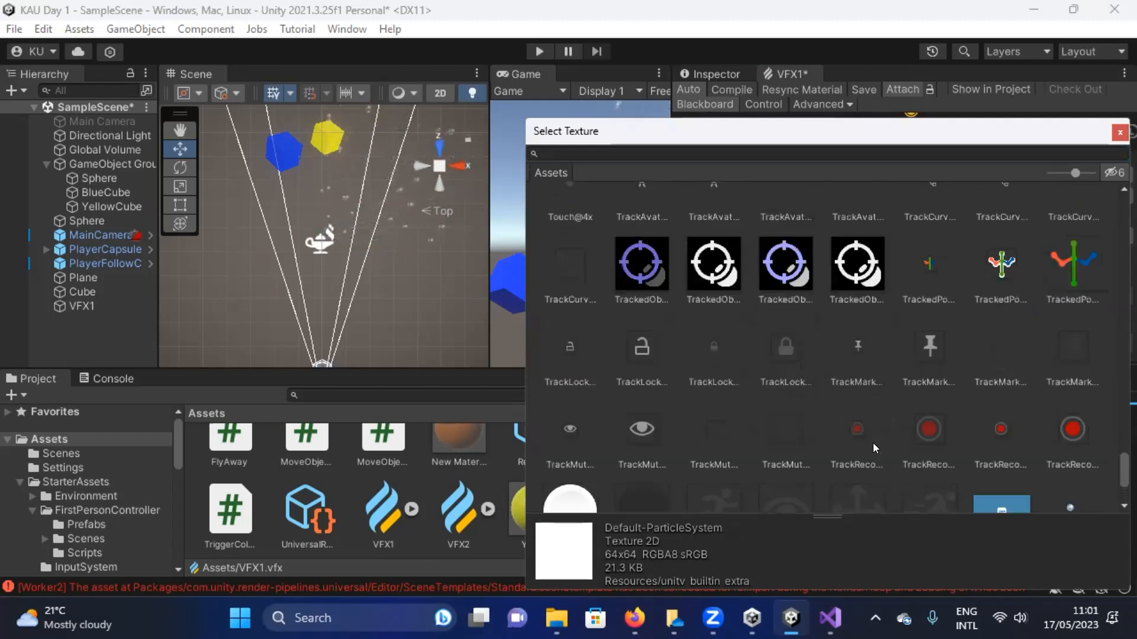
scroll(874, 434, up, 10)
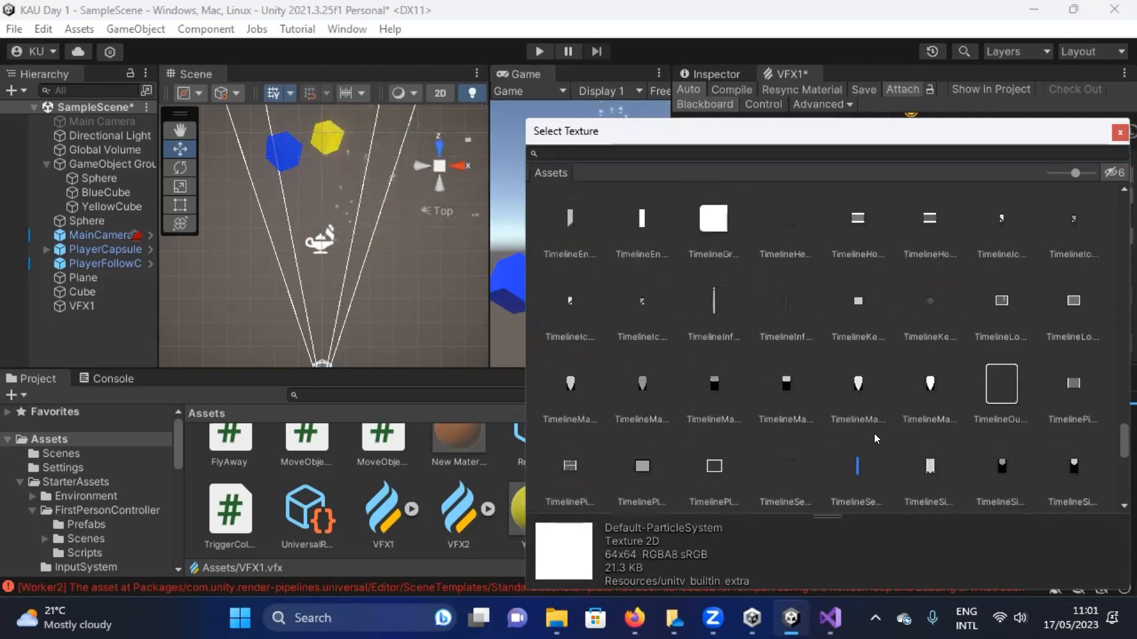
scroll(857, 417, up, 10)
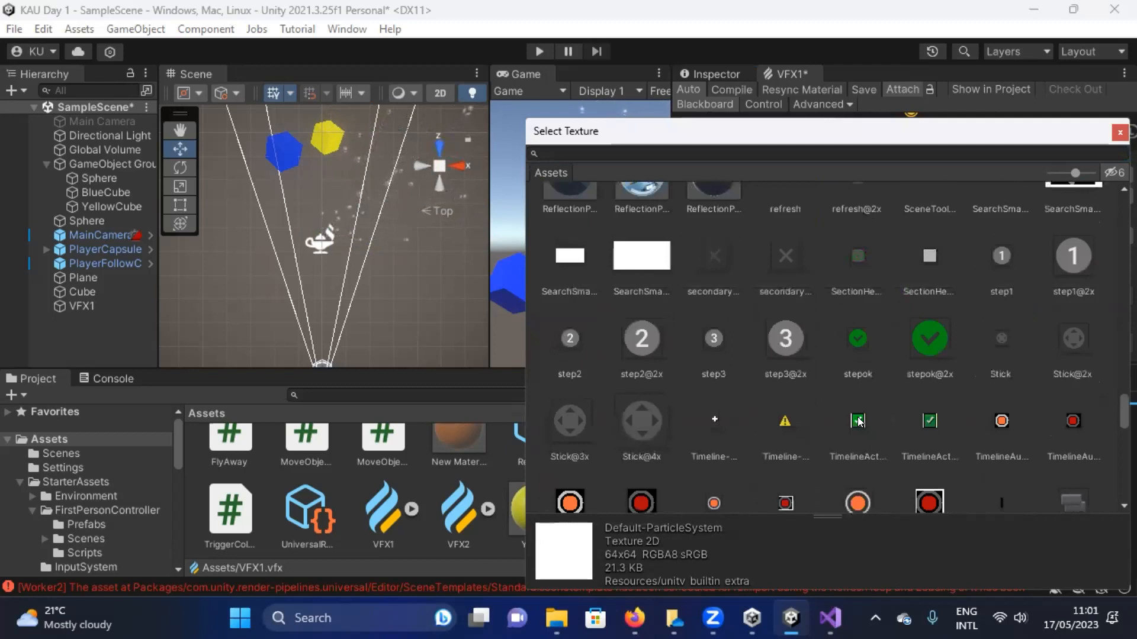
scroll(858, 417, up, 10)
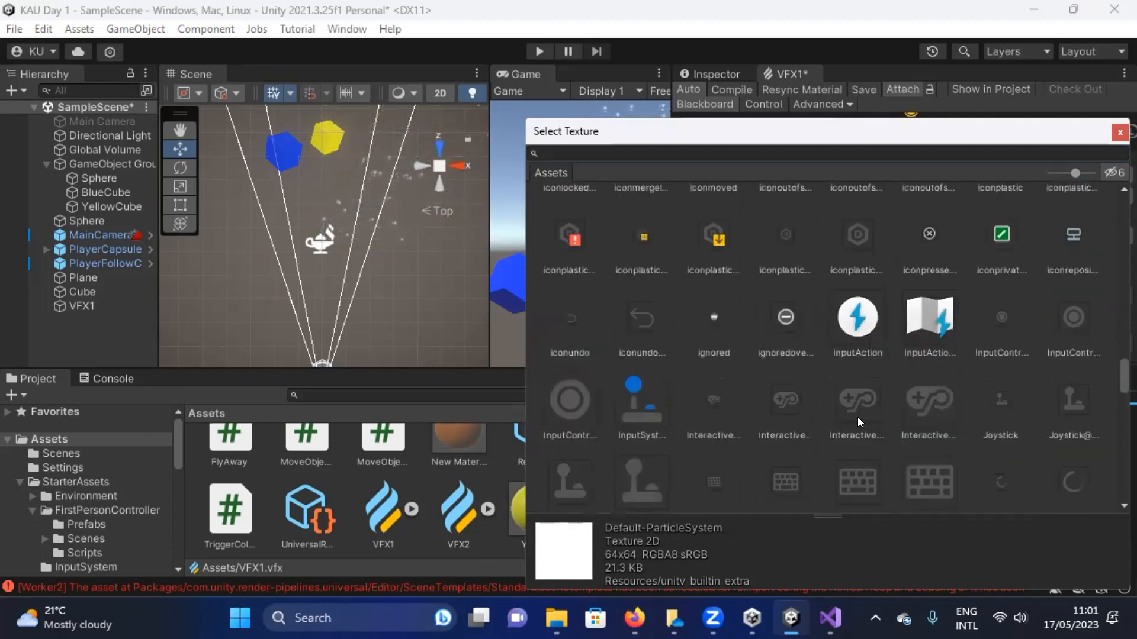
scroll(872, 431, up, 10)
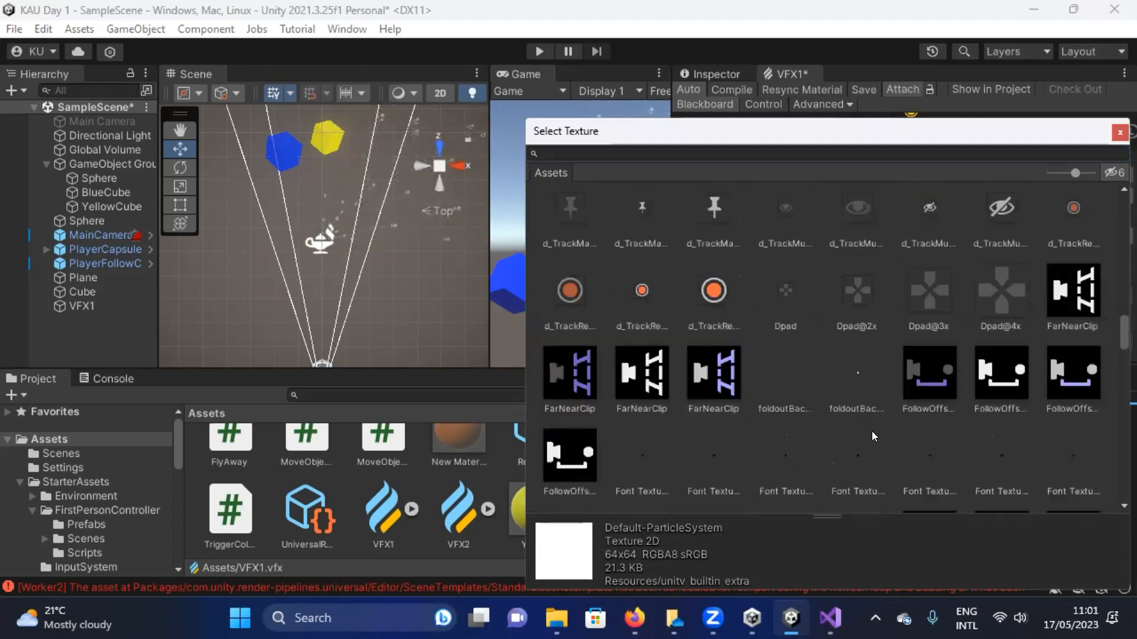
scroll(912, 407, up, 10)
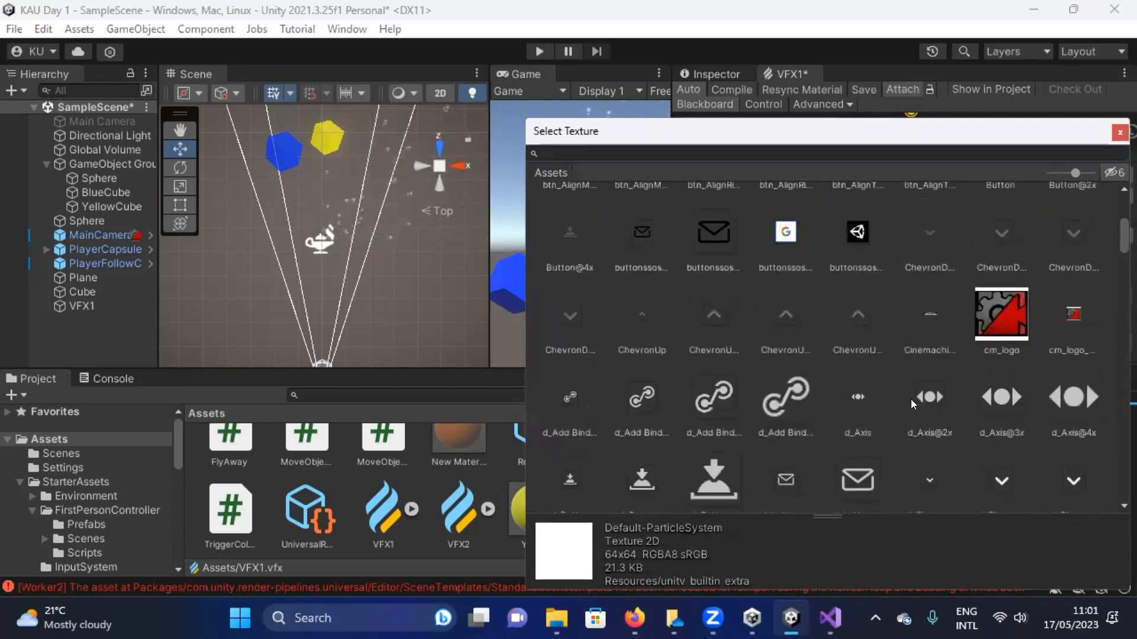
scroll(911, 404, down, 10)
scroll(910, 399, down, 10)
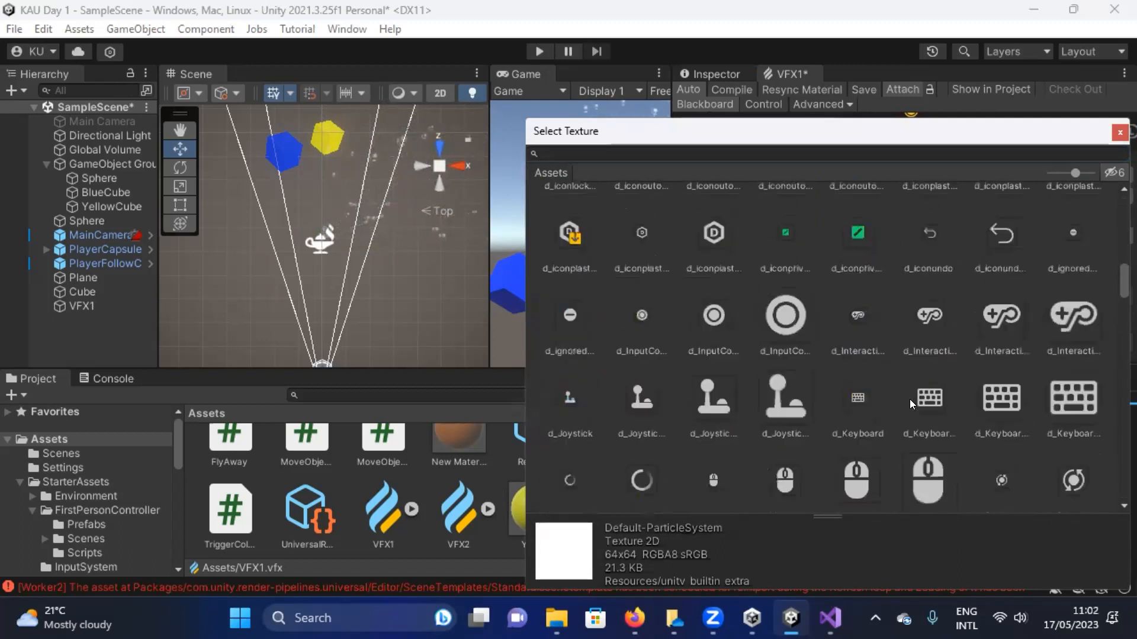
scroll(909, 400, down, 10)
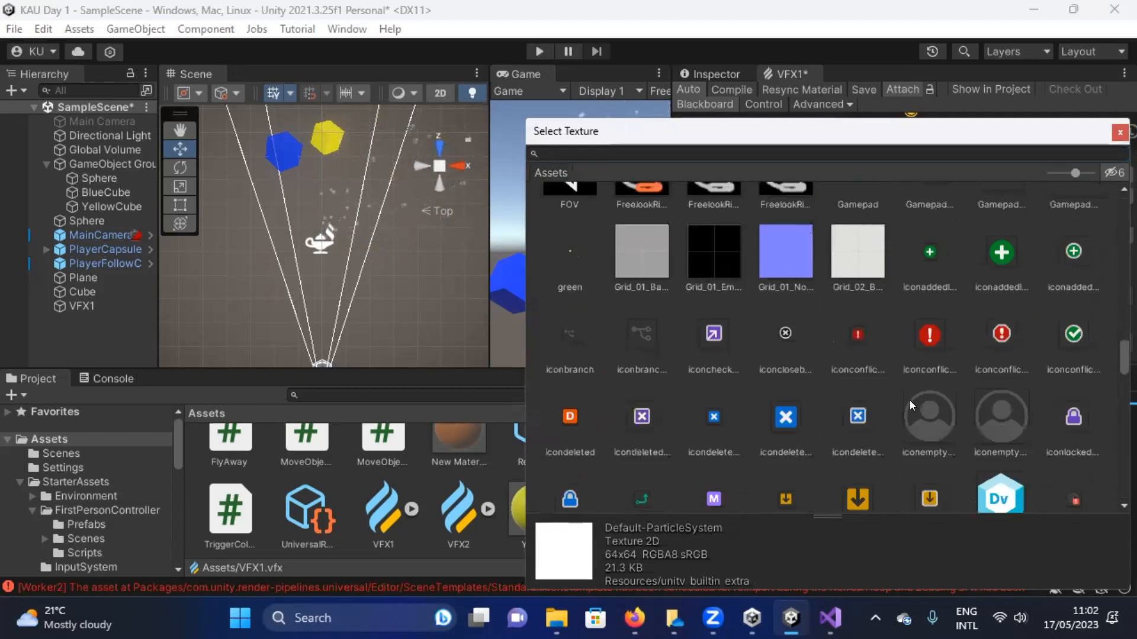
scroll(890, 402, down, 10)
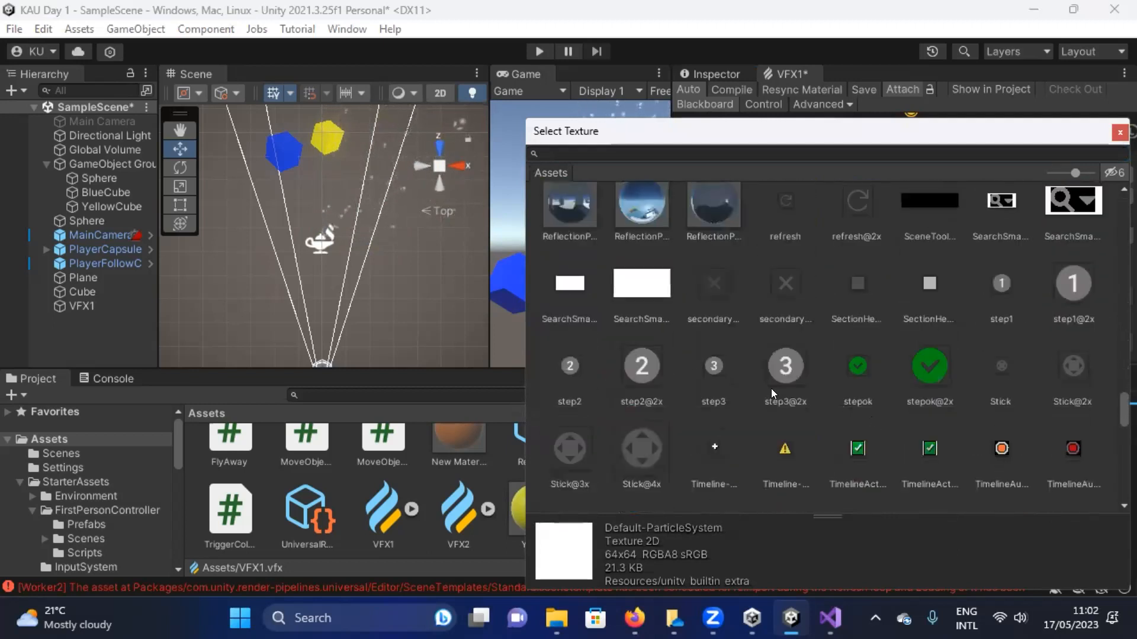
scroll(776, 394, down, 8)
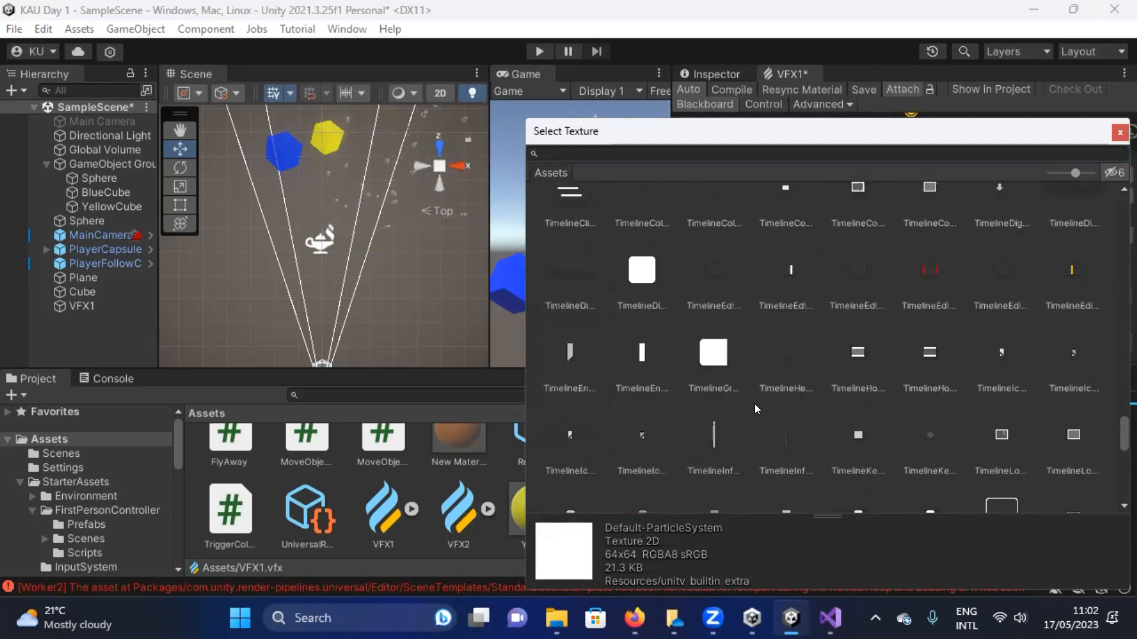
scroll(740, 401, down, 5)
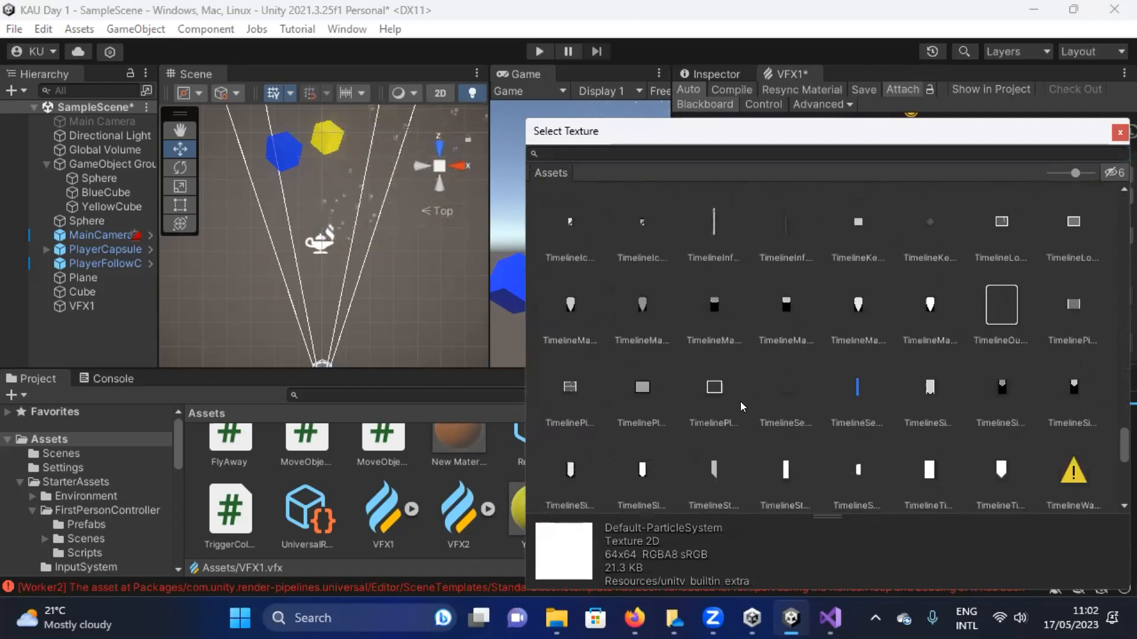
scroll(740, 401, down, 10)
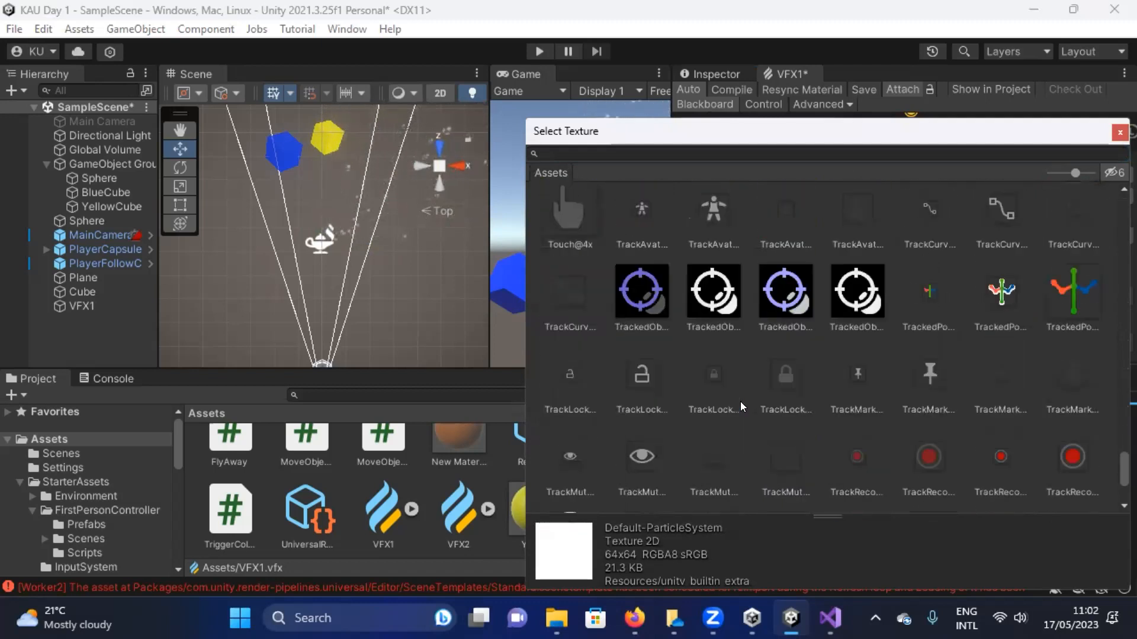
scroll(740, 402, down, 5)
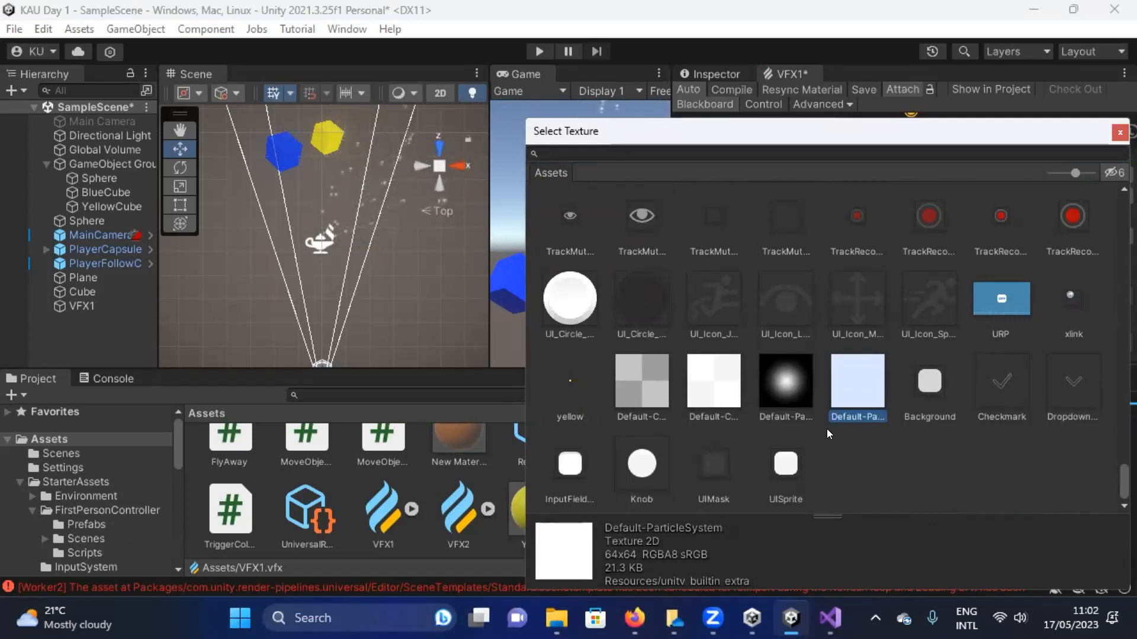
Set the main texture of the Output Particle Mesh context to Default-Checker.
click(713, 390)
click(641, 385)
click(689, 389)
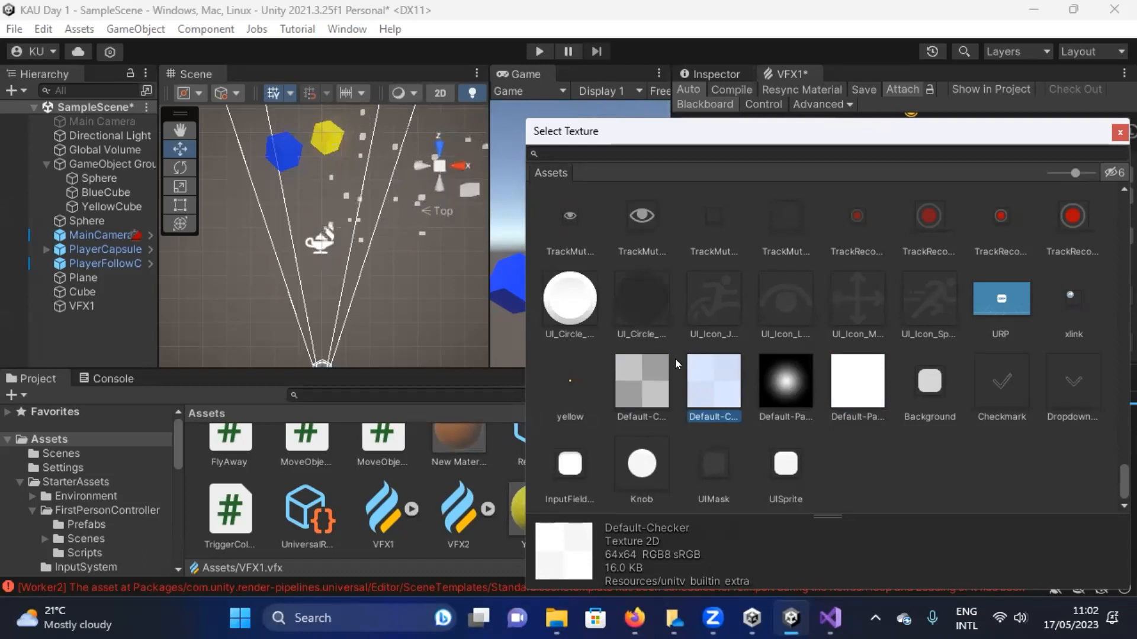
double_click(711, 382)
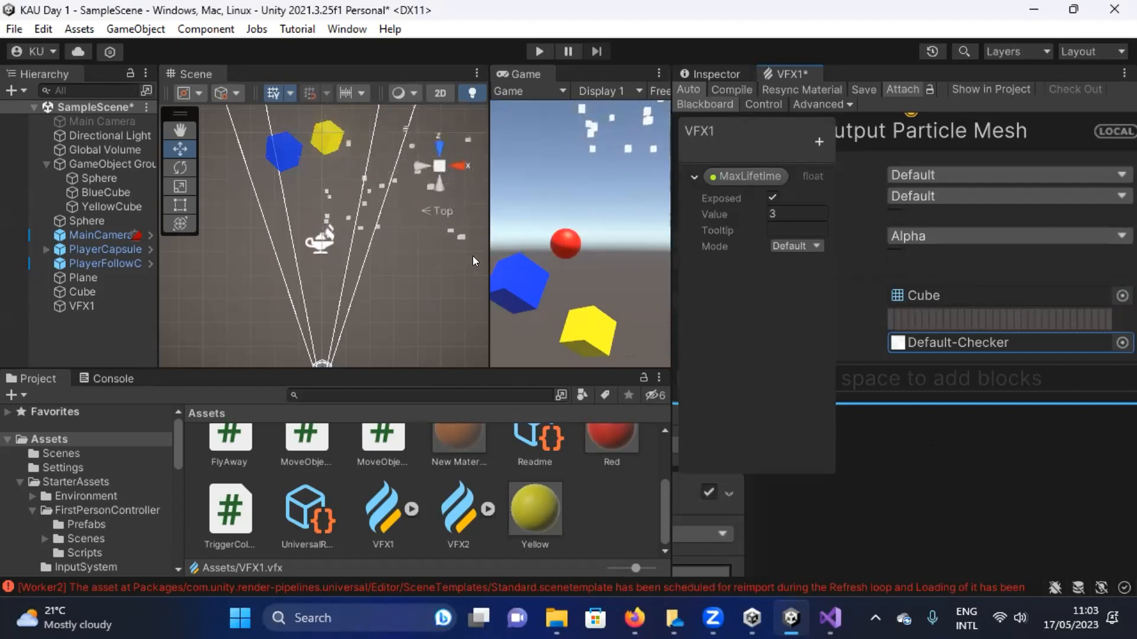
Examine the cube particles around the VFX1 emitter in the Scene view, up close and from an oblique angle.
scroll(338, 279, up, 2)
scroll(353, 271, up, 4)
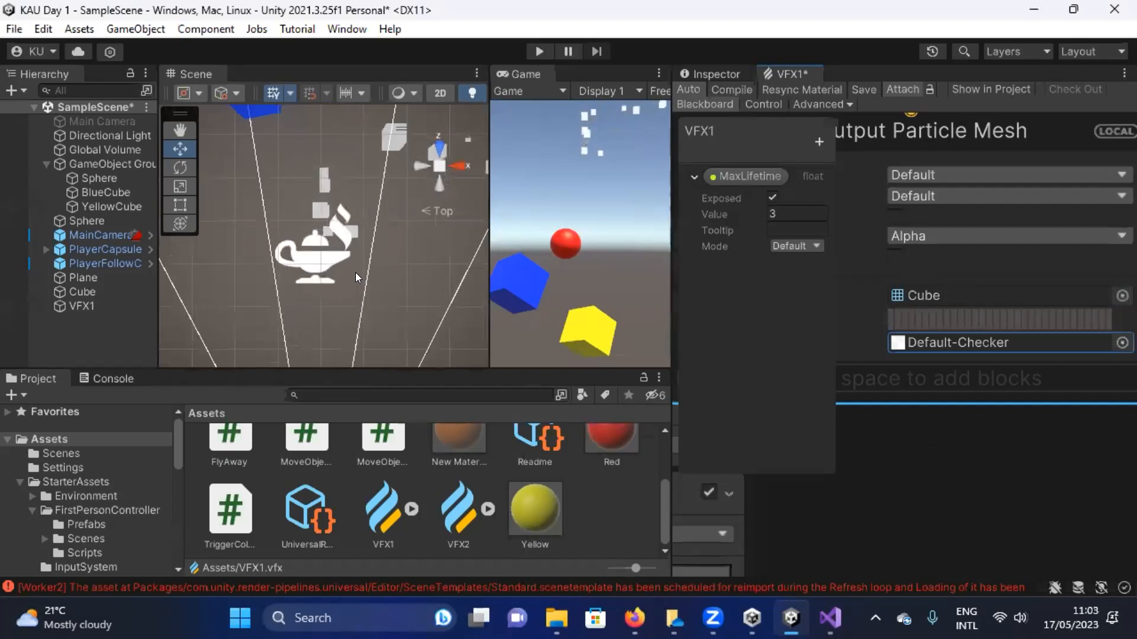
scroll(341, 318, down, 3)
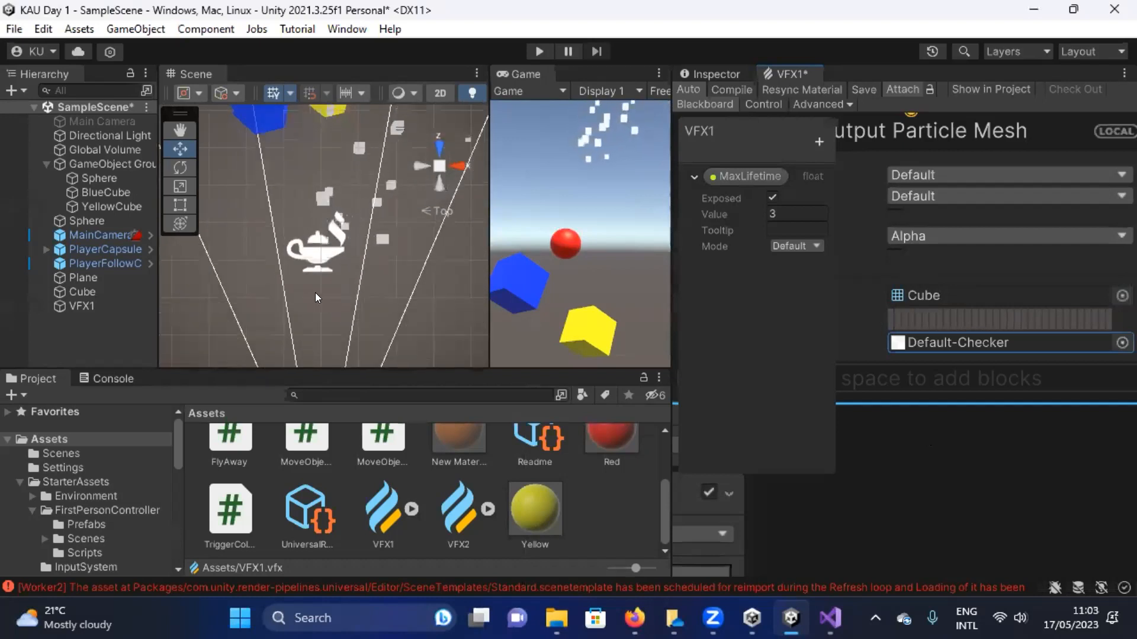
mouse_move(305, 303)
middle_down()
mouse_move(301, 284)
mouse_move(302, 314)
middle_up()
right_drag(302, 317, 356, 284)
middle_drag(357, 281, 352, 287)
right_drag(353, 288, 389, 256)
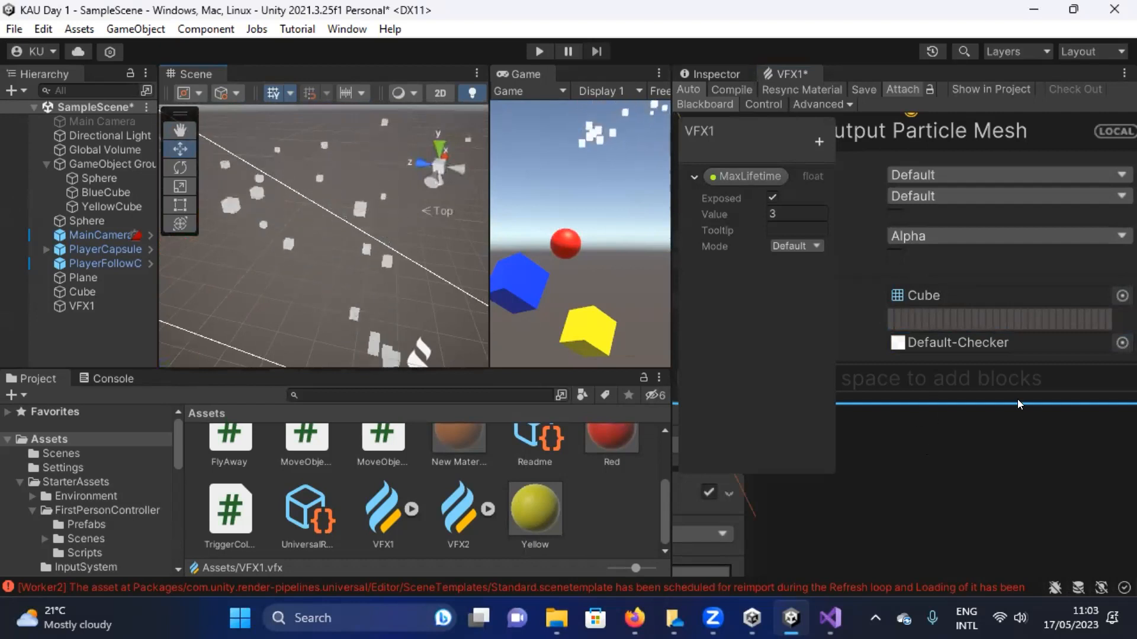
Move the unlinked Output Particle Quad context to the right of Output Particle Mesh, and shift Output Particle Mesh closer beneath Update Particle.
scroll(941, 403, down, 4)
scroll(941, 405, down, 2)
middle_drag(942, 444, 1031, 414)
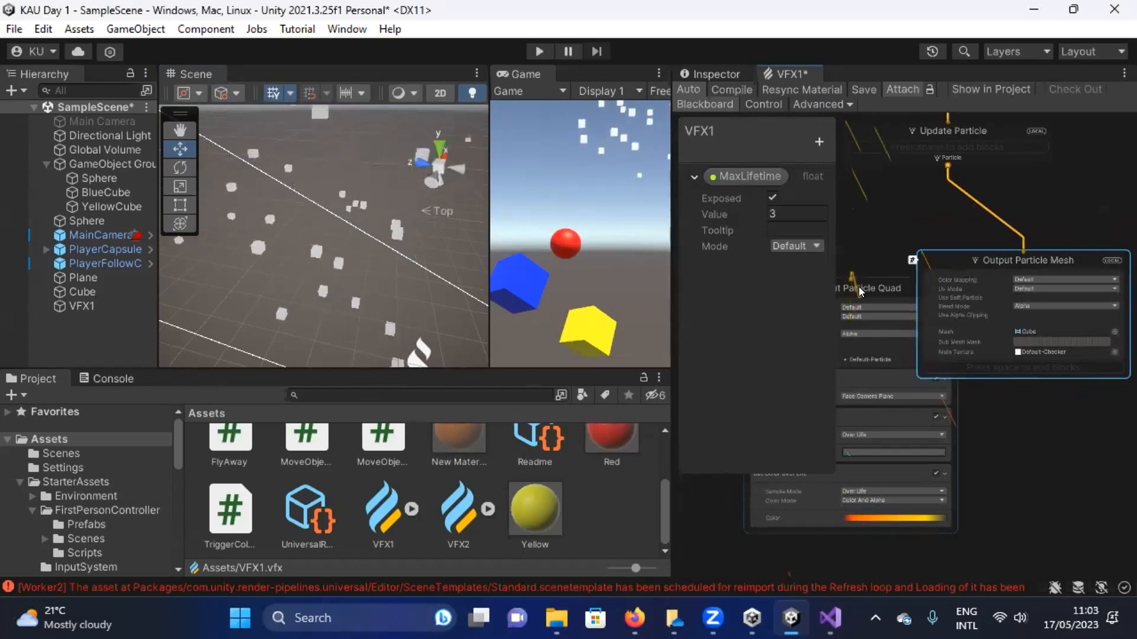
drag(859, 286, 1023, 333)
scroll(928, 433, down, 3)
scroll(928, 433, down, 1)
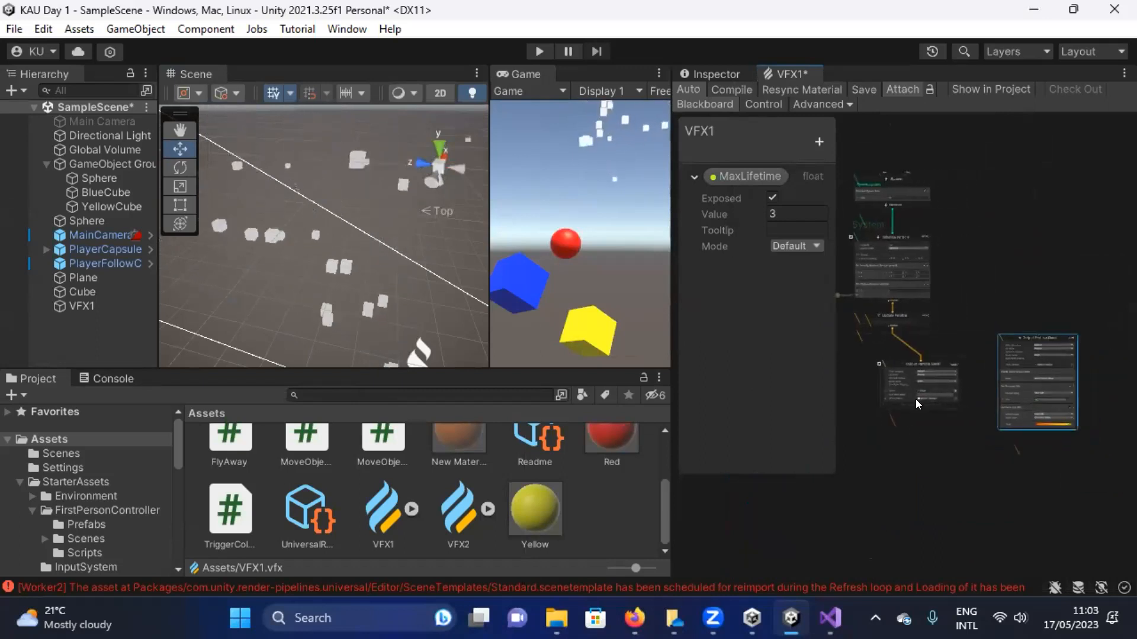
scroll(870, 382, up, 5)
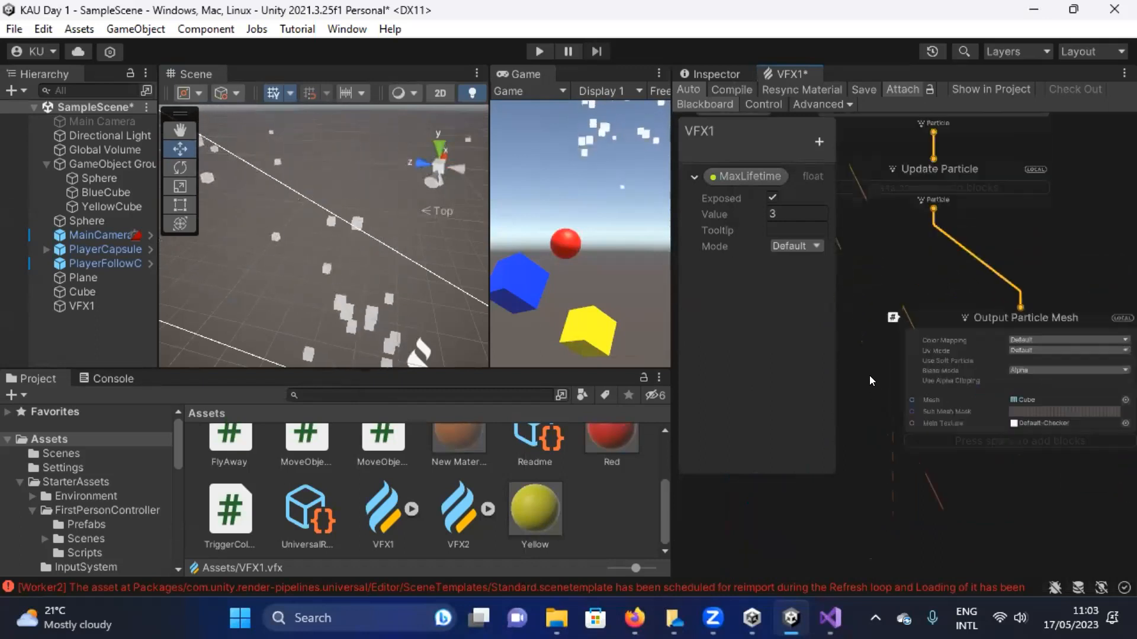
drag(1011, 313, 955, 304)
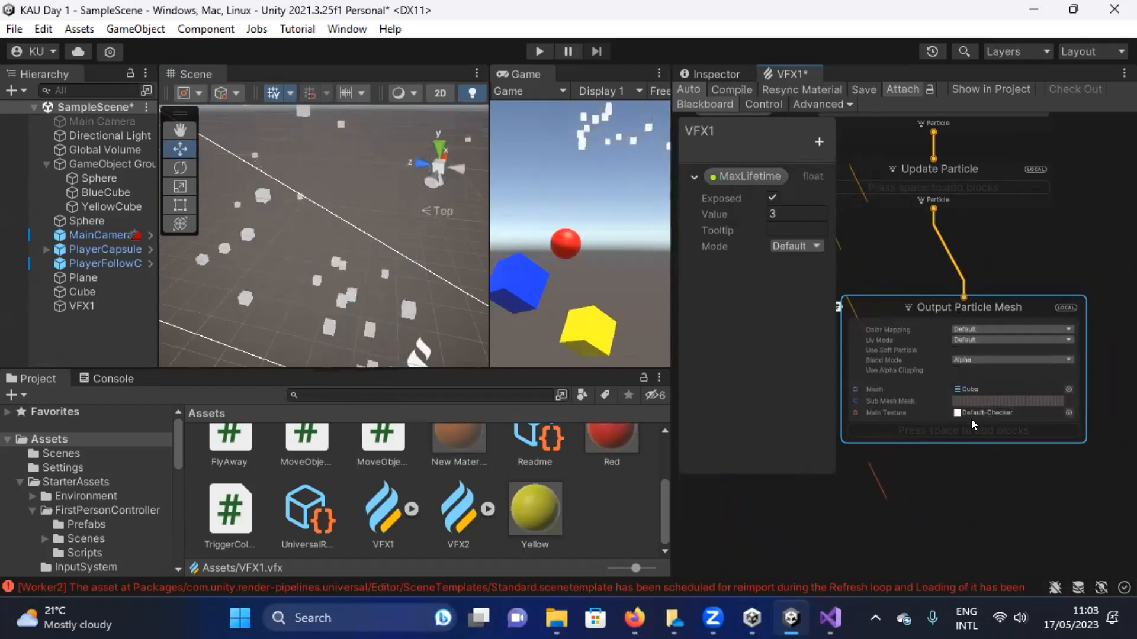
Open the block list for the Output Particle Mesh context and browse its Size, Output and Attribute categories.
middle_drag(341, 278, 356, 256)
right_drag(357, 256, 306, 270)
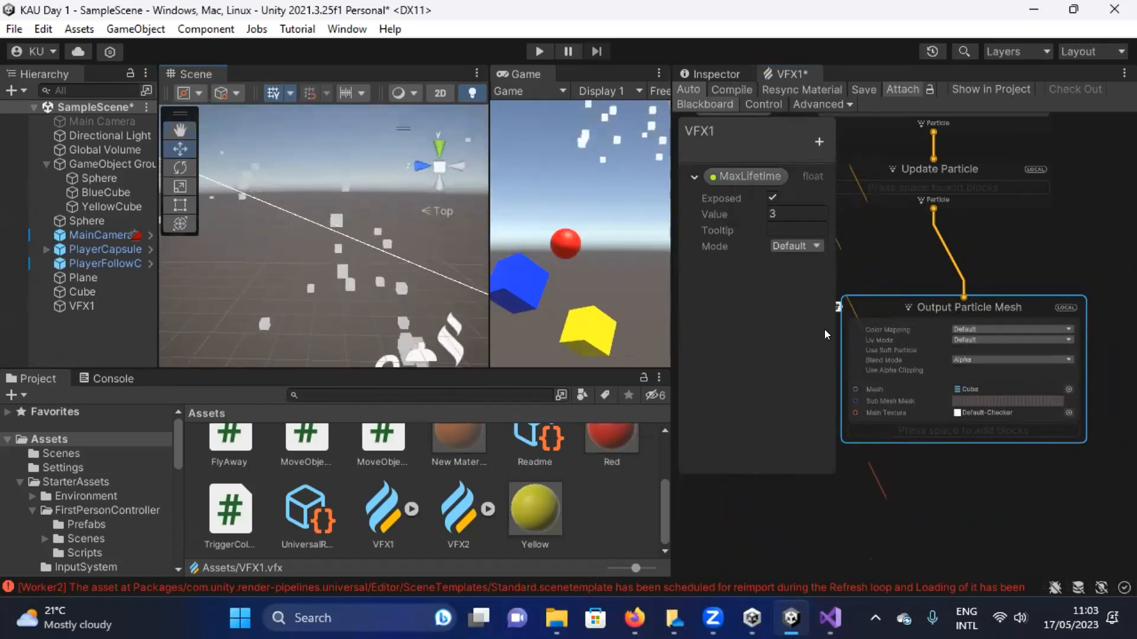
middle_drag(873, 276, 876, 232)
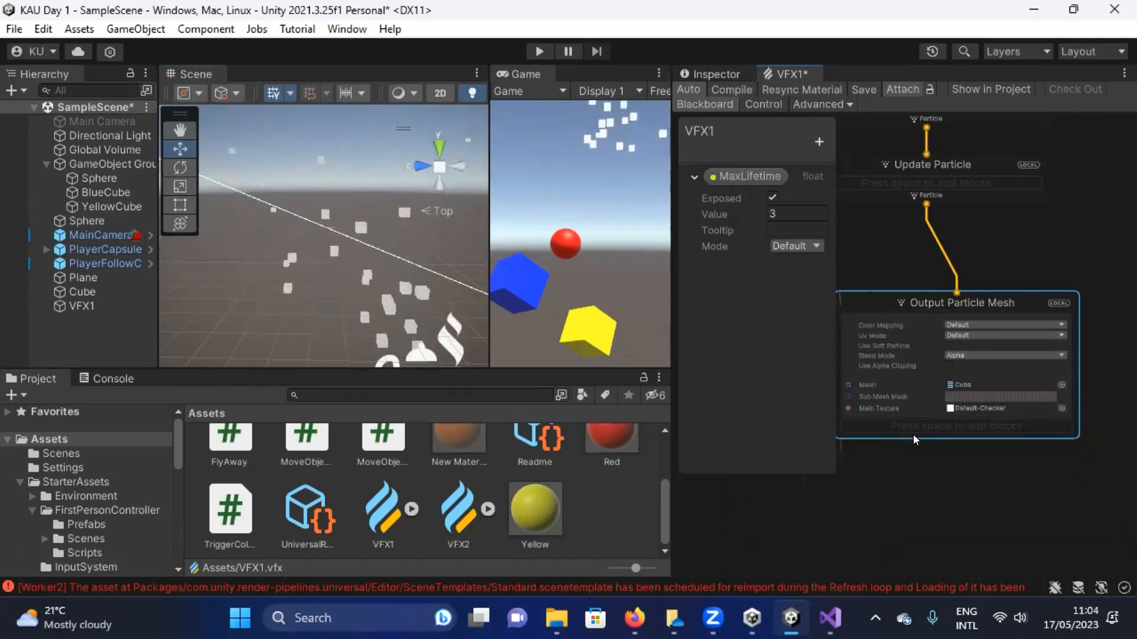
key(space)
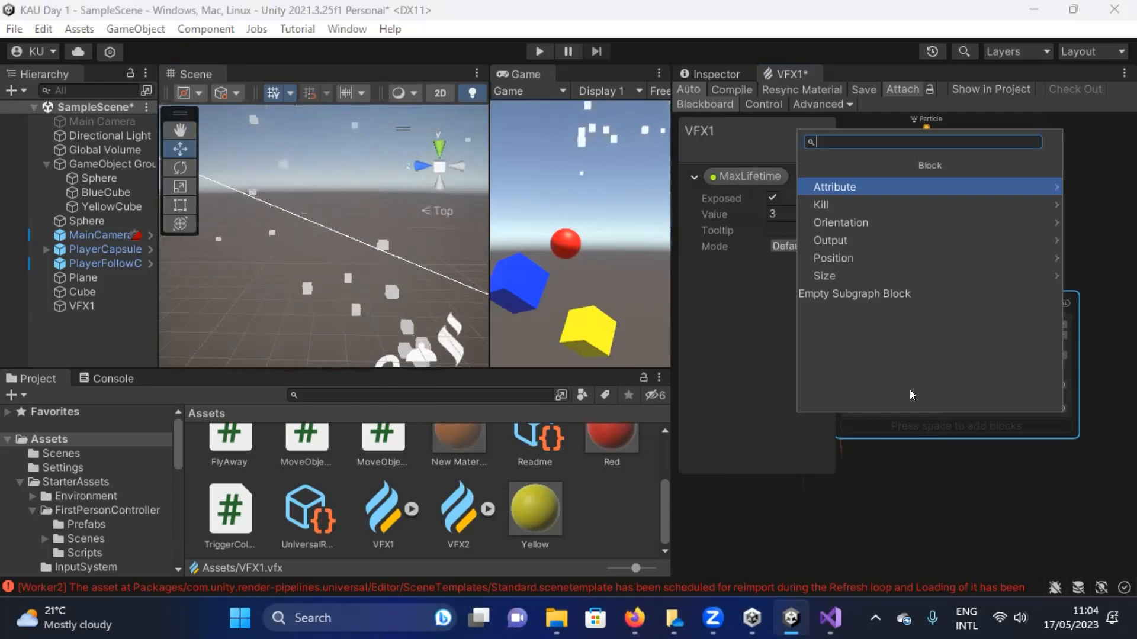
click(846, 276)
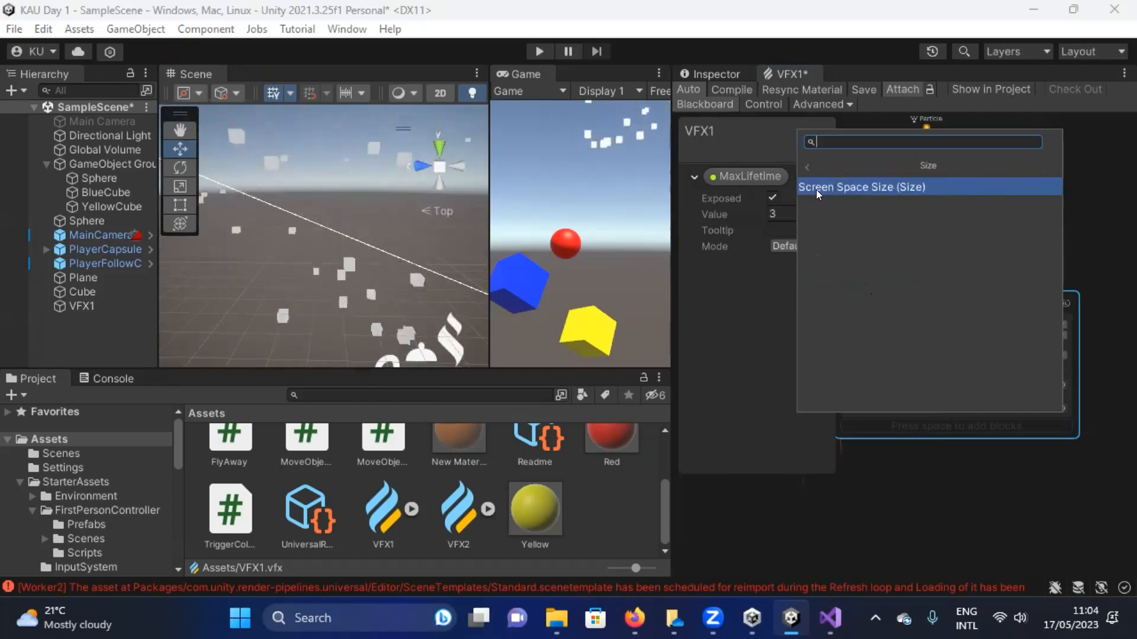
click(808, 166)
click(858, 239)
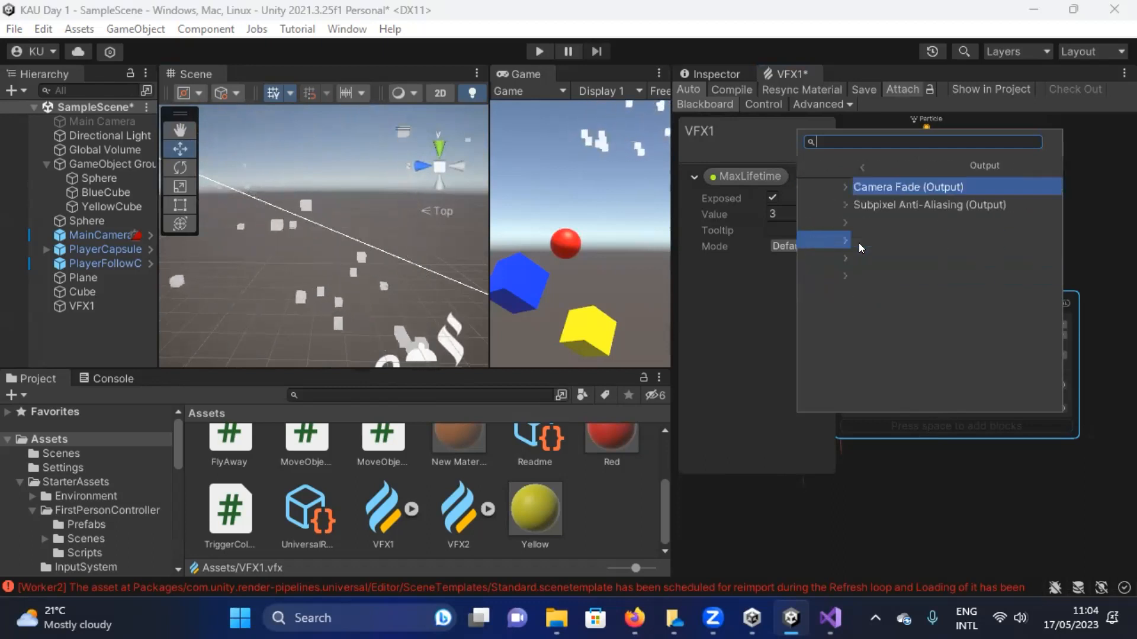
click(808, 163)
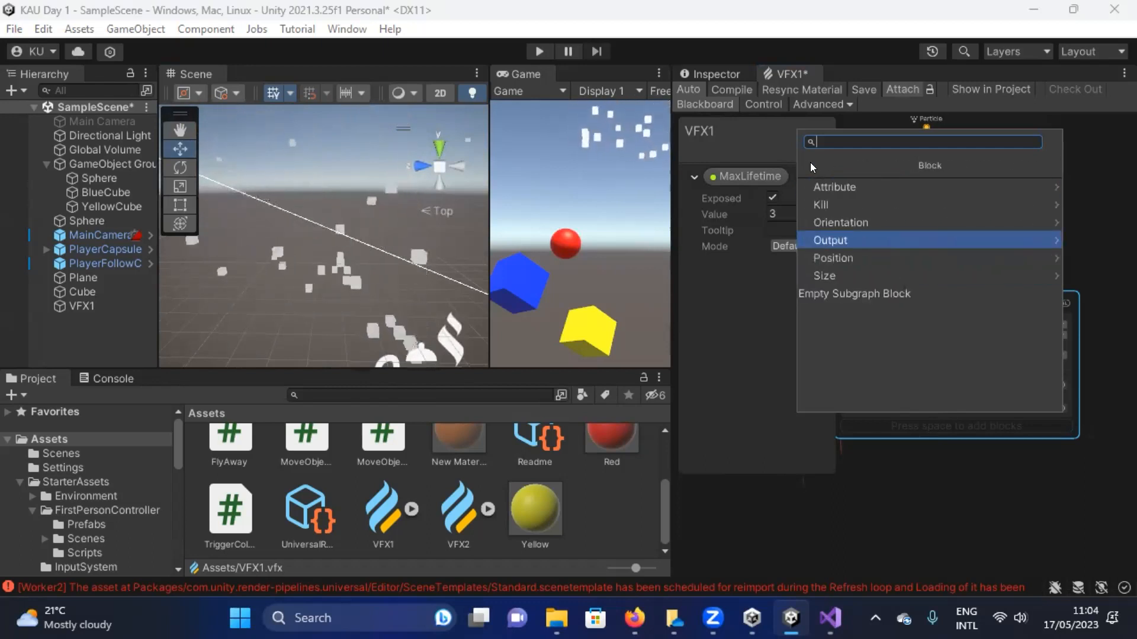
click(857, 178)
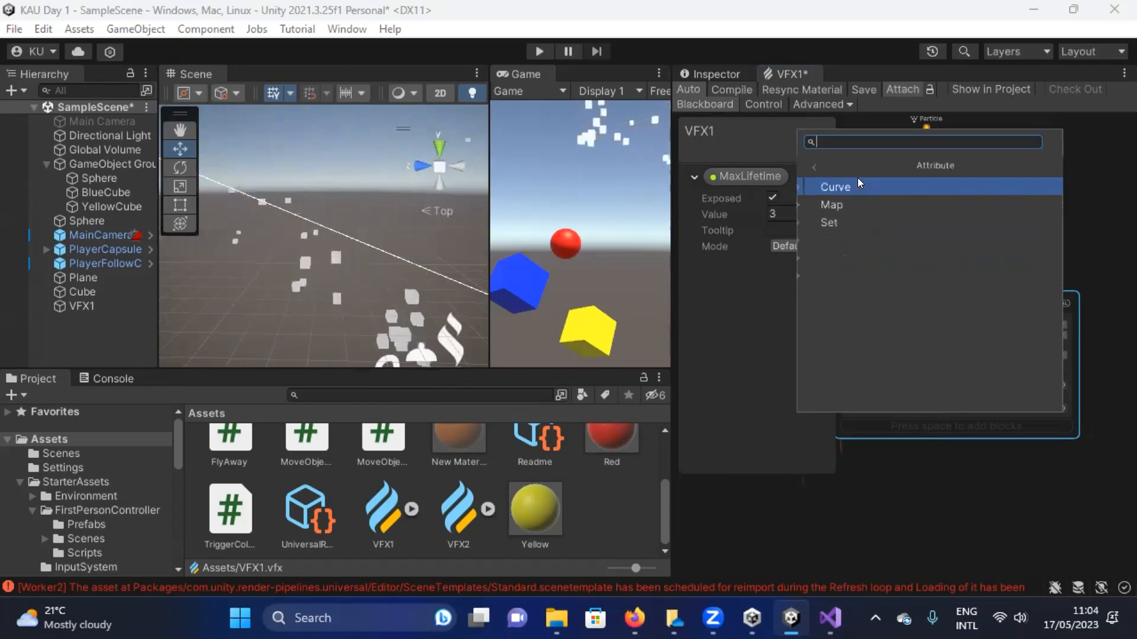
click(803, 163)
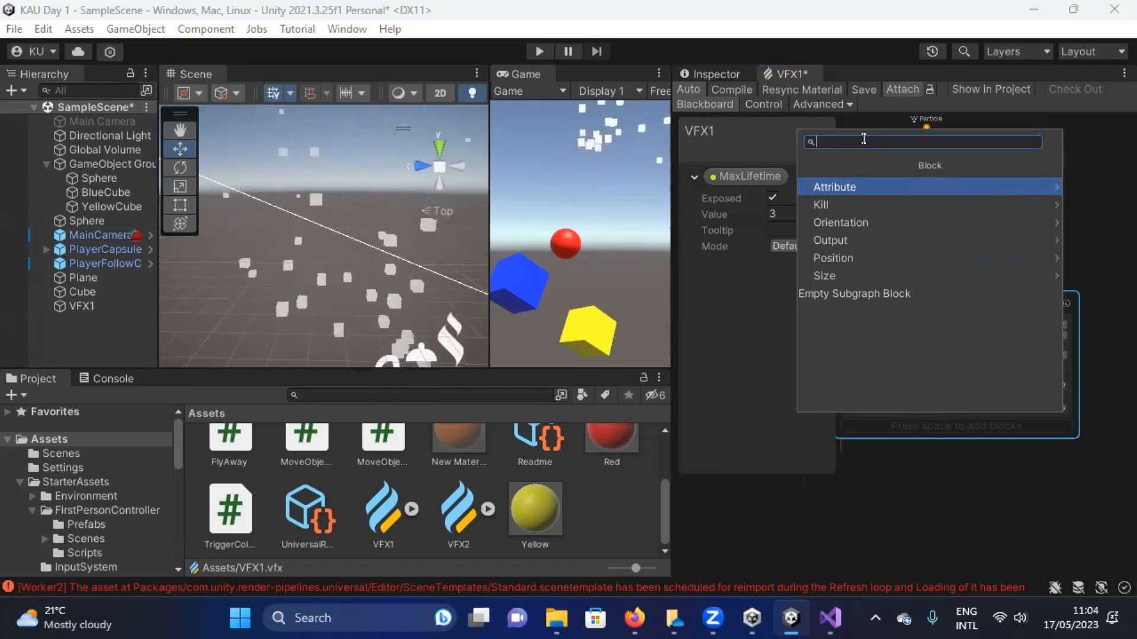
Search the block list for size and add a Set Size block to the Output Particle Mesh context.
text(size)
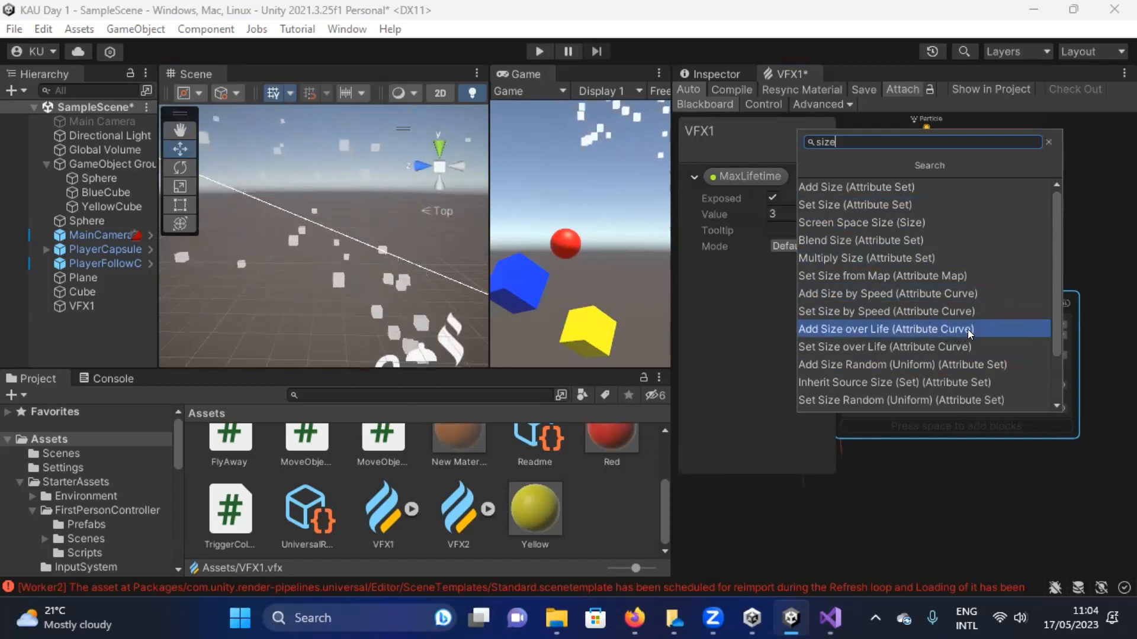
scroll(971, 305, down, 1)
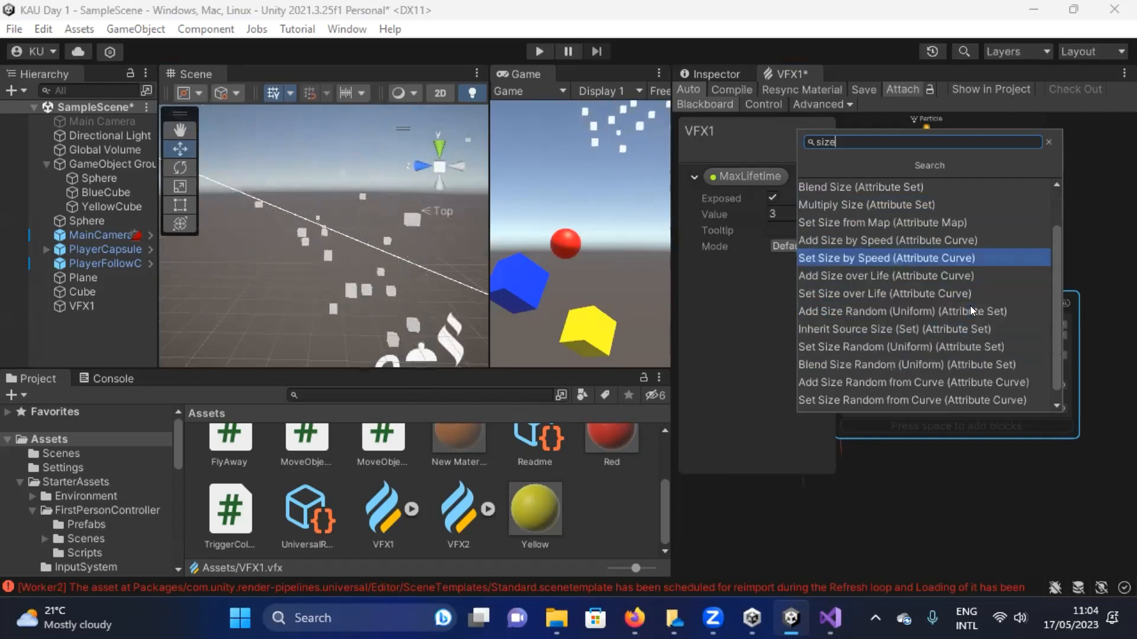
scroll(970, 306, down, 1)
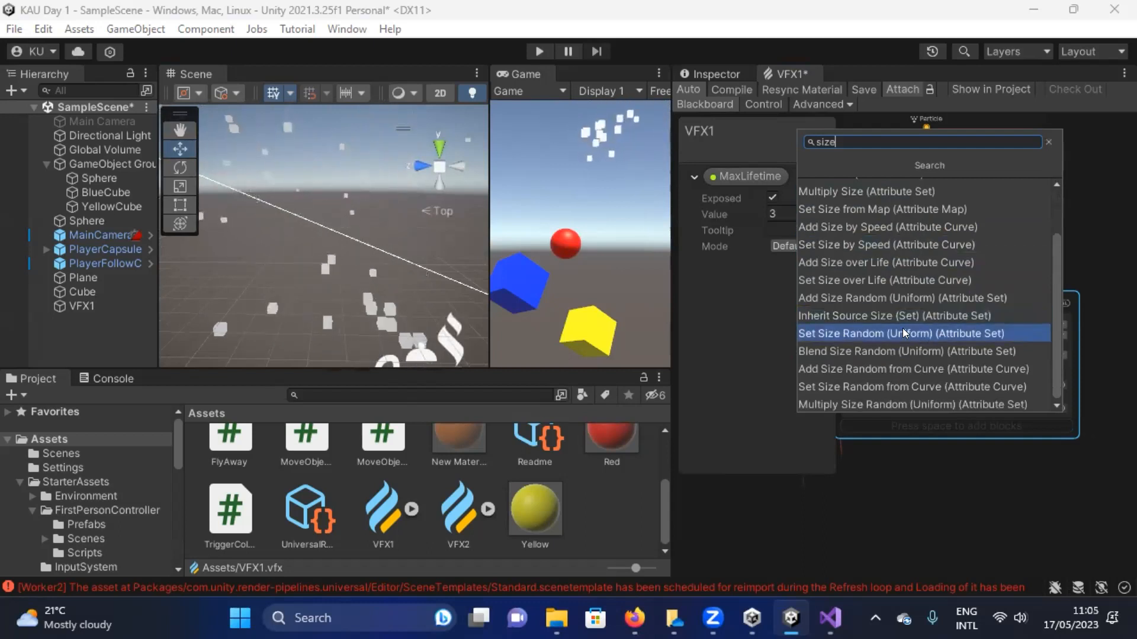
scroll(904, 334, up, 2)
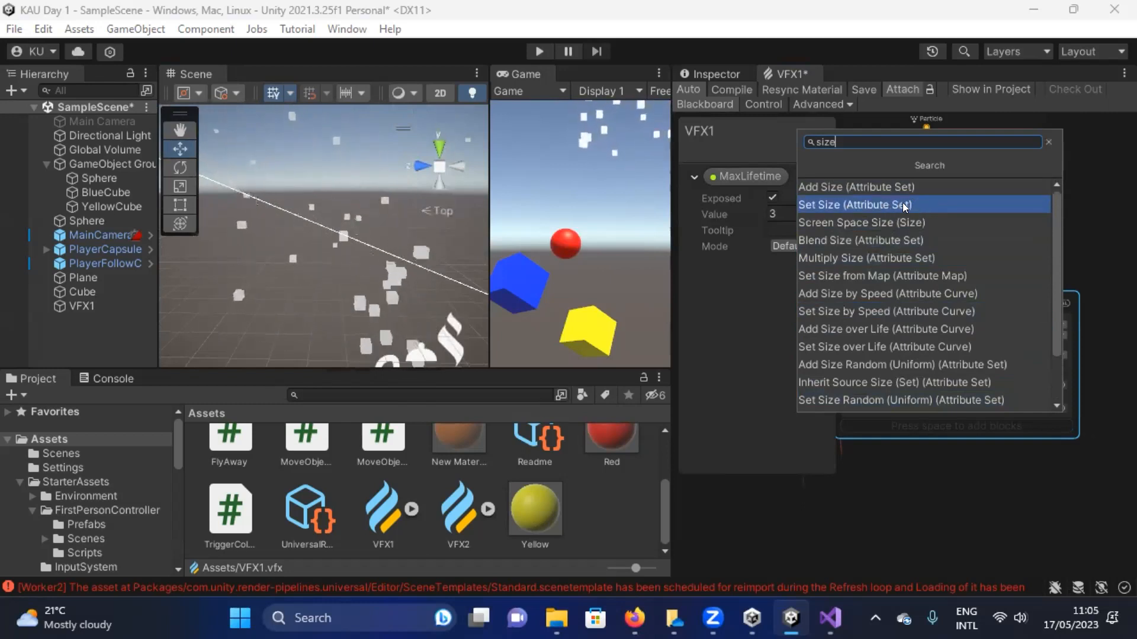
click(932, 203)
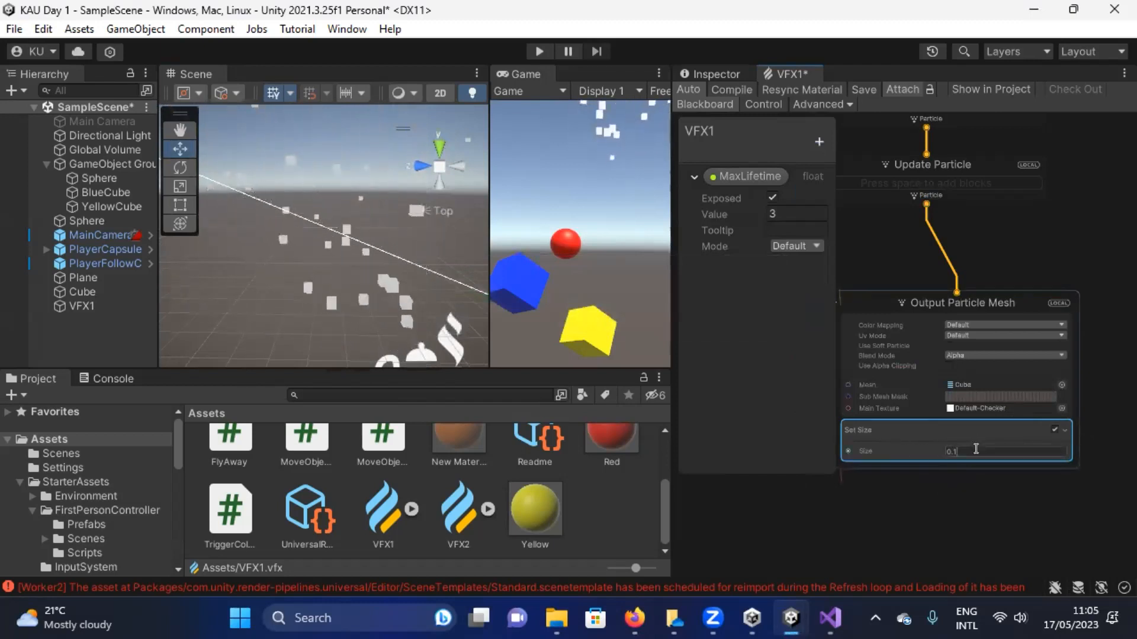
Try particle sizes of 1, 2 and 0.5 in the Set Size block.
text(1)
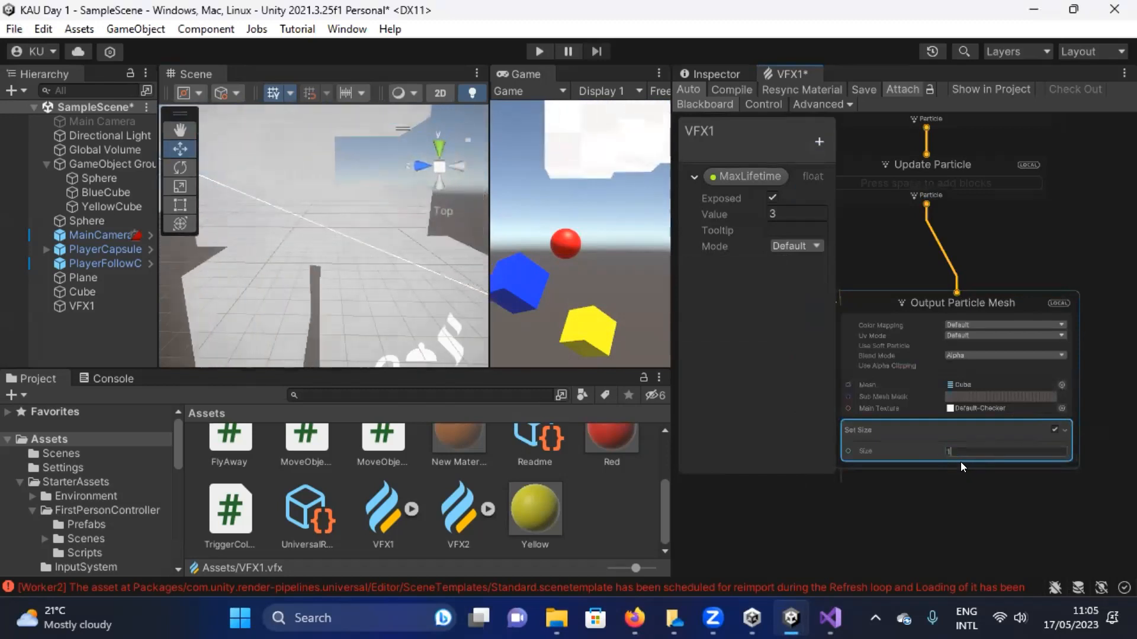
key(BackSpace)
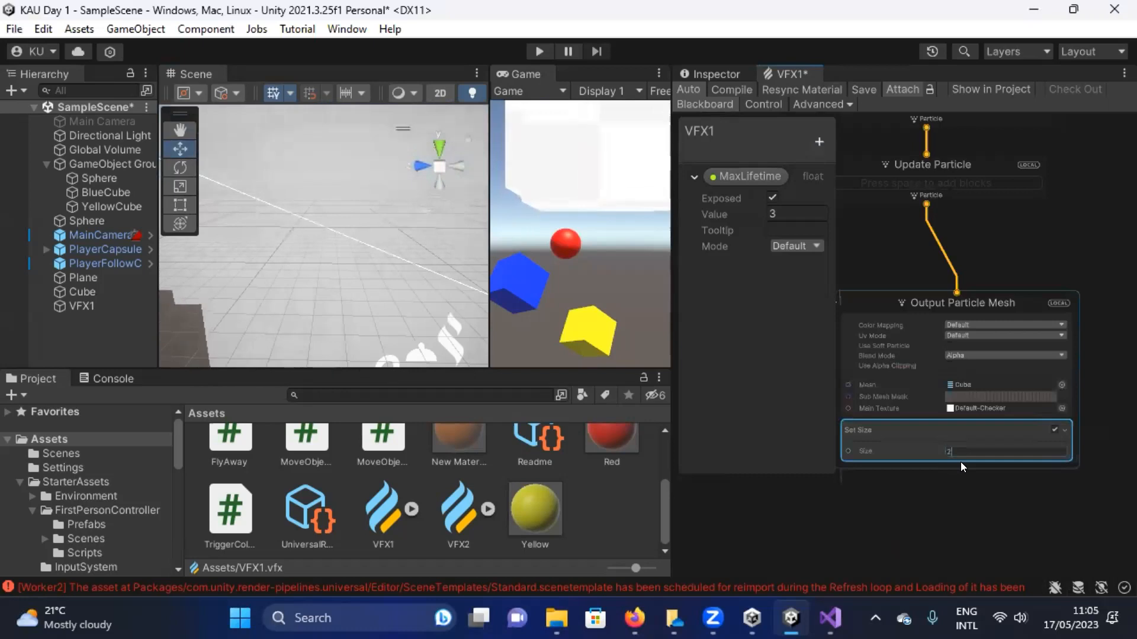
text(0.5)
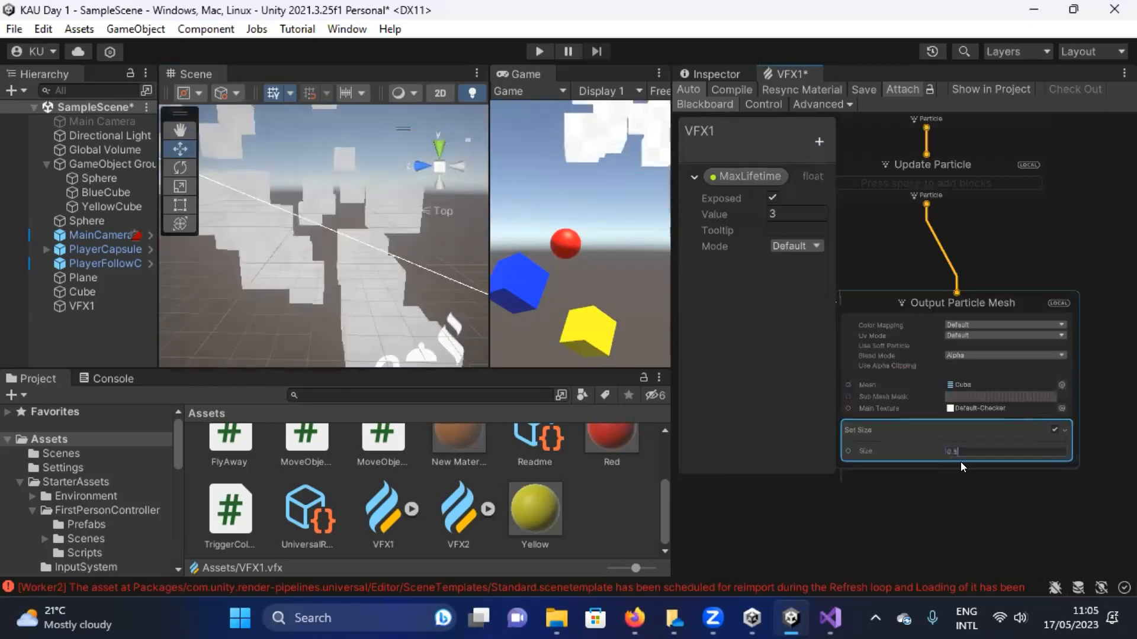
Set the size in the Output Particle Mesh context's Set Size block to 0.12.
key(BackSpace)
key(BackSpace)
key(BackSpace)
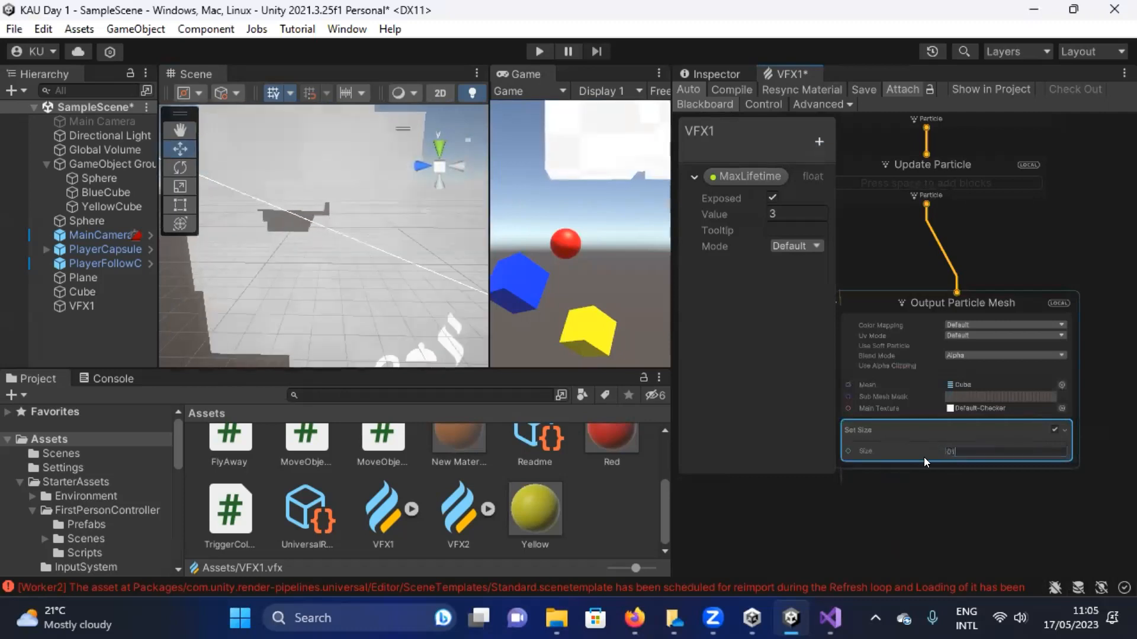
text(0.12)
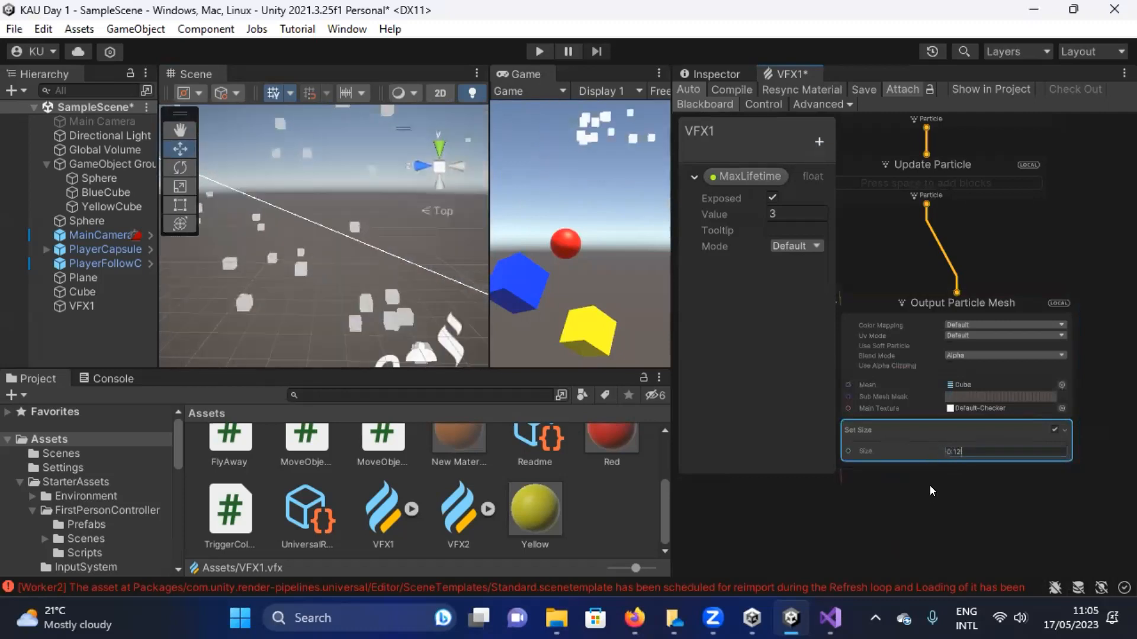
key(Return)
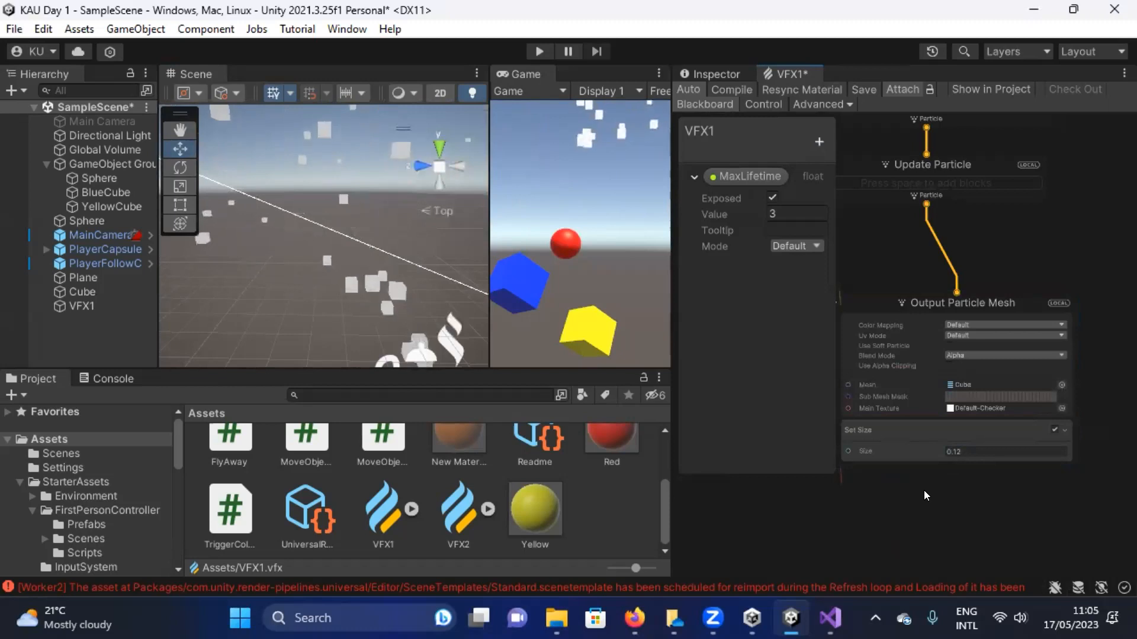
Move the Output Particle Mesh context closer beneath Update Particle and slightly to the right.
drag(924, 298, 956, 249)
right_click(955, 250)
click(897, 217)
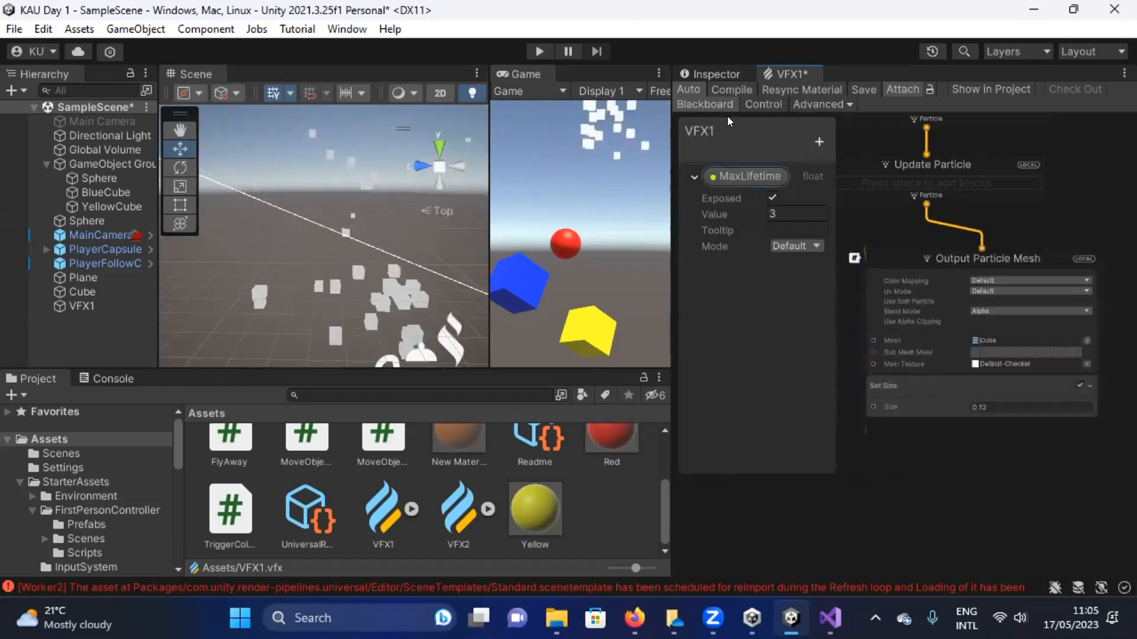
Check which existing properties can be linked to the Size input of the Set Size block.
middle_drag(887, 220, 1026, 270)
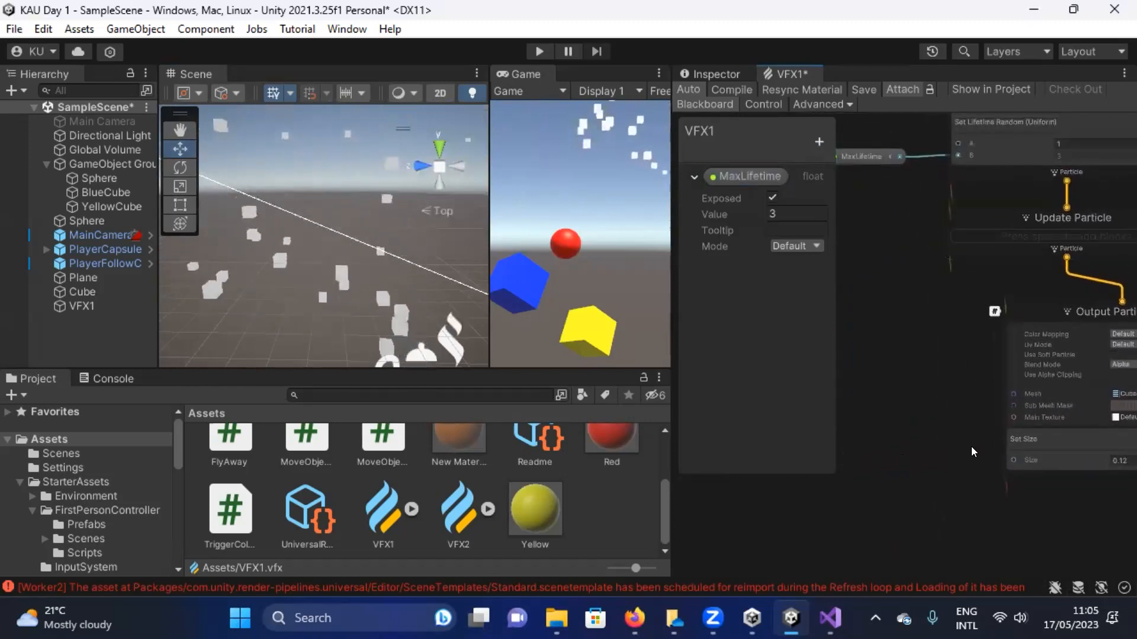
scroll(982, 469, up, 3)
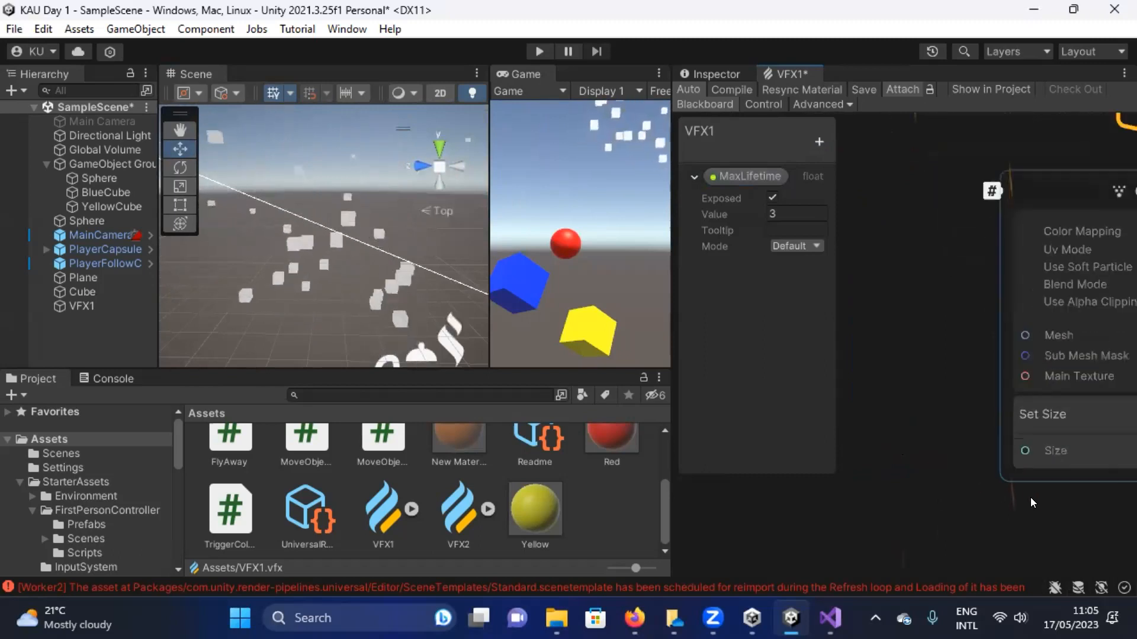
middle_drag(1029, 495, 1001, 450)
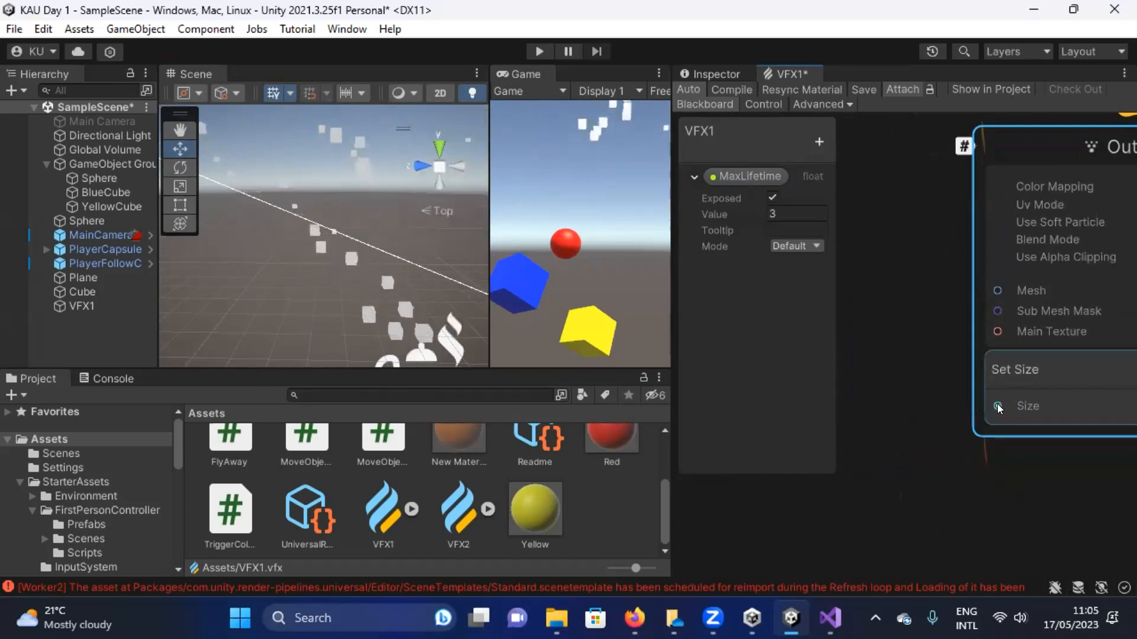
drag(997, 405, 871, 335)
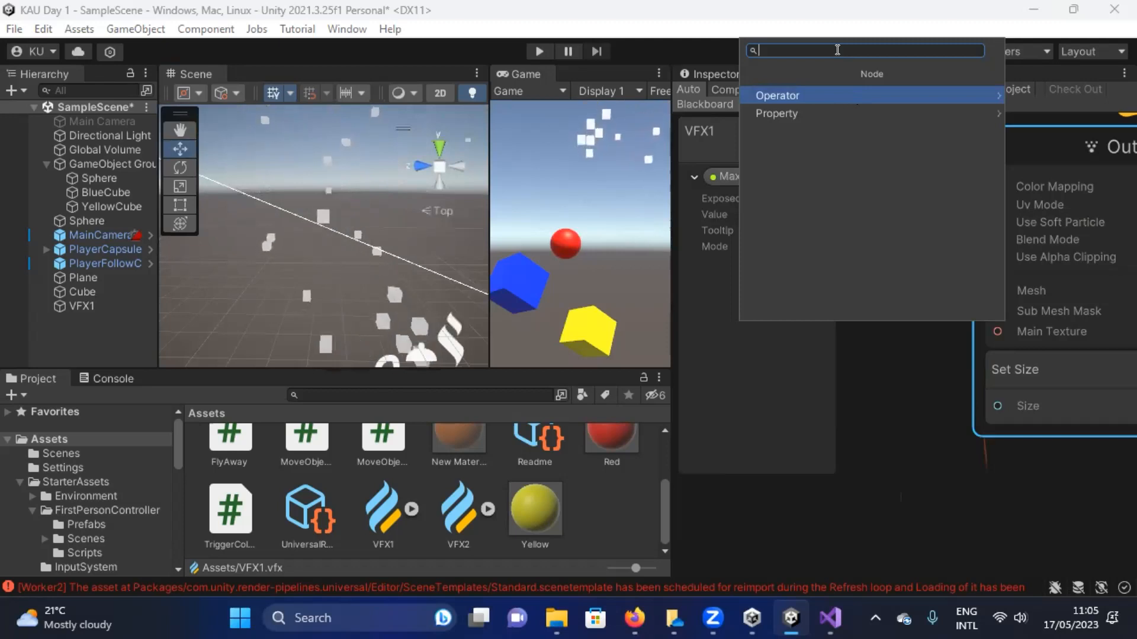
click(827, 114)
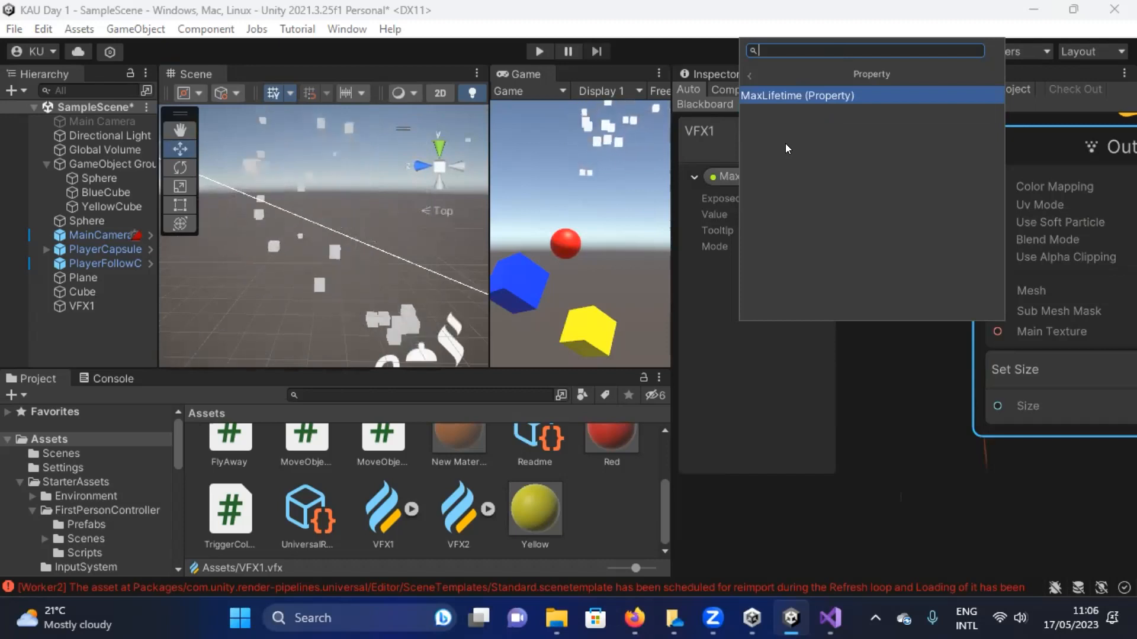
key(Escape)
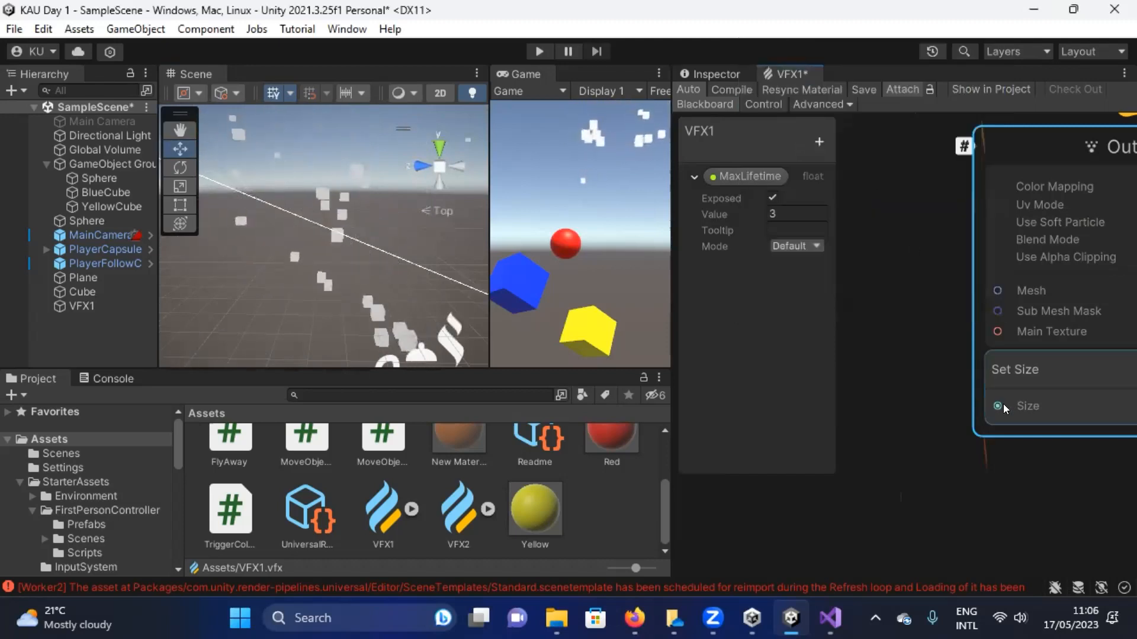
Link the MaxLifetime property to the Size input of the Set Size block, and delete that property node again.
drag(1002, 406, 868, 342)
click(790, 121)
click(810, 101)
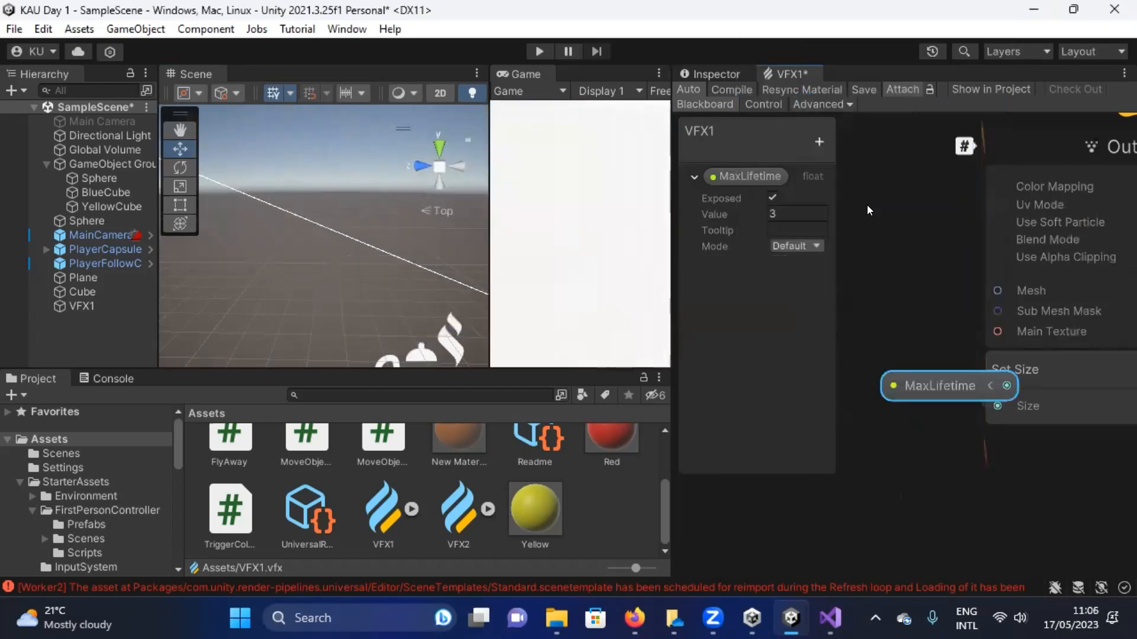
key(Delete)
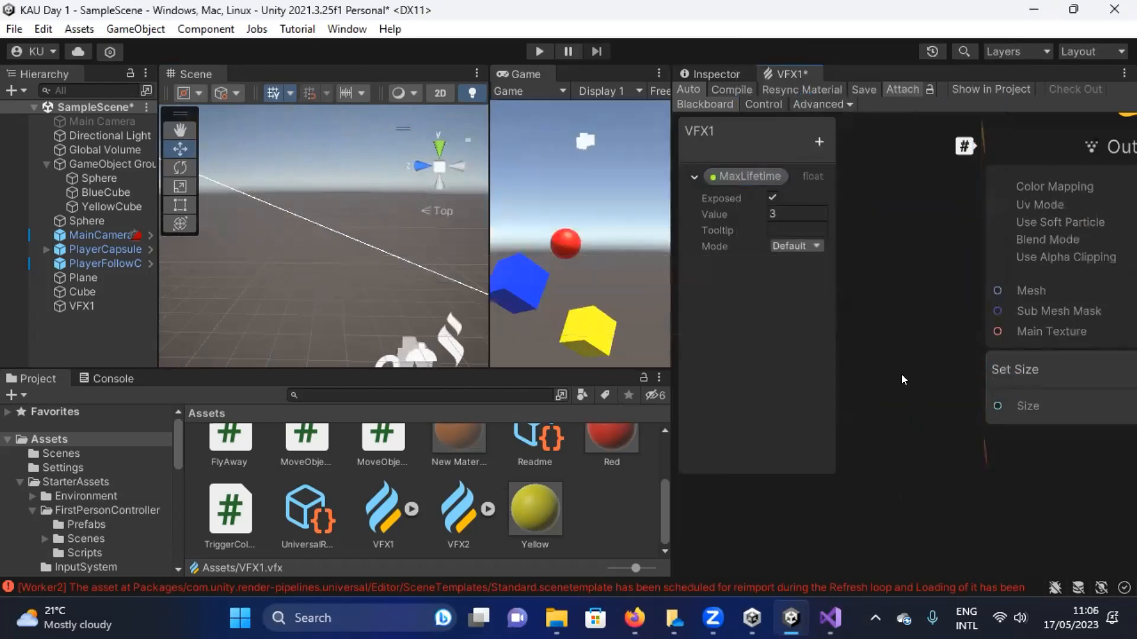
Add a new float property to the VFX1 blackboard and name it Size.
click(819, 142)
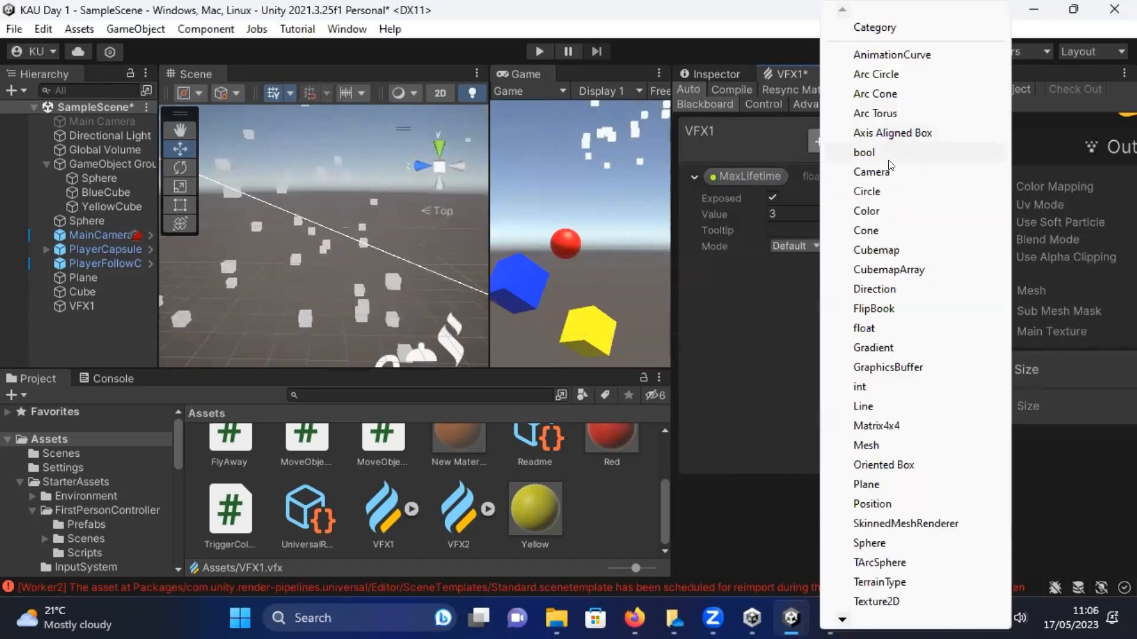
click(744, 327)
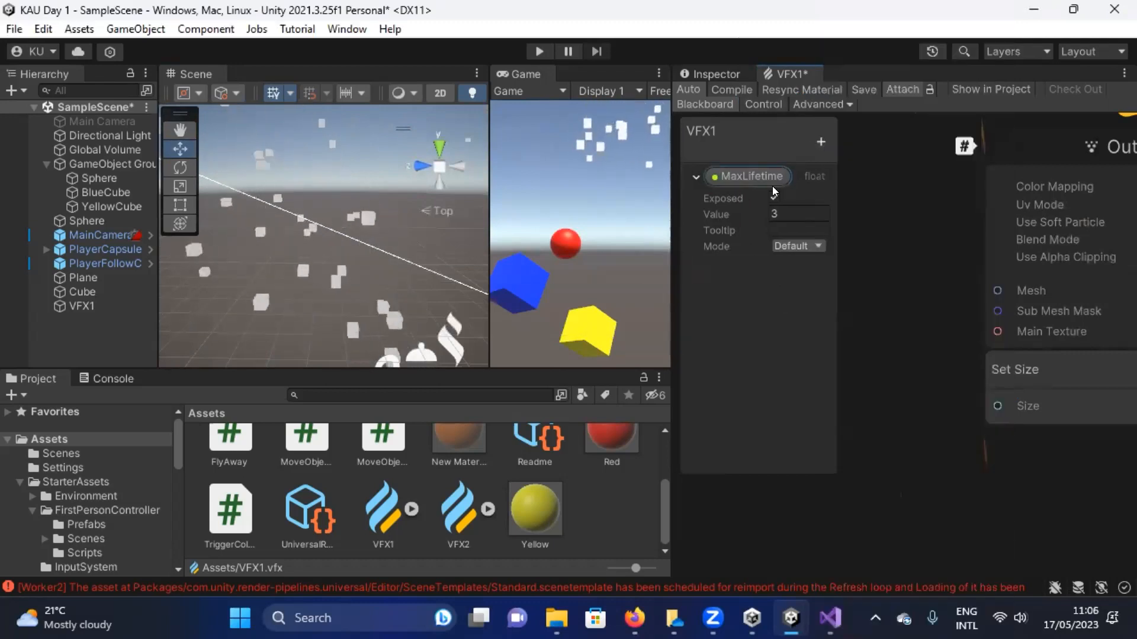
click(820, 142)
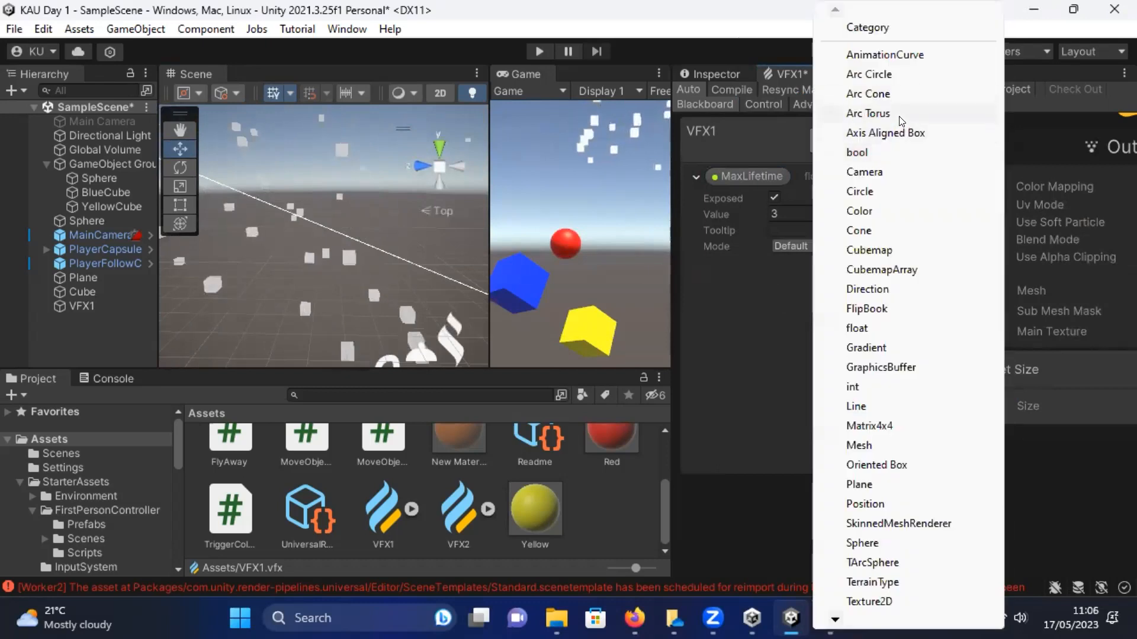
click(870, 333)
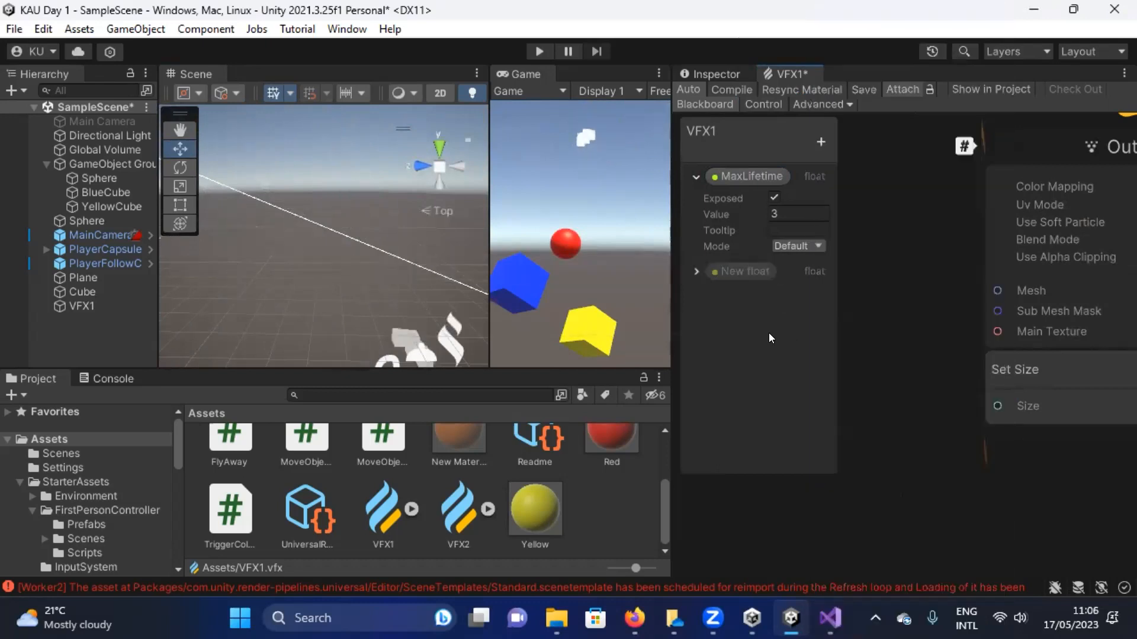
right_click(744, 271)
click(811, 284)
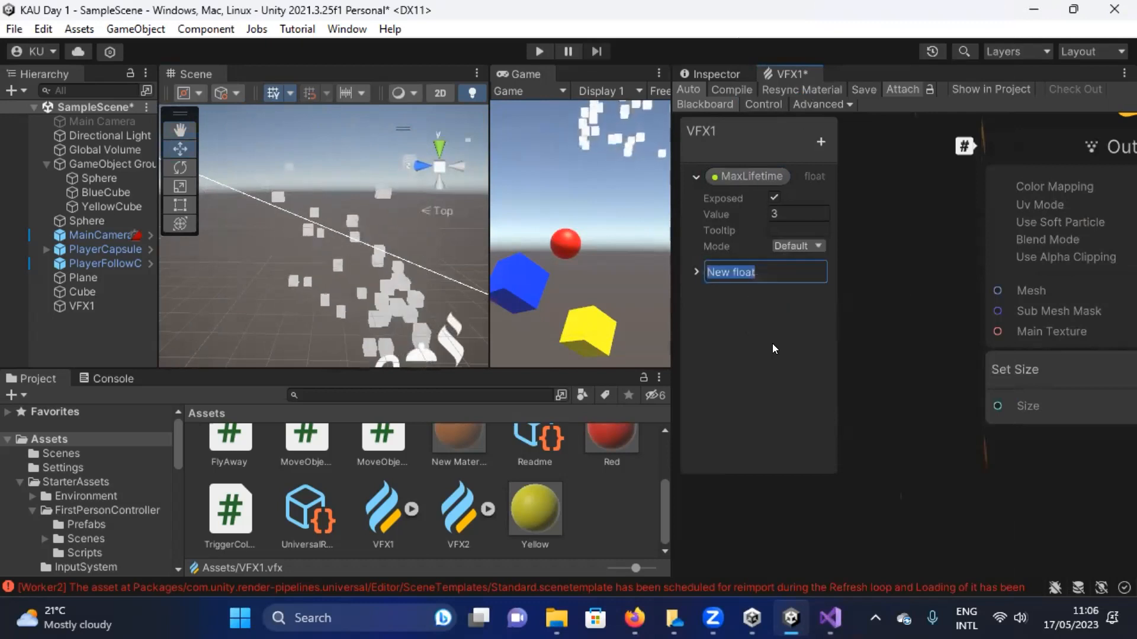
text(Size)
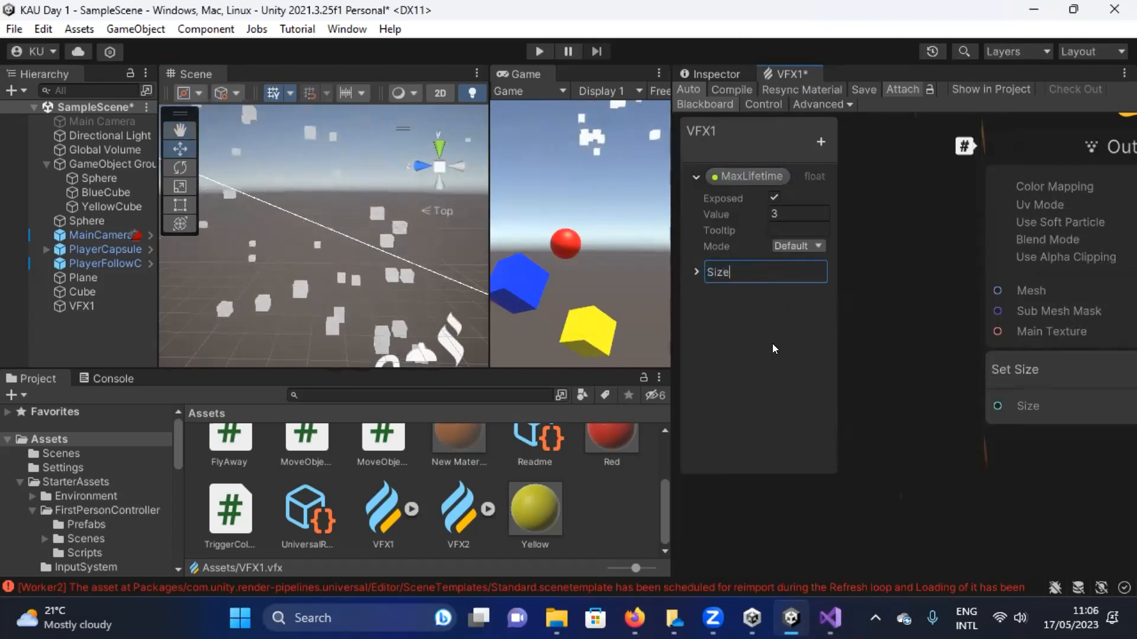
key(Return)
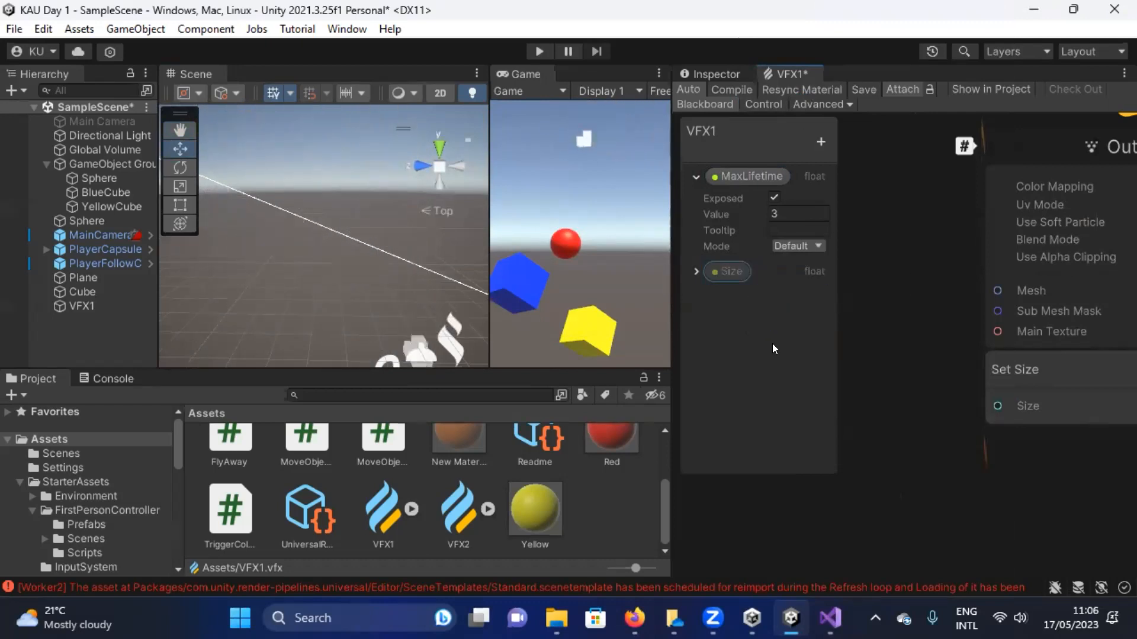
Expand the Size property's settings on the blackboard and set its value to 0.5.
click(696, 271)
click(776, 309)
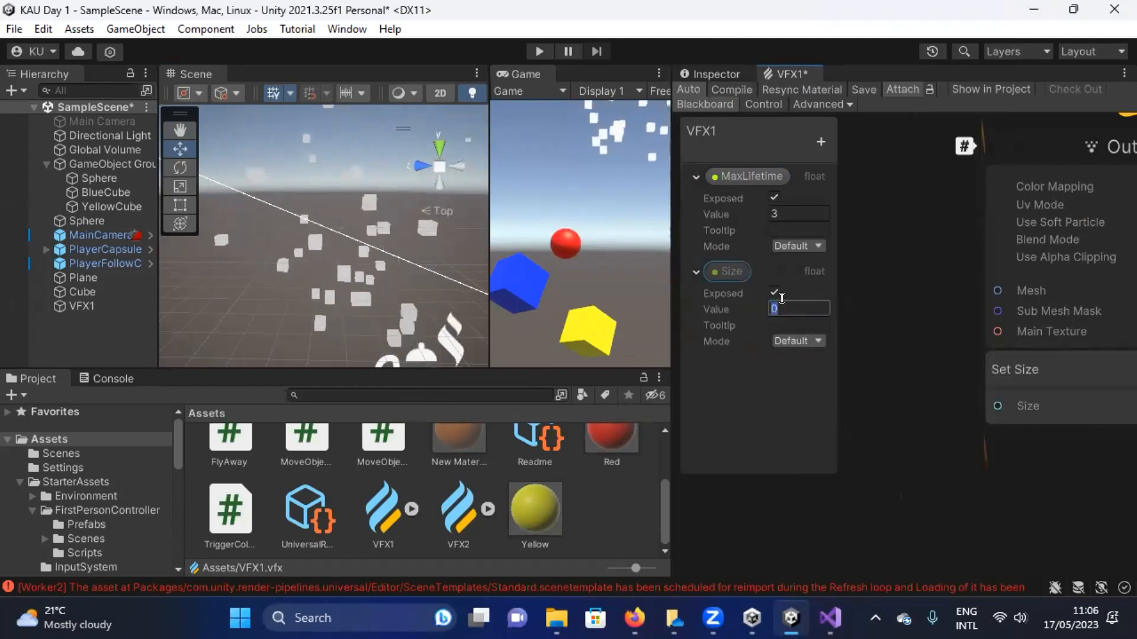
text(.5)
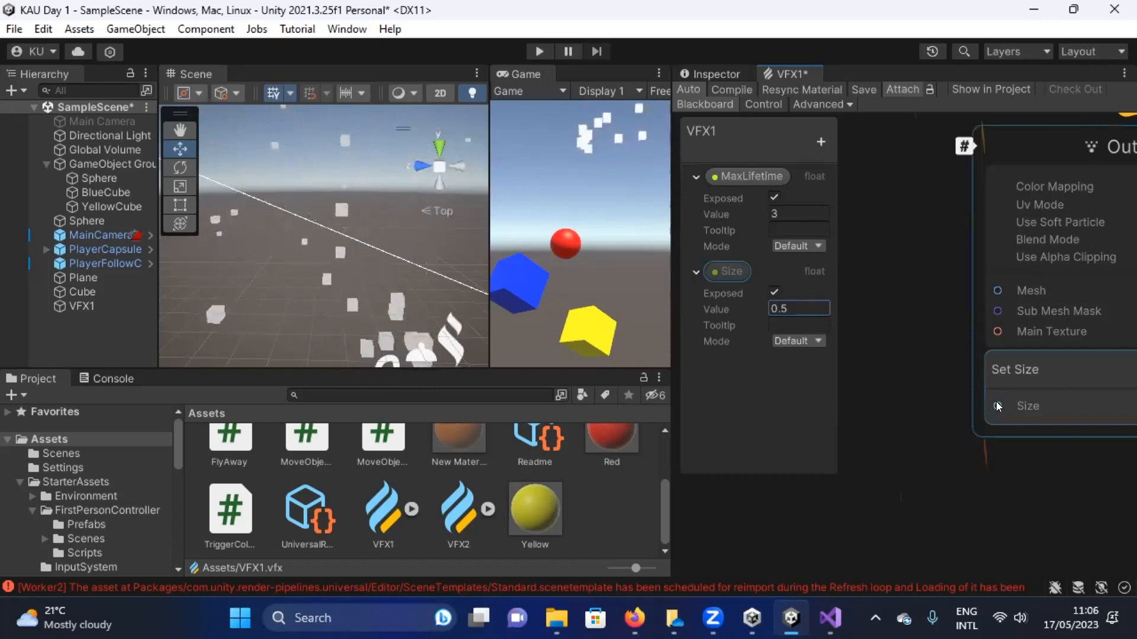
Link the Size property to the Size input of the Set Size block and place its node to the left of the context.
drag(997, 406, 883, 342)
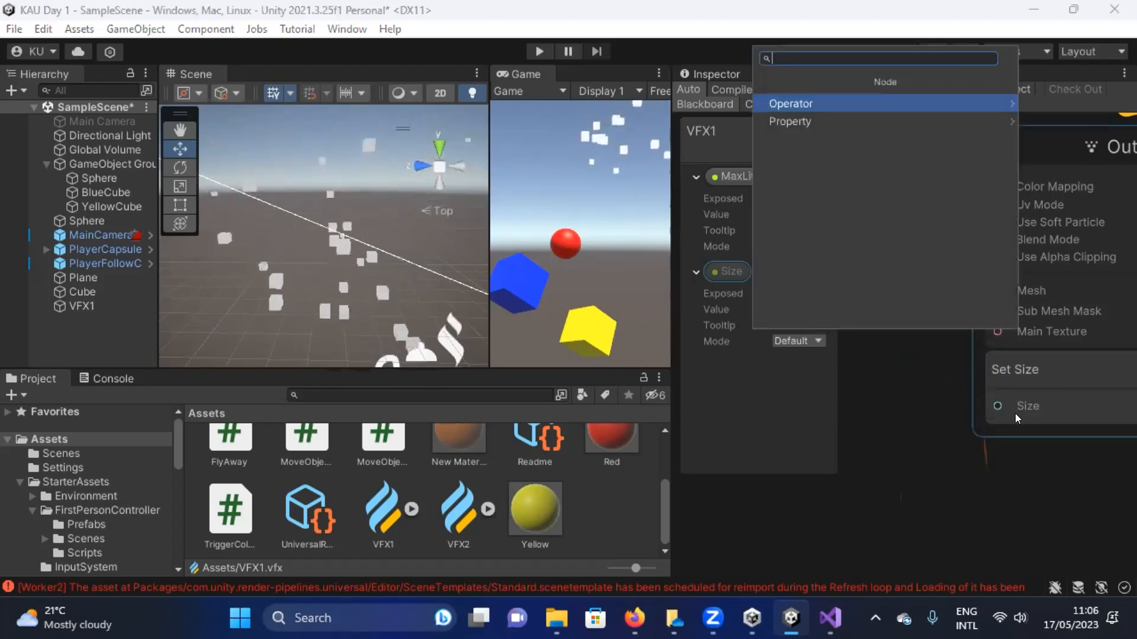
click(803, 121)
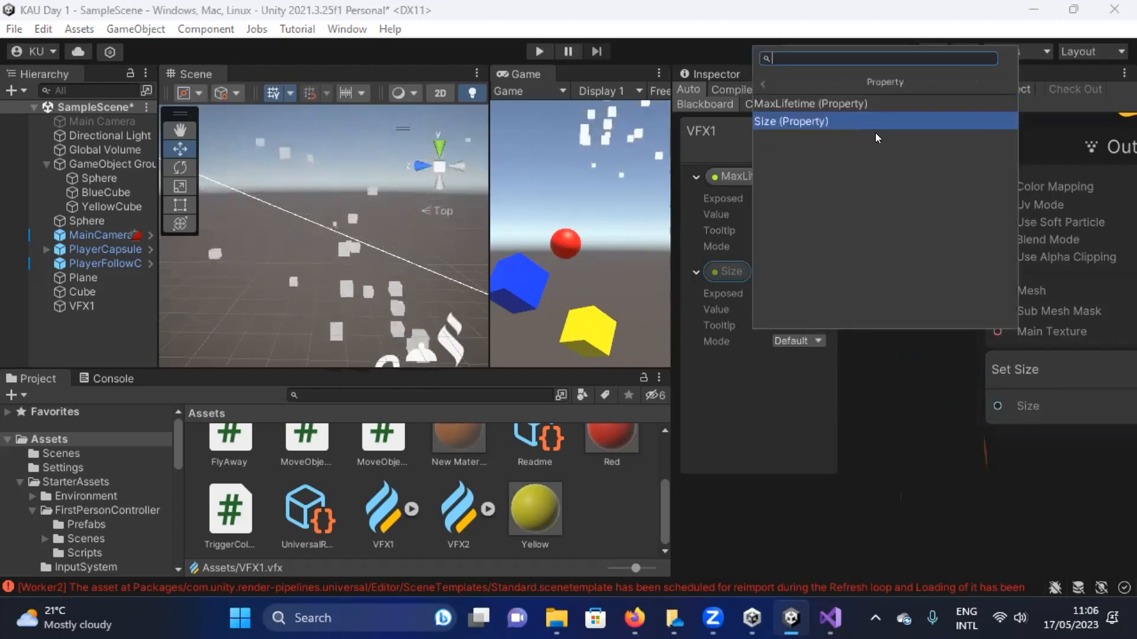
click(813, 121)
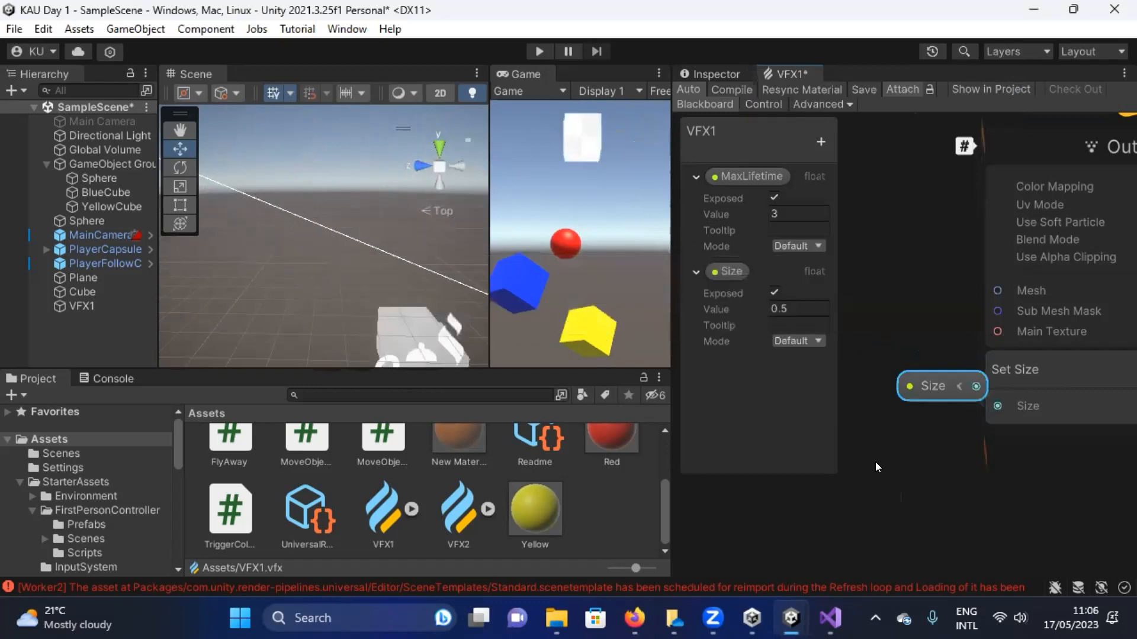
drag(901, 365, 877, 352)
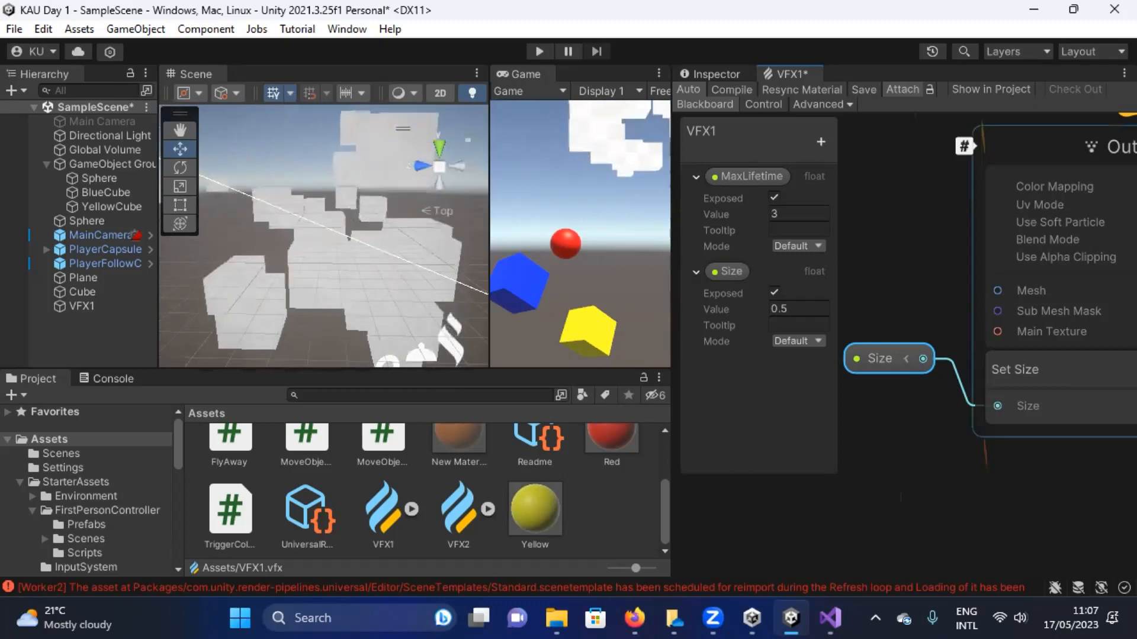
scroll(901, 219, down, 4)
middle_drag(910, 218, 940, 387)
scroll(891, 346, down, 2)
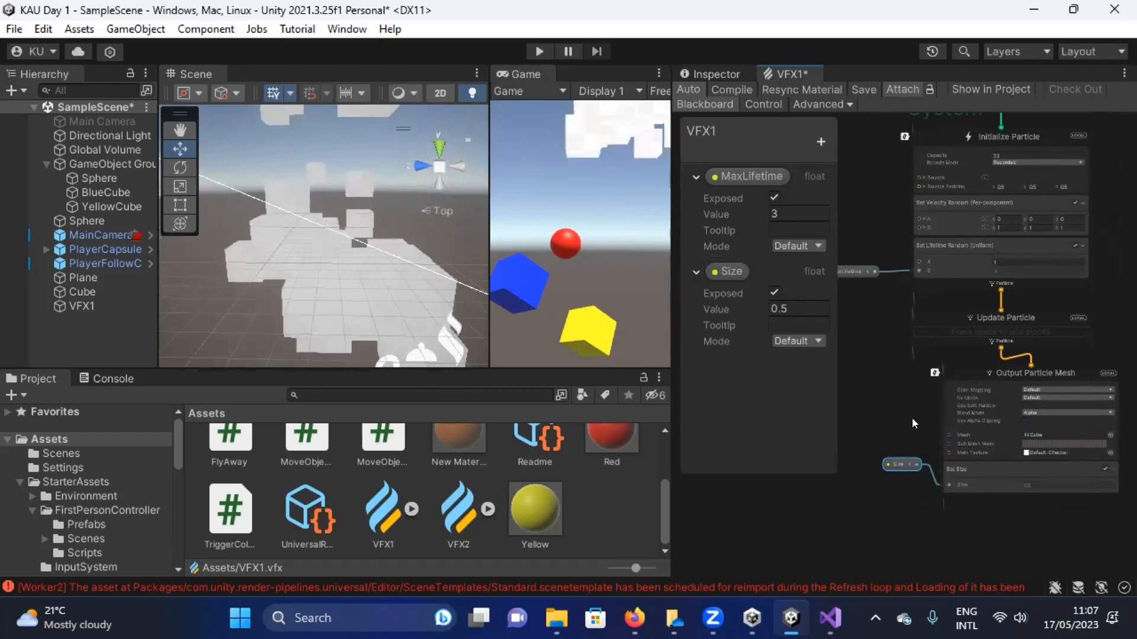
scroll(886, 347, down, 2)
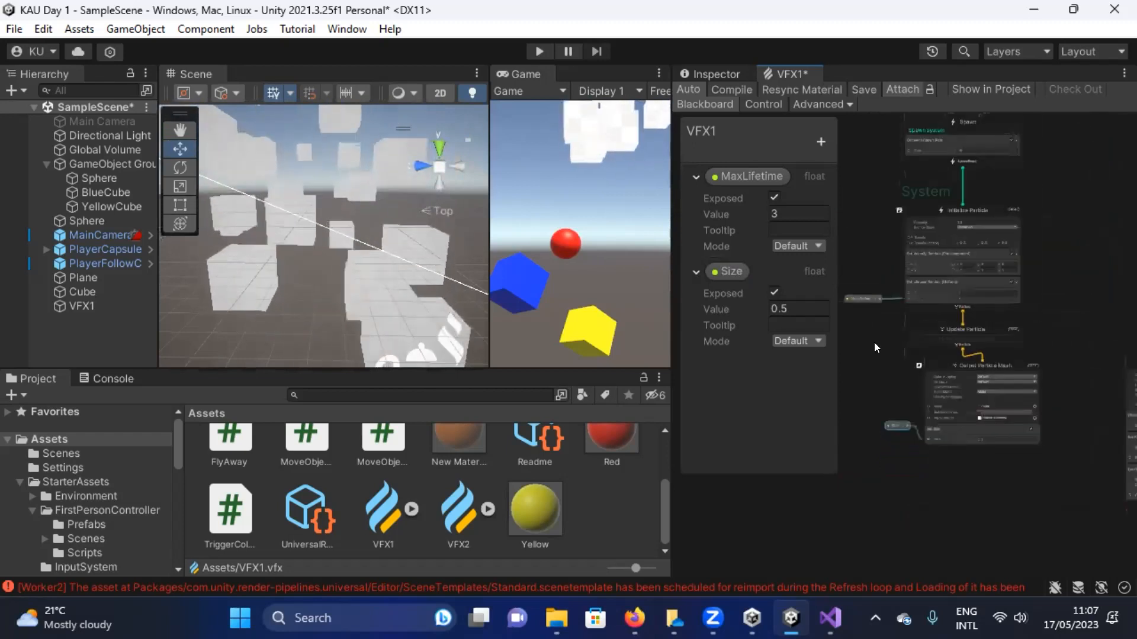
Move the Size property node farther left of the Output Particle Mesh context, roughly level with its Set Size block.
middle_drag(854, 222, 961, 288)
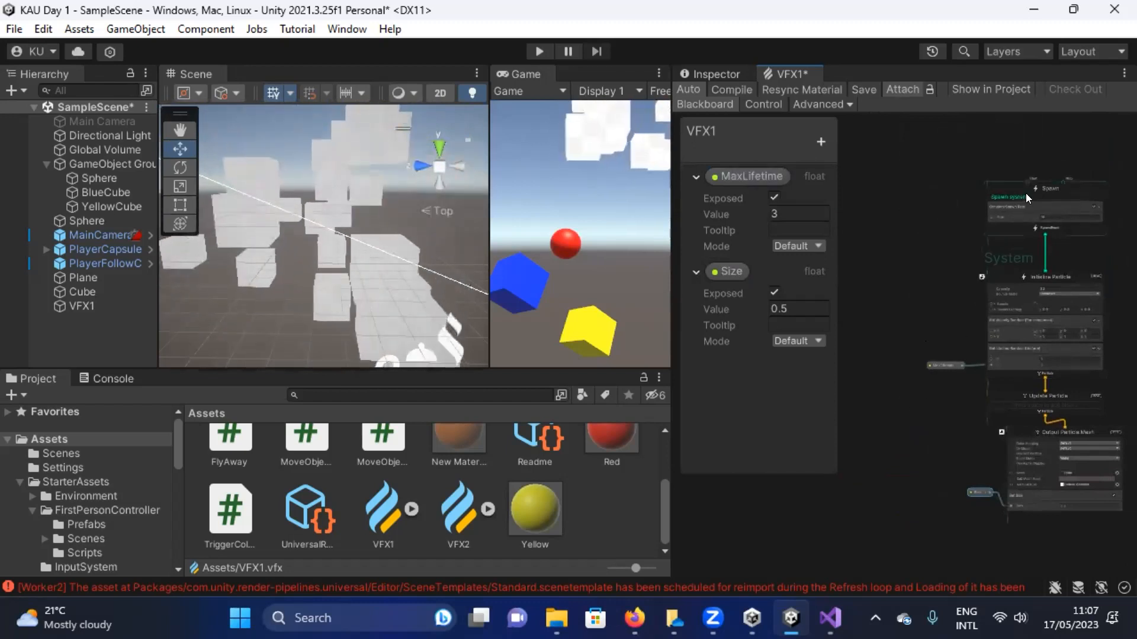
drag(1044, 431, 1031, 433)
drag(974, 492, 912, 440)
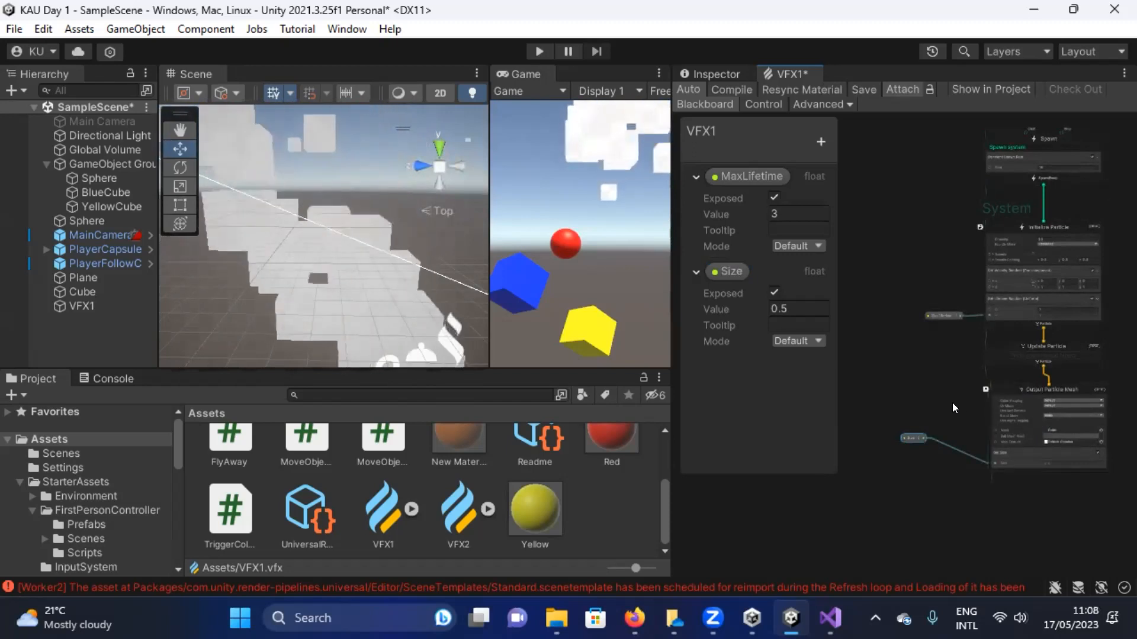
scroll(952, 405, up, 5)
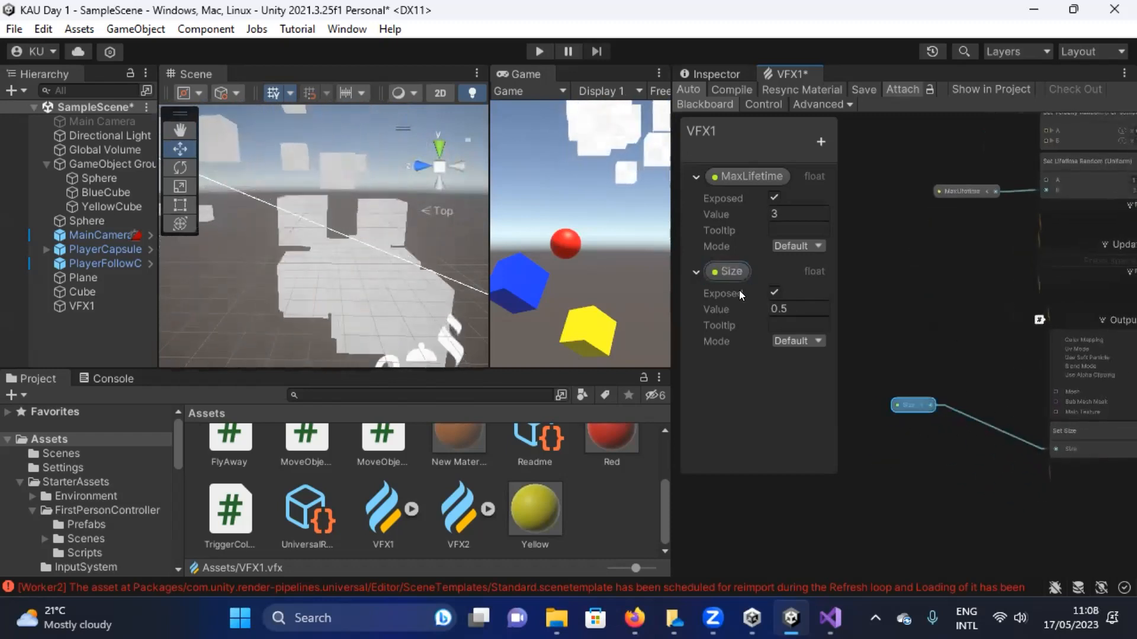
middle_drag(969, 459, 960, 395)
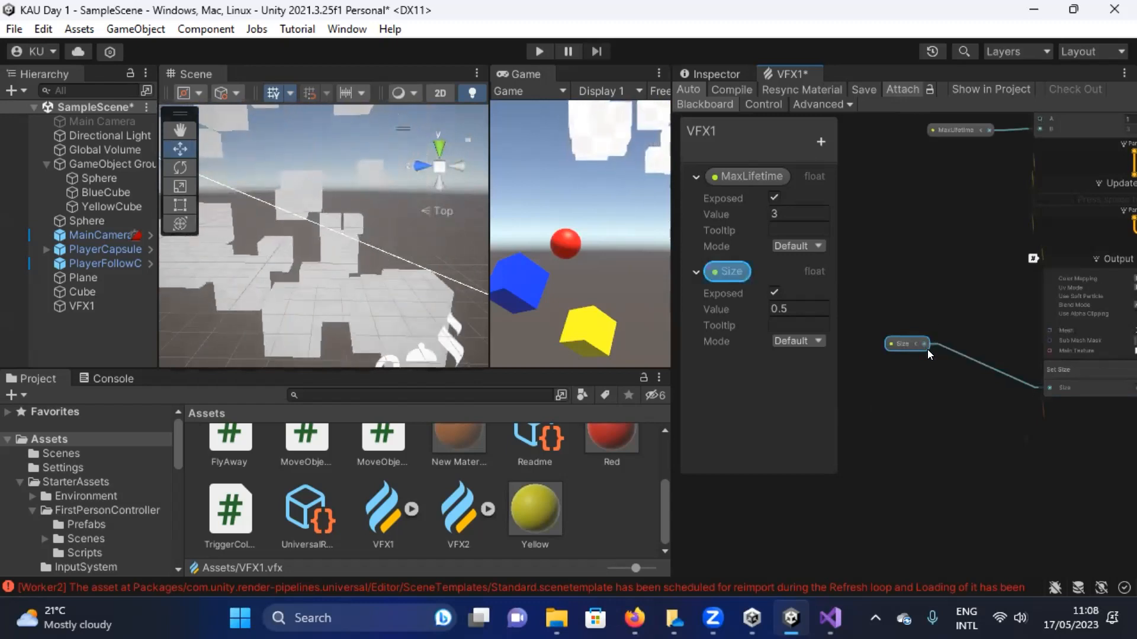
drag(901, 345, 867, 377)
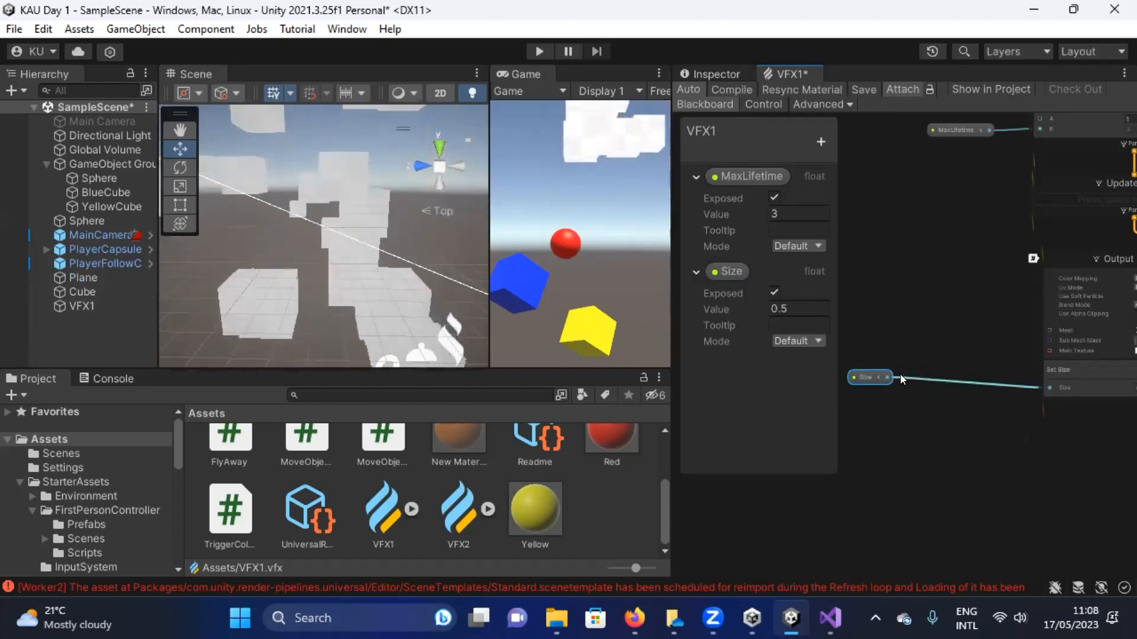
Create a Multiply arithmetic operator node between the Size property node and the Output Particle Mesh context.
right_click(913, 302)
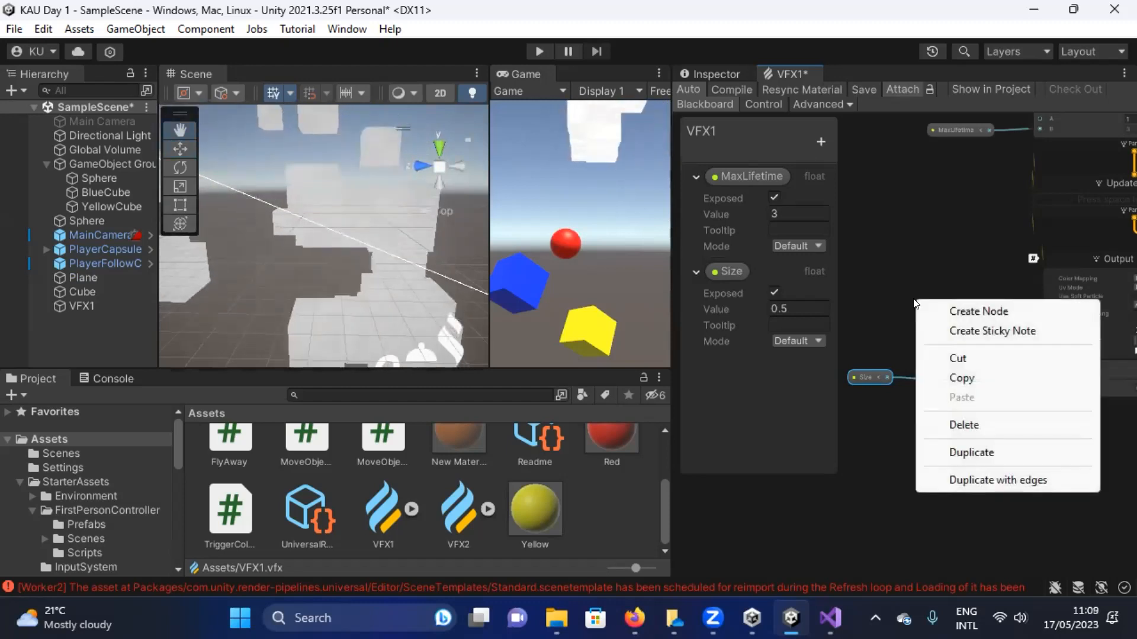
click(975, 310)
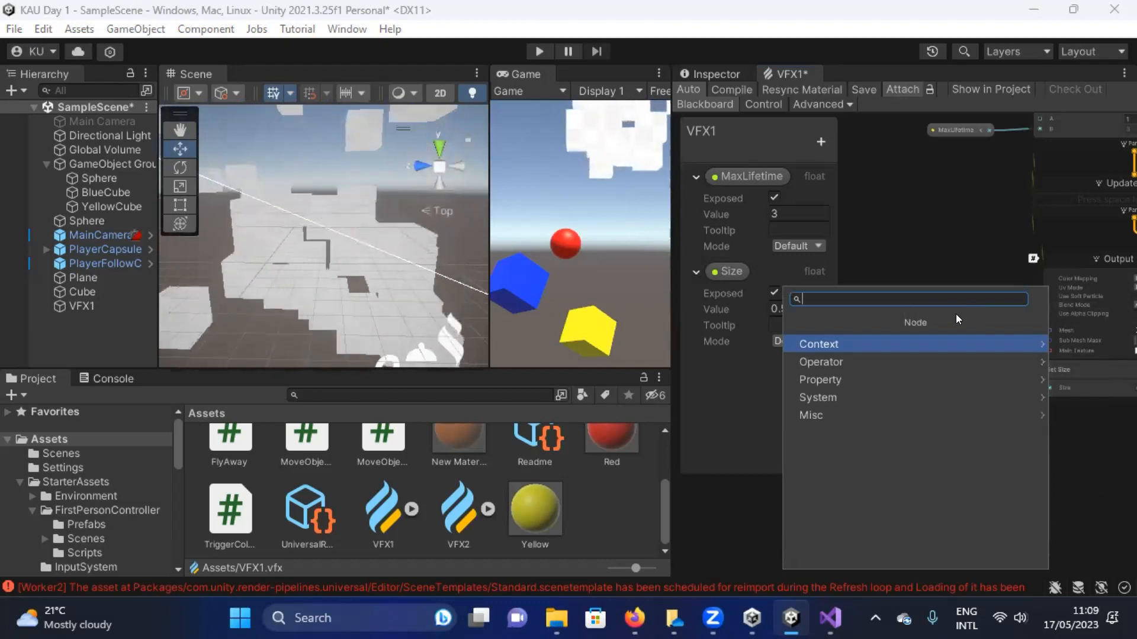
text(multi)
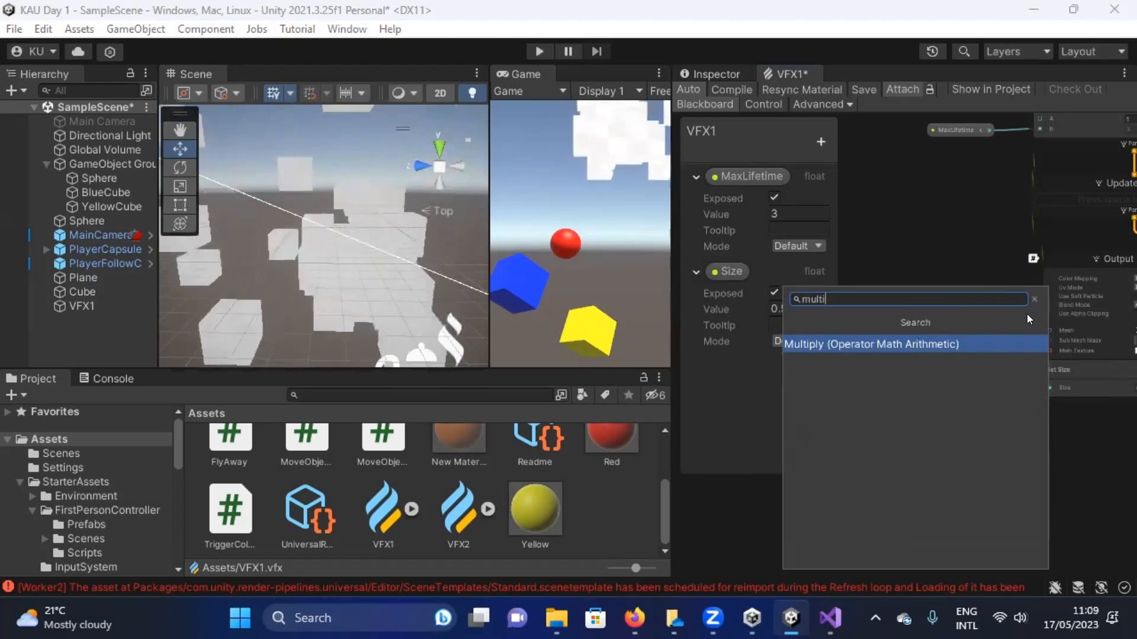
click(1032, 298)
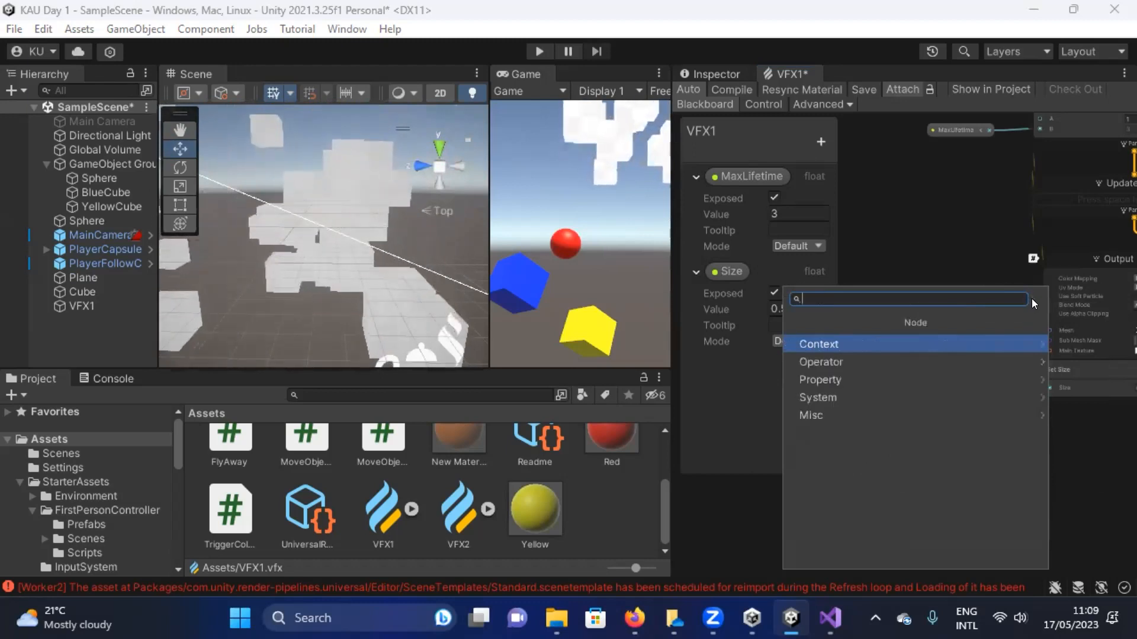
click(842, 361)
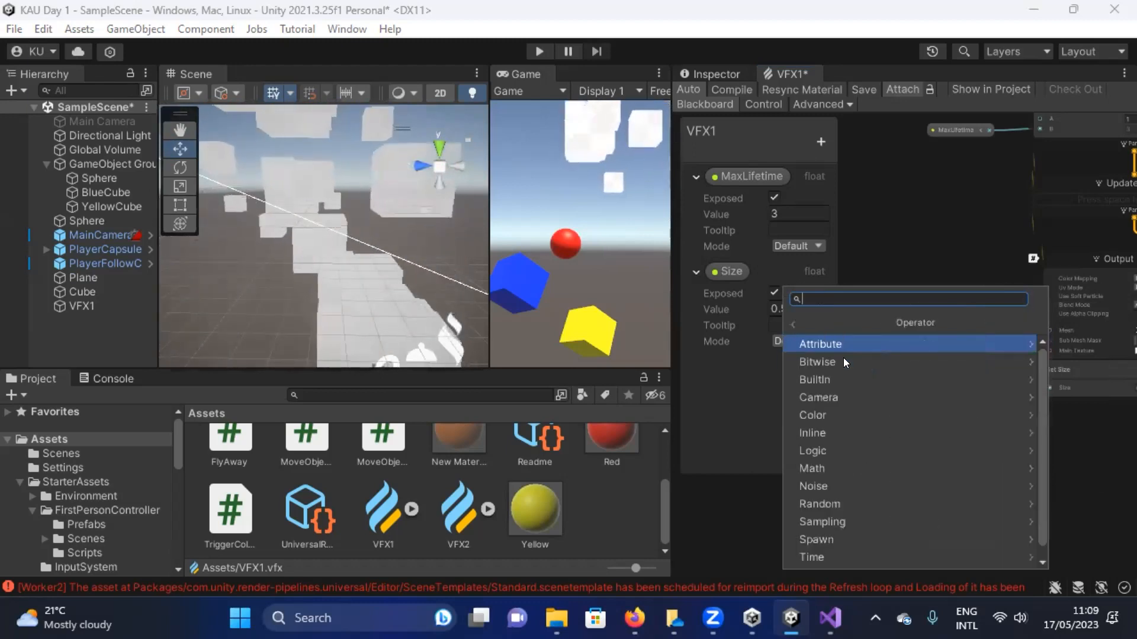
click(829, 468)
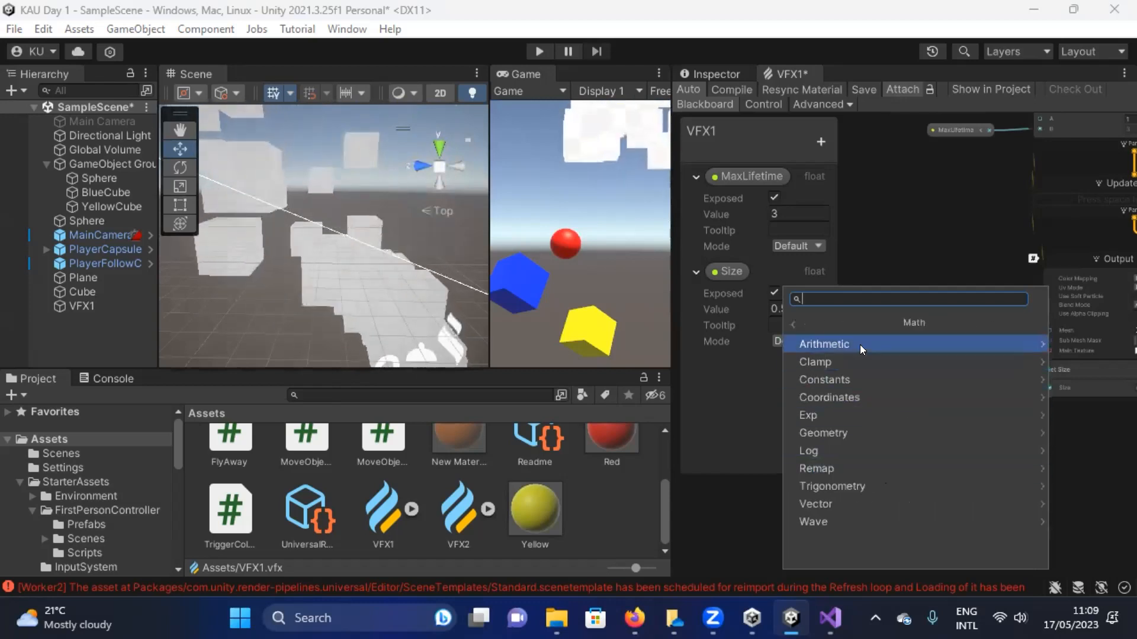
click(859, 345)
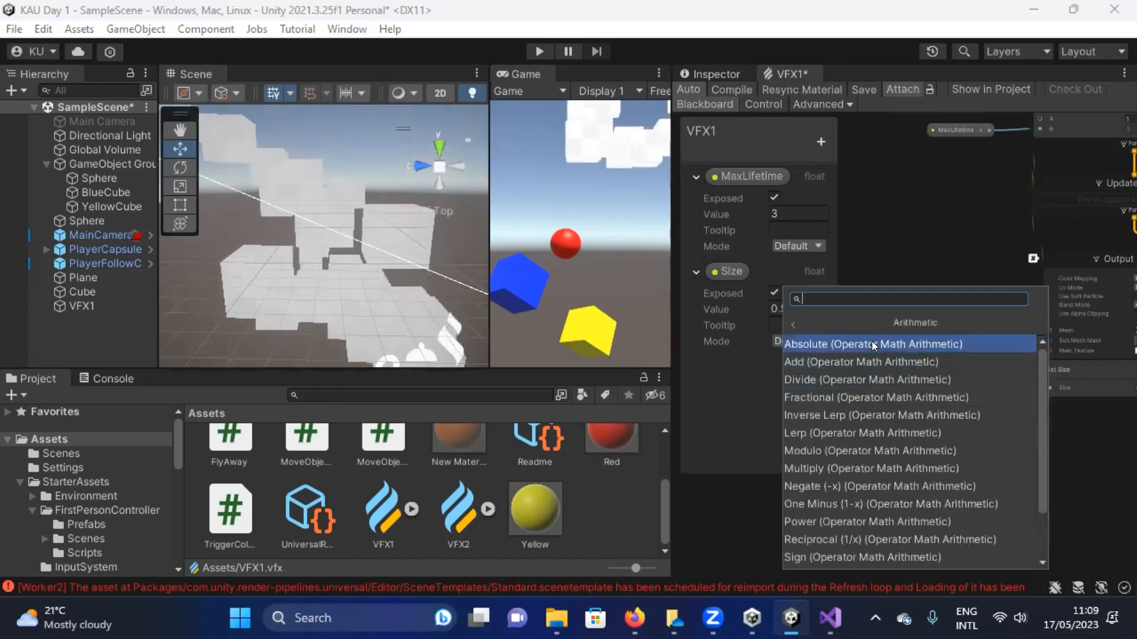
click(873, 471)
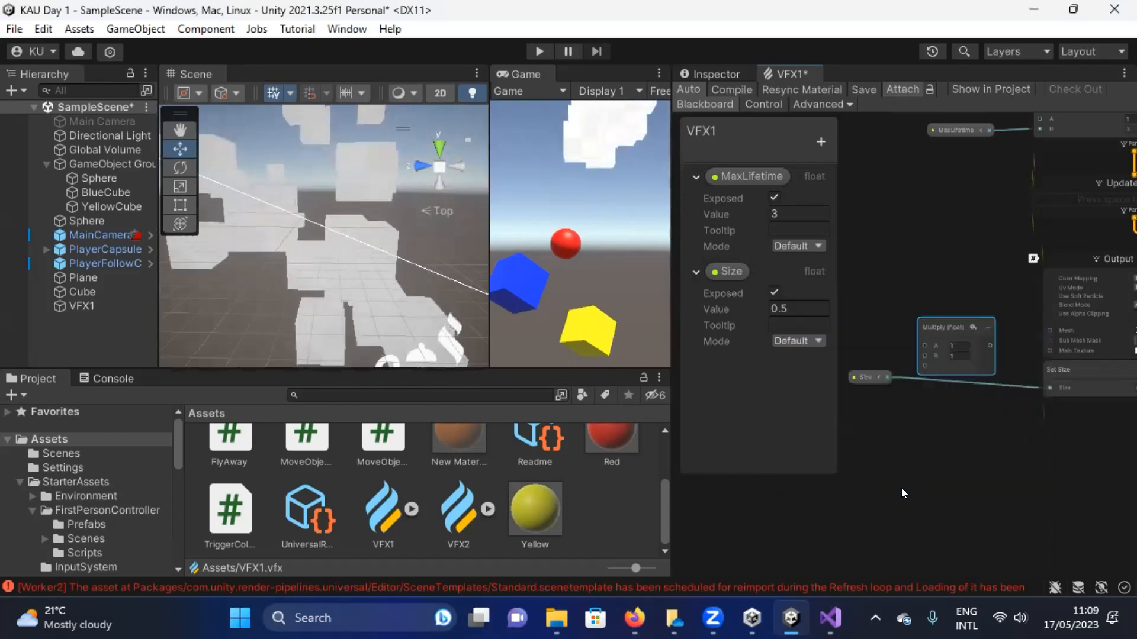
Delete the direct link between the Size property node and the Size input of the Set Size block.
scroll(932, 405, up, 3)
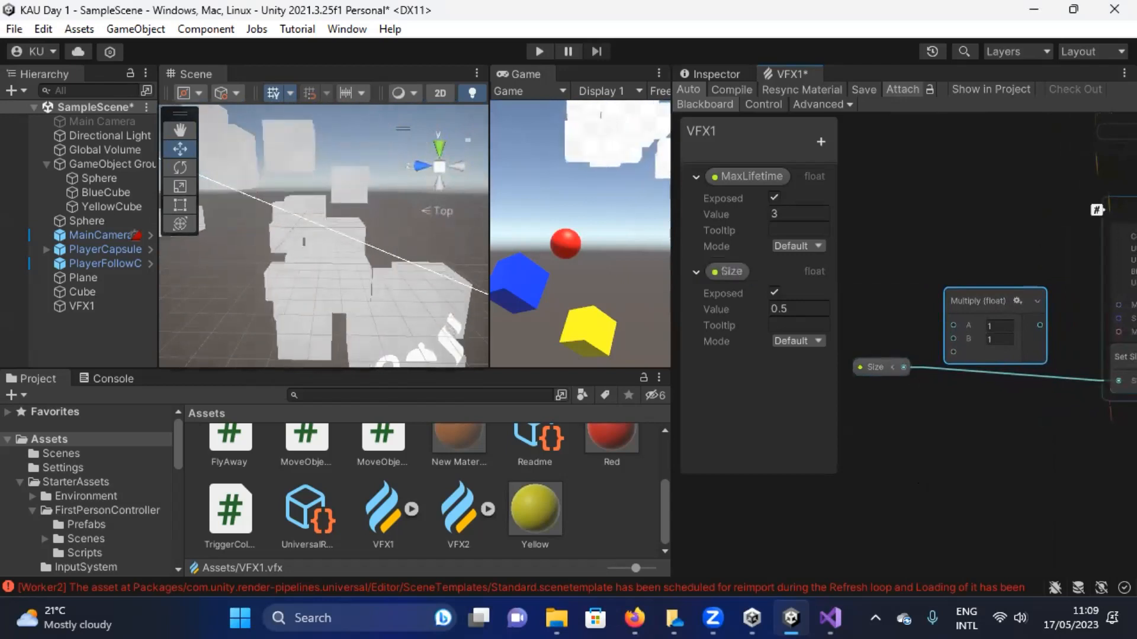
middle_drag(1068, 448, 1051, 425)
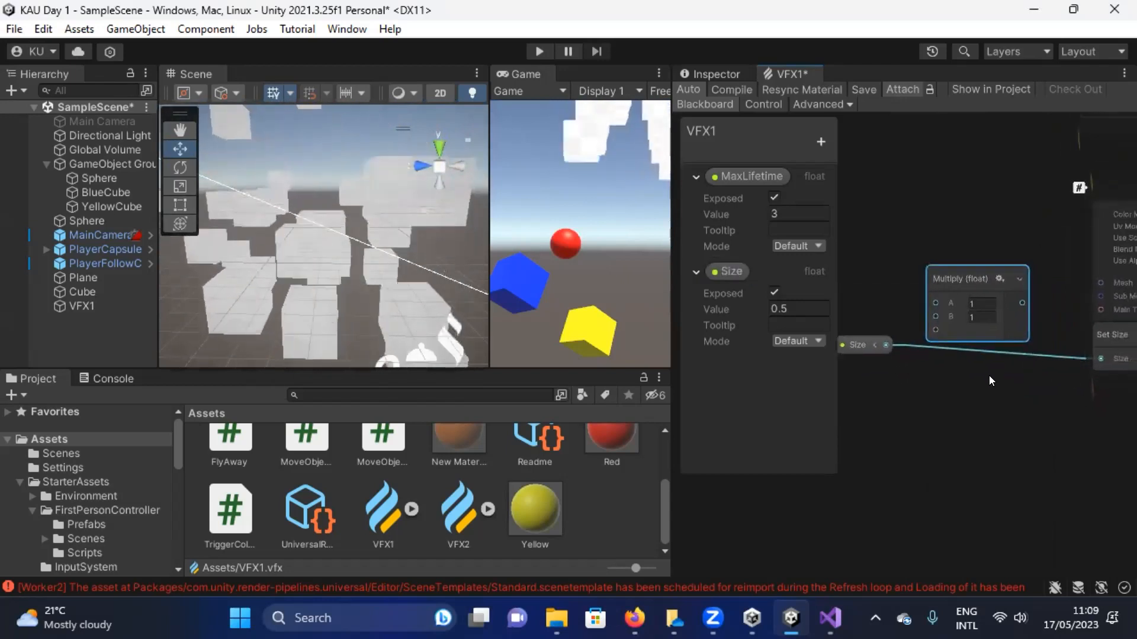
middle_drag(990, 380, 1021, 385)
click(1038, 359)
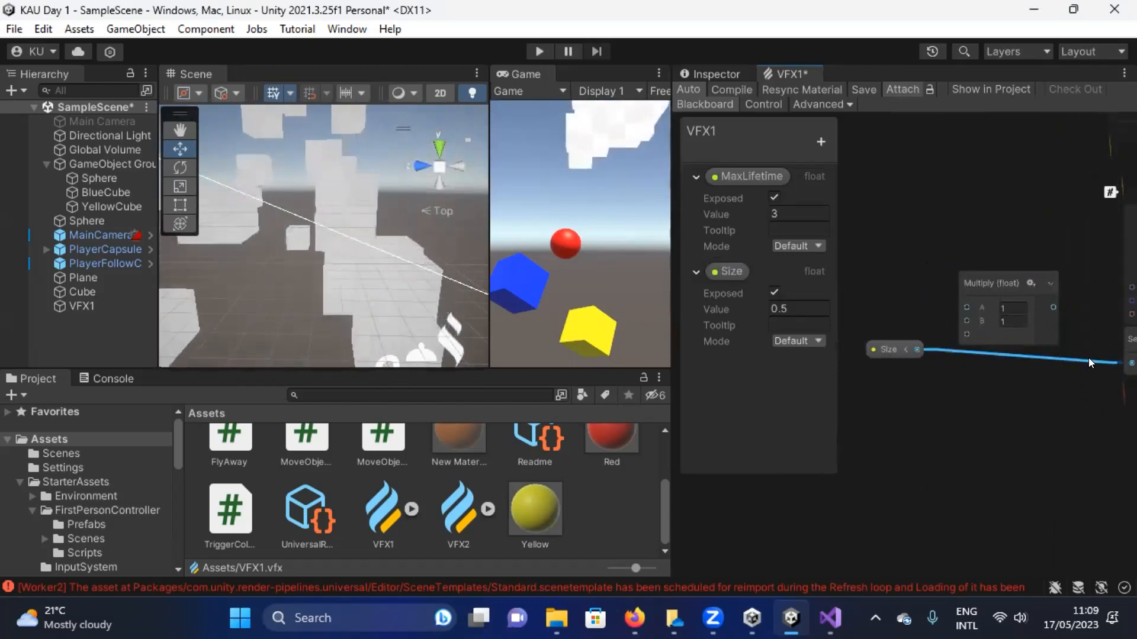
middle_drag(1097, 359, 997, 360)
key(Delete)
Link the Size property node's output to input A of the Multiply node.
middle_drag(918, 387, 998, 392)
drag(896, 355, 956, 319)
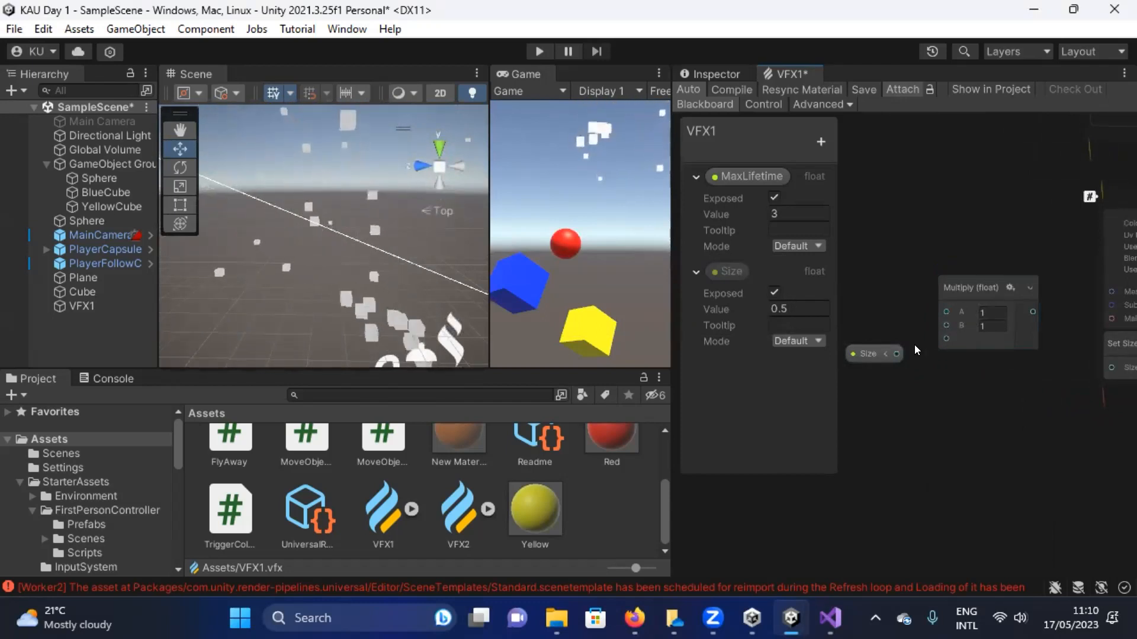
drag(896, 352, 929, 315)
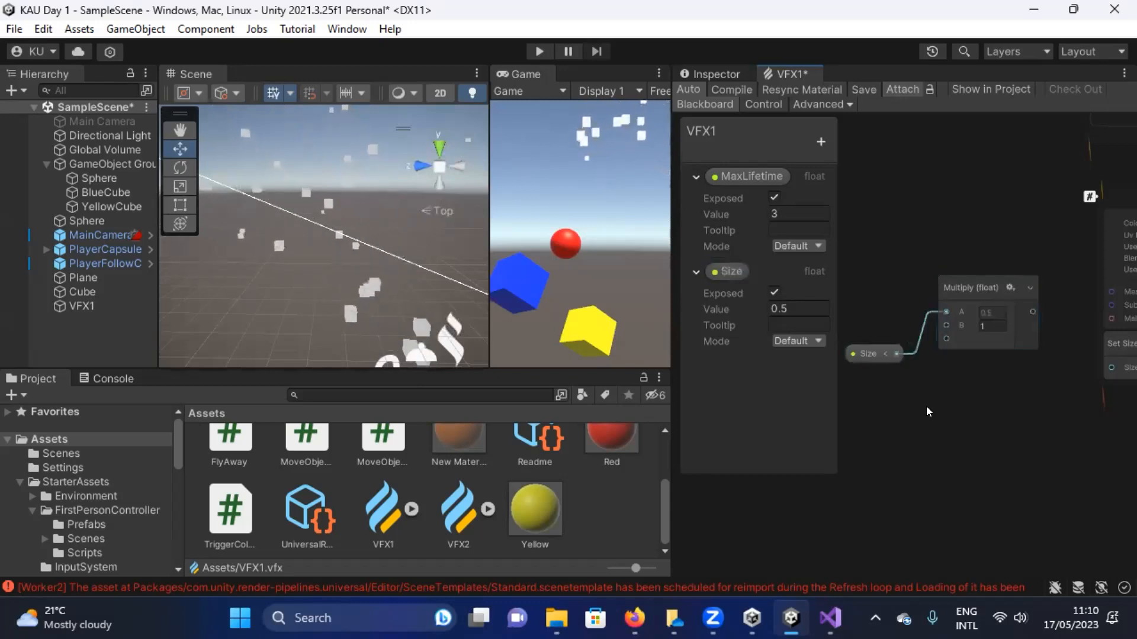
Set the Multiply node's B value to 2 and link its output to the Size input of the Set Size block.
click(769, 309)
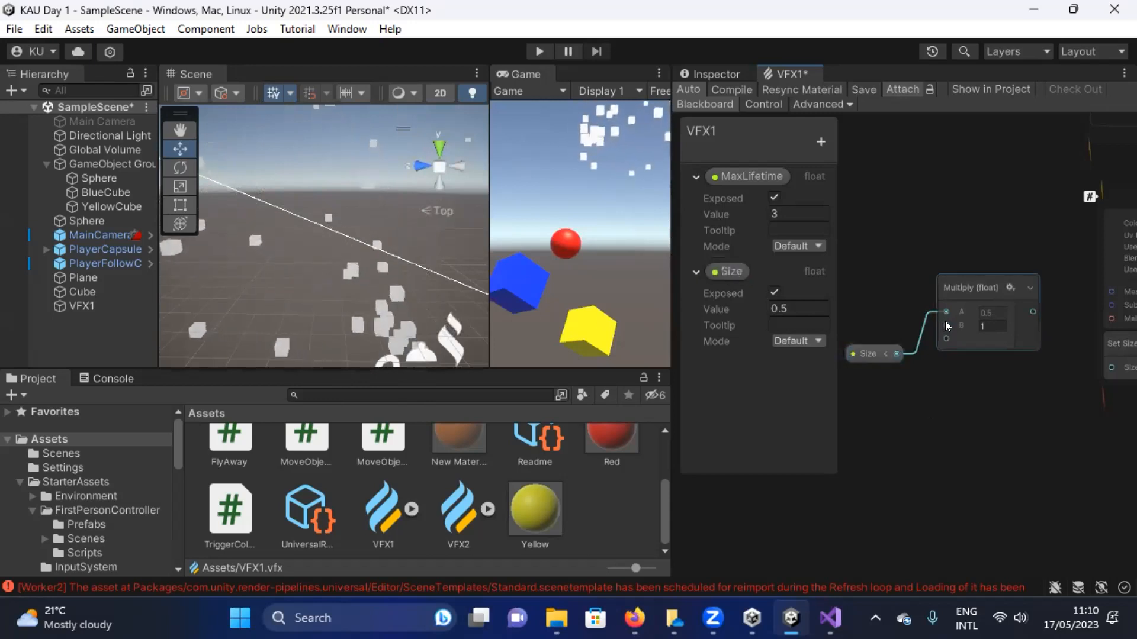
click(988, 323)
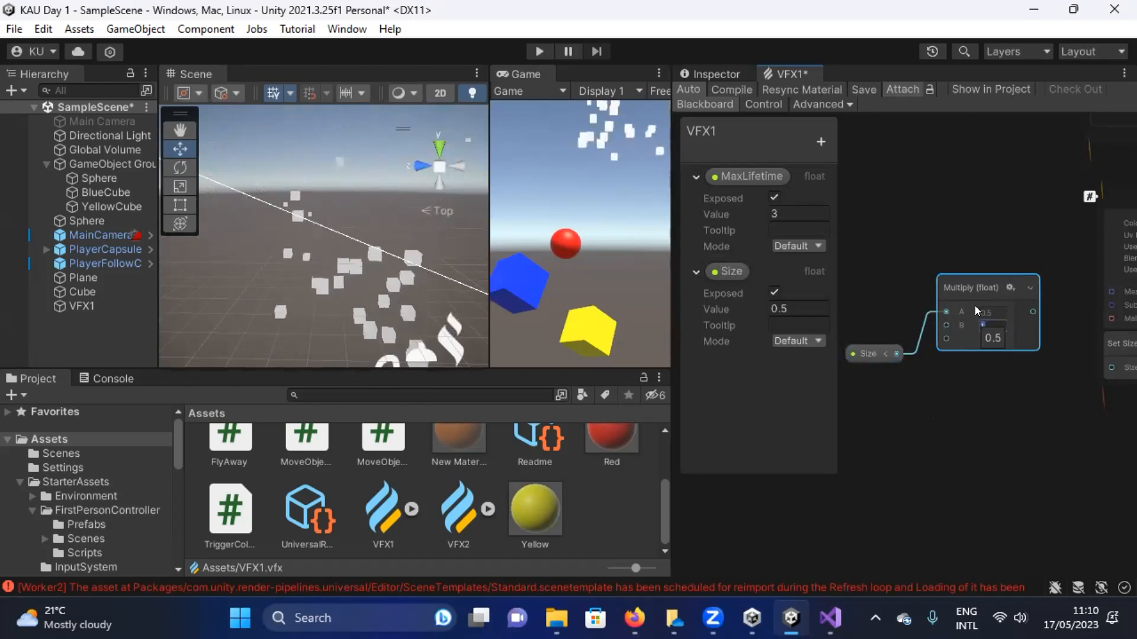
text(2)
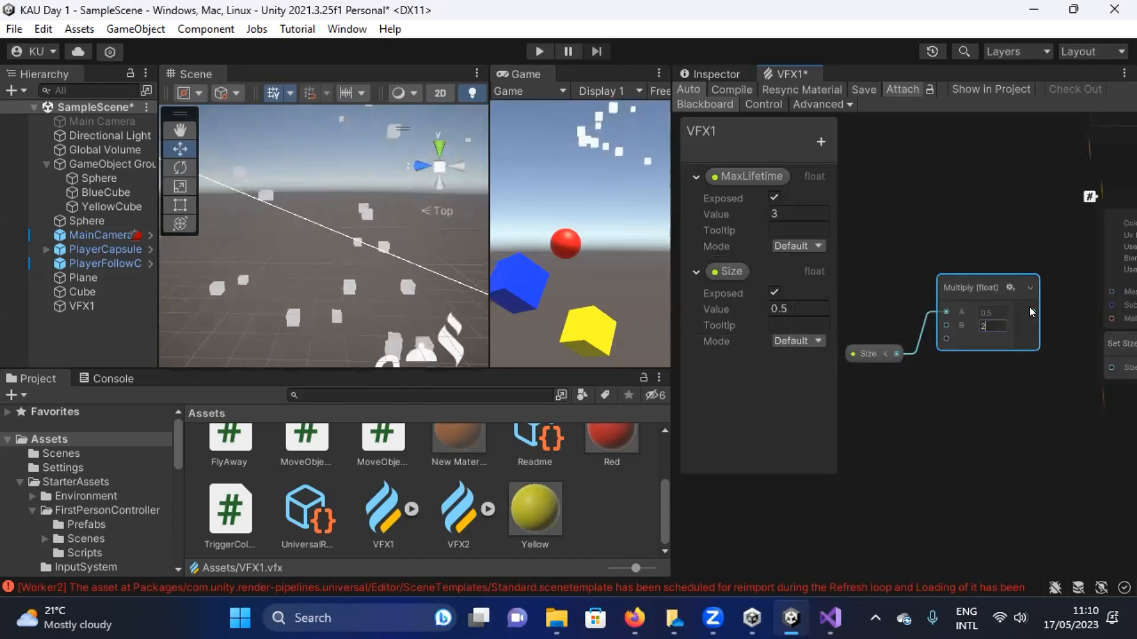
drag(1029, 307, 1001, 368)
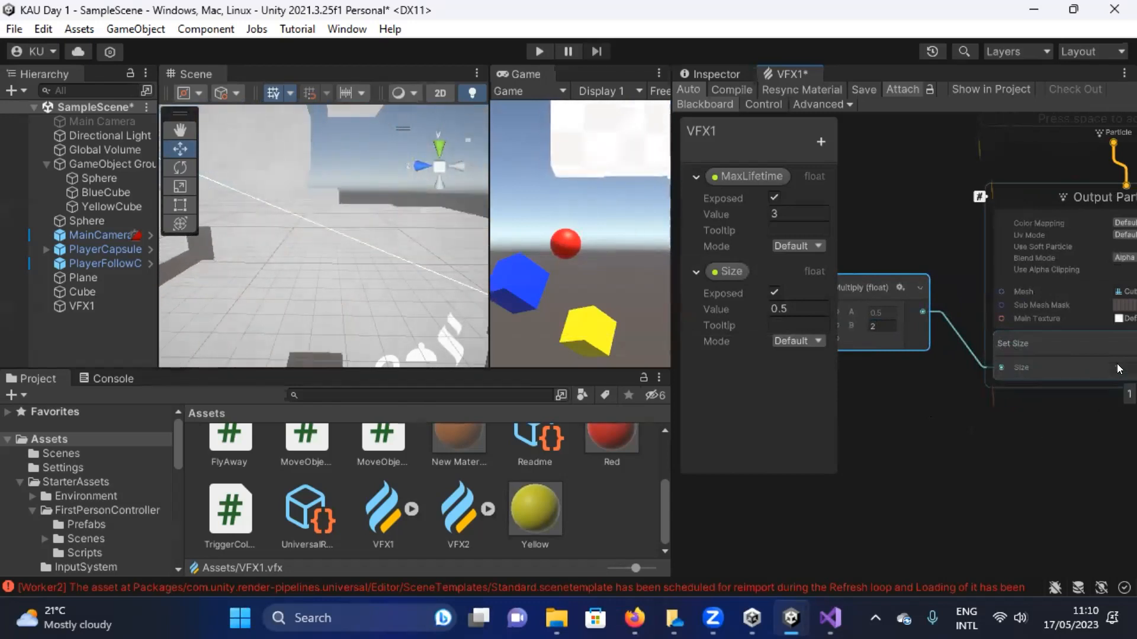
Reposition the Multiply node slightly below the Size property node, in front of the Set Size block.
click(896, 414)
middle_drag(903, 371, 977, 347)
drag(940, 262, 939, 230)
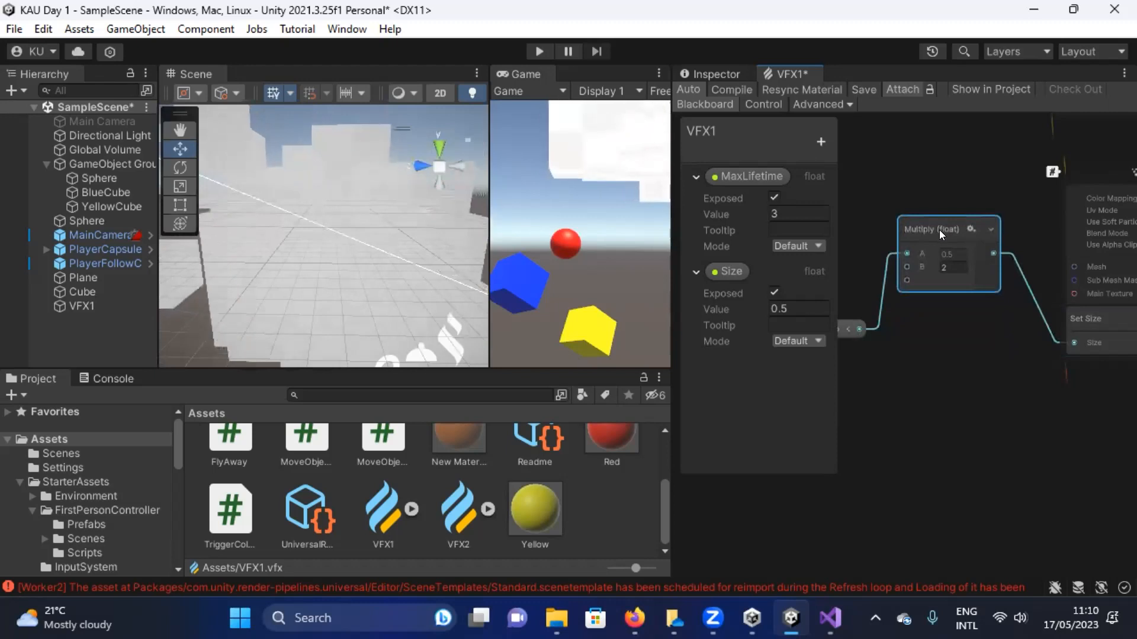
right_click(917, 345)
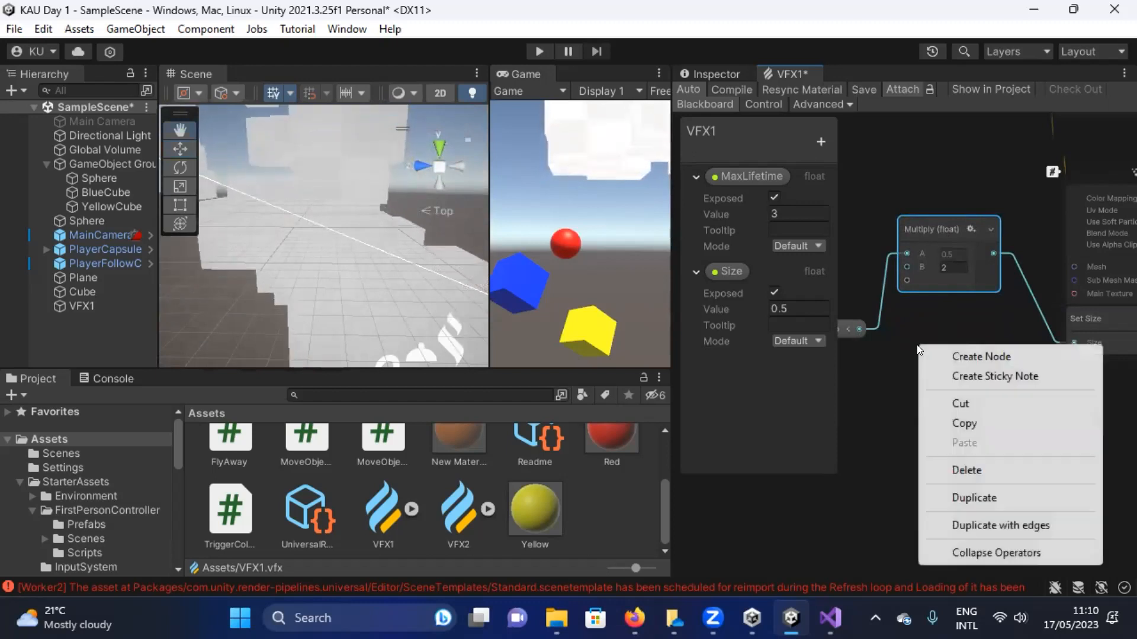
click(930, 315)
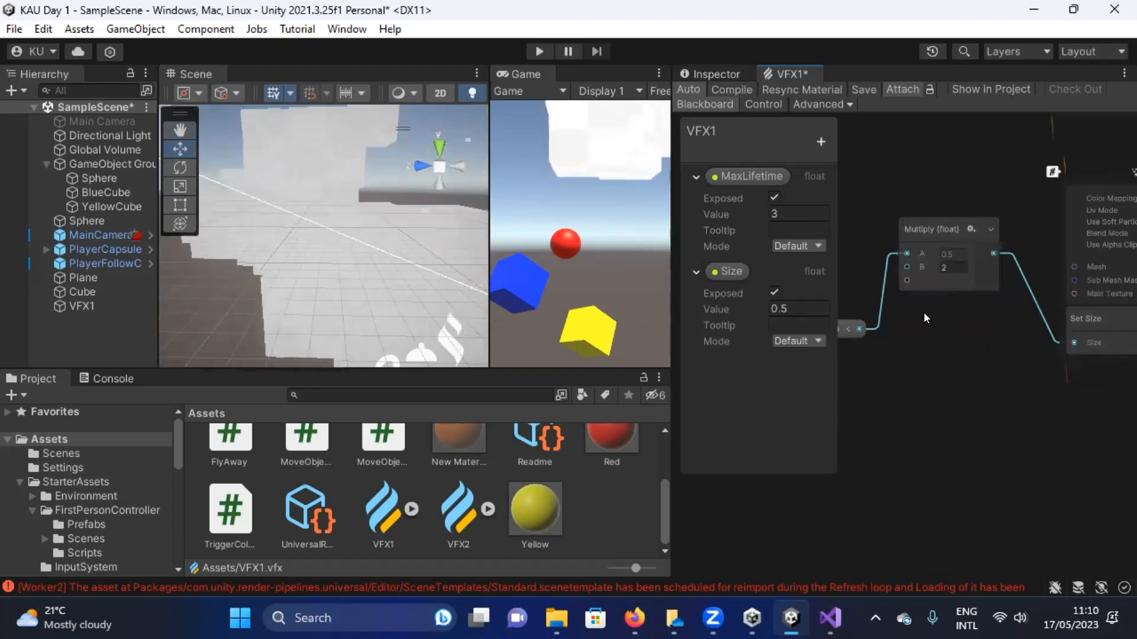
drag(929, 231, 937, 278)
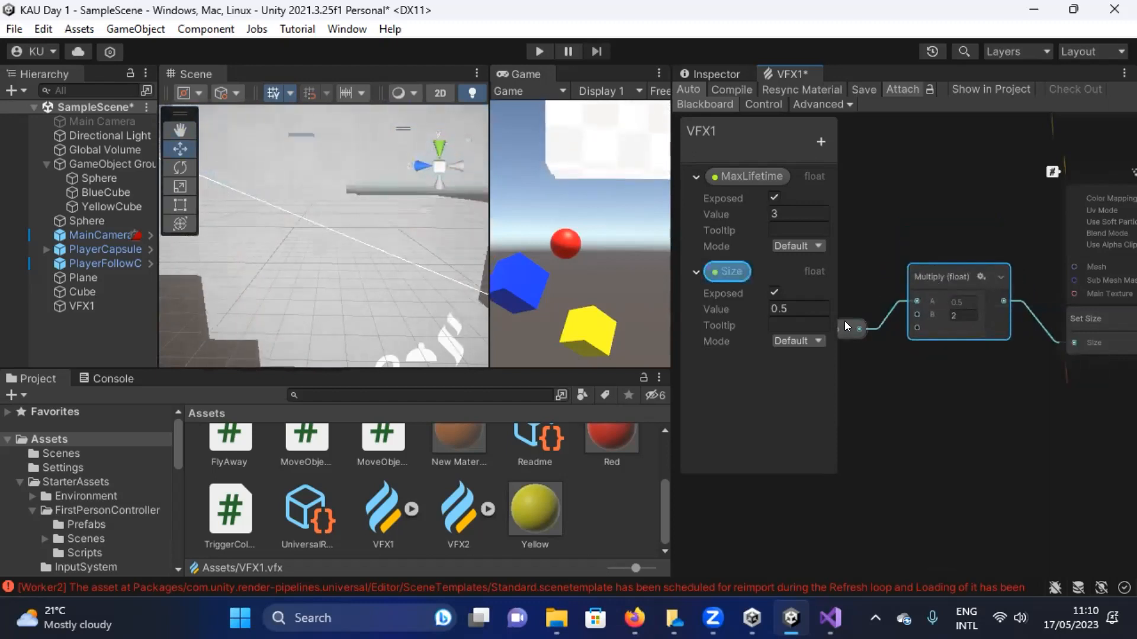
drag(842, 301, 840, 333)
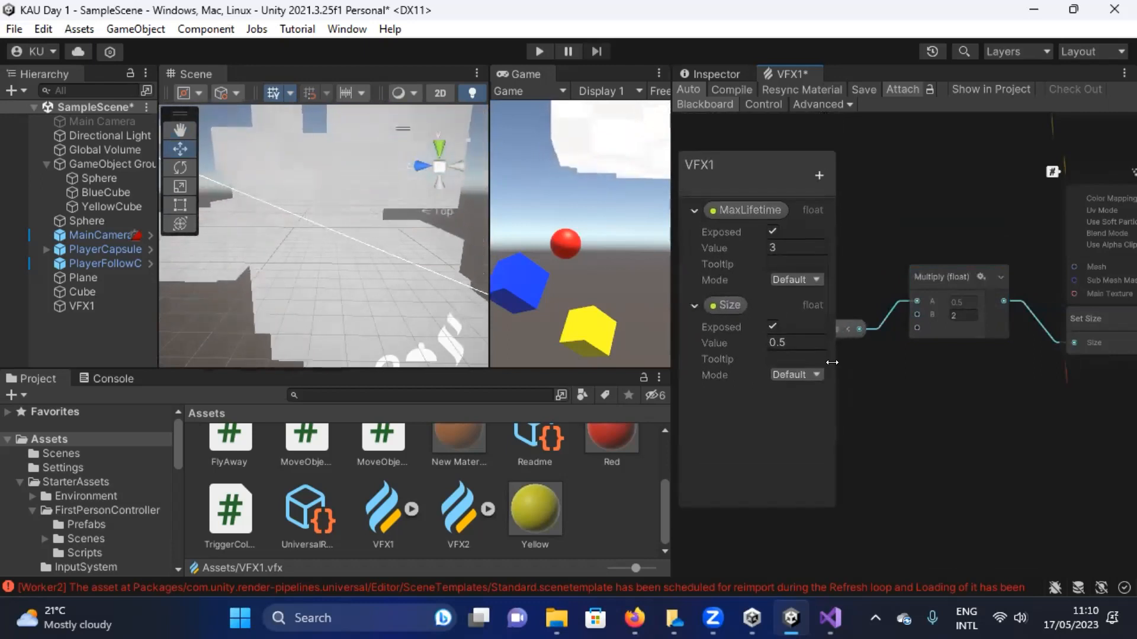
drag(927, 274, 950, 344)
text(2)
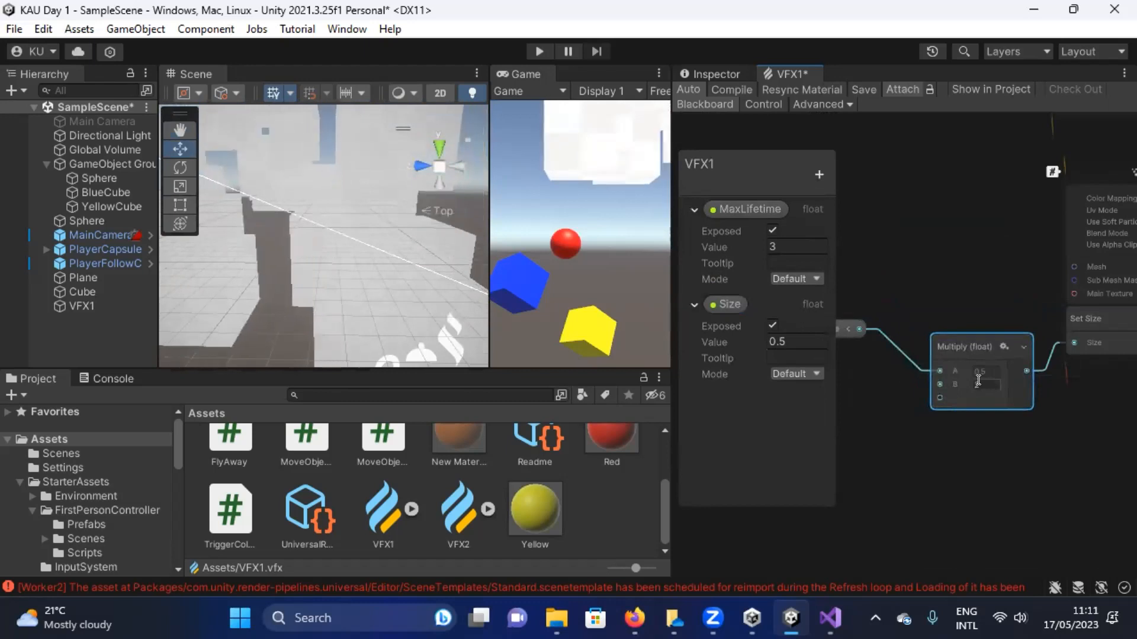
Shift the Size property node a little farther from the Multiply node and hide the blackboard.
click(839, 329)
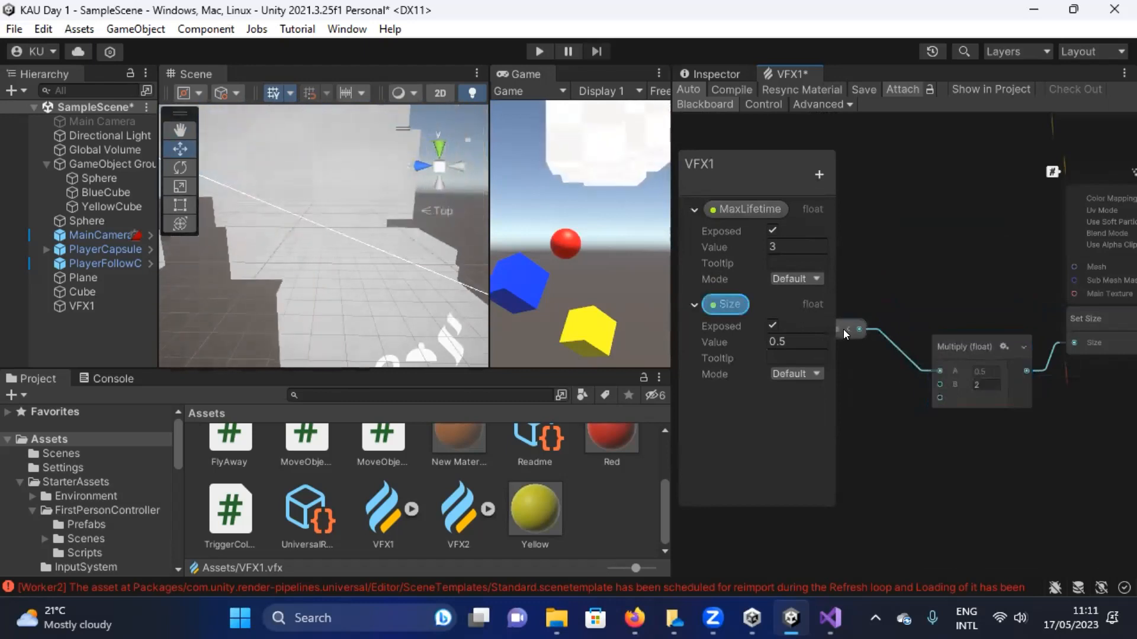
drag(782, 158, 964, 160)
mouse_move(826, 329)
mouse_down()
mouse_move(832, 305)
mouse_move(807, 331)
mouse_up()
drag(889, 161, 710, 125)
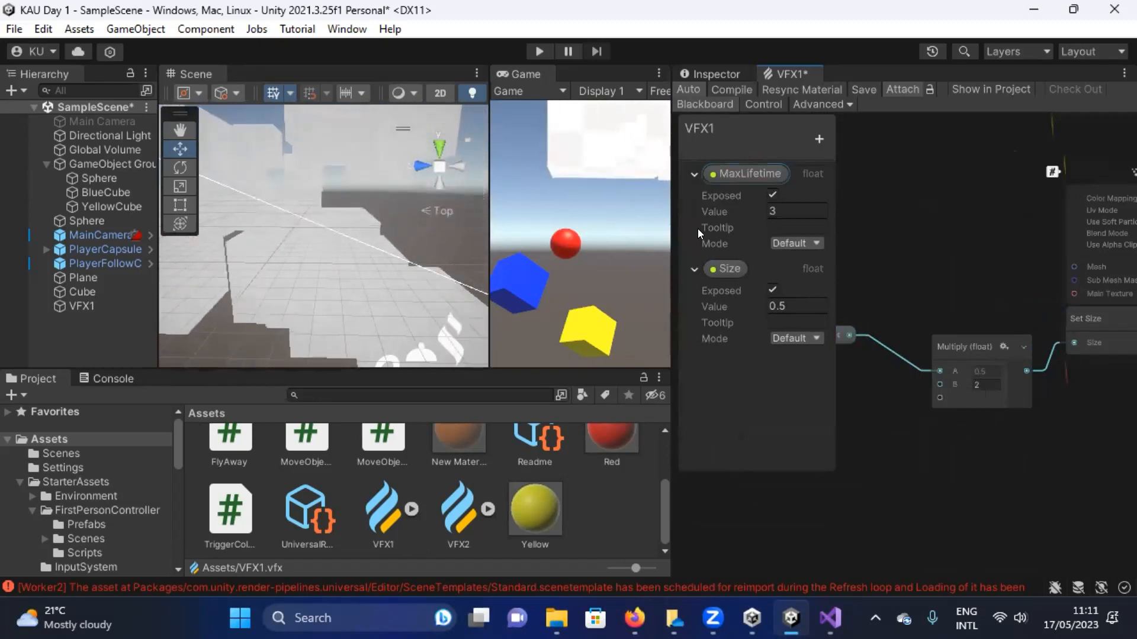
click(703, 105)
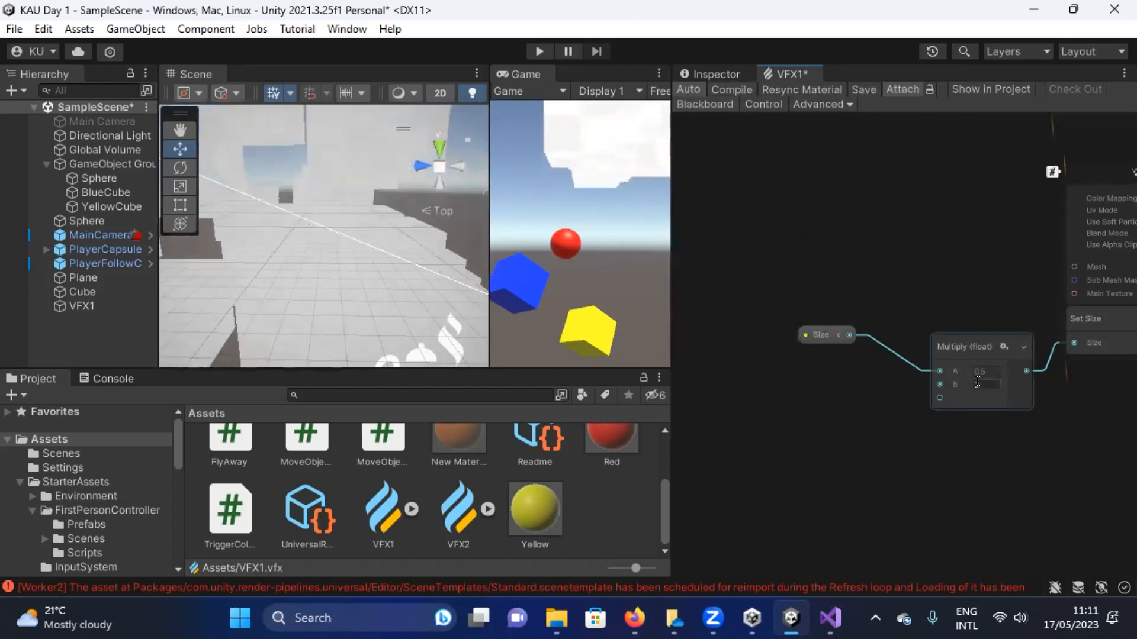
Create a Random Number operator linked to input B of the Multiply node.
text(2)
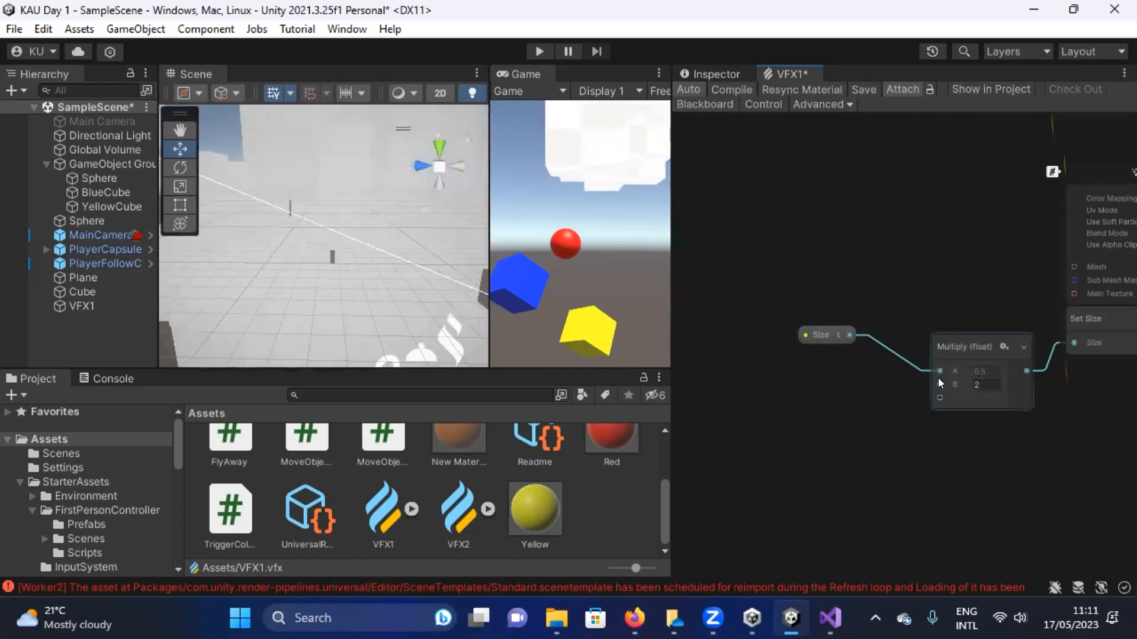
drag(937, 384, 829, 389)
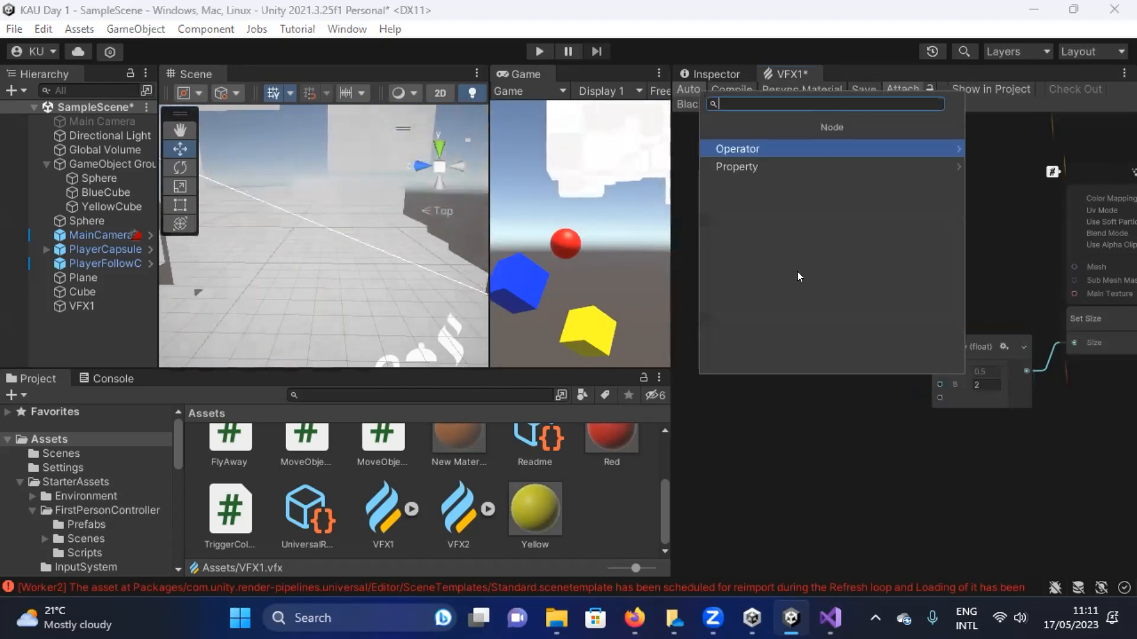
text(ra)
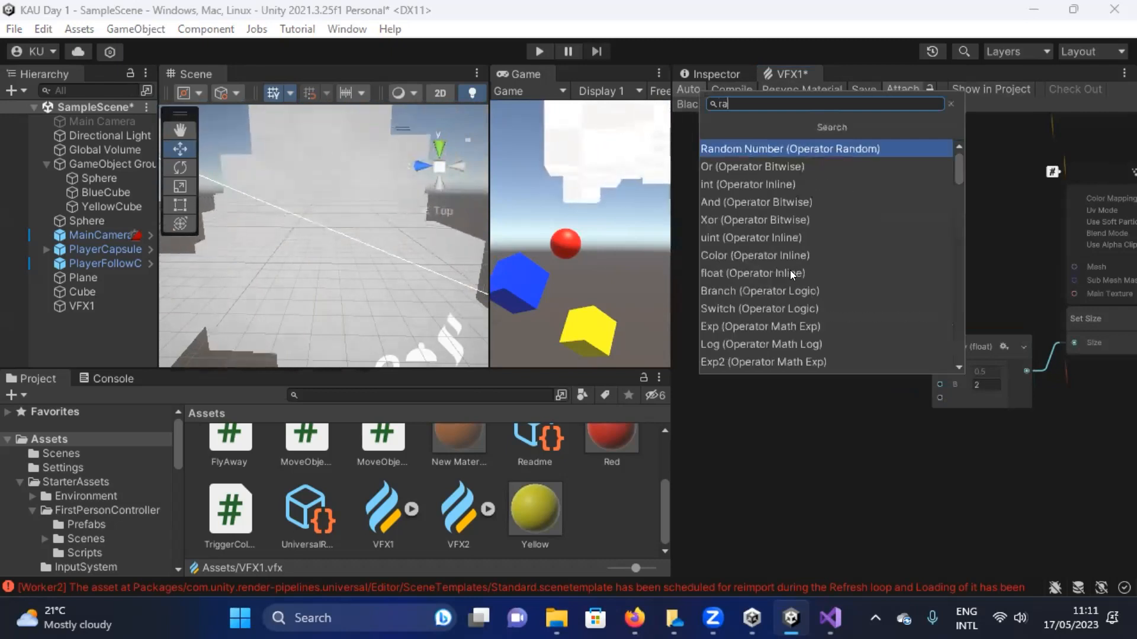
text(ndom)
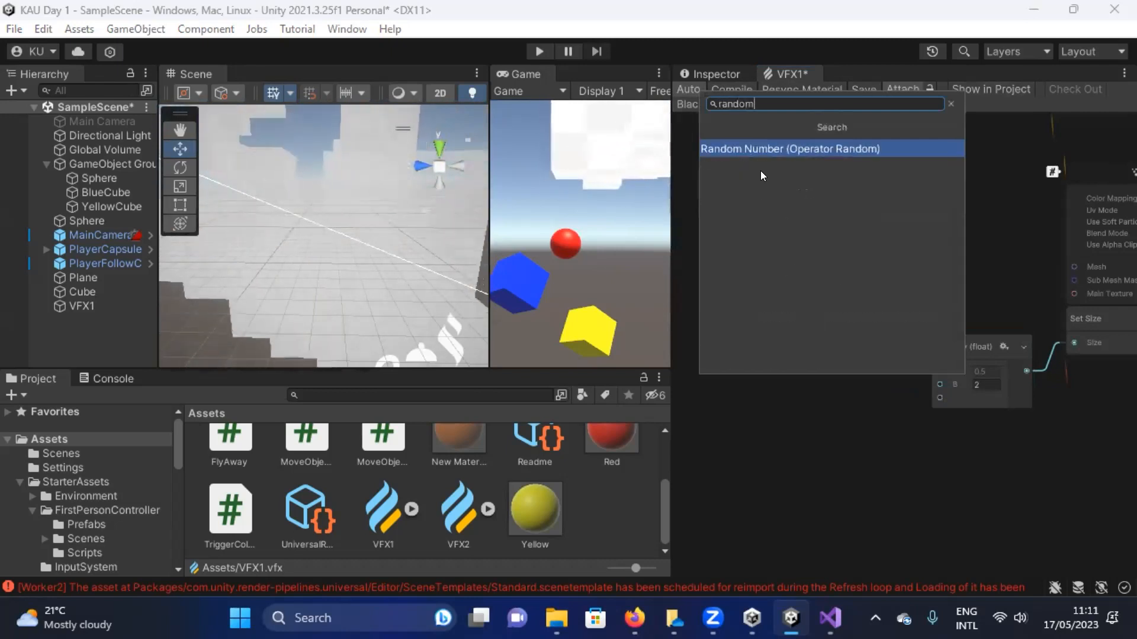
click(758, 148)
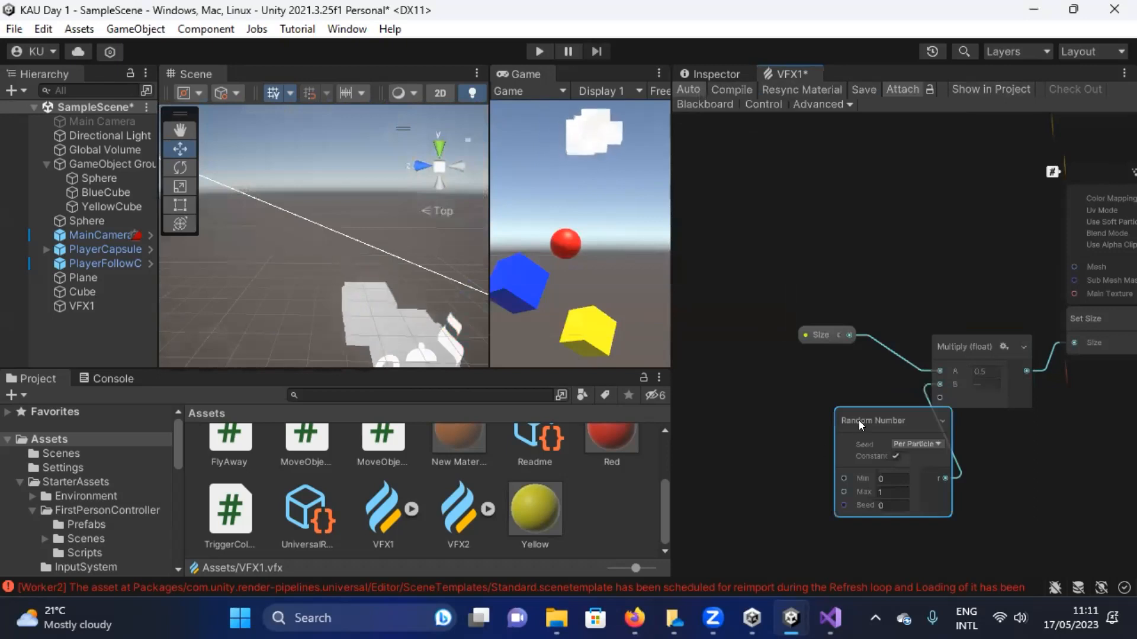
Arrange the graph with Random Number below the Size property node and Multiply slightly higher, level with the Set Size input.
drag(869, 417, 776, 387)
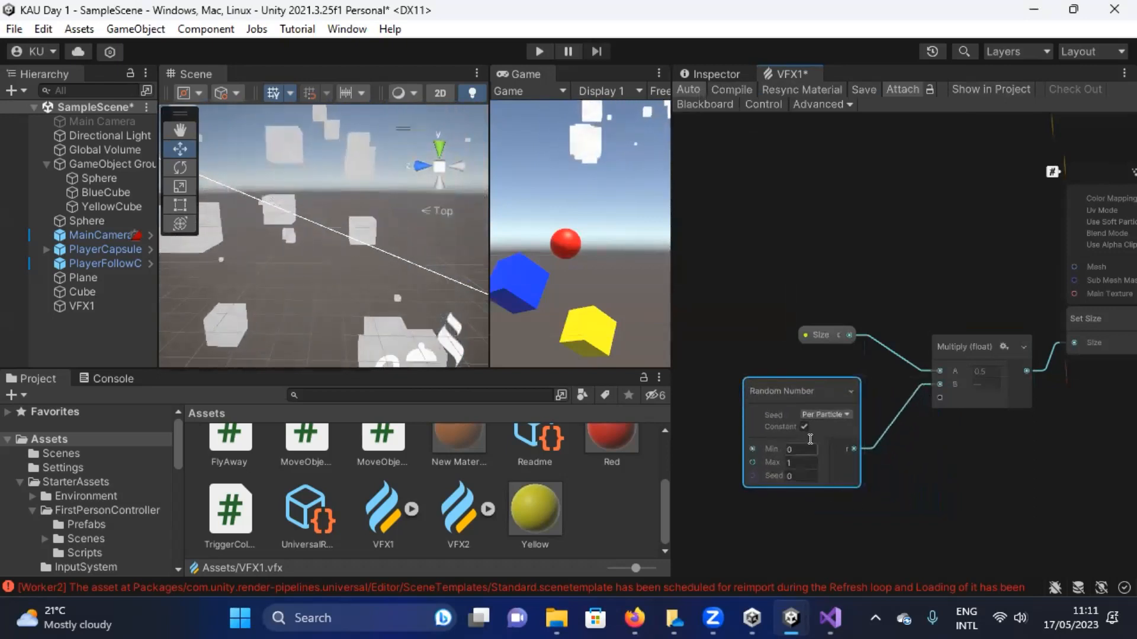
click(795, 448)
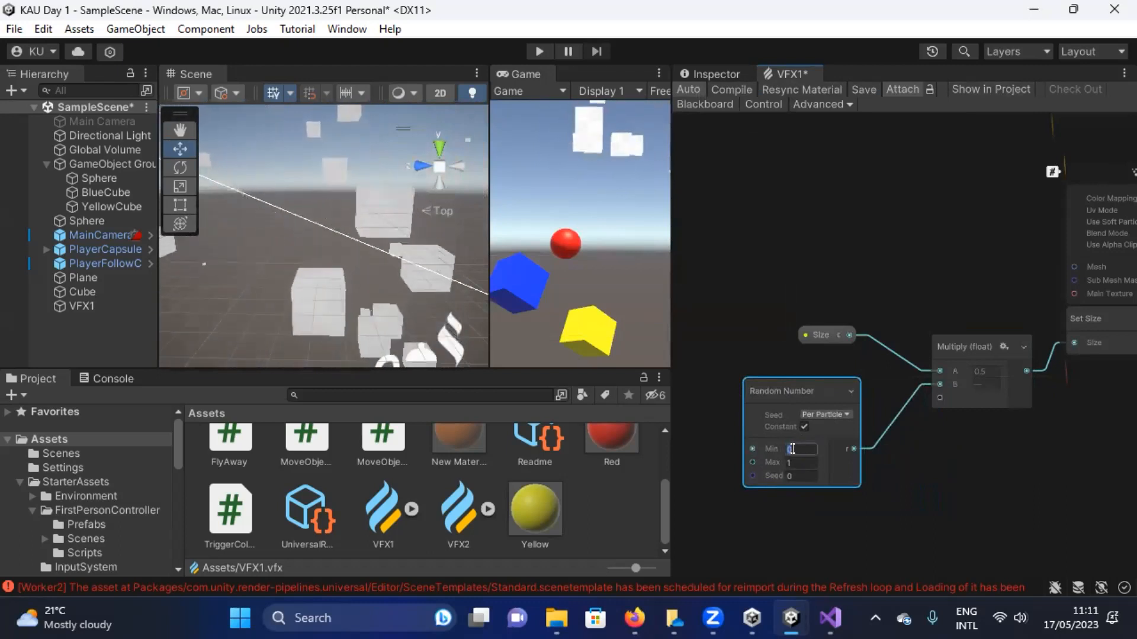
key(Tab)
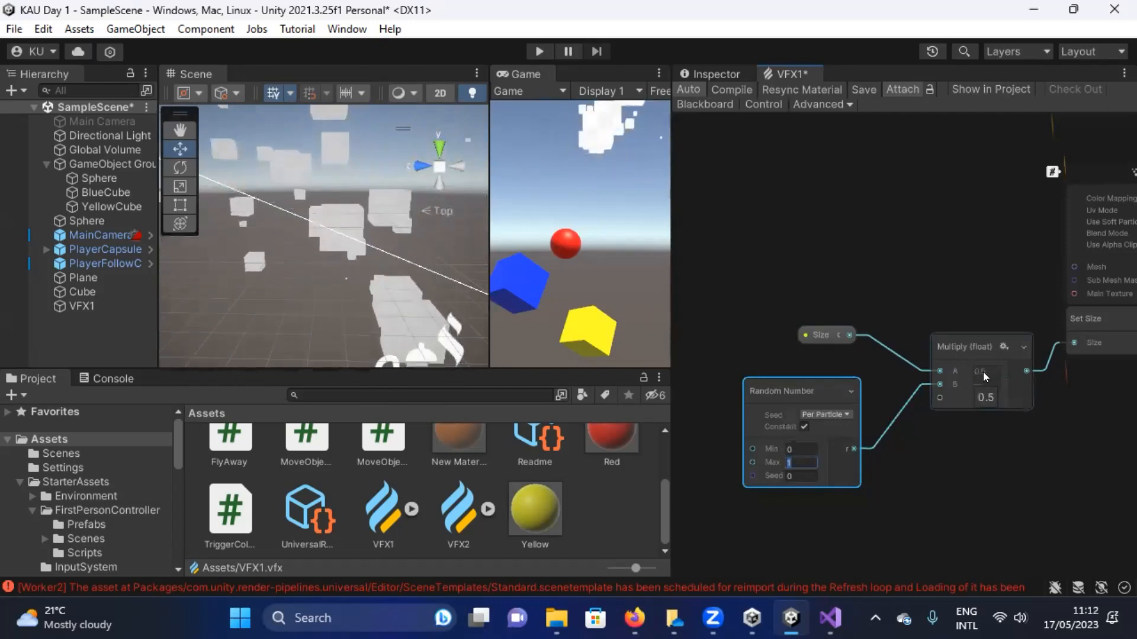
click(795, 450)
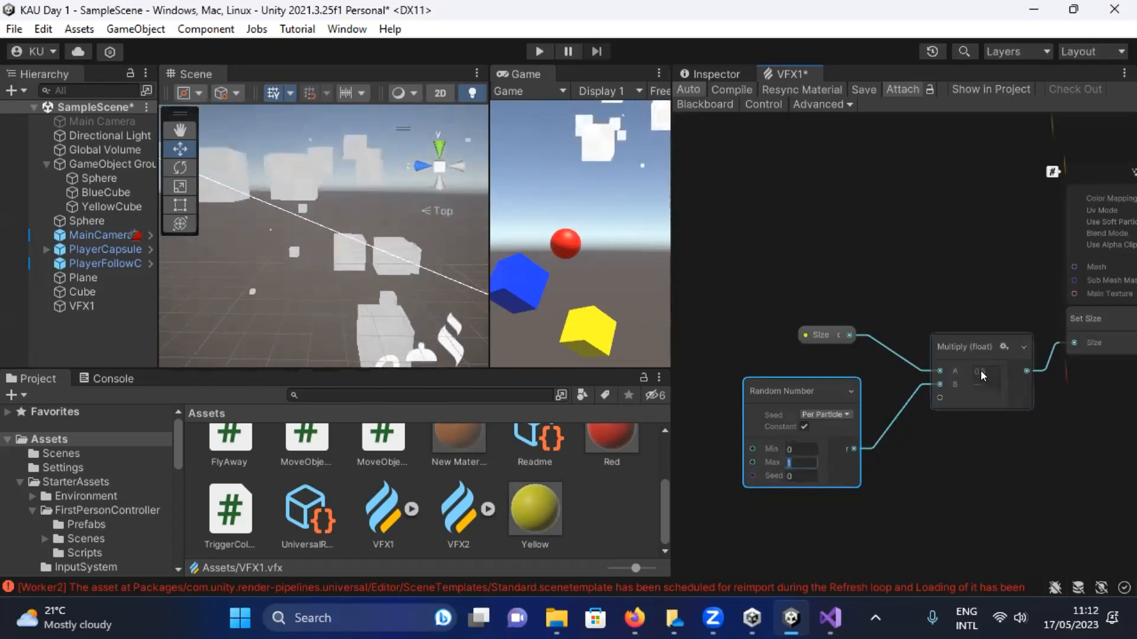
drag(826, 333, 800, 318)
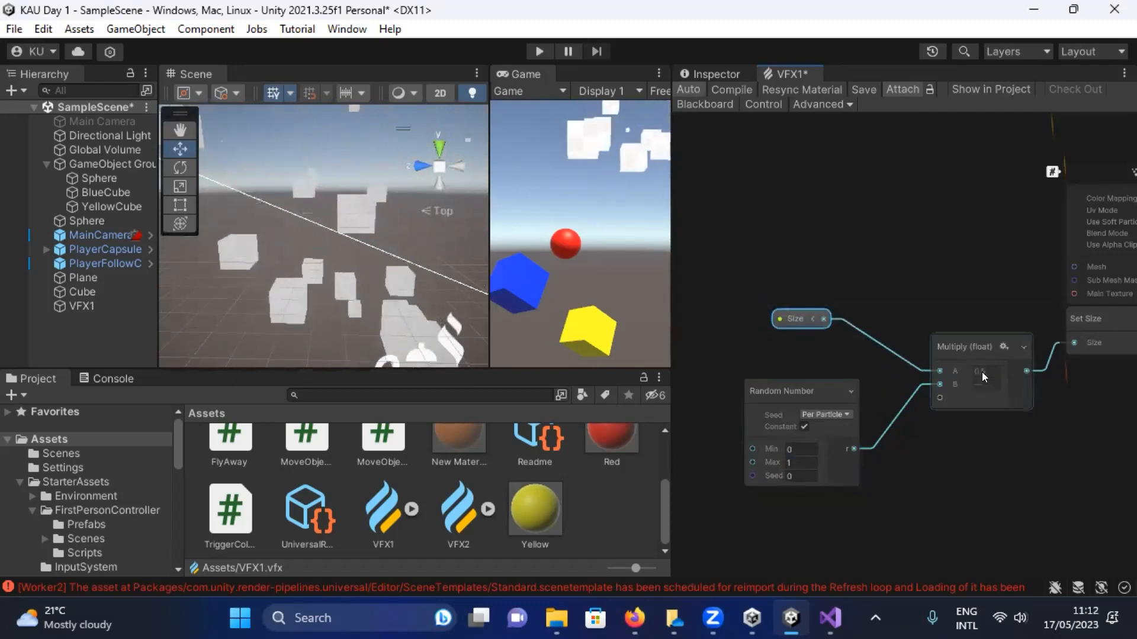
drag(969, 356, 946, 328)
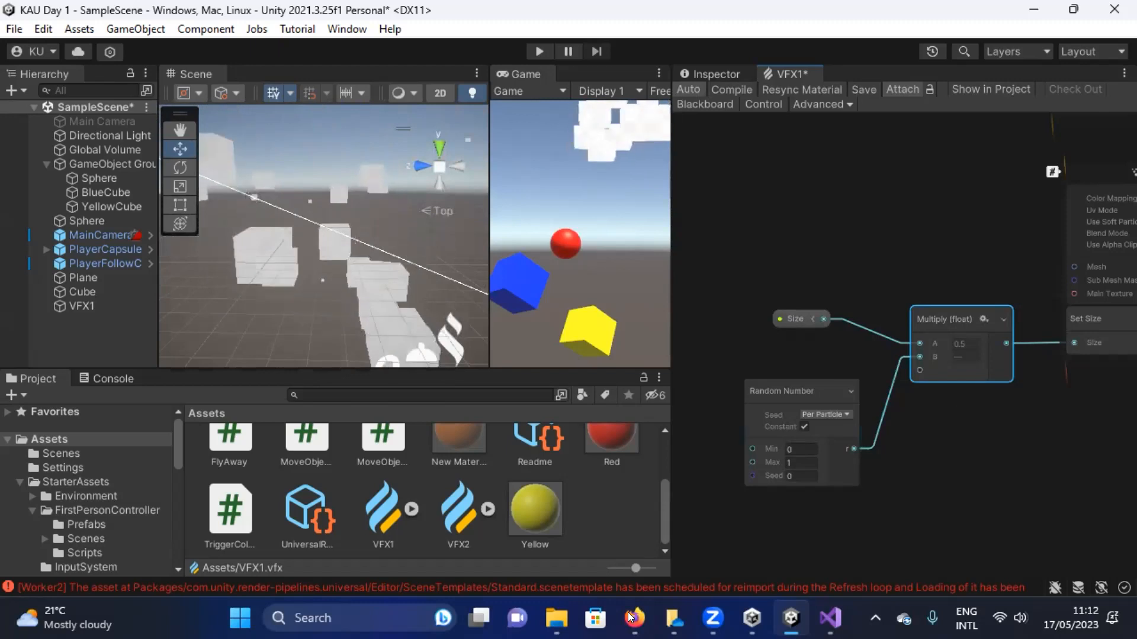
Switch to Firefox and search Google for "compute shader example".
click(351, 53)
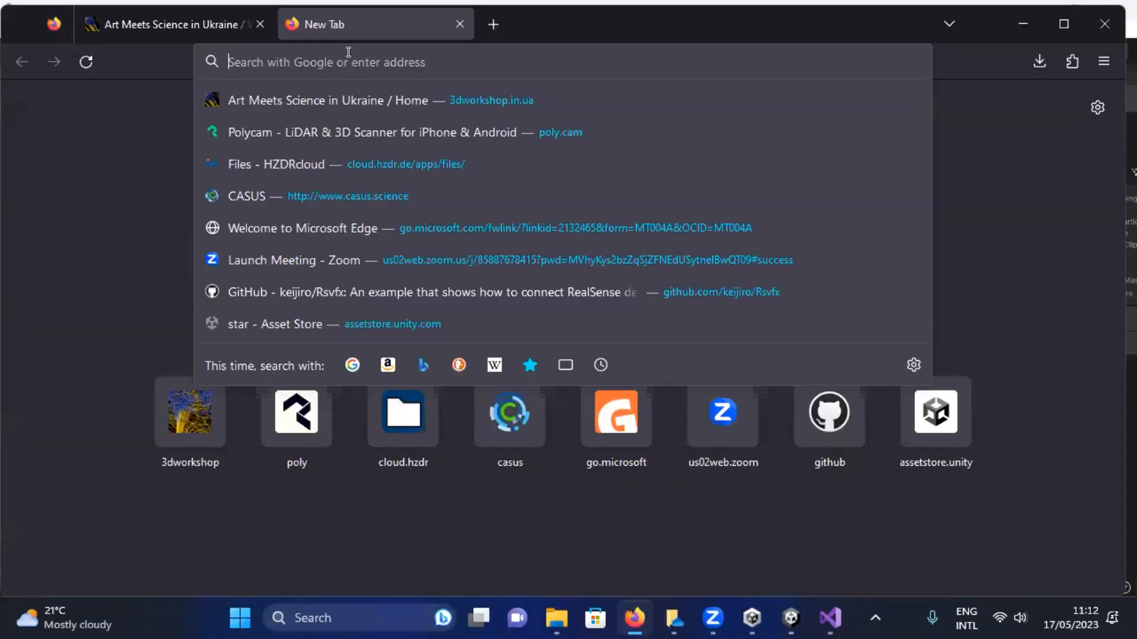
click(106, 121)
click(321, 290)
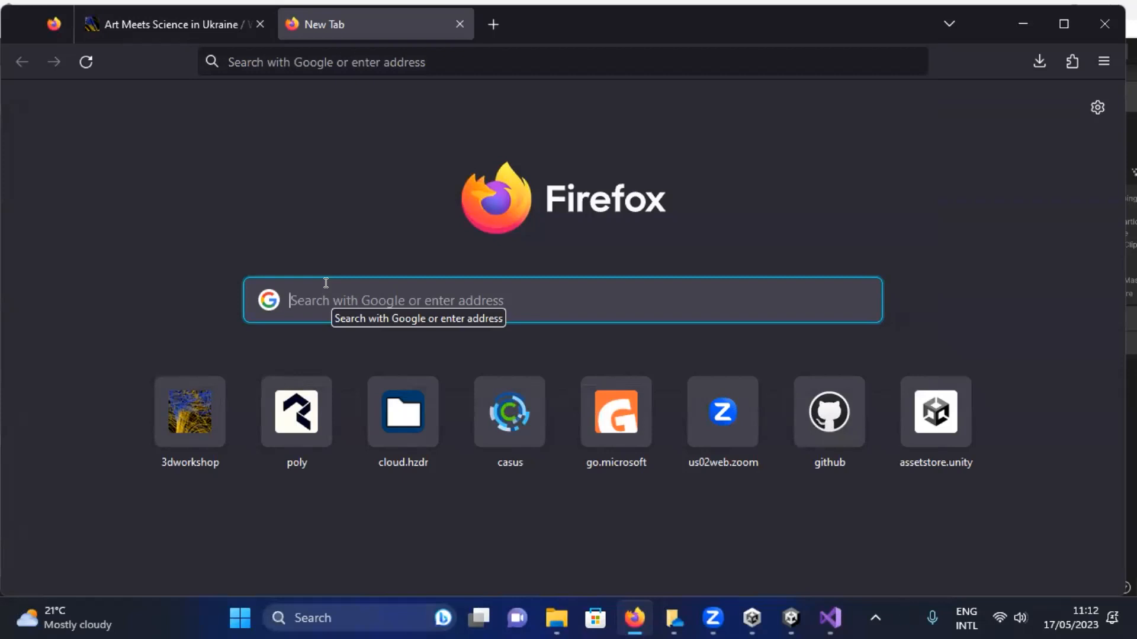
text(compute)
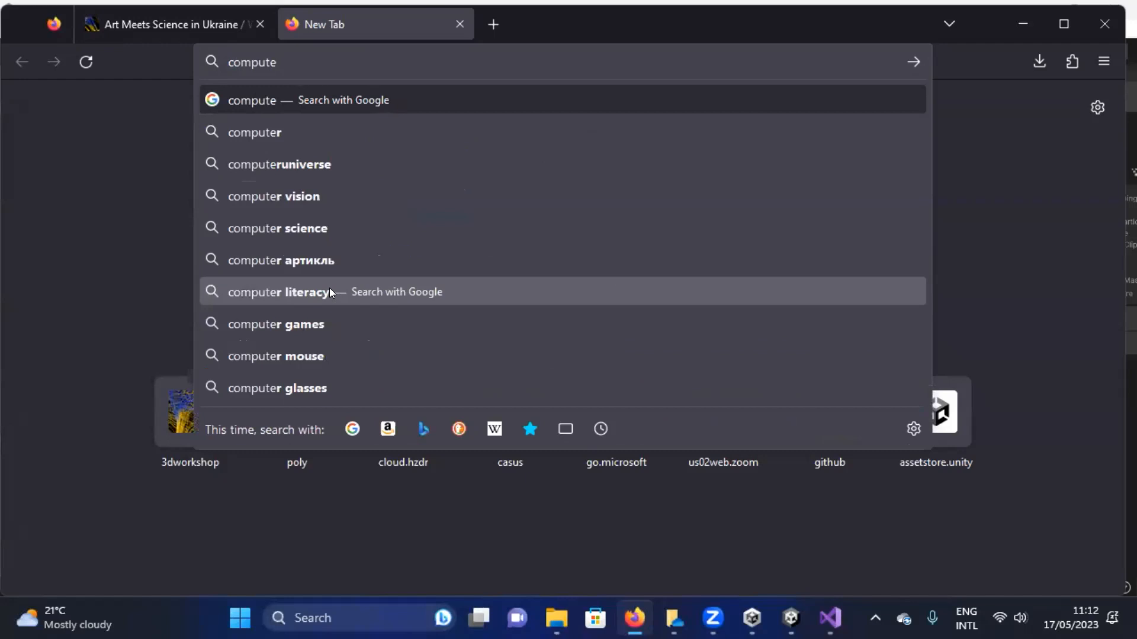
text( shader exa)
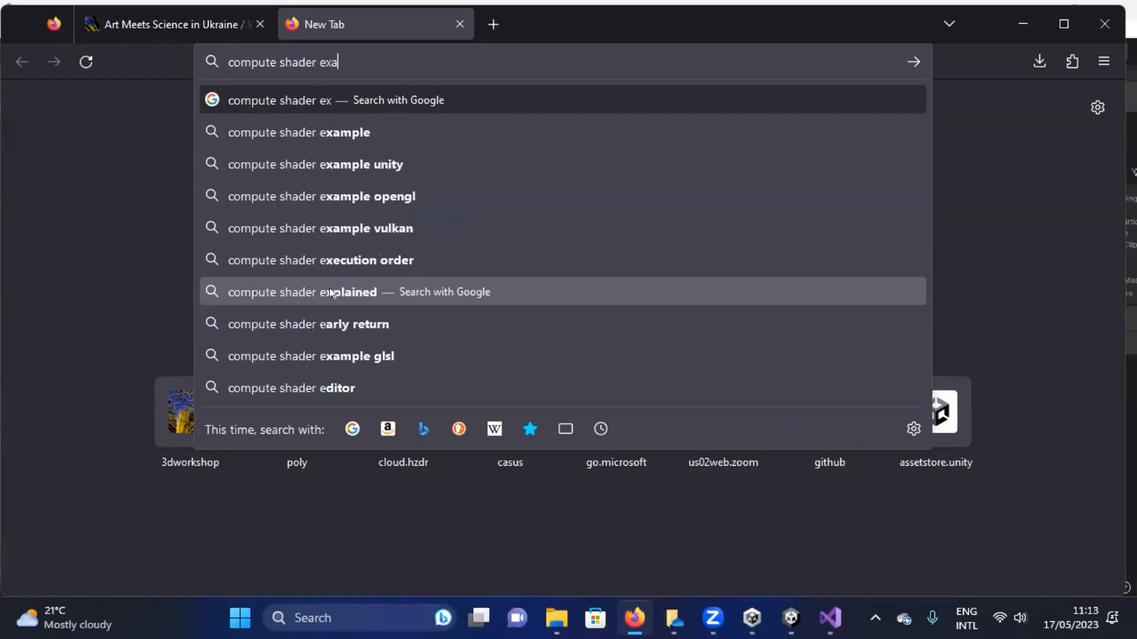
text(mple)
key(Return)
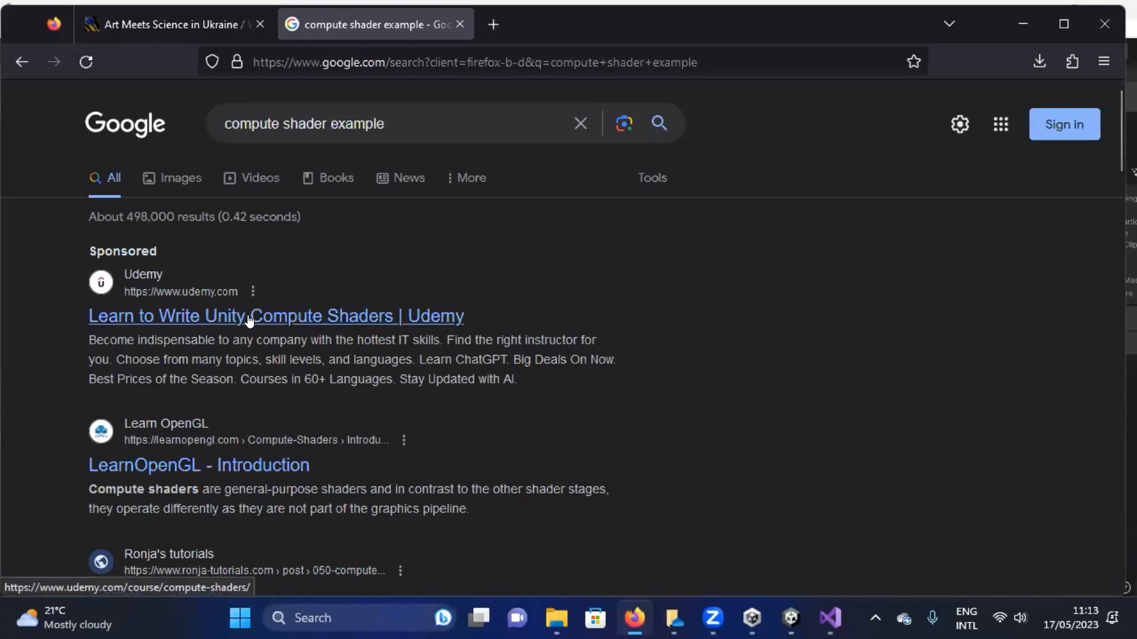
Open the Ronja's tutorials Compute Shader result in a new tab and go to its "A tiny bit more complex Compute Shader" section.
scroll(299, 300, down, 3)
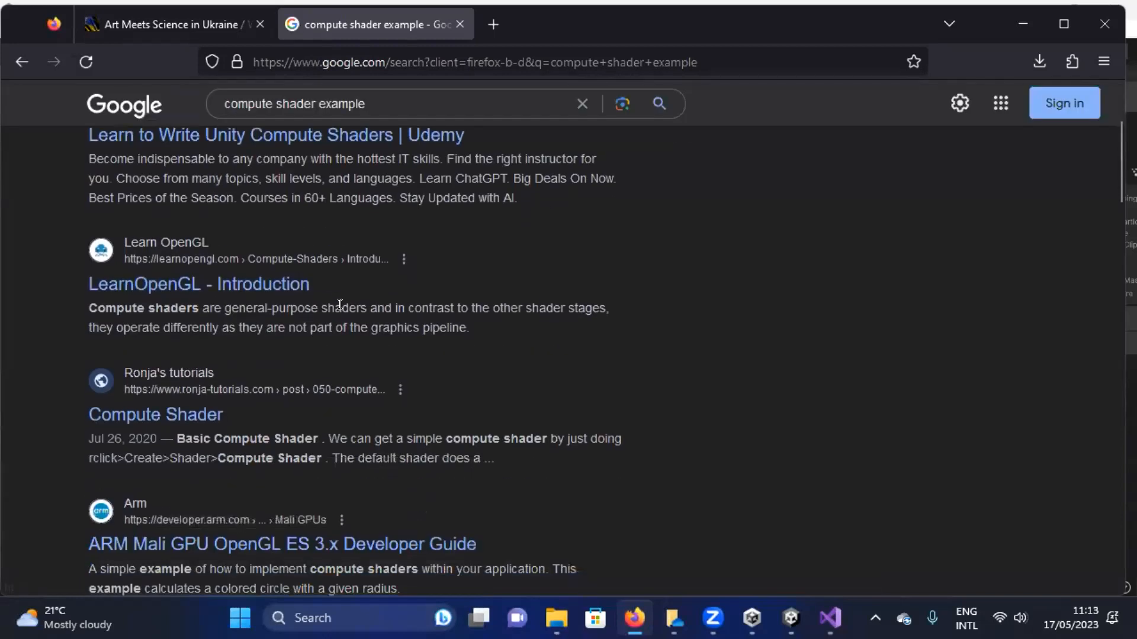
middle_click(205, 417)
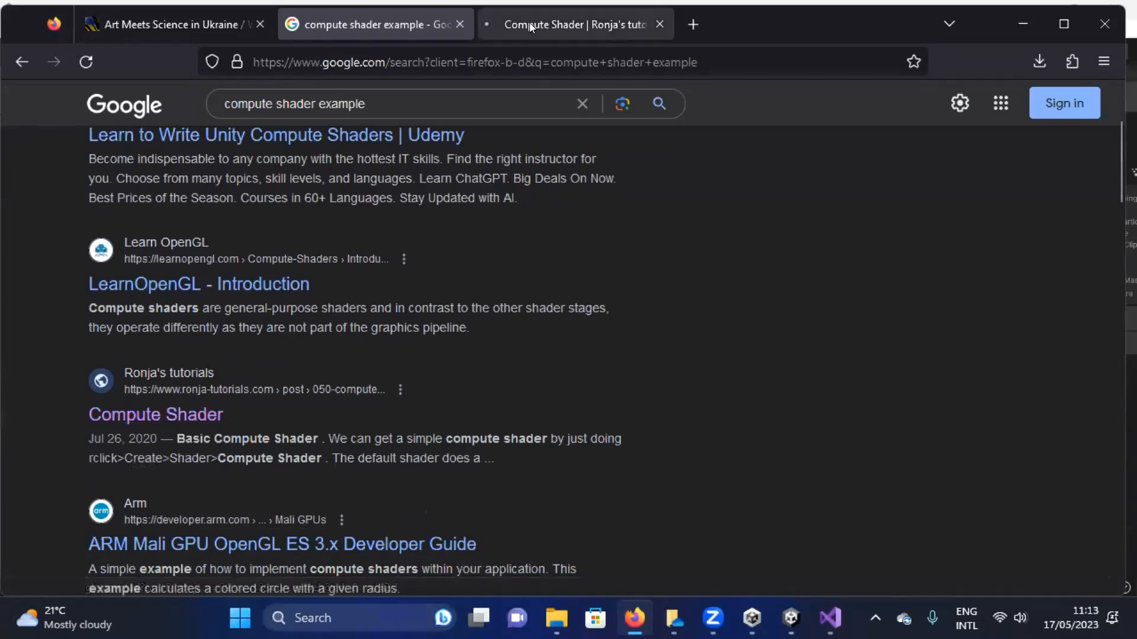
click(529, 23)
scroll(375, 322, down, 8)
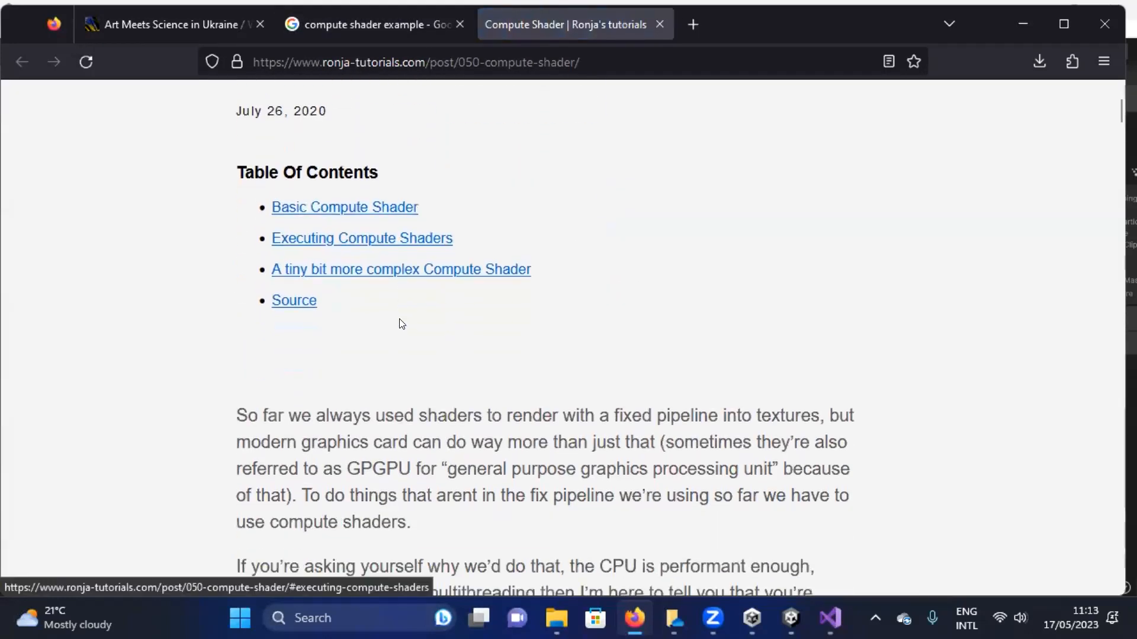
scroll(424, 321, up, 5)
click(457, 270)
Examine the section's Spheres shader code and example image, close the tutorial and switch back to Unity.
scroll(527, 311, down, 3)
scroll(528, 313, down, 10)
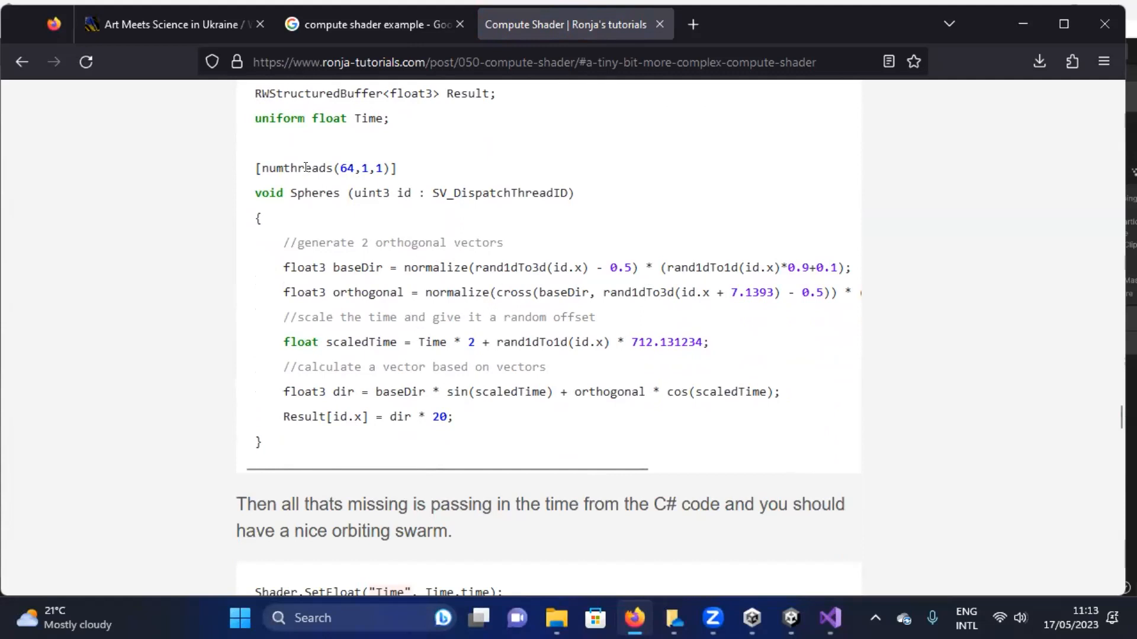
scroll(391, 180, up, 2)
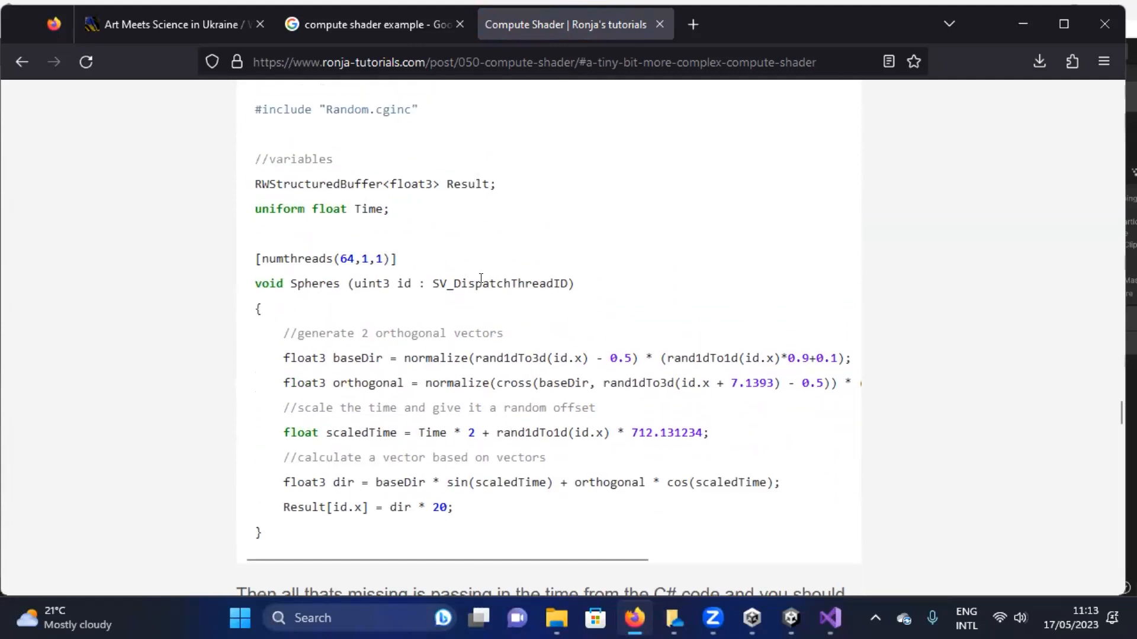
scroll(533, 325, down, 2)
scroll(606, 376, down, 5)
scroll(639, 396, down, 5)
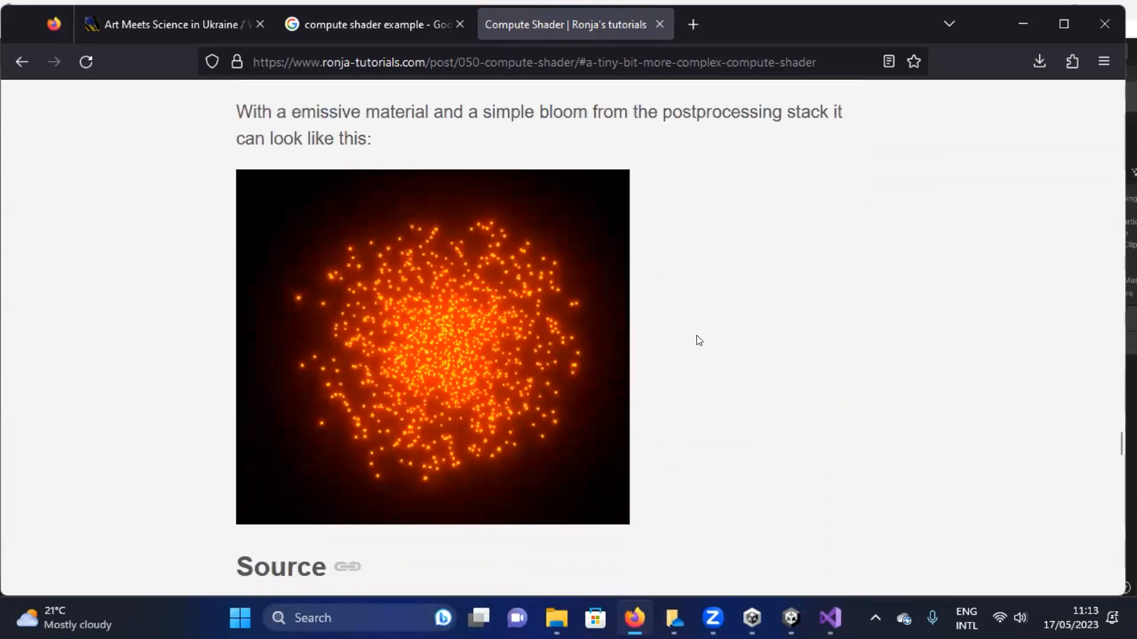
scroll(683, 322, up, 6)
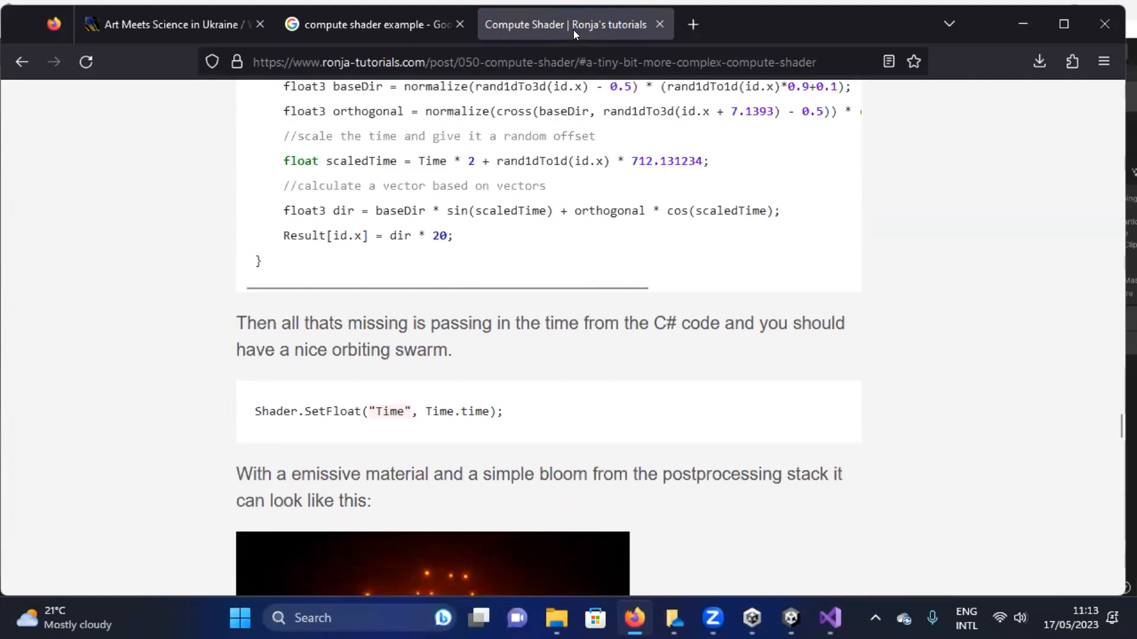
middle_click(573, 30)
click(791, 618)
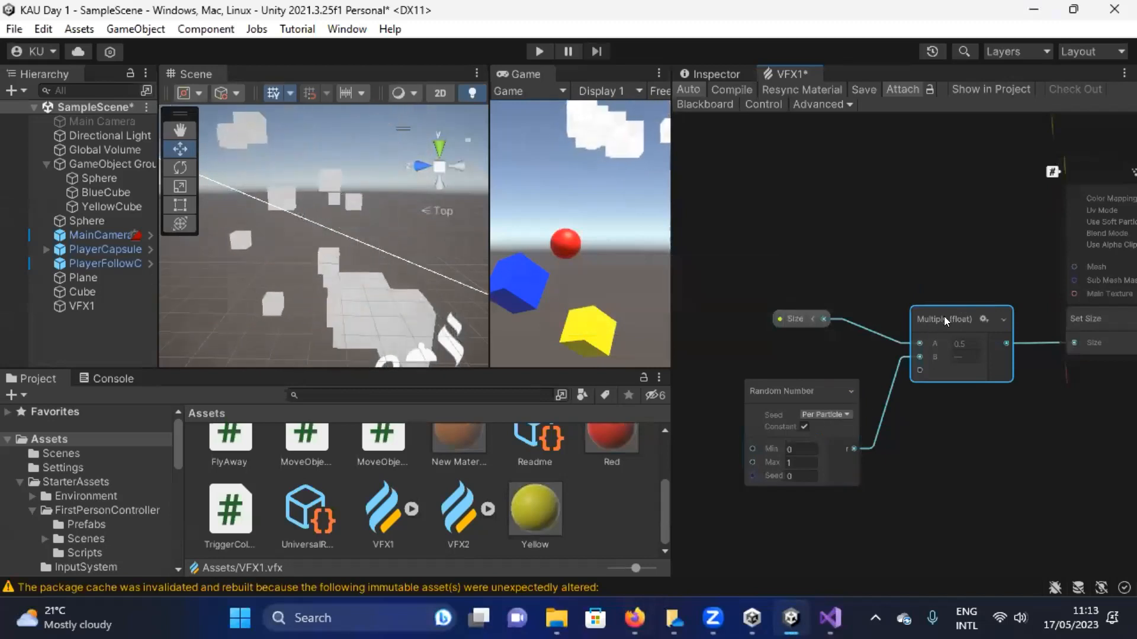
Reposition the Random Number, Size and Multiply nodes to leave free space between Multiply and the Set Size block.
right_click(854, 200)
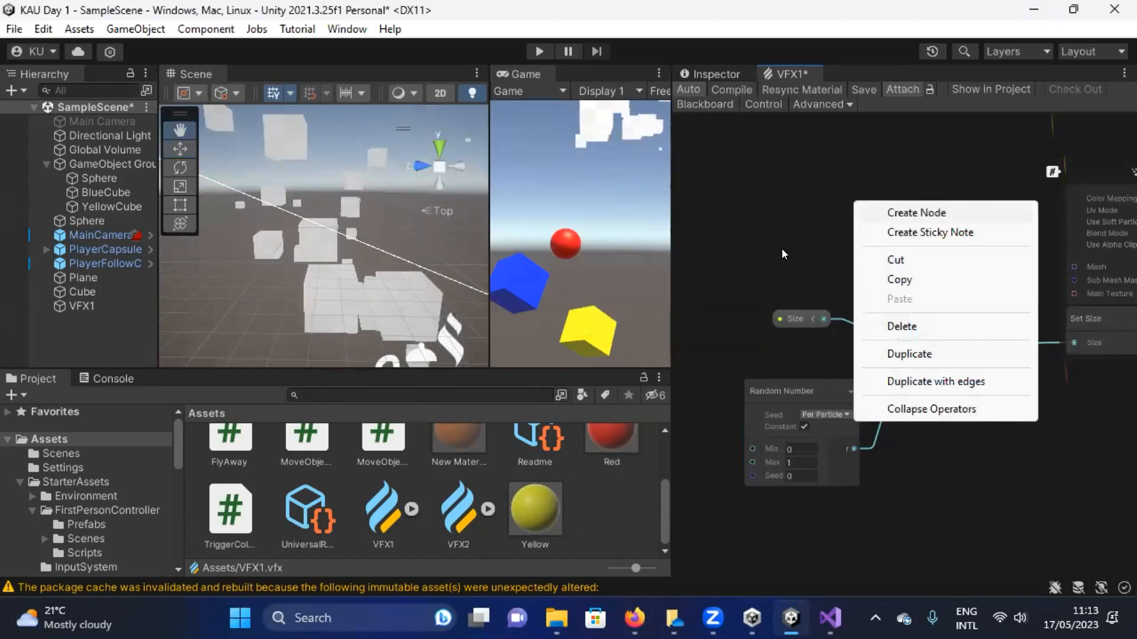
click(902, 349)
click(783, 388)
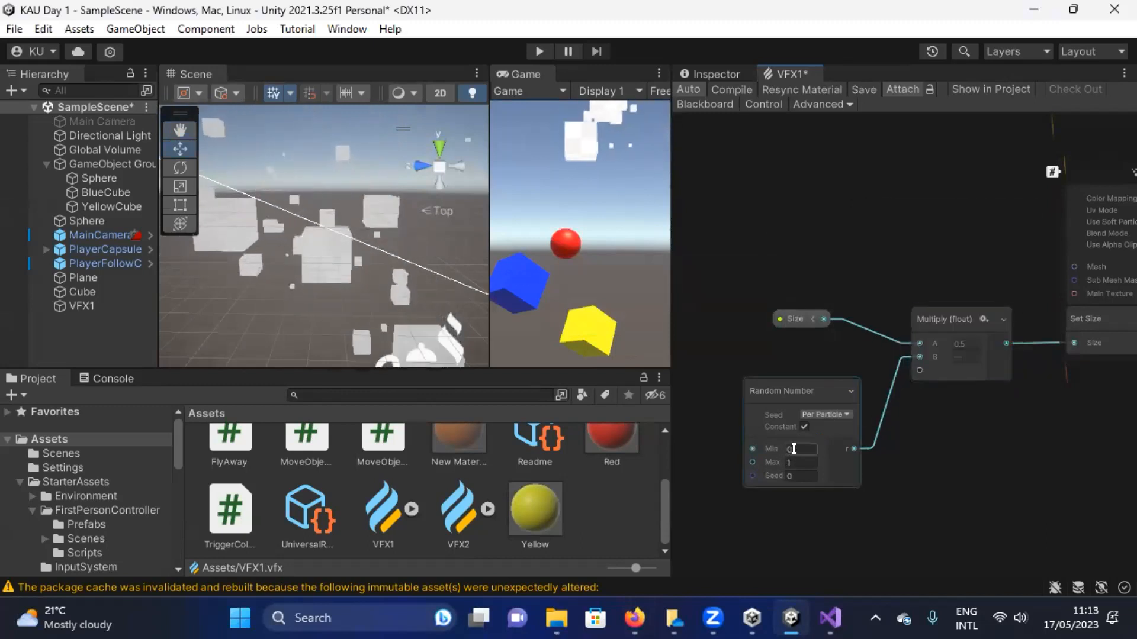
mouse_move(782, 387)
mouse_down()
mouse_move(739, 388)
mouse_move(802, 398)
mouse_up()
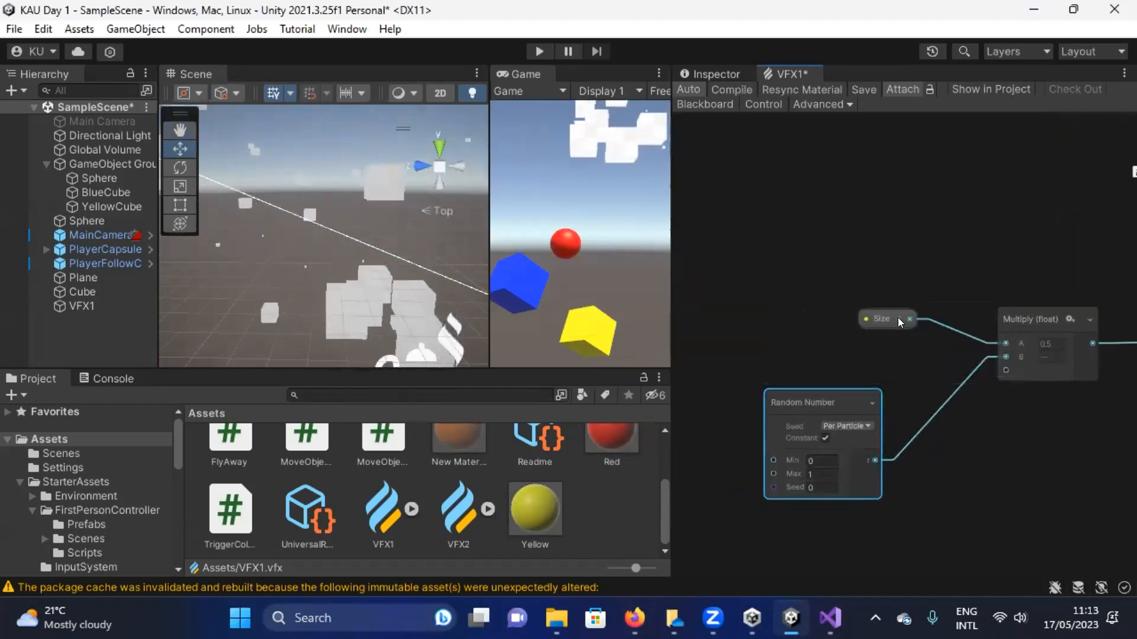
drag(881, 316, 804, 300)
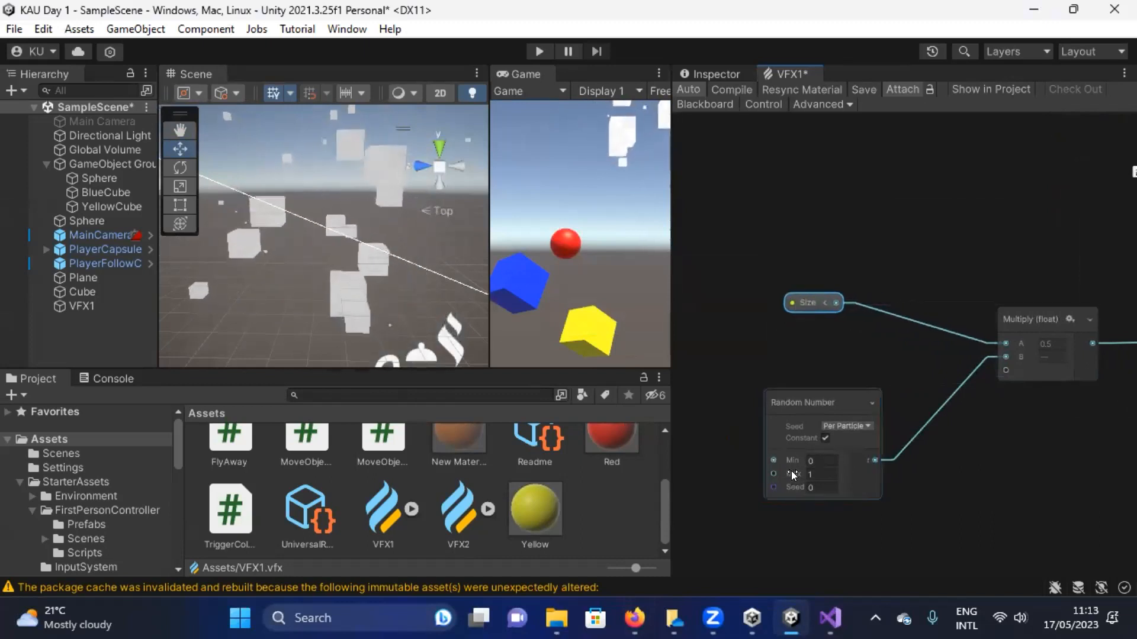
drag(1023, 314, 932, 313)
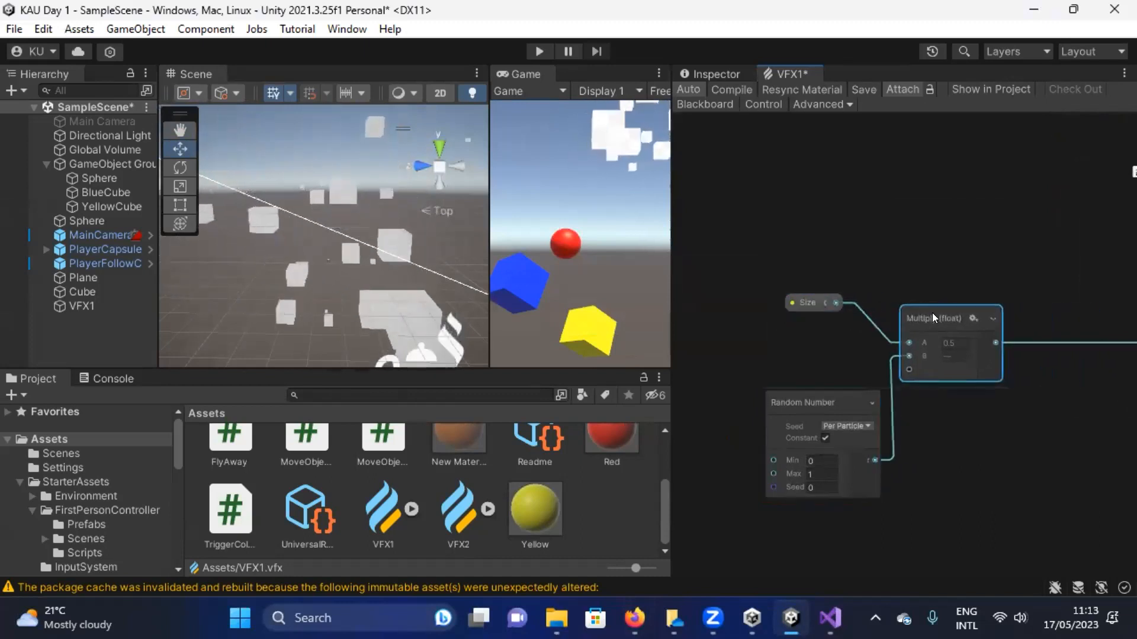
Create an Add operator node above the link between the Multiply node and the Set Size block.
middle_drag(1042, 298, 969, 275)
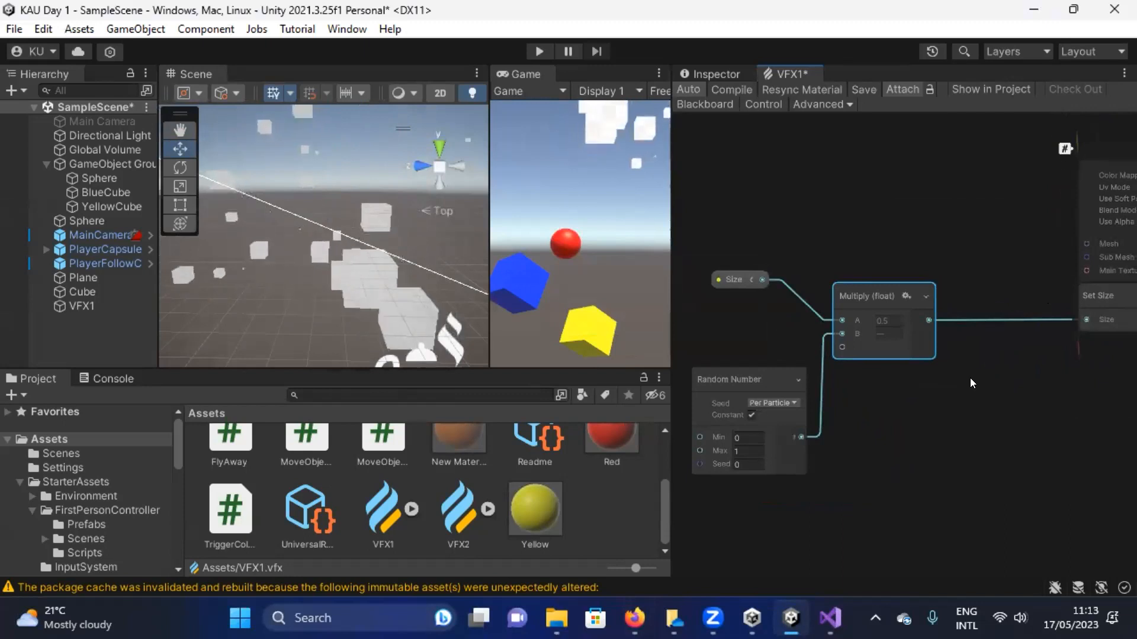
right_click(928, 208)
click(983, 225)
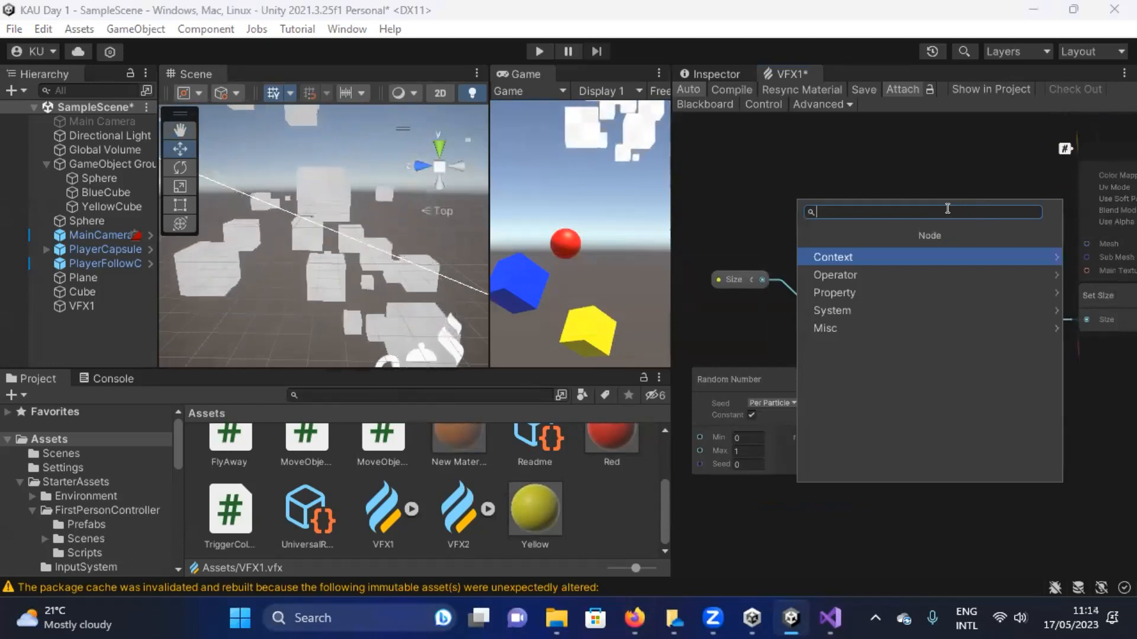
text(add)
click(900, 256)
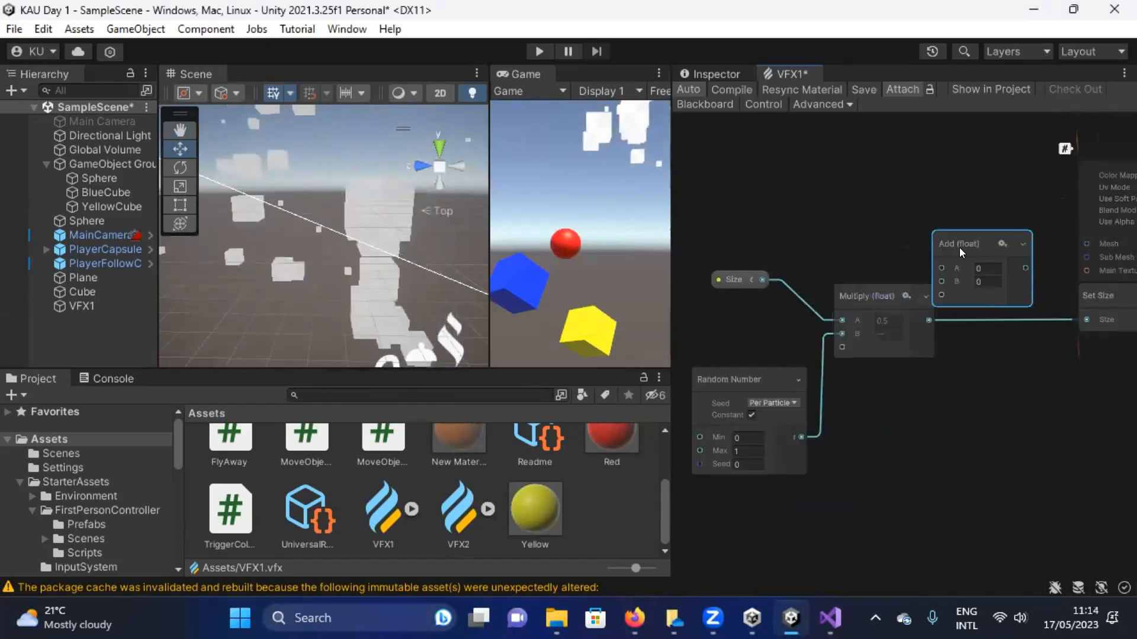
Reroute the Multiply output from Set Size to input A of the Add node and set its B value to 0.1.
click(1051, 315)
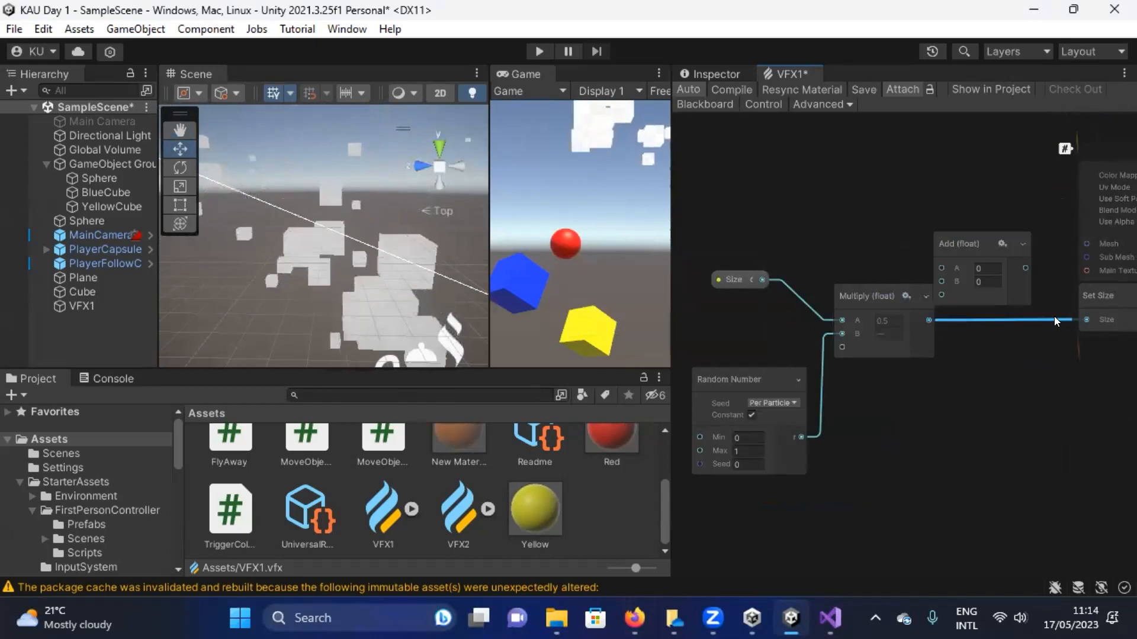
drag(1057, 319, 940, 268)
click(987, 277)
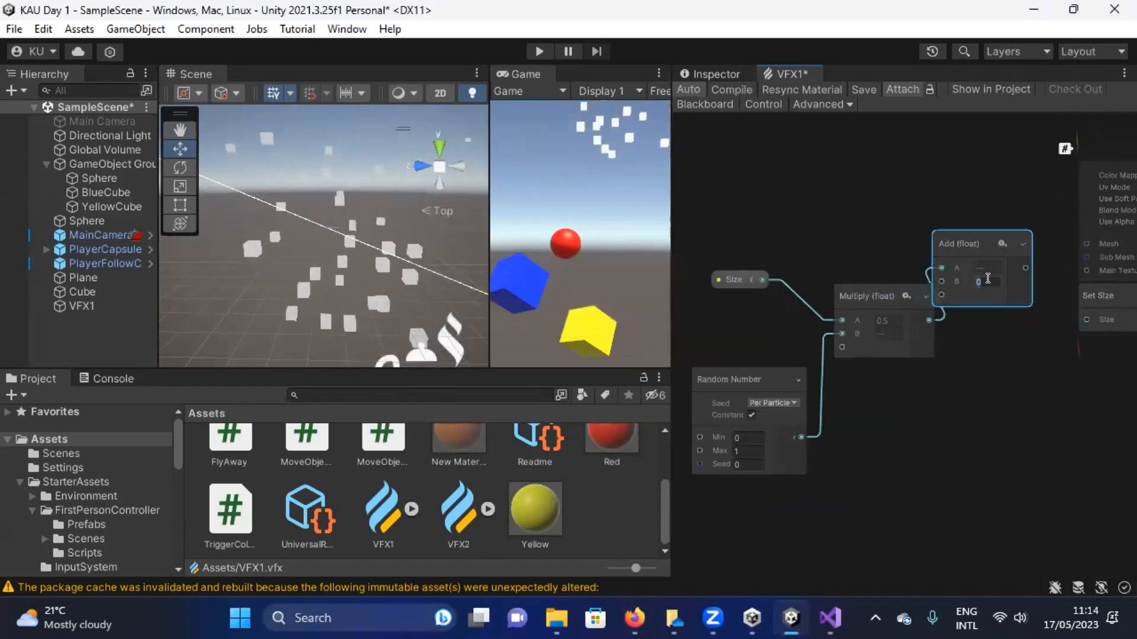
text(0.1)
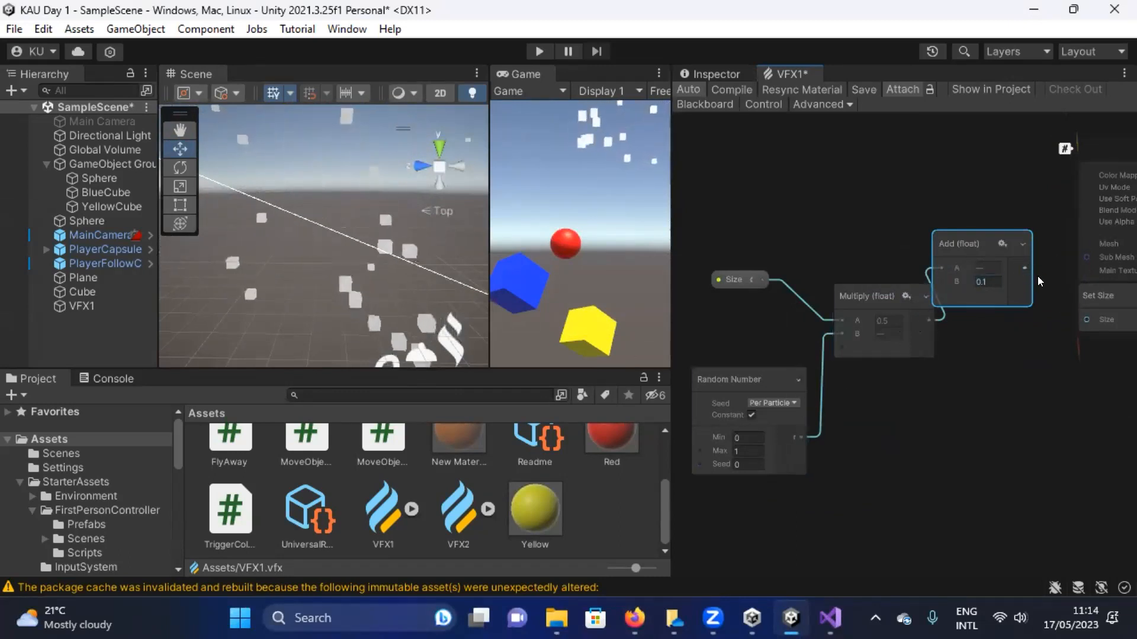
Connect the Add node's output to the Size input of Set Size and move the Add node below the Multiply node.
drag(1027, 268, 1019, 320)
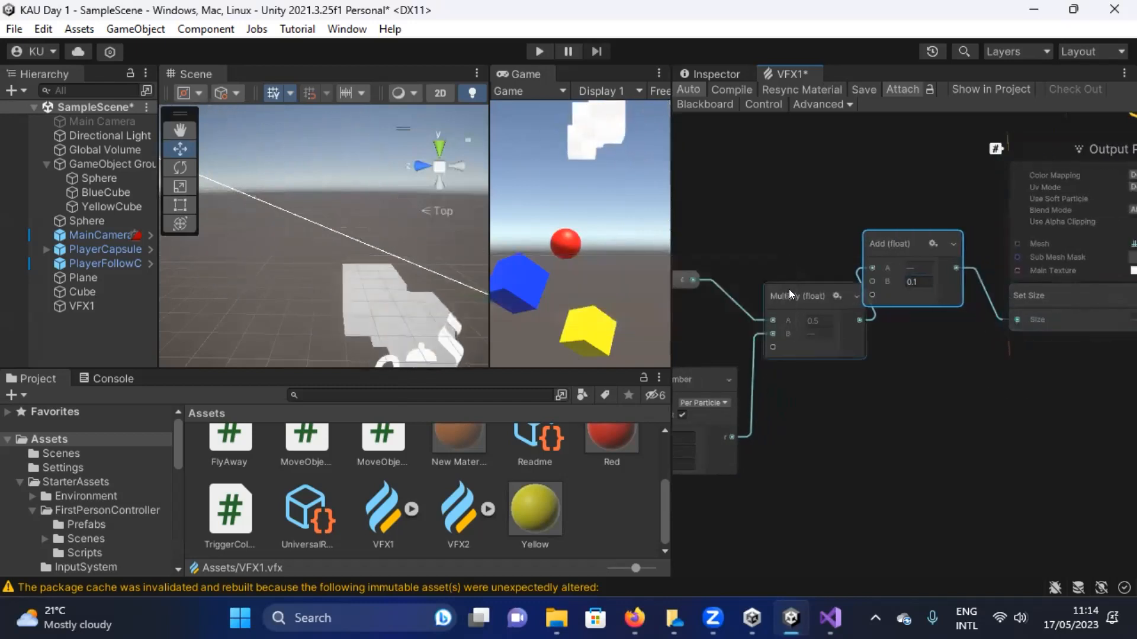
drag(913, 243, 927, 403)
scroll(813, 413, down, 3)
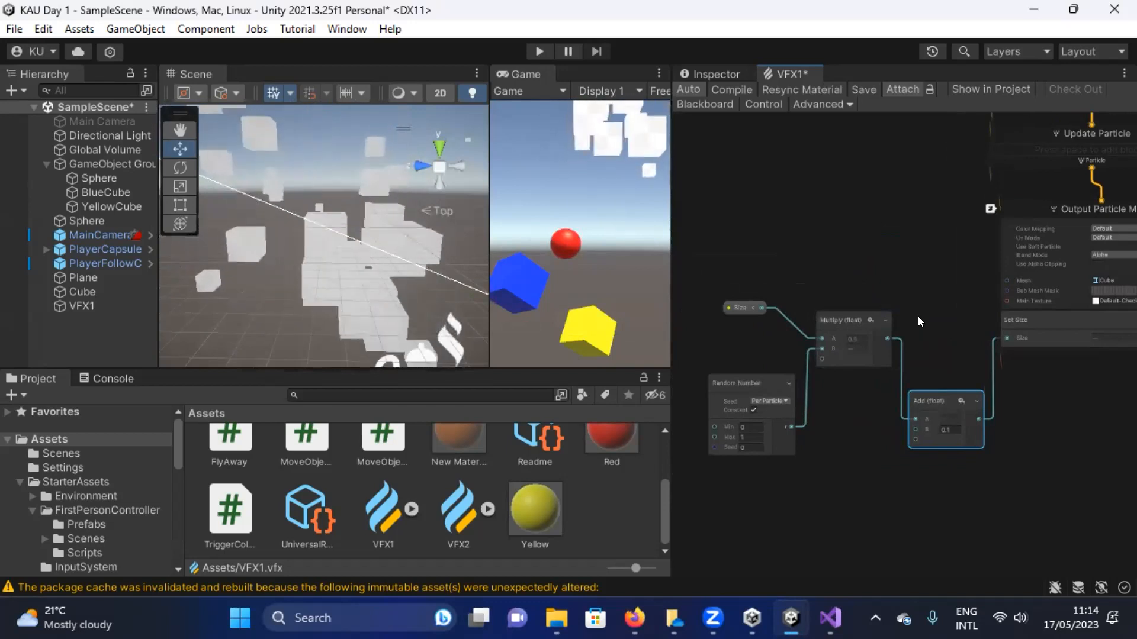
scroll(916, 316, down, 5)
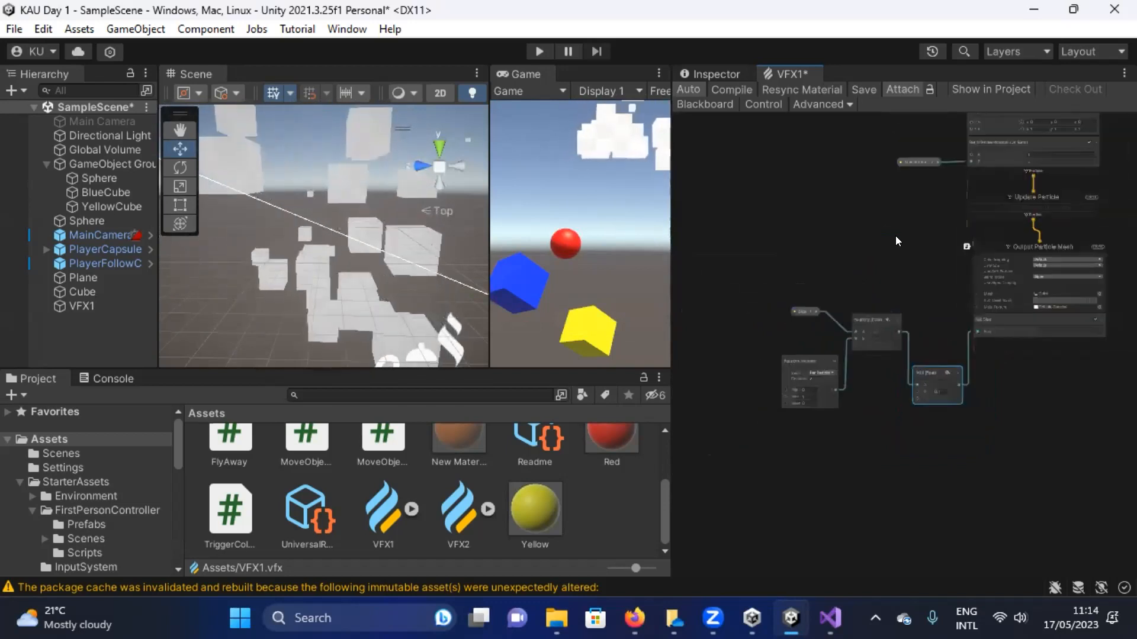
Disable the Set Velocity Random (Per-component) block in the Initialize Particle context.
middle_drag(843, 298, 847, 300)
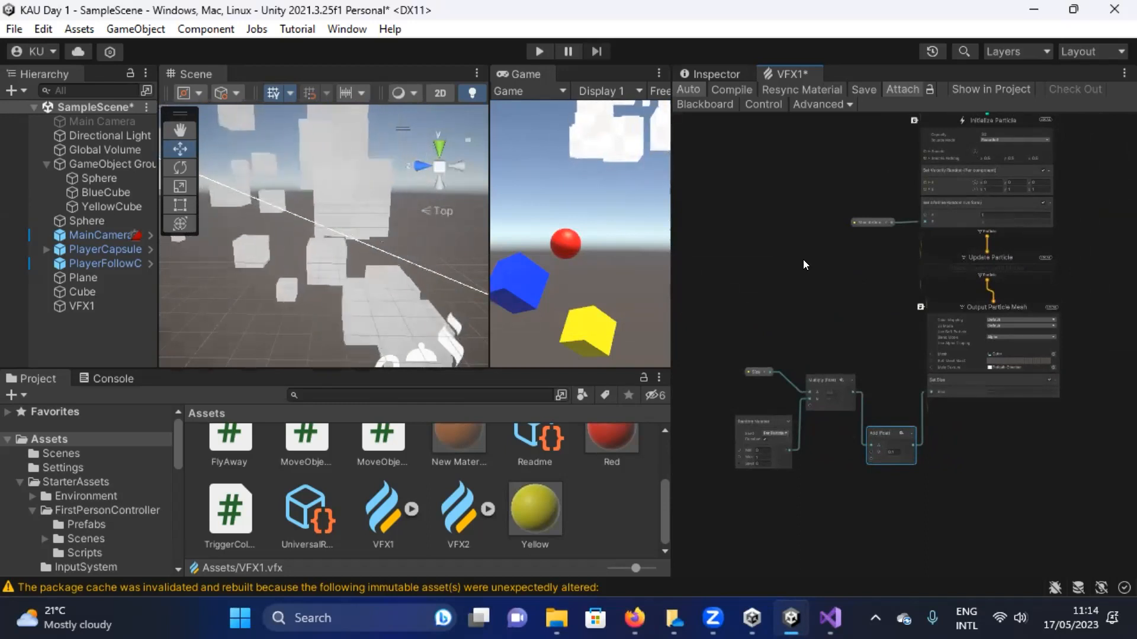
middle_drag(803, 244, 810, 317)
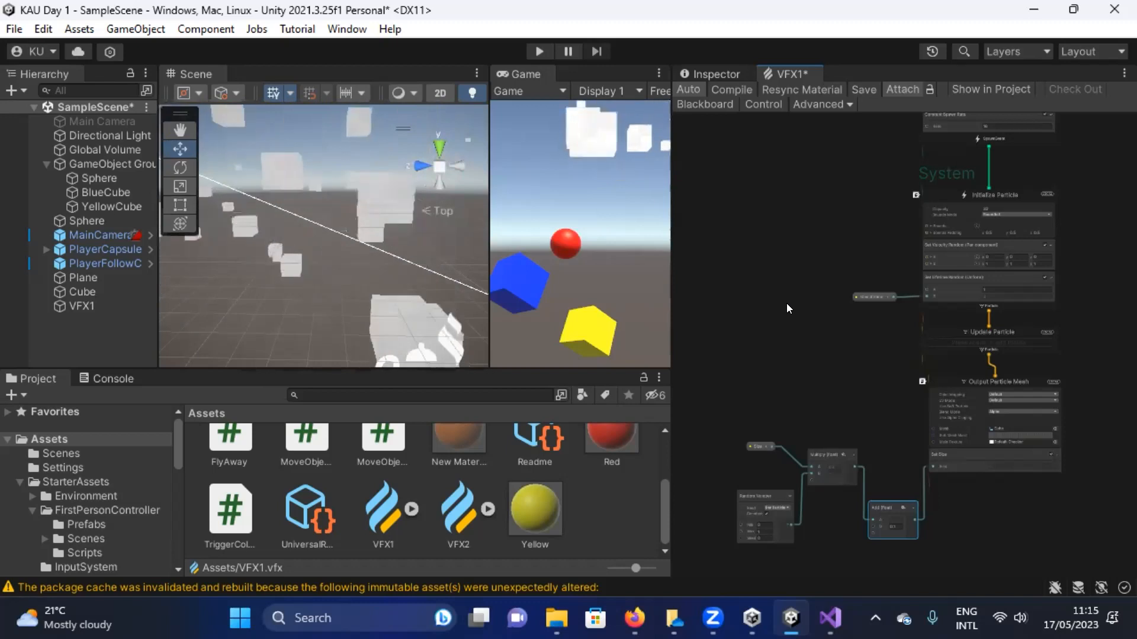
middle_drag(861, 207, 861, 285)
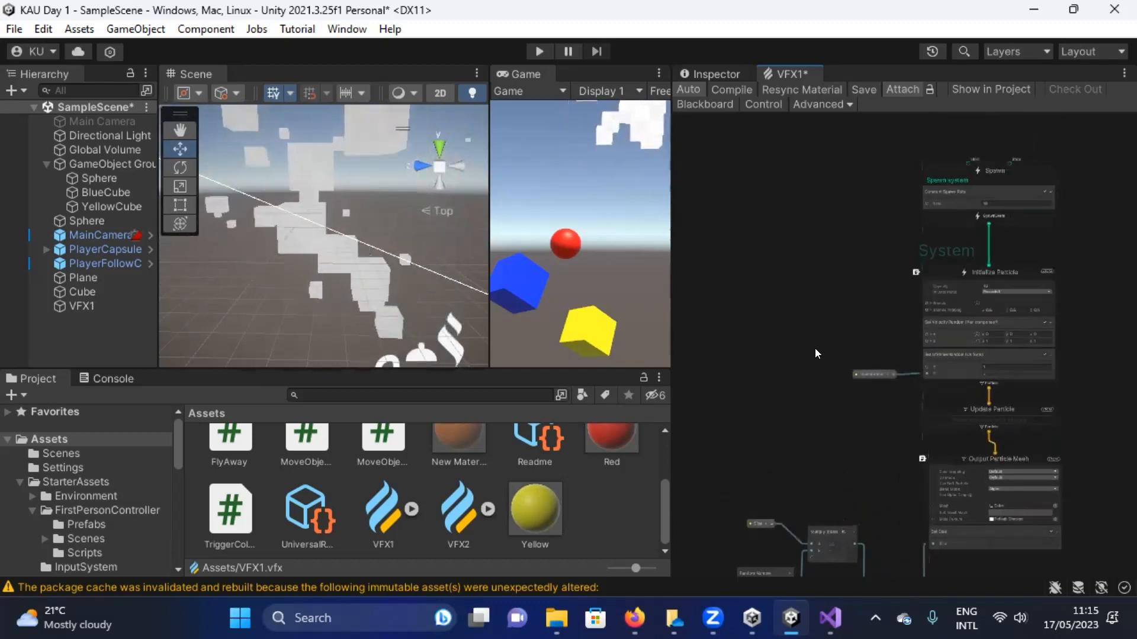
scroll(819, 307, up, 3)
middle_drag(883, 287, 811, 259)
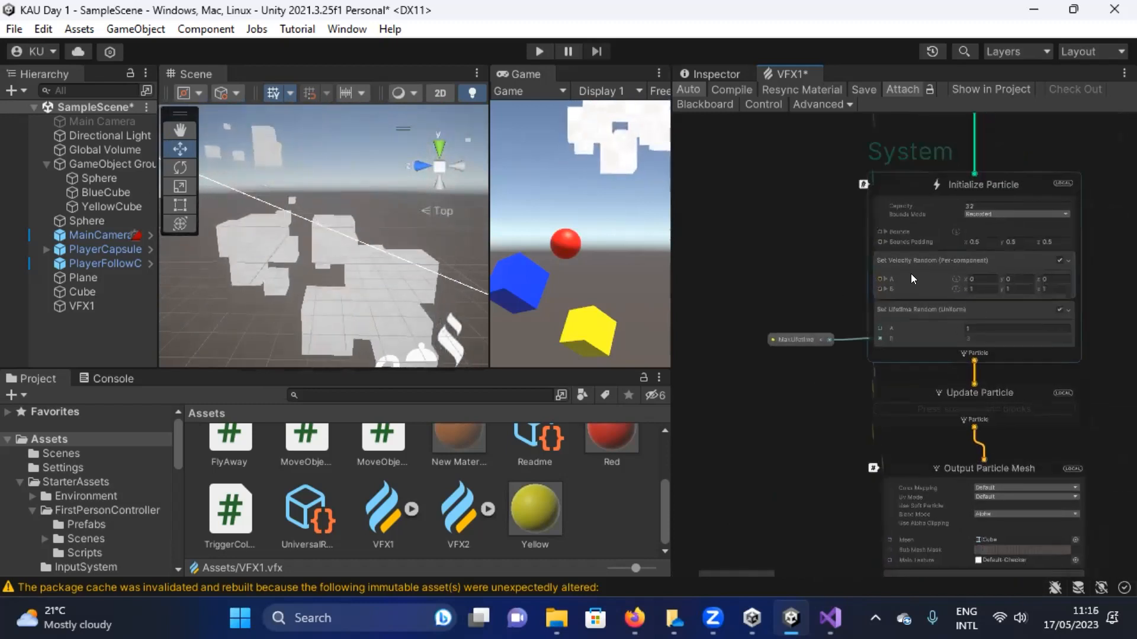
click(1058, 260)
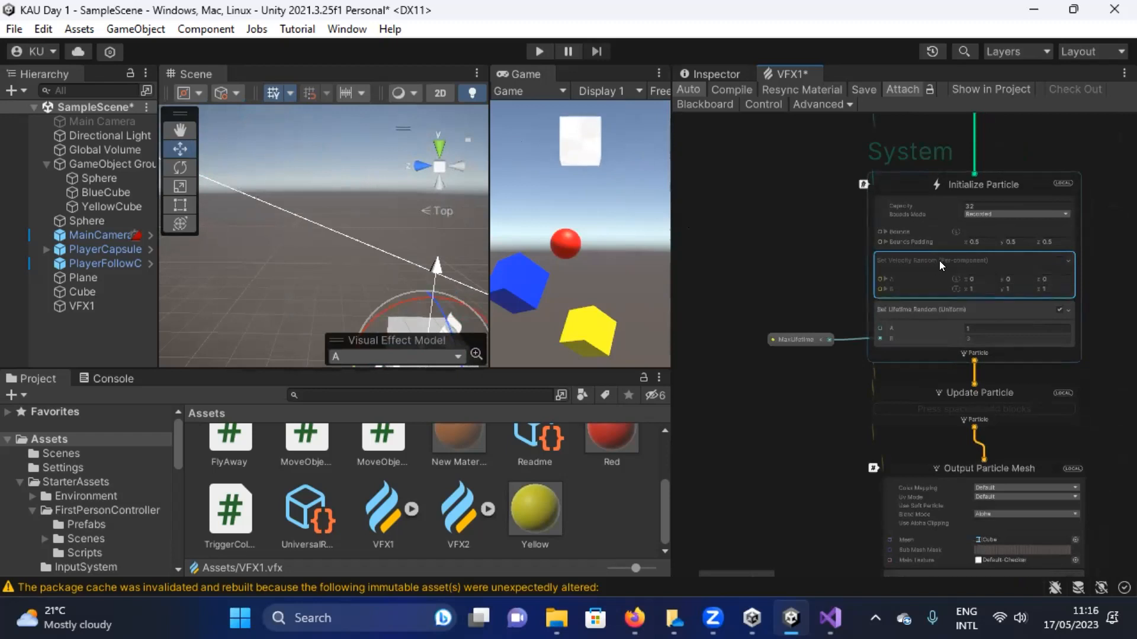
key(space)
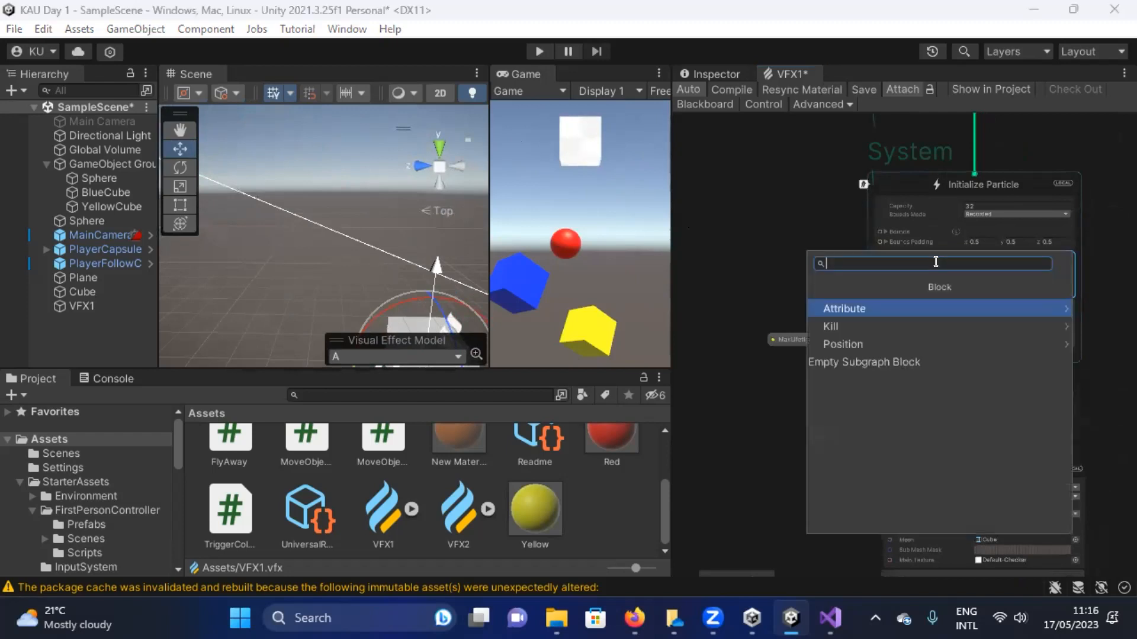
click(798, 213)
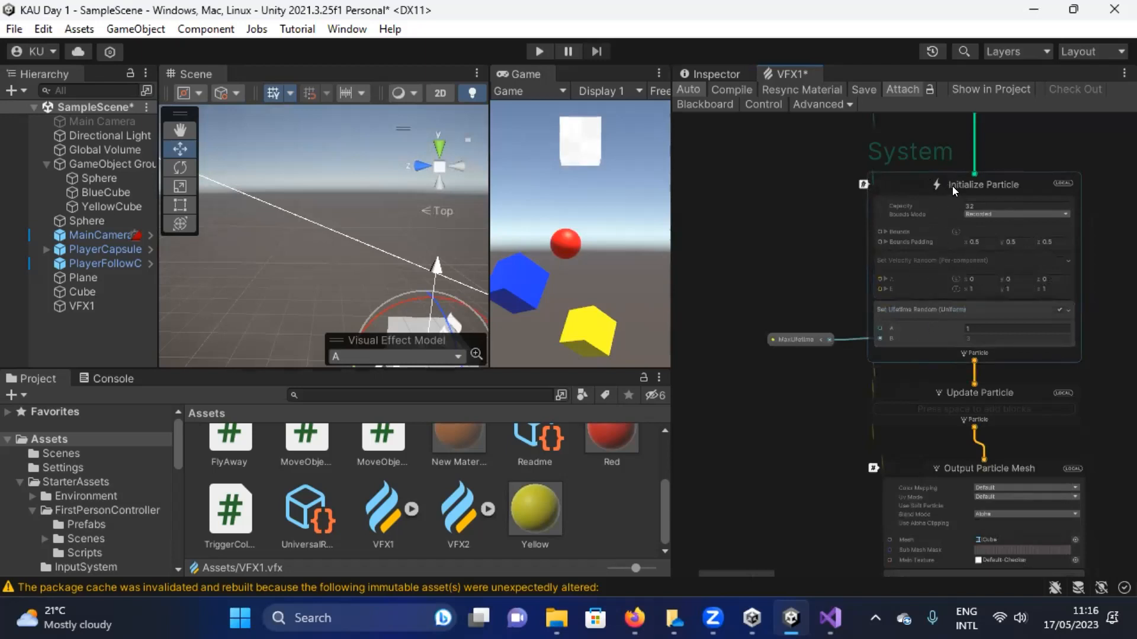
click(972, 187)
key(space)
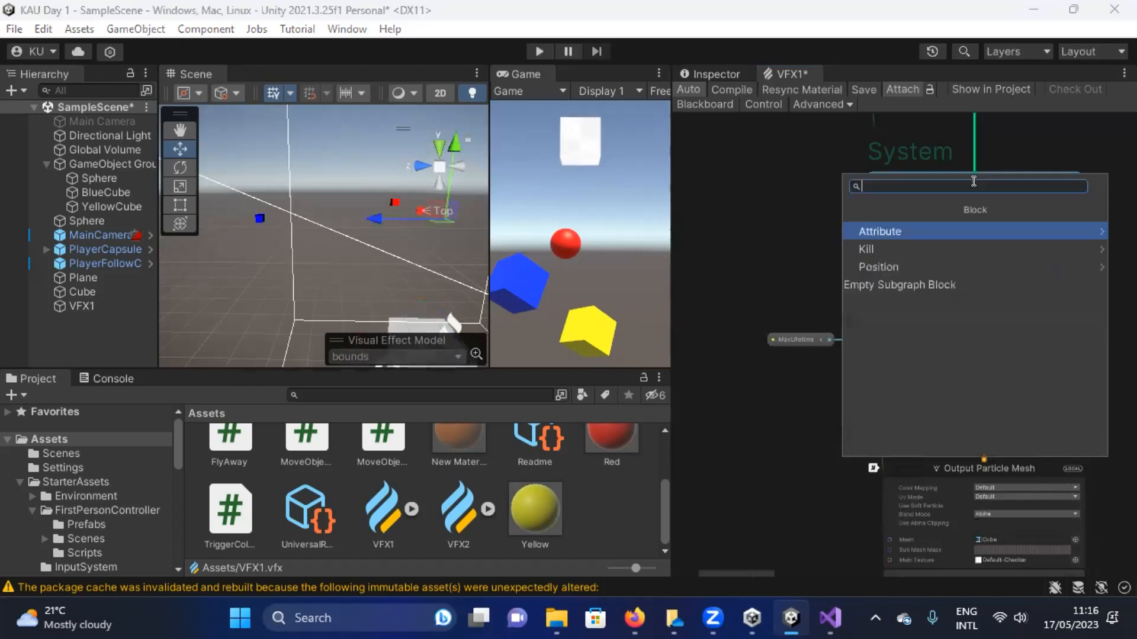
key(Escape)
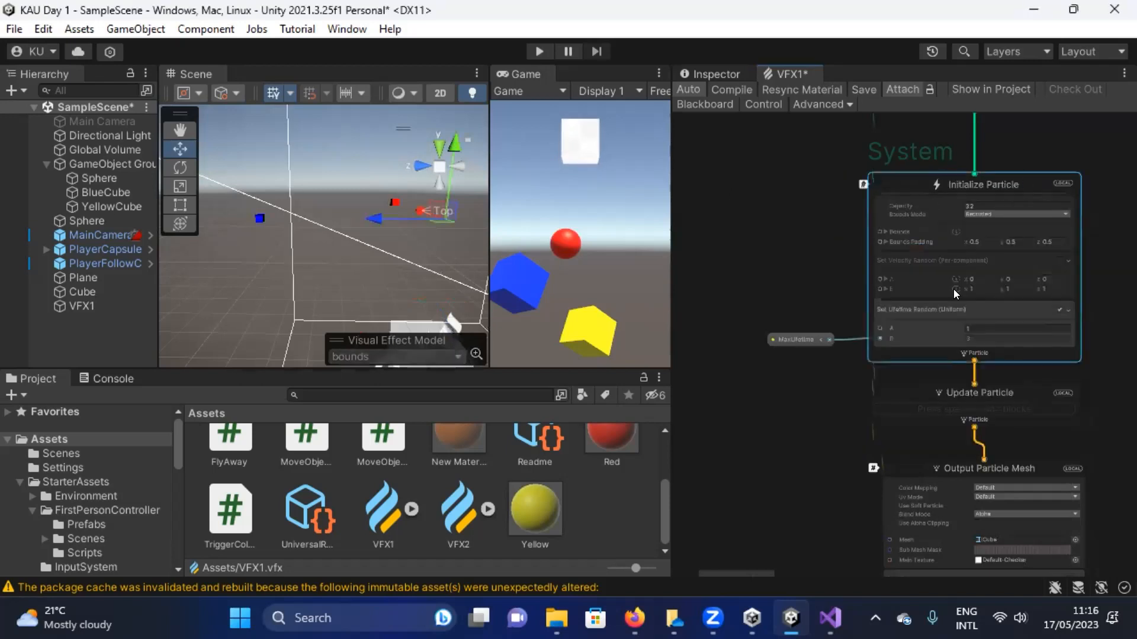
Browse the Position blocks available for the Initialize Particle context and search the block list for position.
key(space)
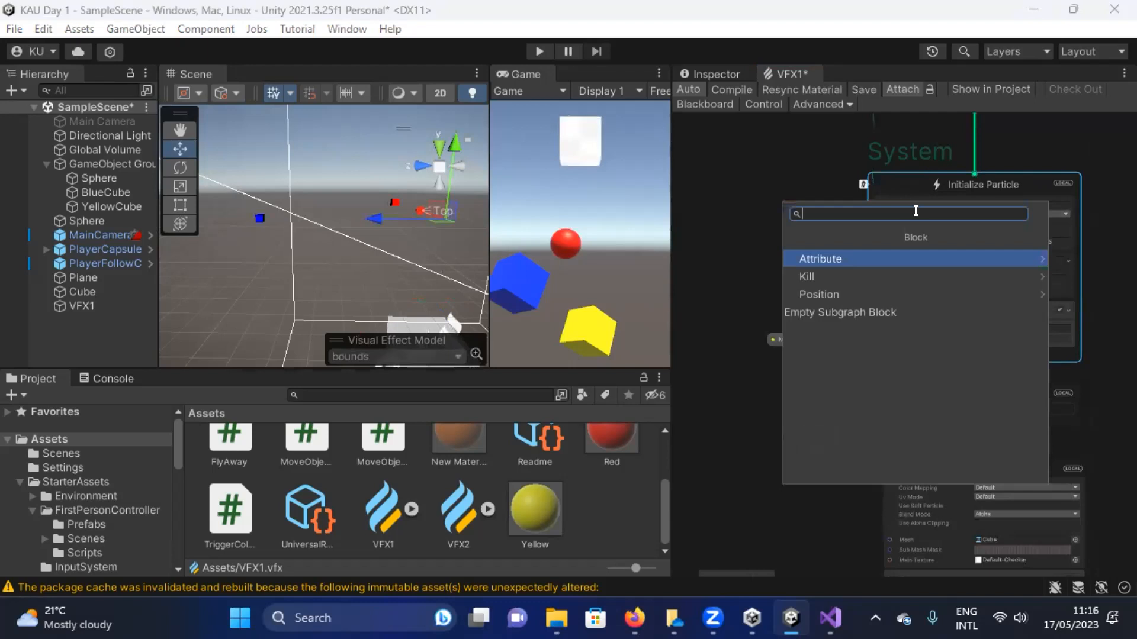
click(874, 294)
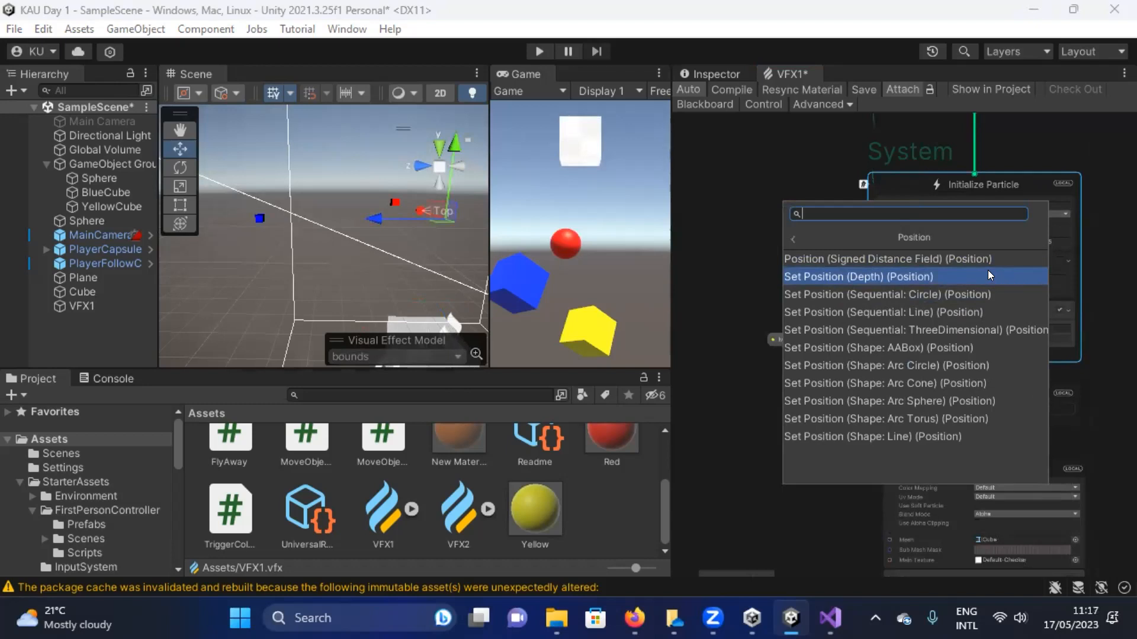
click(794, 238)
text(position)
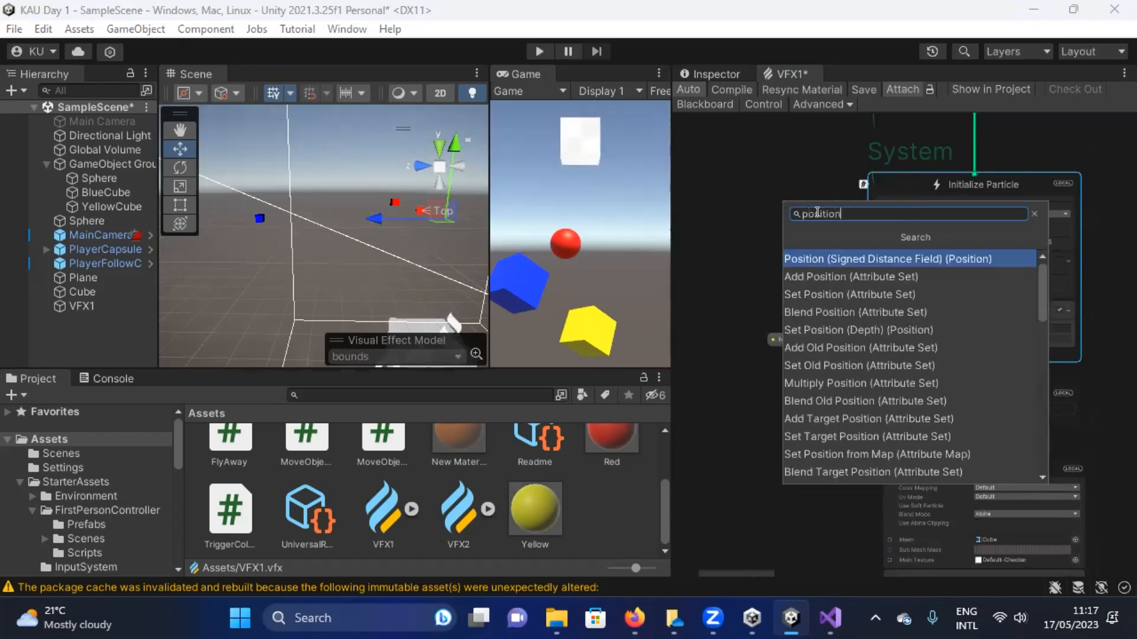
key(BackSpace)
key(BackSpace)
key(BackSpace)
key(BackSpace)
key(BackSpace)
key(BackSpace)
key(BackSpace)
key(BackSpace)
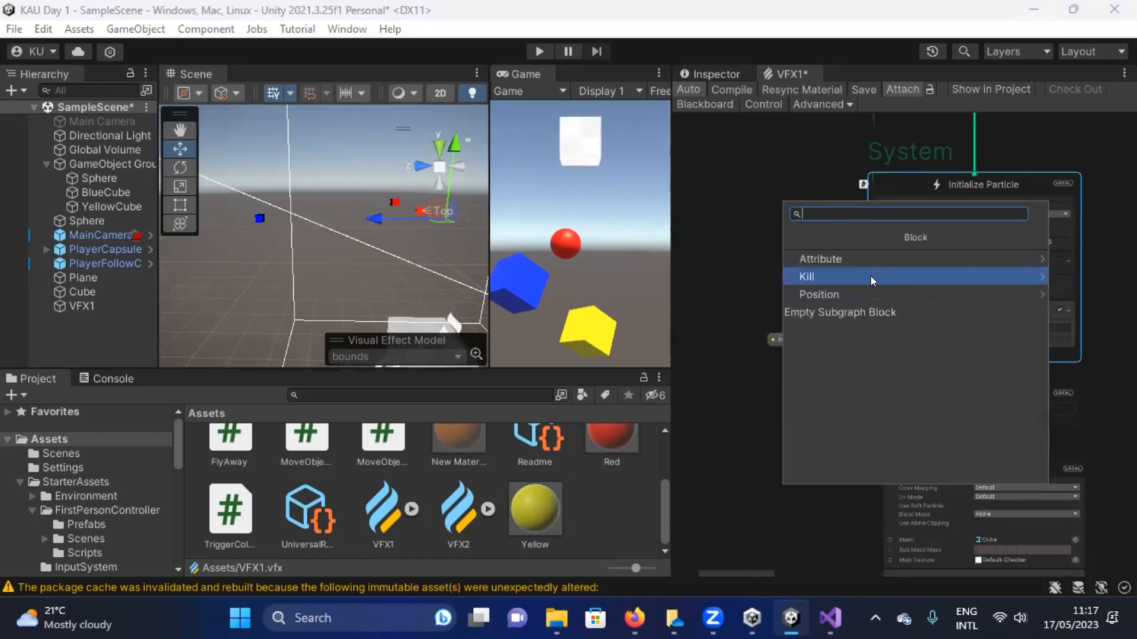
Add a Set Position (Attribute Set) block to the Initialize Particle context.
click(857, 261)
click(831, 312)
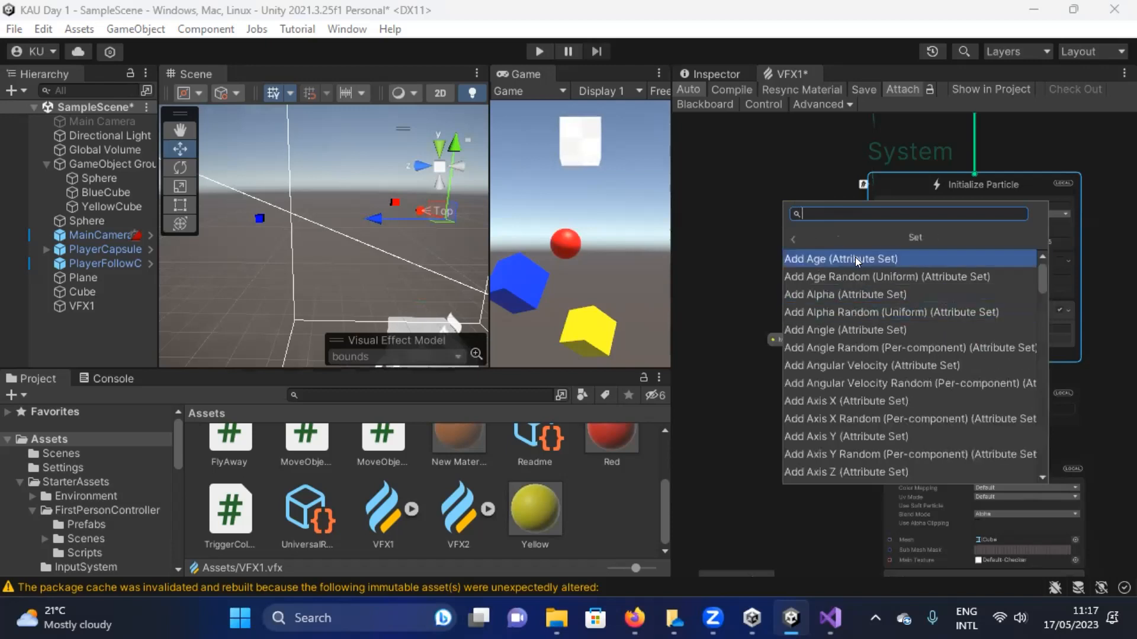
click(797, 236)
click(792, 236)
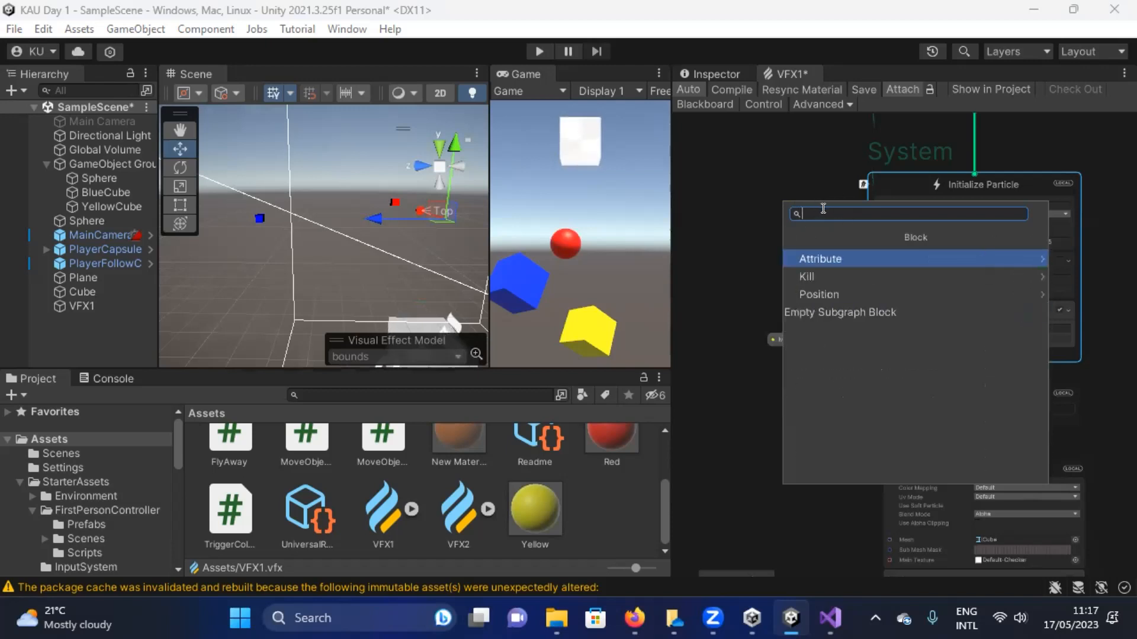
text(position)
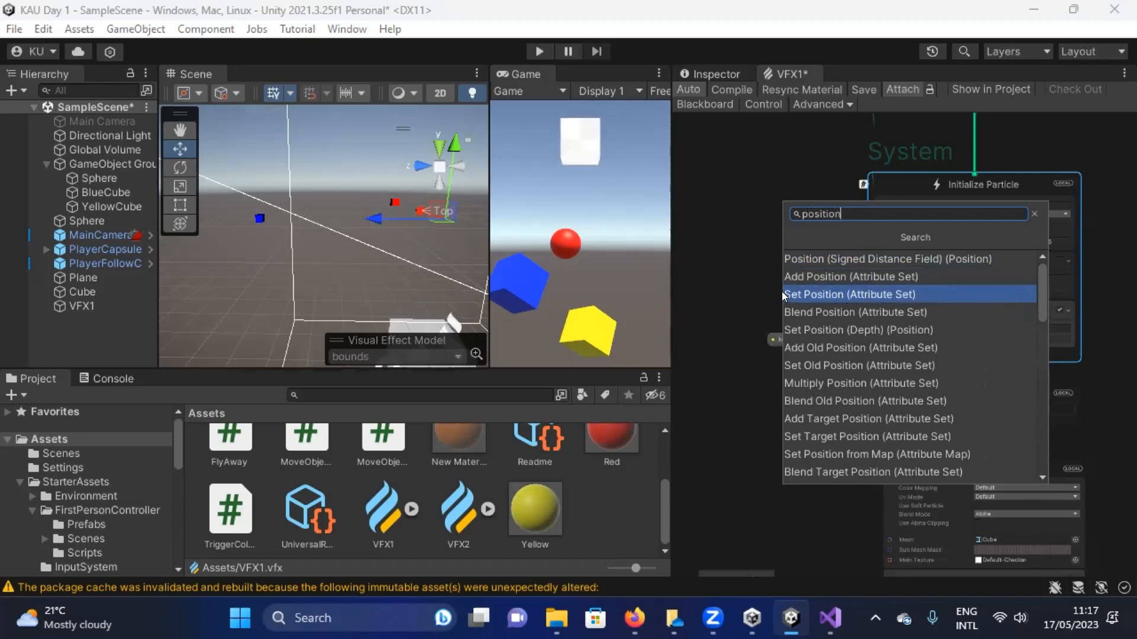
click(852, 296)
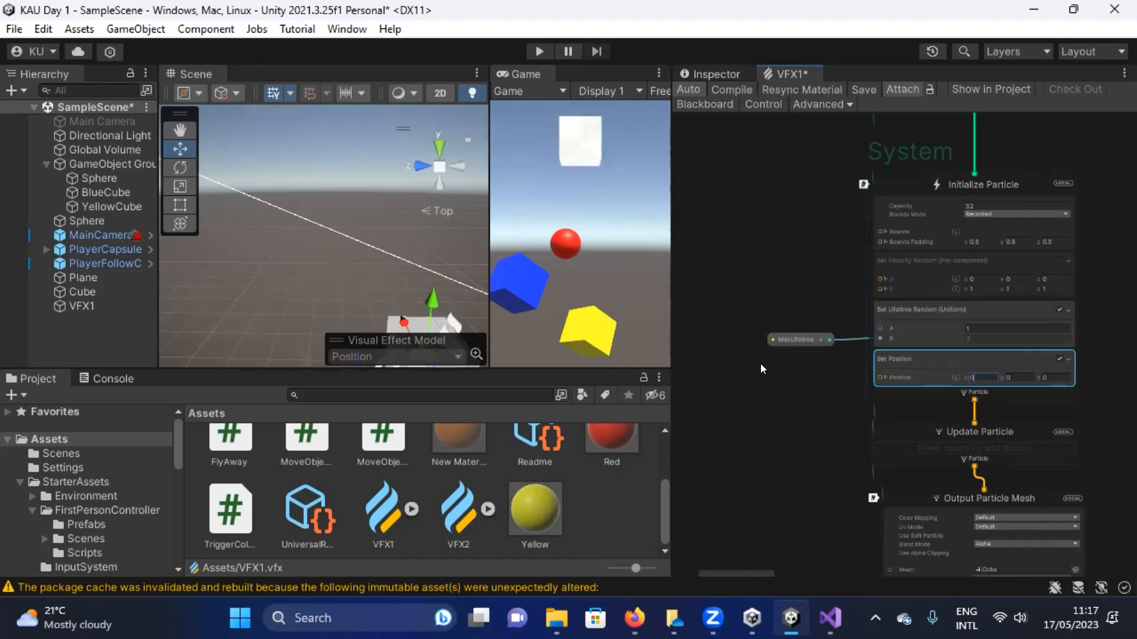
Move the MaxLifetime node higher and expand the Set Position block's Position input into its X, Y and Z components.
drag(798, 339, 785, 286)
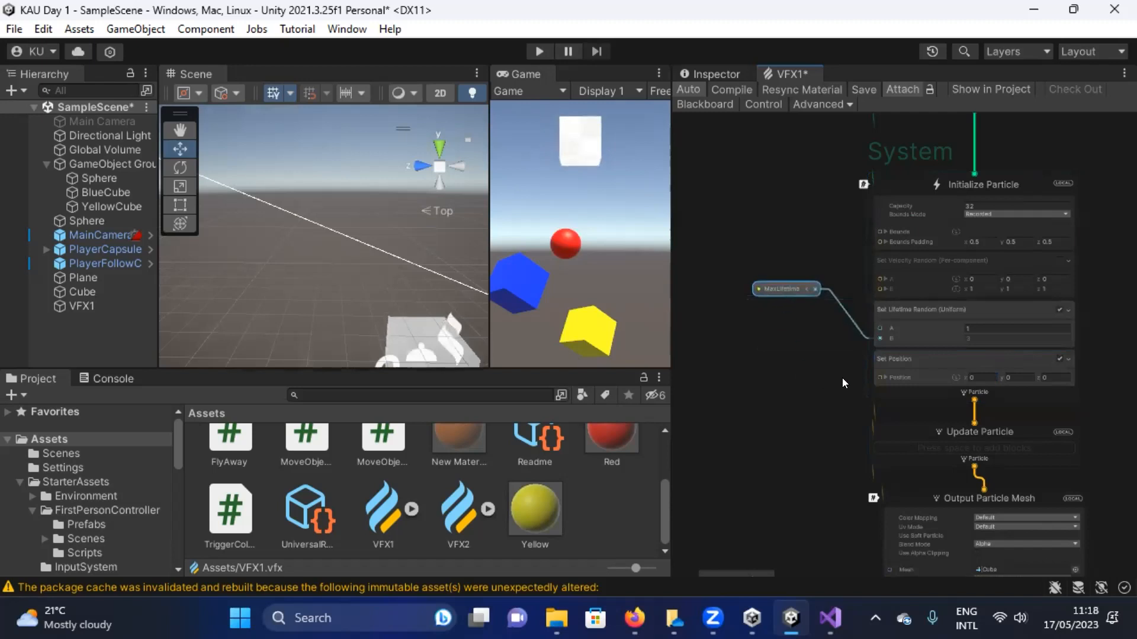
click(885, 377)
middle_drag(831, 406, 861, 343)
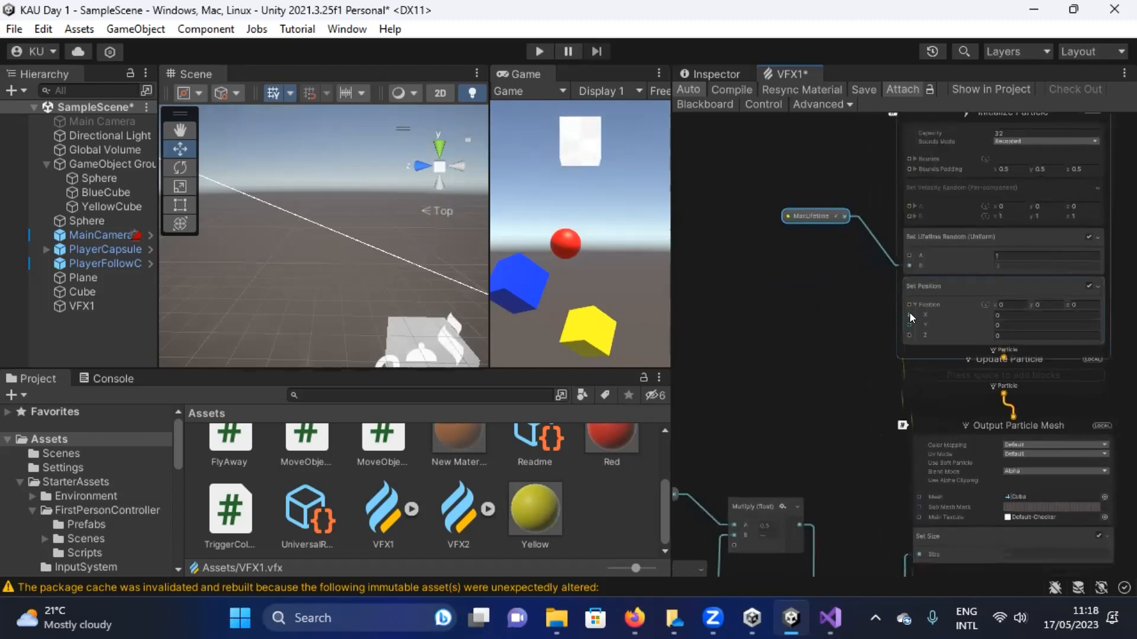
Create a Random Number operator feeding the X component of Set Position and place it below the MaxLifetime node.
key(space)
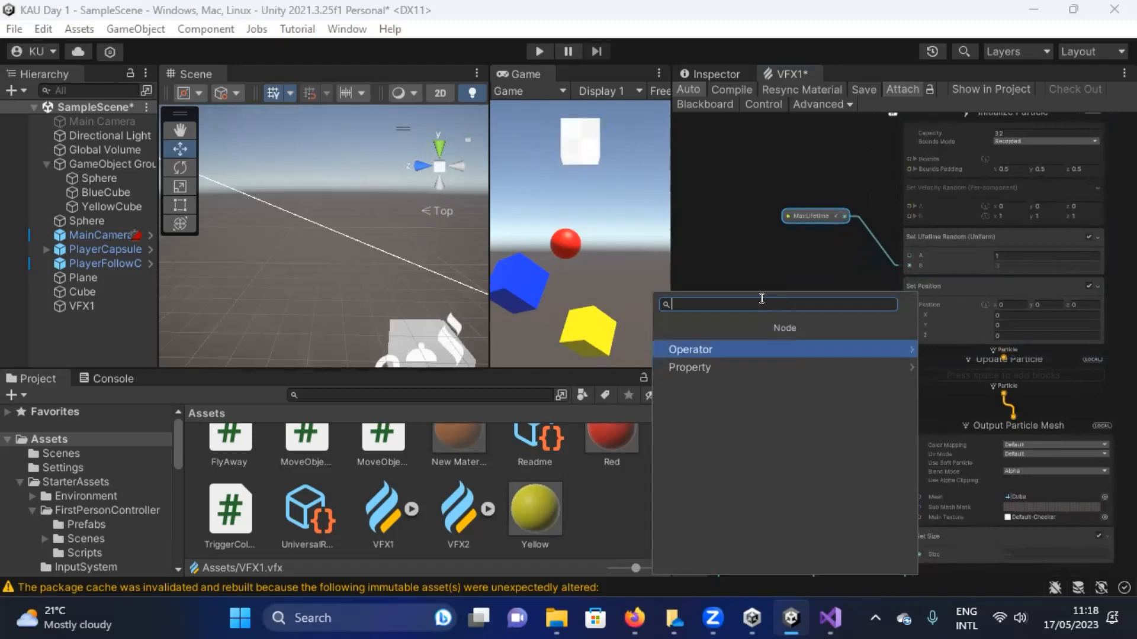
text(rando)
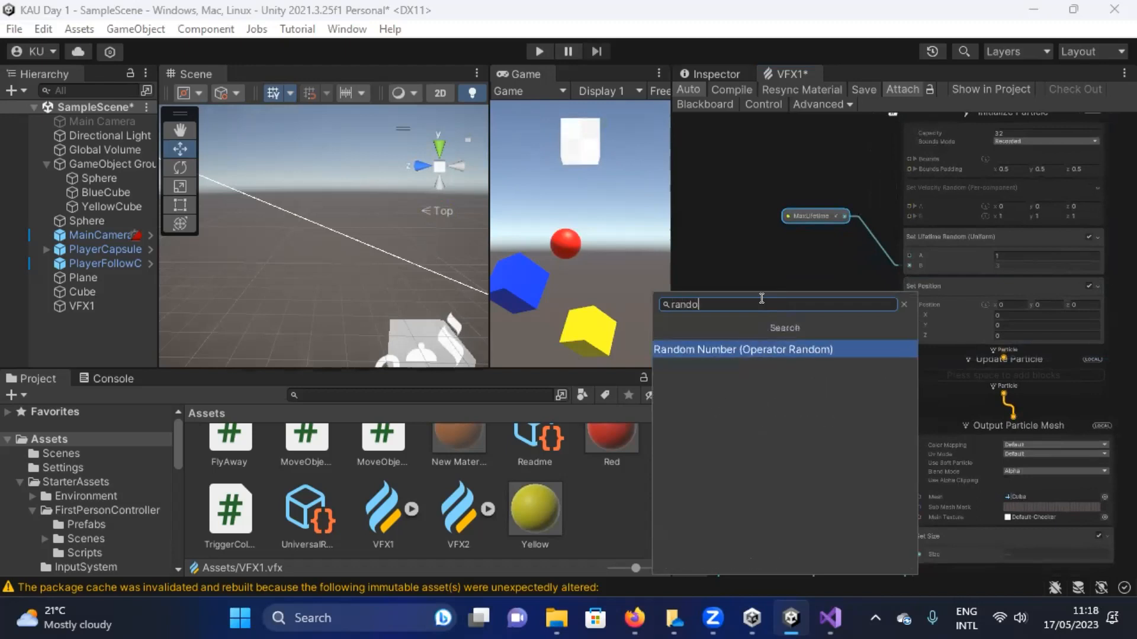
click(727, 353)
drag(803, 330, 818, 279)
middle_drag(909, 376, 882, 347)
drag(797, 247, 793, 235)
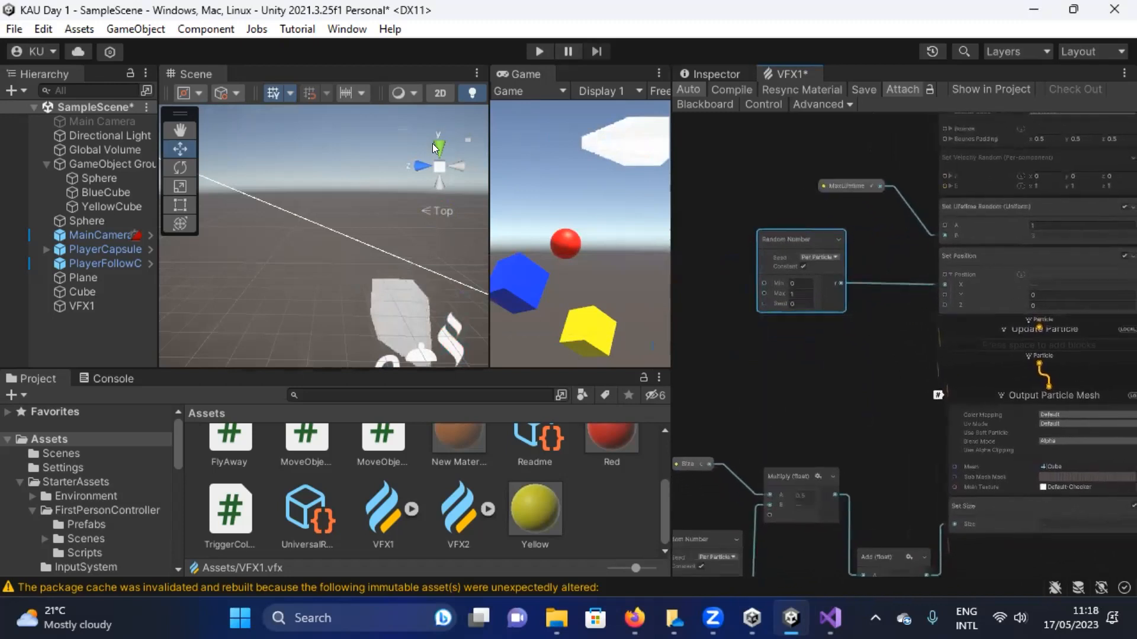
Examine the particle positions in the Scene view from the front, top, right, bottom and back.
click(420, 164)
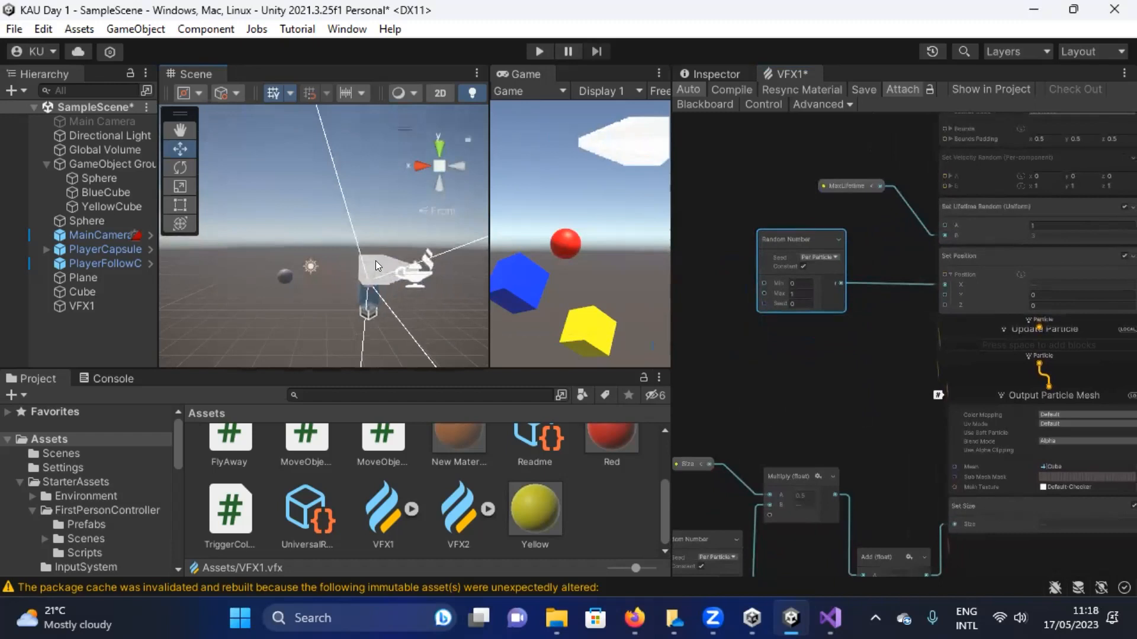
click(437, 146)
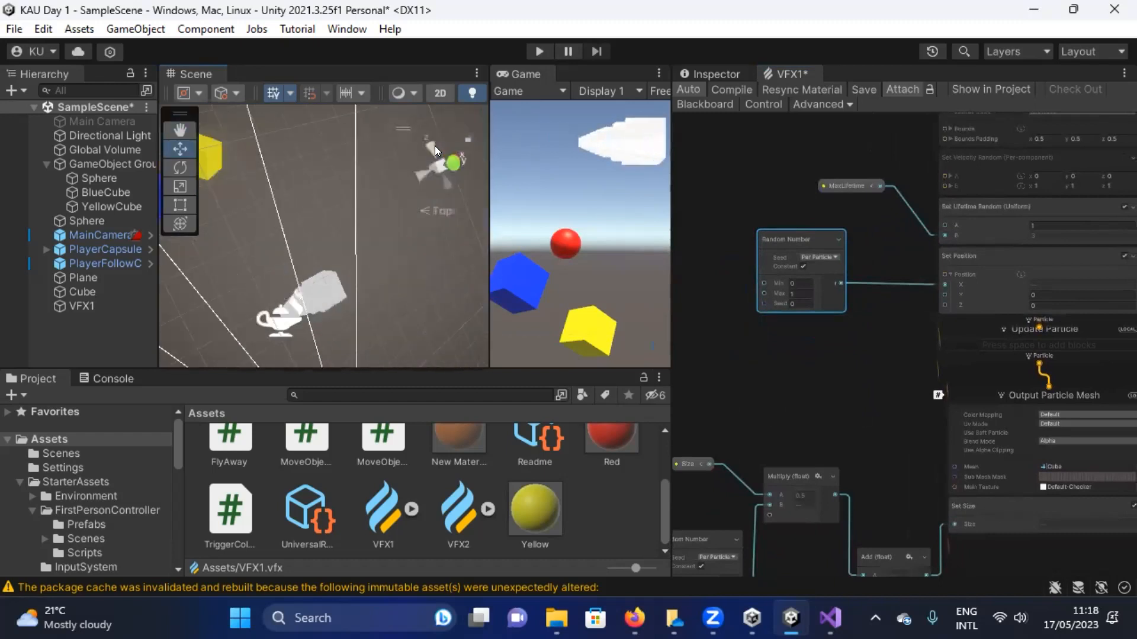
click(457, 165)
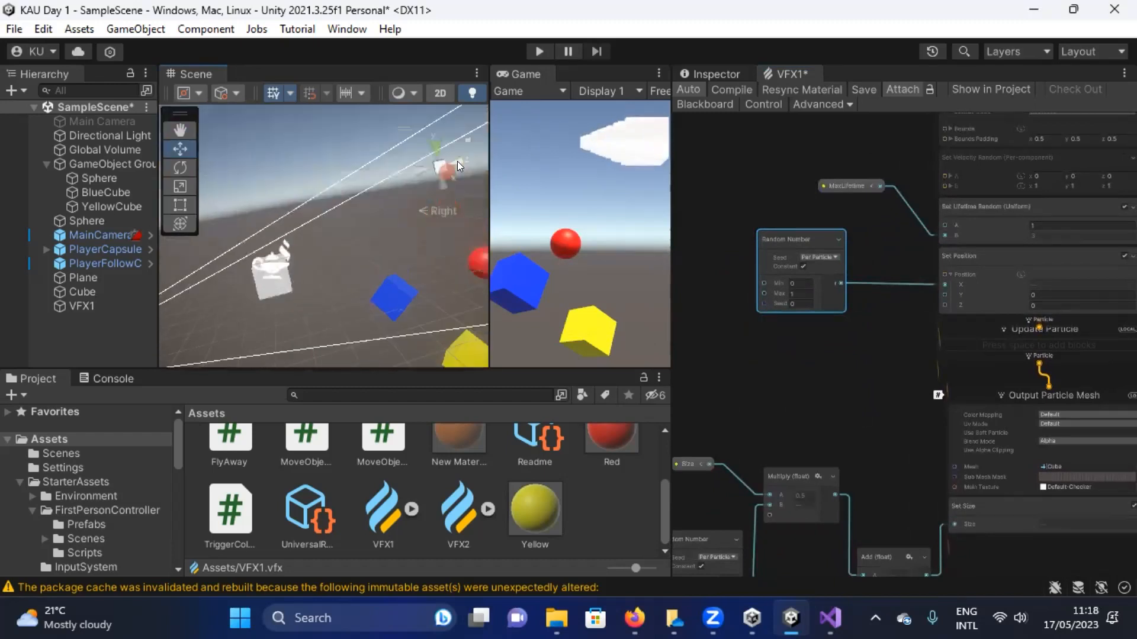
click(435, 185)
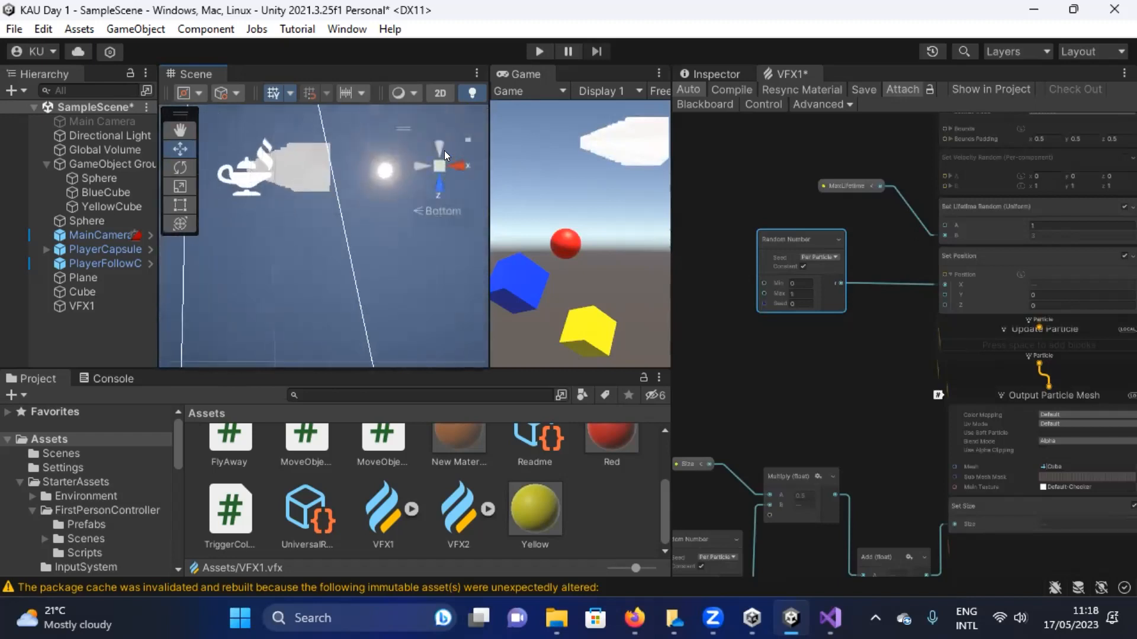
click(441, 145)
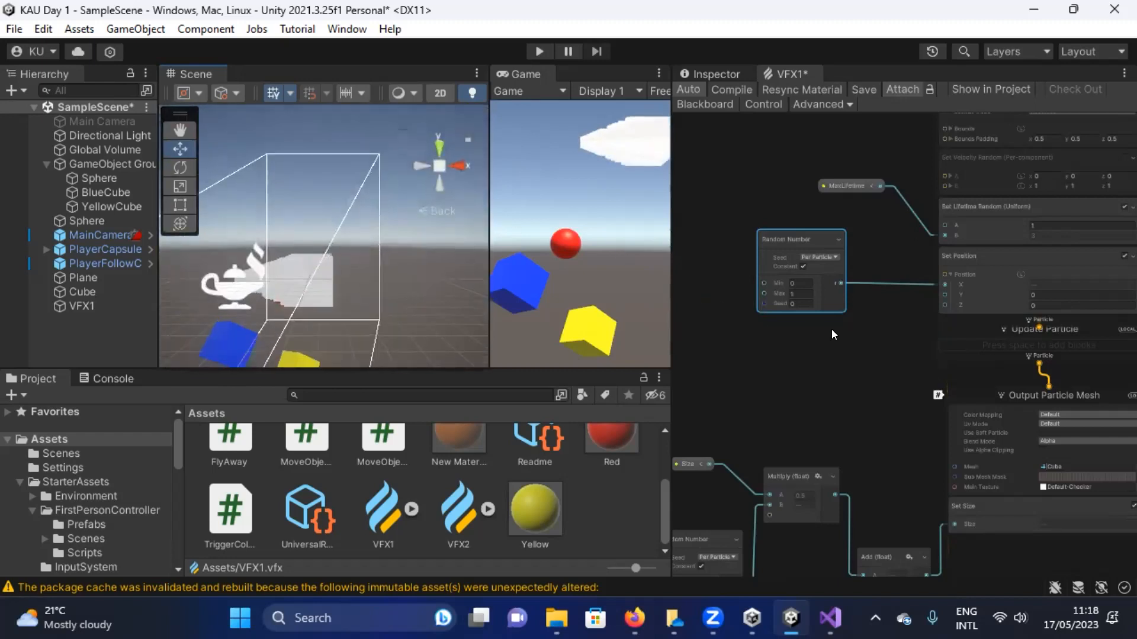
Move the X component's Random Number node up and place a second Random Number node beneath it, feeding Set Position's Y component.
drag(774, 244, 791, 204)
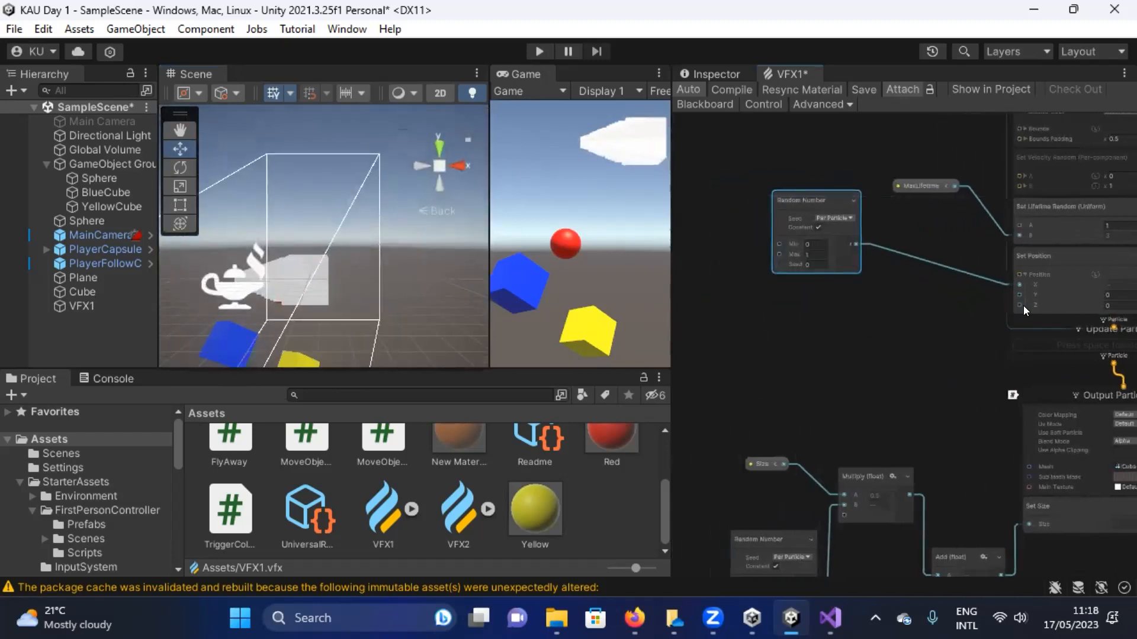
drag(1015, 293, 830, 312)
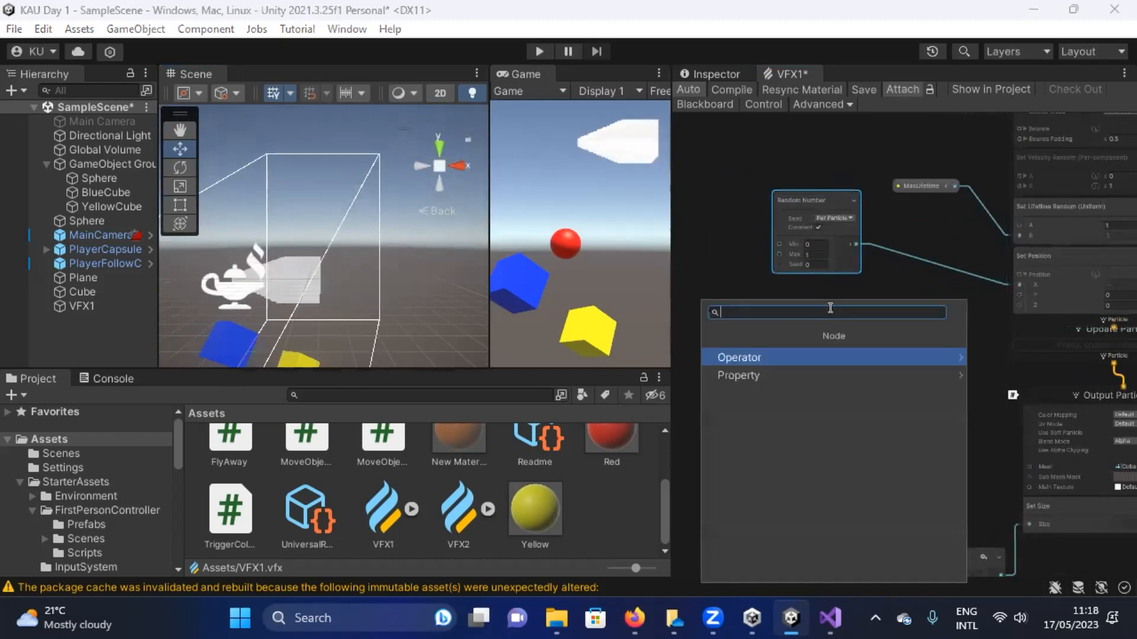
text(random)
click(815, 357)
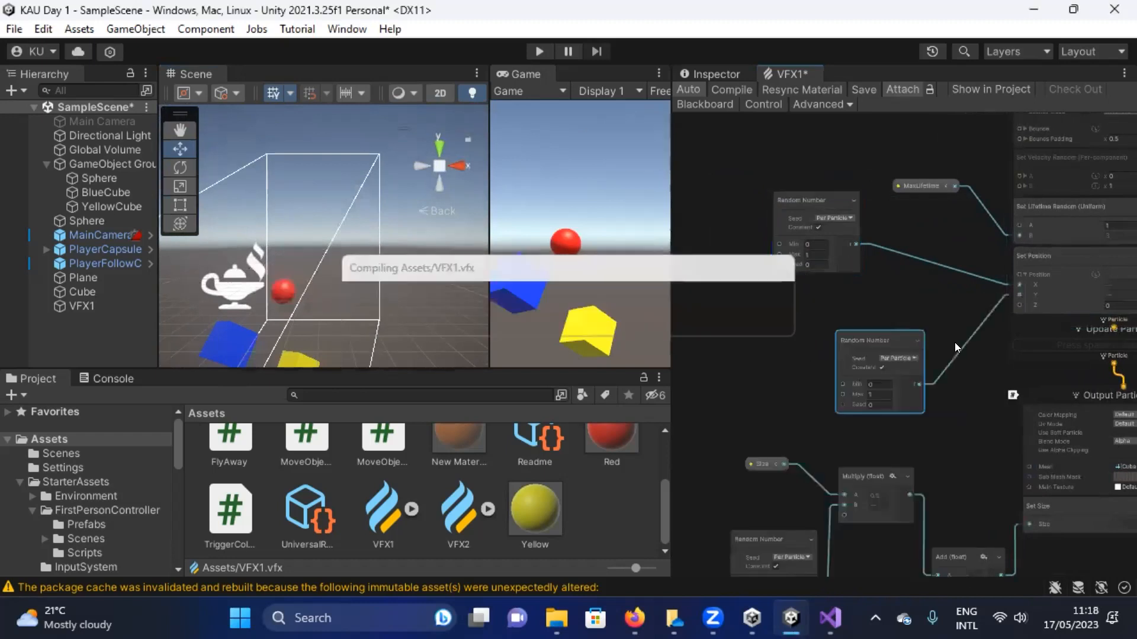
drag(856, 335, 827, 305)
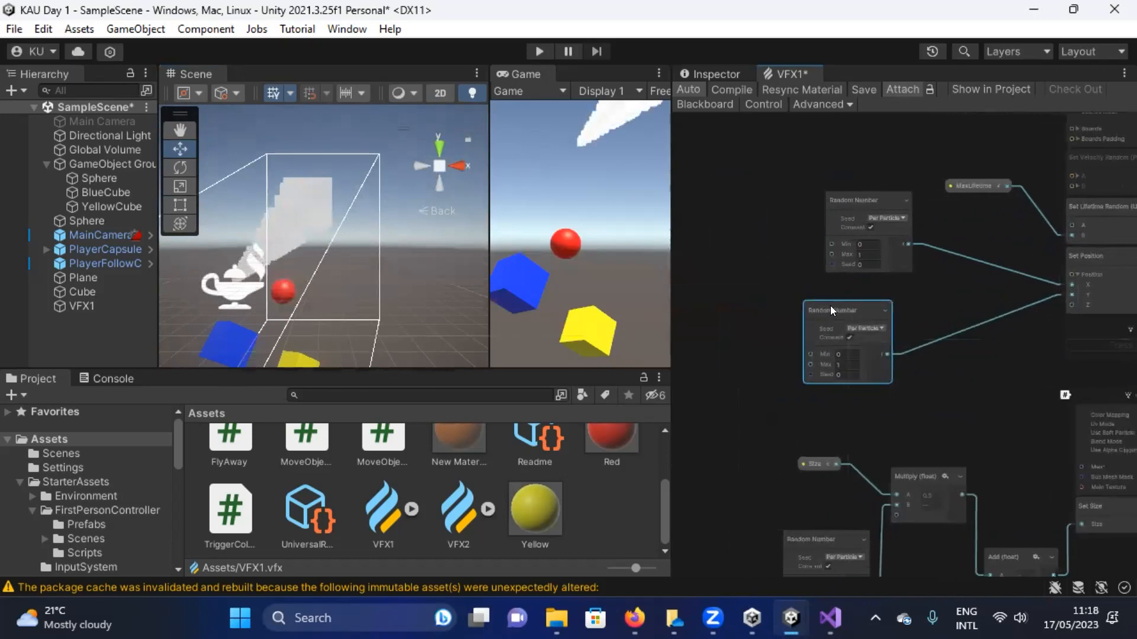
Create a third Random Number node feeding Set Position's Z component and place it closer to the other Random Number nodes.
drag(1070, 305, 954, 371)
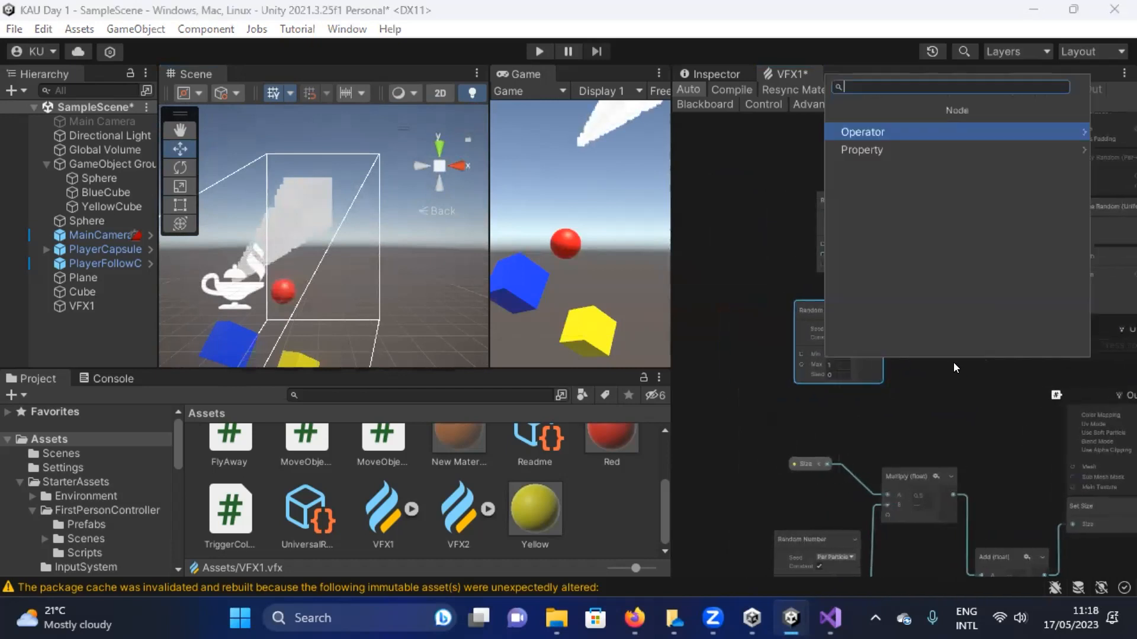
text(random)
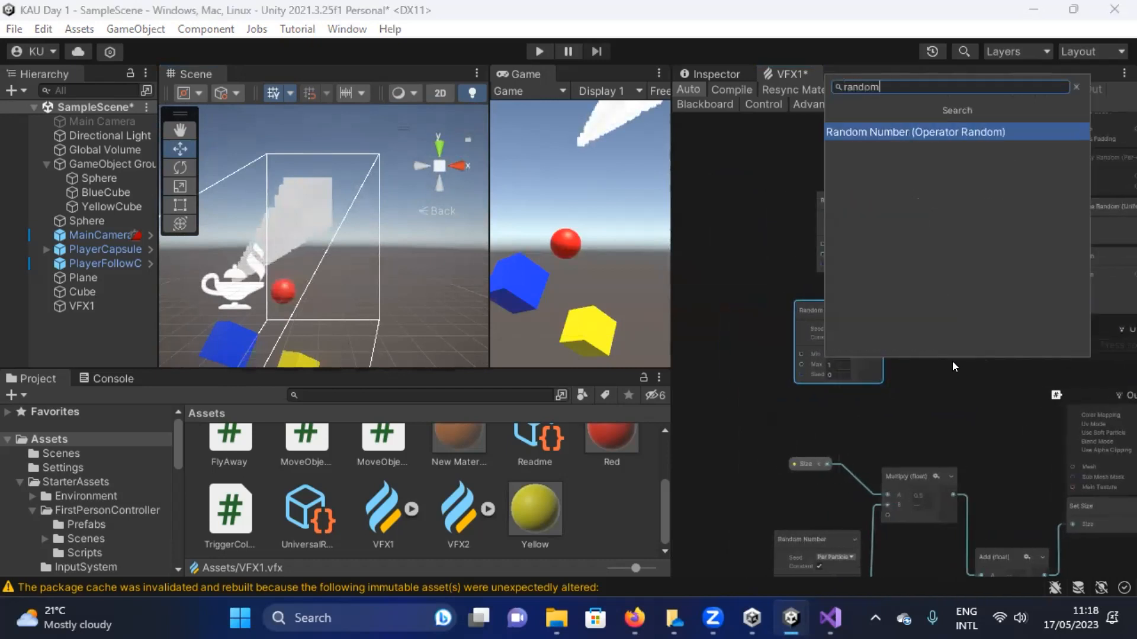
click(910, 131)
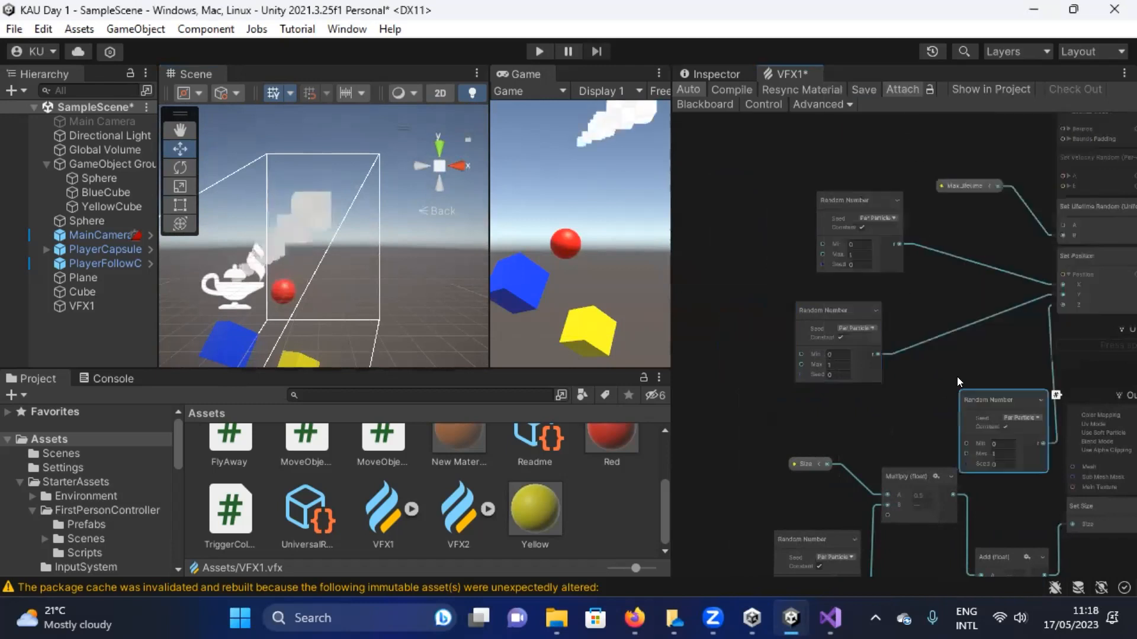
drag(989, 391, 951, 362)
Arrange the three Random Number nodes feeding Set Position so that they sit apart with their connections clearly readable.
drag(835, 303, 822, 276)
drag(849, 202, 847, 182)
drag(984, 367, 959, 344)
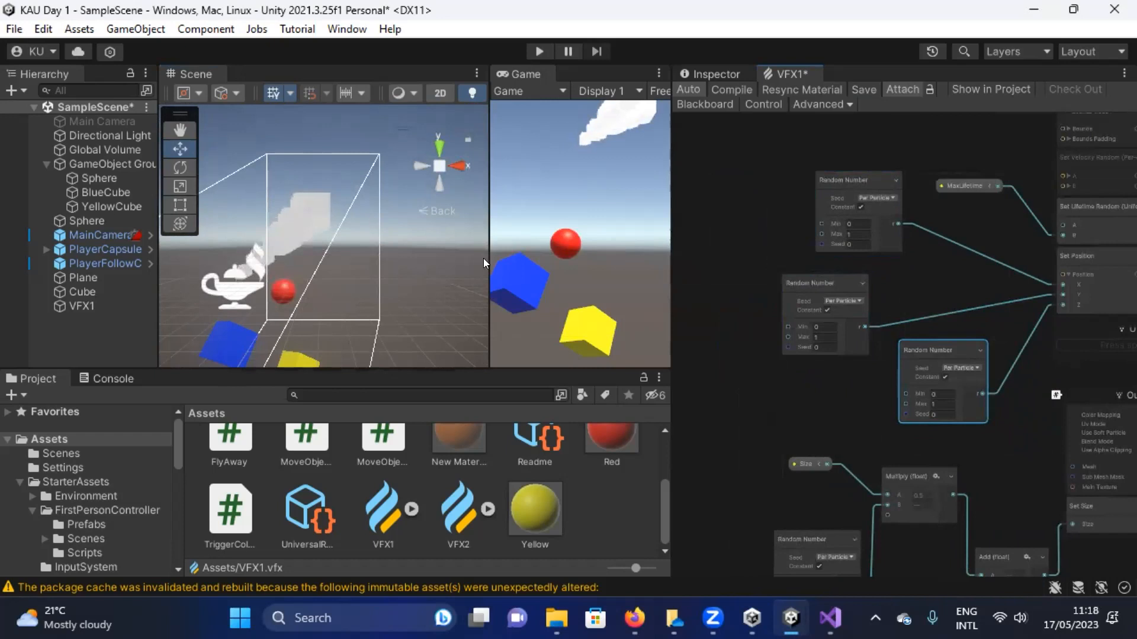
click(868, 180)
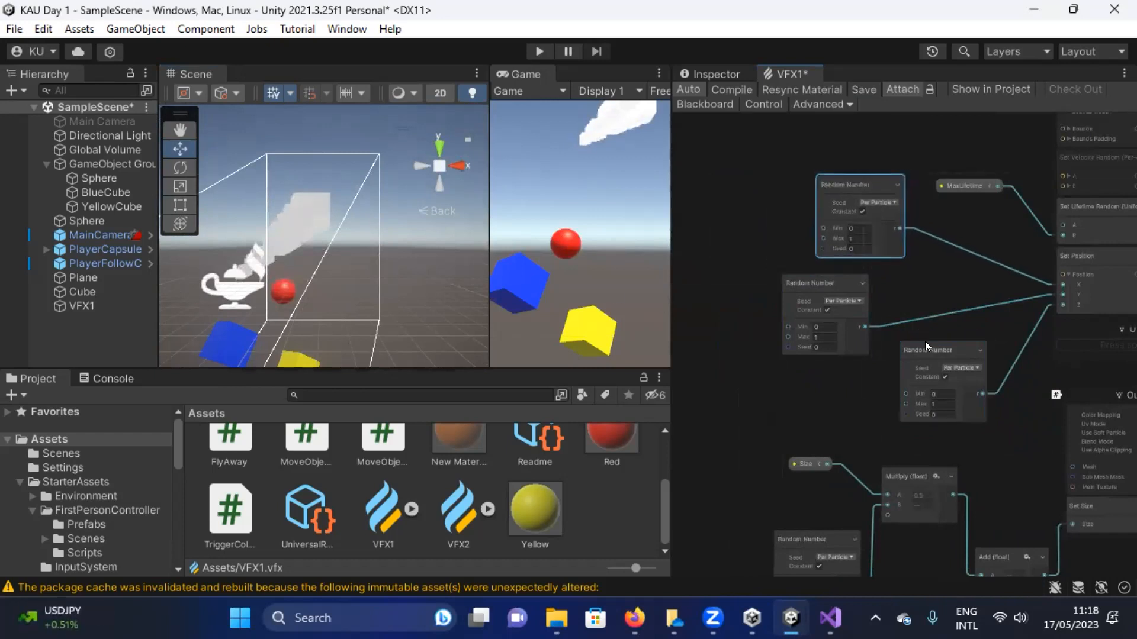
drag(926, 340, 910, 347)
mouse_move(815, 275)
mouse_down()
mouse_move(824, 276)
mouse_move(814, 263)
mouse_up()
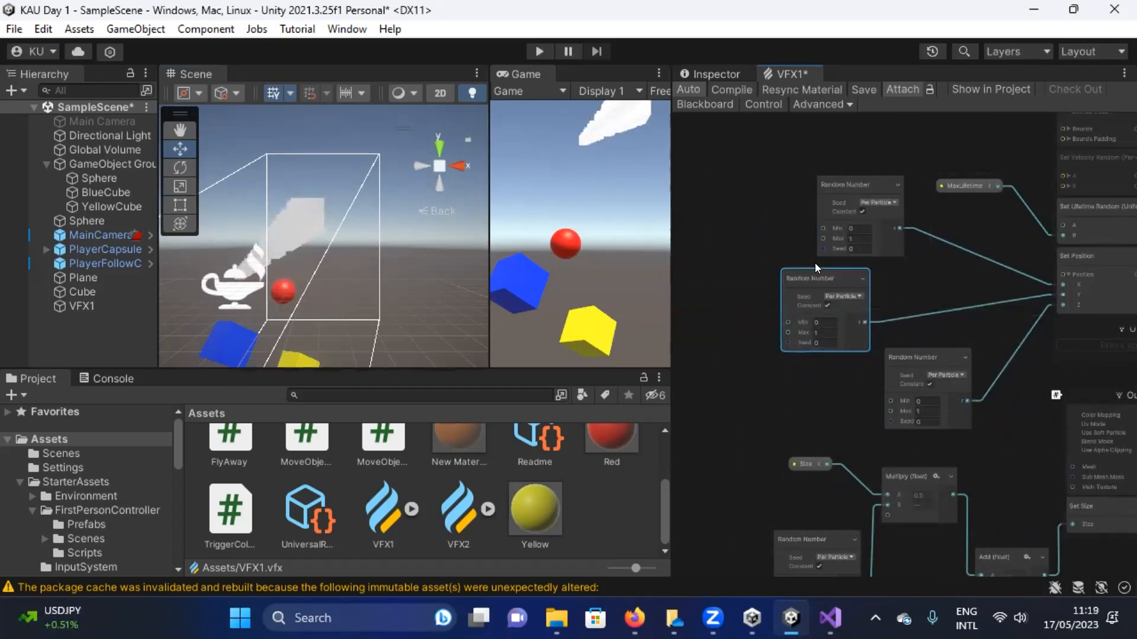
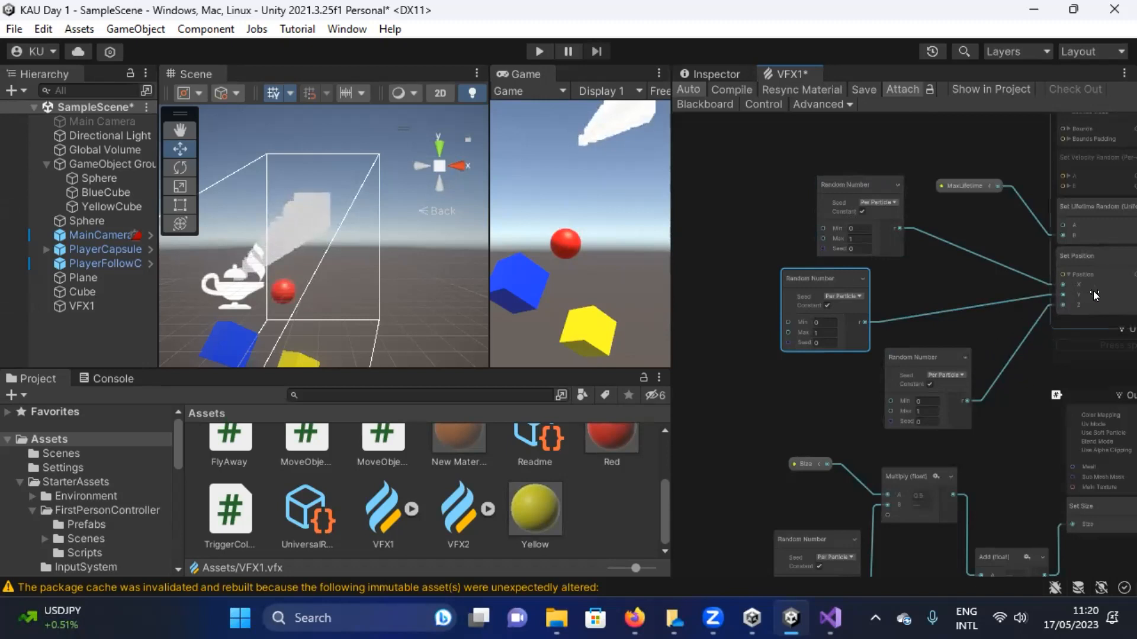
Set the seeds of the Random Number nodes feeding X, Y and Z to 1, 2 and 3.
middle_drag(974, 275, 929, 271)
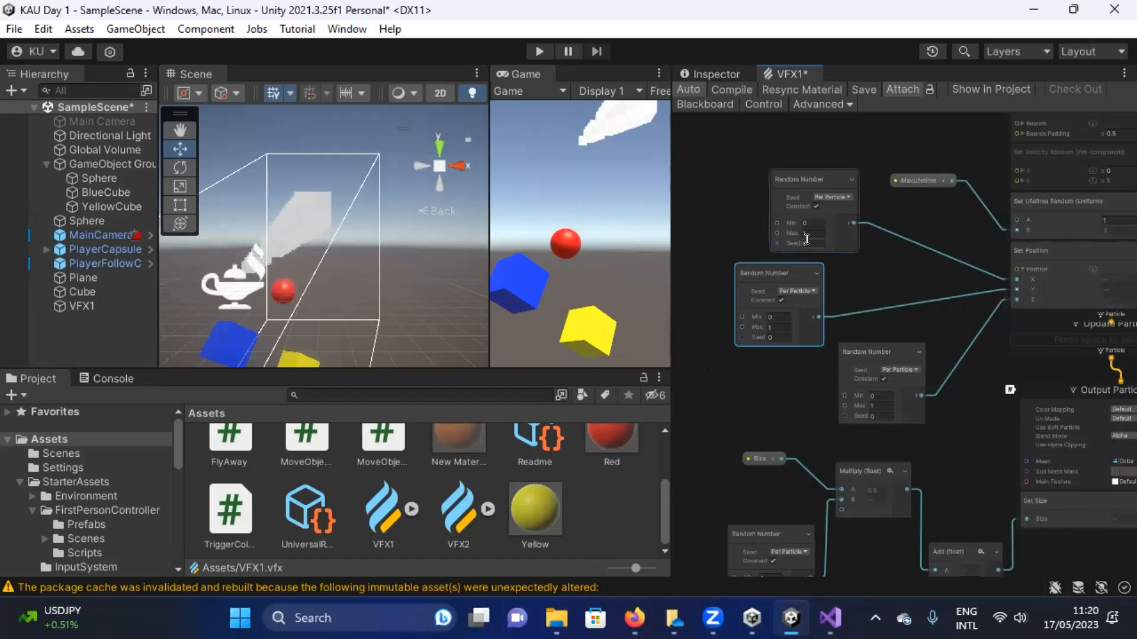
scroll(829, 262, up, 2)
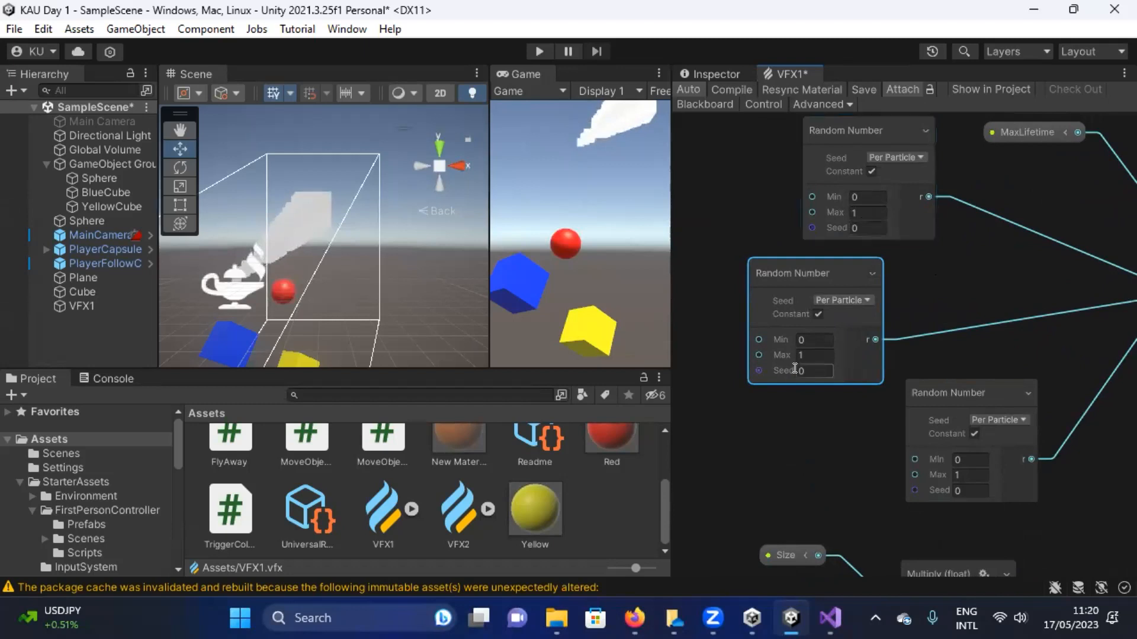
click(862, 225)
text(1)
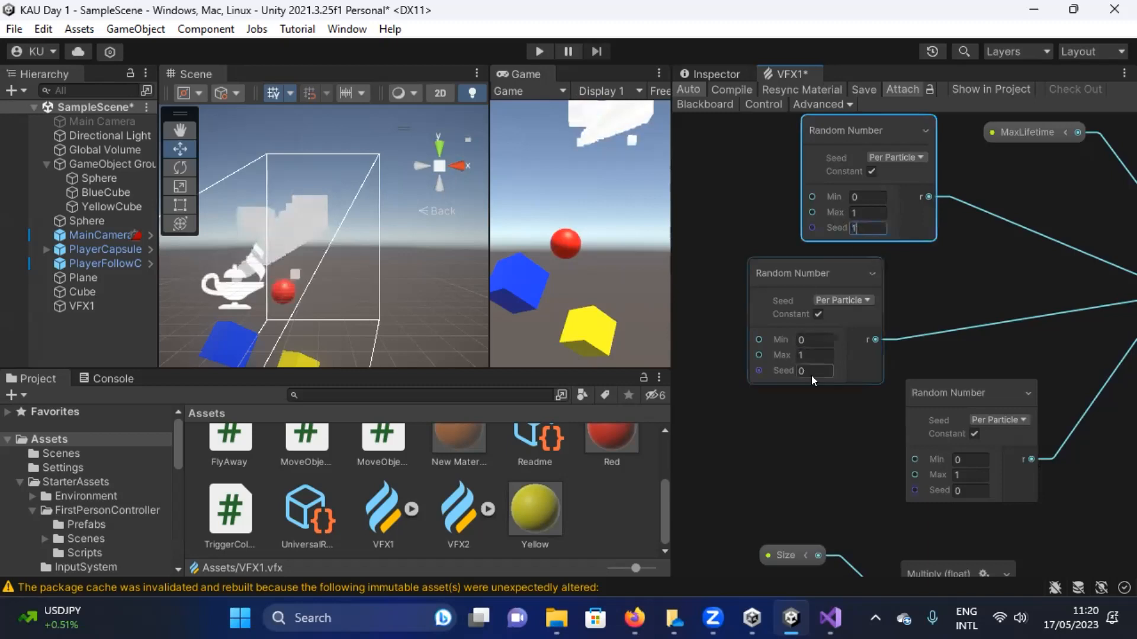
click(806, 371)
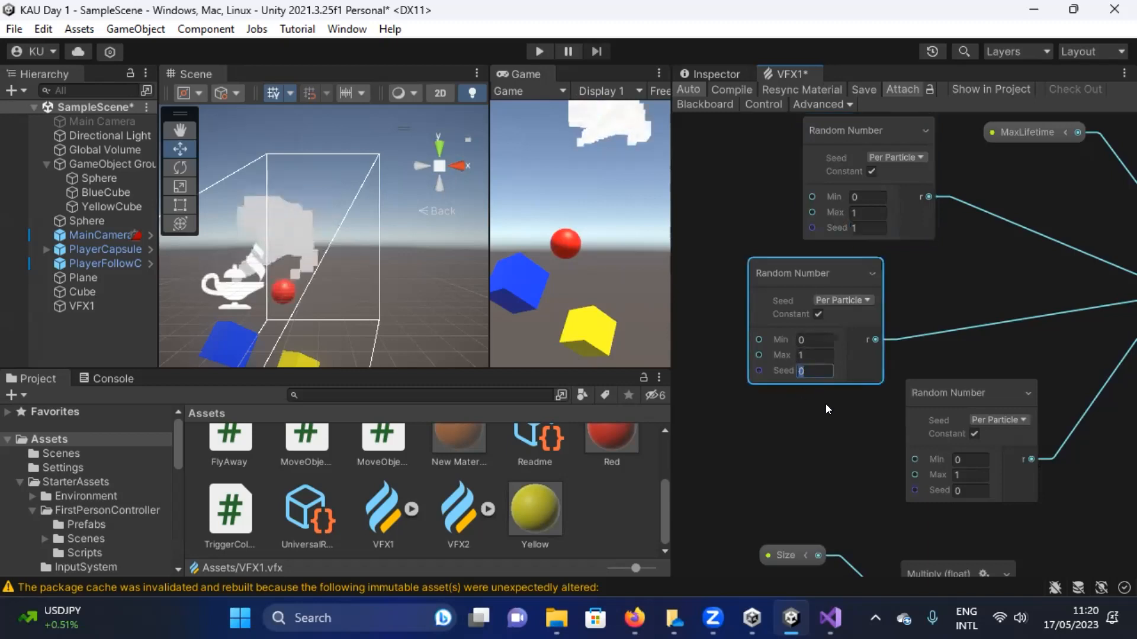
text(2)
click(974, 490)
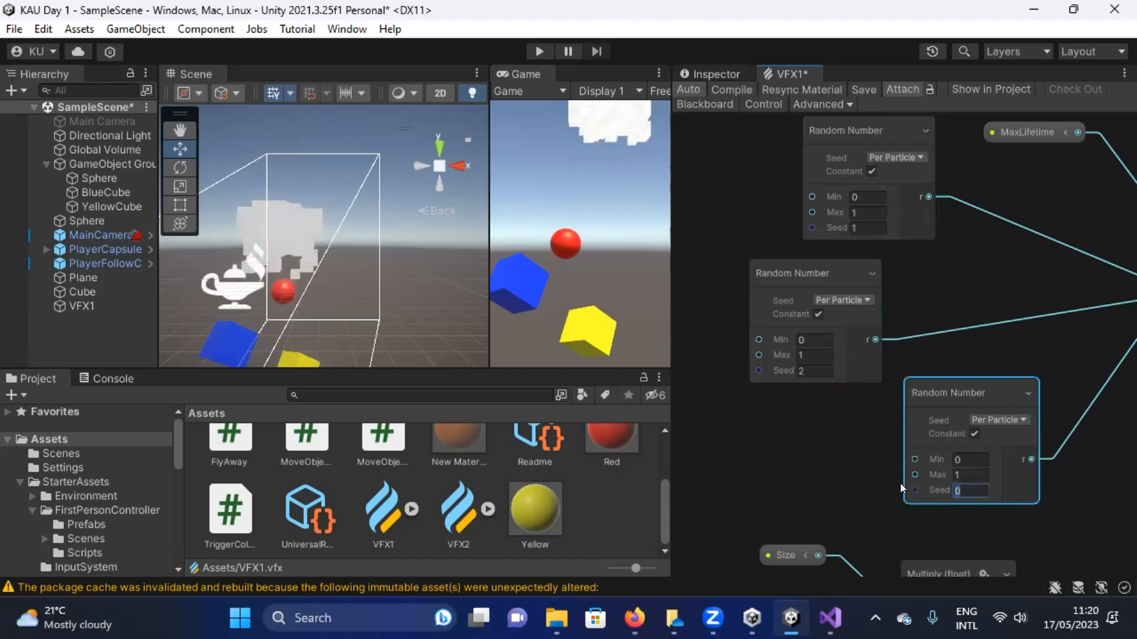
text(3)
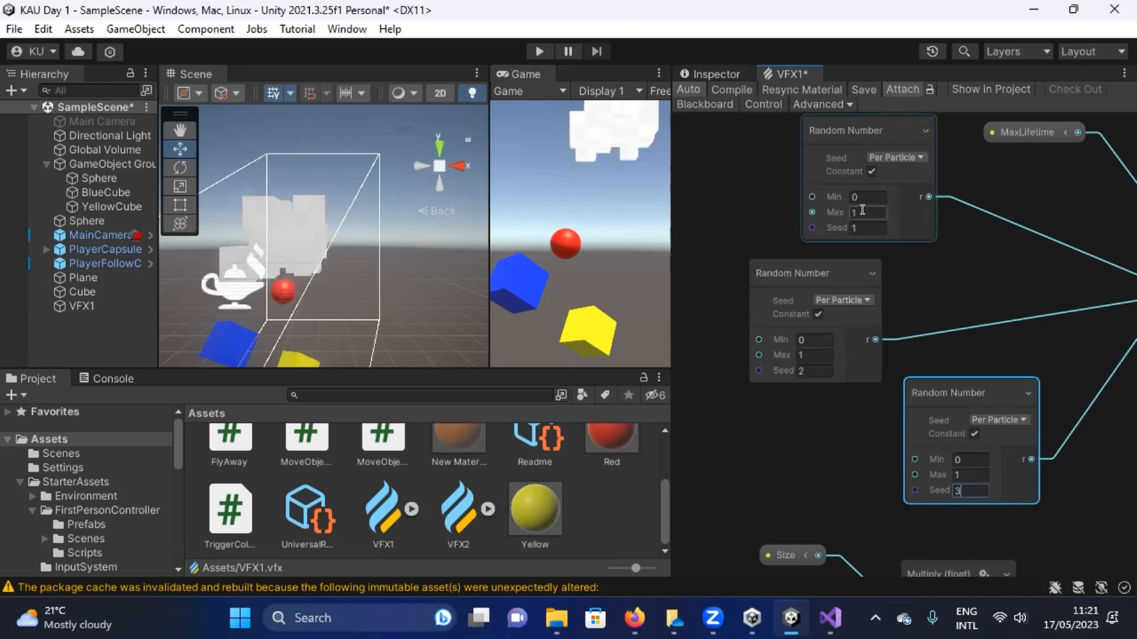
Set the Max value to 2 on all three Random Number nodes feeding Set Position.
click(864, 212)
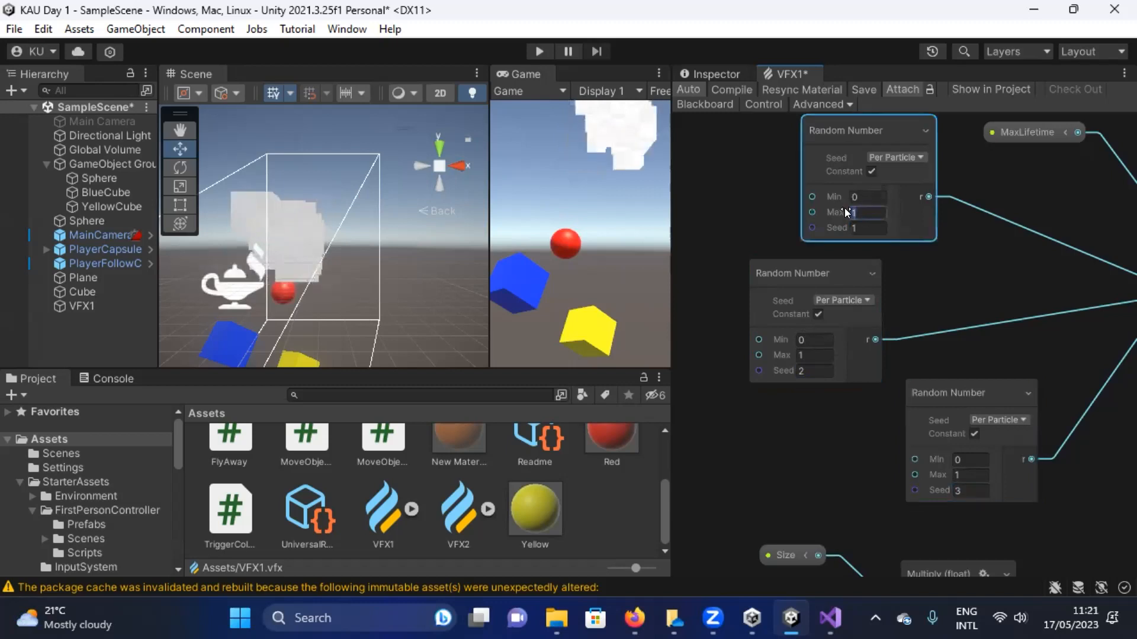
text(2)
click(816, 354)
text(2)
click(963, 475)
text(2)
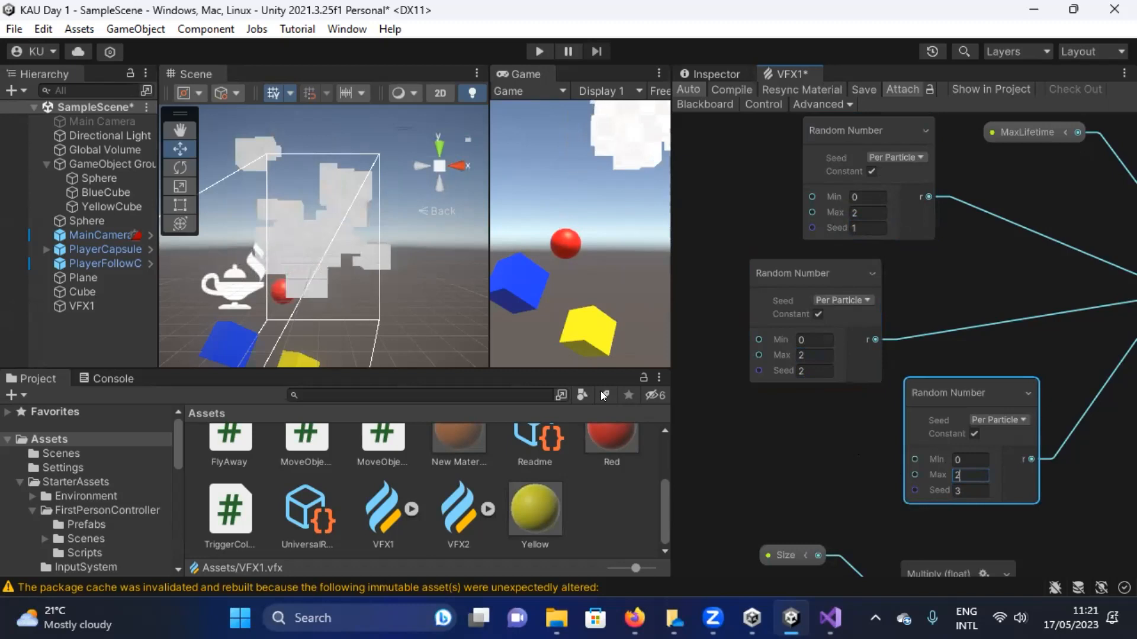
scroll(840, 474, down, 3)
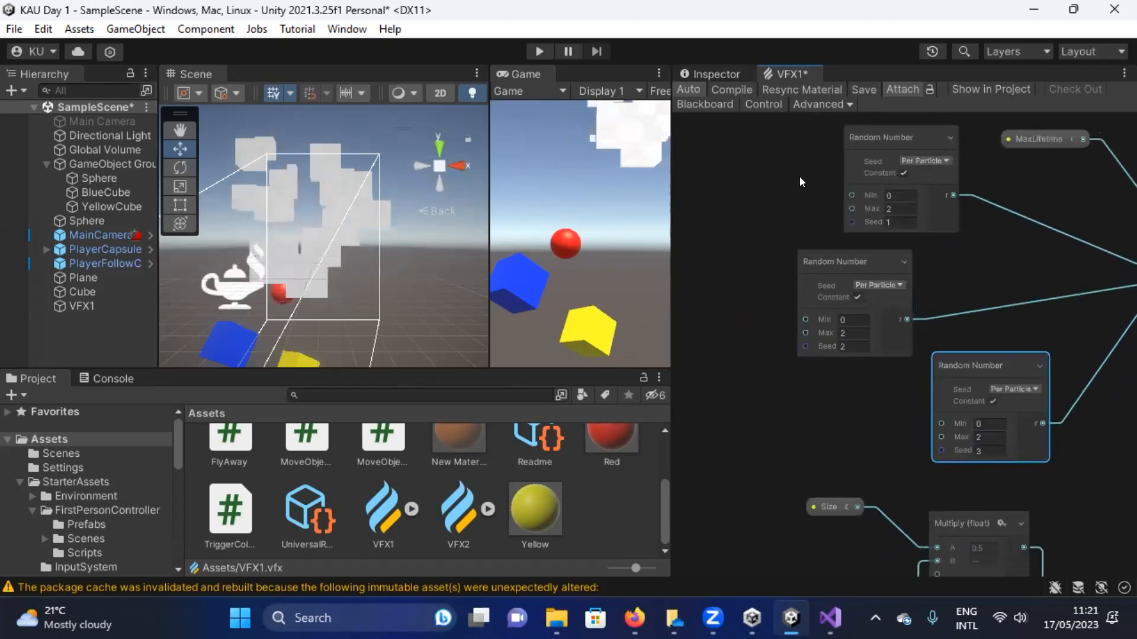
middle_drag(846, 417, 748, 401)
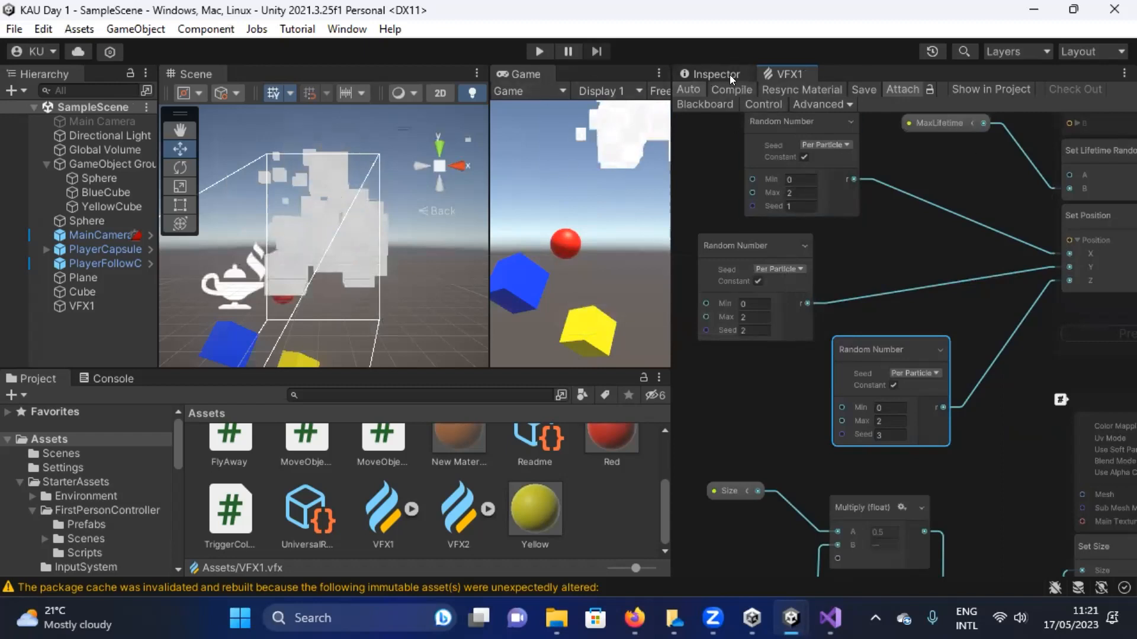
Select the VFX1 object in the scene and override its Size property with 0.2.
click(88, 304)
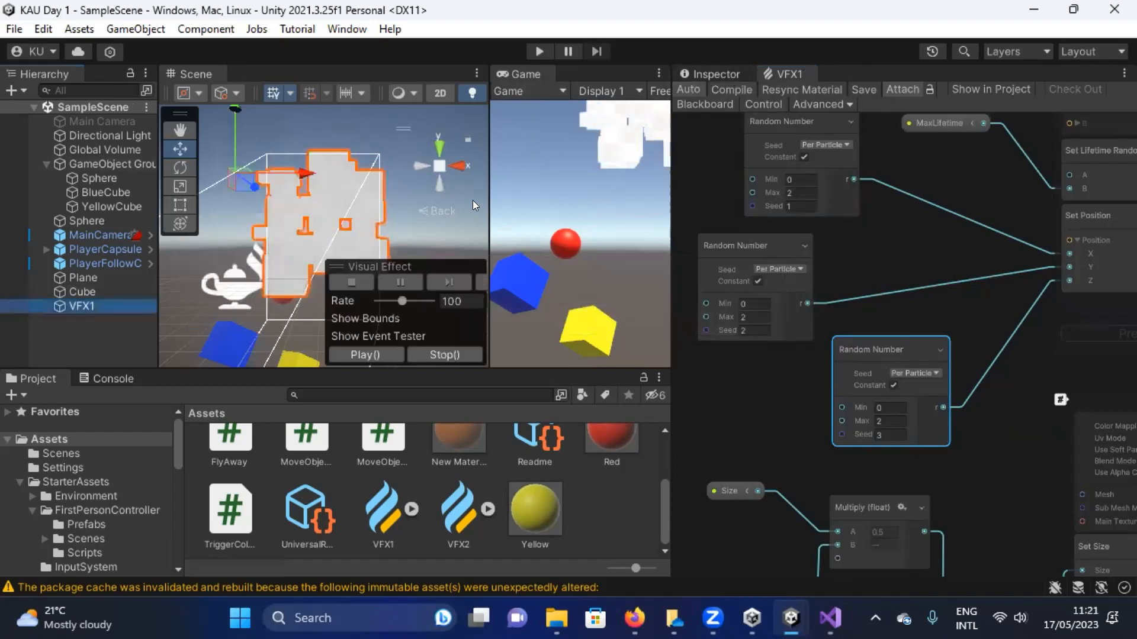
click(729, 72)
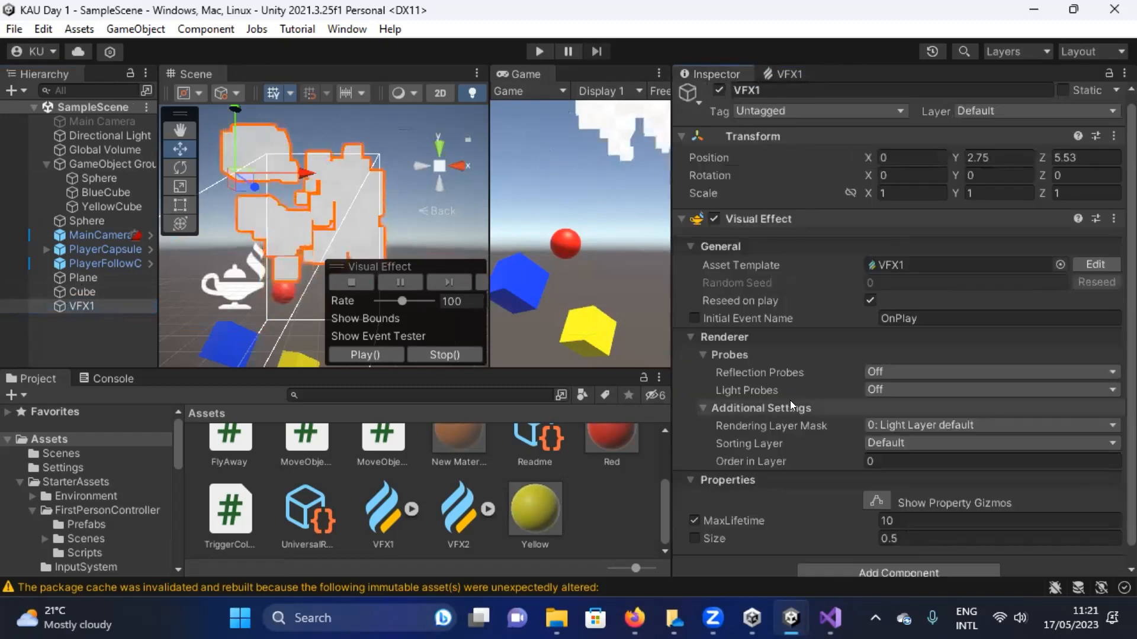
scroll(789, 400, down, 1)
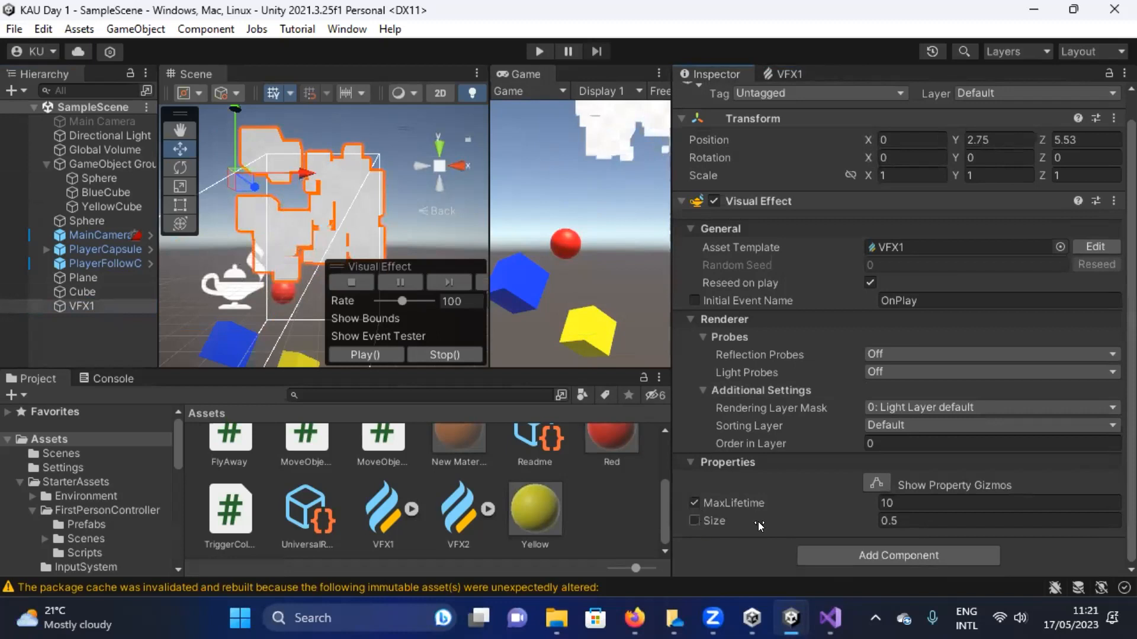
click(912, 520)
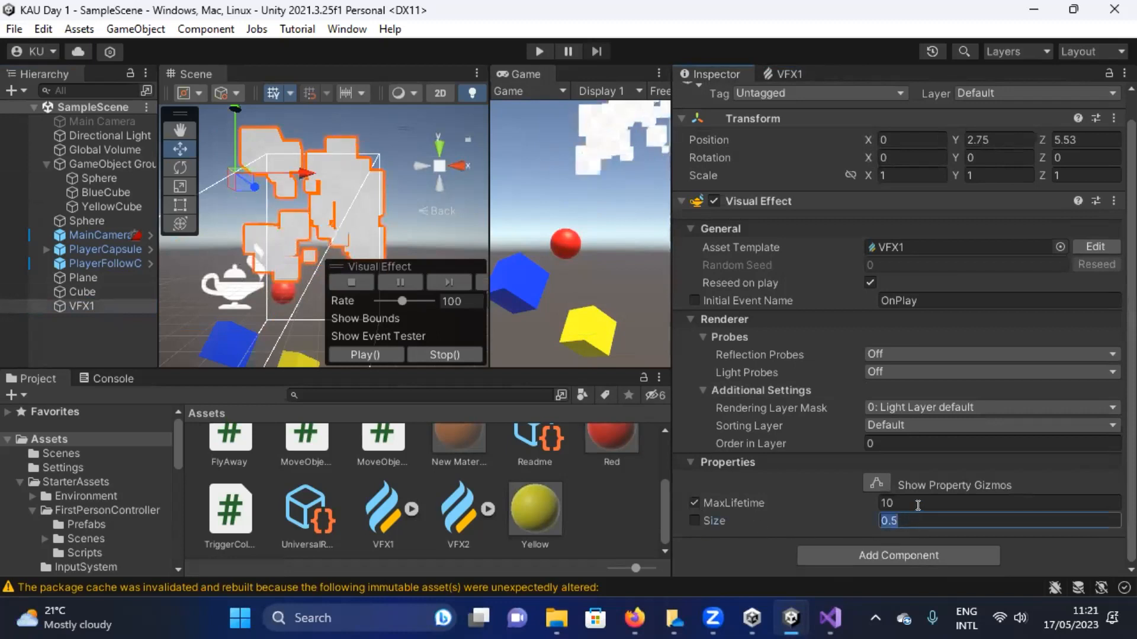
click(975, 518)
key(BackSpace)
text(2)
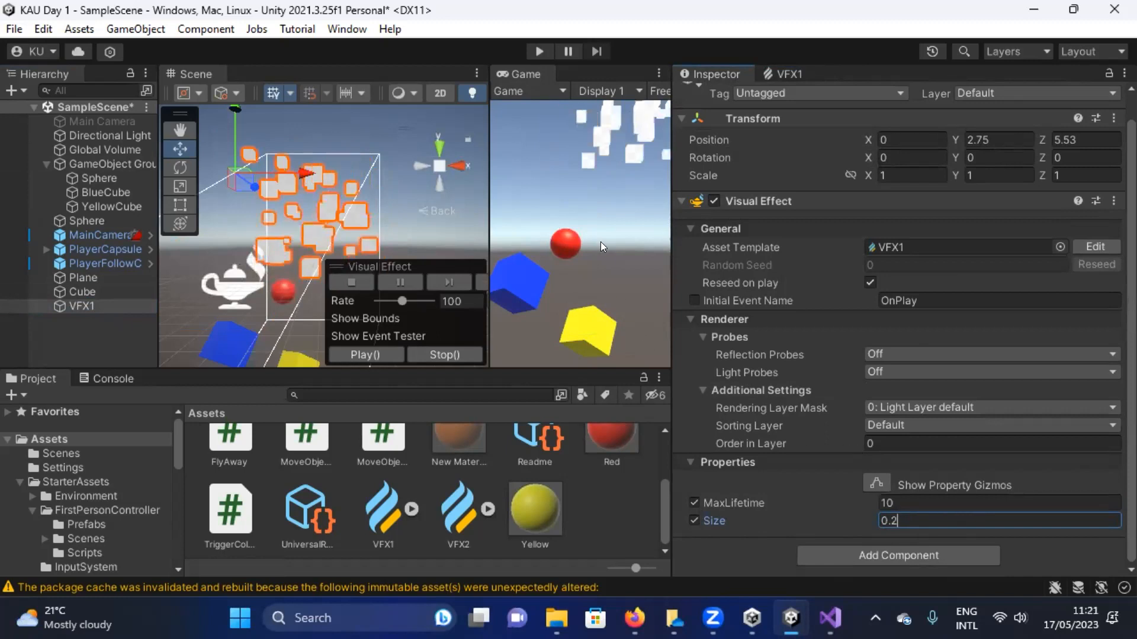
Enlarge the Scene and Game views, deselect VFX1 and examine the scattered cubes up close from an angle.
drag(672, 238, 865, 242)
drag(628, 209, 567, 207)
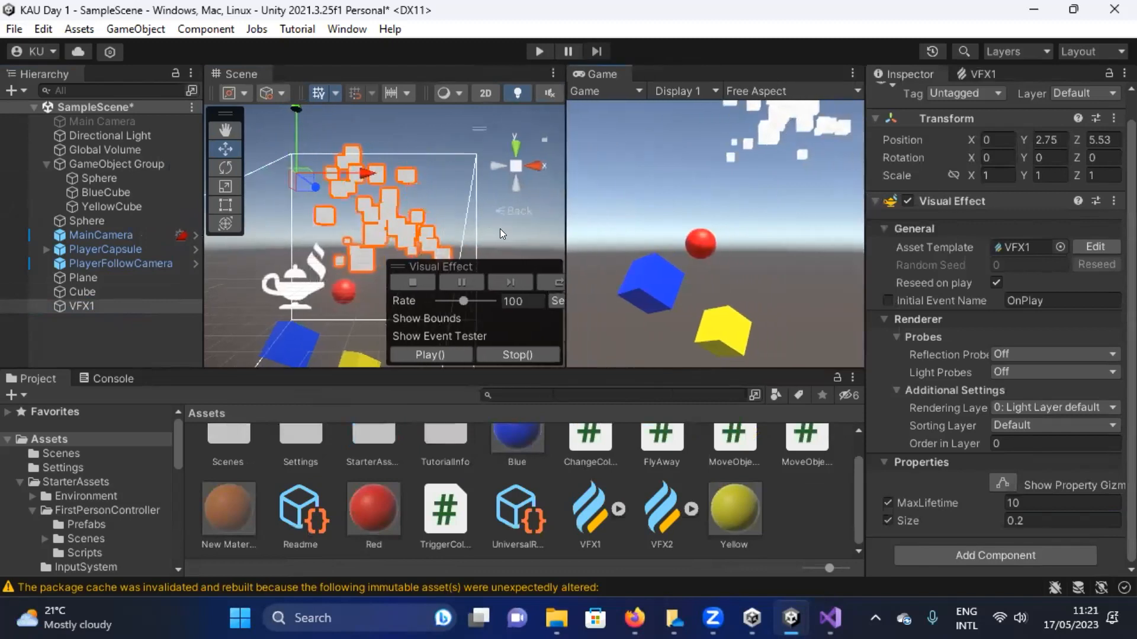
click(348, 274)
right_drag(398, 275, 450, 231)
key(a)
scroll(363, 235, up, 4)
middle_drag(450, 231, 318, 244)
right_drag(503, 230, 433, 218)
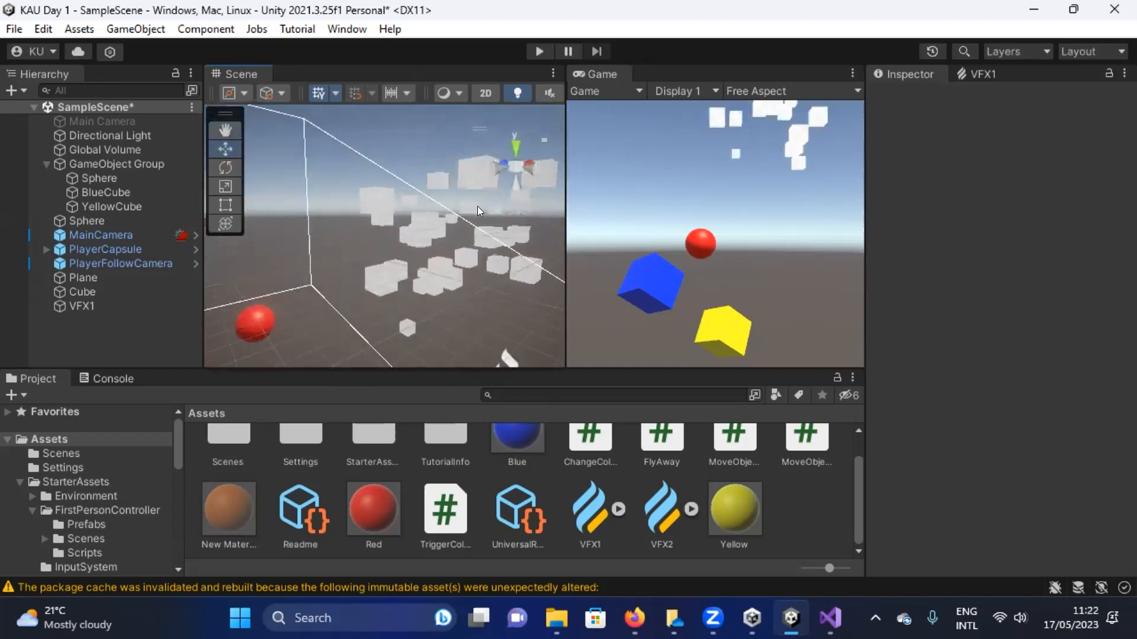
Return to the VFX1 graph and widen its area to show the three Random Number nodes.
click(983, 74)
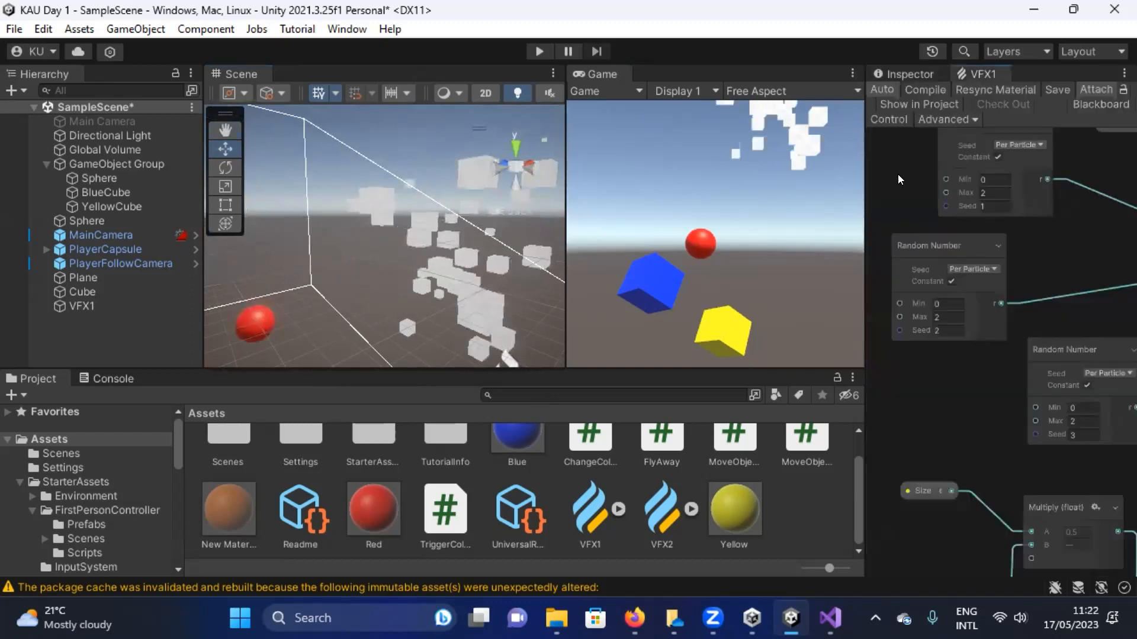
drag(865, 195, 705, 196)
middle_drag(900, 247, 943, 293)
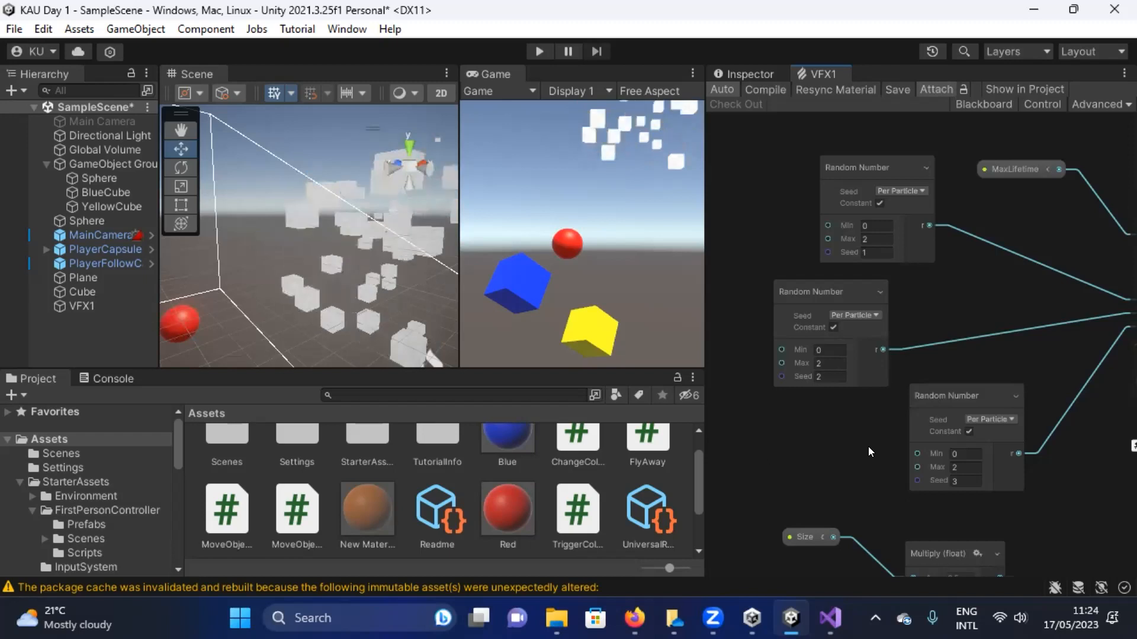
Examine the size nodes, the Output Particle Mesh context and the Random Number connections into Set Position.
drag(798, 371, 797, 367)
middle_drag(1082, 551, 883, 265)
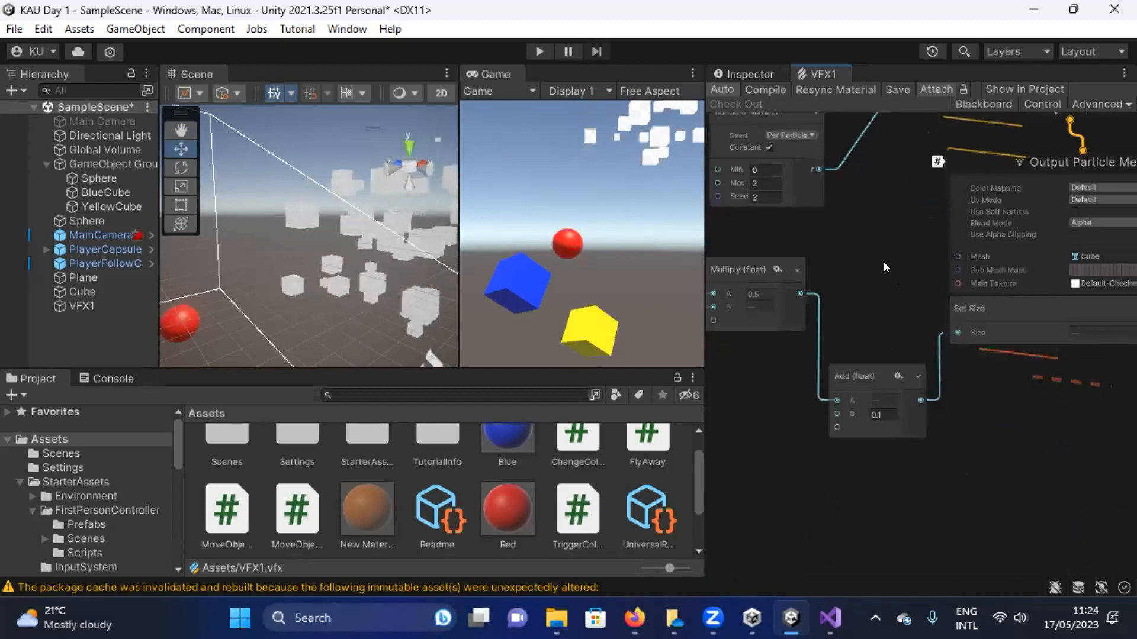
middle_drag(1015, 435, 896, 457)
click(953, 181)
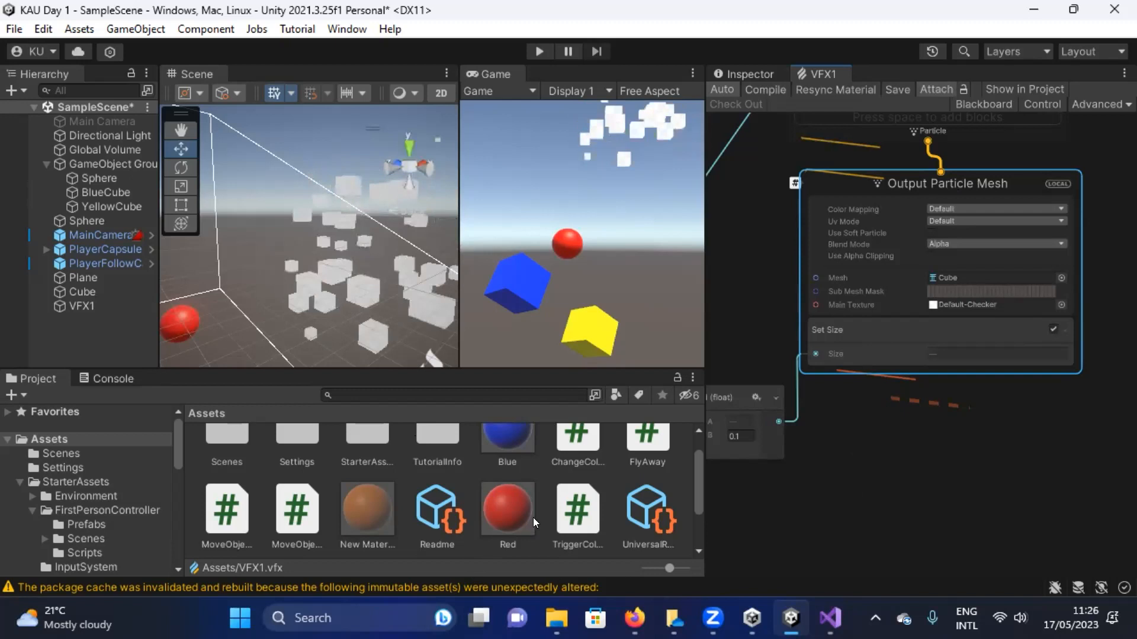
scroll(530, 517, down, 2)
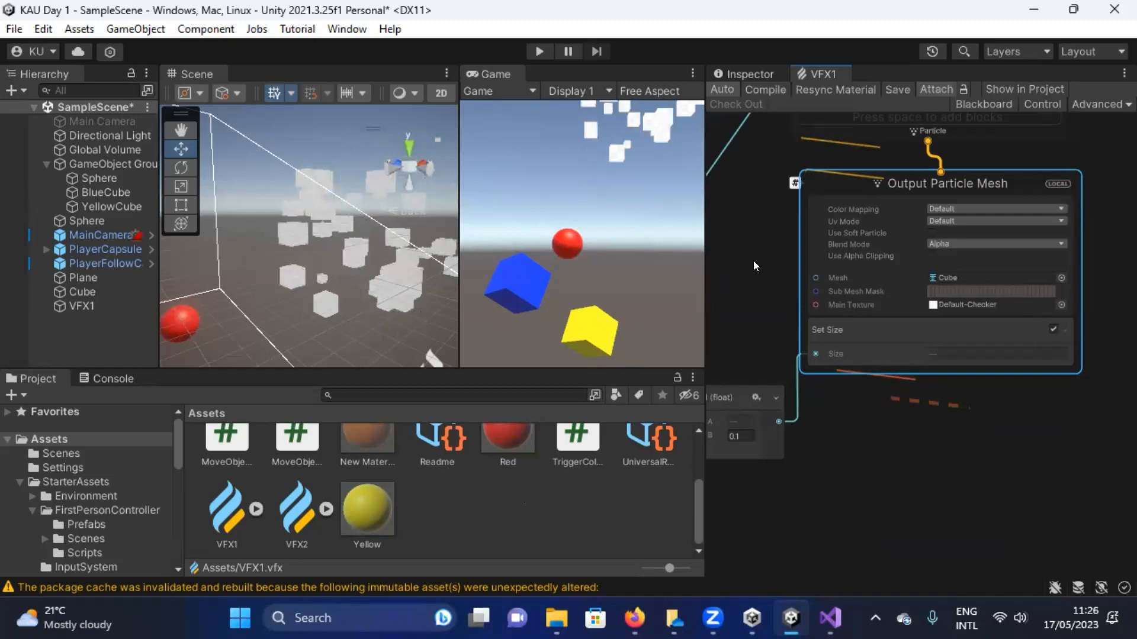
scroll(739, 236, up, 1)
scroll(752, 233, down, 4)
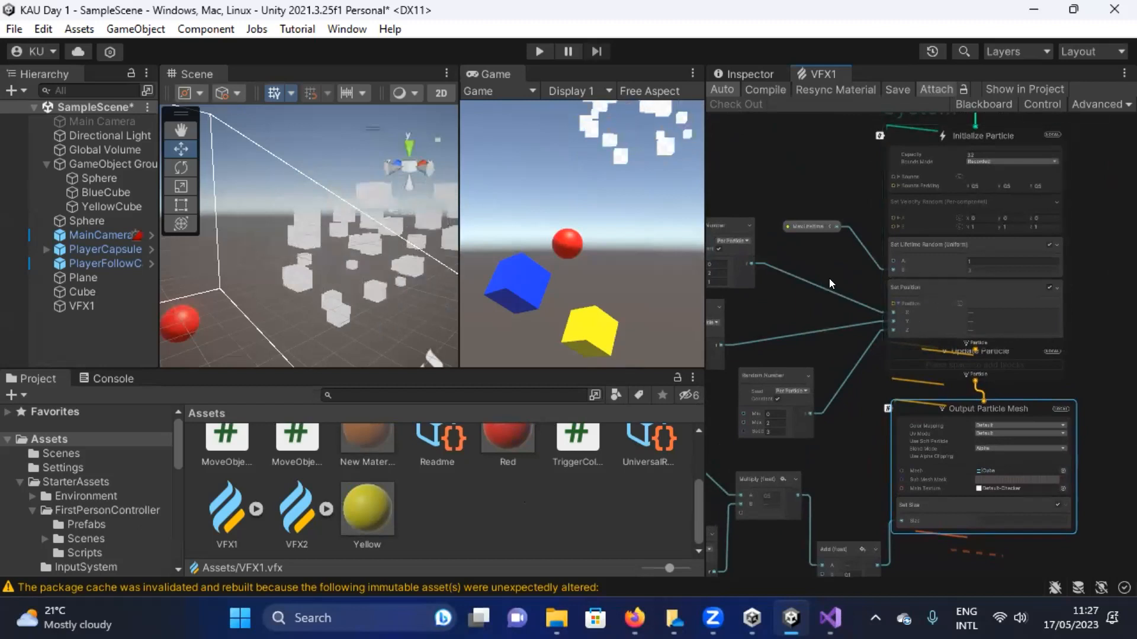
middle_drag(829, 278, 903, 278)
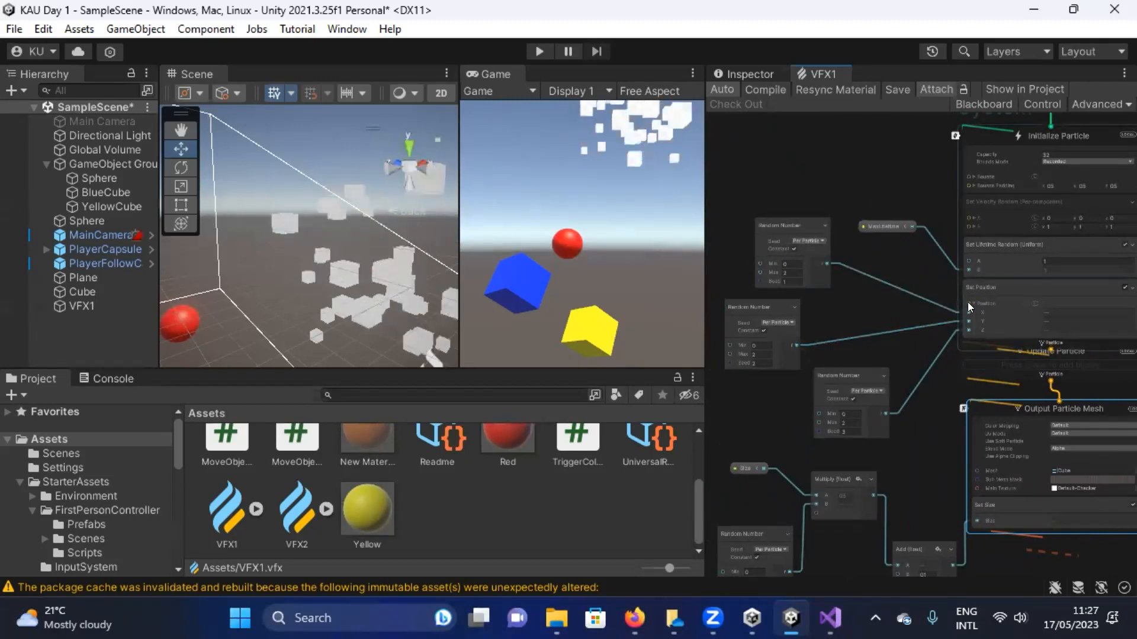
mouse_move(916, 262)
middle_down()
mouse_move(873, 242)
mouse_move(901, 259)
middle_up()
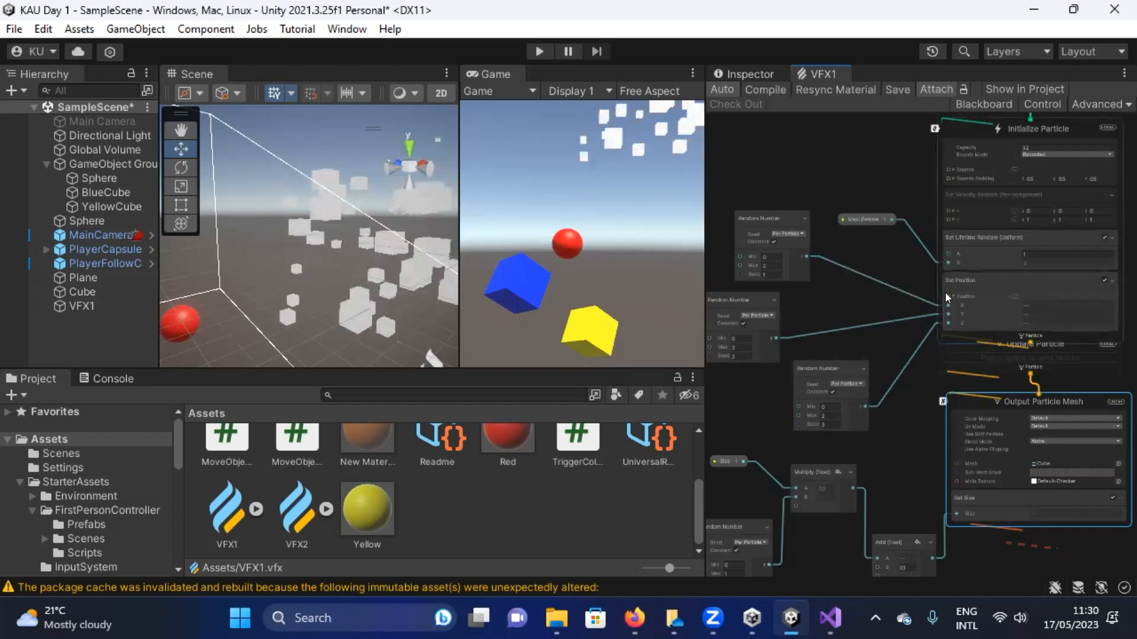
mouse_move(942, 302)
mouse_down()
mouse_move(874, 256)
mouse_move(942, 292)
mouse_up()
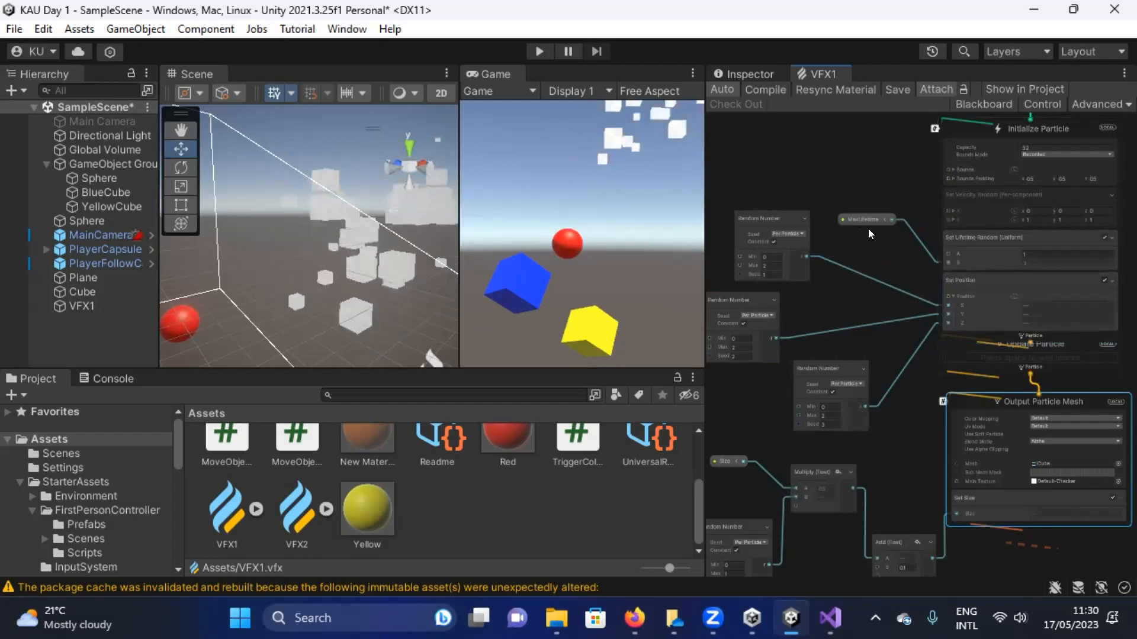
Show the graph's Blackboard and collapse the MaxLifetime and Size properties.
click(981, 103)
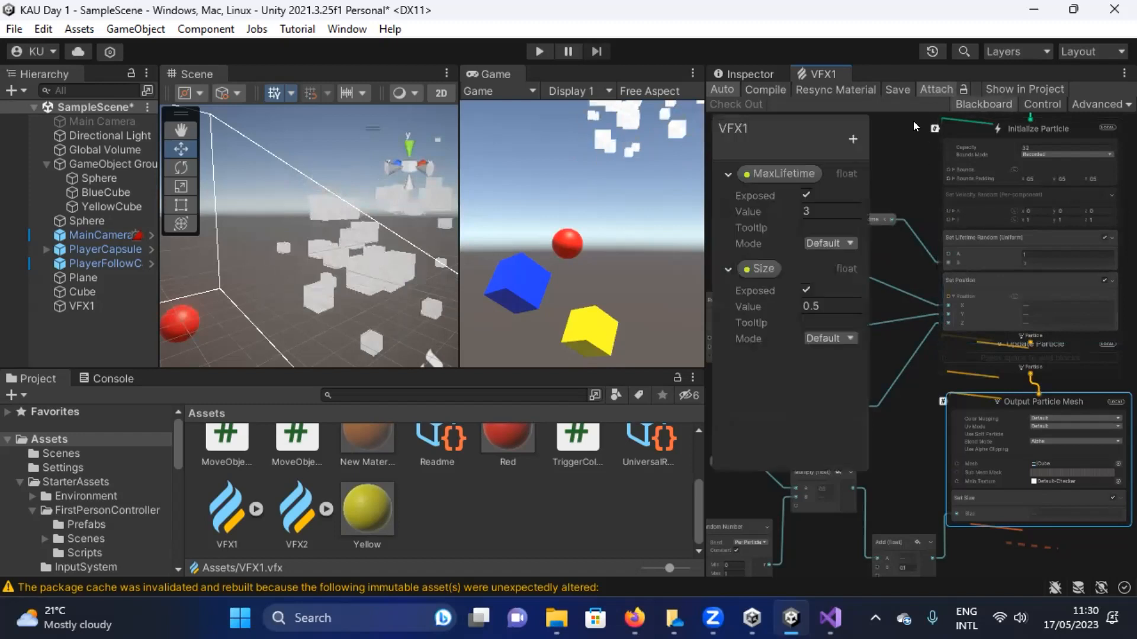
click(728, 175)
click(728, 199)
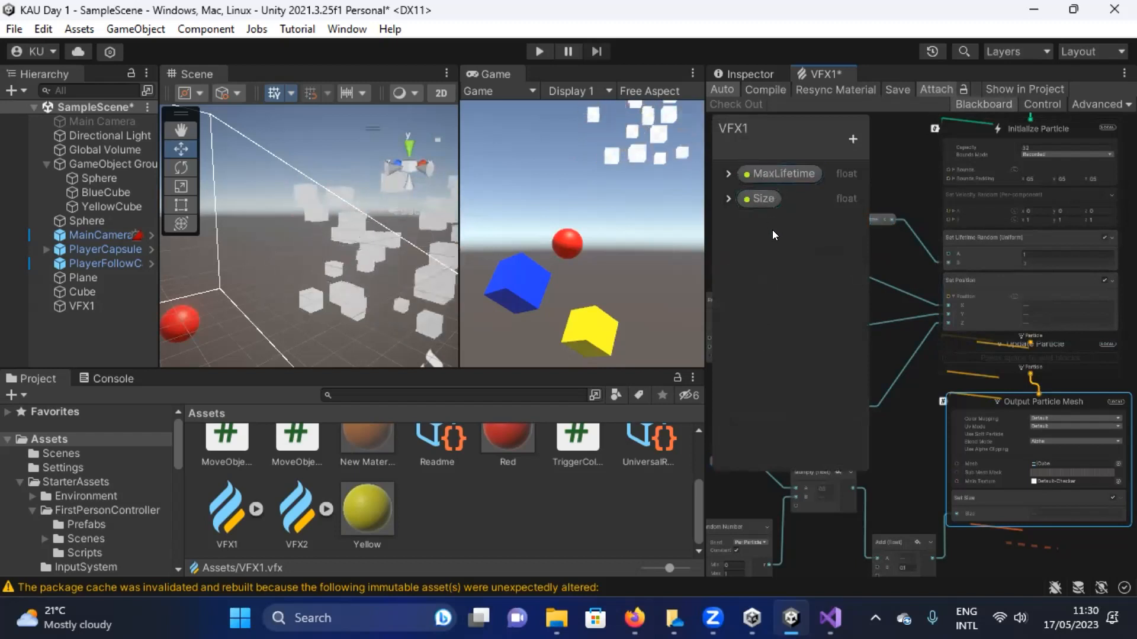
Add a Vector3 property to the graph's Blackboard and name it position.
click(853, 140)
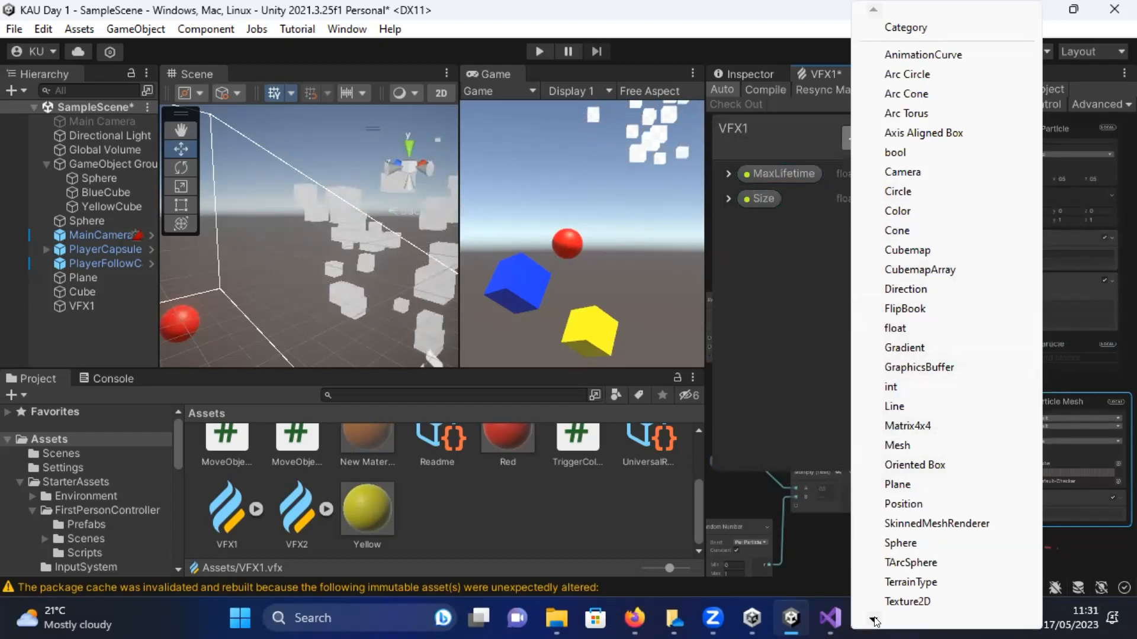
mouse_move(874, 620)
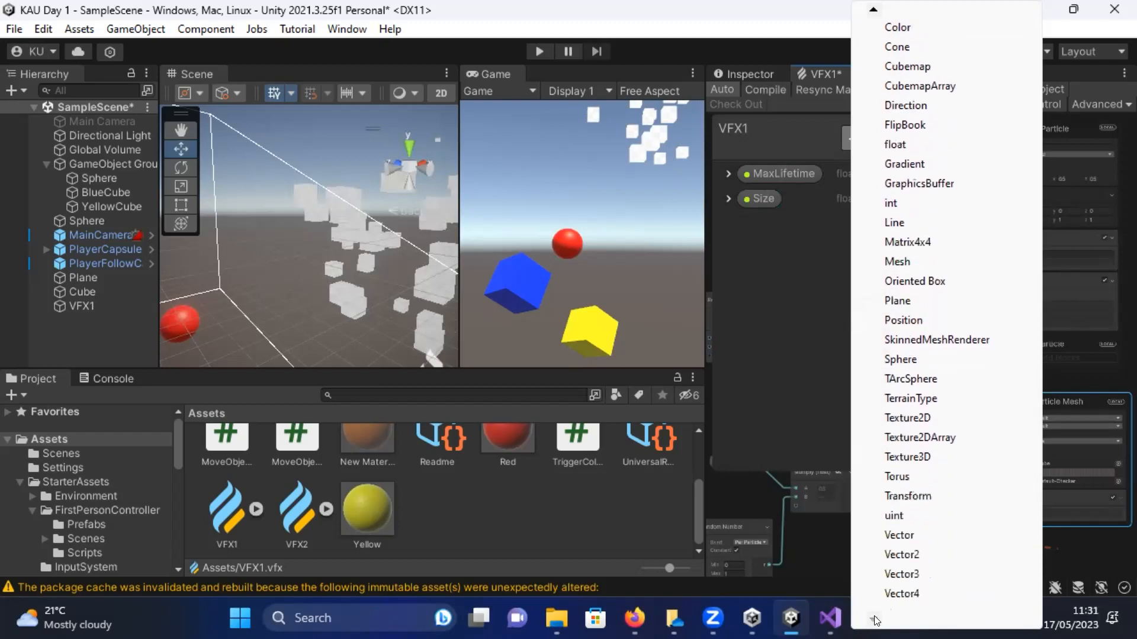
click(916, 574)
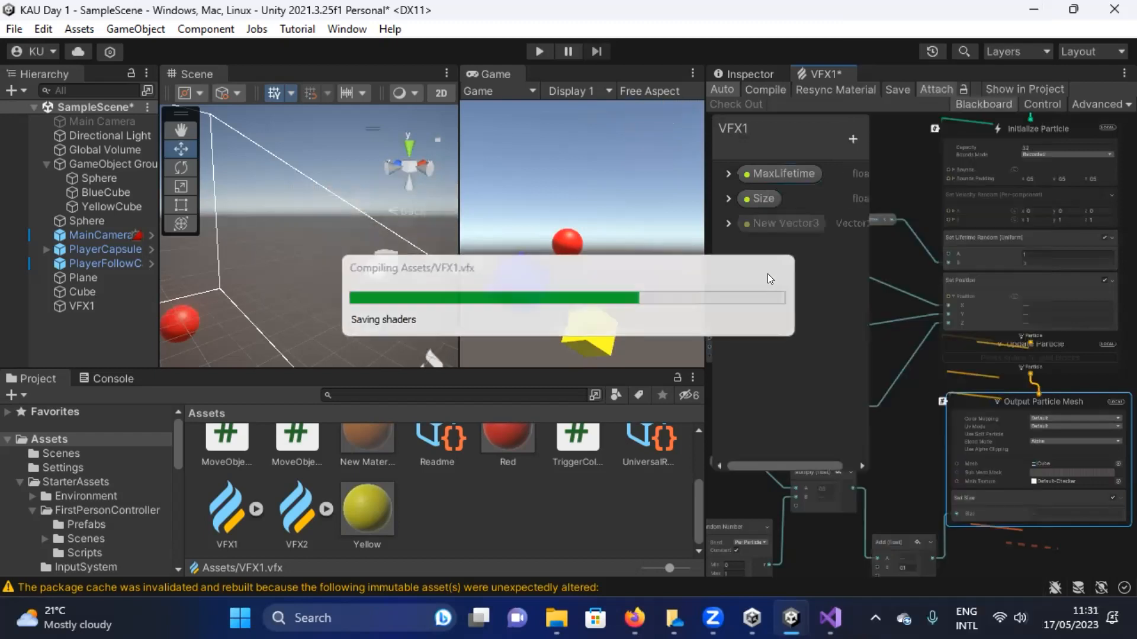
double_click(784, 225)
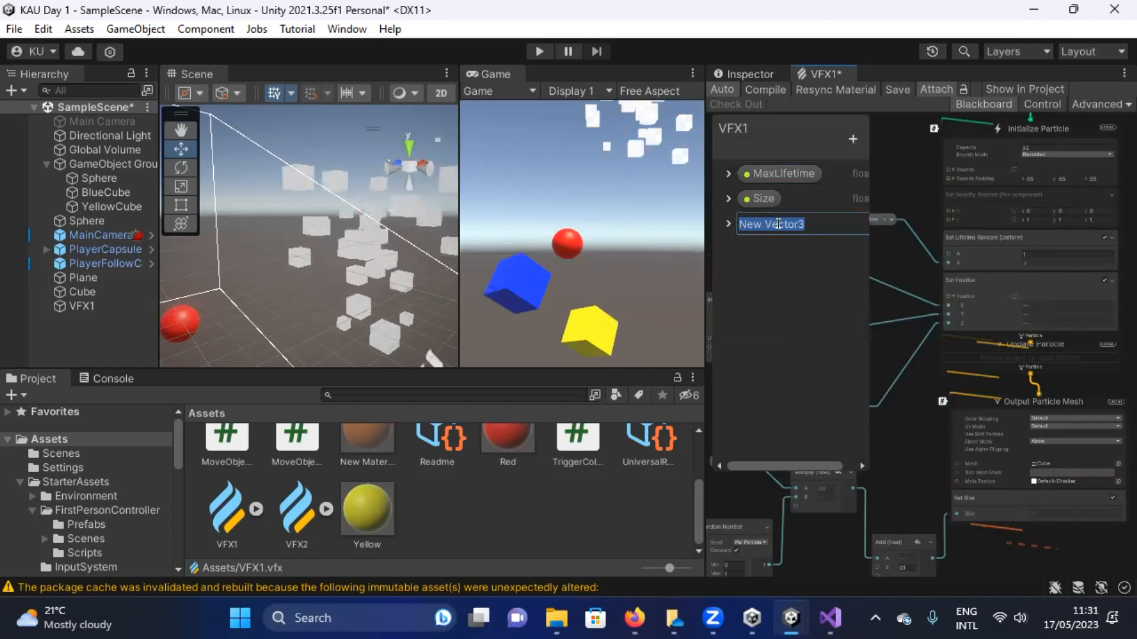
text(positi)
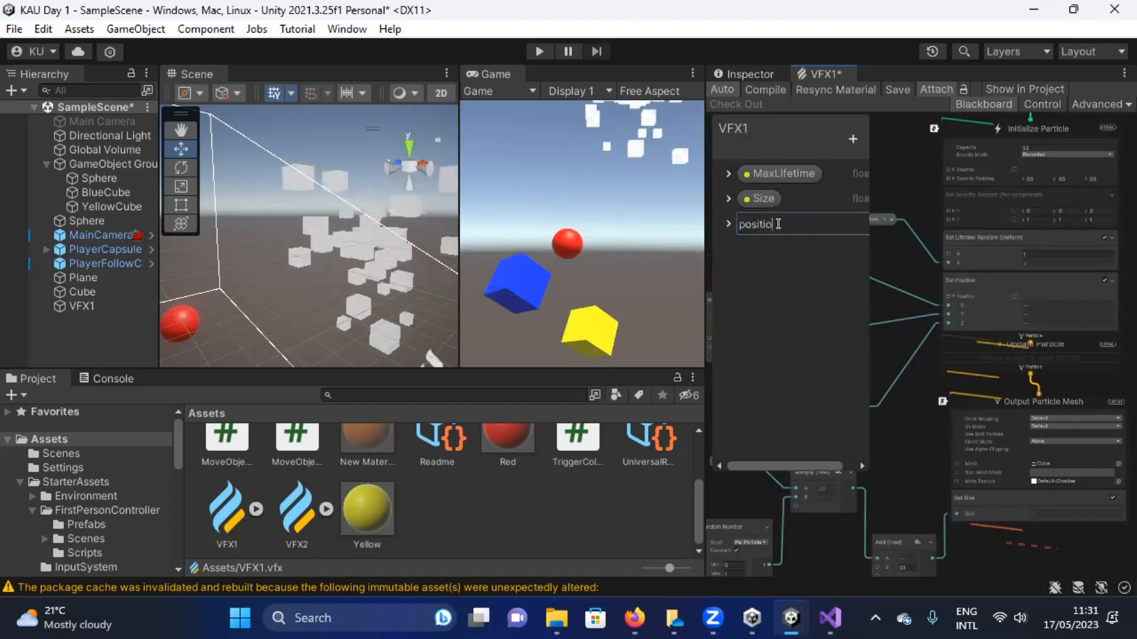
text(on)
key(Return)
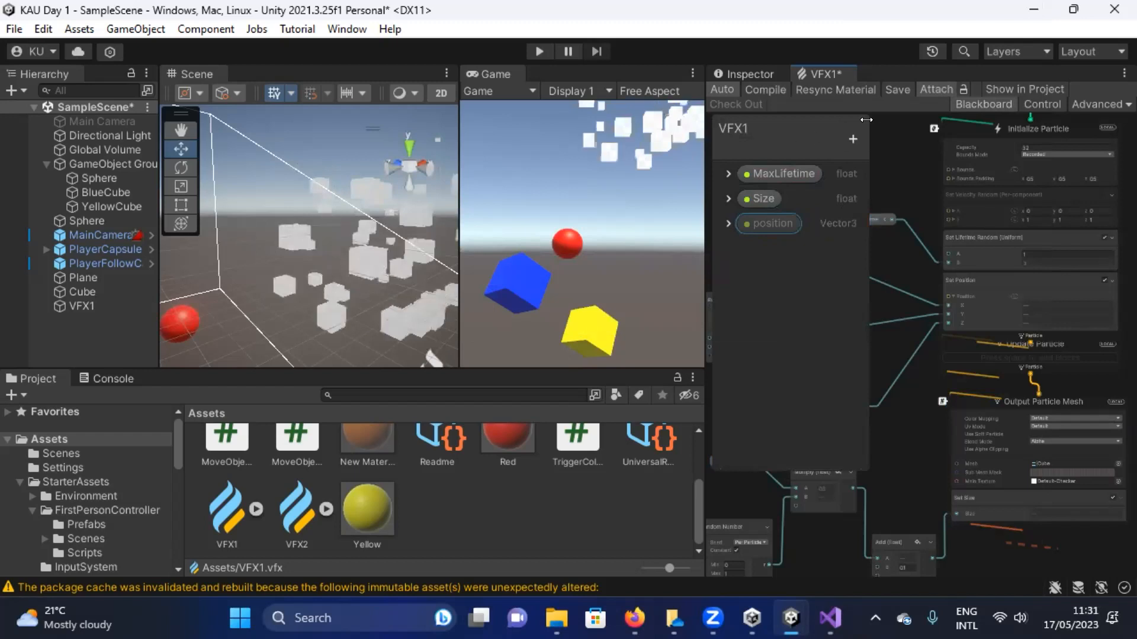
Hide the Blackboard, add a position property node feeding the Position input of Set Position, and save the graph.
click(960, 103)
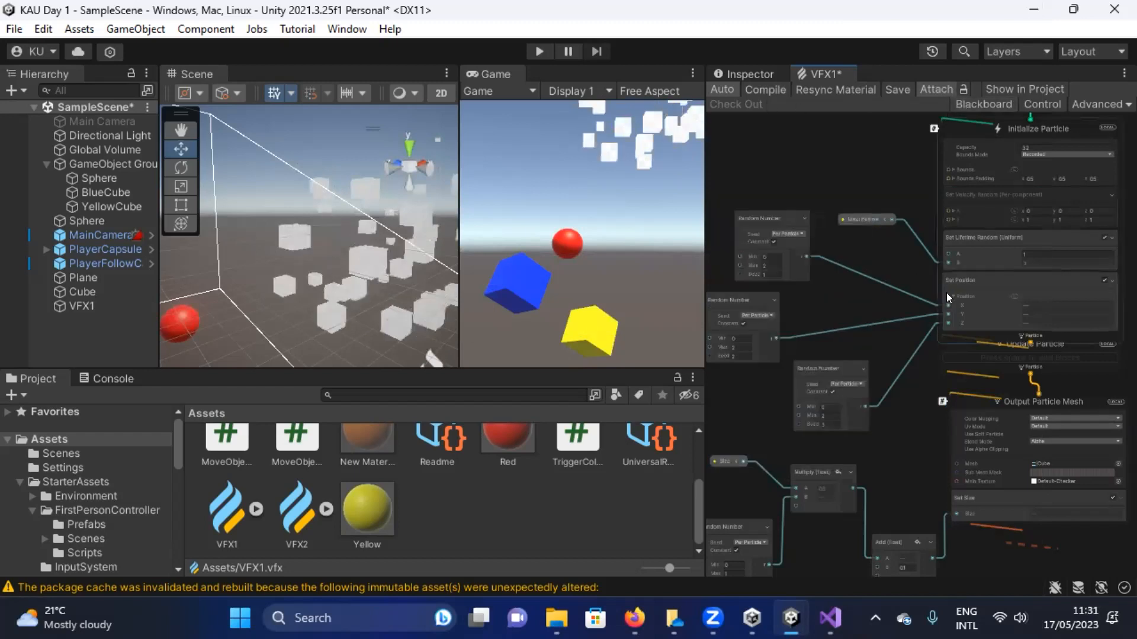
key(space)
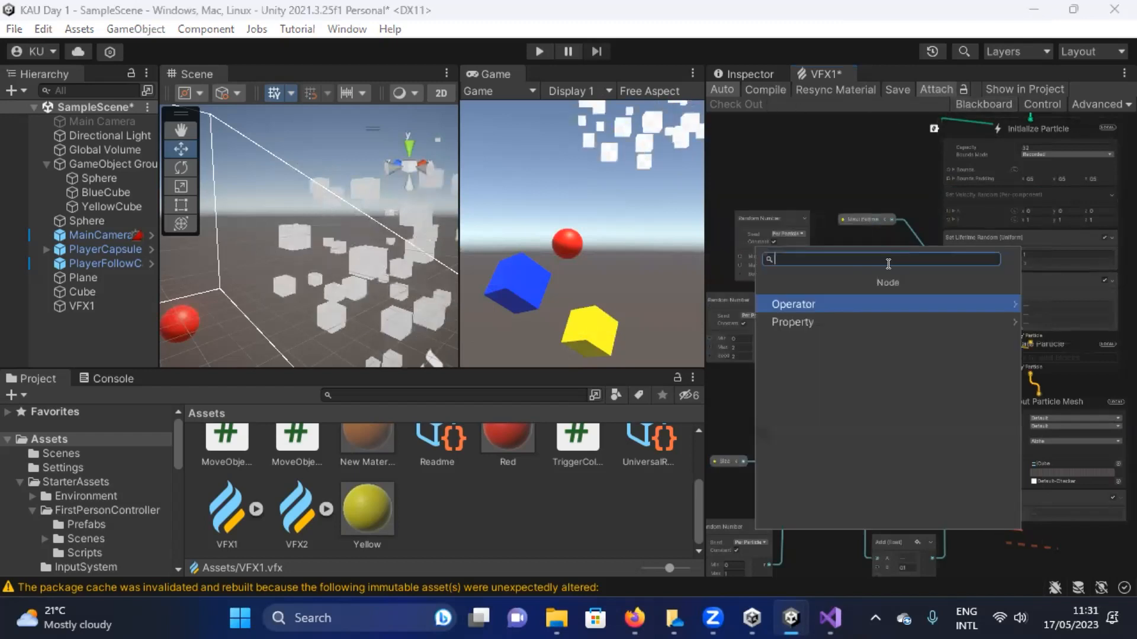
click(827, 321)
click(831, 339)
drag(911, 285, 858, 287)
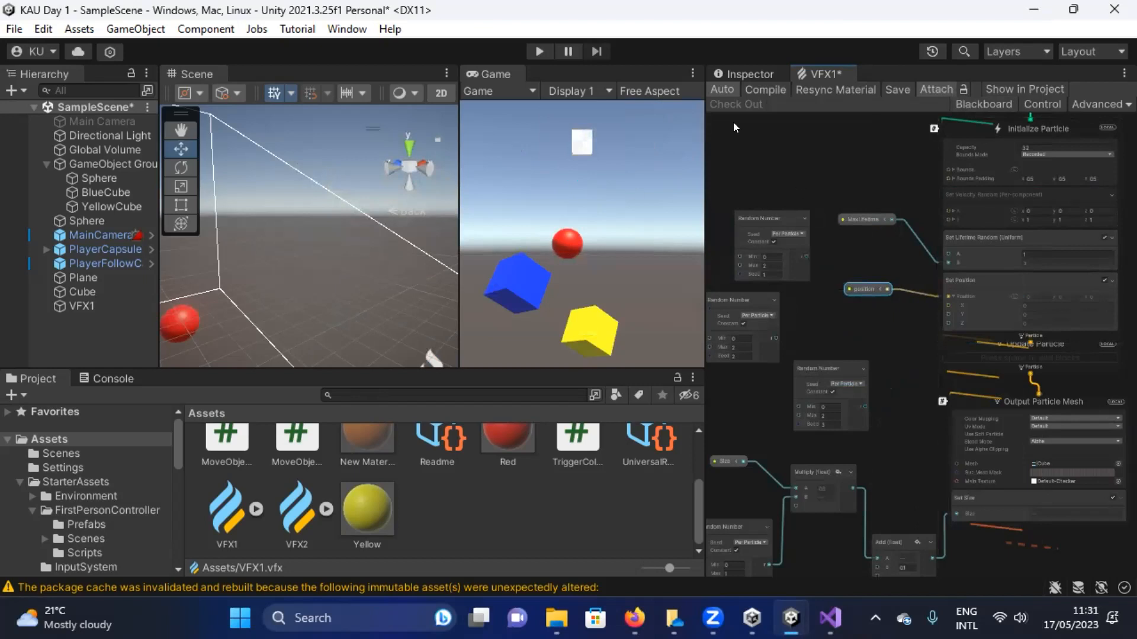
key(ctrl+s)
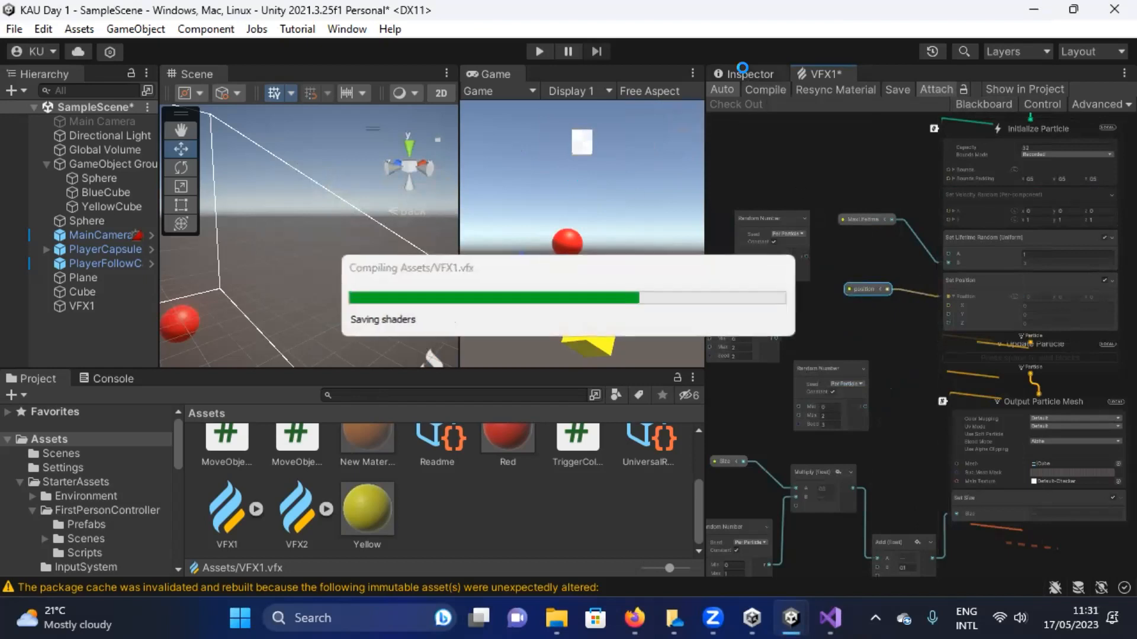
On the VFX1 scene object, set the exposed position property to X 1, Y 1, Z 1.
click(747, 72)
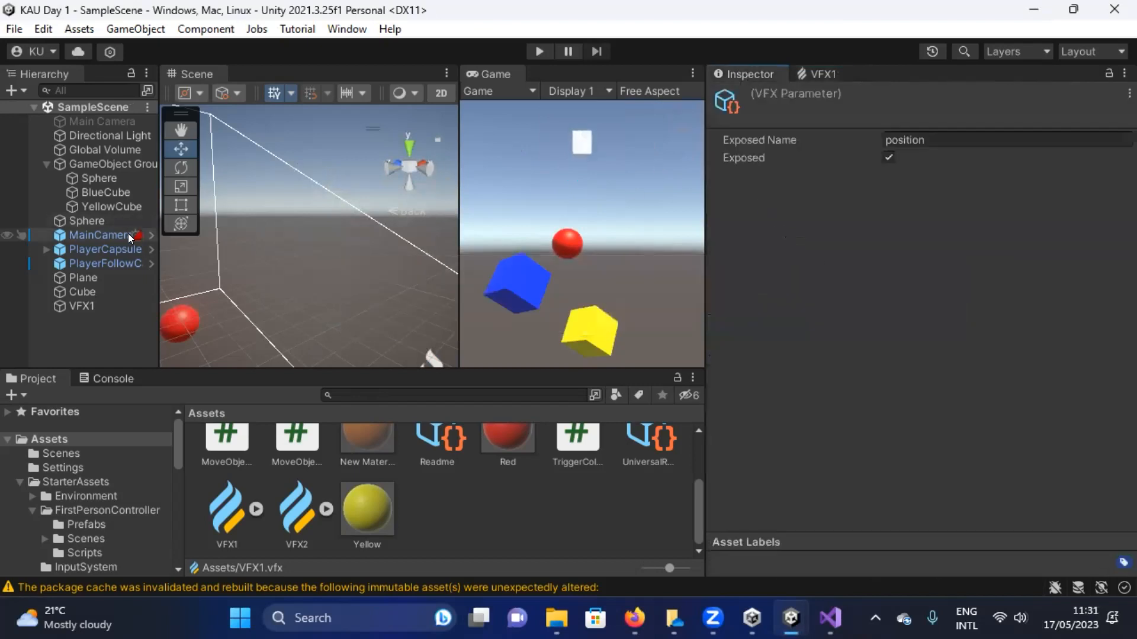
click(100, 306)
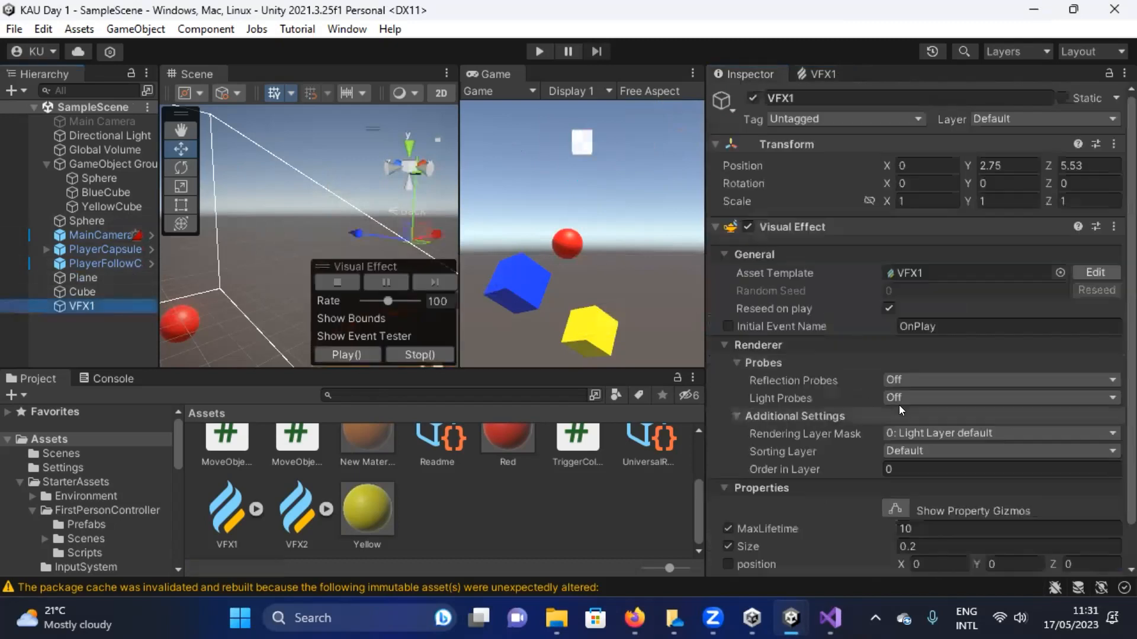
scroll(897, 406, down, 2)
click(930, 519)
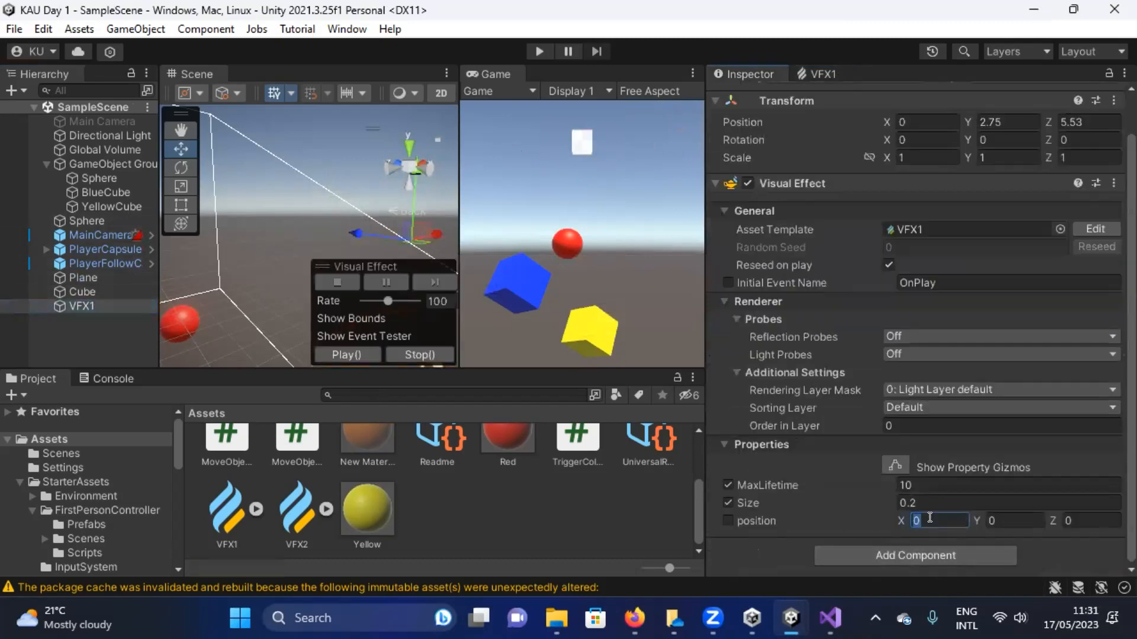
text(1)
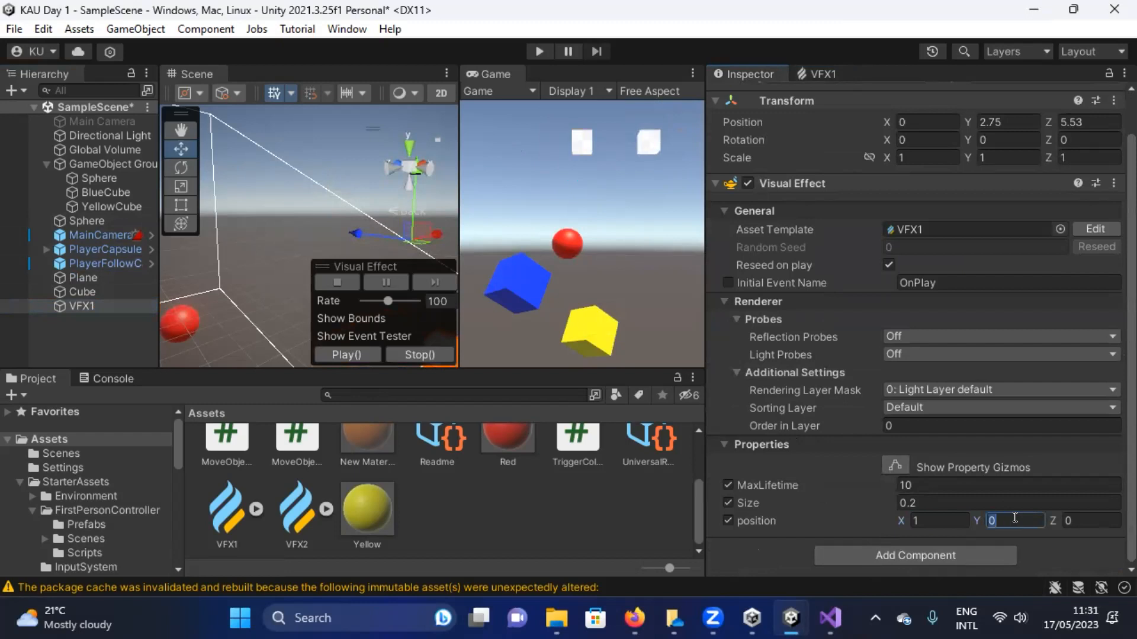
click(1030, 518)
text(3)
click(1072, 514)
text(1)
click(1008, 518)
text(1)
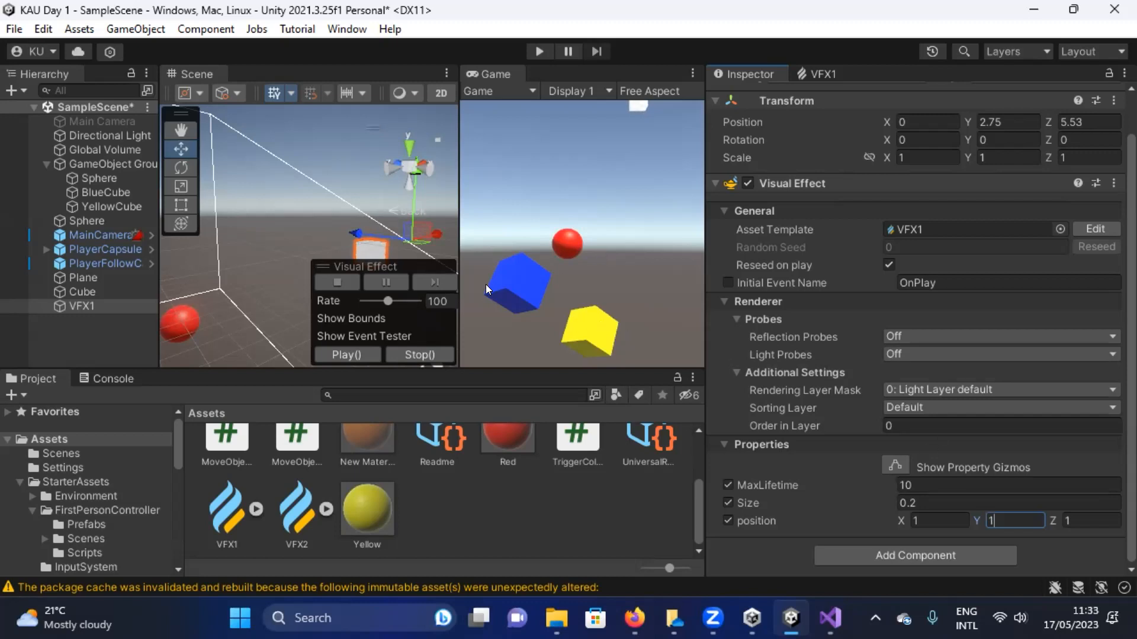
Examine the cube at its new spawn position in the Scene view and deselect VFX1.
click(373, 243)
scroll(373, 243, up, 4)
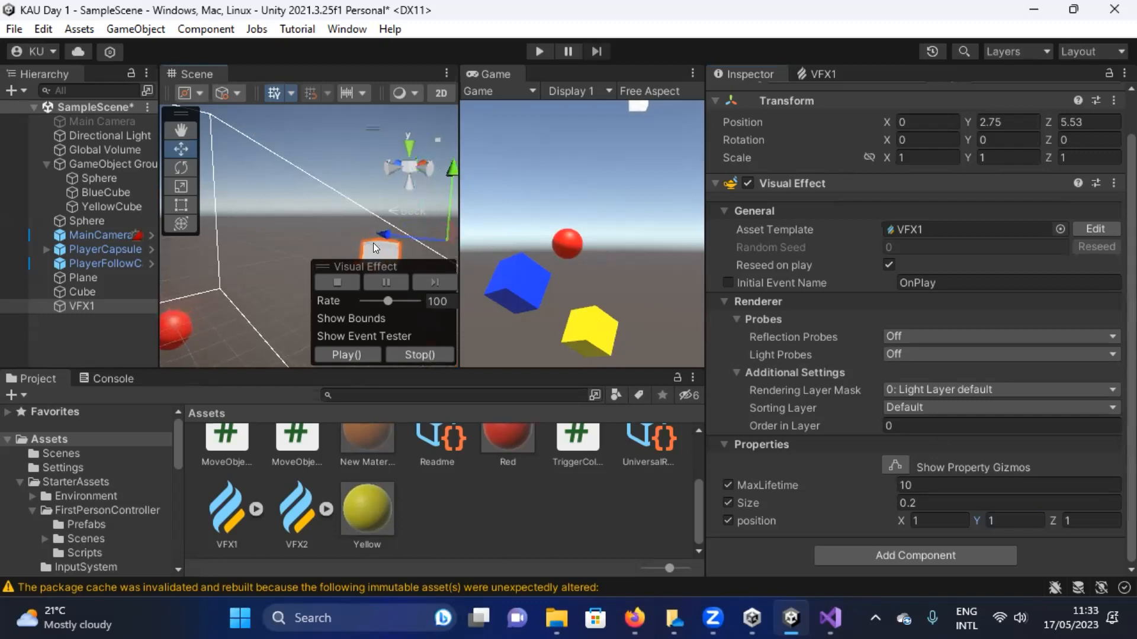
middle_drag(376, 235, 322, 117)
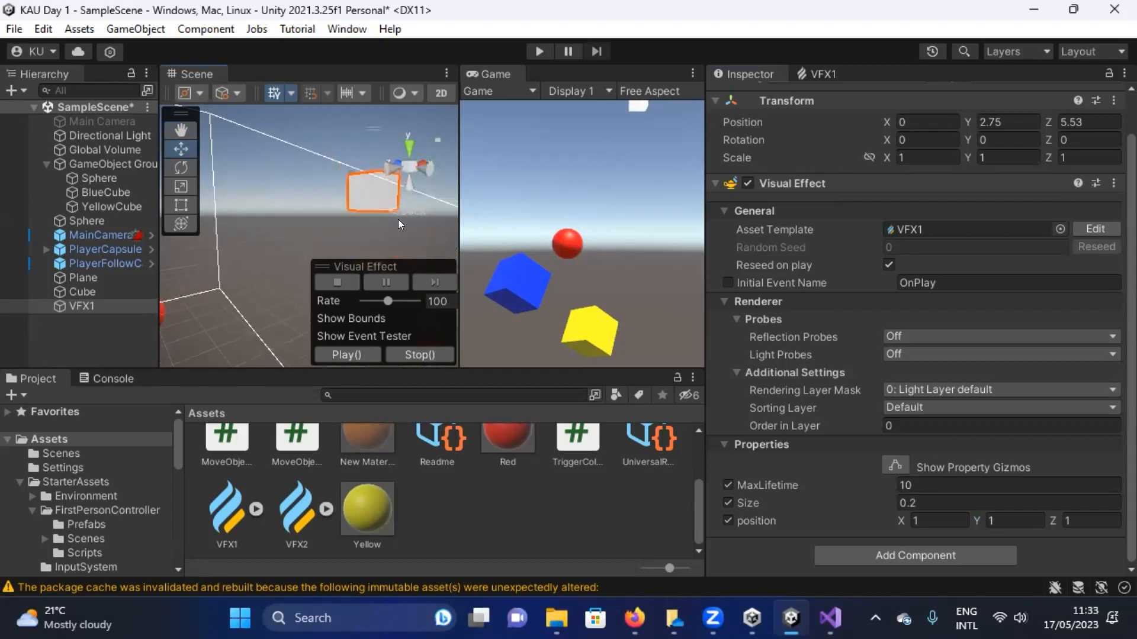
click(290, 200)
click(358, 191)
click(284, 243)
scroll(304, 221, down, 1)
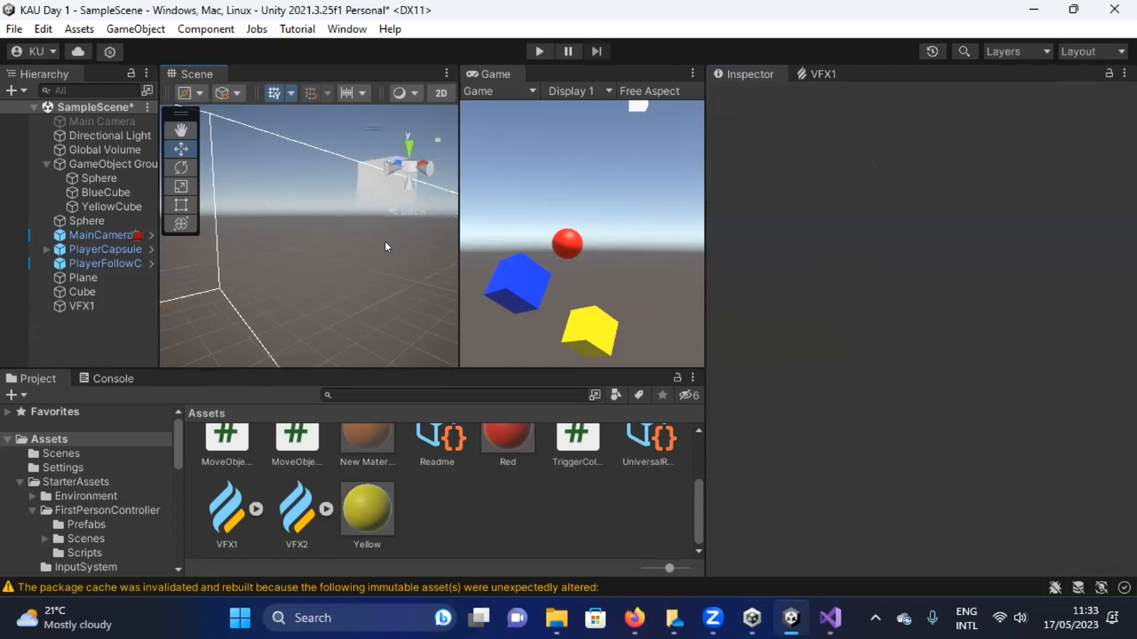
Close the VFX1 graph, view the spawned cube up close in the Scene view and reselect VFX1.
click(810, 74)
middle_click(811, 75)
click(180, 136)
drag(300, 242, 241, 294)
drag(361, 204, 324, 270)
scroll(323, 230, up, 6)
scroll(323, 252, up, 3)
click(179, 148)
click(329, 273)
click(271, 315)
click(320, 256)
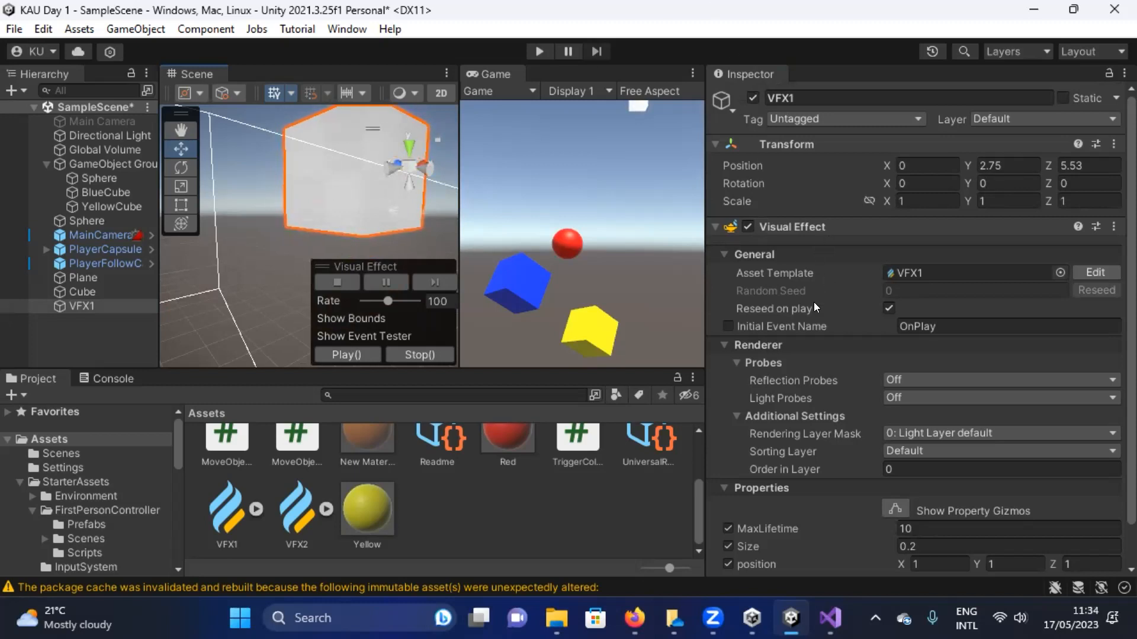
Open Telegram and go to the Scientific Visualization topic of the Art Meets Science group.
mouse_move(813, 300)
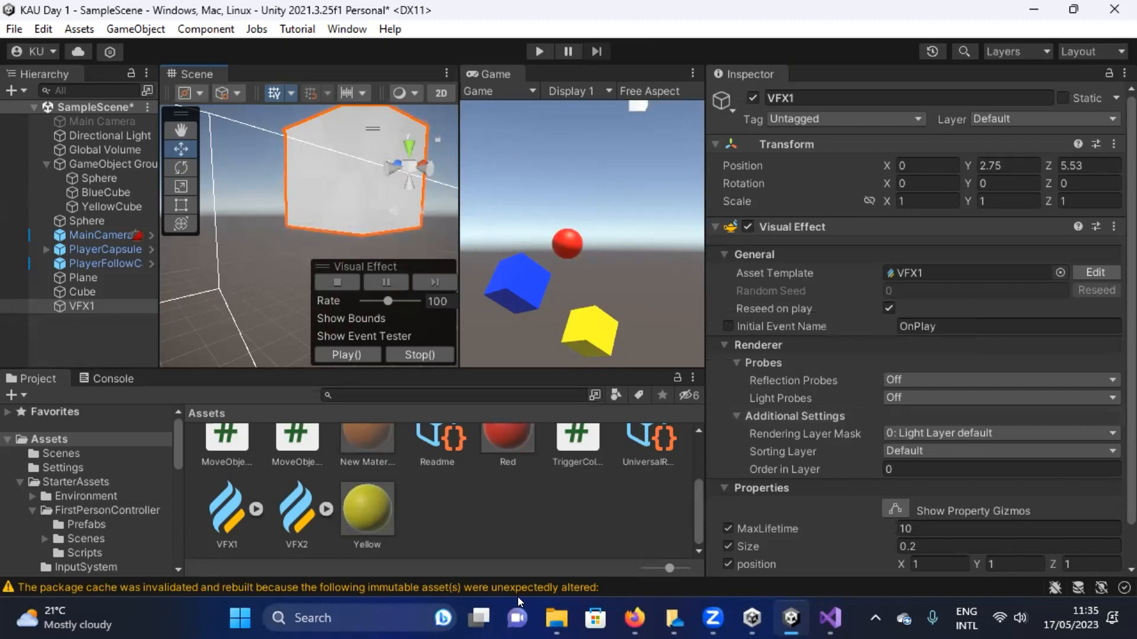
click(236, 605)
text(telegr)
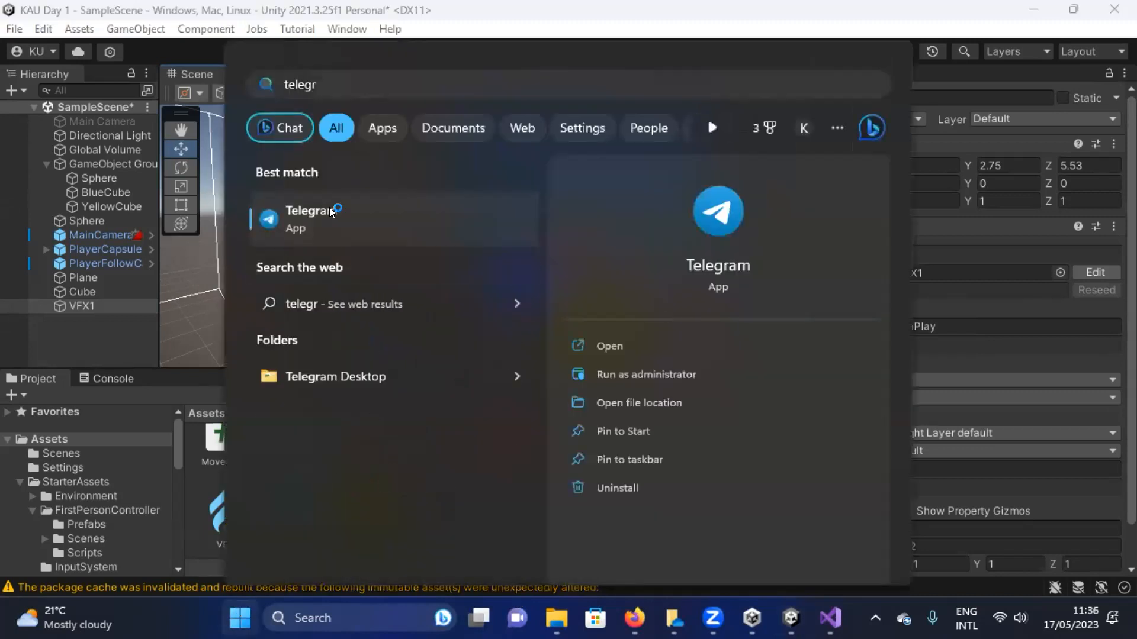
click(330, 212)
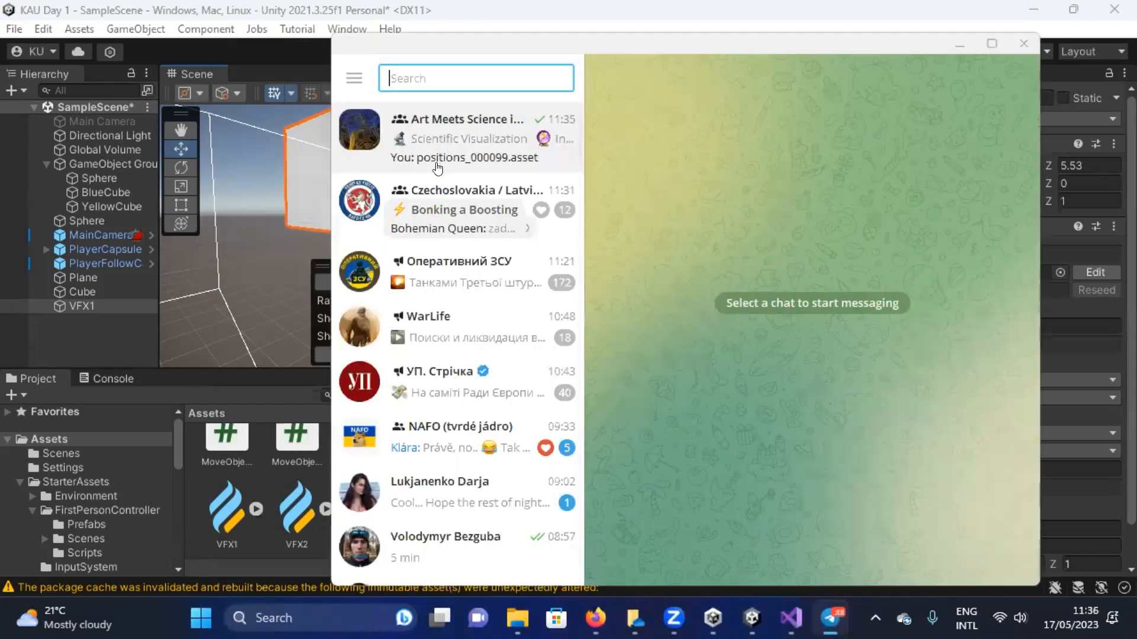
click(432, 129)
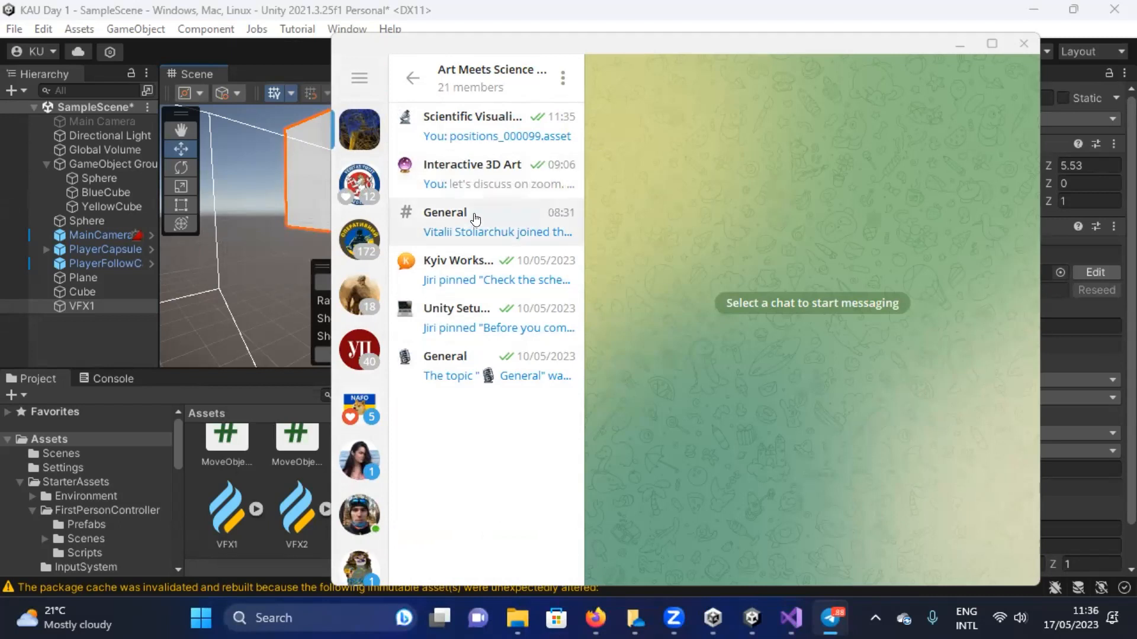
click(479, 137)
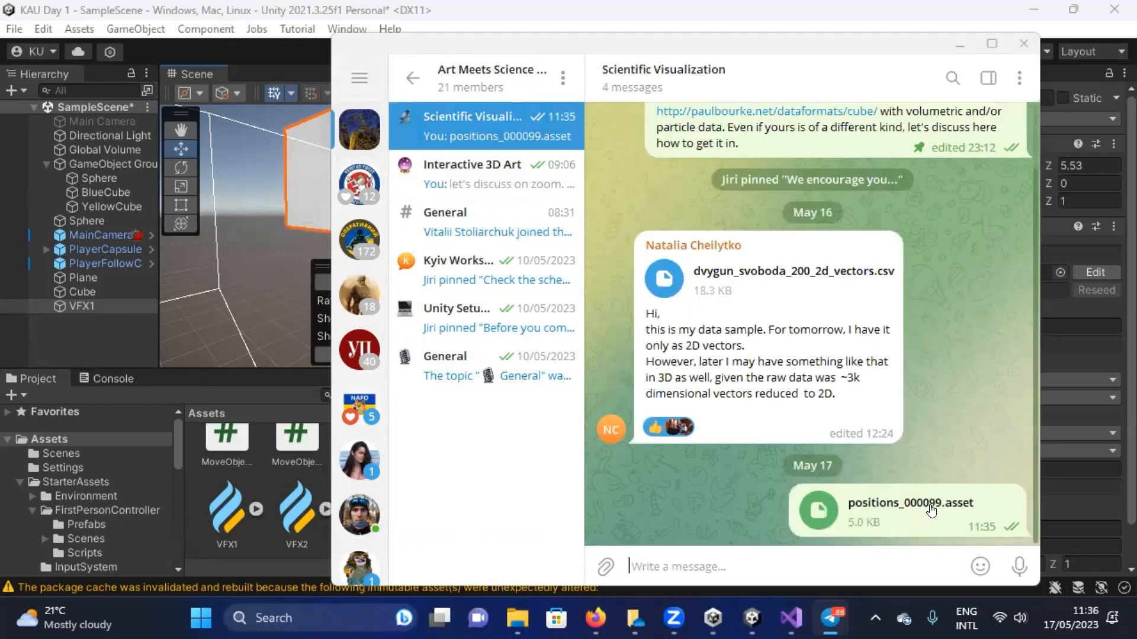
Save the shared positions_000099.asset file into the Assets folder of the KAU Day 1 project on the Desktop.
click(931, 508)
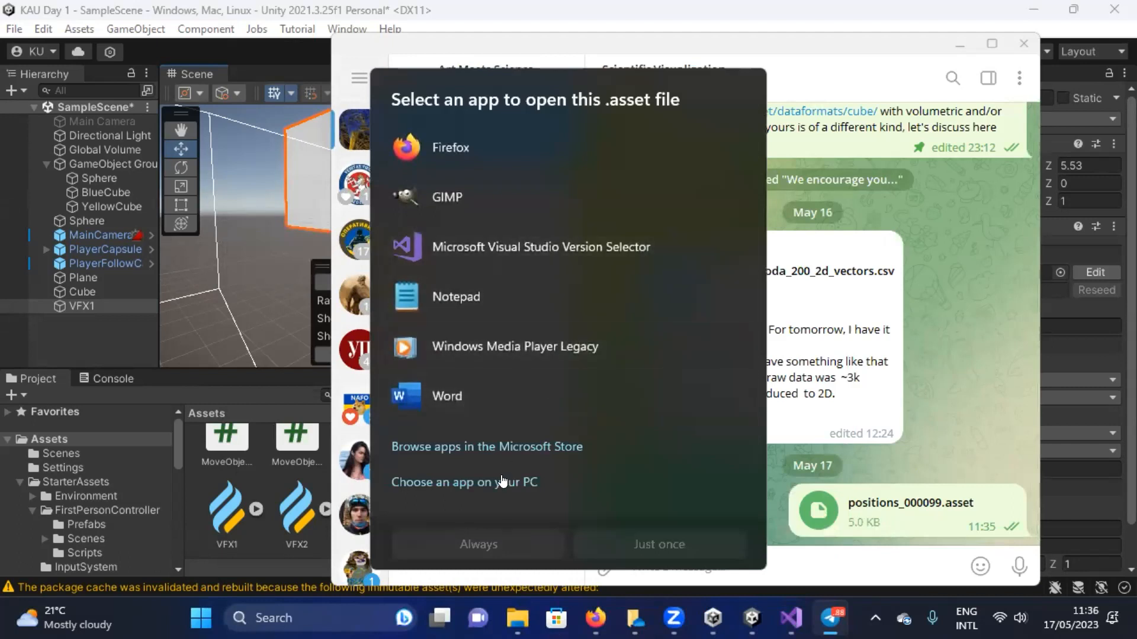
click(900, 460)
right_click(891, 496)
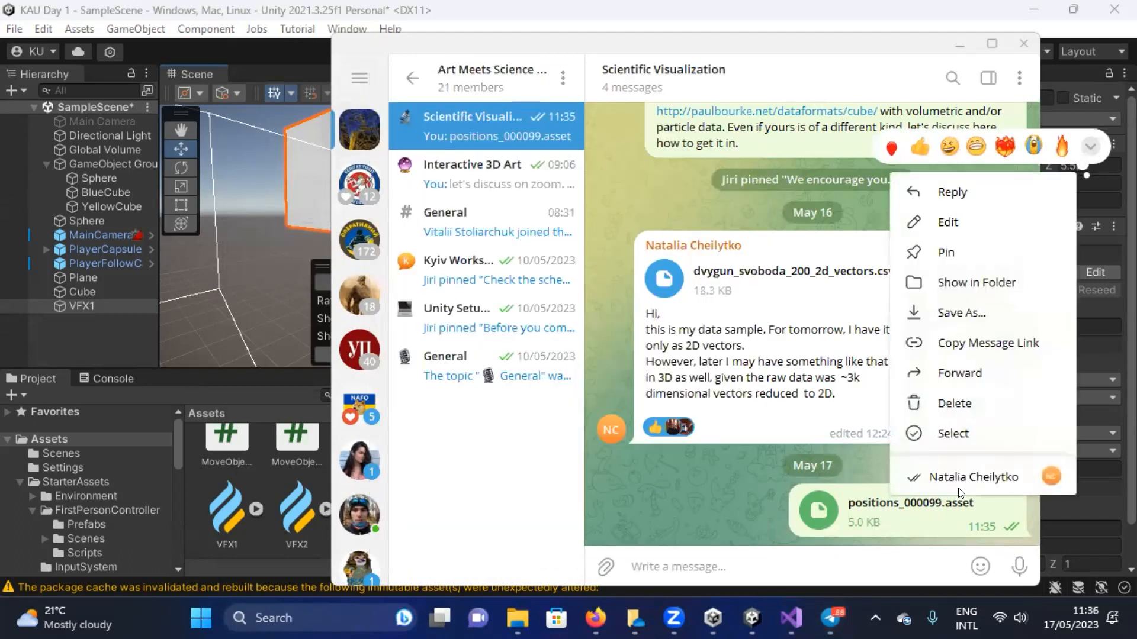
click(1001, 314)
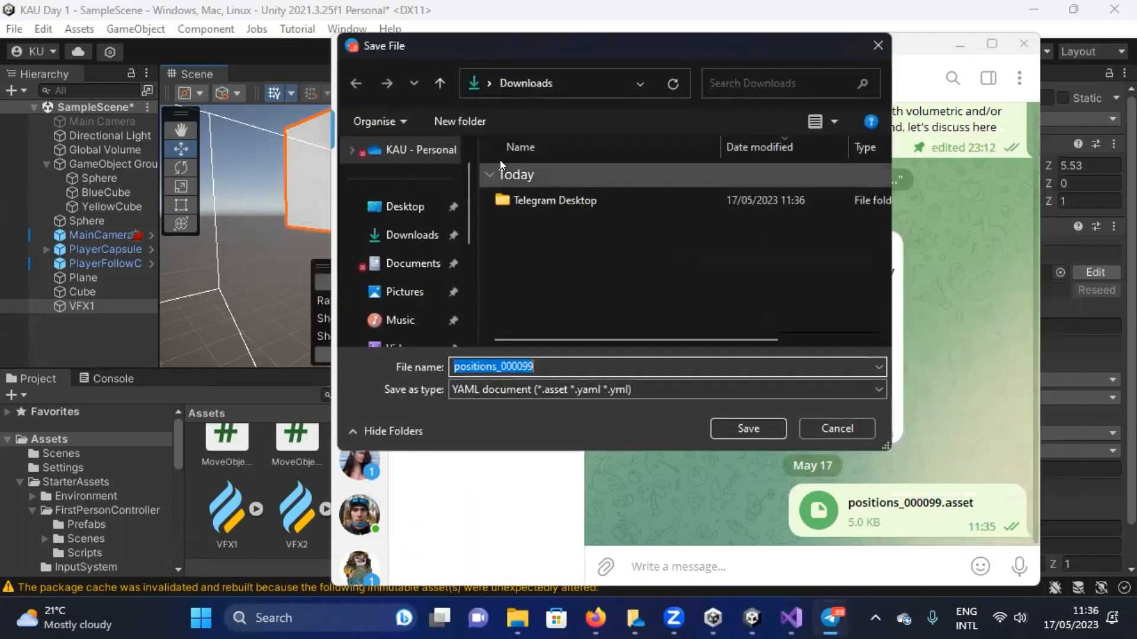
click(409, 210)
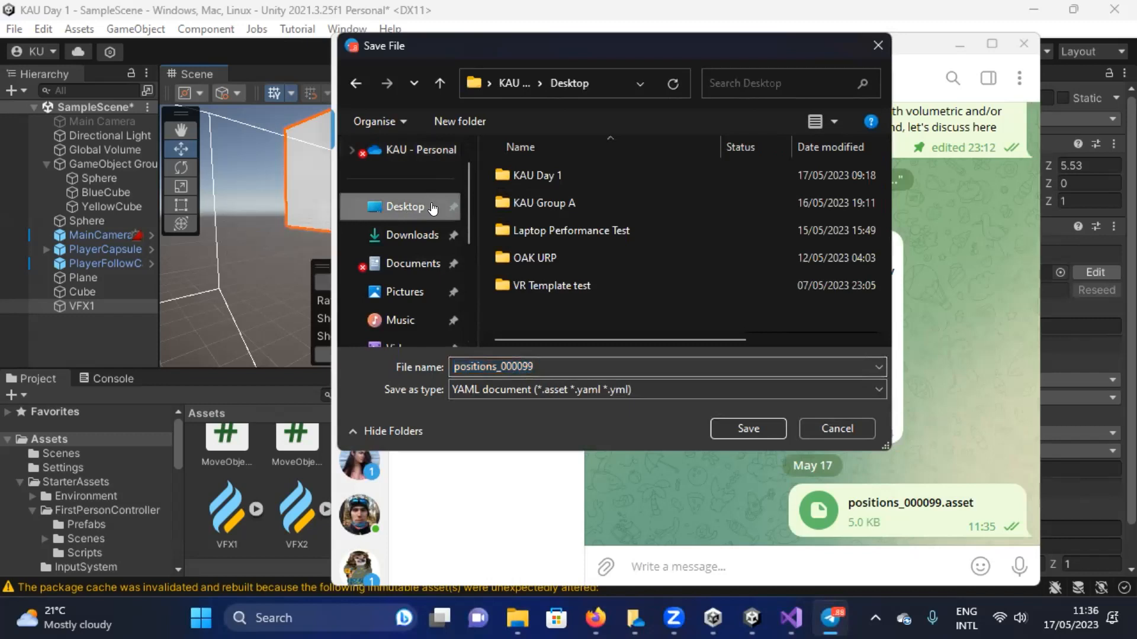
click(572, 173)
double_click(534, 172)
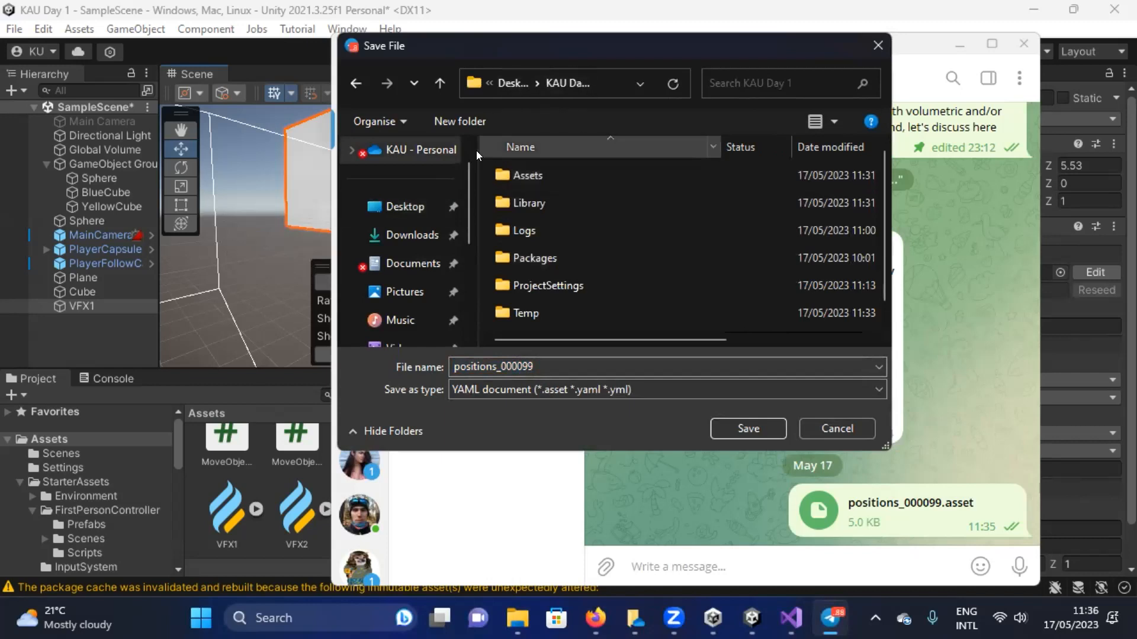
click(417, 208)
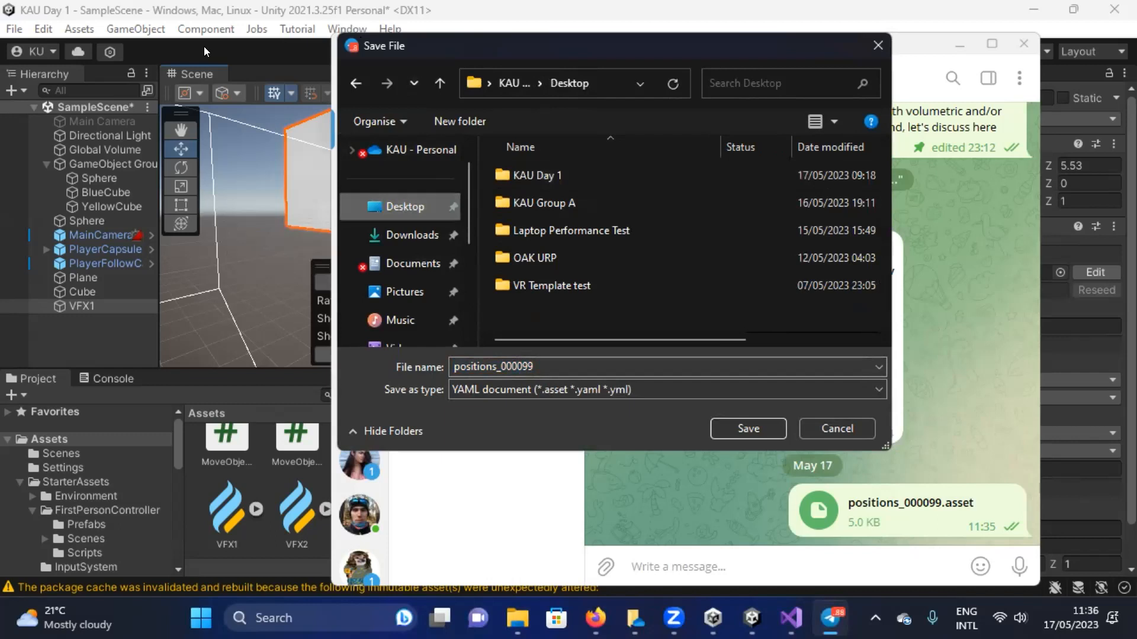
double_click(555, 176)
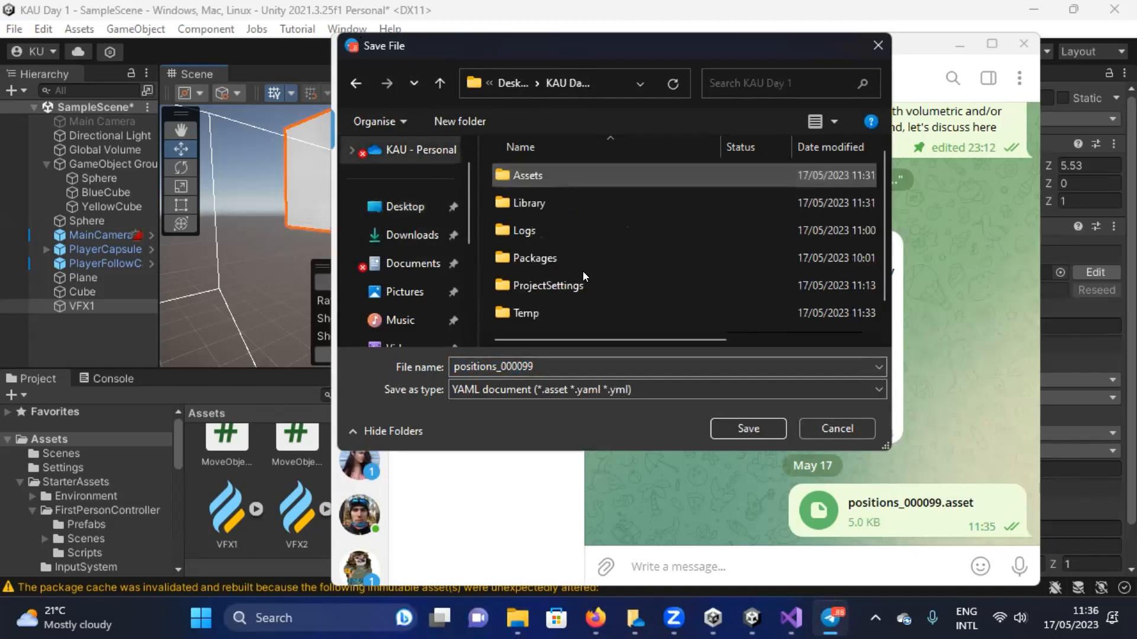
click(544, 174)
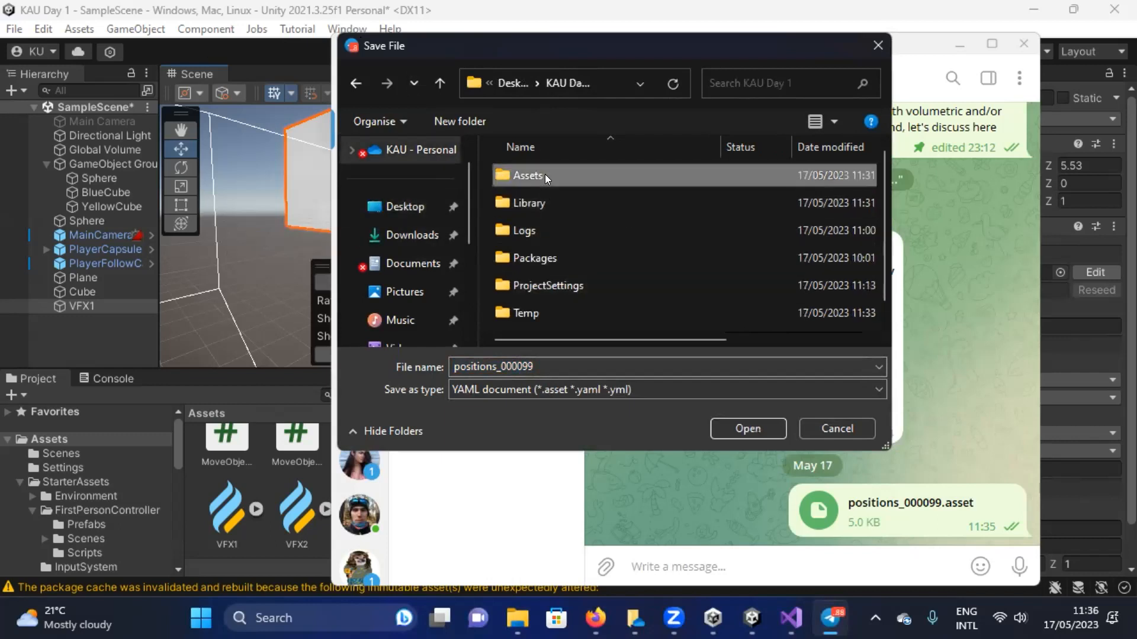
double_click(520, 177)
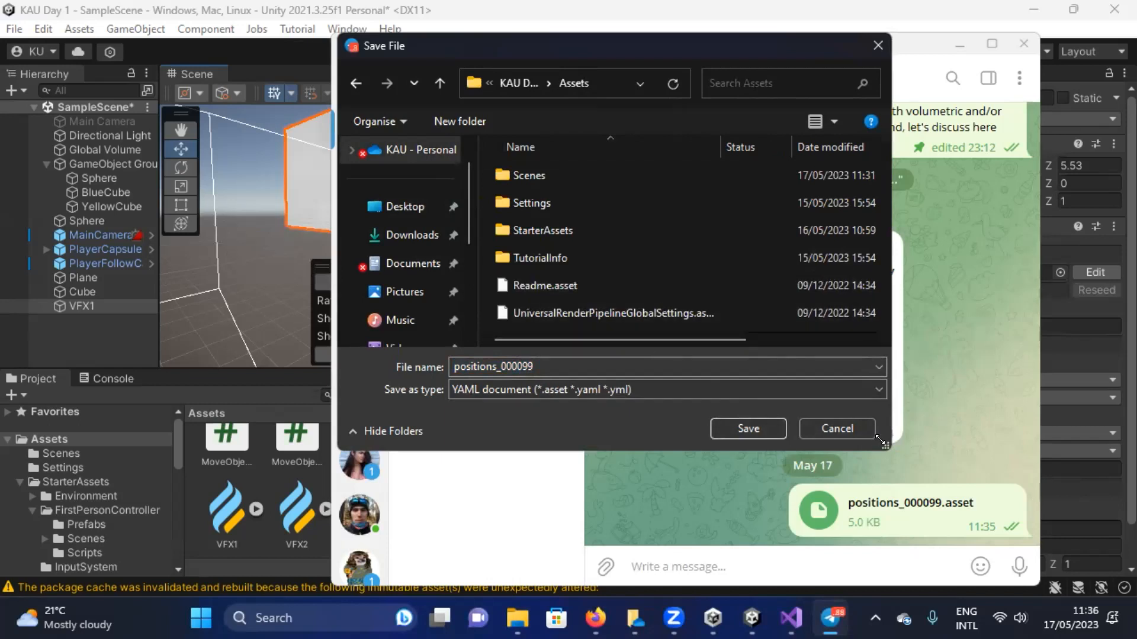
drag(880, 439, 925, 498)
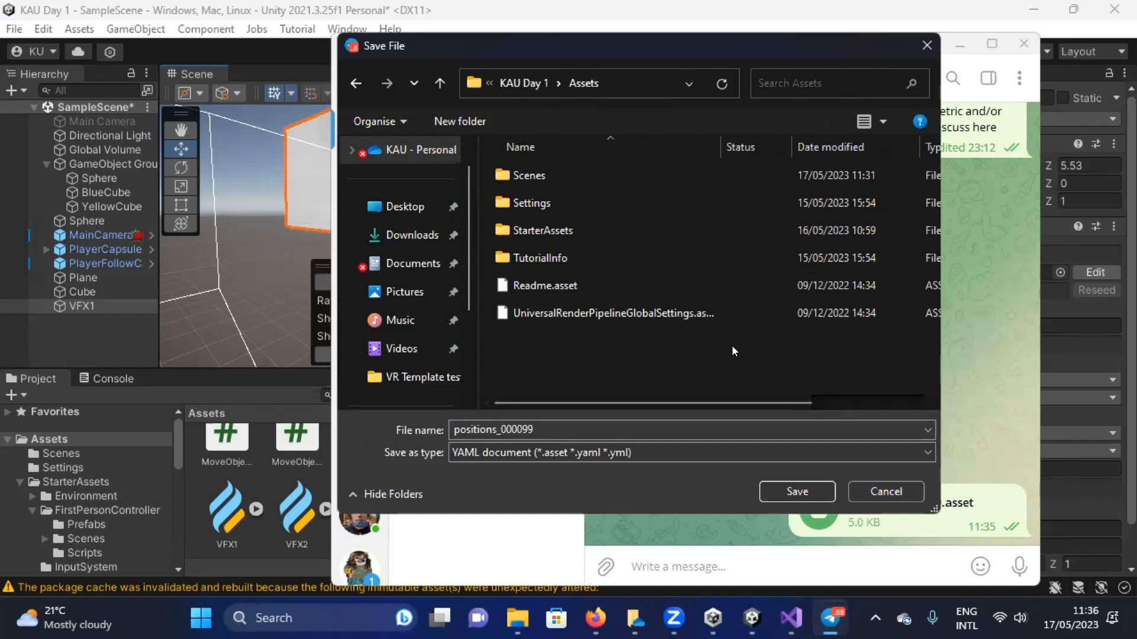
click(799, 490)
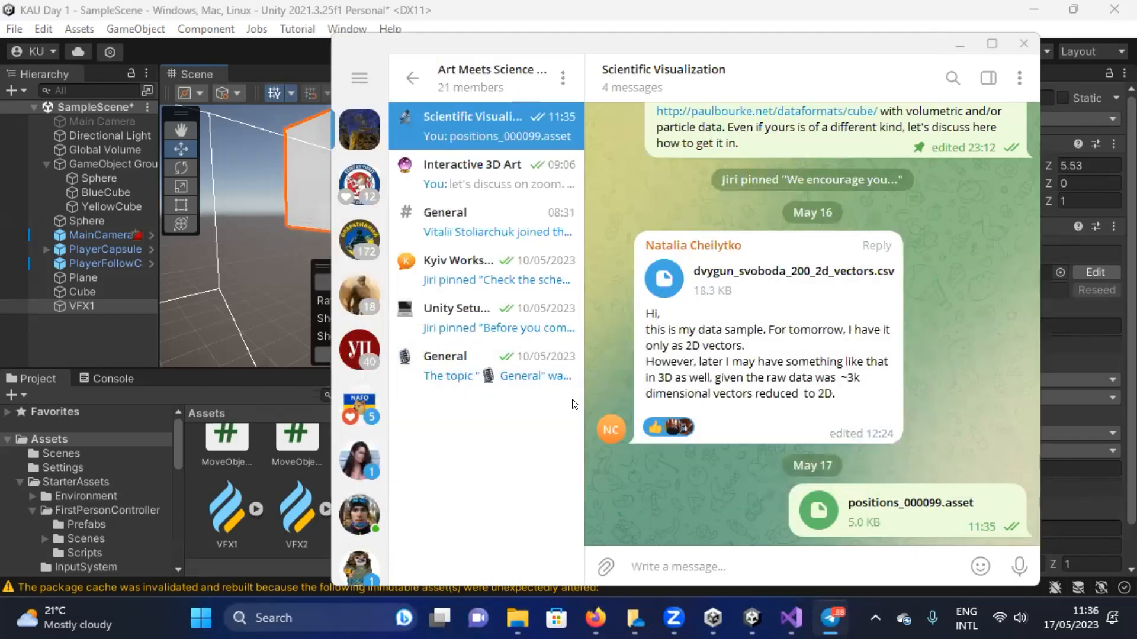
Return to Unity and inspect the import settings and preview of the positions_000099 texture in the Assets folder.
click(199, 488)
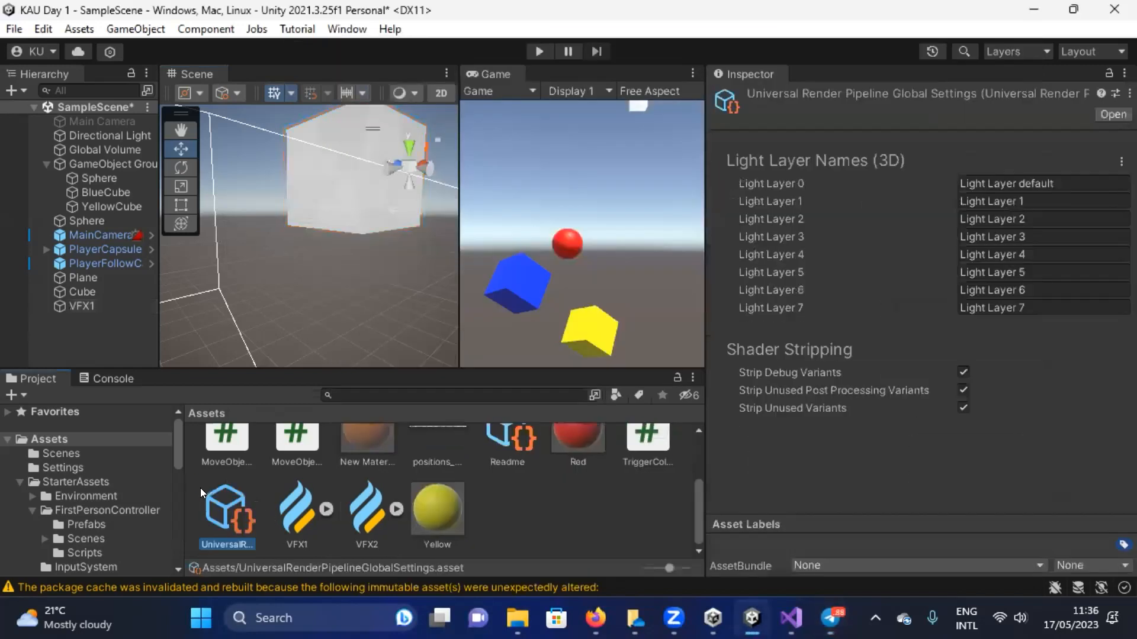
scroll(528, 515, up, 2)
scroll(528, 515, down, 1)
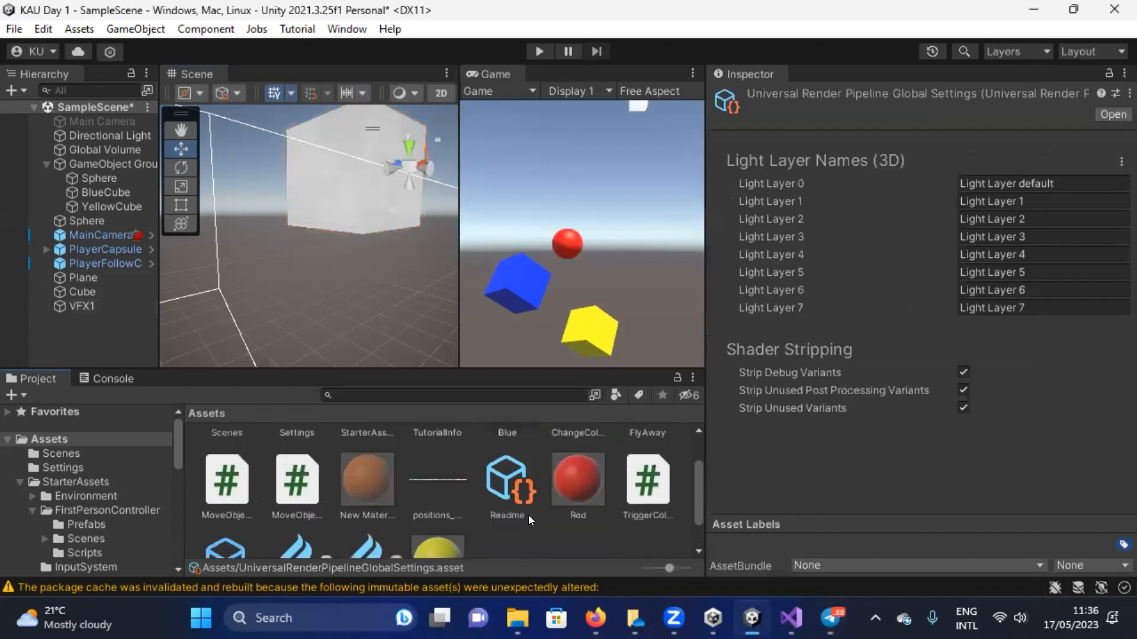
click(432, 478)
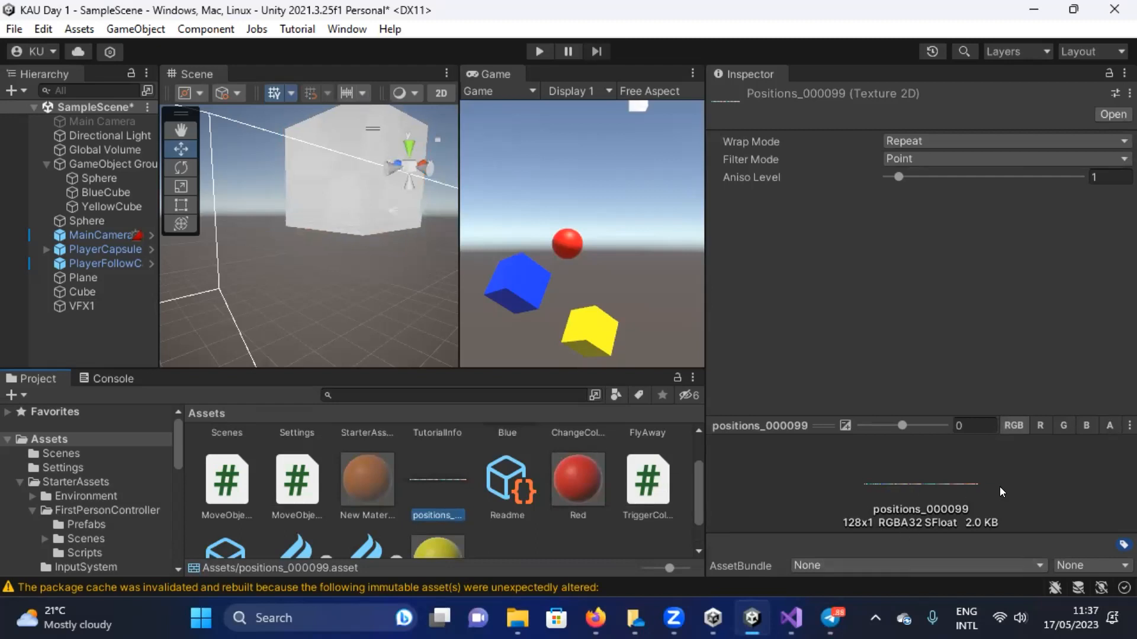
mouse_move(898, 426)
mouse_down()
mouse_move(924, 428)
mouse_move(886, 427)
mouse_up()
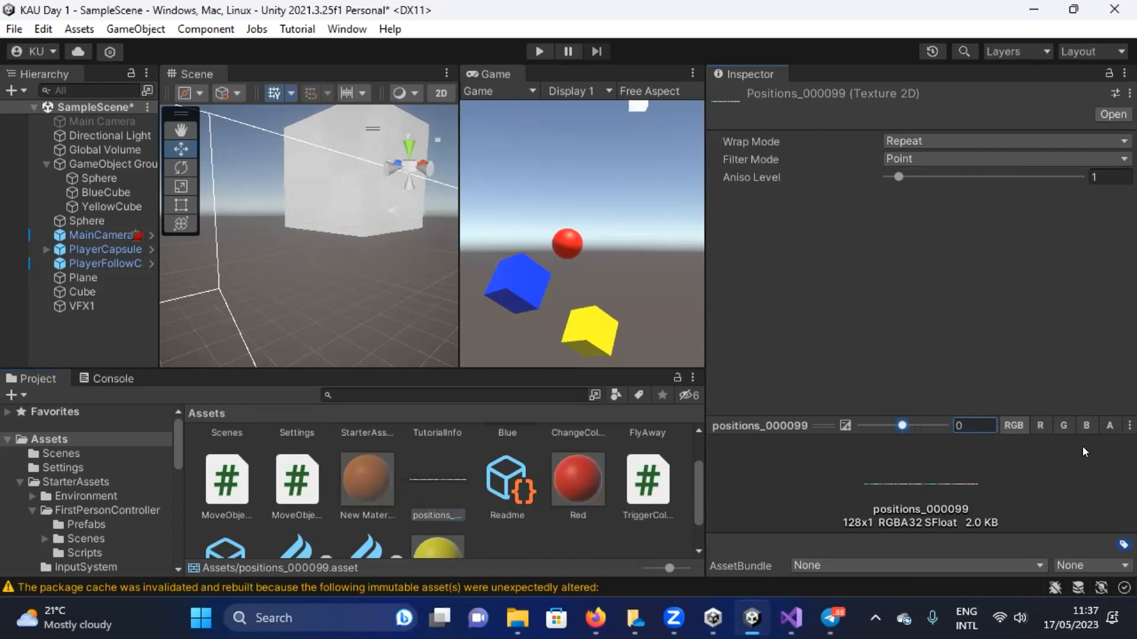
right_click(915, 425)
click(831, 472)
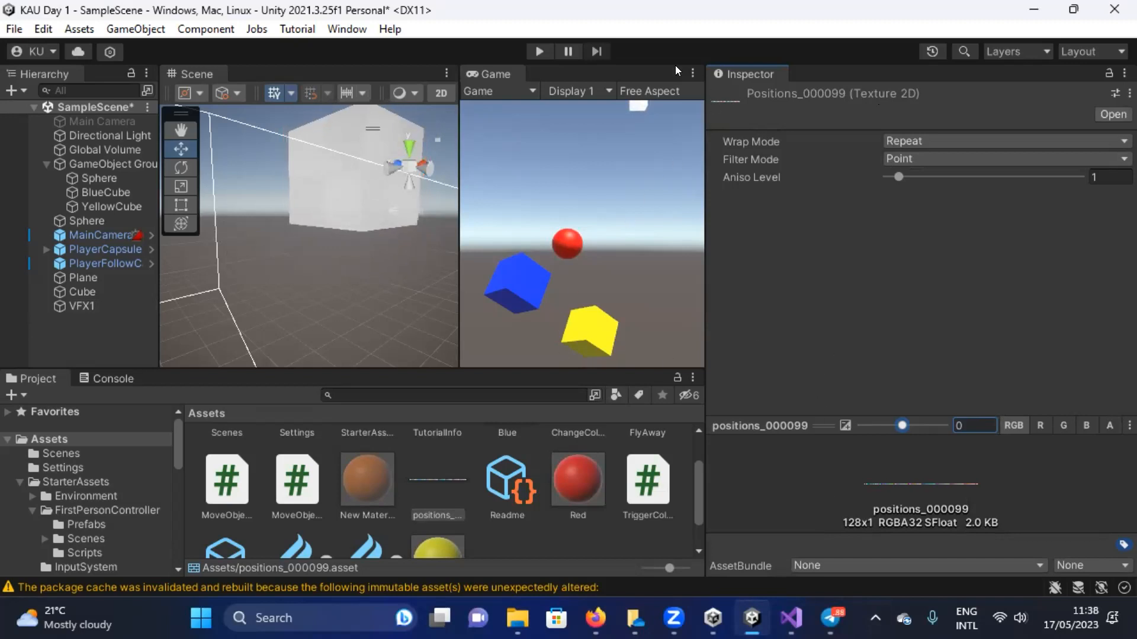
Open the visual effect graph of the VFX1 object for editing.
click(89, 302)
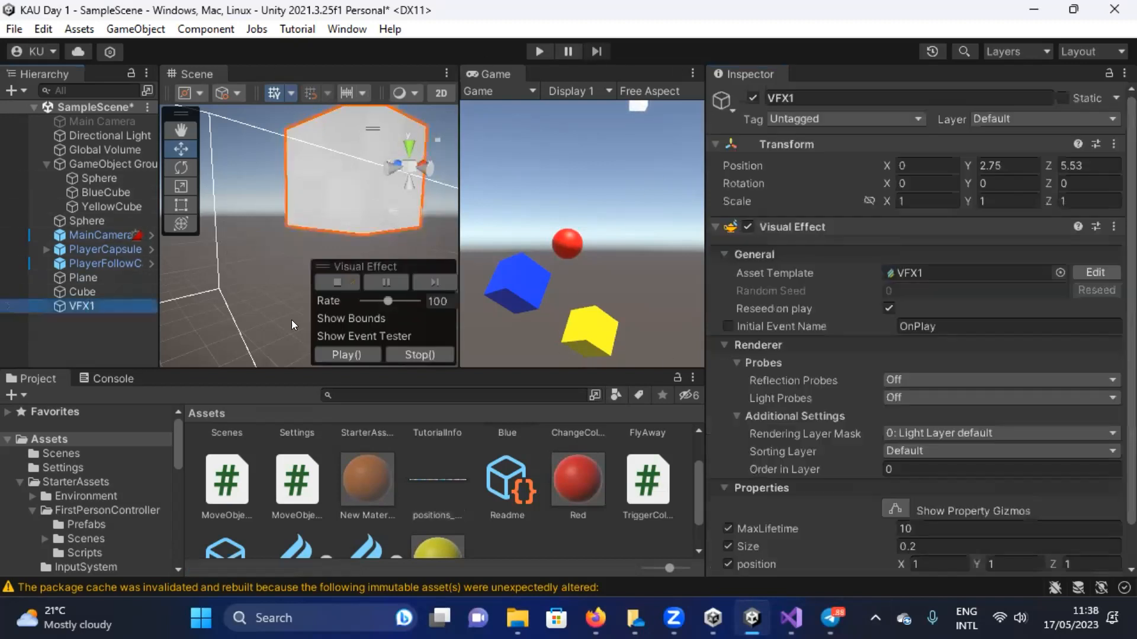
click(1087, 269)
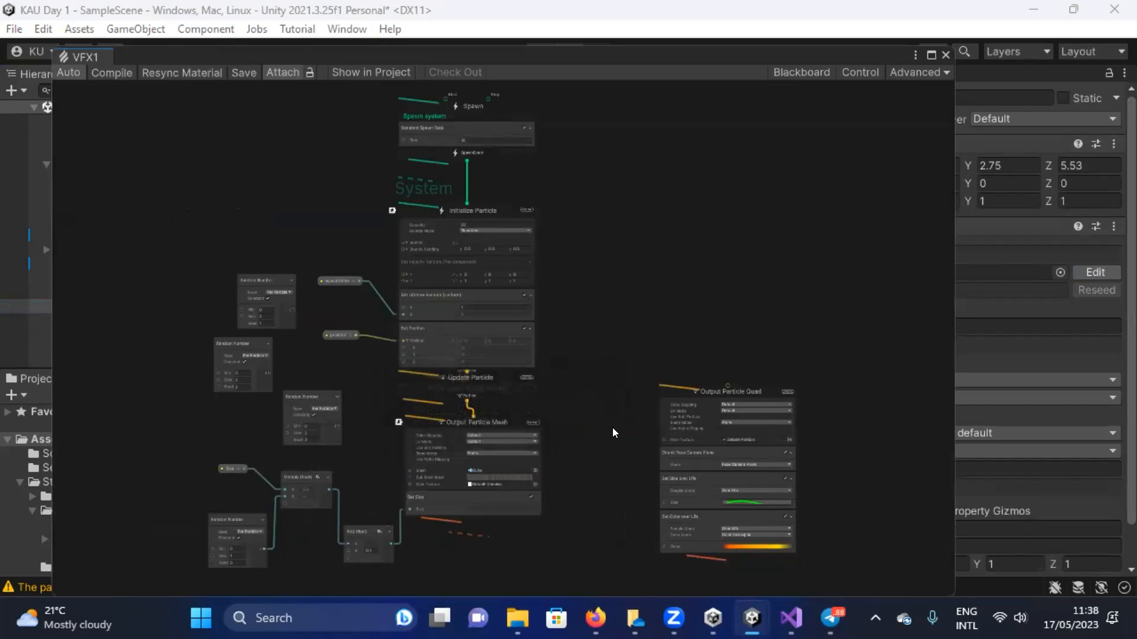
Delete the position node feeding the Set Position block and the three unconnected Random Number nodes near it.
middle_drag(586, 412, 659, 346)
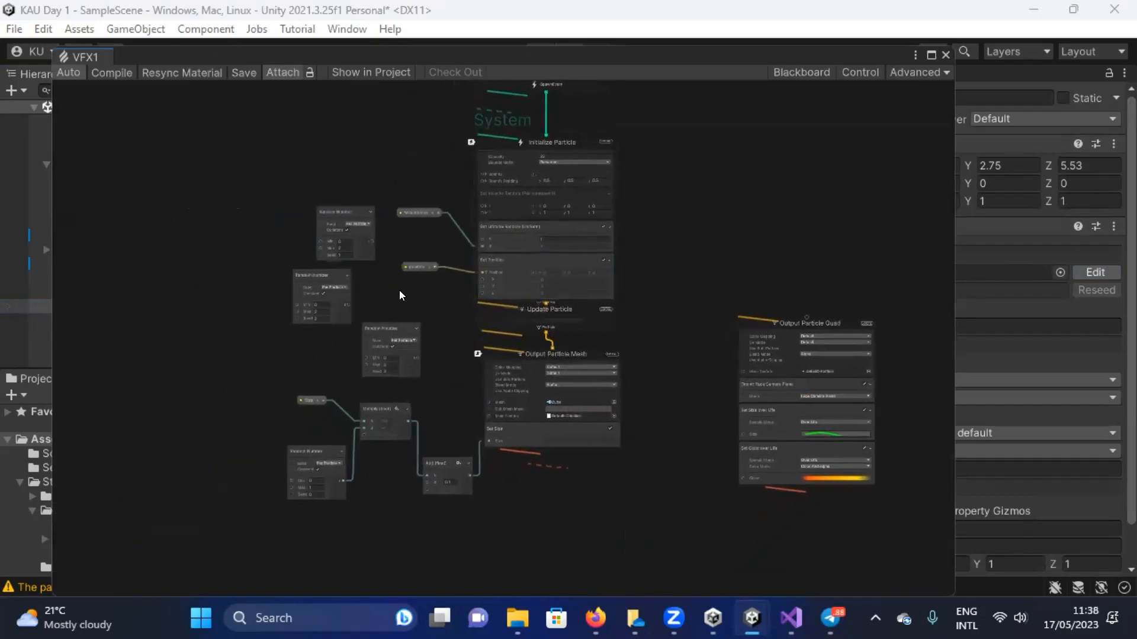
scroll(403, 283, up, 2)
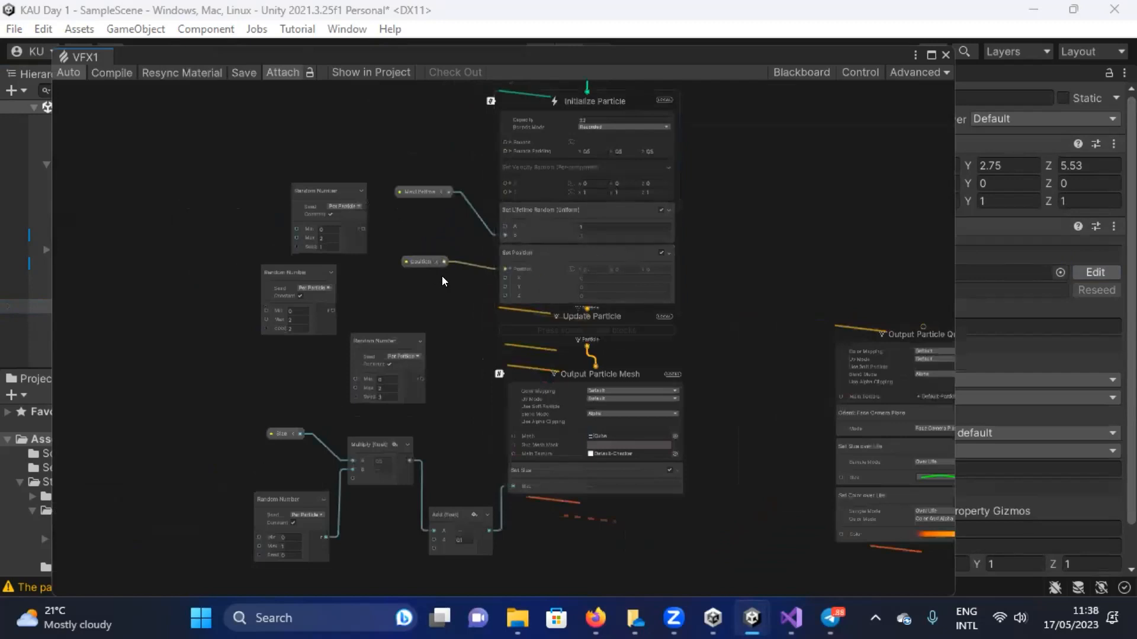
middle_drag(443, 280, 516, 347)
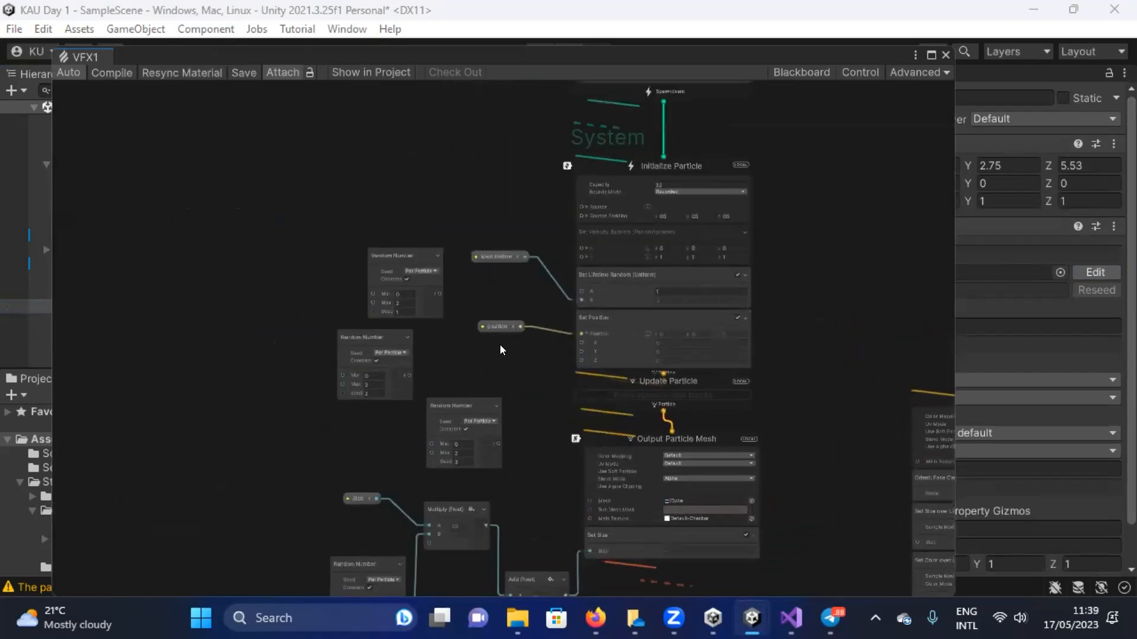
click(500, 327)
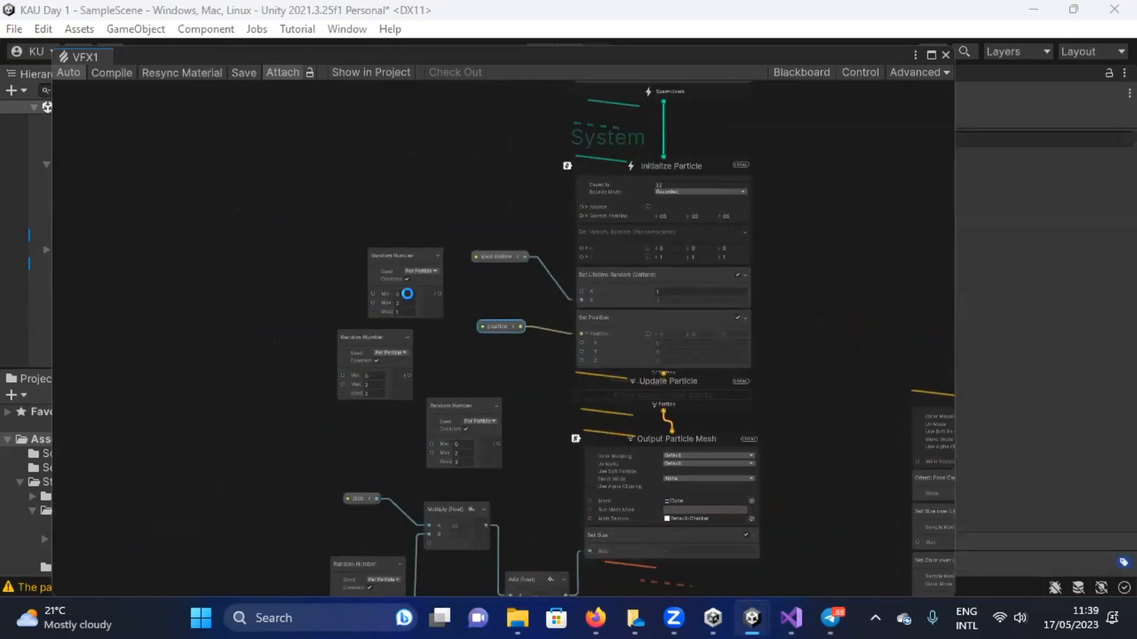
key(Delete)
click(413, 256)
key(Delete)
click(373, 335)
key(Delete)
click(454, 397)
key(Delete)
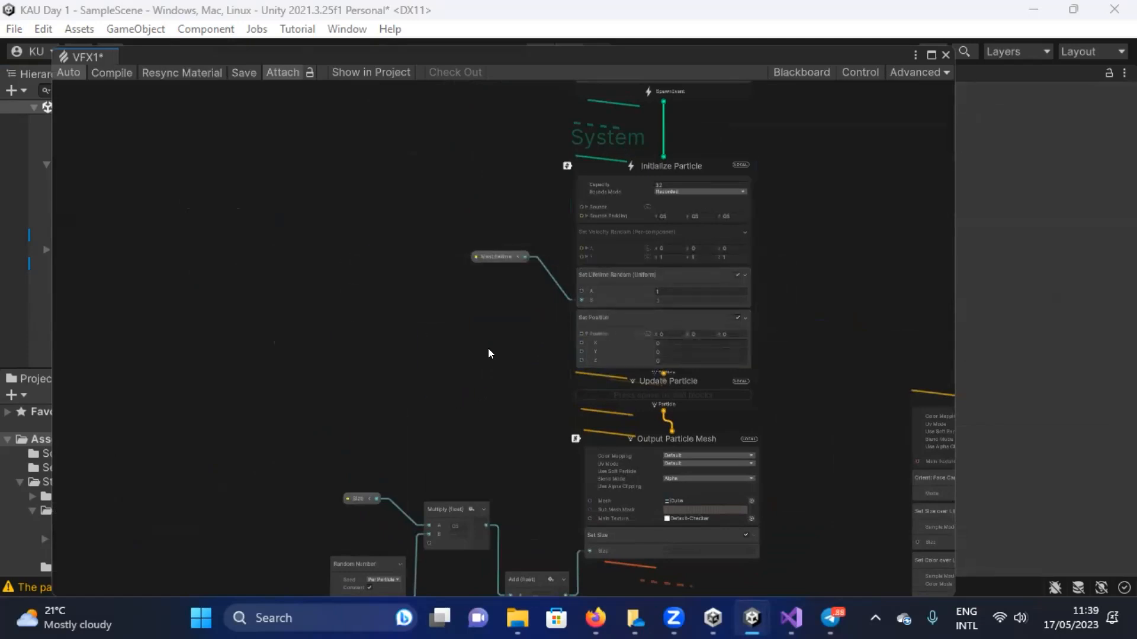
Show the blackboard of the graph and delete its Vector3 position property.
middle_drag(489, 330, 561, 316)
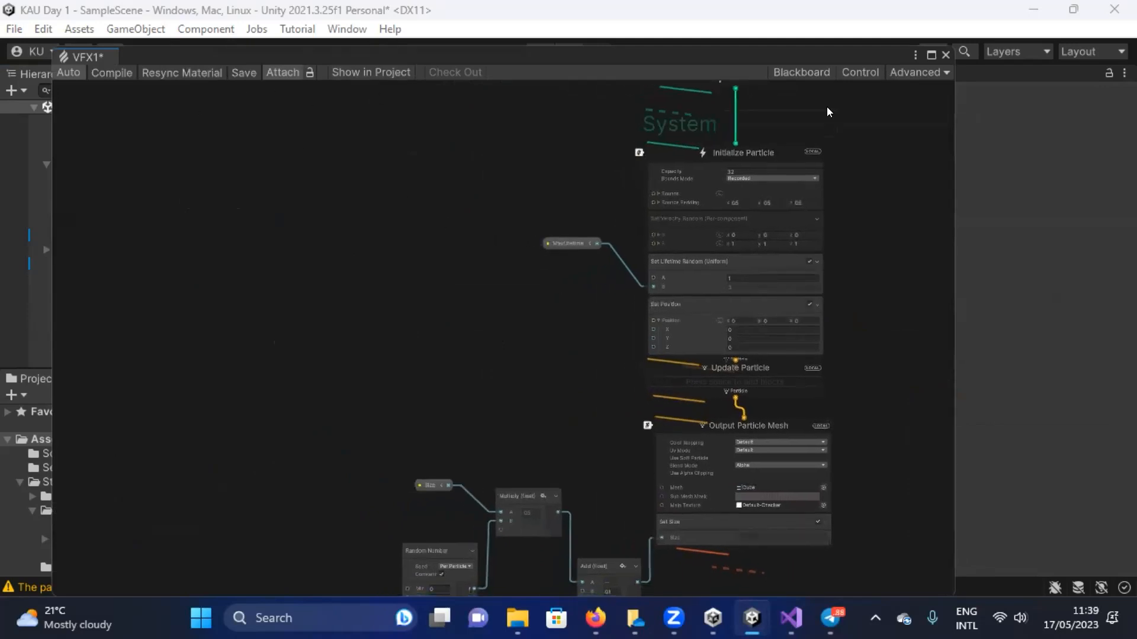
click(816, 74)
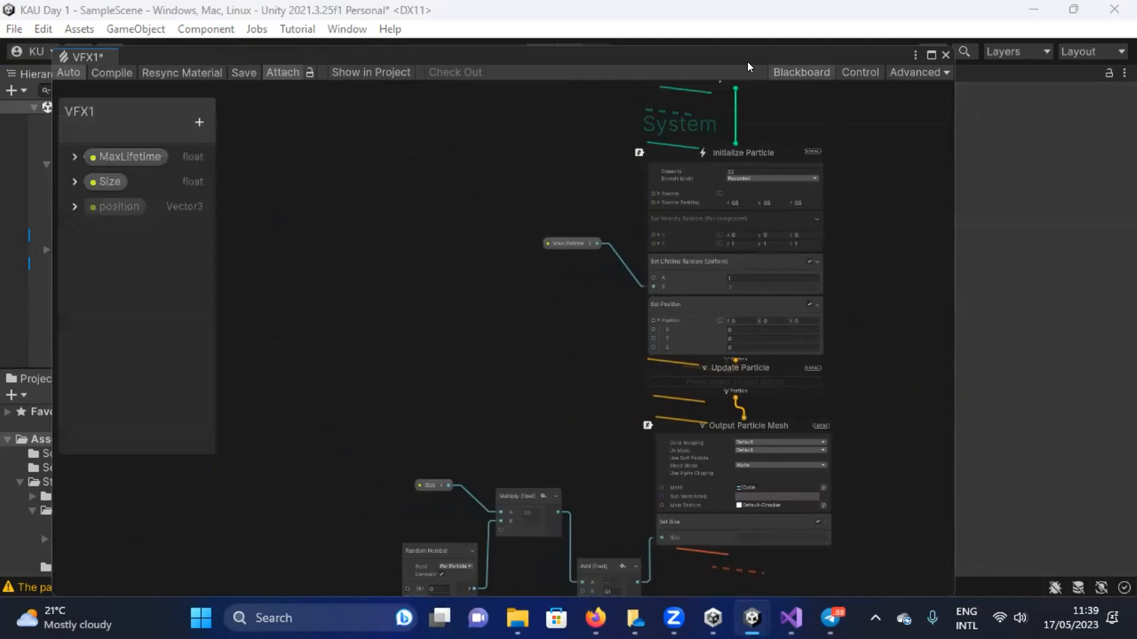
click(108, 204)
key(Delete)
Add a Texture2D property to the blackboard and name it Position Map.
click(199, 122)
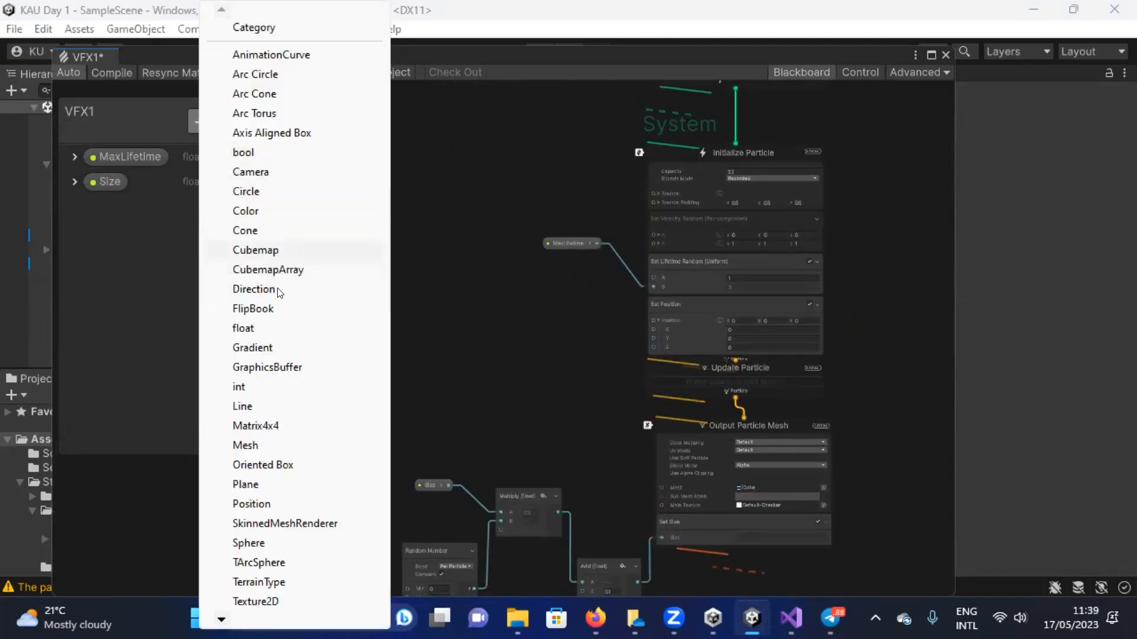
click(264, 602)
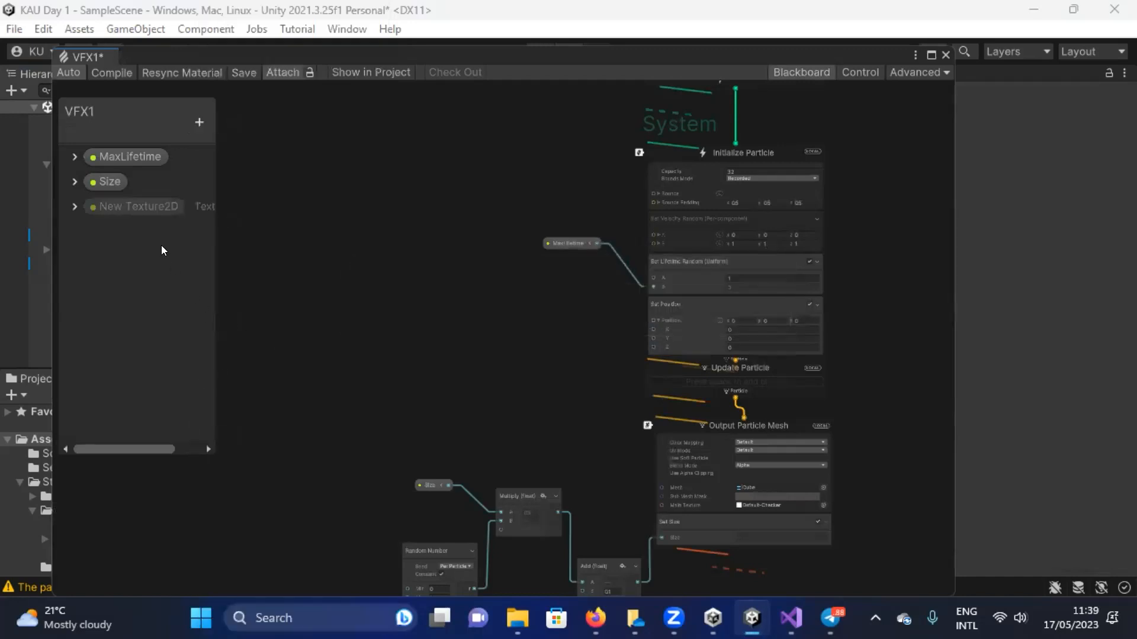
click(133, 205)
right_click(133, 205)
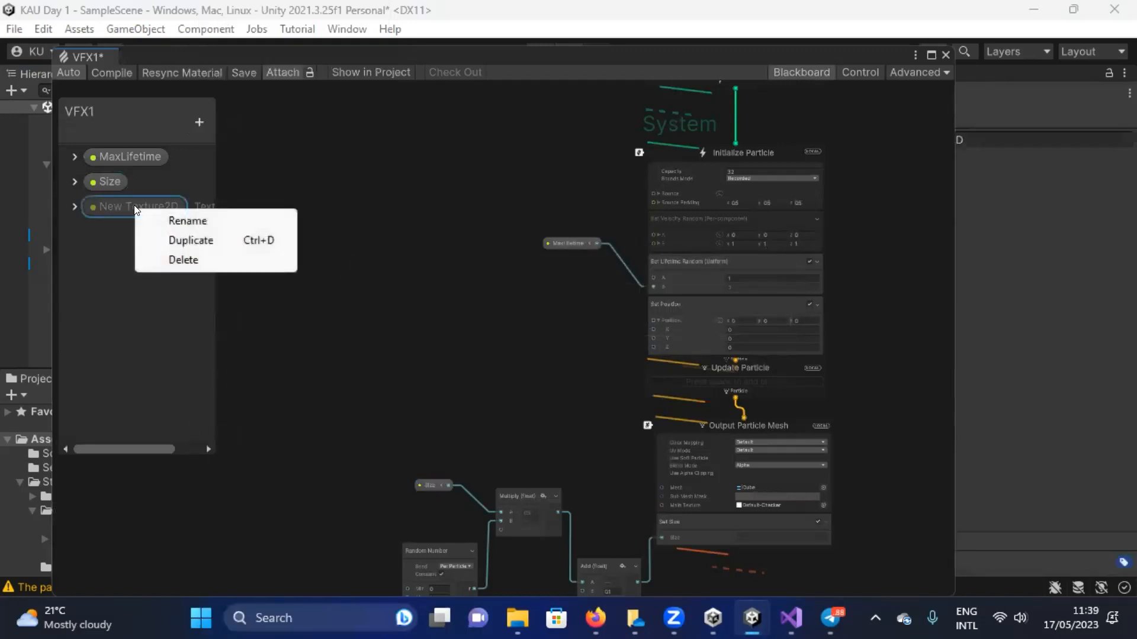
click(185, 221)
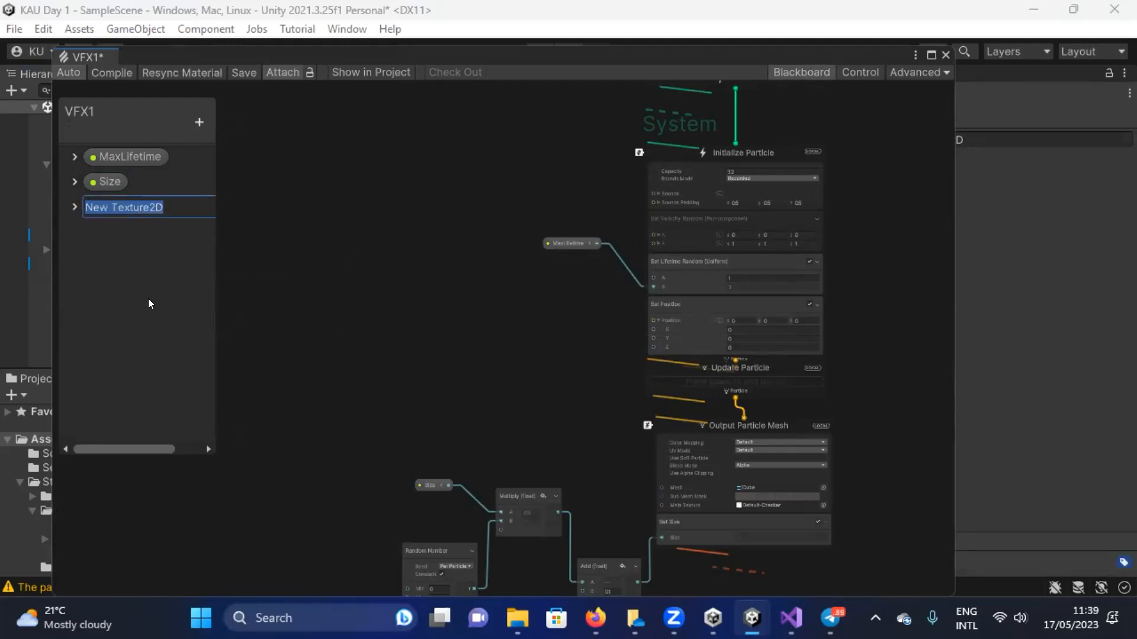
text(Posi)
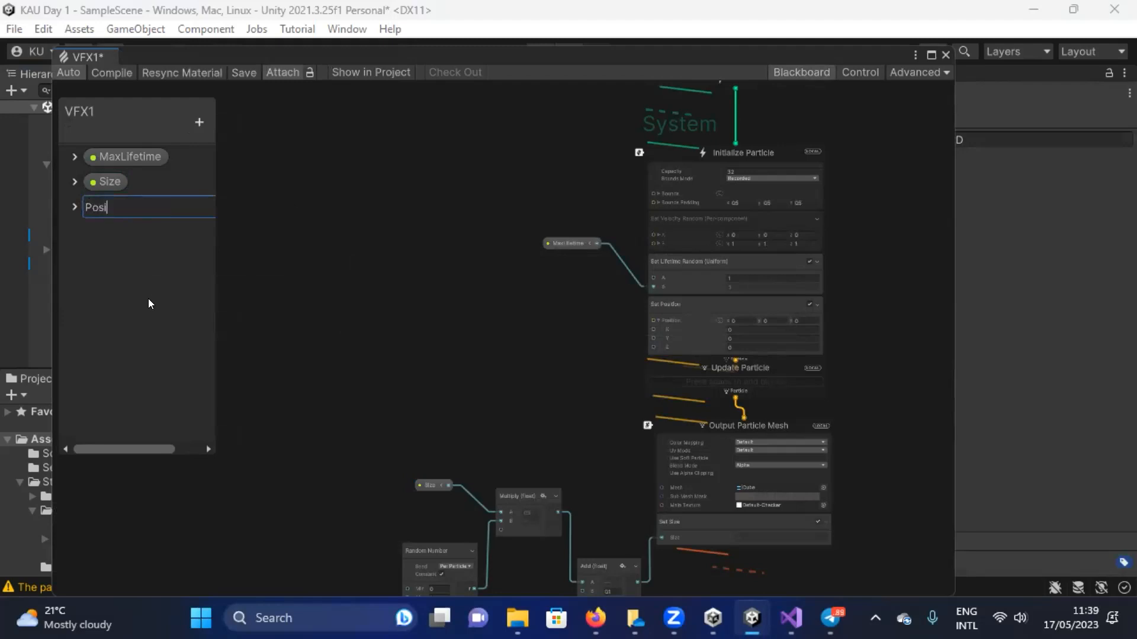
text(tion Map)
key(Return)
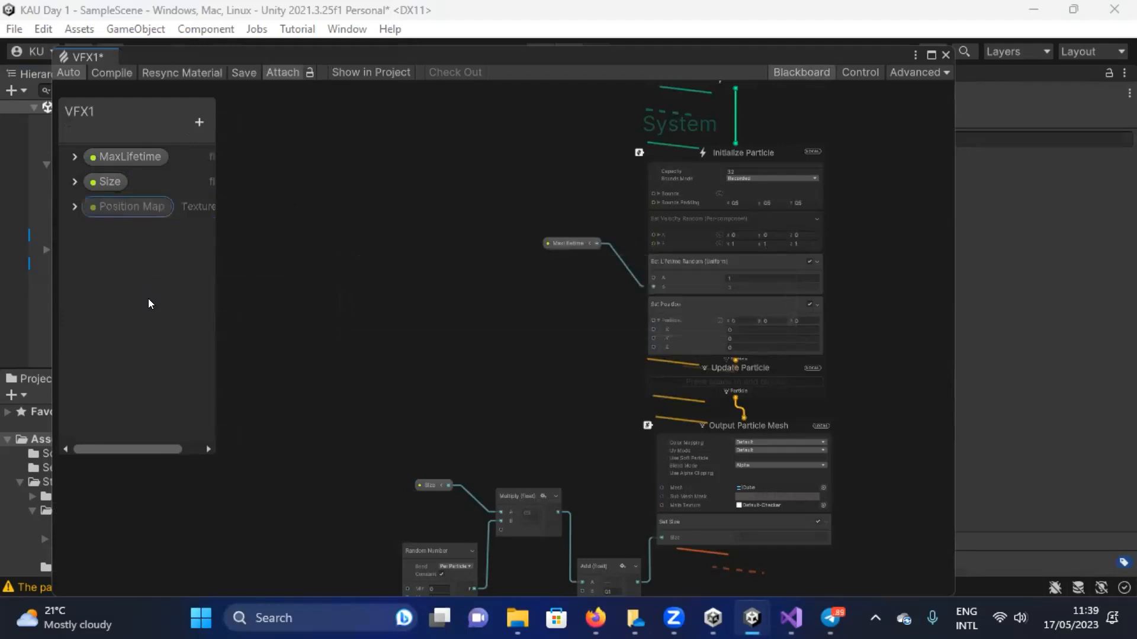
Widen the blackboard to show the Position Map property's settings, and place a Position Map node beside the Set Position block.
drag(212, 260, 272, 261)
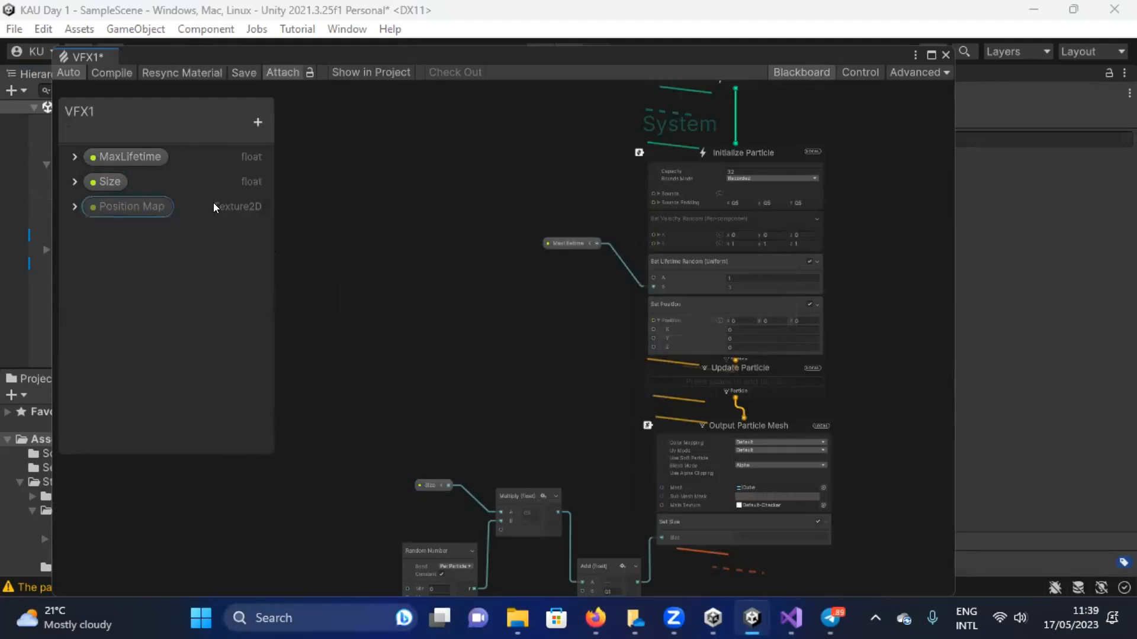
click(73, 206)
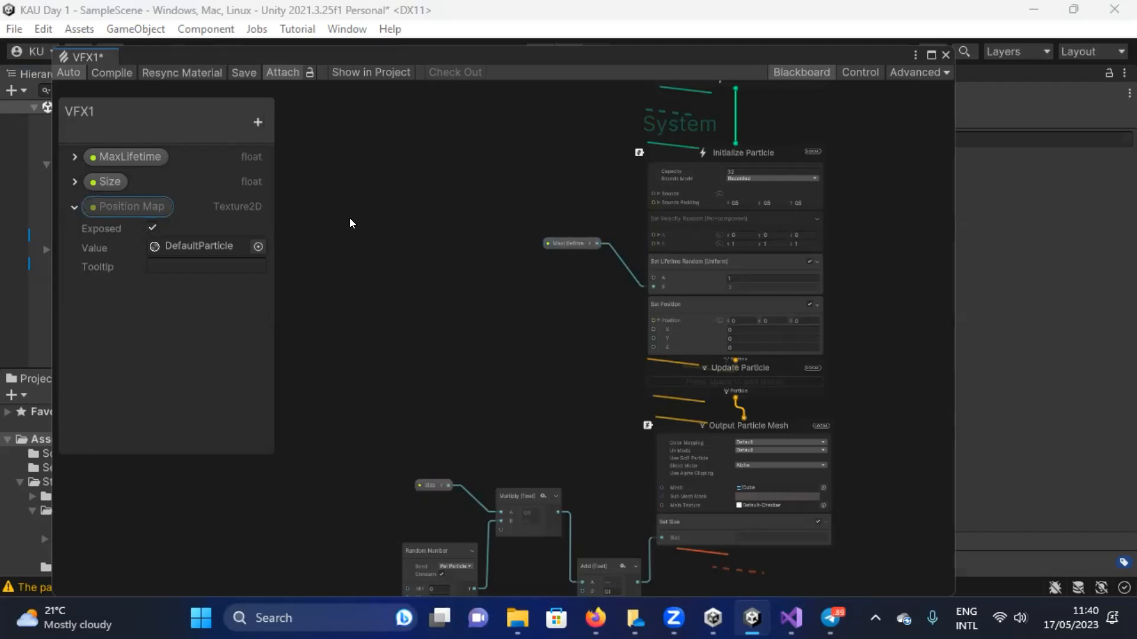
middle_drag(491, 365, 505, 325)
scroll(701, 273, up, 5)
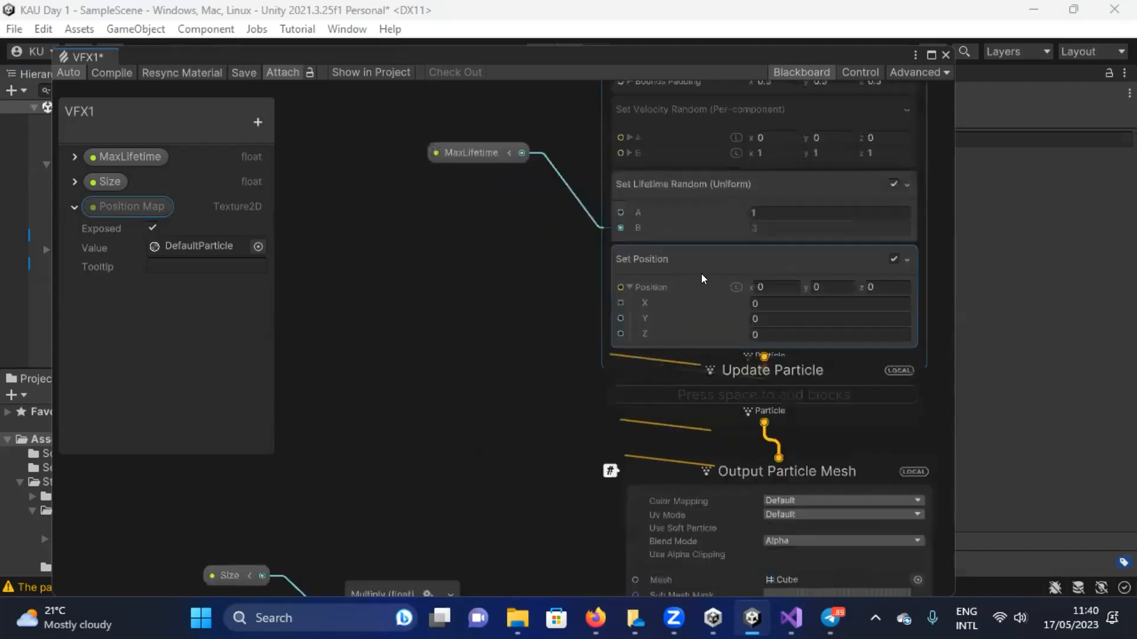
middle_drag(516, 285, 471, 279)
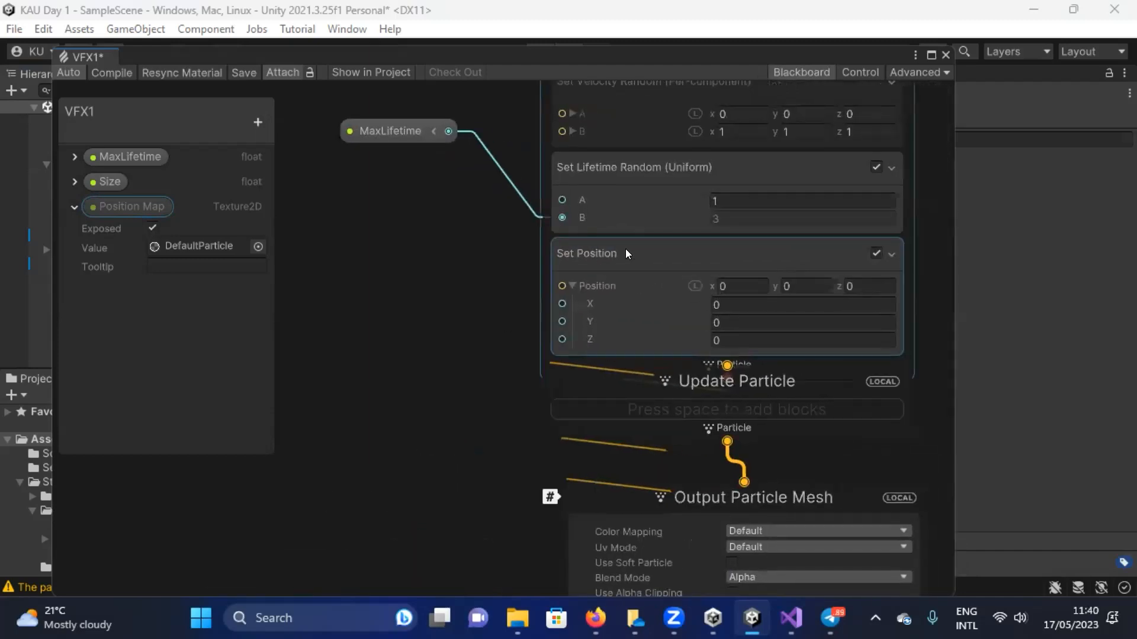
drag(128, 206, 379, 325)
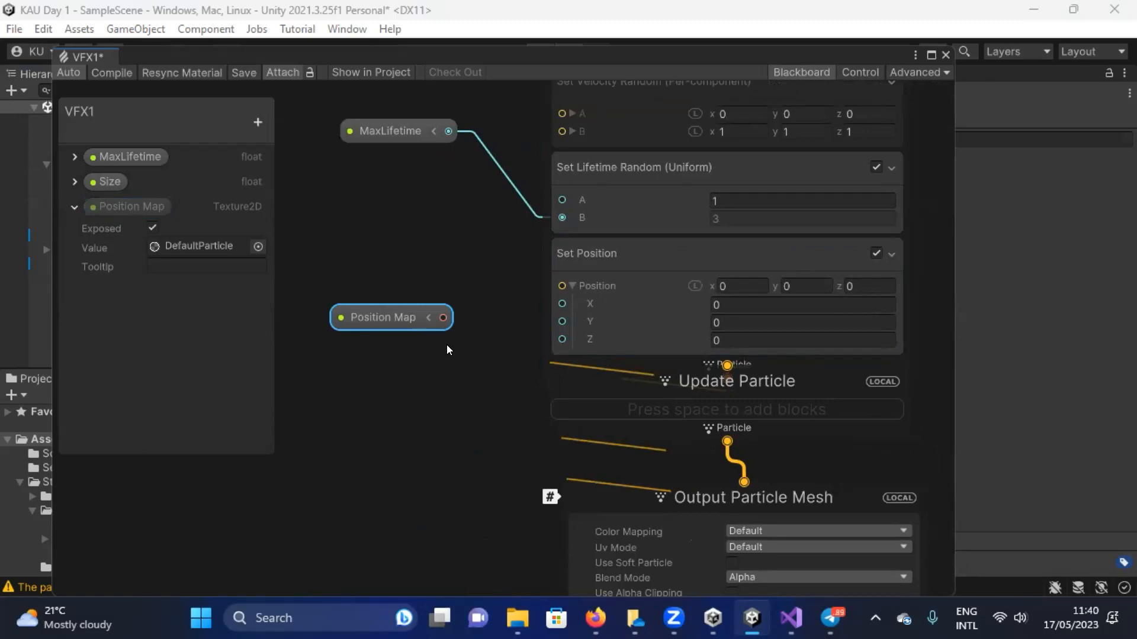
Move the MaxLifetime node down so it lines up with input B of the Set Lifetime Random block.
scroll(467, 346, up, 3)
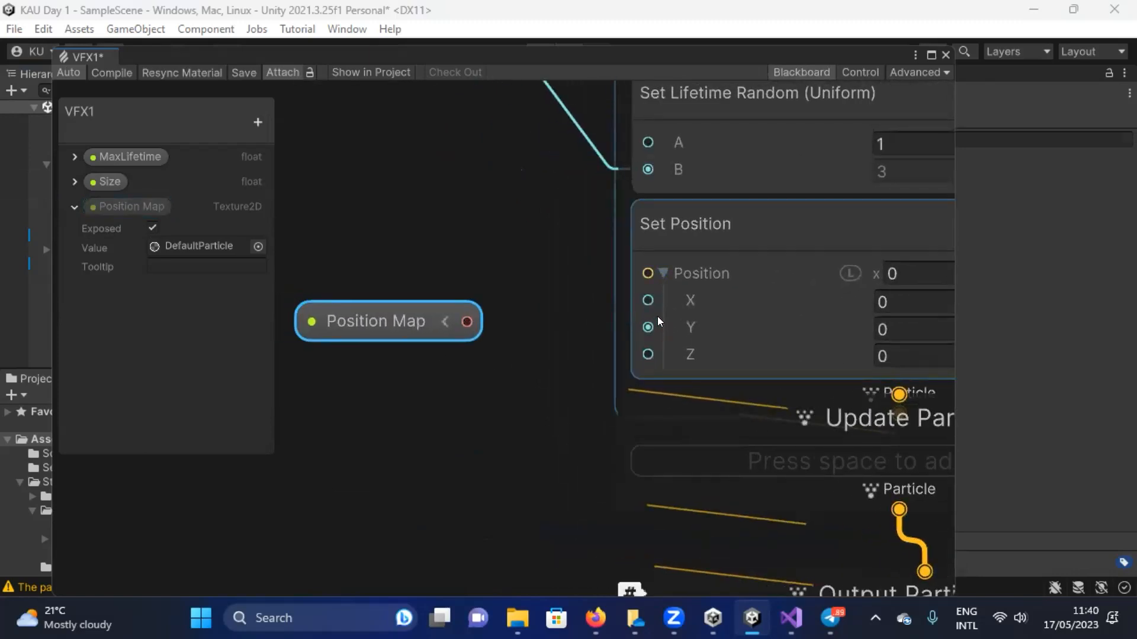
middle_drag(561, 227, 581, 289)
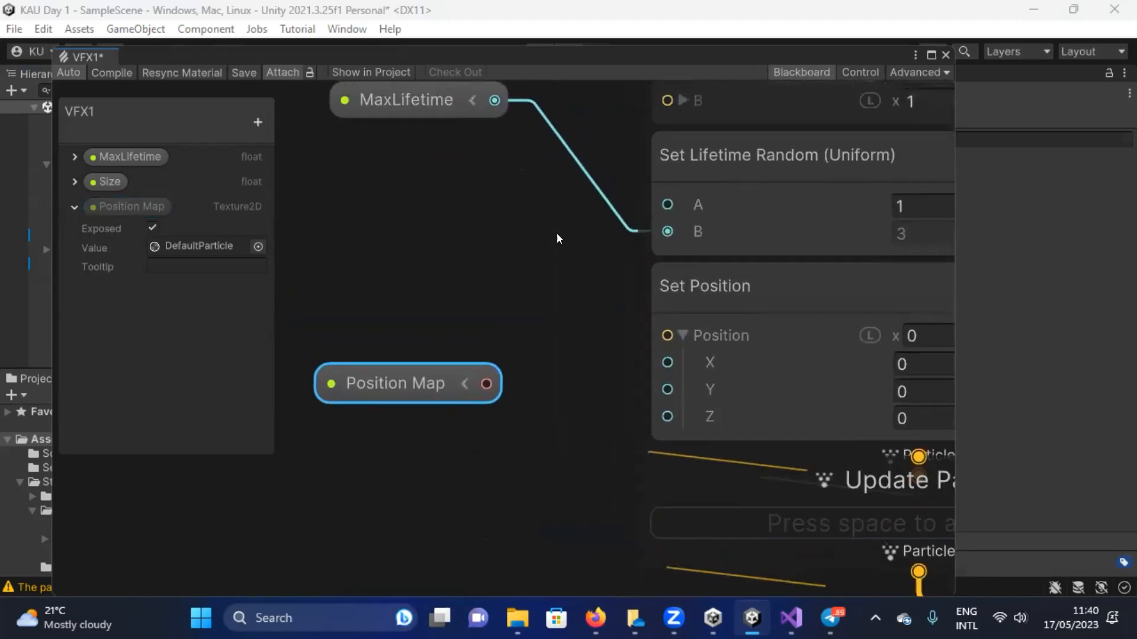
drag(440, 108, 442, 261)
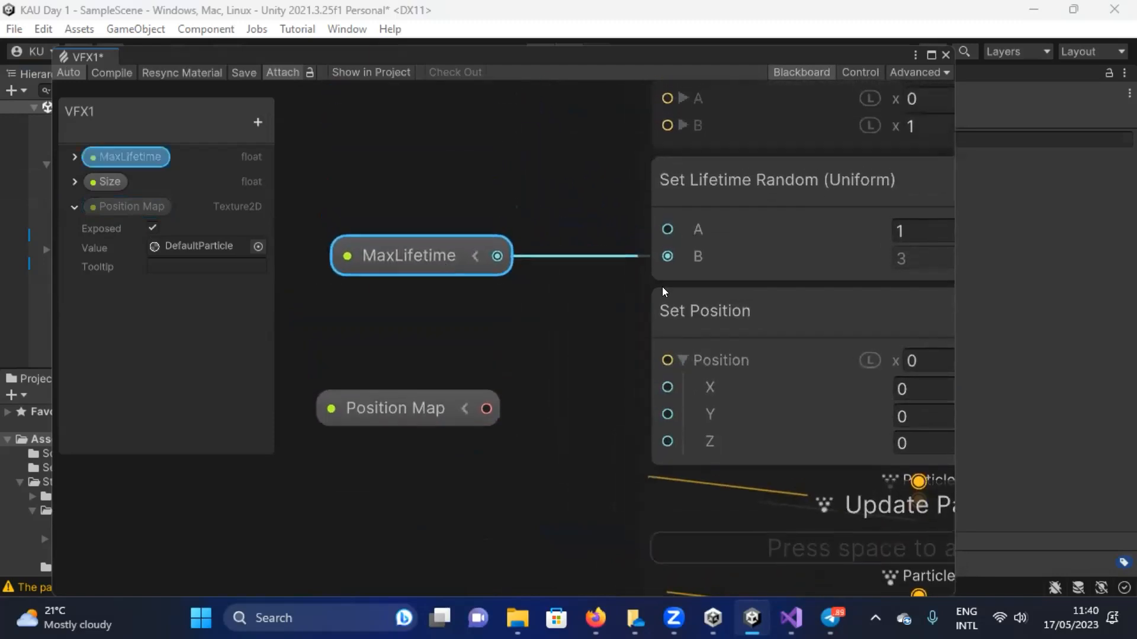
Try to connect the Position Map node's output to the Position input of the Set Position block.
middle_drag(598, 349, 591, 300)
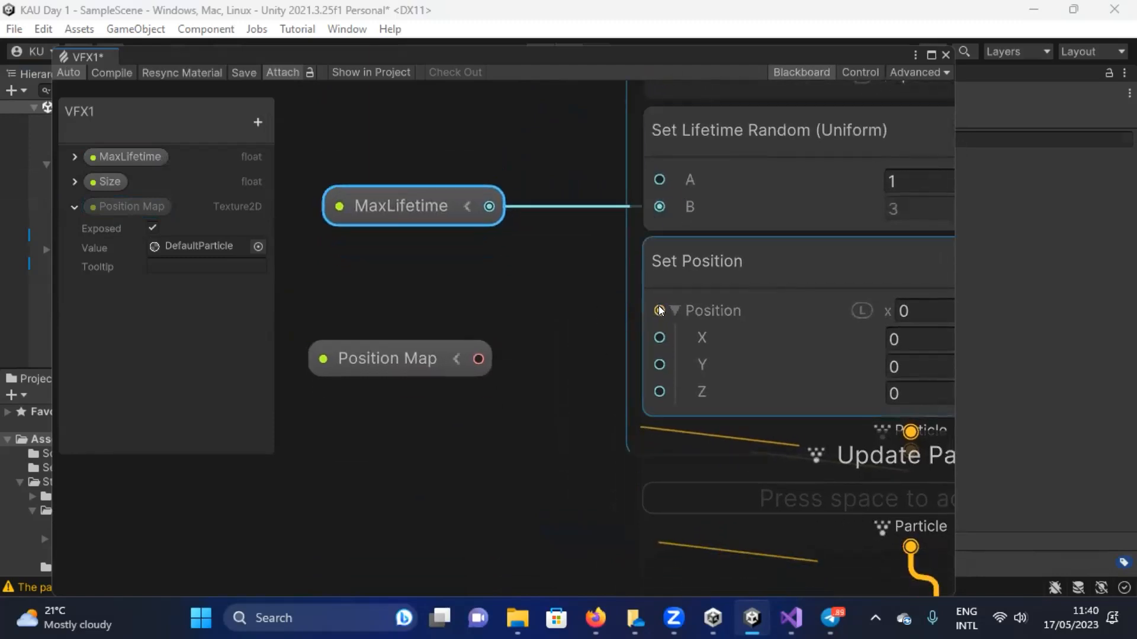
scroll(613, 320, down, 2)
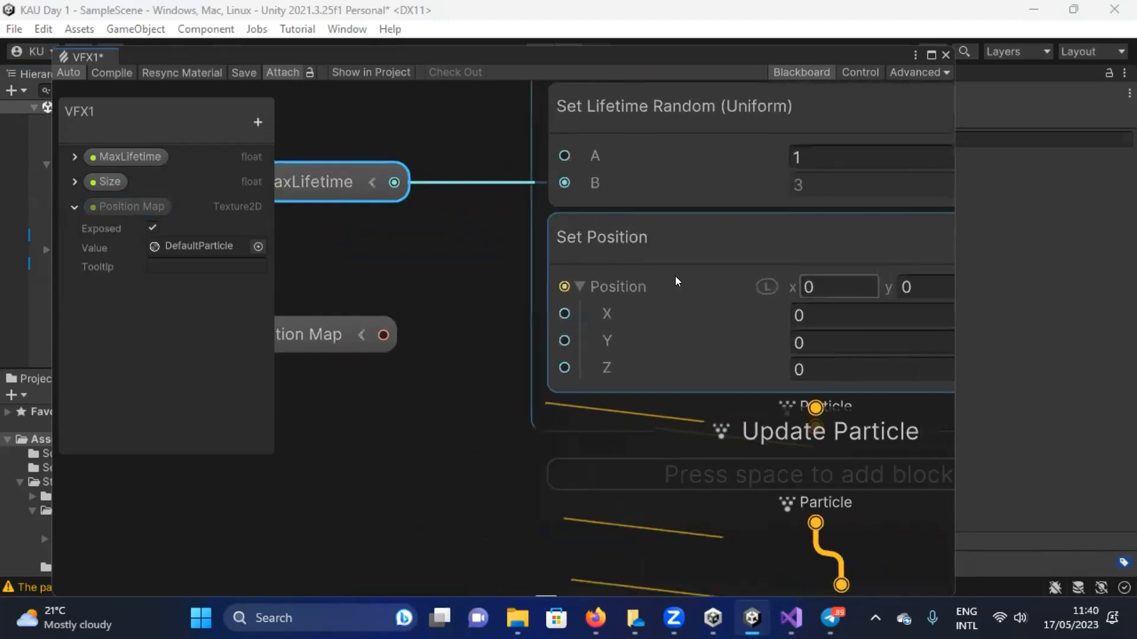
middle_drag(501, 318, 598, 275)
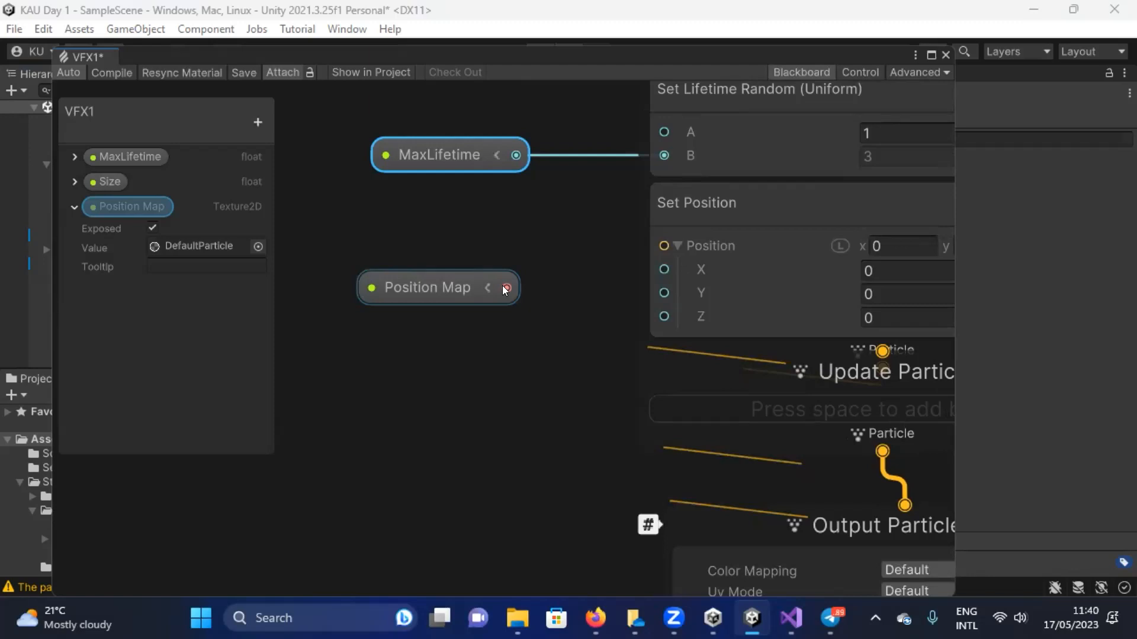
click(486, 289)
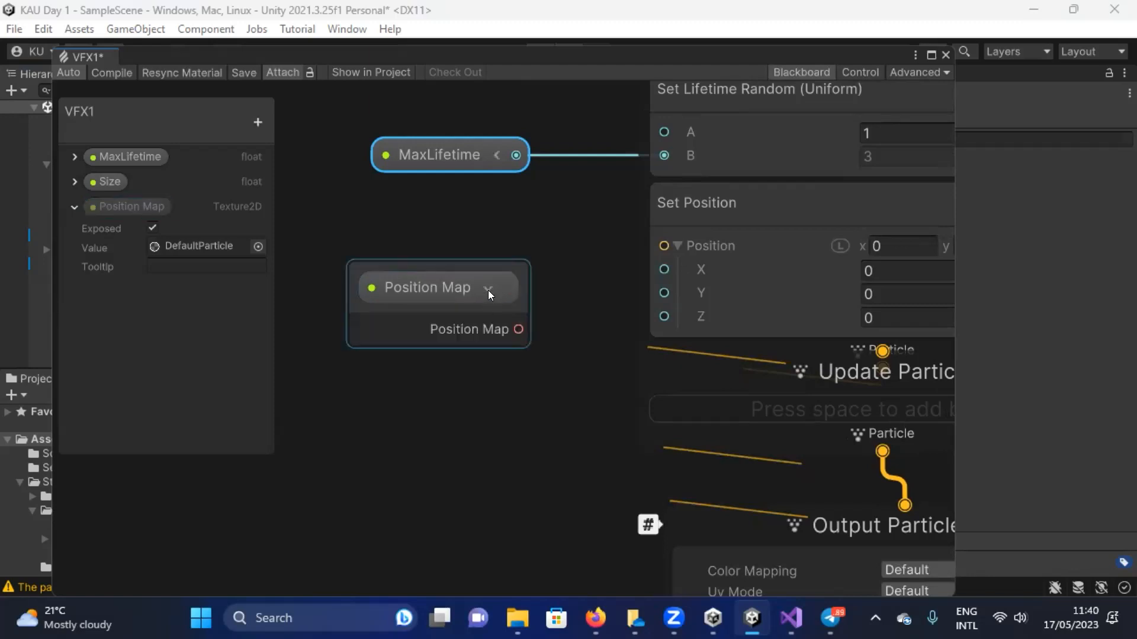
click(487, 290)
drag(503, 287, 660, 244)
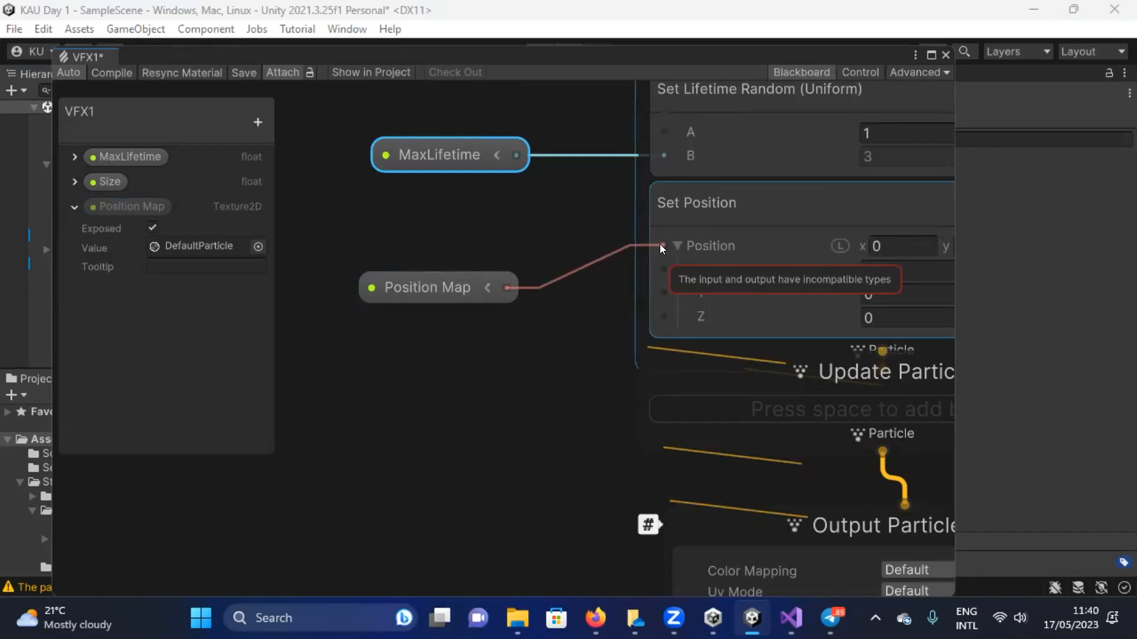
drag(660, 245, 485, 288)
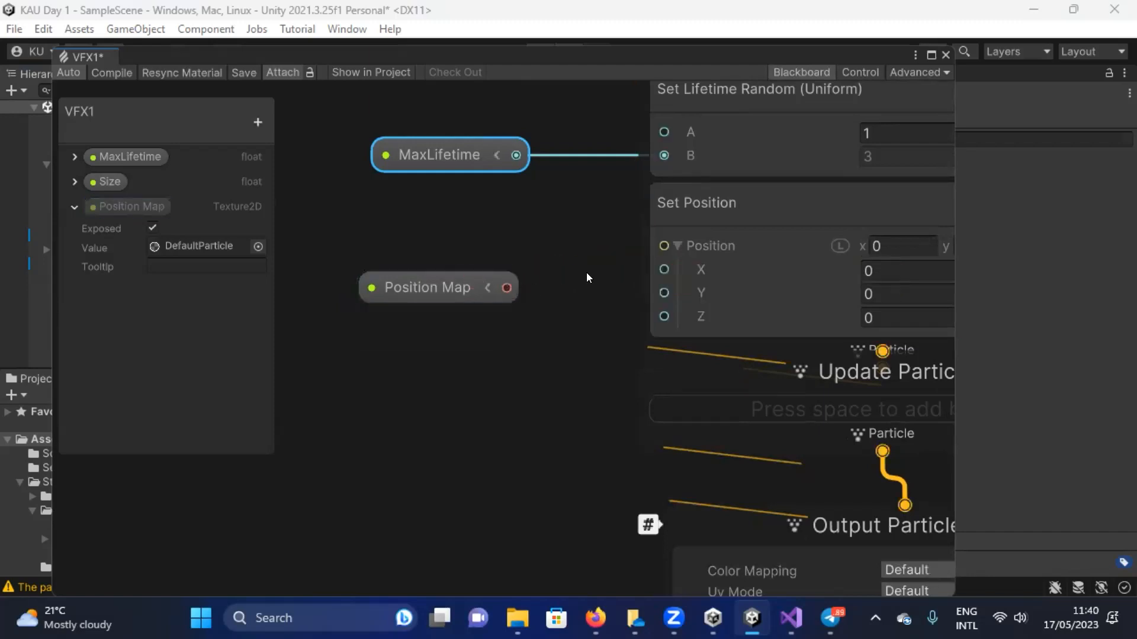
Delete the Set Position block from the Initialize Particle context.
middle_drag(550, 275, 461, 286)
scroll(456, 284, down, 2)
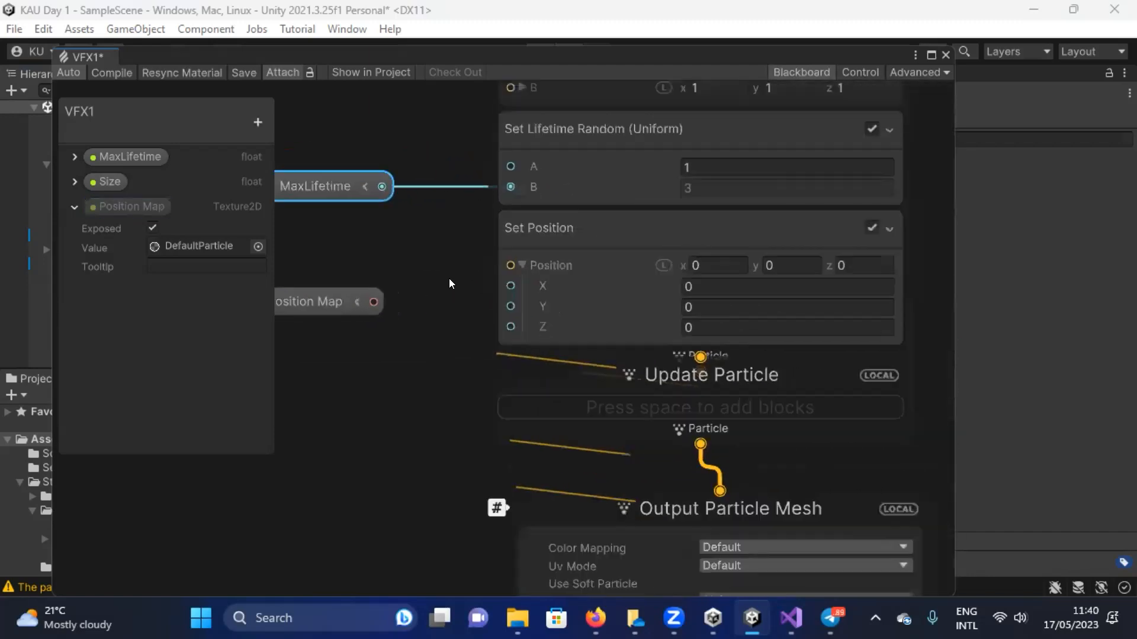
click(689, 236)
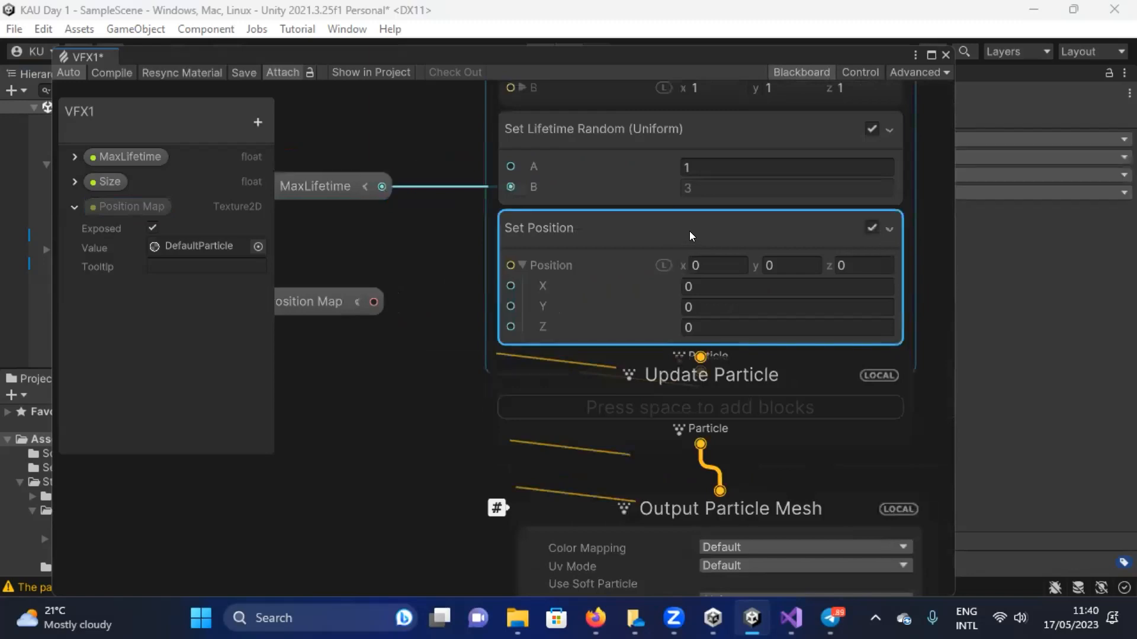
key(Delete)
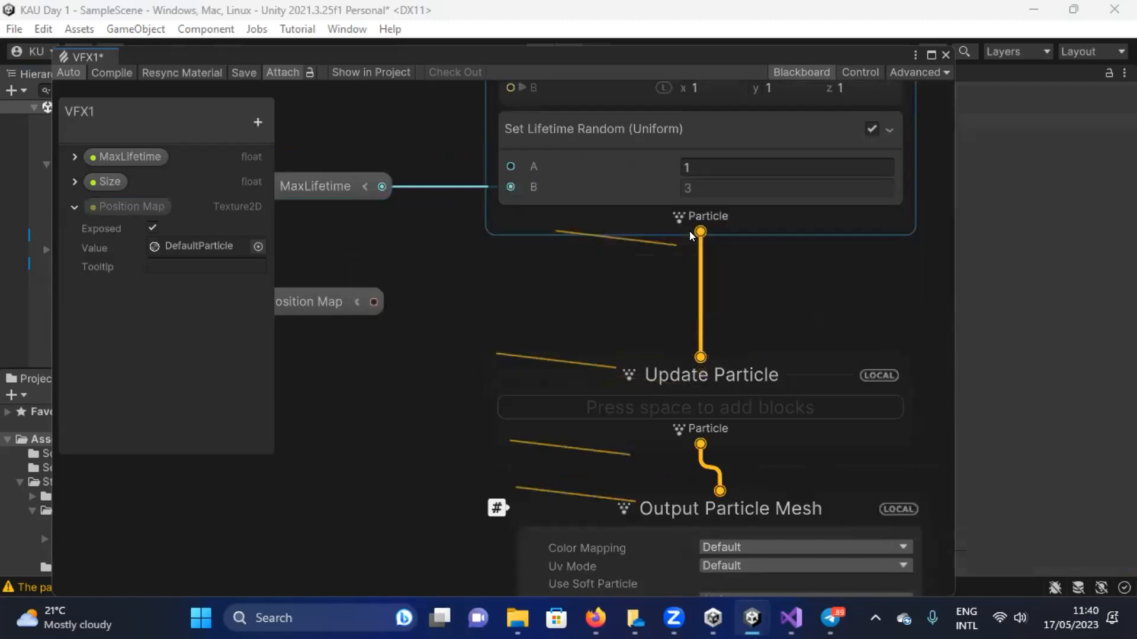
Add a Set Position from Map block to the Initialize Particle context, below Set Lifetime Random.
scroll(483, 258, down, 2)
middle_drag(460, 245, 483, 382)
click(628, 350)
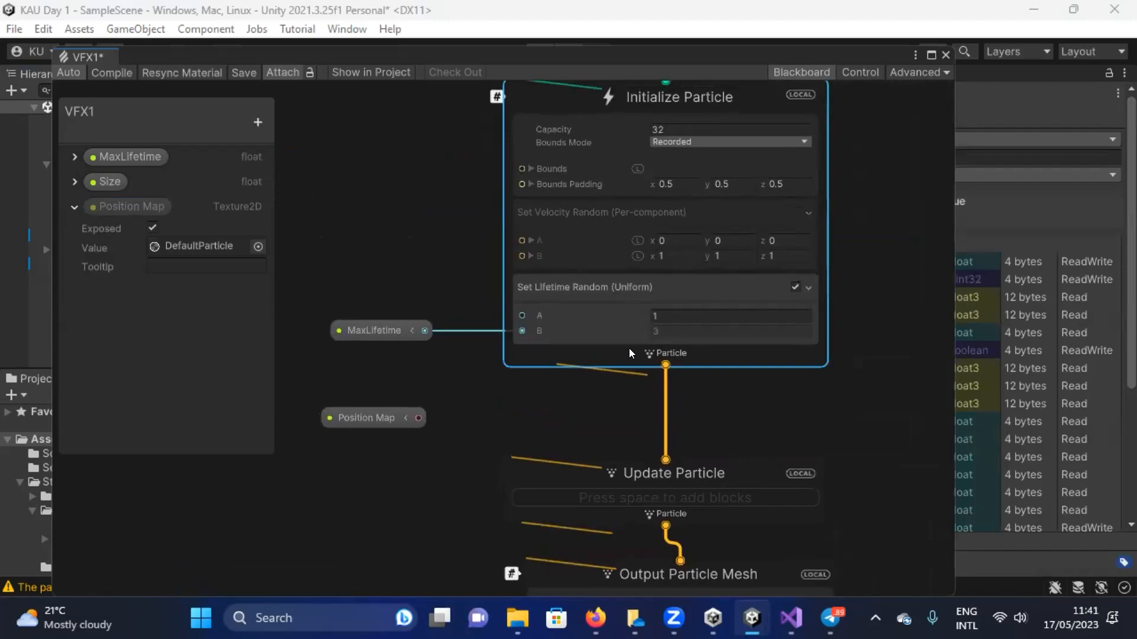
key(space)
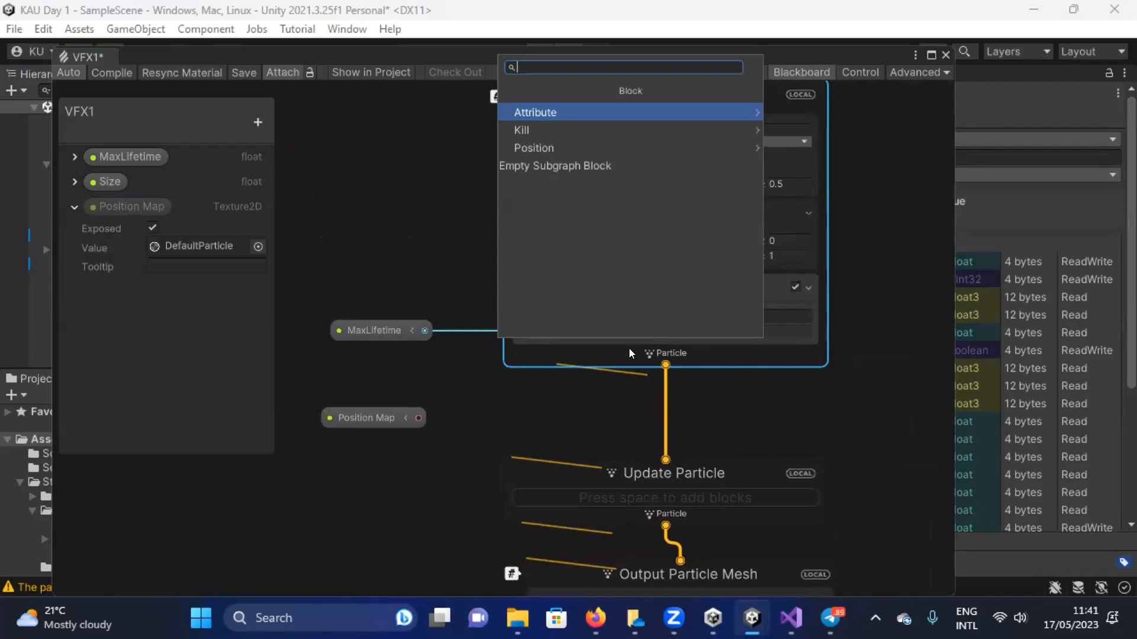
text(posi)
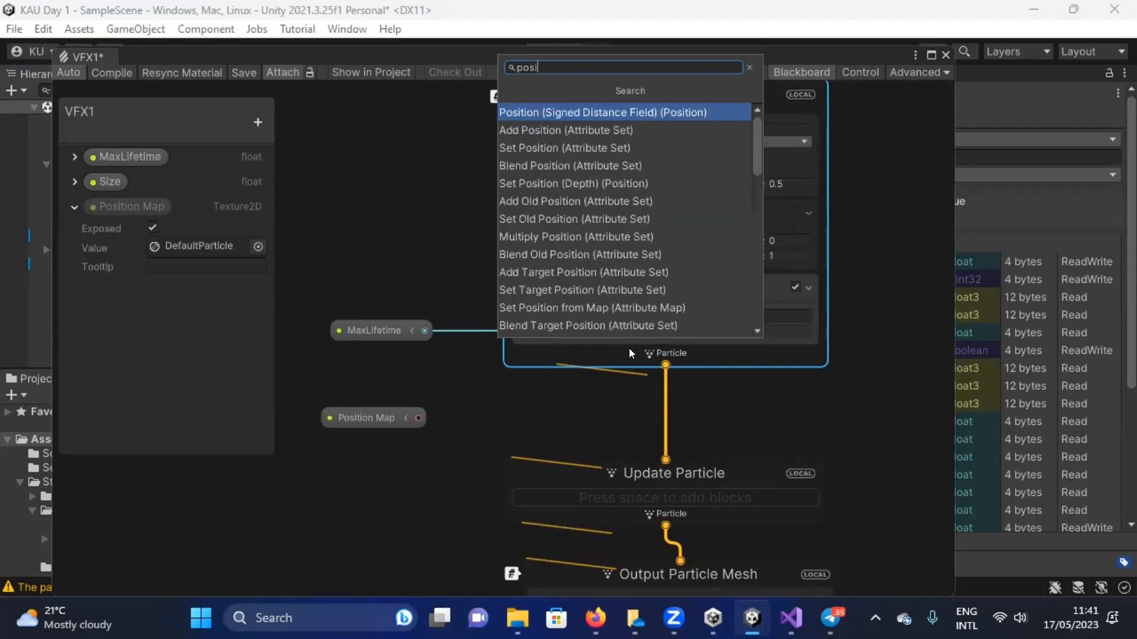
text(tion)
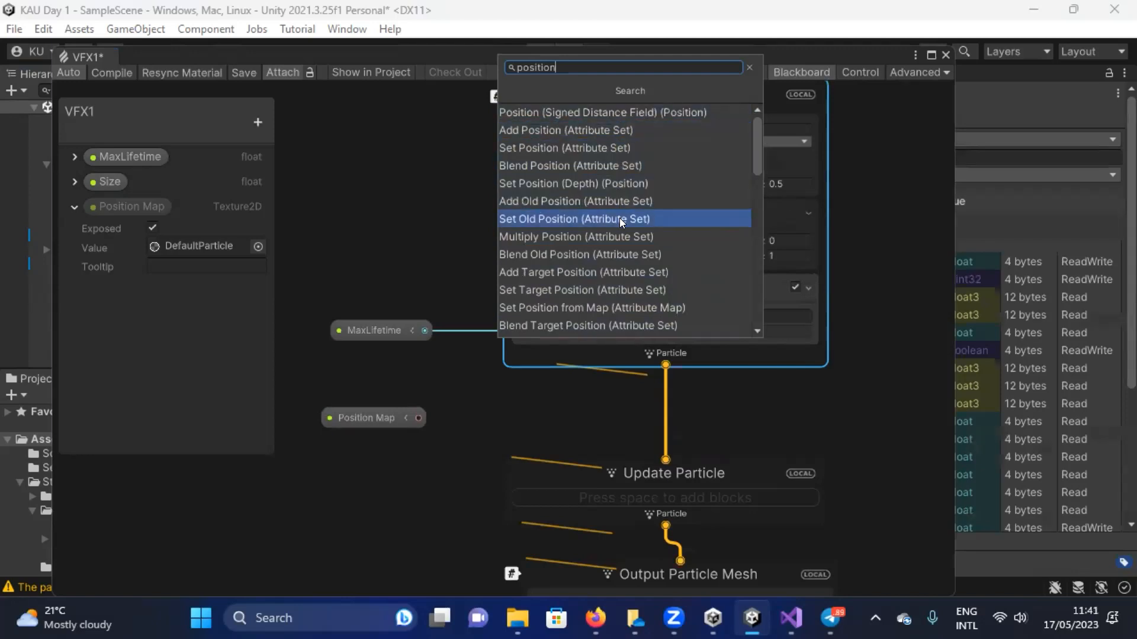
scroll(618, 225, down, 1)
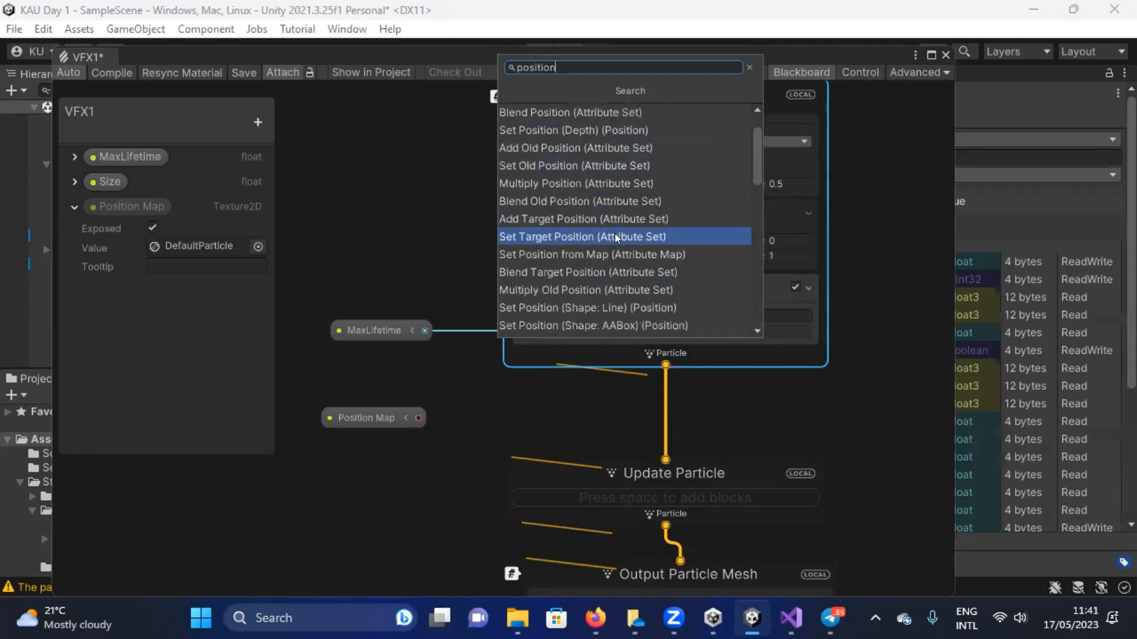
click(521, 255)
middle_drag(477, 427, 519, 385)
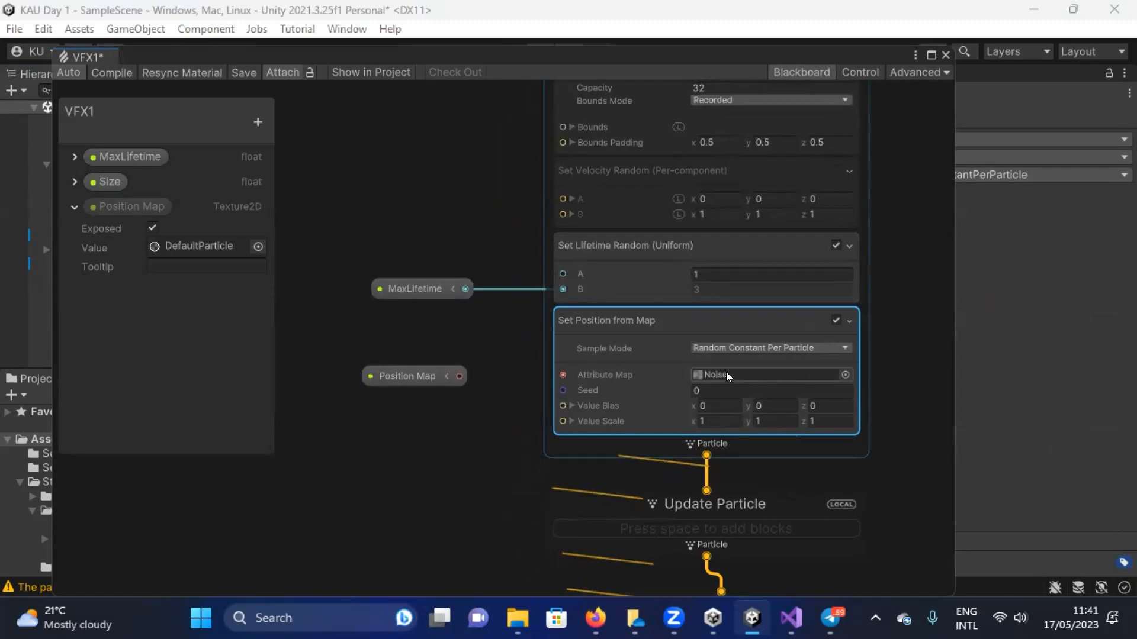
Dock the VFX1 graph window alongside the Inspector and narrow the Scene view to give the Game view more room.
double_click(455, 57)
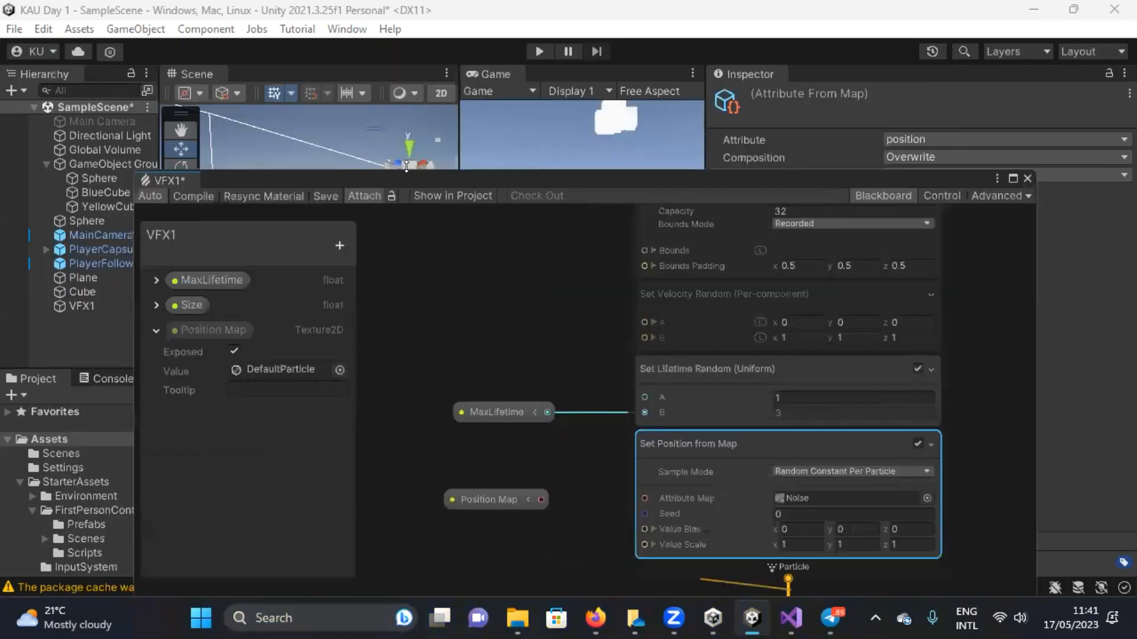
drag(278, 174, 789, 72)
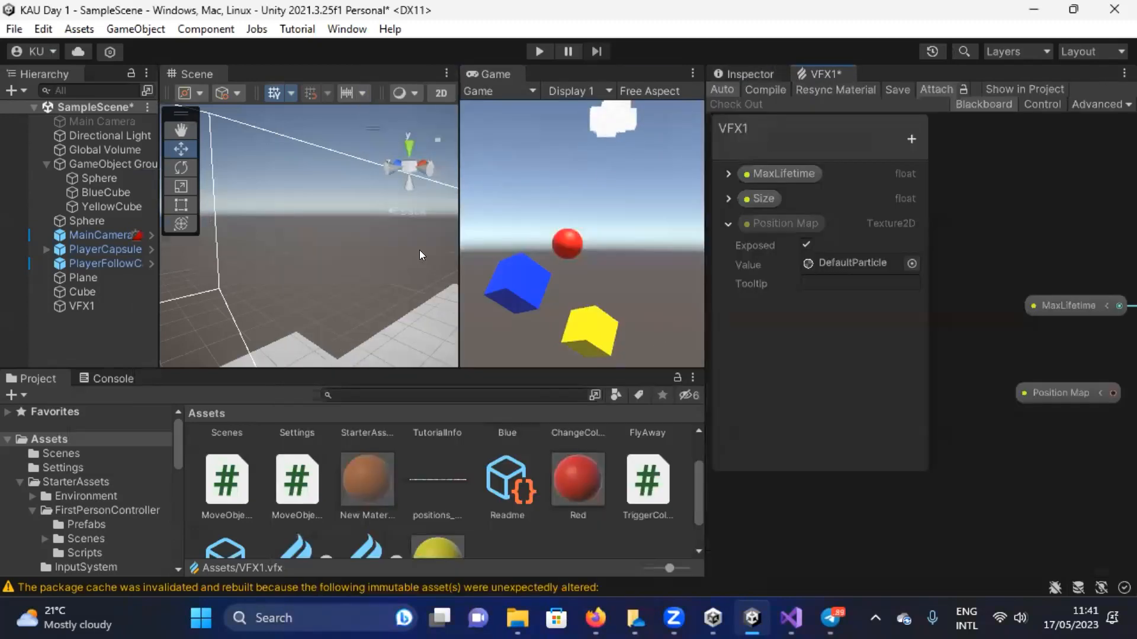
drag(459, 249, 413, 246)
scroll(317, 244, down, 8)
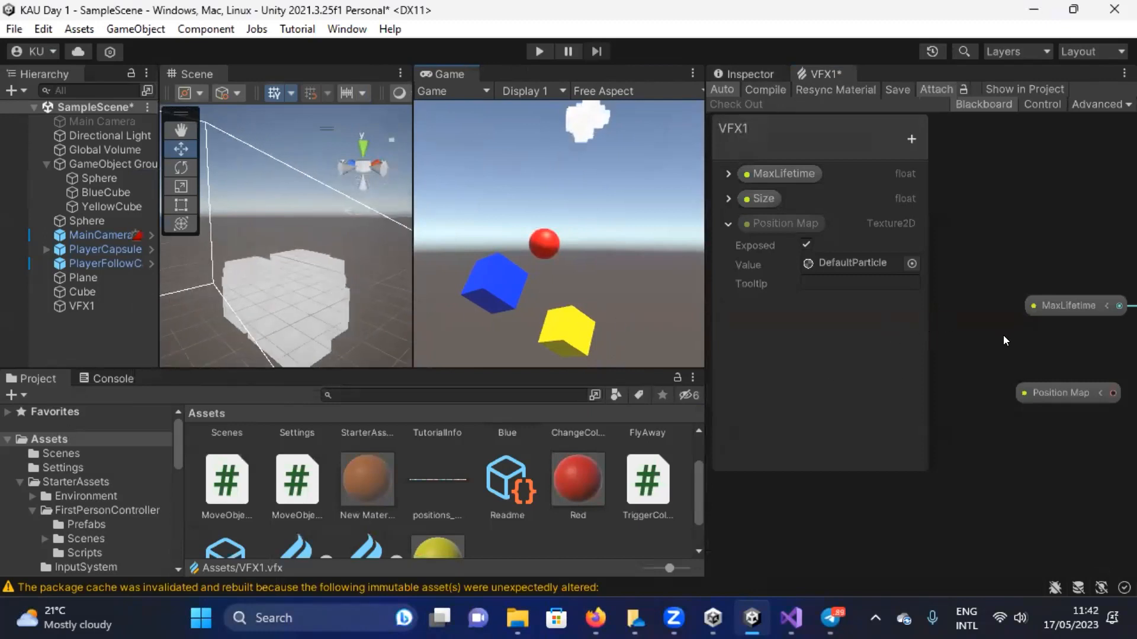
Hide the blackboard in the VFX1 graph to clear the view of the Set Position from Map block.
middle_drag(971, 334, 894, 301)
middle_drag(1037, 403, 917, 382)
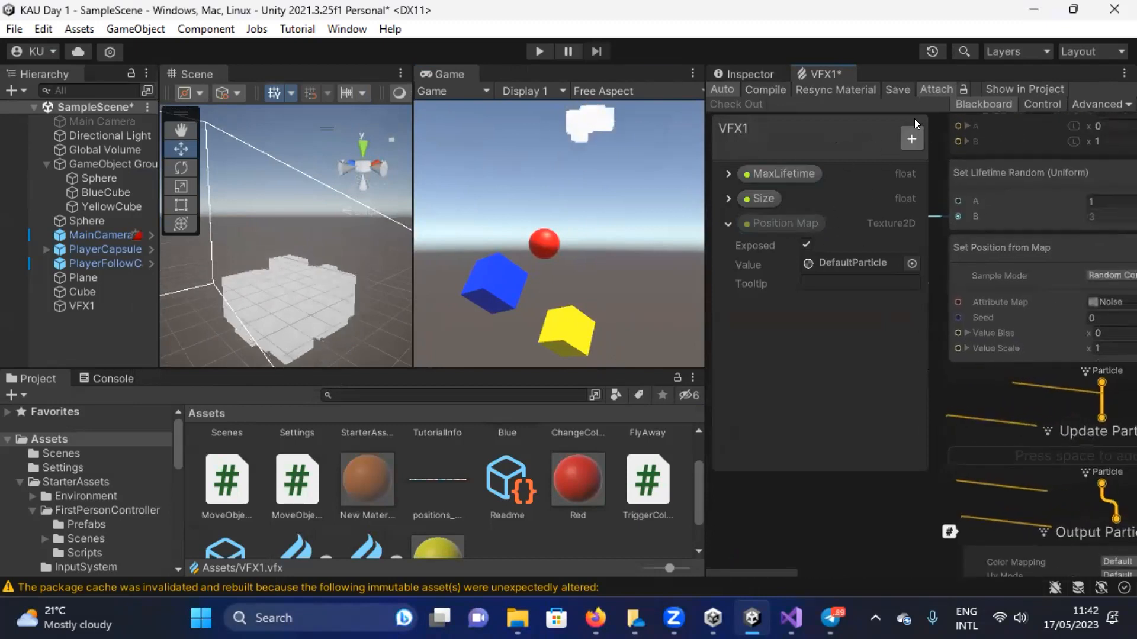
click(972, 104)
middle_drag(805, 377, 712, 410)
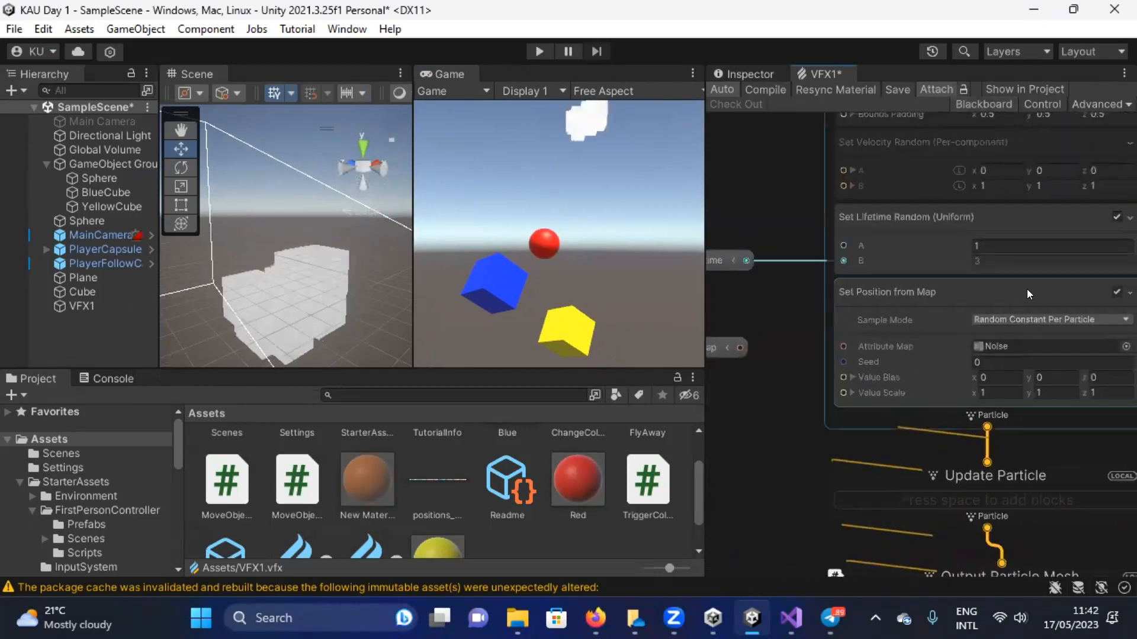
Disable the Set Position from Map block, compare the particles in the Scene and Game views, and enable it again.
click(1117, 292)
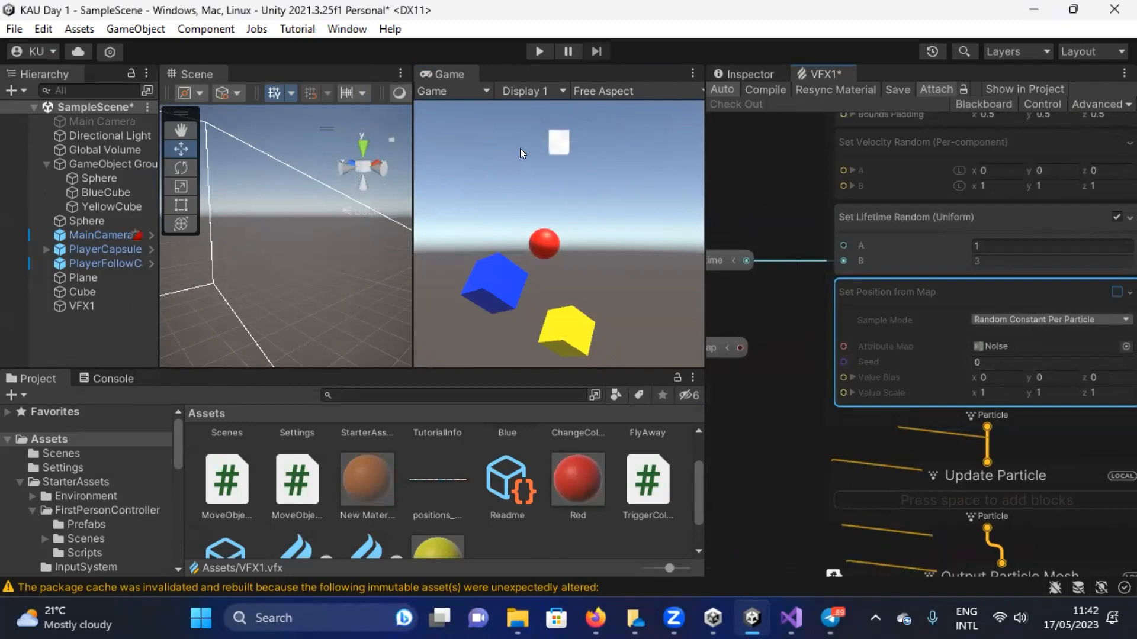
scroll(331, 275, down, 5)
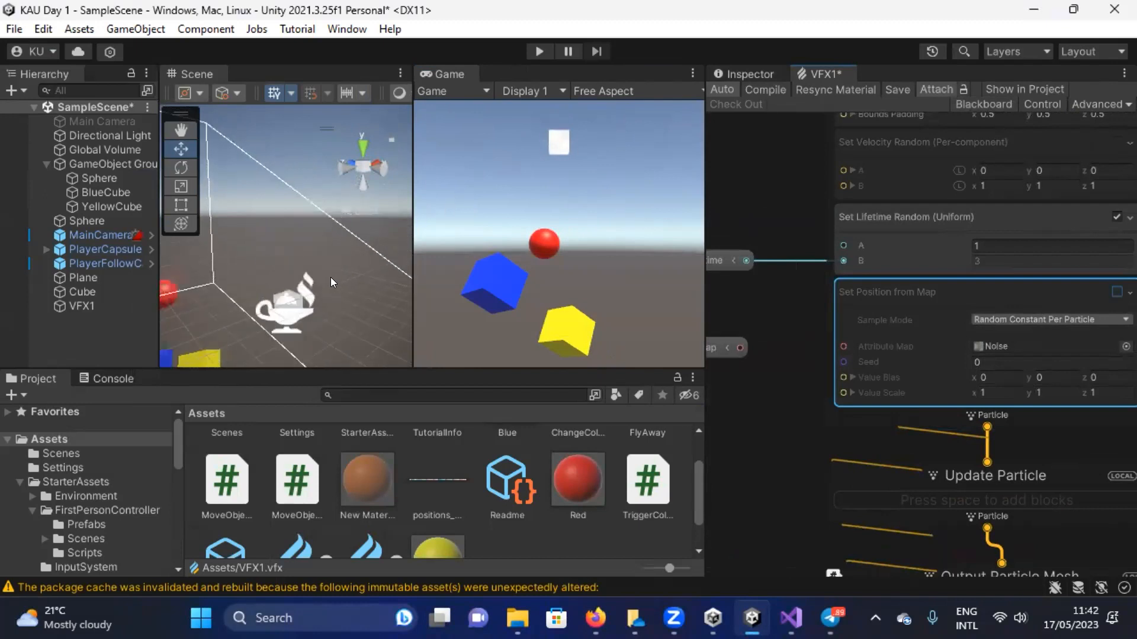
scroll(326, 264, up, 3)
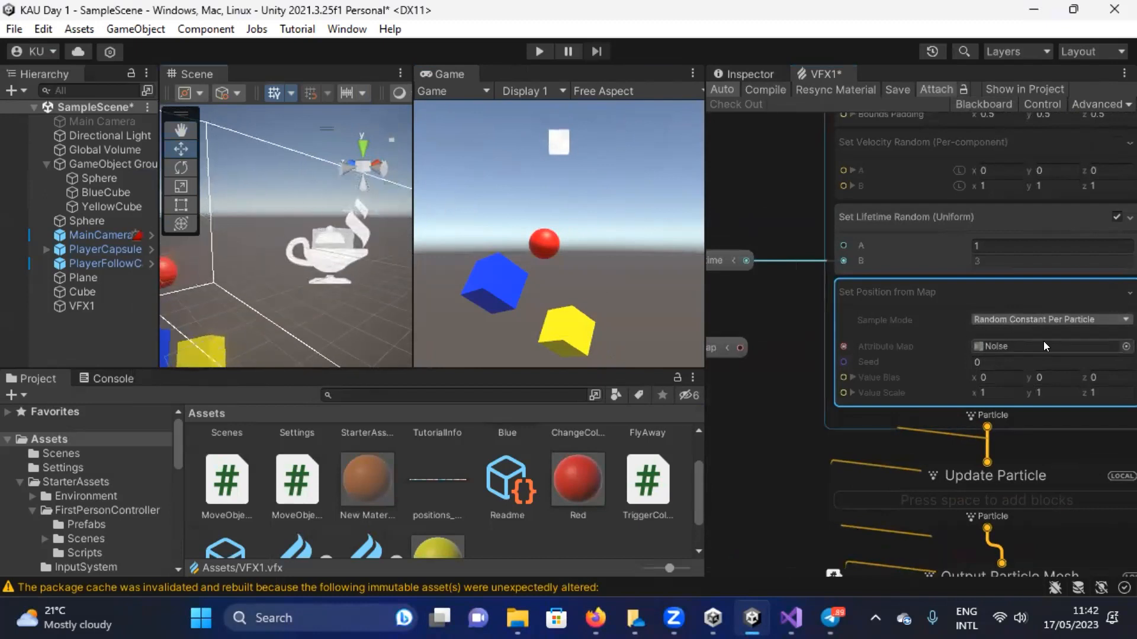
click(1115, 291)
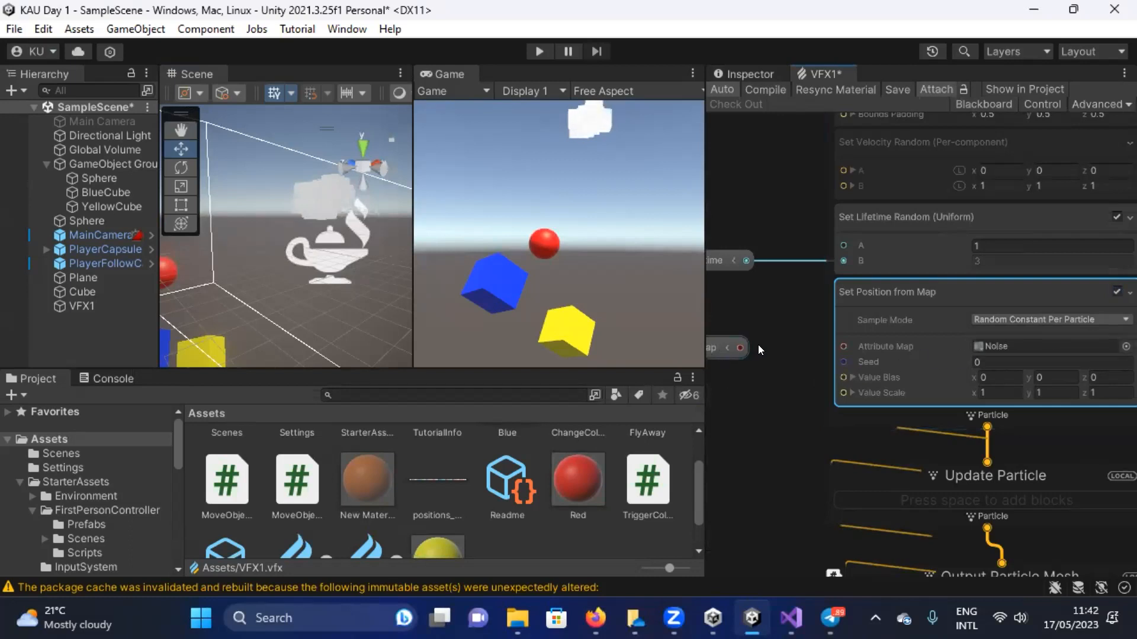
Connect the Position Map node's output to the Attribute Map input of the Set Position from Map block.
middle_drag(712, 347, 756, 372)
drag(785, 371, 886, 371)
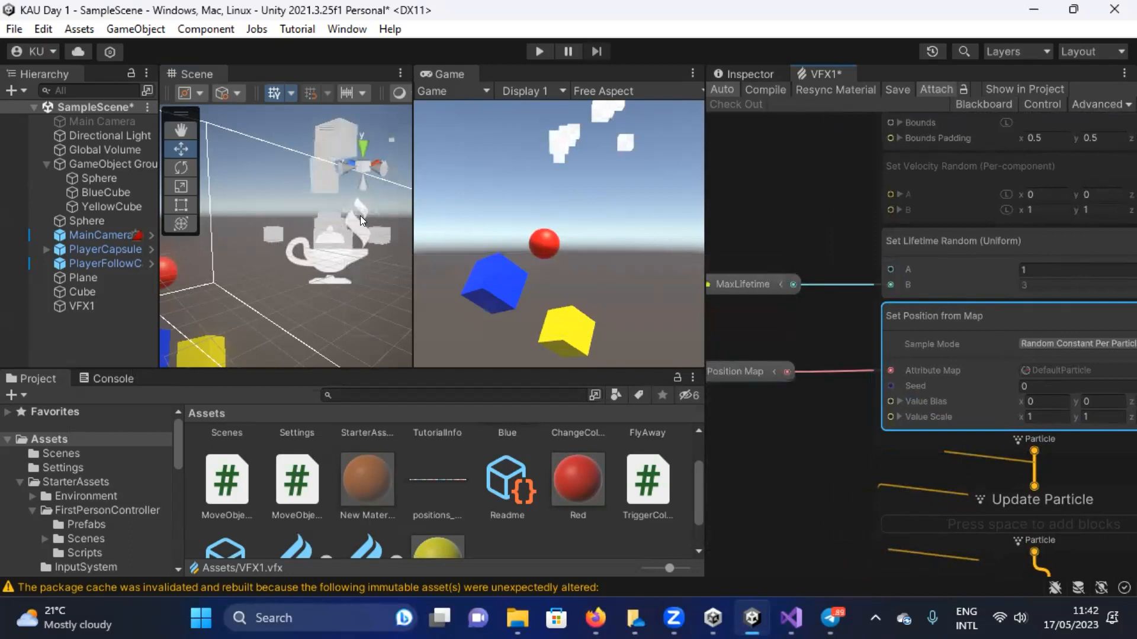
Examine from several angles how the particles around the VFX1 object are distributed in the Scene view.
scroll(312, 214, up, 3)
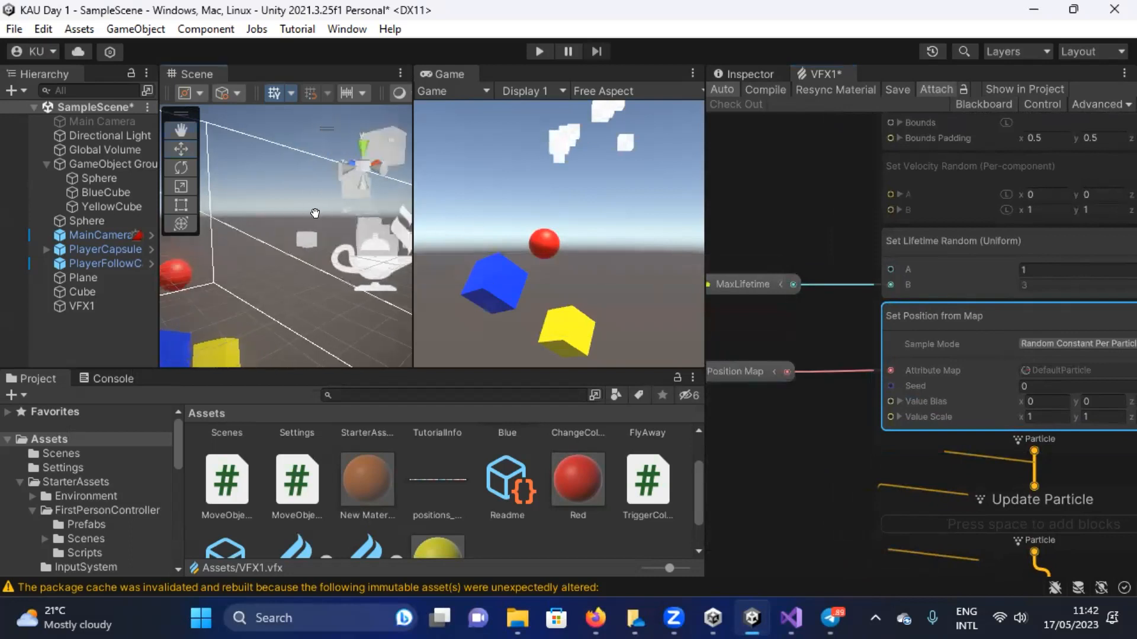
middle_drag(314, 213, 183, 256)
mouse_move(182, 257)
right_down()
mouse_move(294, 243)
mouse_move(116, 264)
mouse_move(168, 260)
right_up()
scroll(287, 248, down, 3)
scroll(284, 246, up, 3)
mouse_move(284, 246)
right_down()
mouse_move(316, 248)
mouse_move(254, 237)
mouse_move(282, 238)
right_up()
scroll(343, 255, down, 3)
middle_drag(207, 244, 313, 242)
right_drag(256, 242, 319, 245)
middle_drag(251, 246, 343, 247)
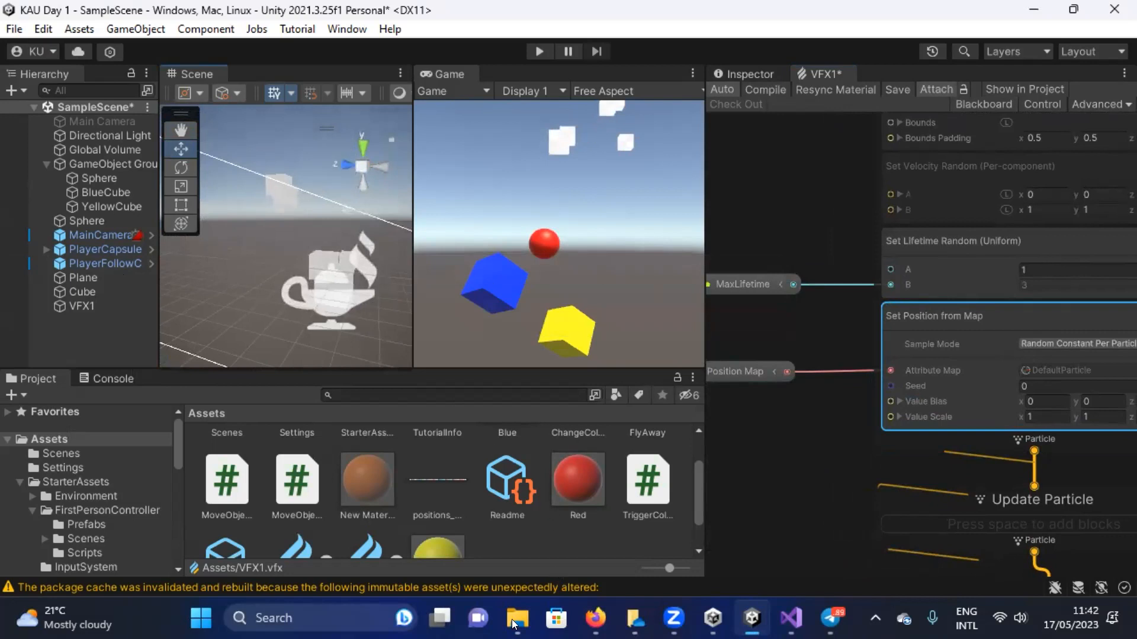
Switch to Firefox and open cloud.hzdr.de.
click(590, 620)
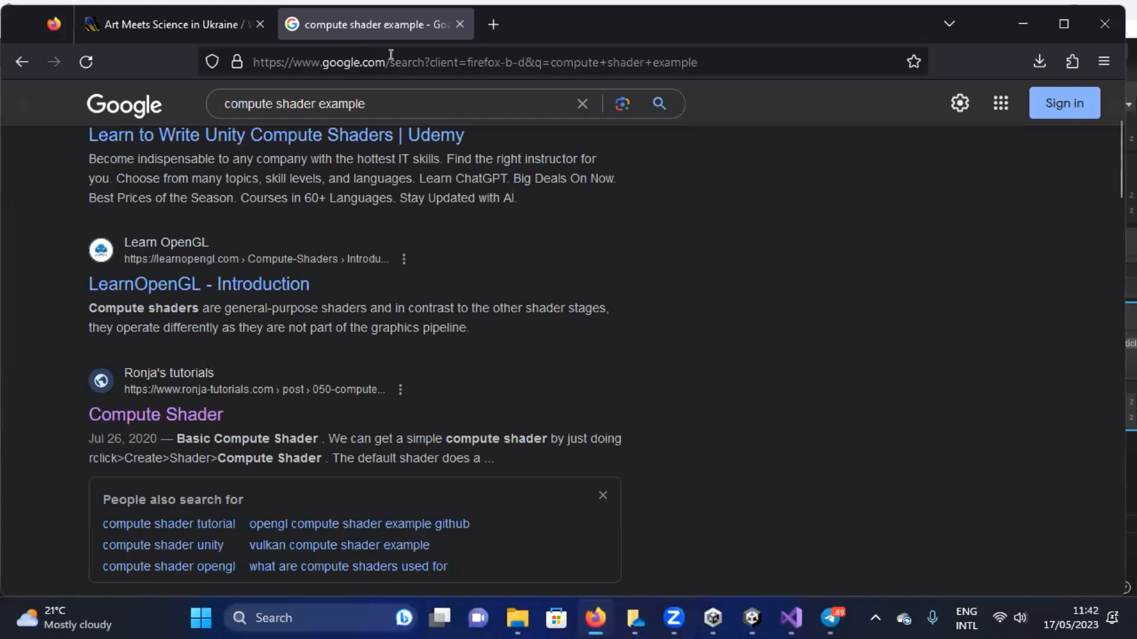
click(391, 56)
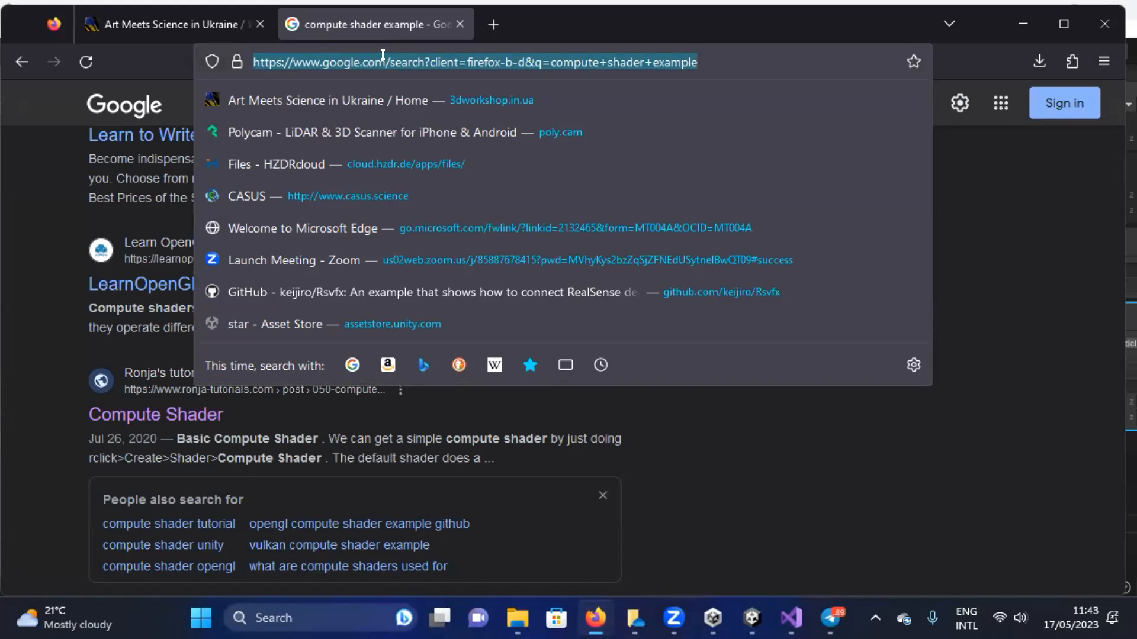
text(col)
key(BackSpace)
key(BackSpace)
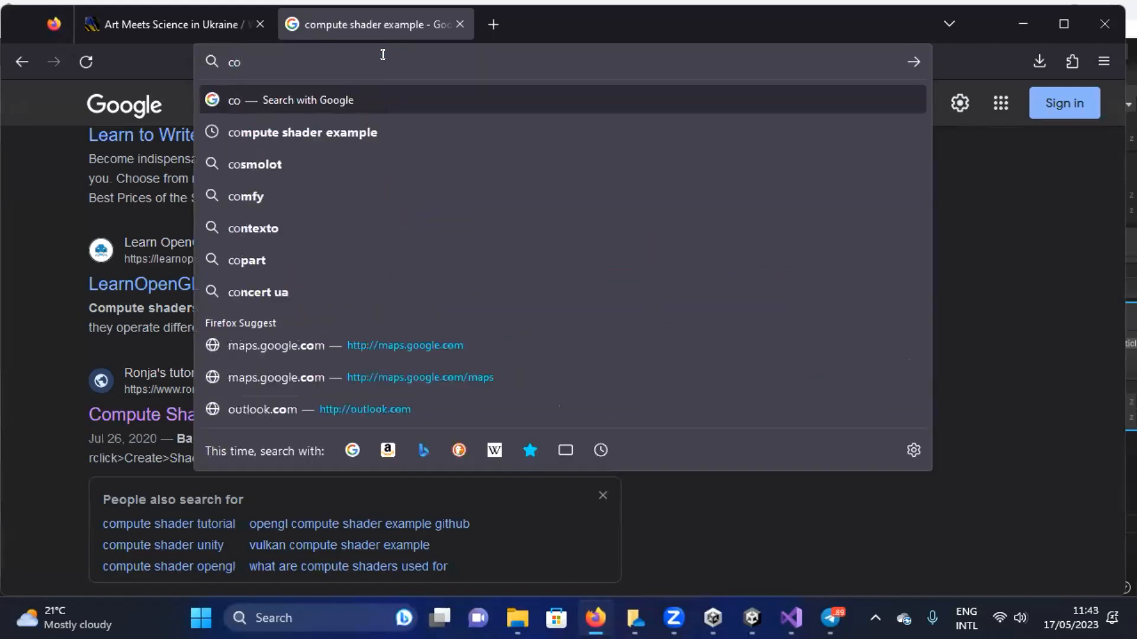
text(loud.hzdr.de/)
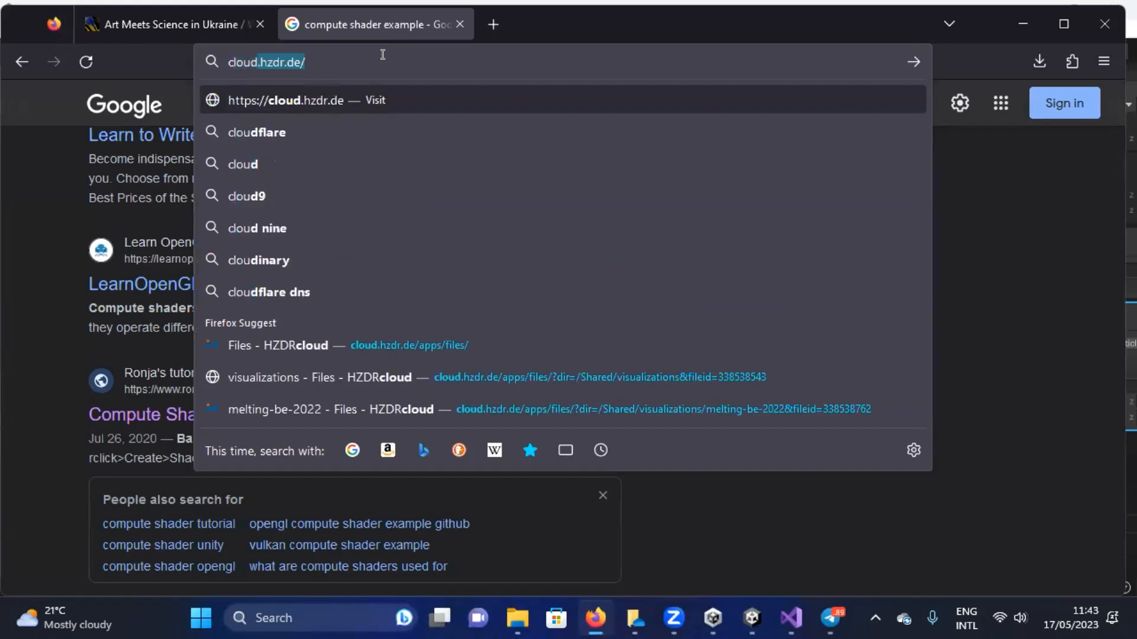
key(Return)
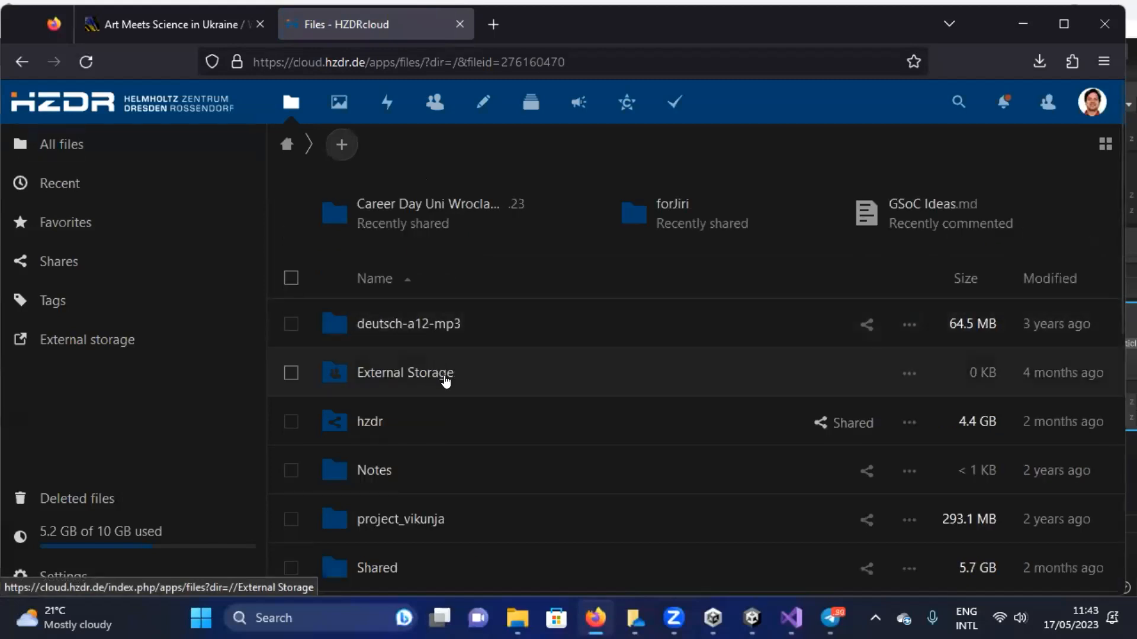
Open the melting-be-fhd.webm video from the Shared/visualizations/melting-be-2022 folder.
scroll(436, 434, down, 3)
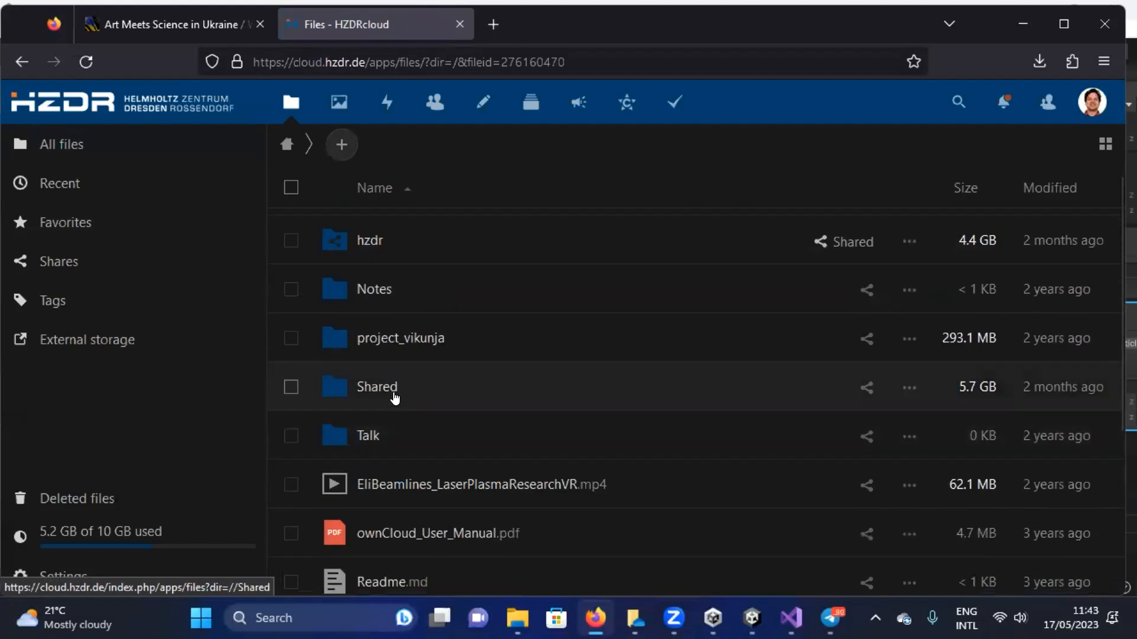
click(389, 392)
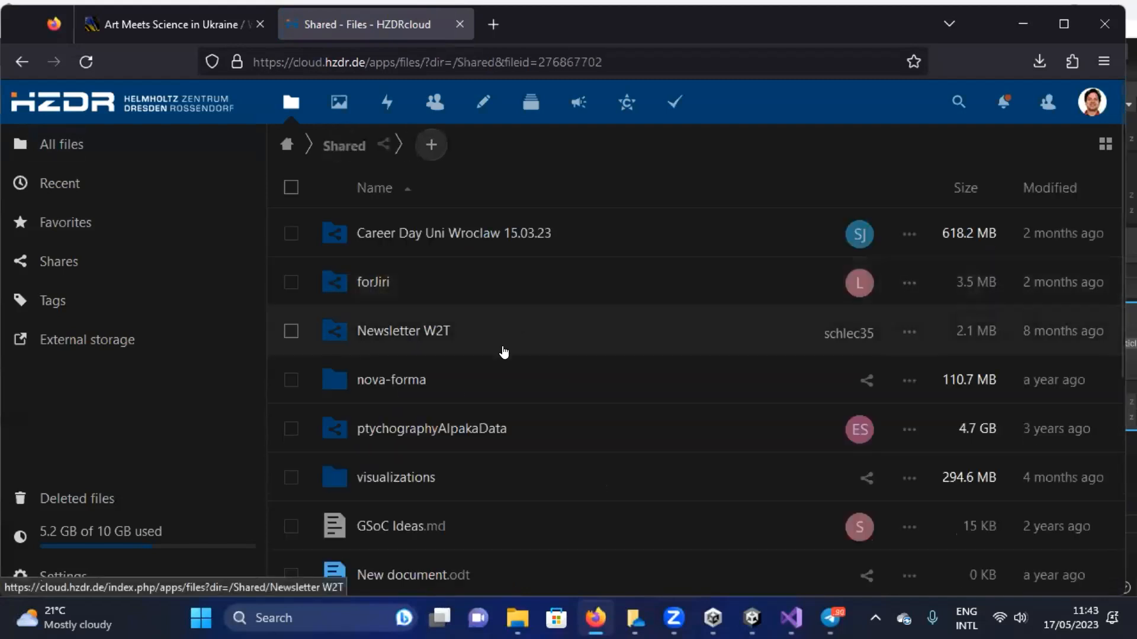
right_click(405, 476)
click(354, 480)
click(370, 477)
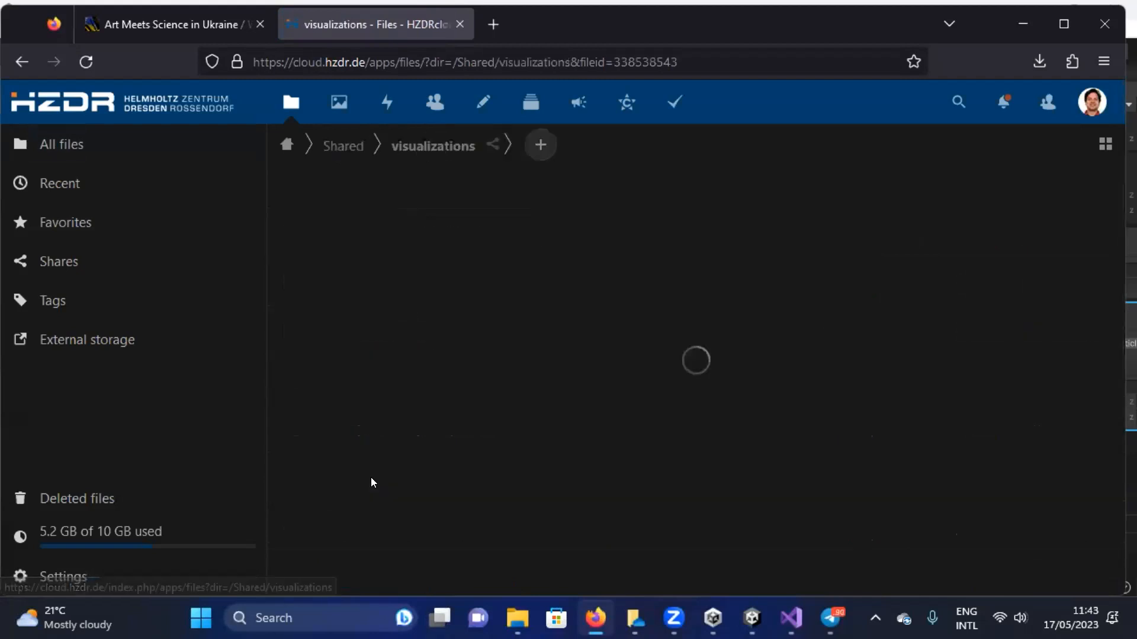
click(432, 248)
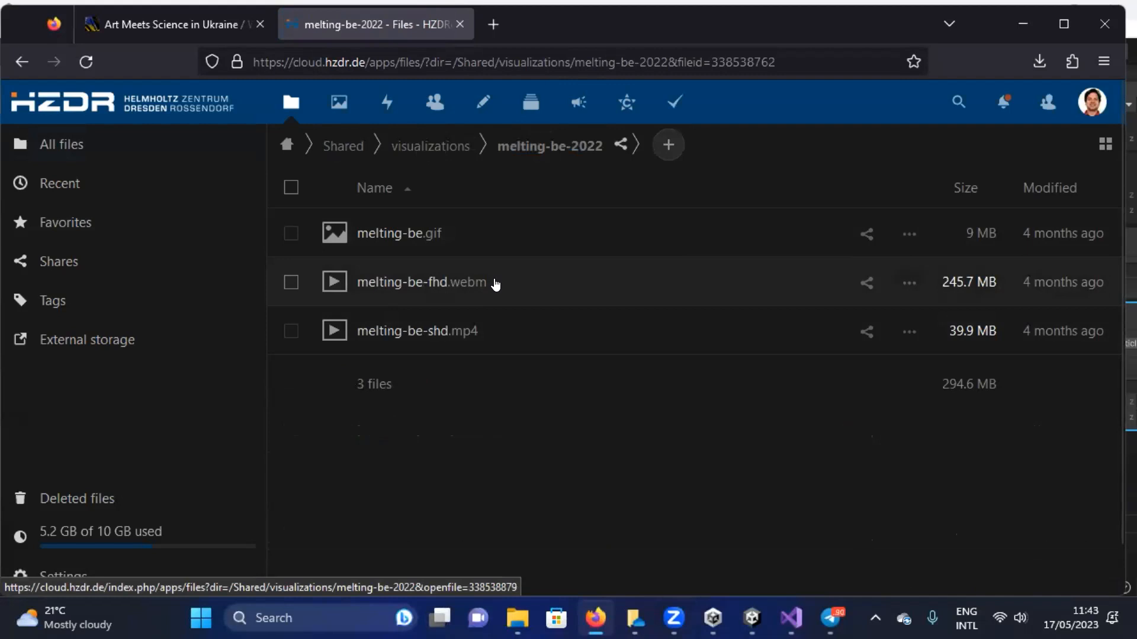
click(495, 284)
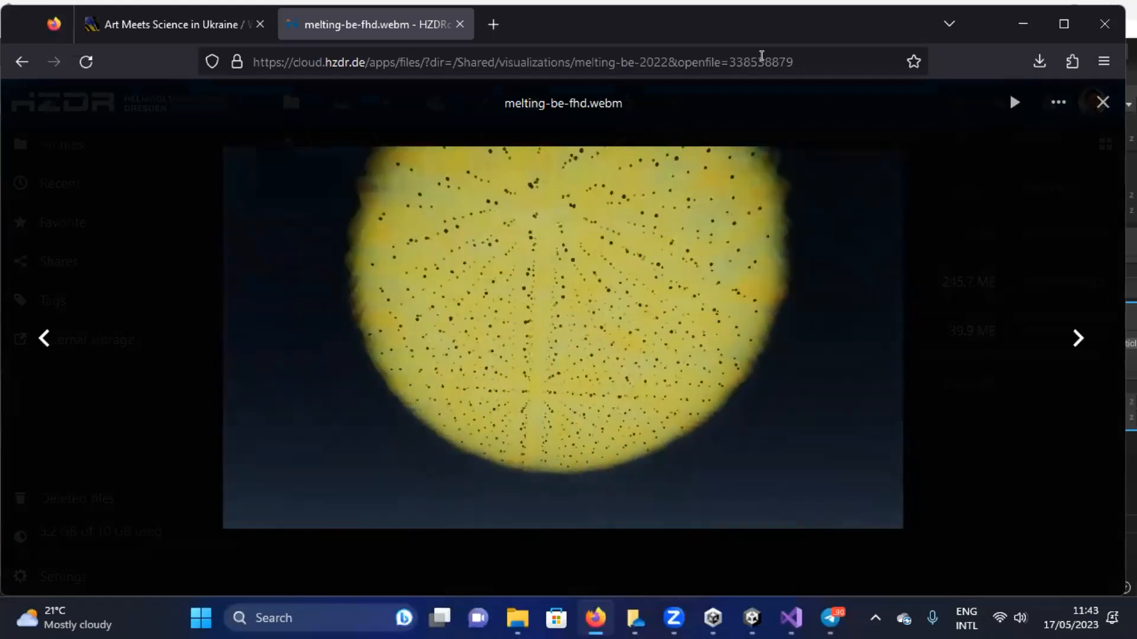
Close the video's browser tab and switch back to the Unity editor.
middle_click(431, 25)
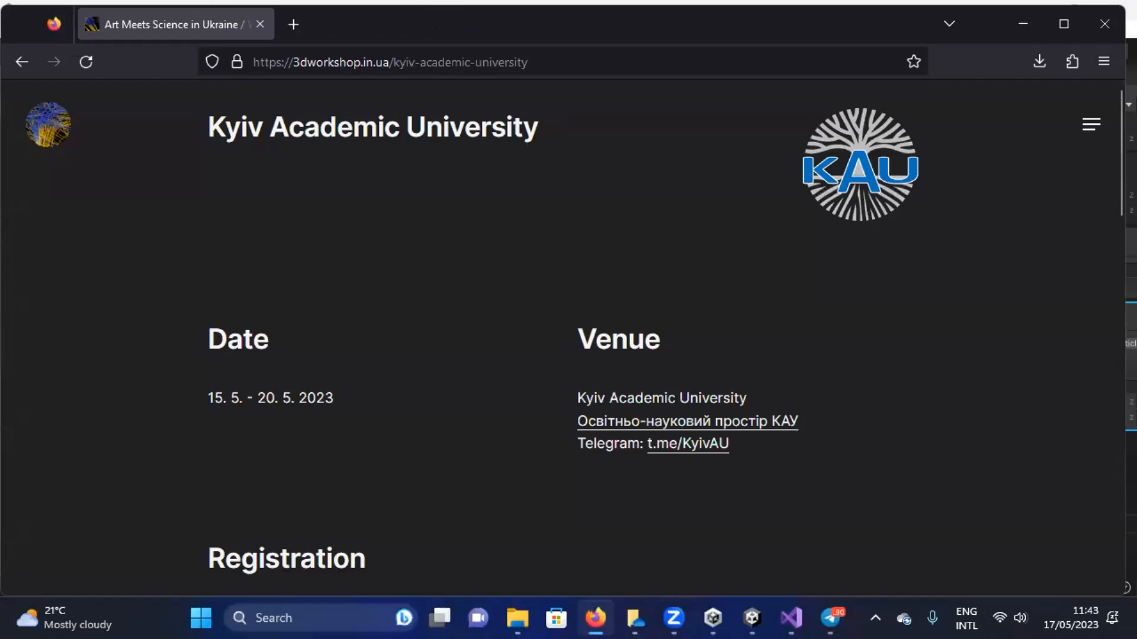
click(752, 617)
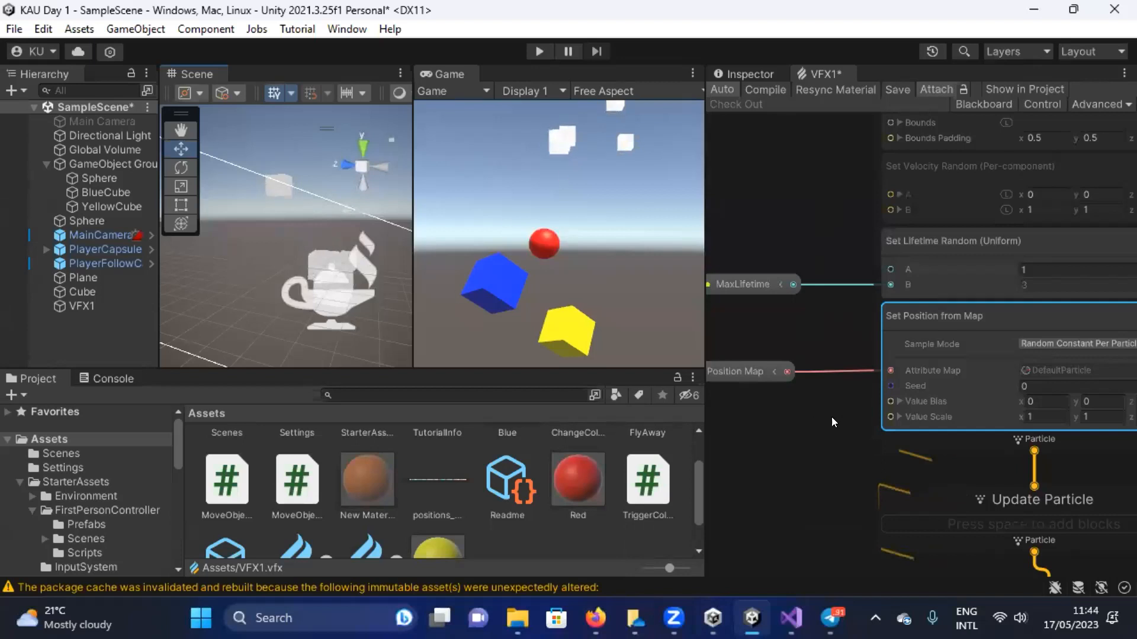
Review the Spawn and Initialize Particle contexts, and show the positions_000099 texture asset in the Inspector to check its properties.
middle_drag(865, 240, 913, 428)
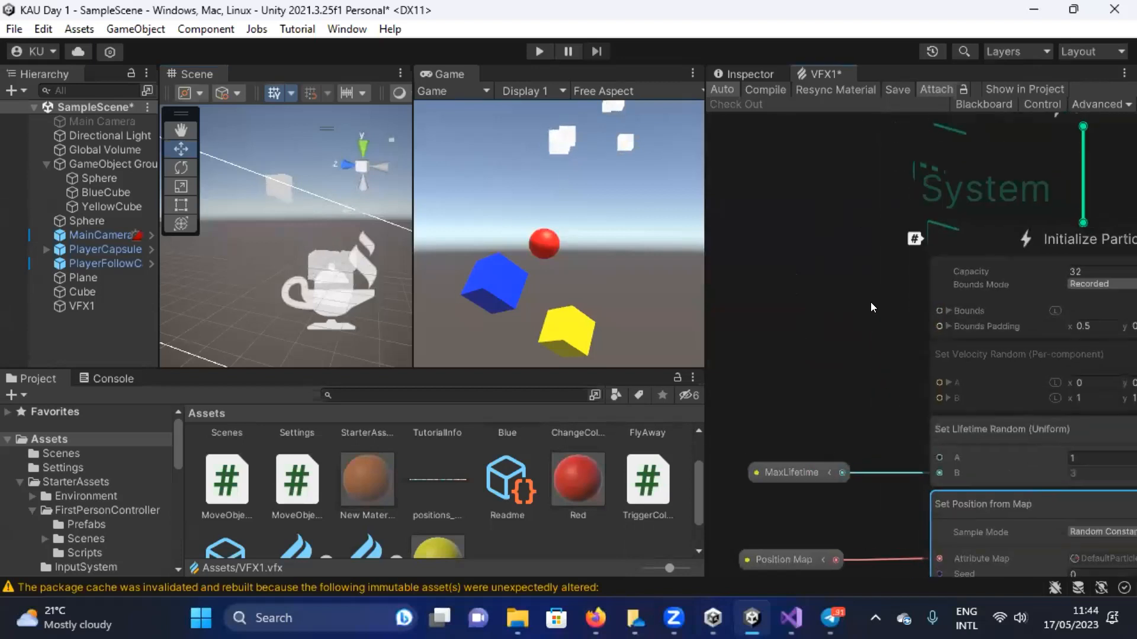
scroll(871, 303, down, 2)
middle_drag(874, 236, 784, 371)
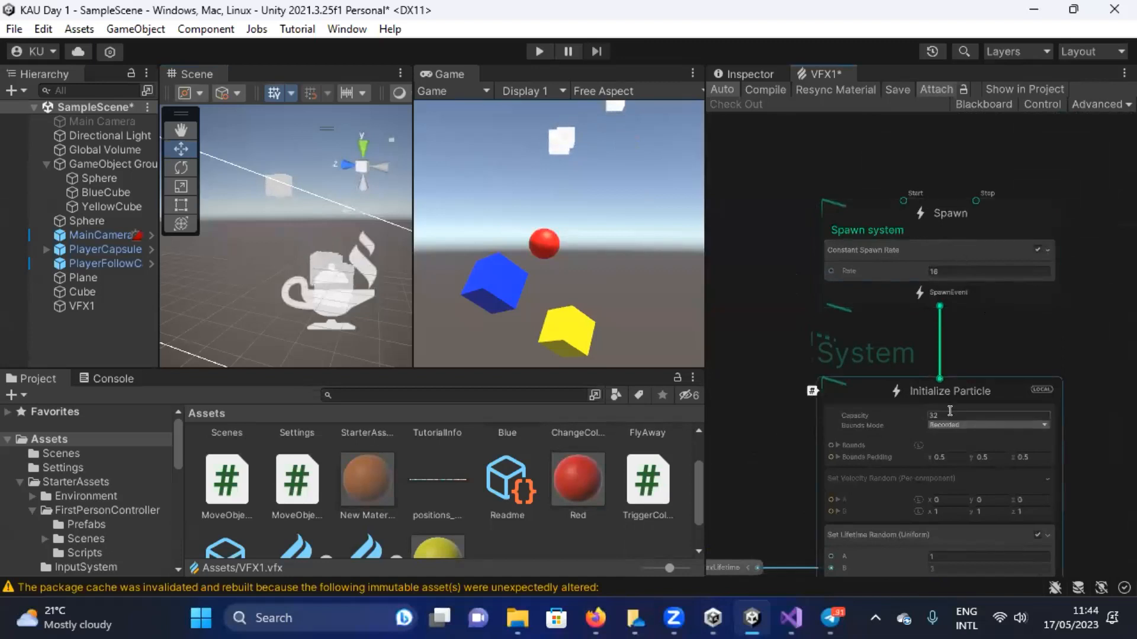
middle_drag(761, 445, 804, 246)
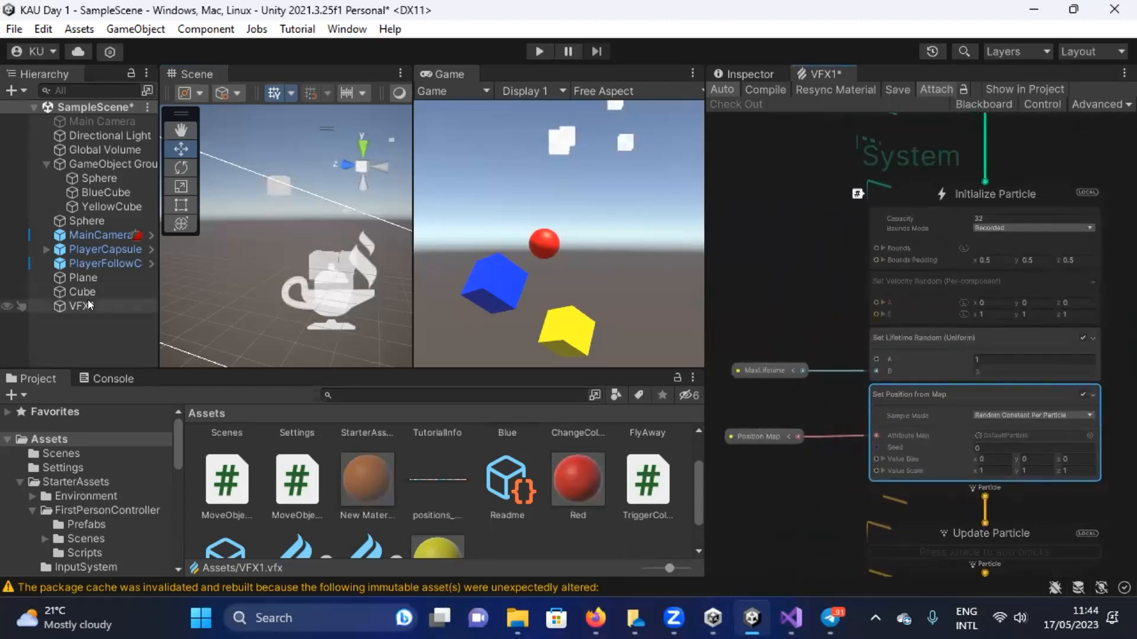
click(443, 478)
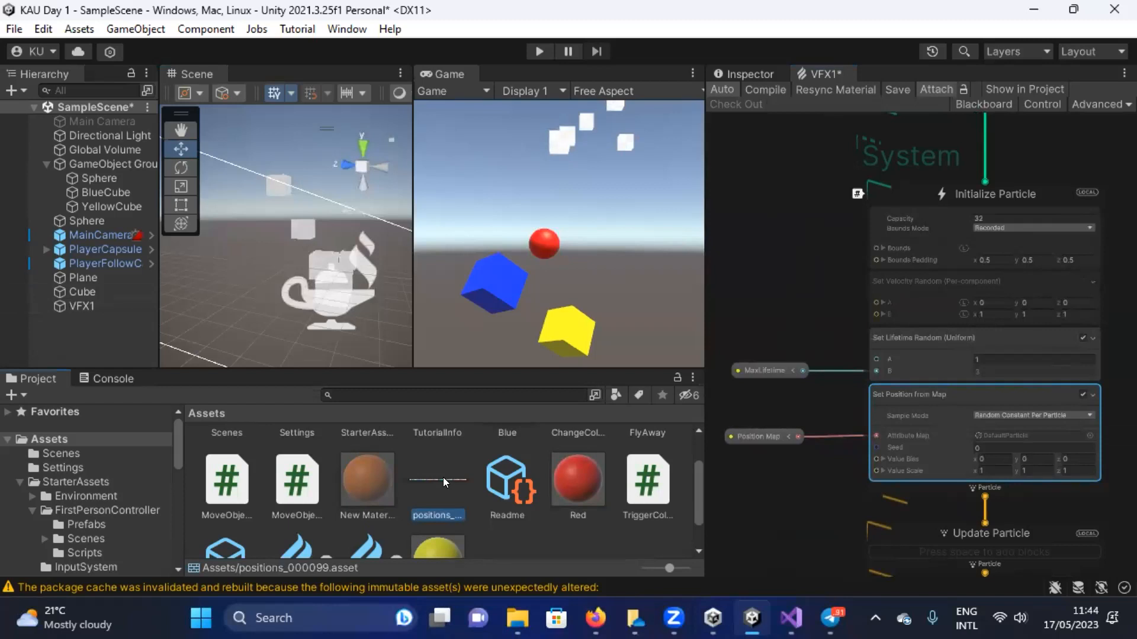
click(762, 66)
click(470, 490)
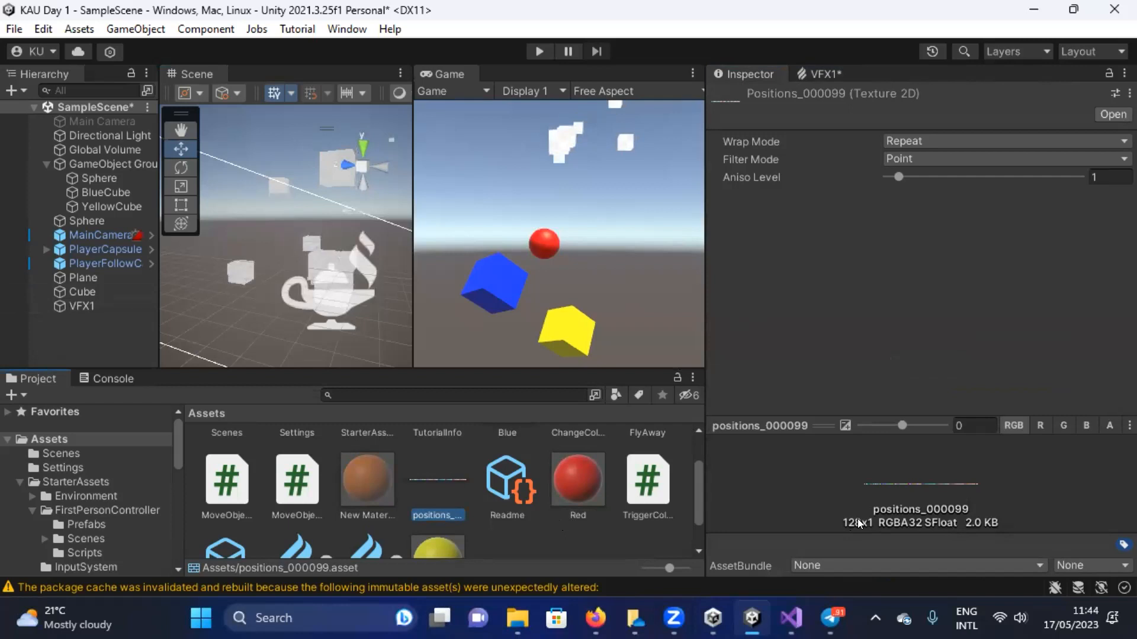
In the VFX1 graph, set the Initialize Particle context's capacity to 128.
click(819, 75)
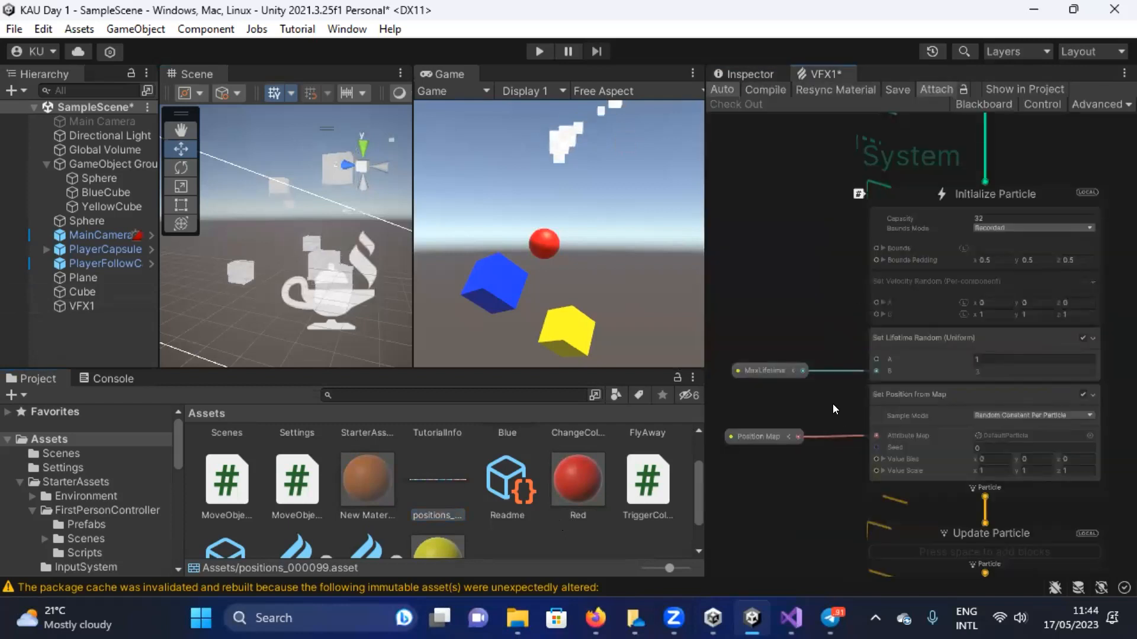
scroll(825, 320, down, 1)
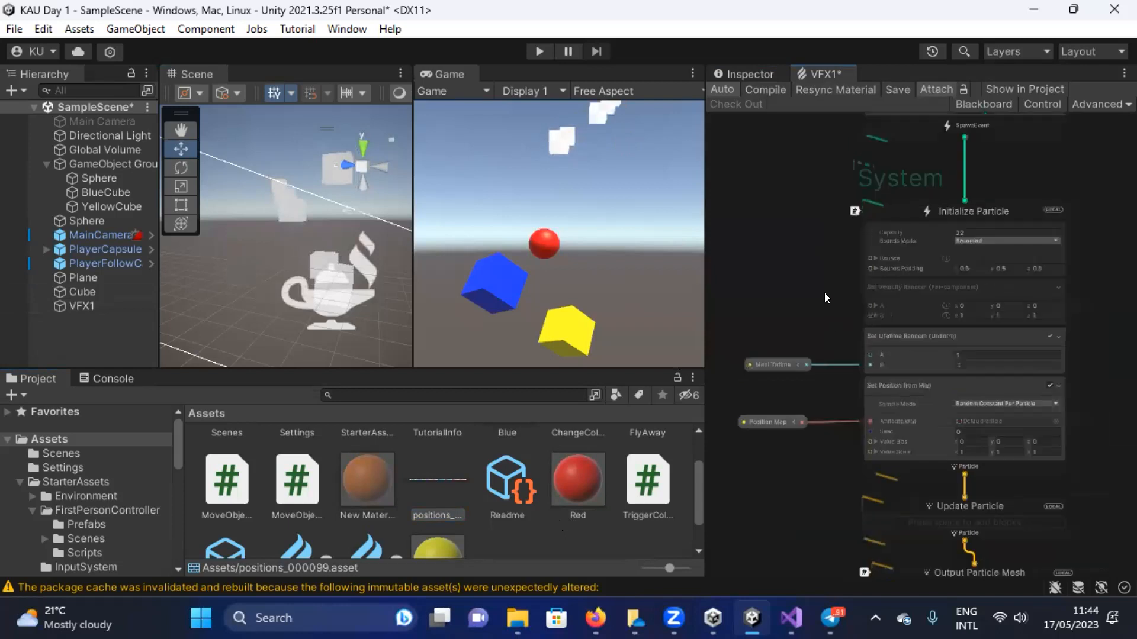
scroll(826, 296, up, 1)
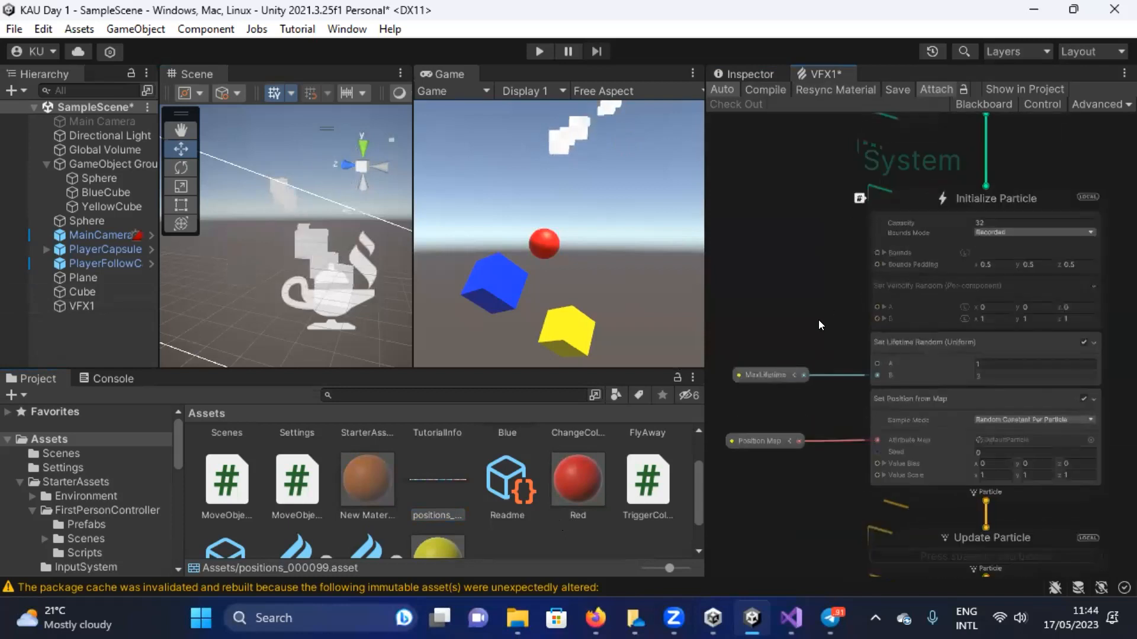
middle_drag(824, 267, 800, 364)
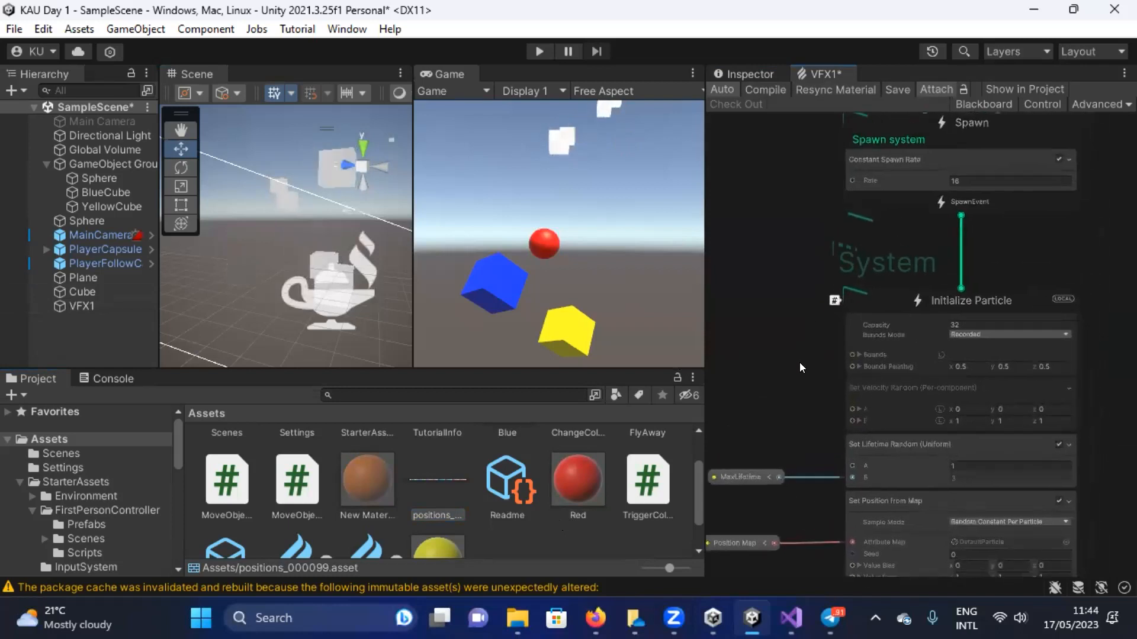
click(974, 322)
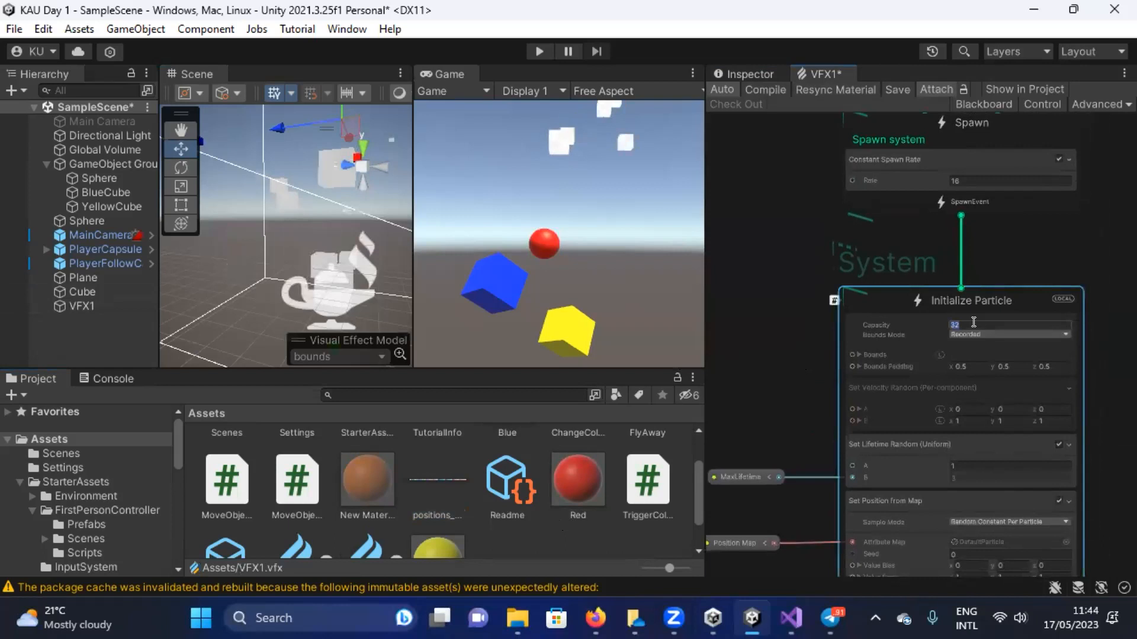
text(128)
key(Return)
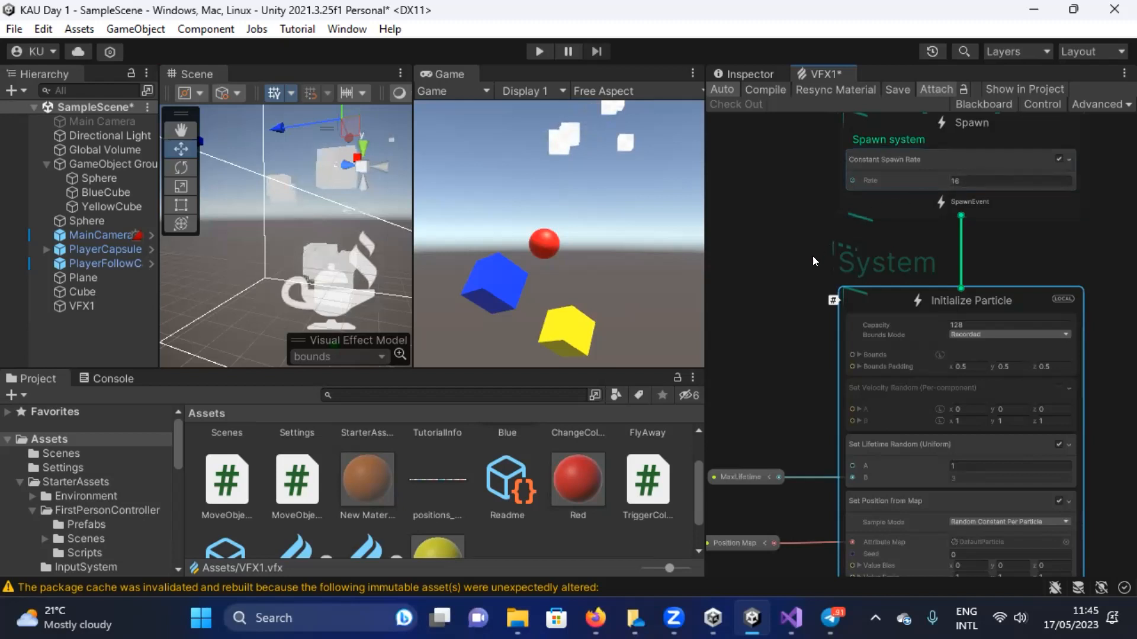
Review the Position Map property in the Blackboard and the Texture2D entry among the available property types, then collapse the property.
middle_drag(774, 219, 851, 238)
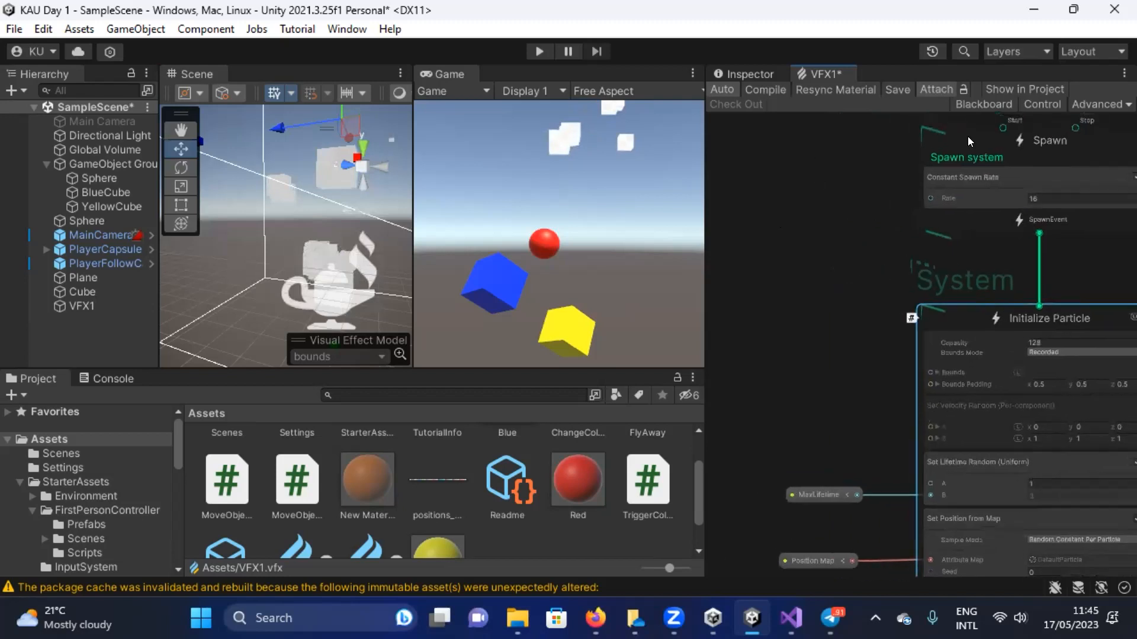
click(987, 105)
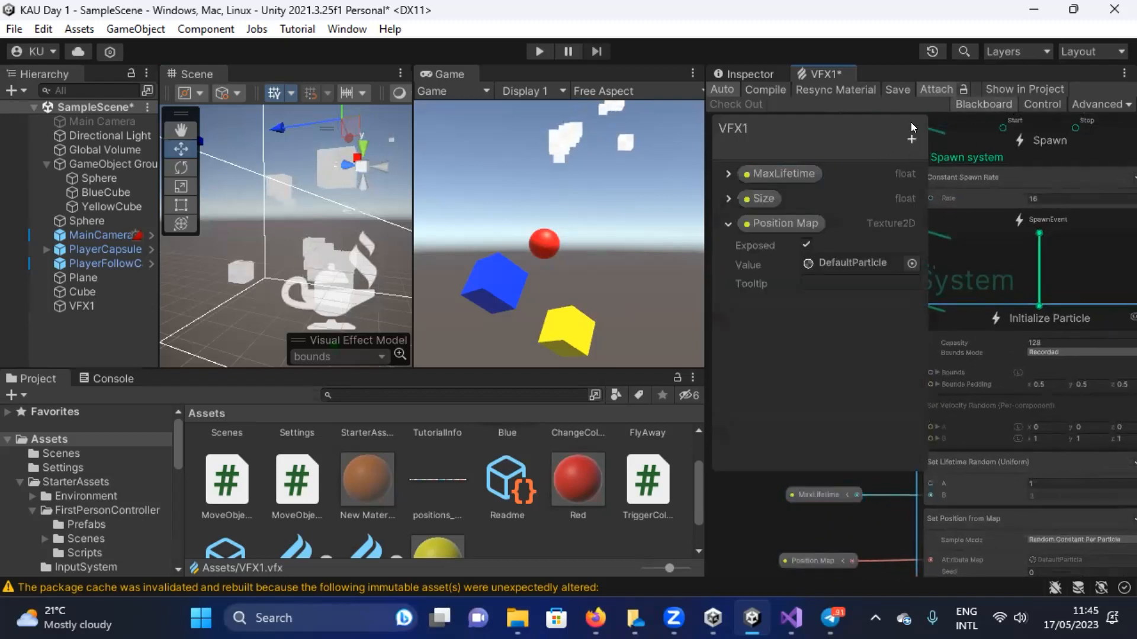
click(903, 136)
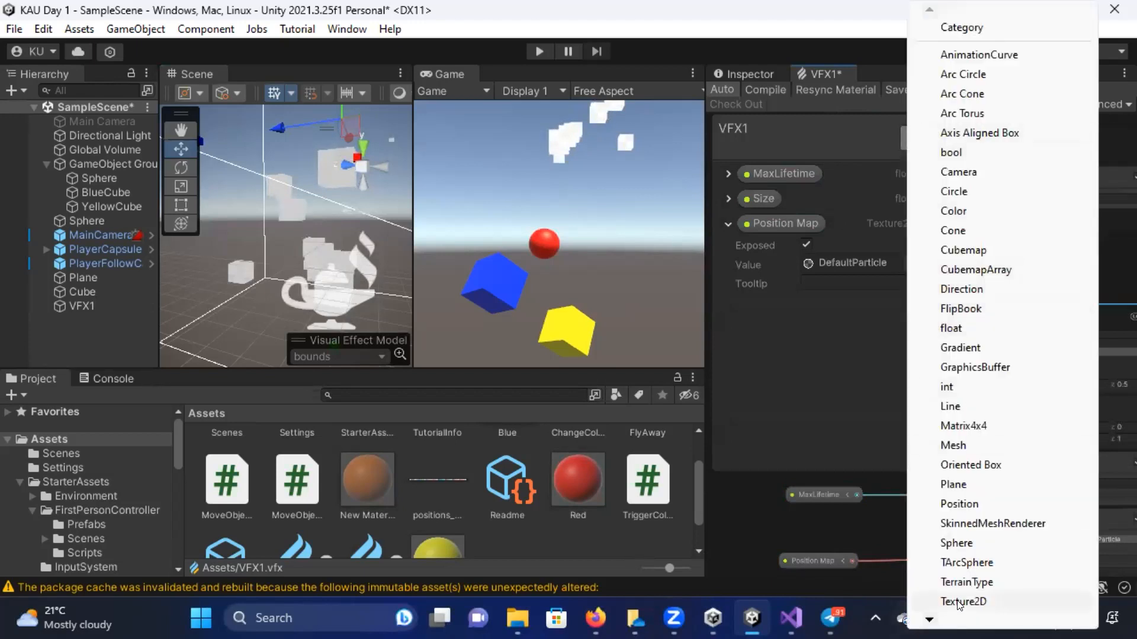
click(798, 192)
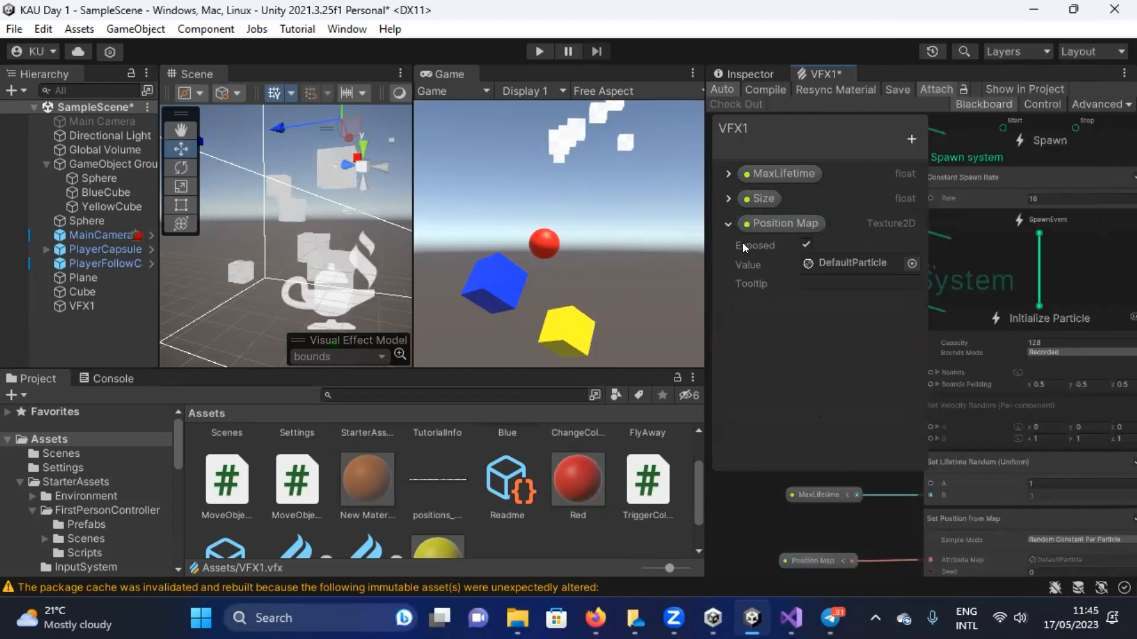
click(728, 220)
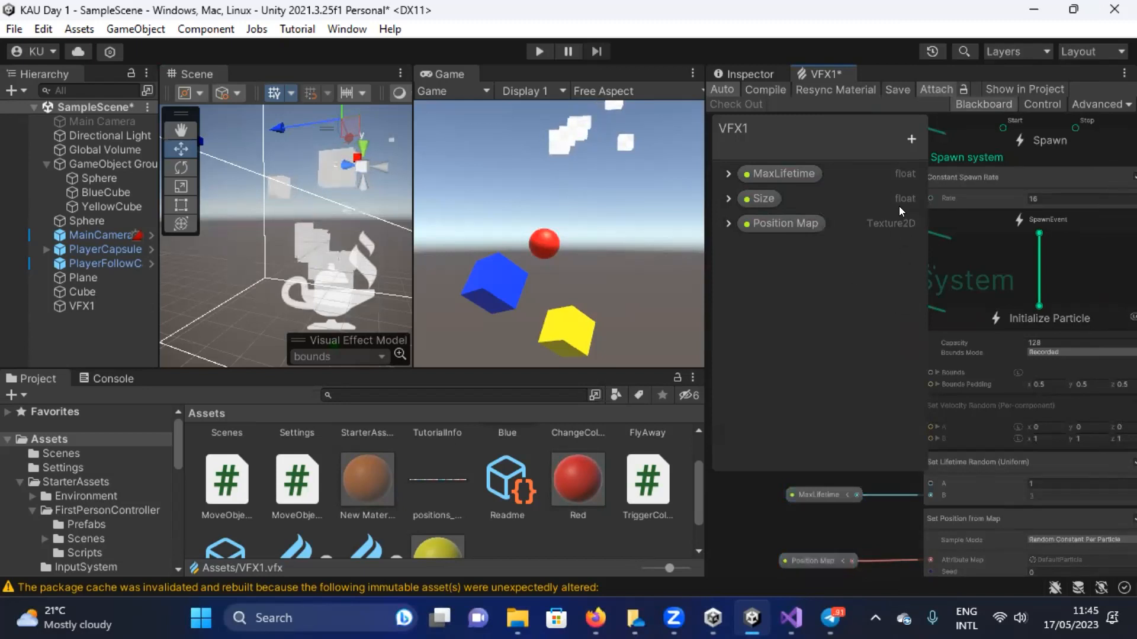
Save the changes and assign the positions_000099 texture to the Position Map property of the VFX1 scene object.
key(ctrl+s)
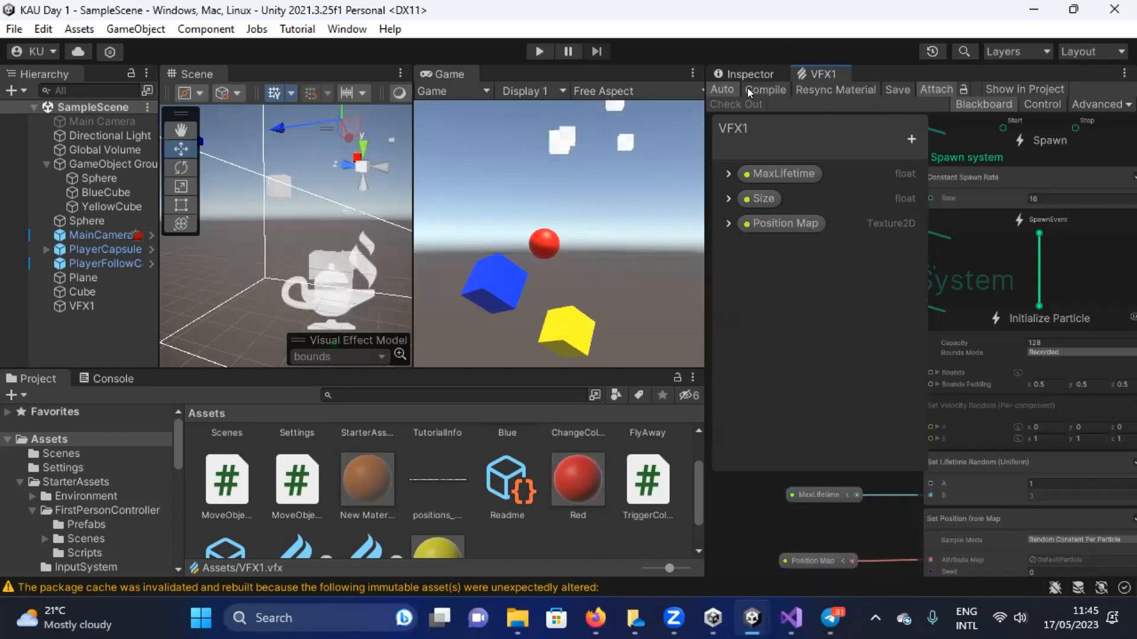
click(747, 72)
click(89, 306)
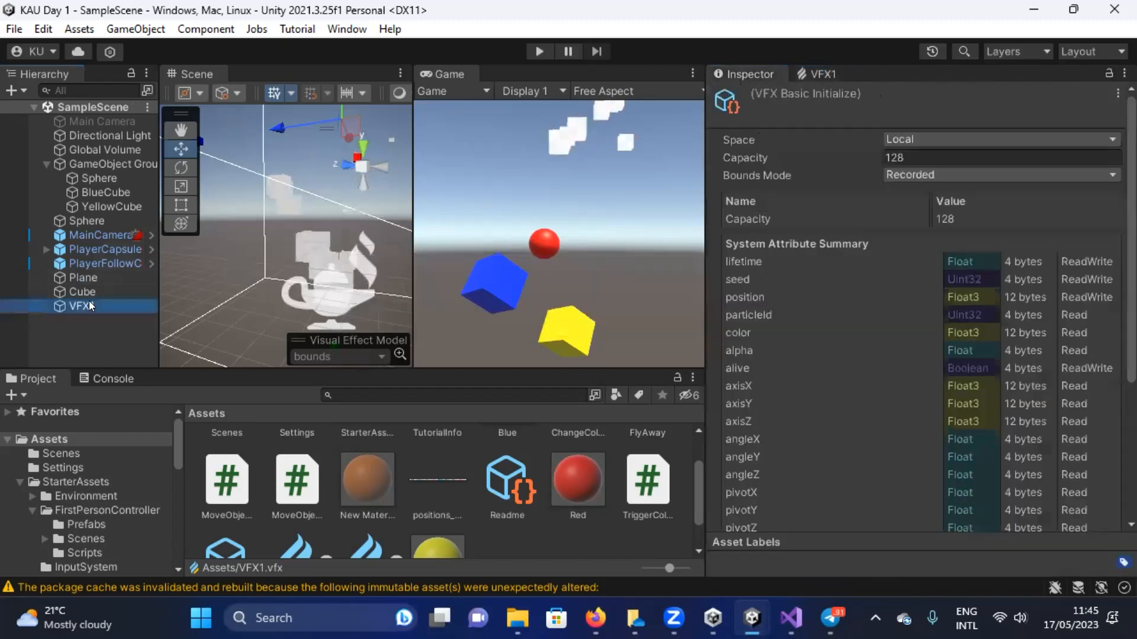
scroll(830, 445, down, 2)
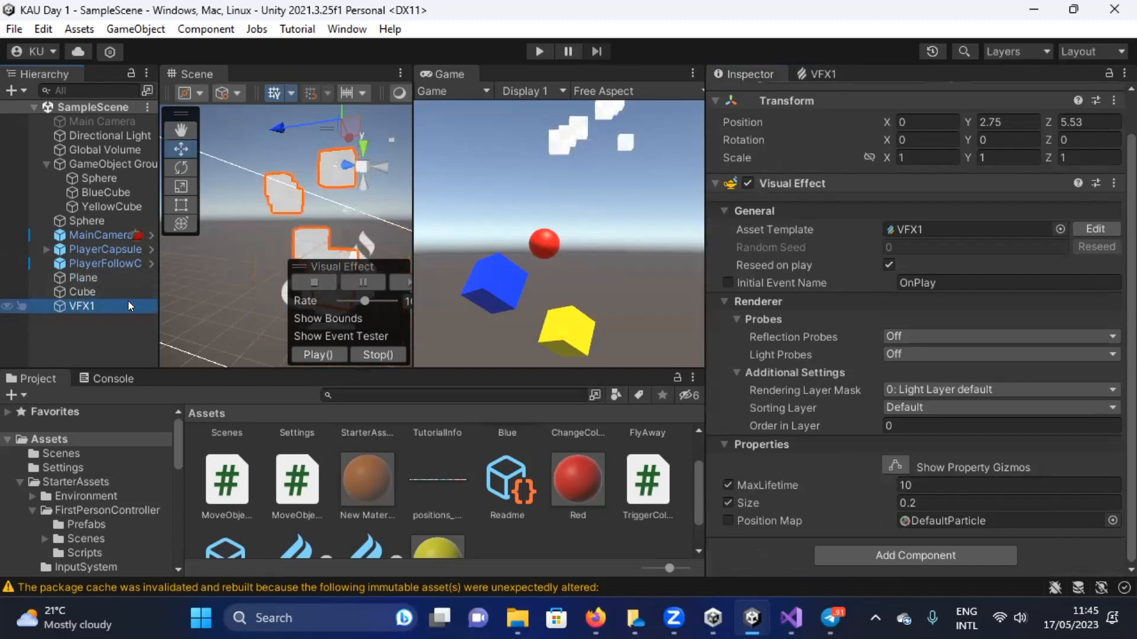
drag(444, 478, 930, 516)
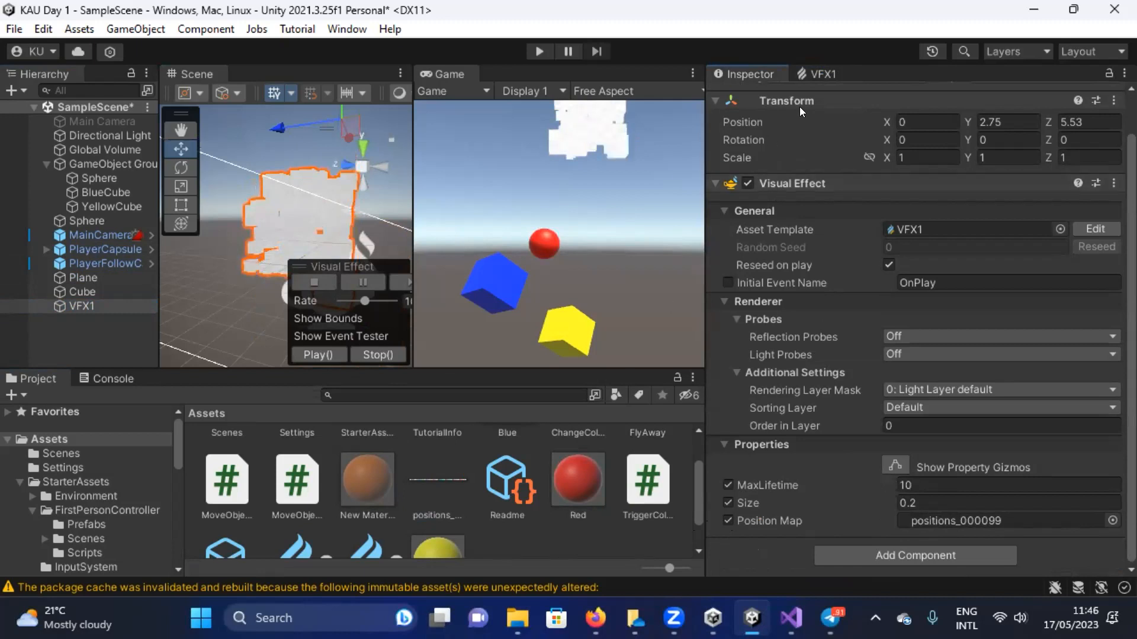
Delete the Set Position from Map block from the Initialize Particle context in the VFX1 graph.
click(810, 74)
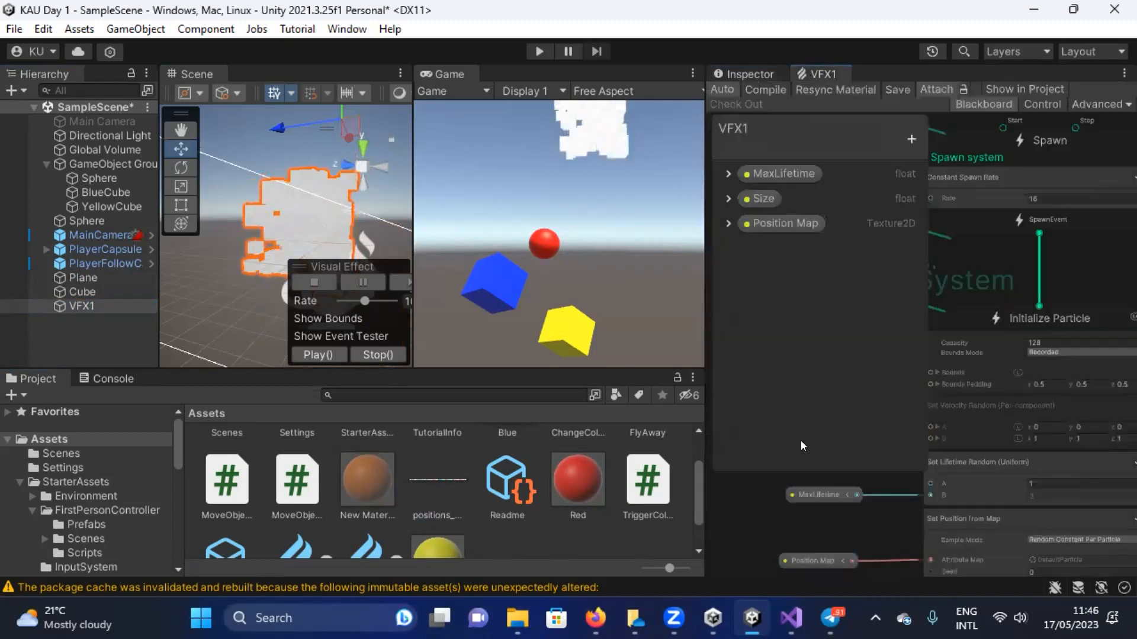
click(971, 105)
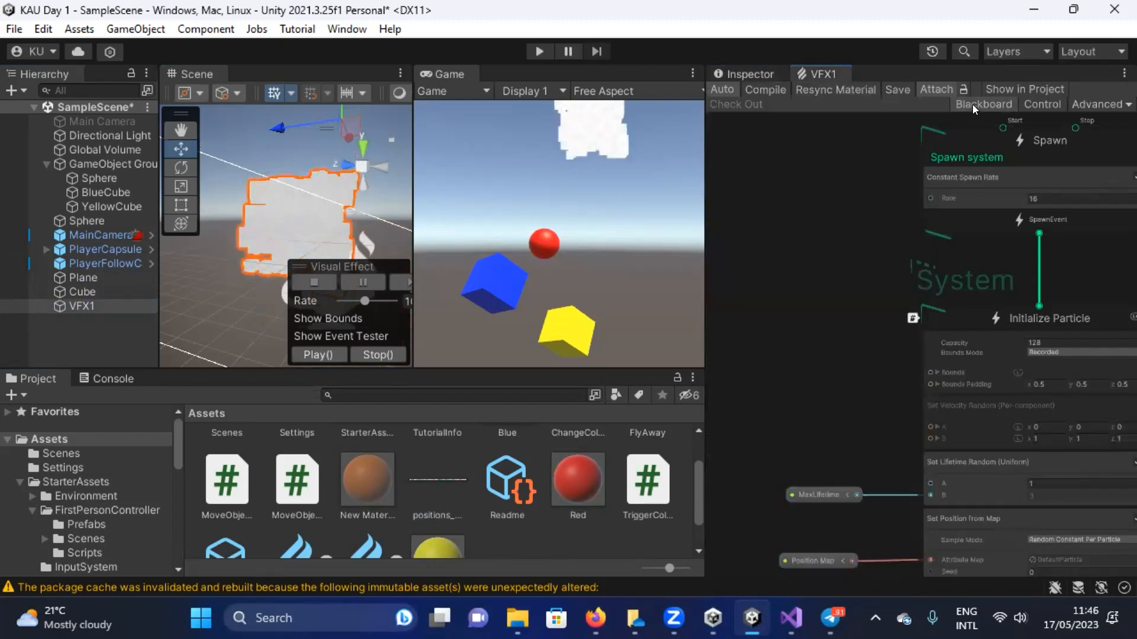
middle_drag(824, 320, 829, 151)
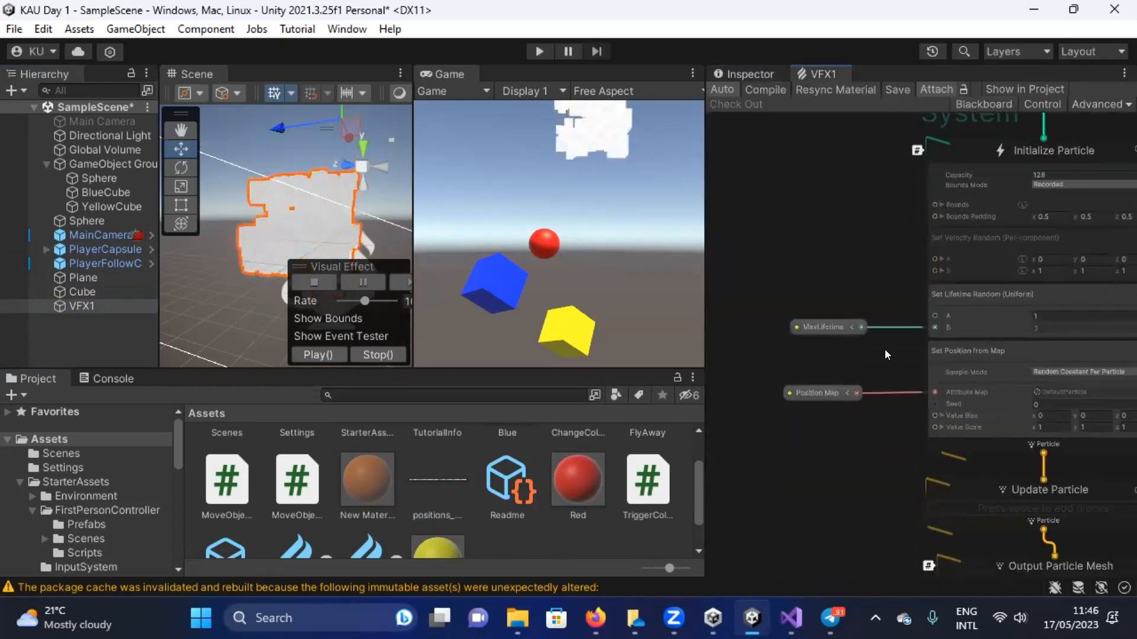
middle_drag(950, 356, 810, 347)
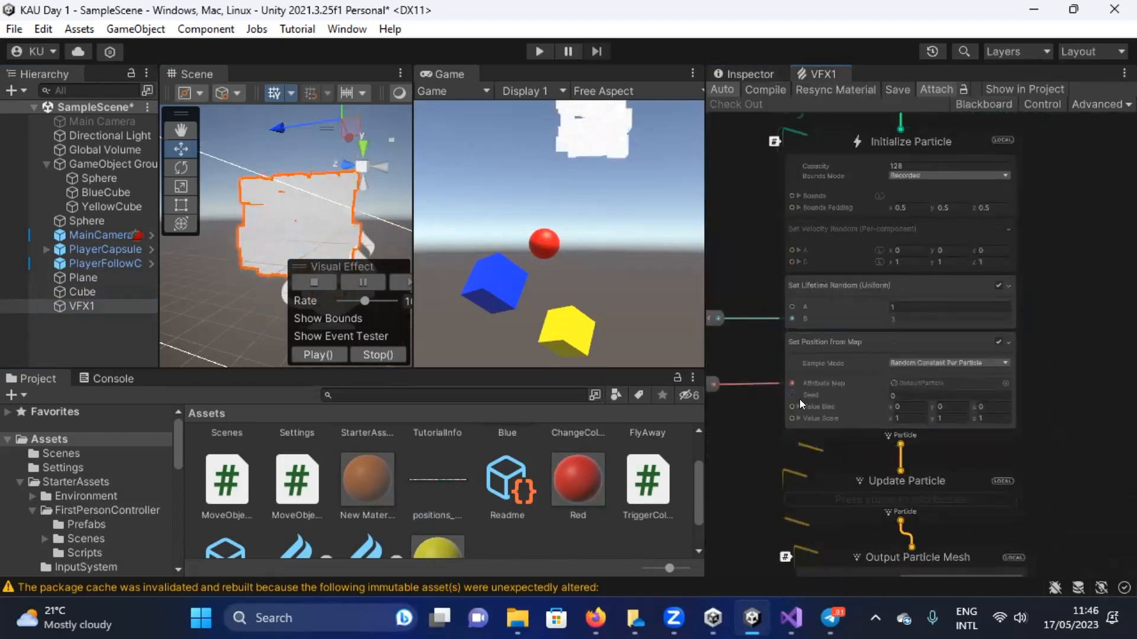
click(857, 343)
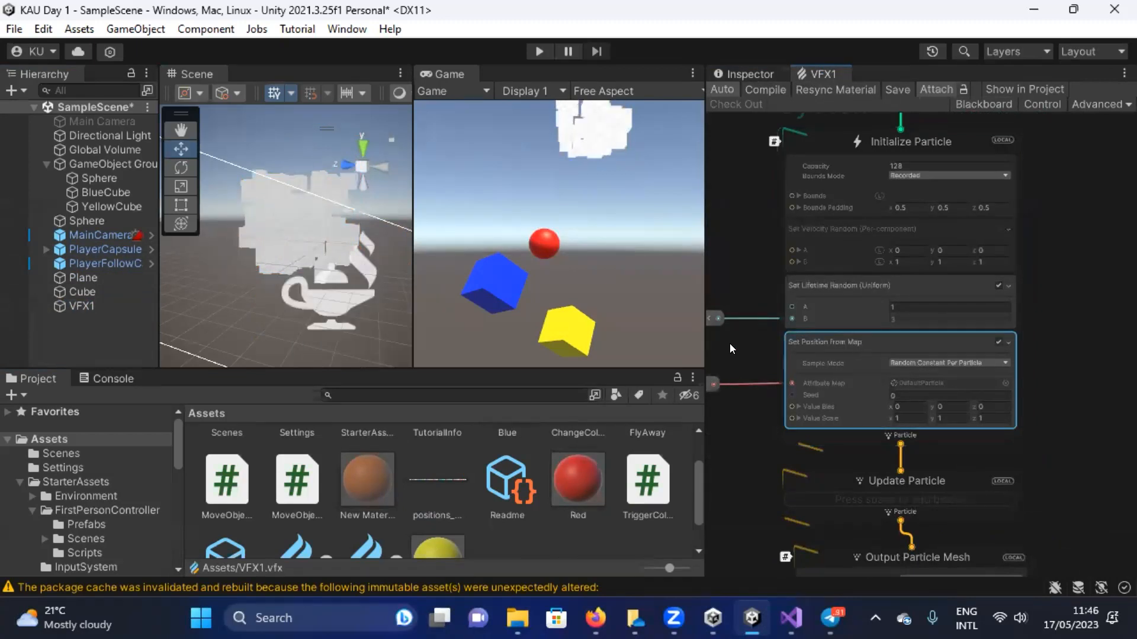
middle_drag(729, 343, 811, 345)
key(Delete)
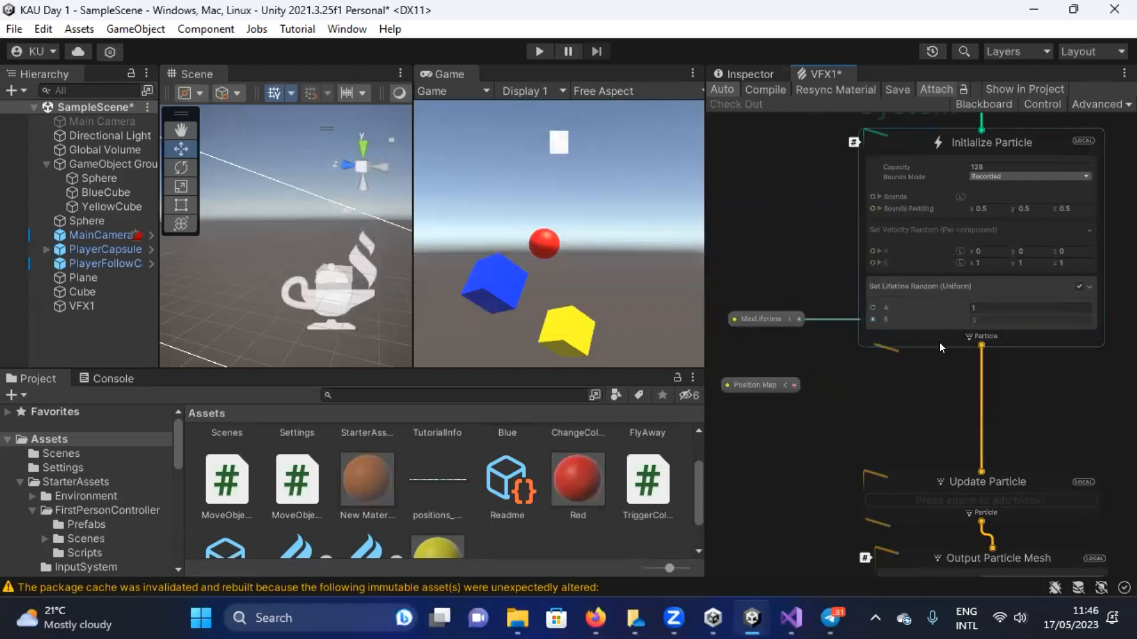
Add a Set Position from Map (Attribute Map) block to the Initialize Particle context.
key(space)
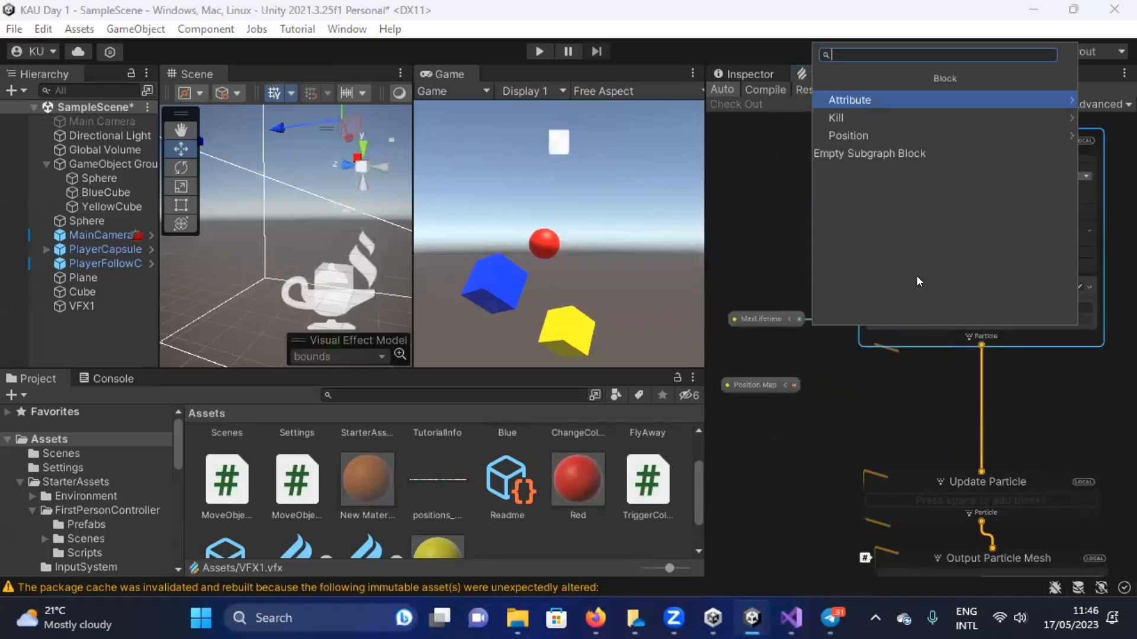
text(set posi)
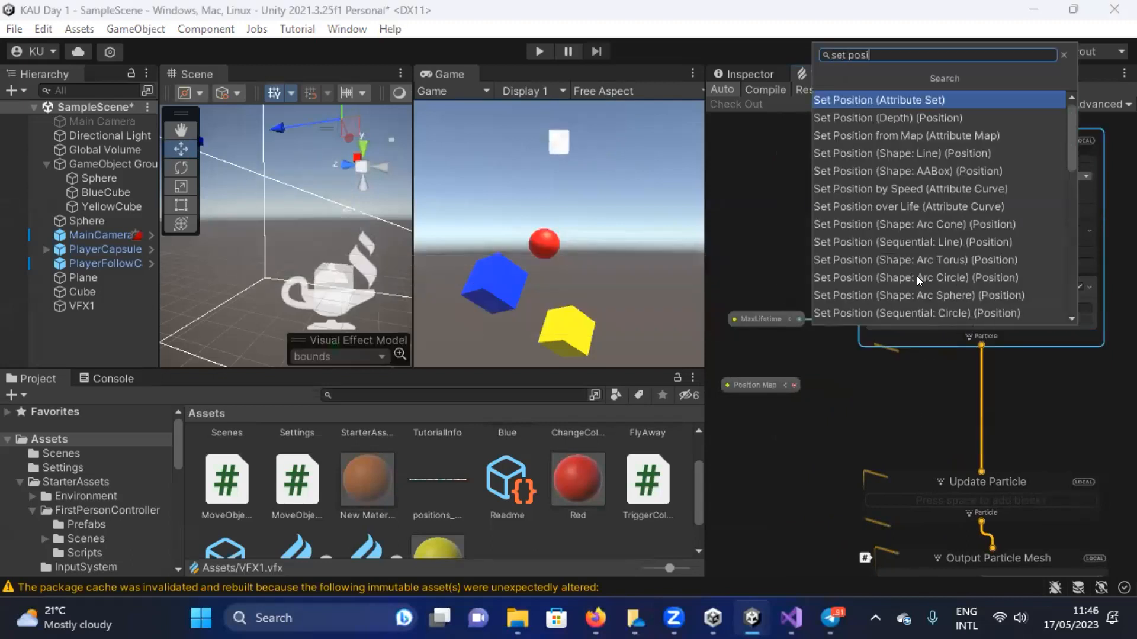
click(896, 136)
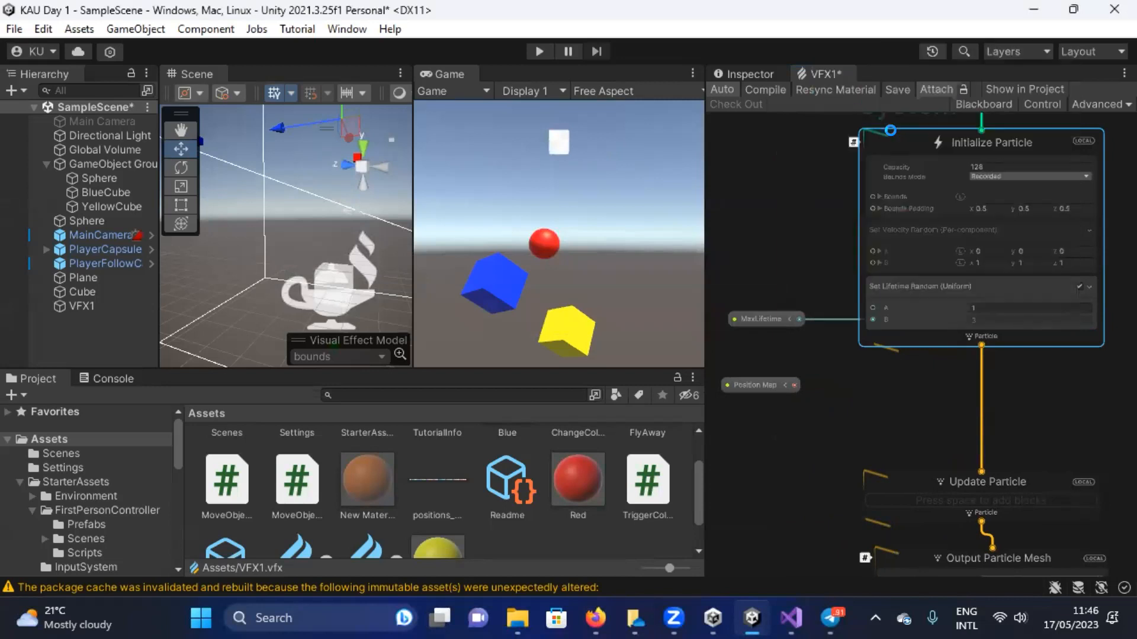
Check the Position Map property in the Blackboard and connect its node to the Attribute Map input of Set Position from Map.
click(983, 102)
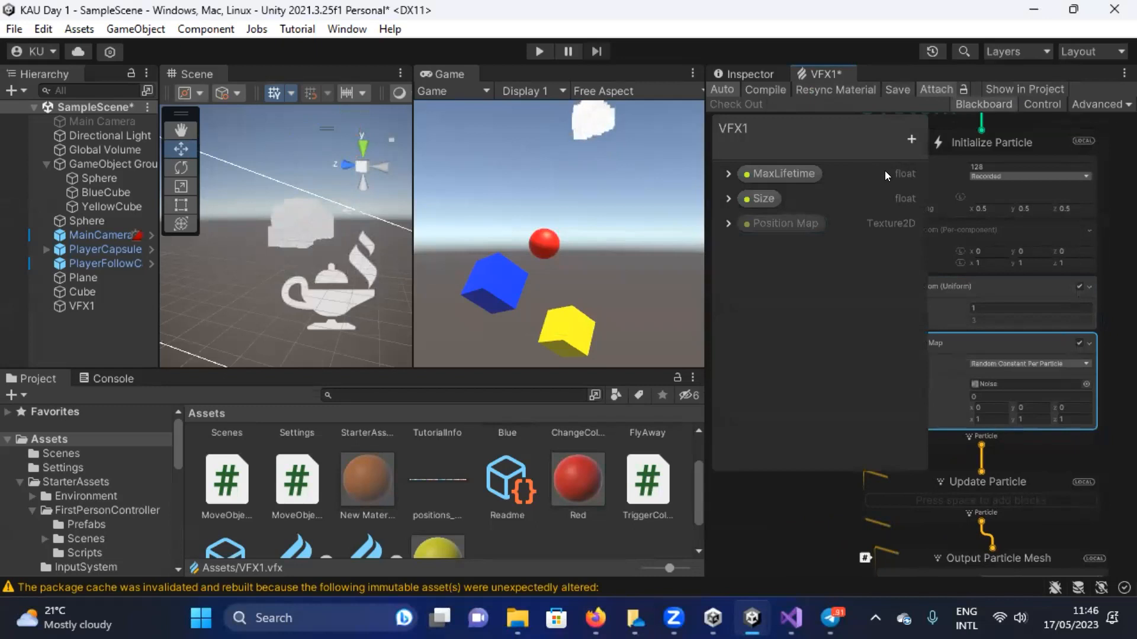
click(730, 224)
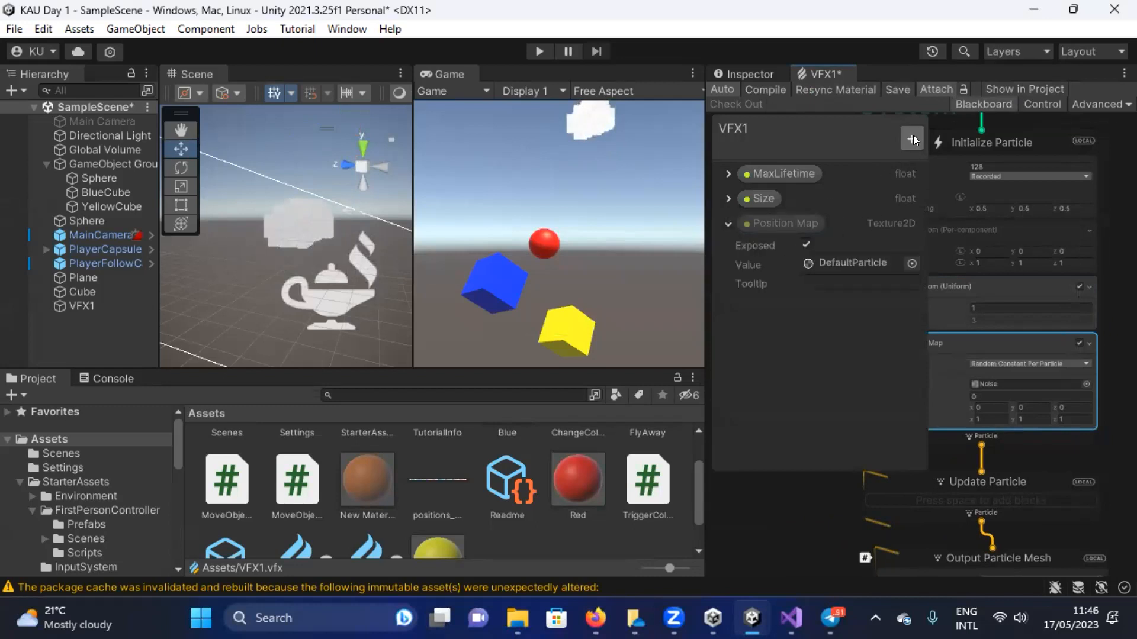
click(971, 105)
drag(793, 385, 874, 377)
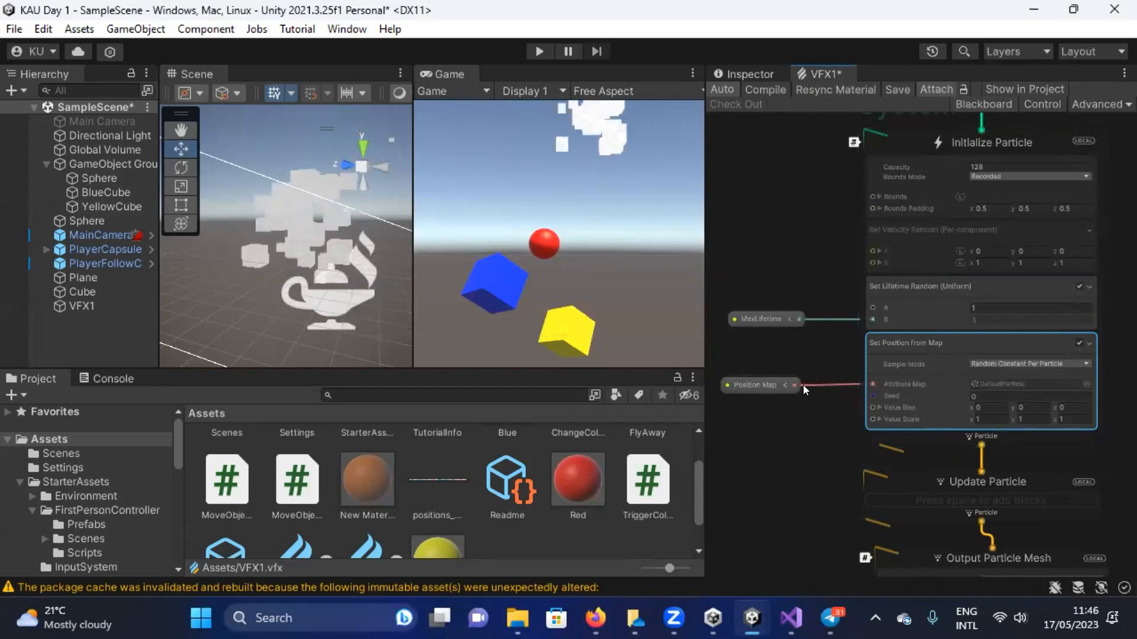
scroll(802, 385, up, 4)
middle_drag(835, 438, 746, 417)
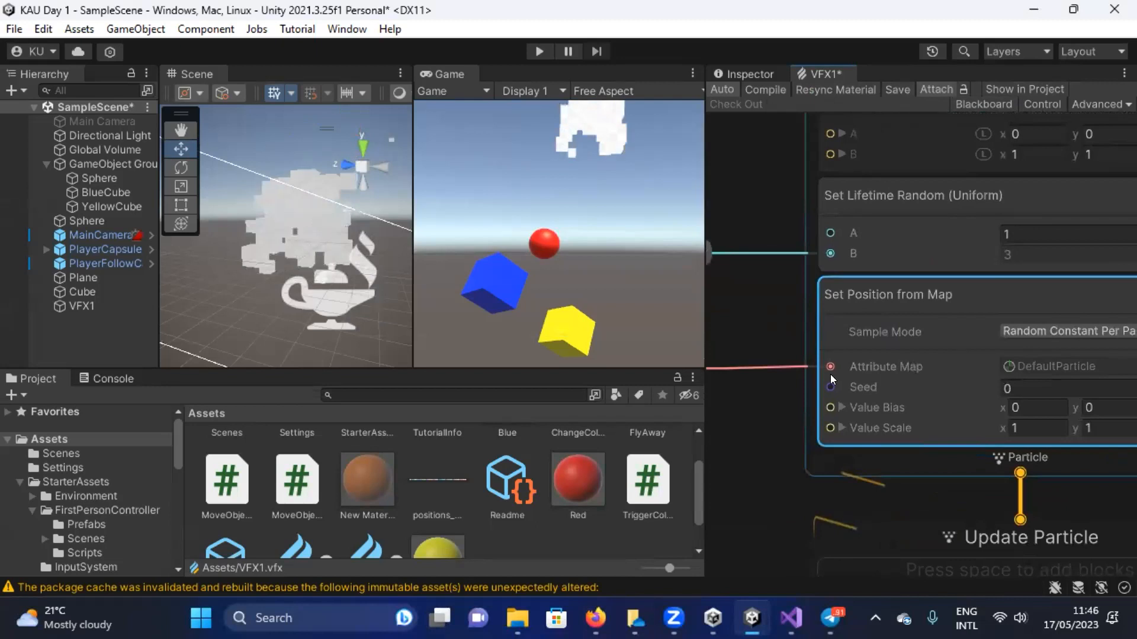
scroll(782, 404, down, 5)
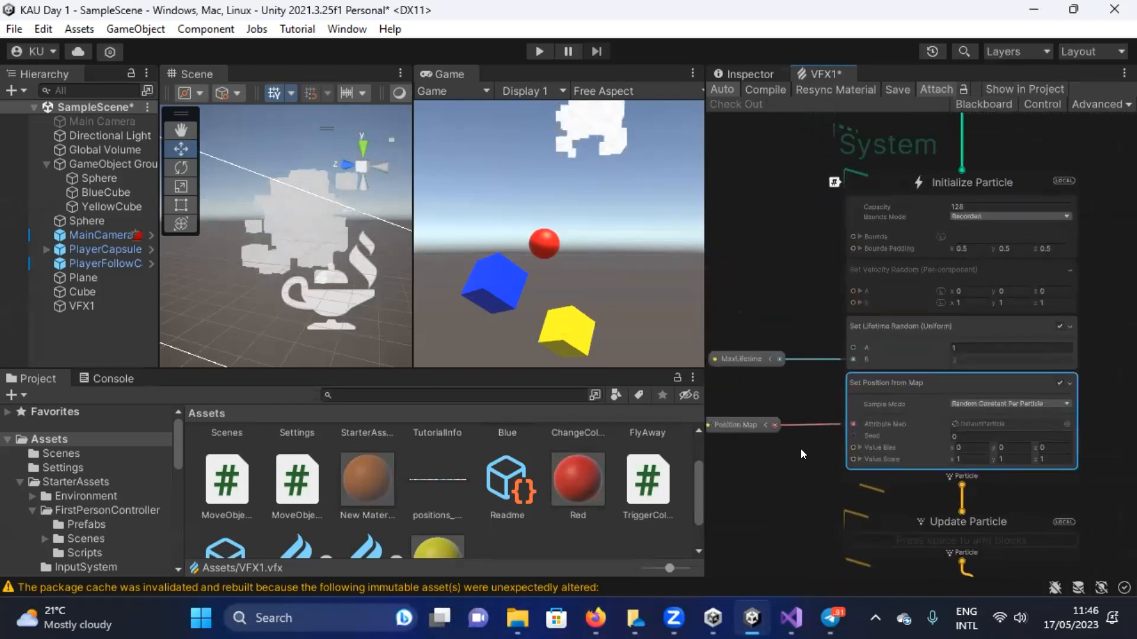
Save the graph, reassign positions_000099 to the VFX1 object's Position Map property, and return to the VFX1 graph.
key(ctrl+s)
click(755, 72)
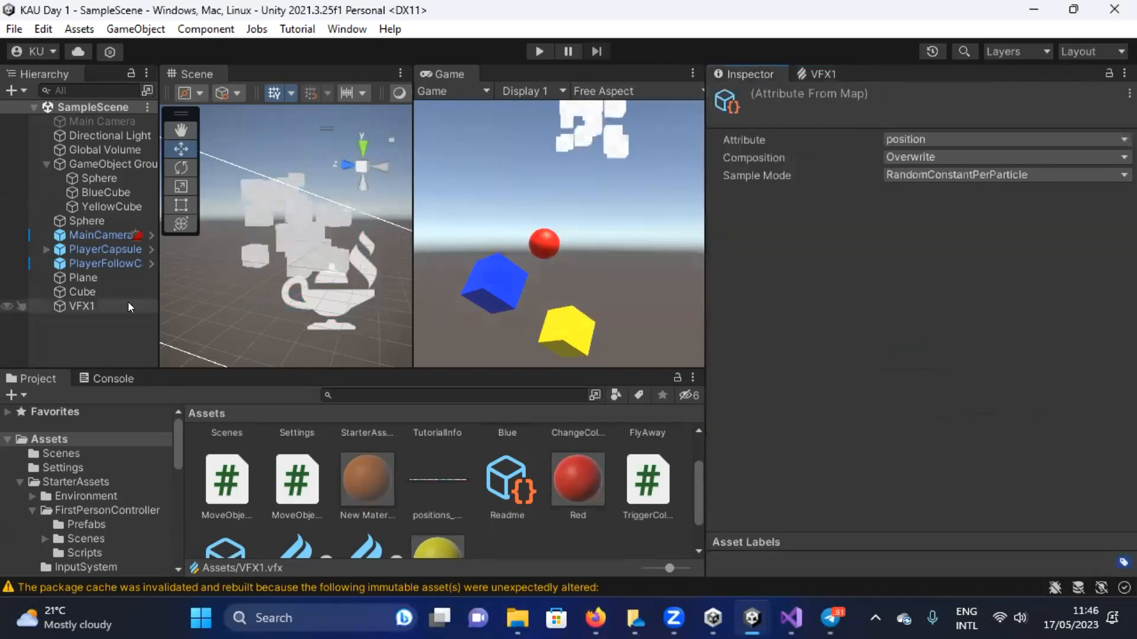
click(103, 304)
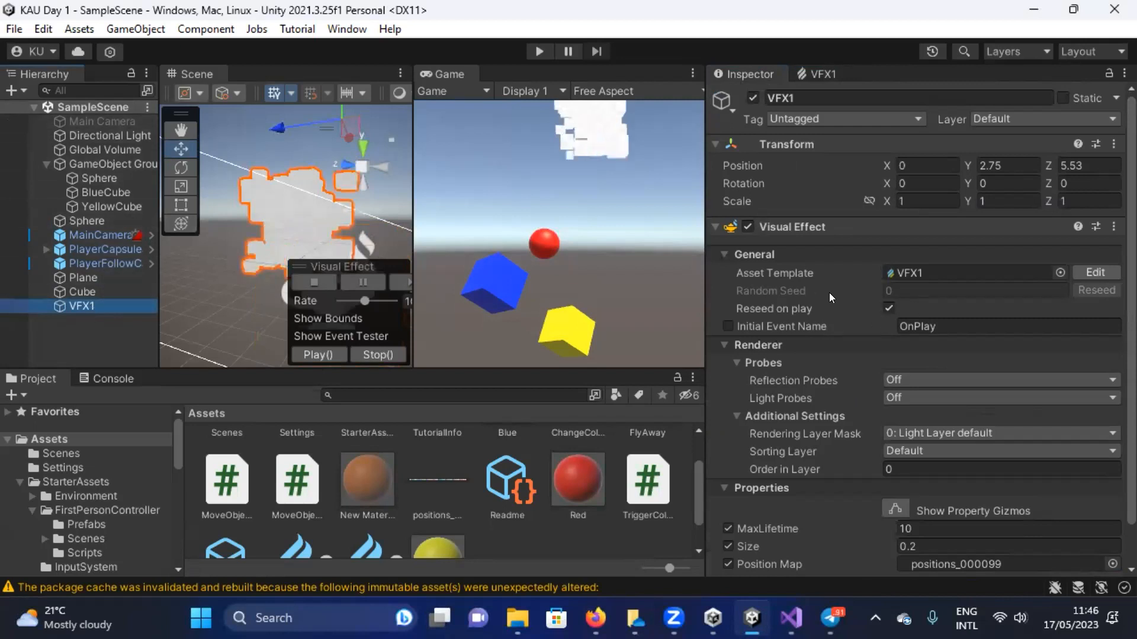
scroll(852, 292, down, 2)
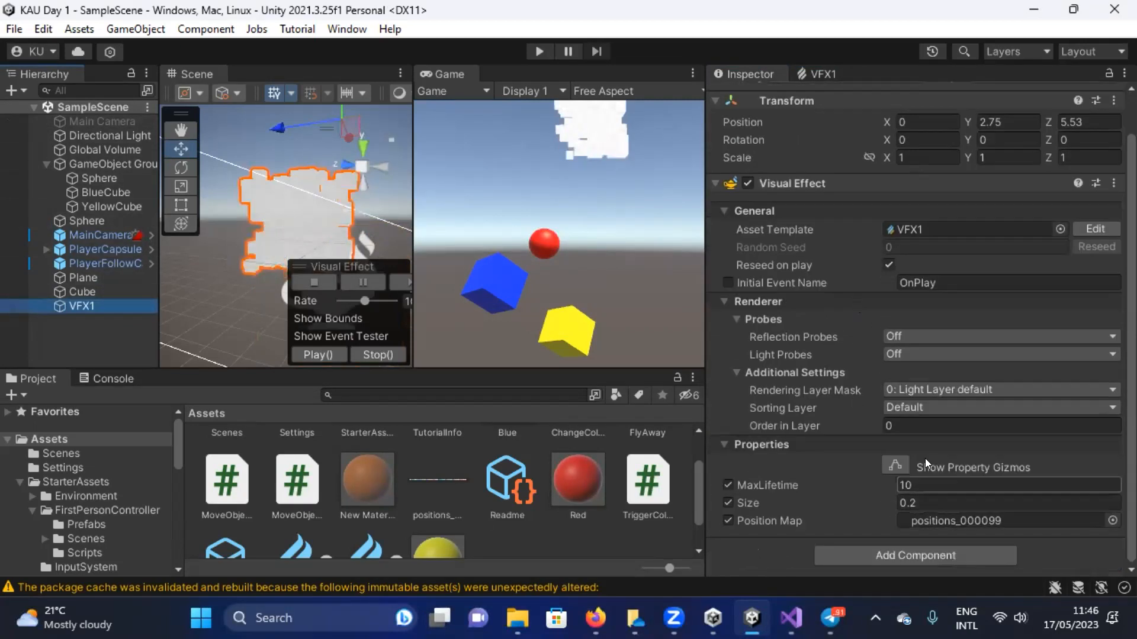
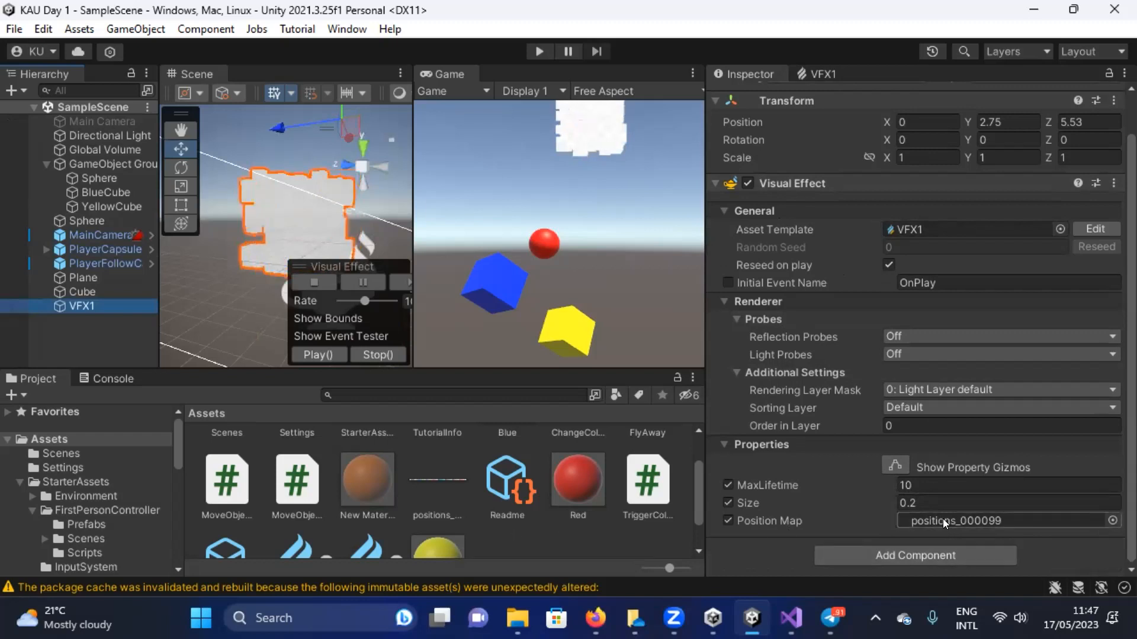
drag(437, 478, 953, 518)
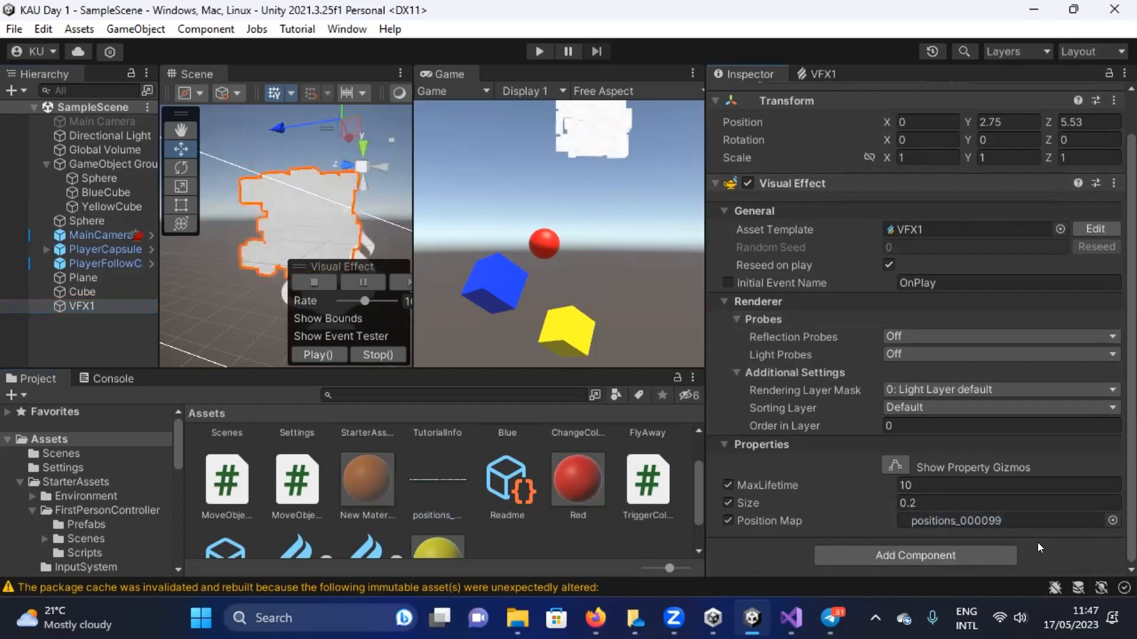
click(812, 68)
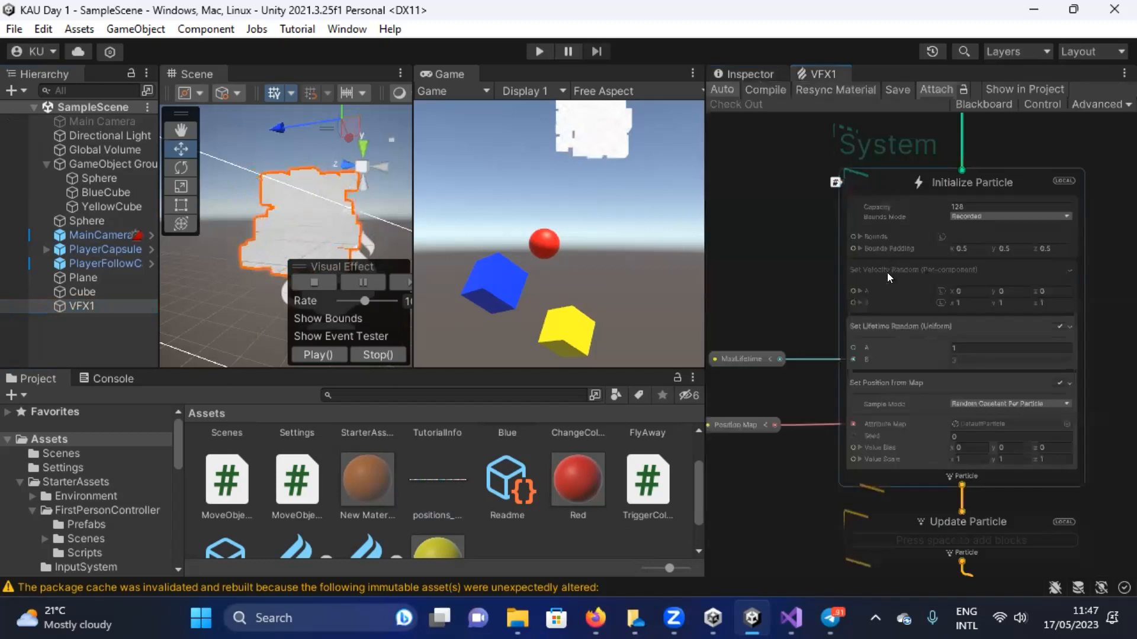
Examine the Spawn context's constant rate and the capacity and blocks of the Initialize Particle context.
middle_drag(785, 476, 829, 485)
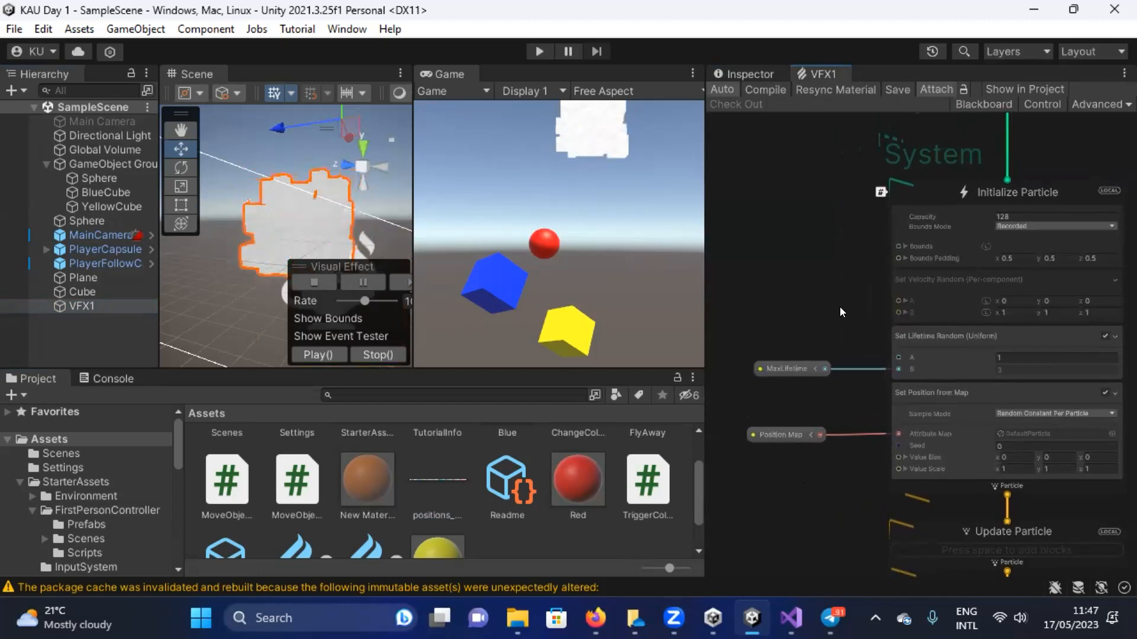
middle_drag(827, 214, 787, 273)
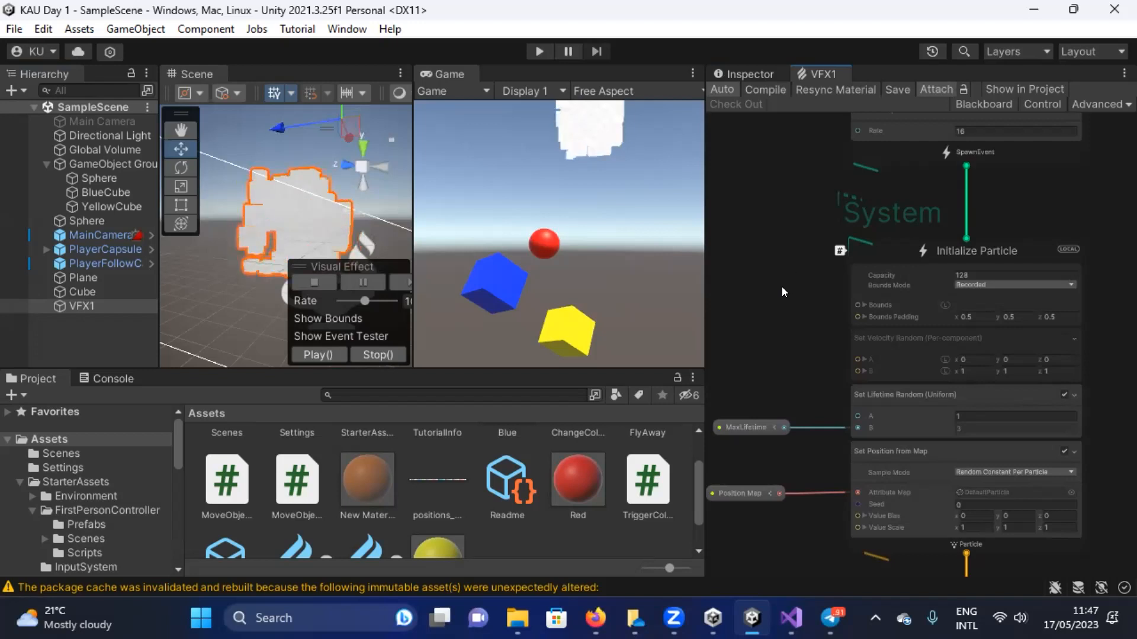
middle_drag(787, 265, 773, 395)
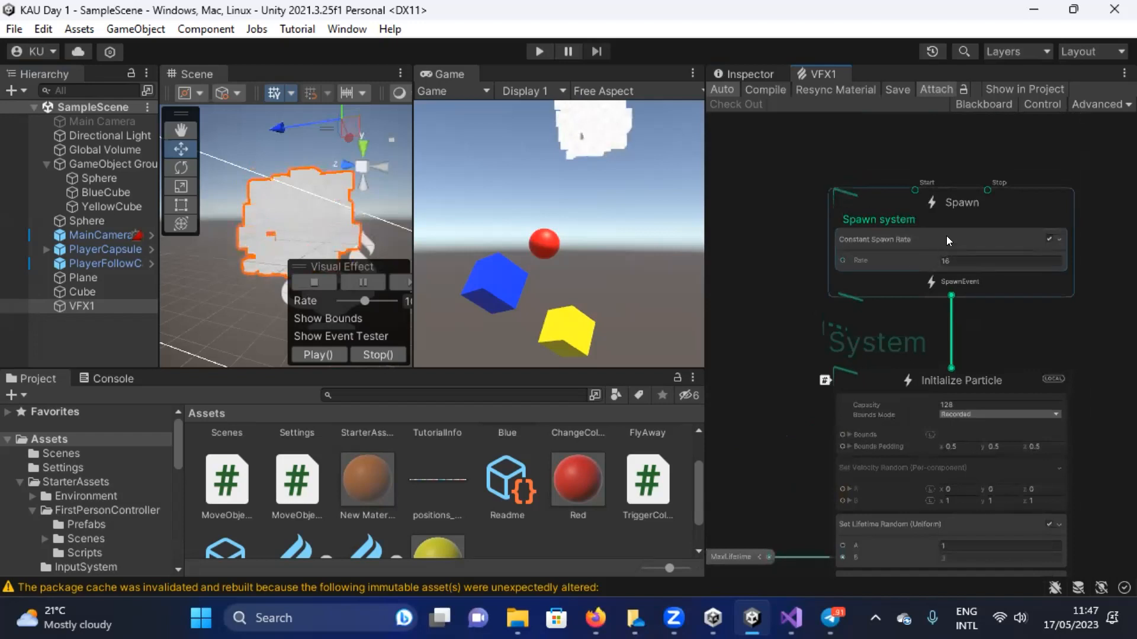
click(971, 405)
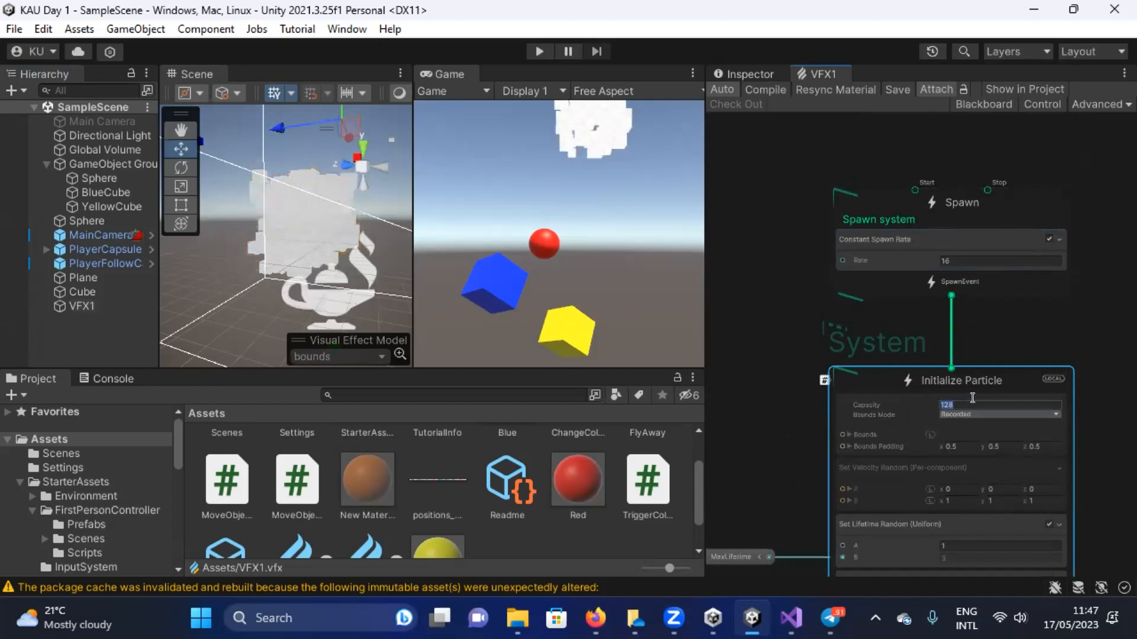
click(743, 260)
middle_drag(743, 260, 836, 236)
drag(871, 270, 829, 278)
middle_drag(869, 245, 754, 278)
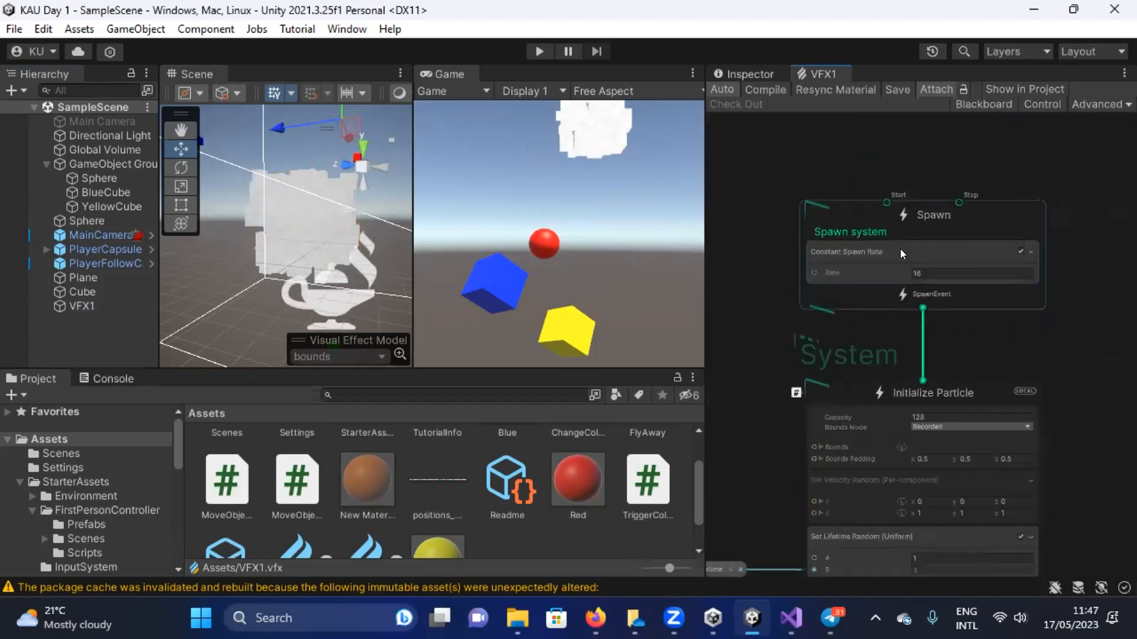
middle_drag(767, 449, 814, 284)
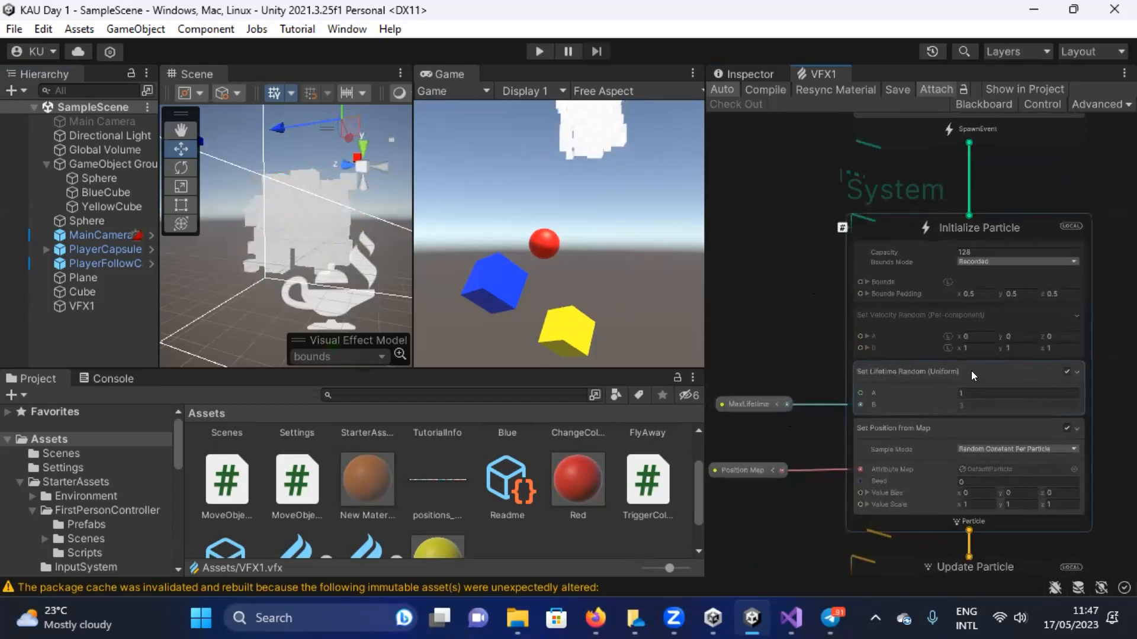
Widen the graph area and delete the Constant Spawn Rate block from the Spawn context.
drag(705, 237, 625, 245)
middle_drag(711, 198, 757, 328)
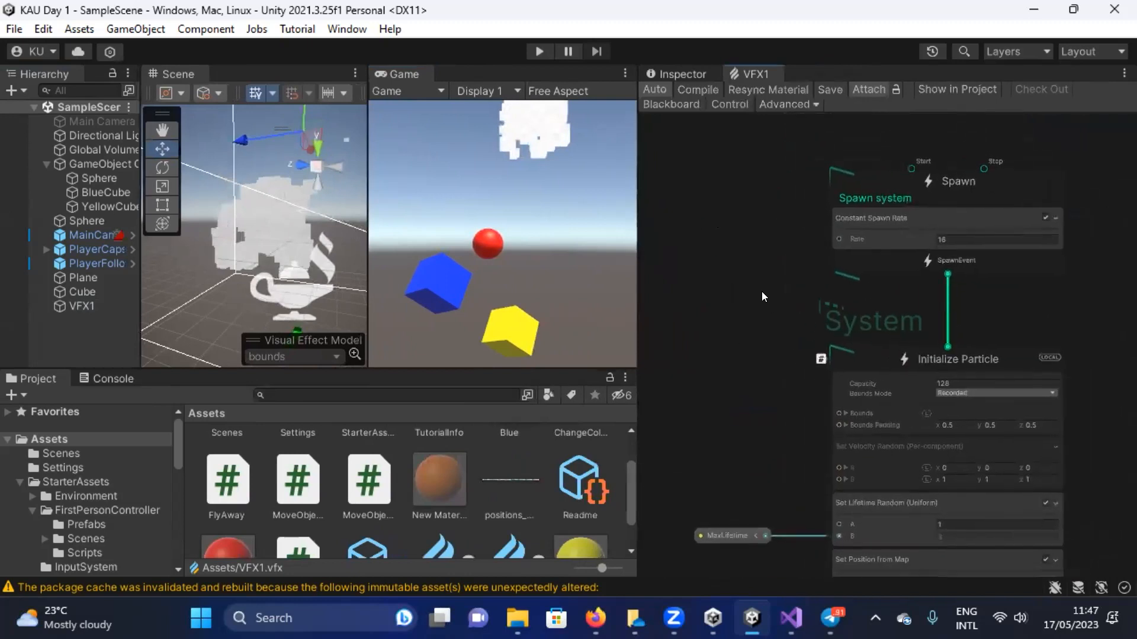
click(901, 218)
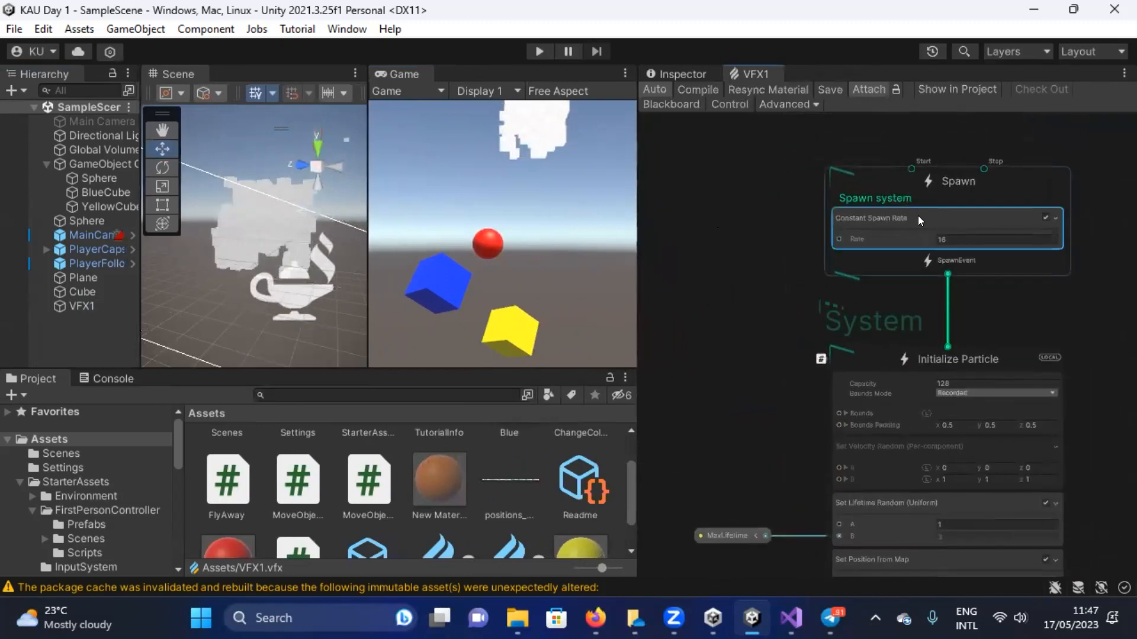
key(Delete)
Add a Single Burst block to the empty Spawn context.
click(925, 210)
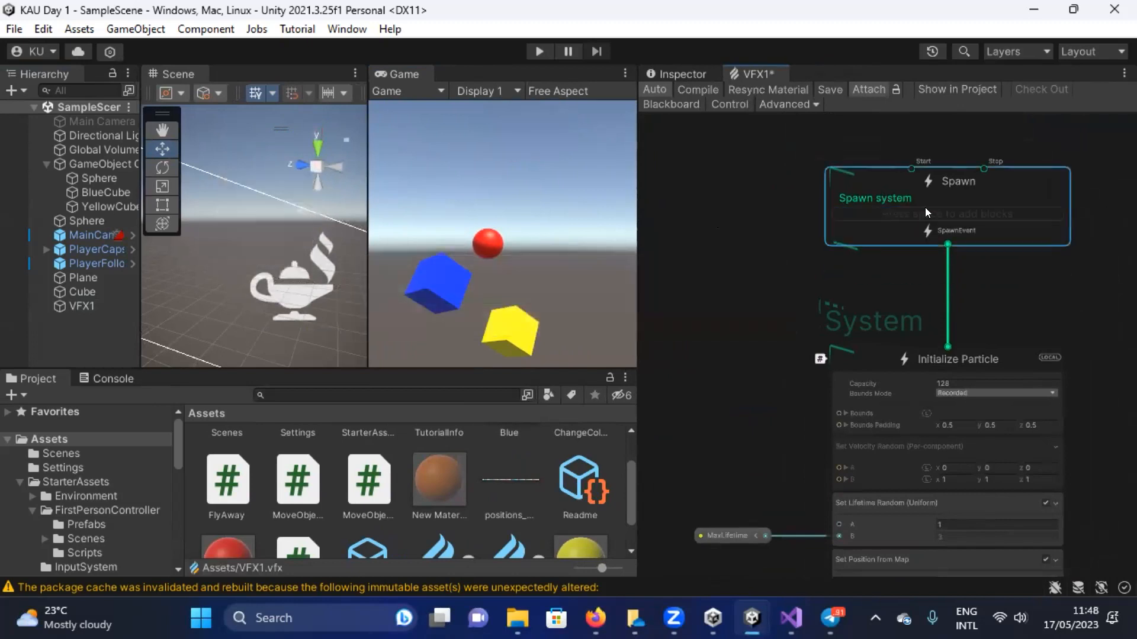
key(space)
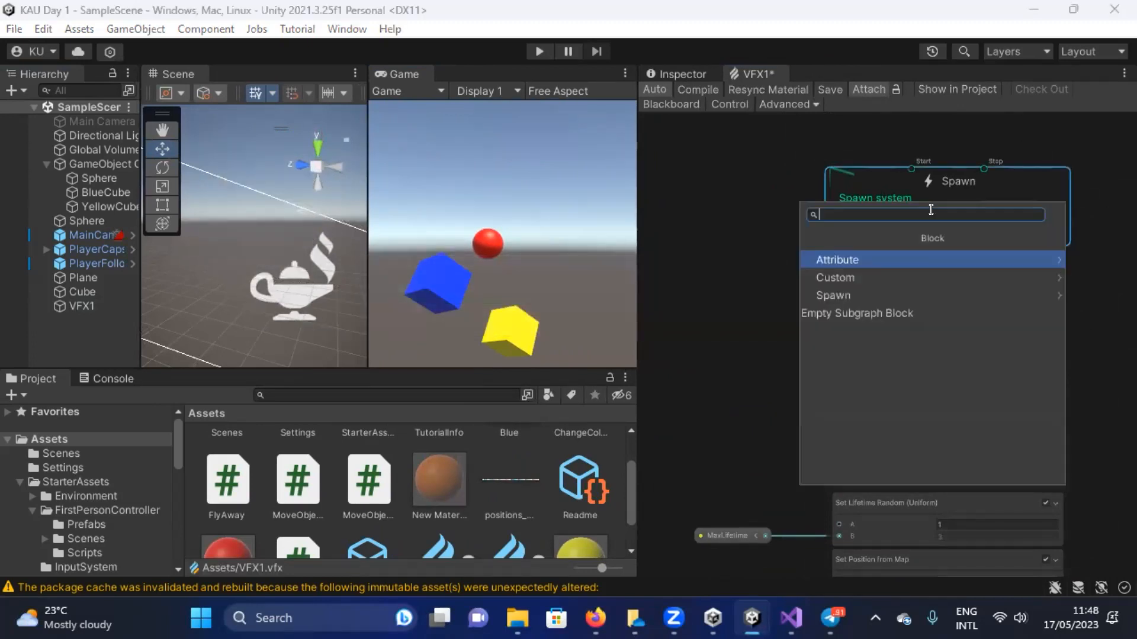
click(871, 293)
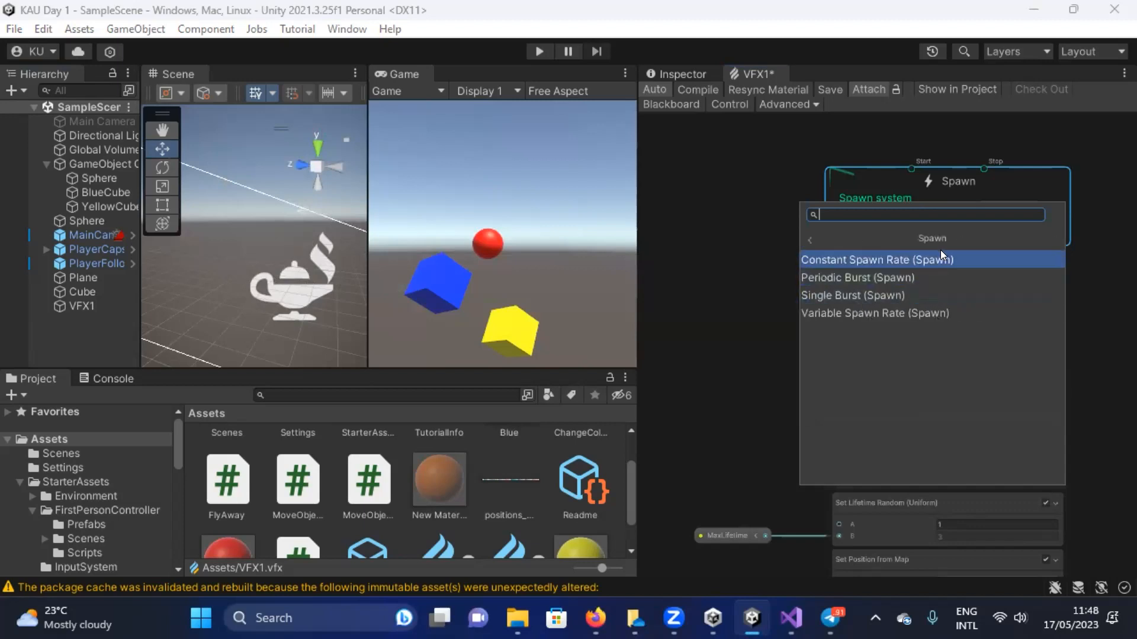
click(901, 294)
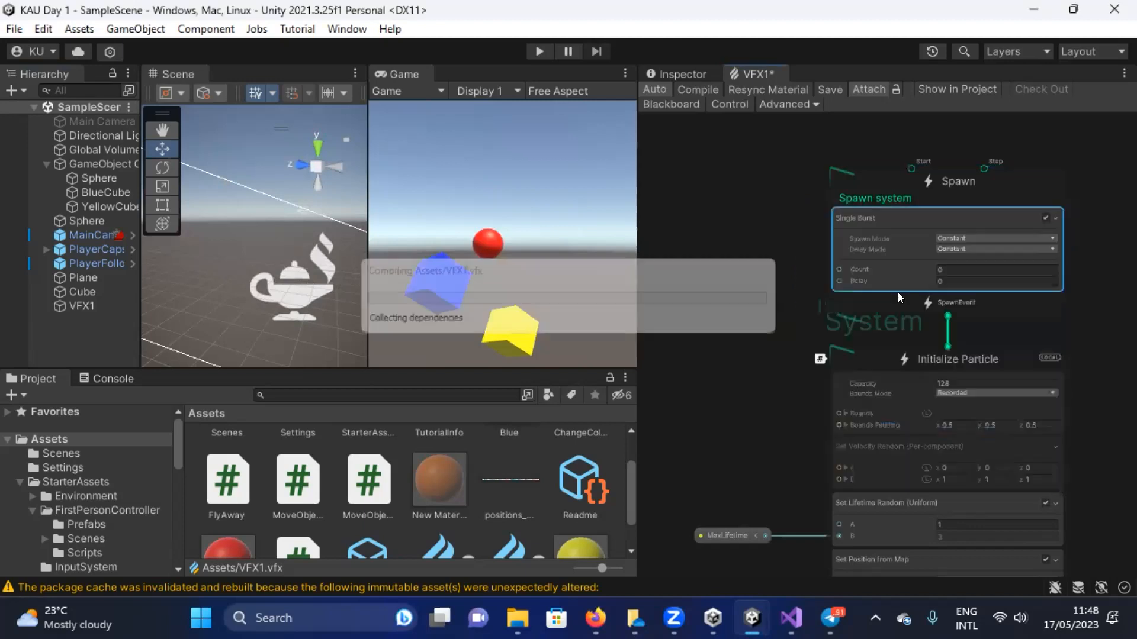
Set the Single Burst count to 128 and compare it with the Initialize Particle capacity.
click(937, 282)
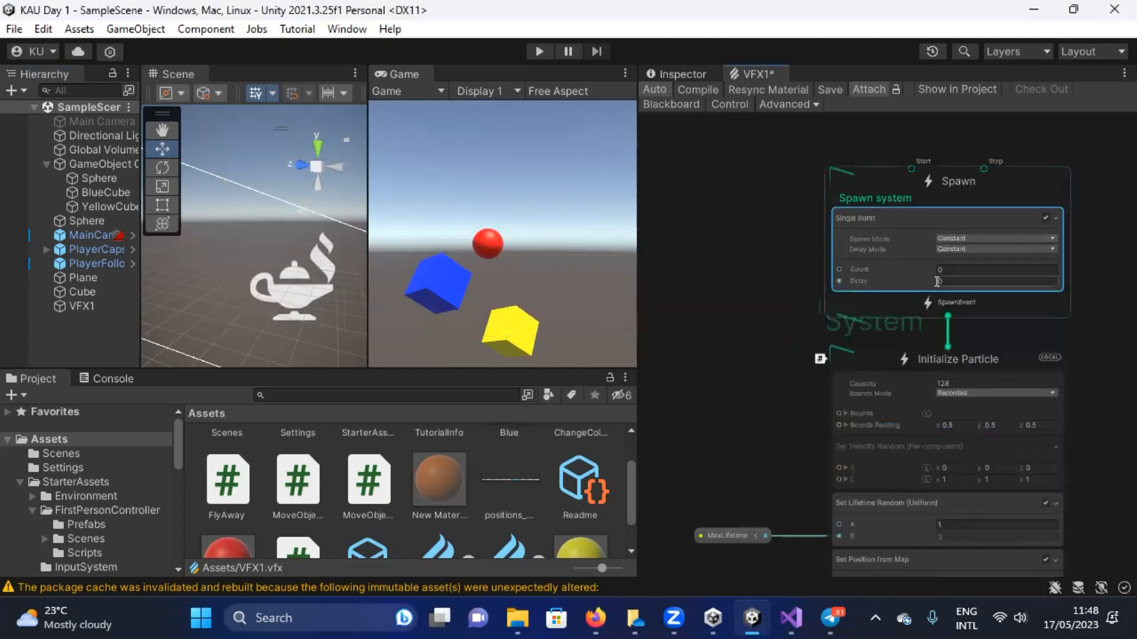
click(948, 237)
click(890, 235)
mouse_move(902, 242)
click(754, 374)
middle_drag(762, 401, 773, 349)
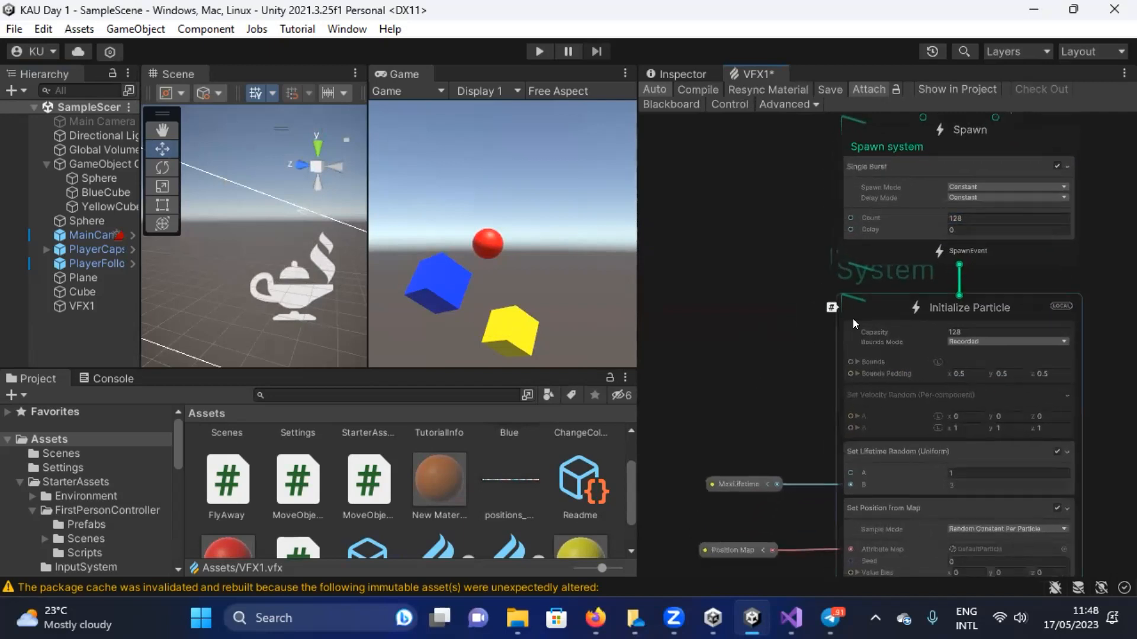
click(987, 218)
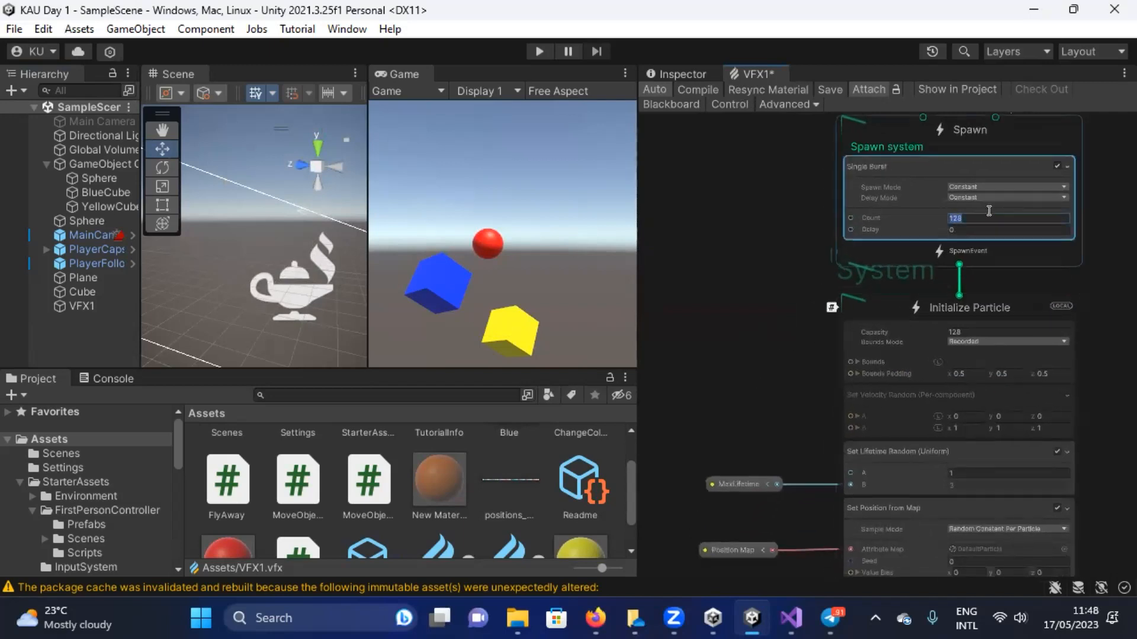
click(977, 330)
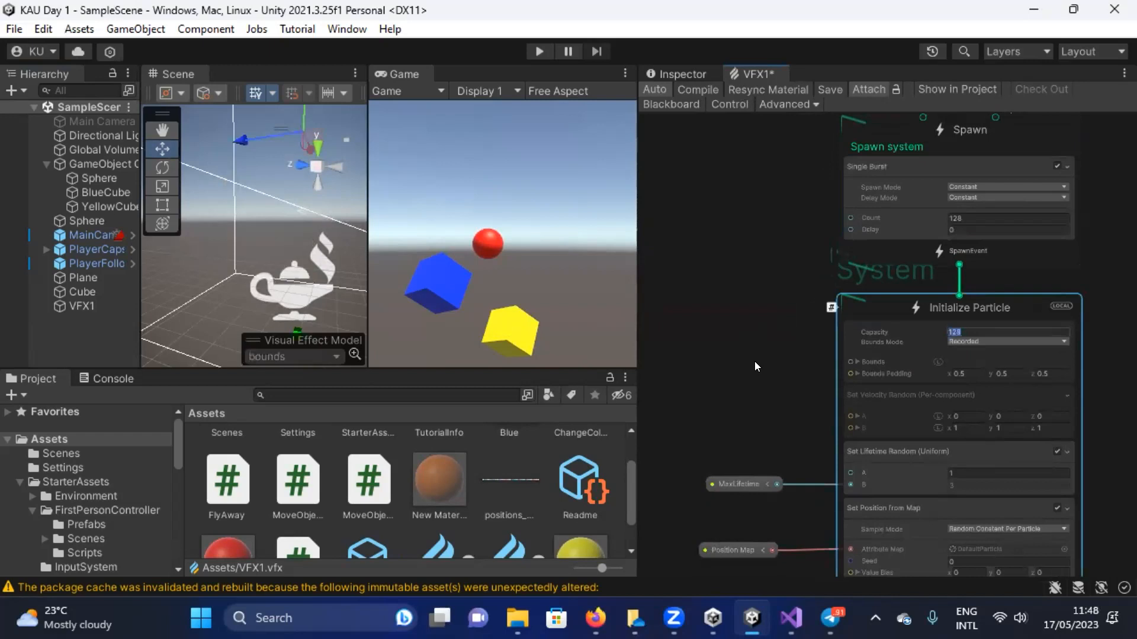
Try an OnPlay Event node on the Spawn context's Start input, and delete the node again.
middle_drag(790, 199, 783, 244)
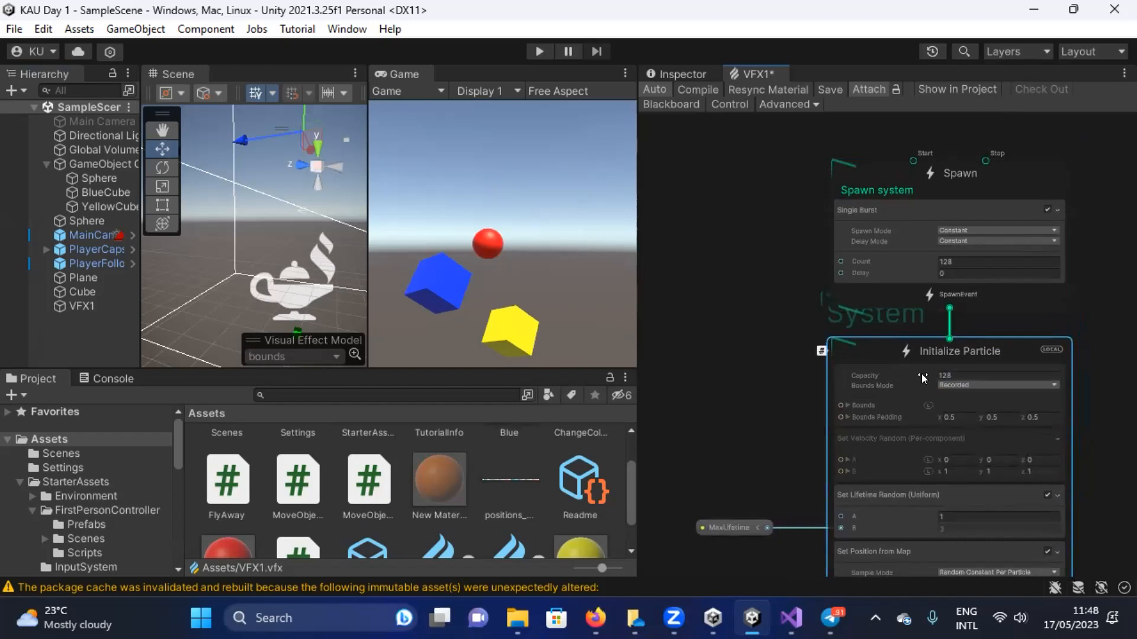
drag(913, 160, 882, 137)
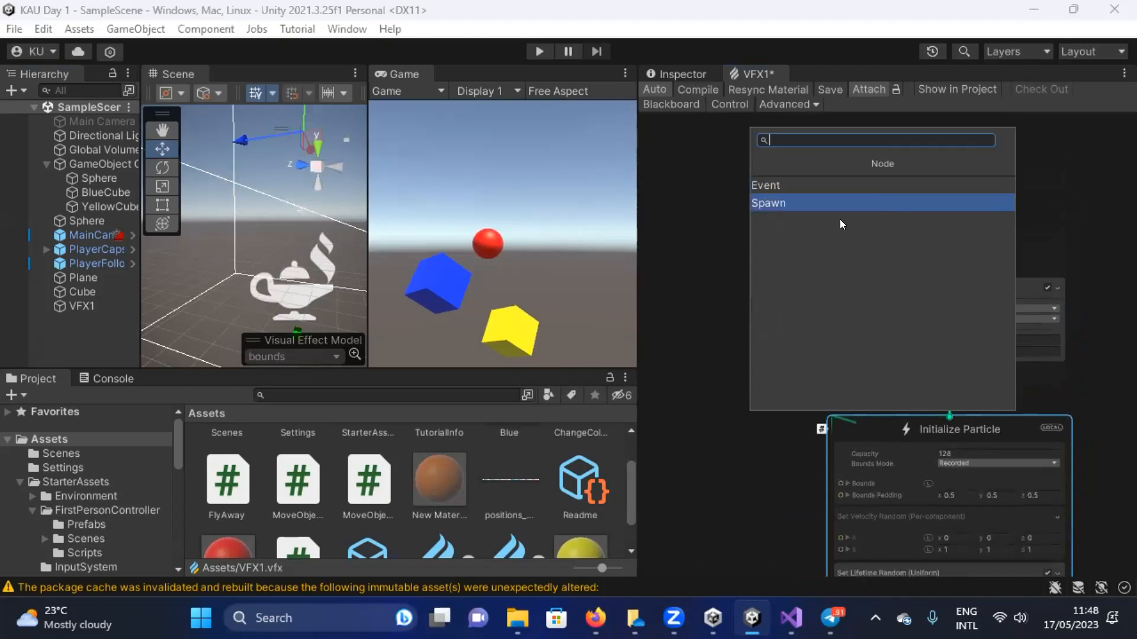
click(812, 187)
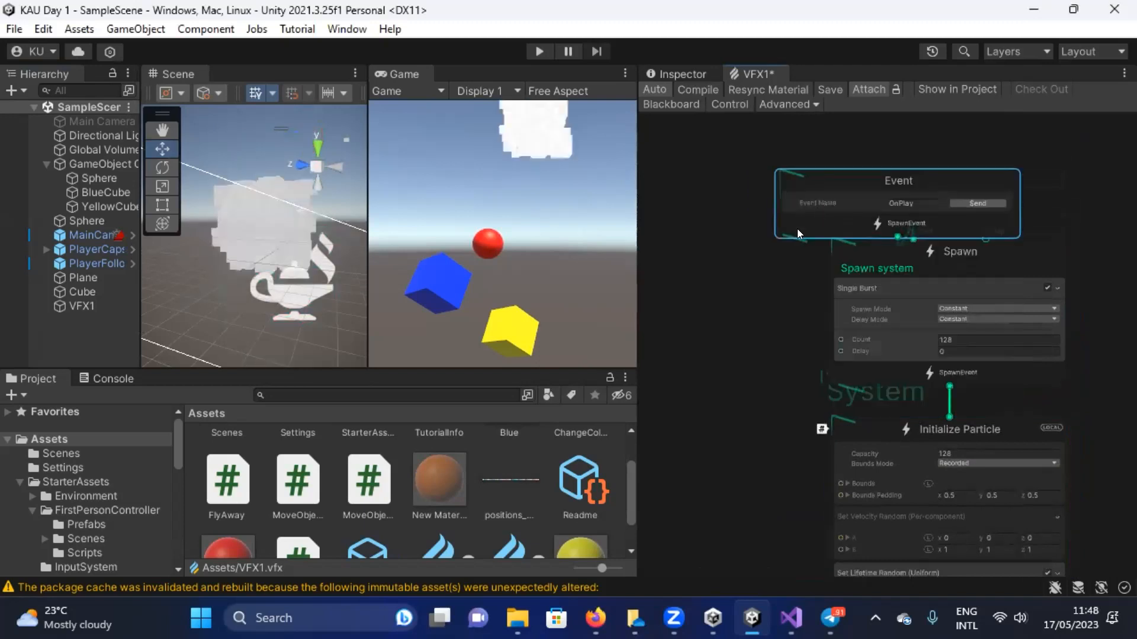
drag(869, 179, 847, 194)
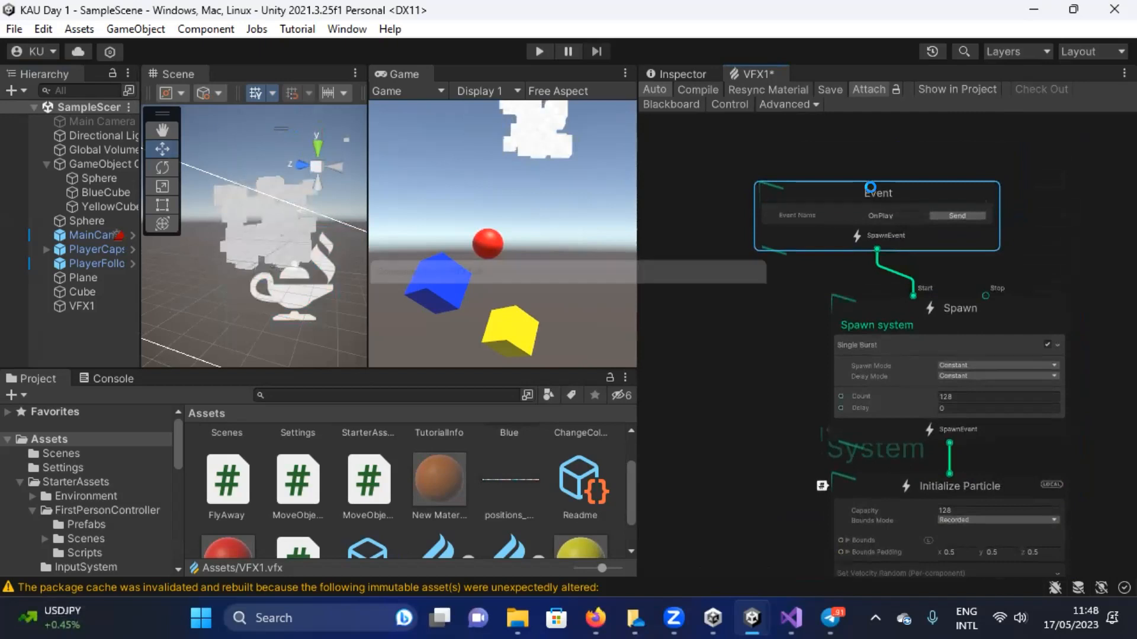
key(Delete)
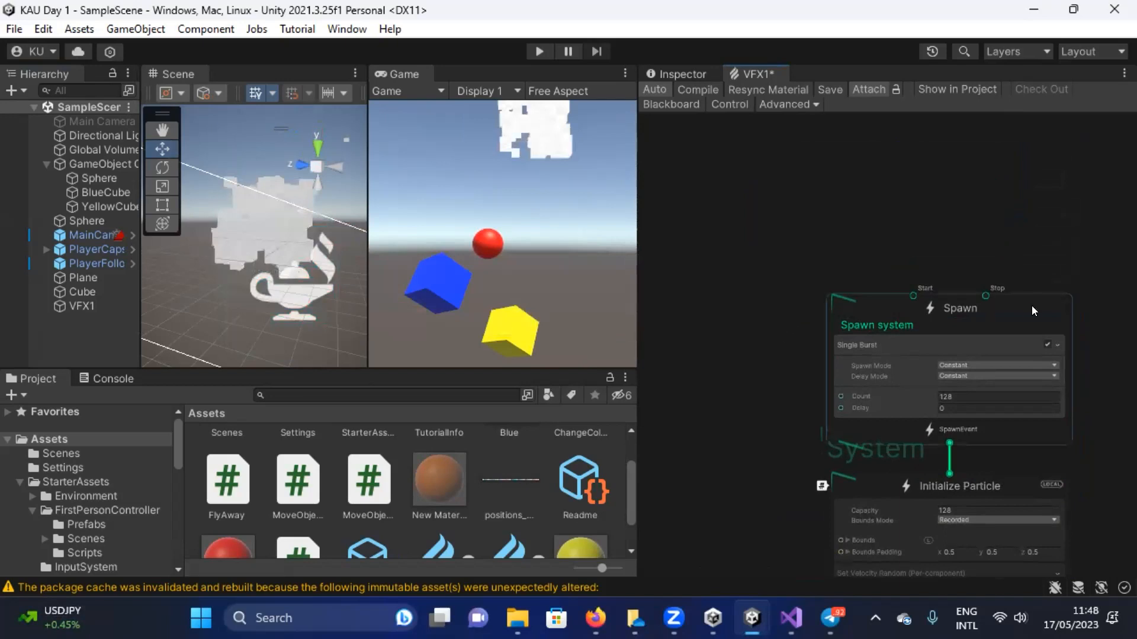
Save the graph, add an OnPlay Event node to the Spawn context's Start input, and place it above the context.
key(ctrl+s)
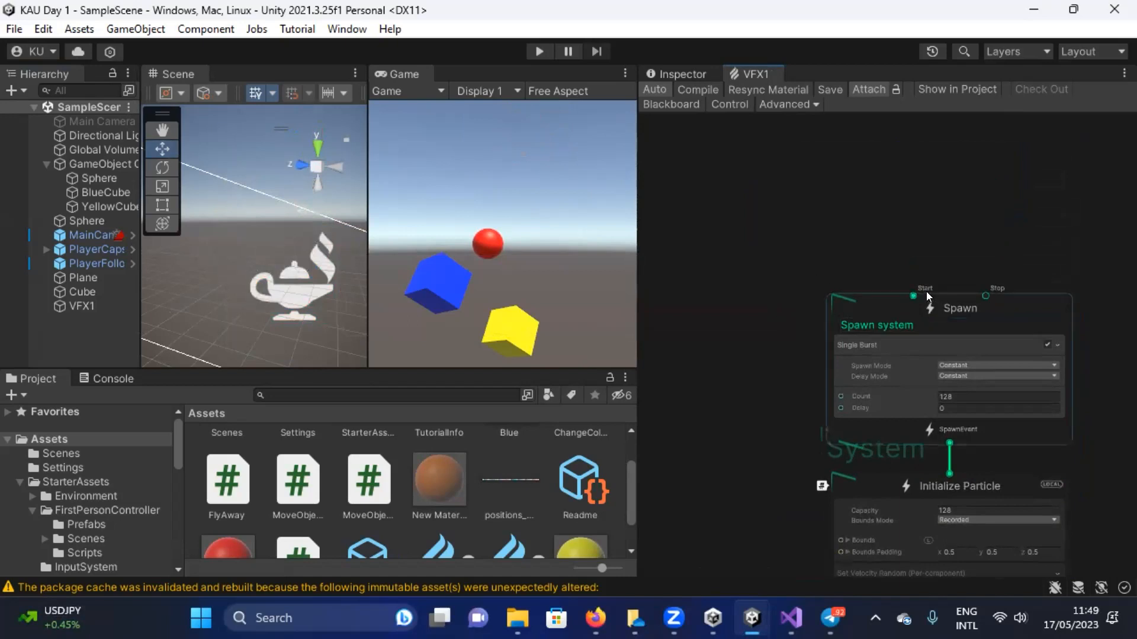
scroll(744, 355, down, 4)
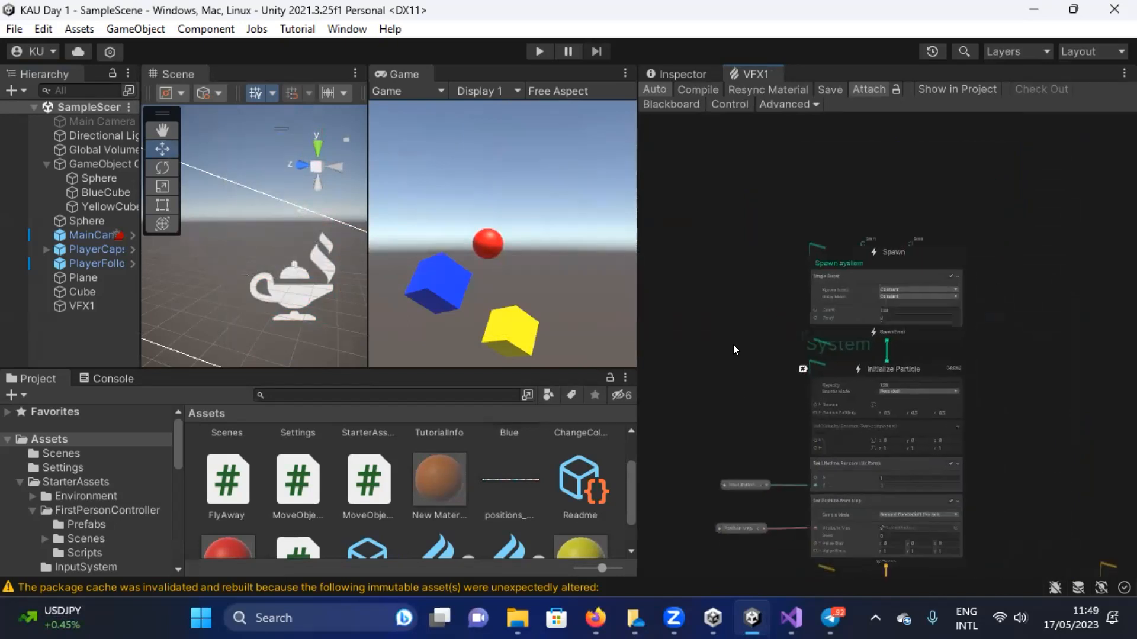
scroll(783, 442, up, 2)
scroll(775, 389, down, 1)
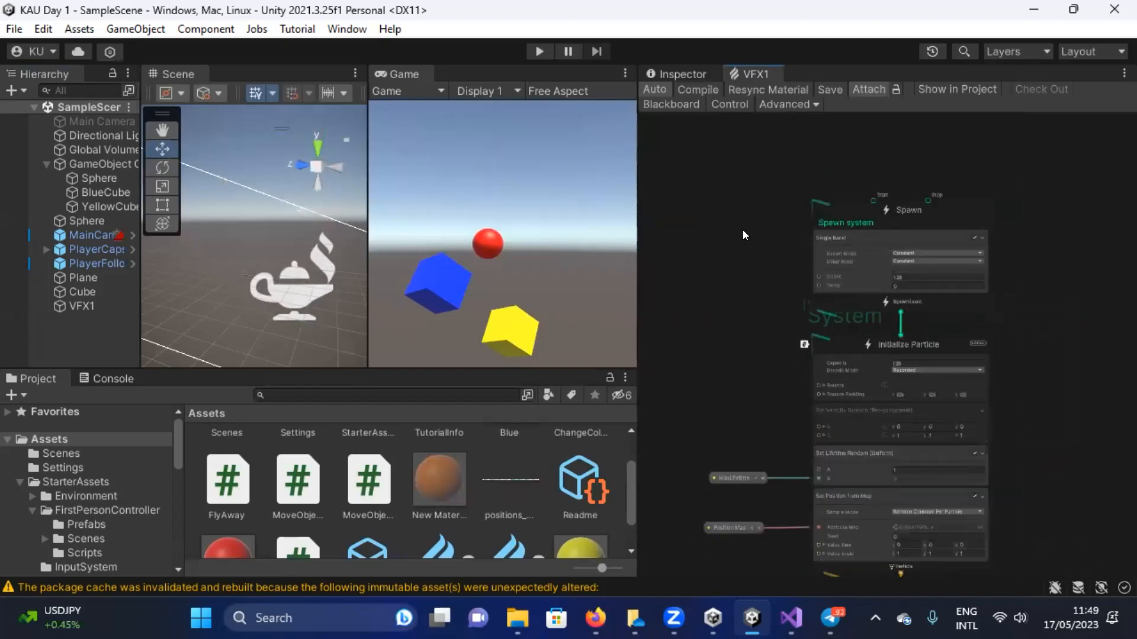
middle_drag(742, 230, 745, 385)
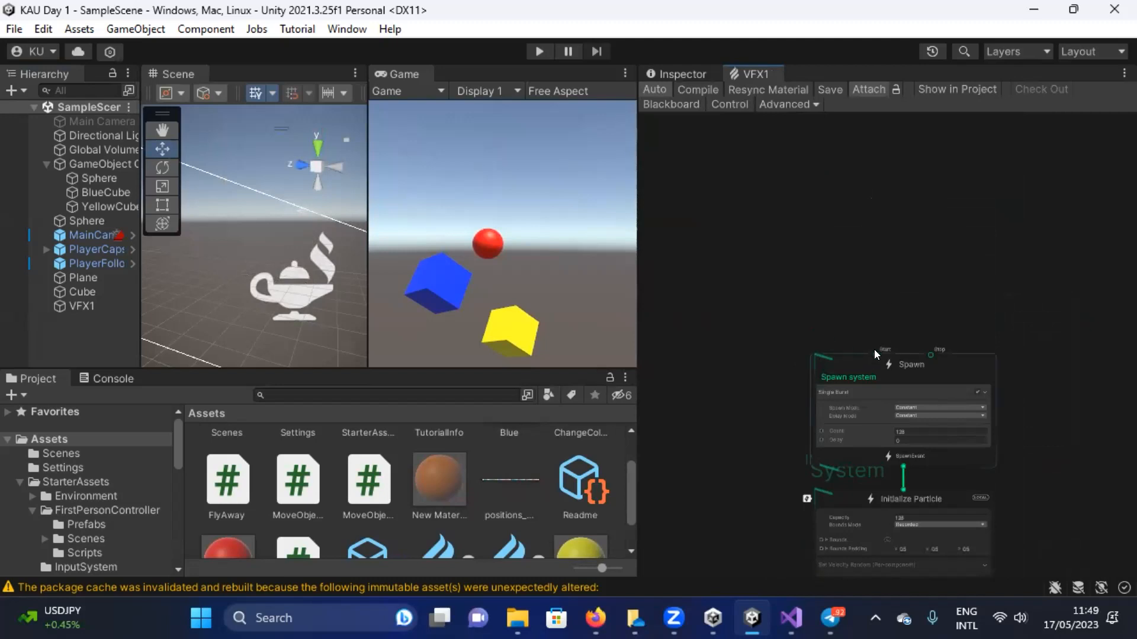
scroll(874, 353, up, 5)
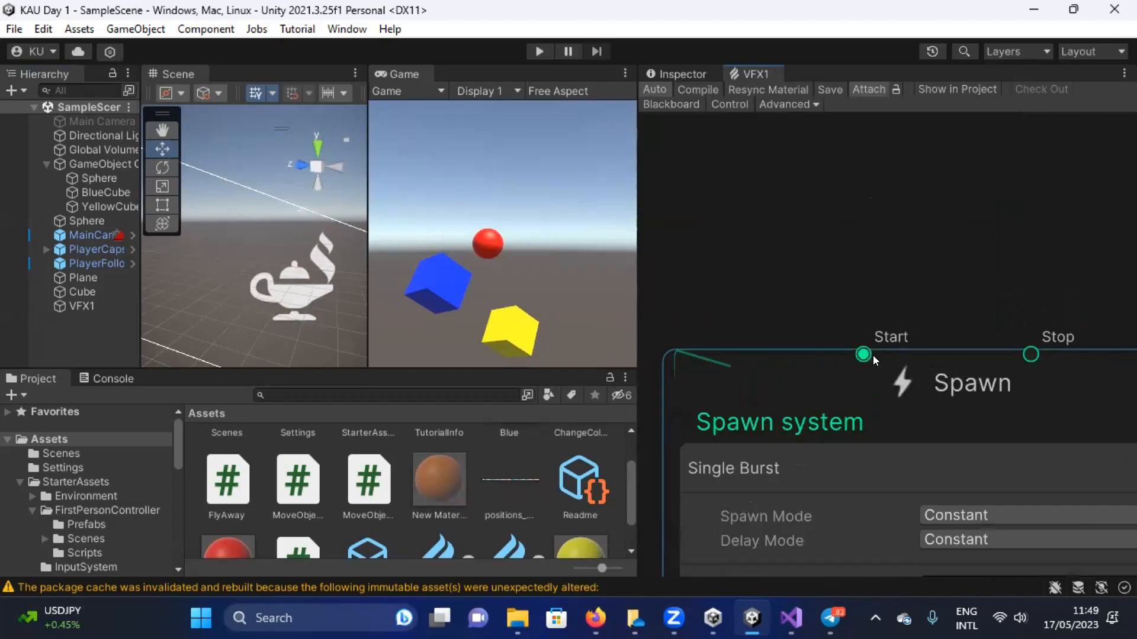
scroll(868, 355, down, 1)
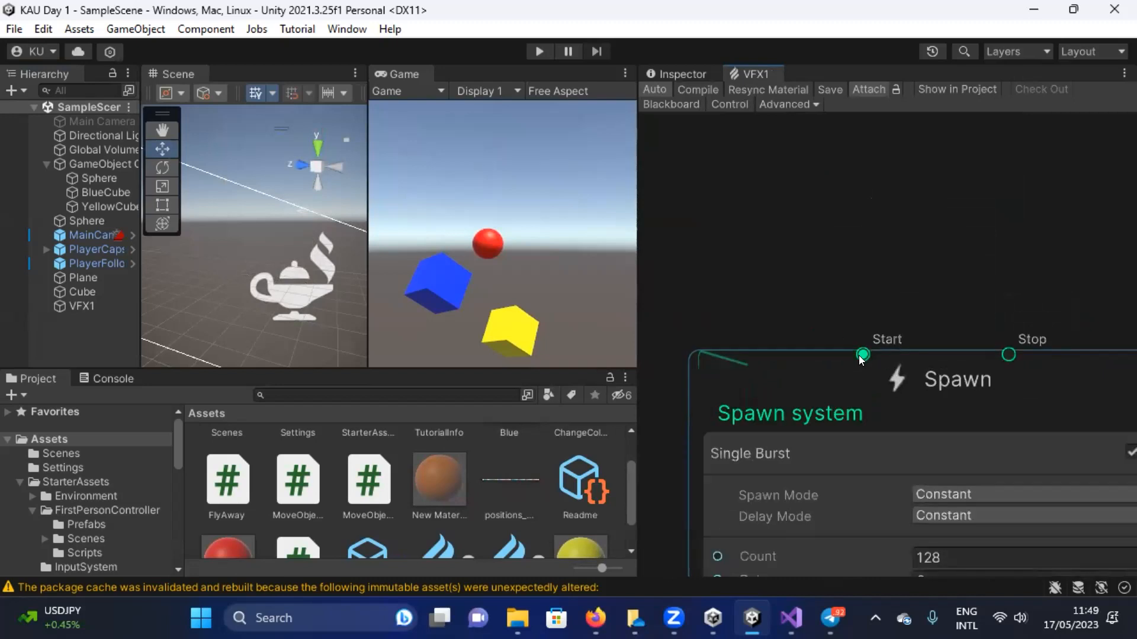
drag(862, 355, 856, 247)
click(772, 290)
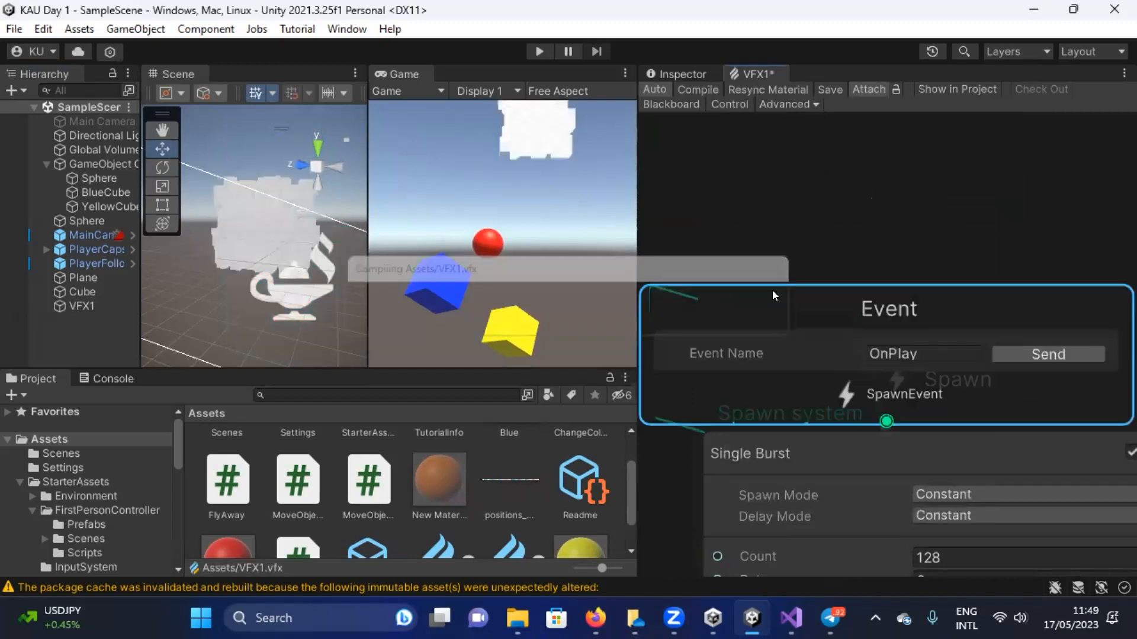
drag(841, 311, 855, 178)
Check the Event node's name and send the OnPlay event to test the particle burst.
click(870, 222)
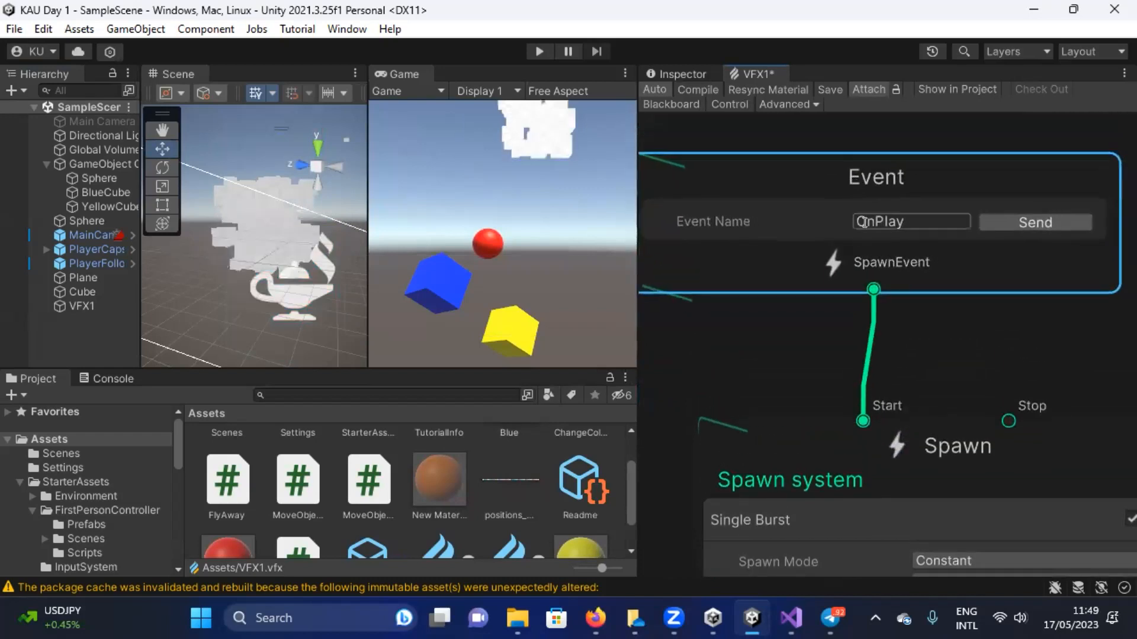
double_click(876, 222)
click(788, 218)
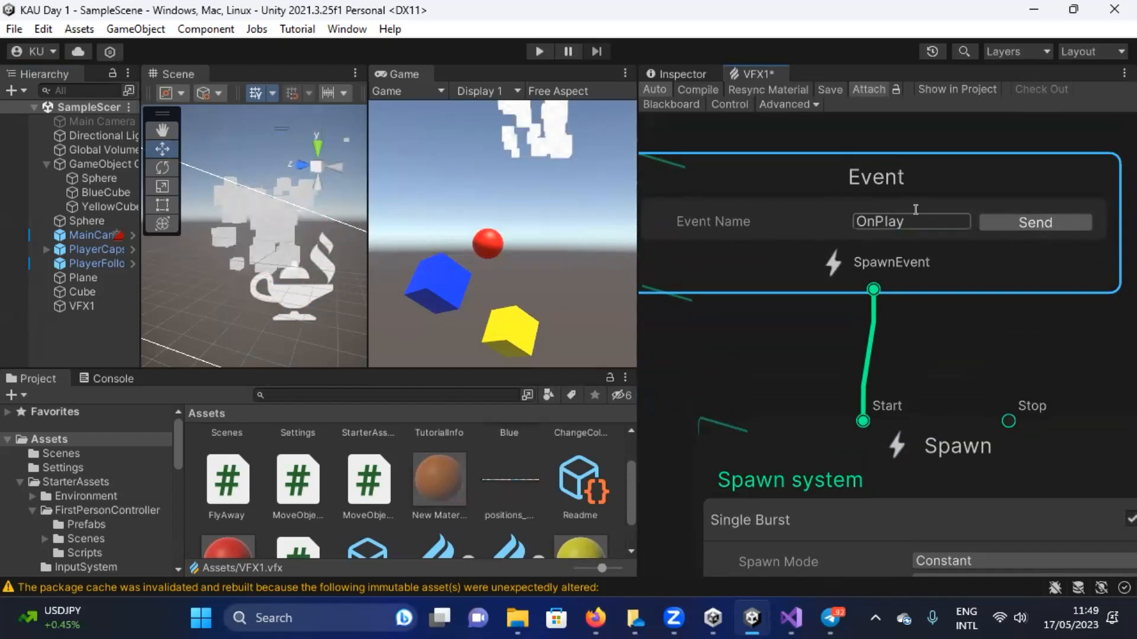
click(1029, 225)
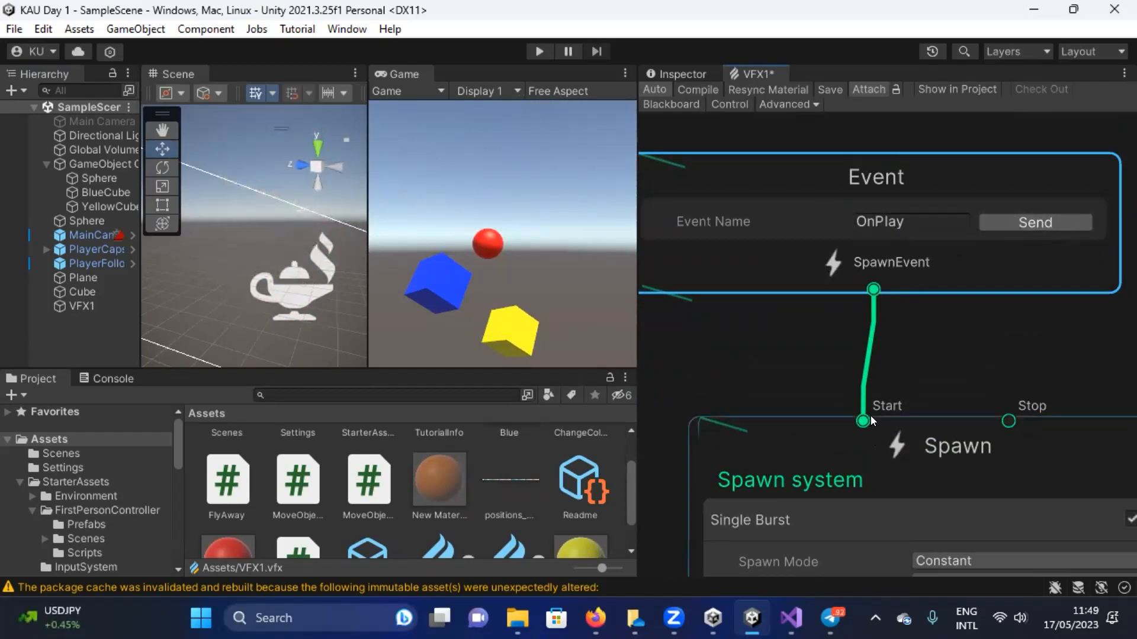
Delete the Set Lifetime Random (Uniform) block from the Initialize Particle context.
scroll(914, 374, down, 3)
middle_drag(705, 440, 696, 289)
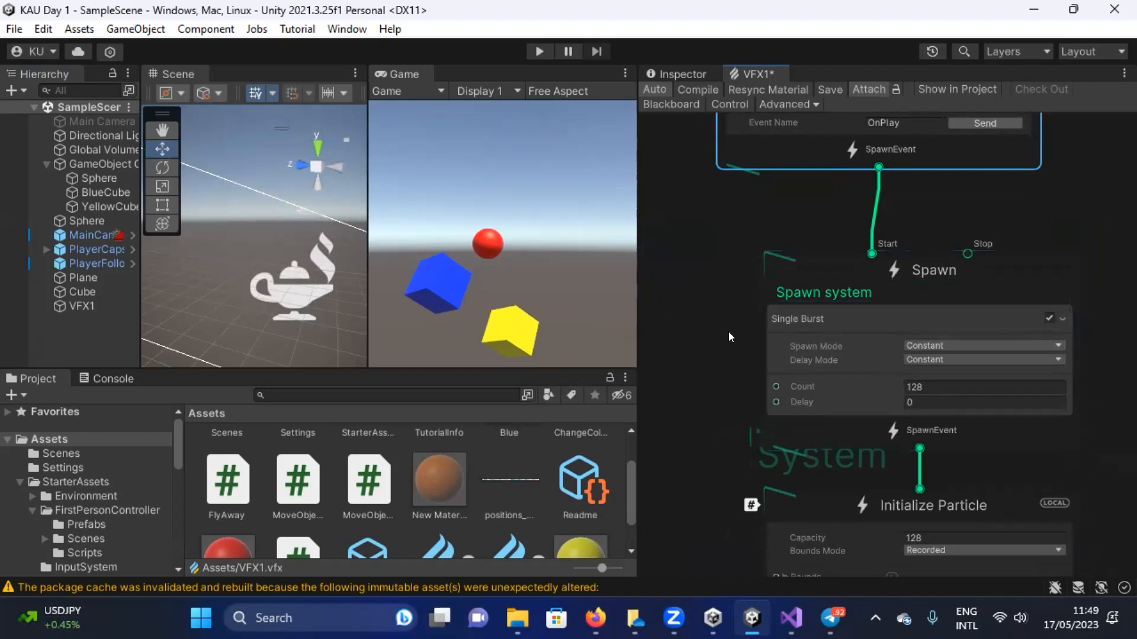
middle_drag(702, 371, 699, 246)
mouse_move(696, 377)
middle_down()
mouse_move(682, 289)
mouse_move(740, 225)
middle_up()
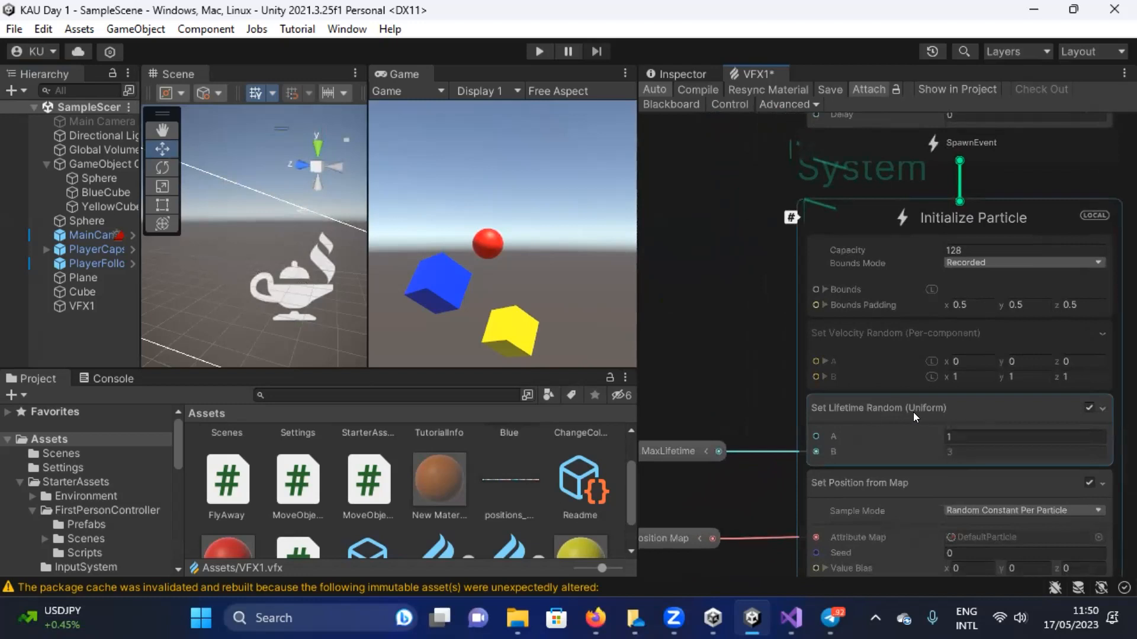
click(1085, 407)
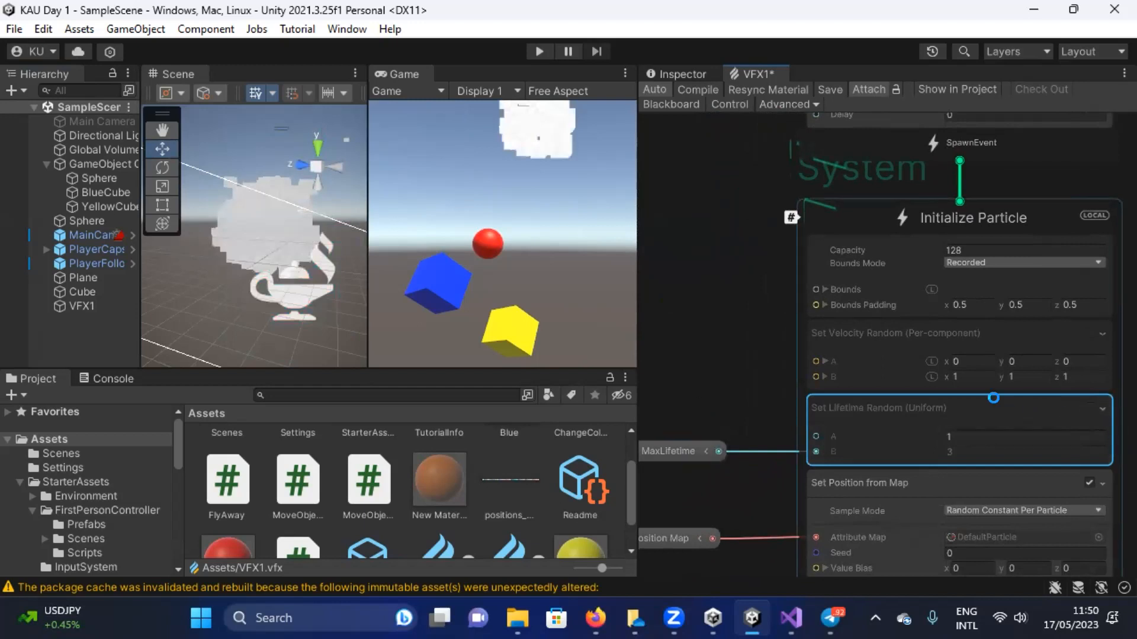
key(Delete)
key(Delete)
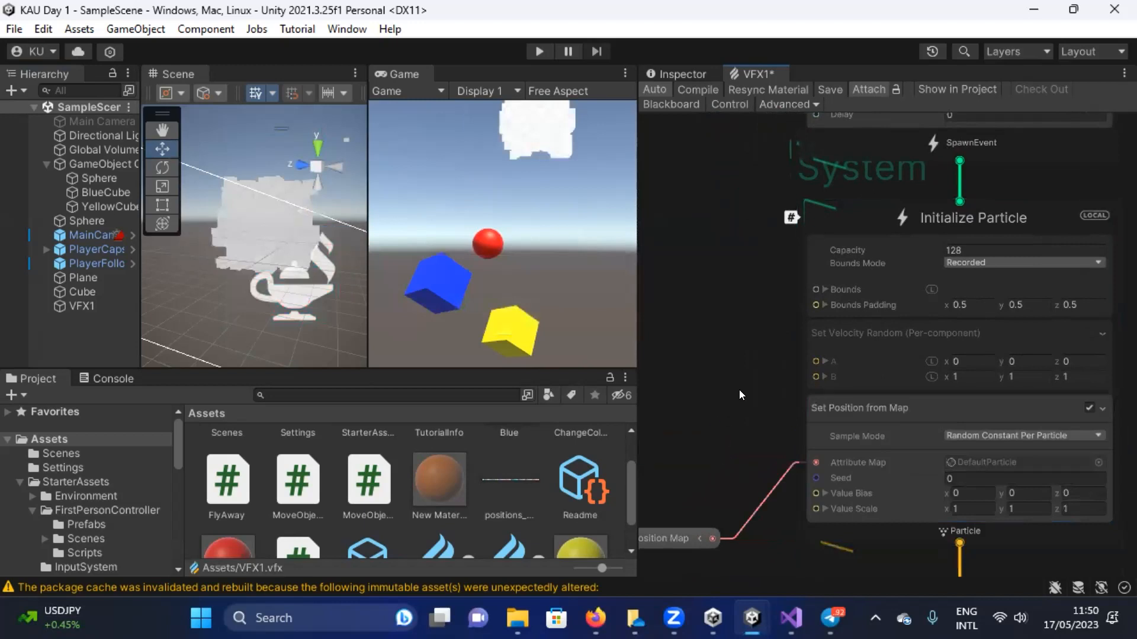
Move the Position Map node level with the Attribute Map input of the Set Position from Map block.
scroll(727, 257, down, 1)
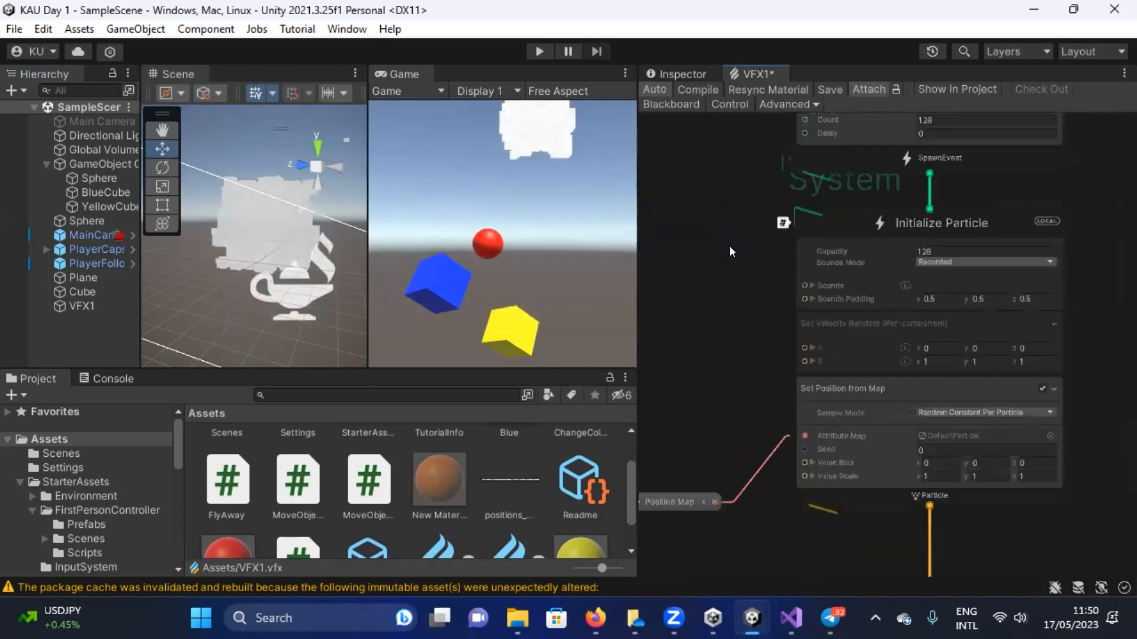
middle_drag(730, 246, 758, 359)
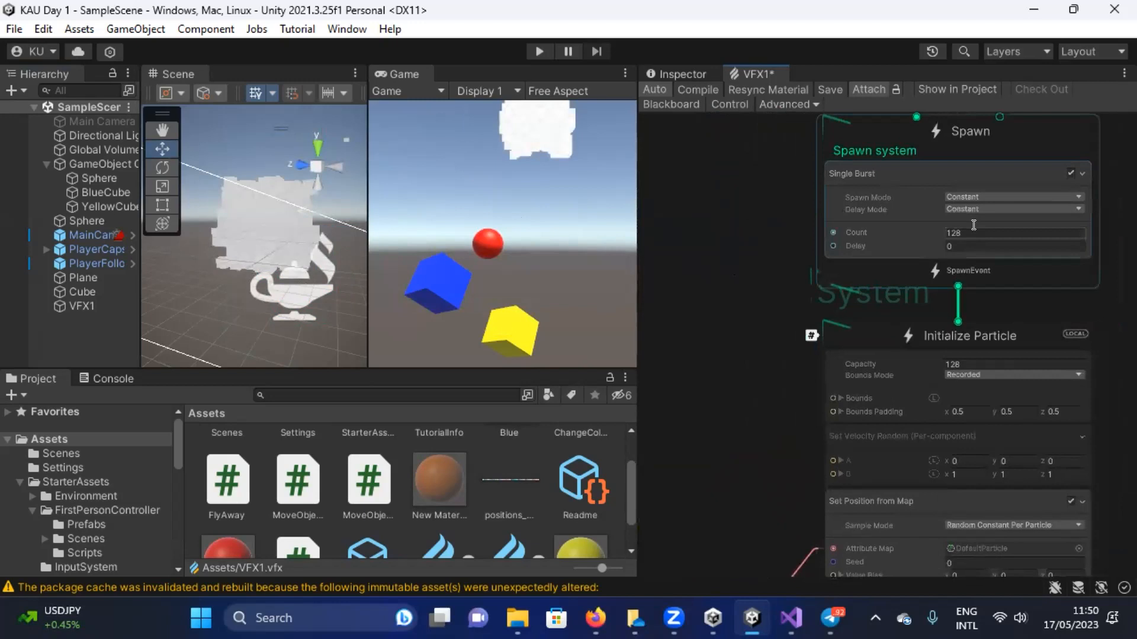
middle_drag(726, 414, 742, 228)
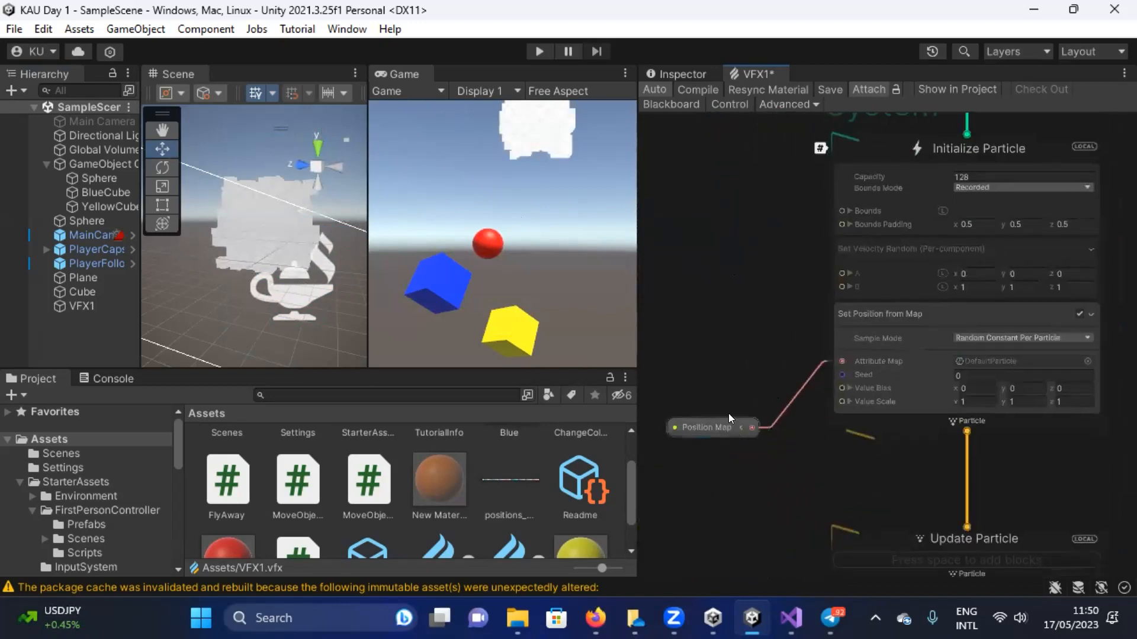
drag(710, 417, 787, 349)
middle_drag(827, 470, 745, 359)
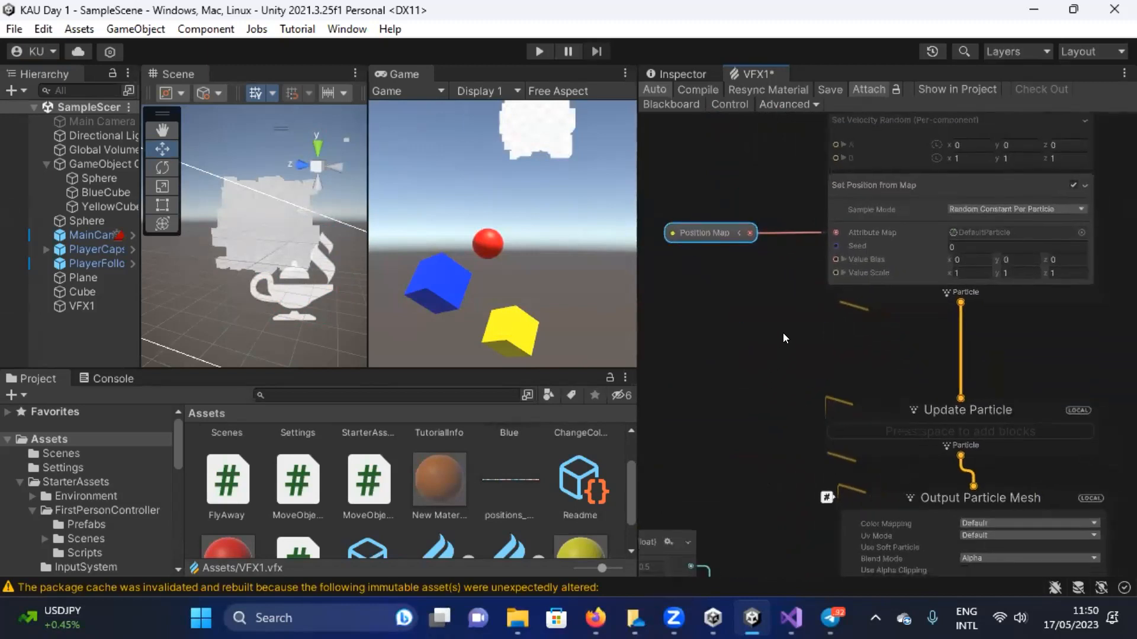
Raise the Add node beside the Output Particle Mesh context and bring the Multiply node closer to it.
middle_drag(772, 363, 782, 216)
middle_drag(758, 321, 832, 235)
middle_drag(830, 357, 846, 302)
drag(845, 387, 831, 300)
drag(717, 261, 783, 261)
middle_drag(881, 419, 804, 435)
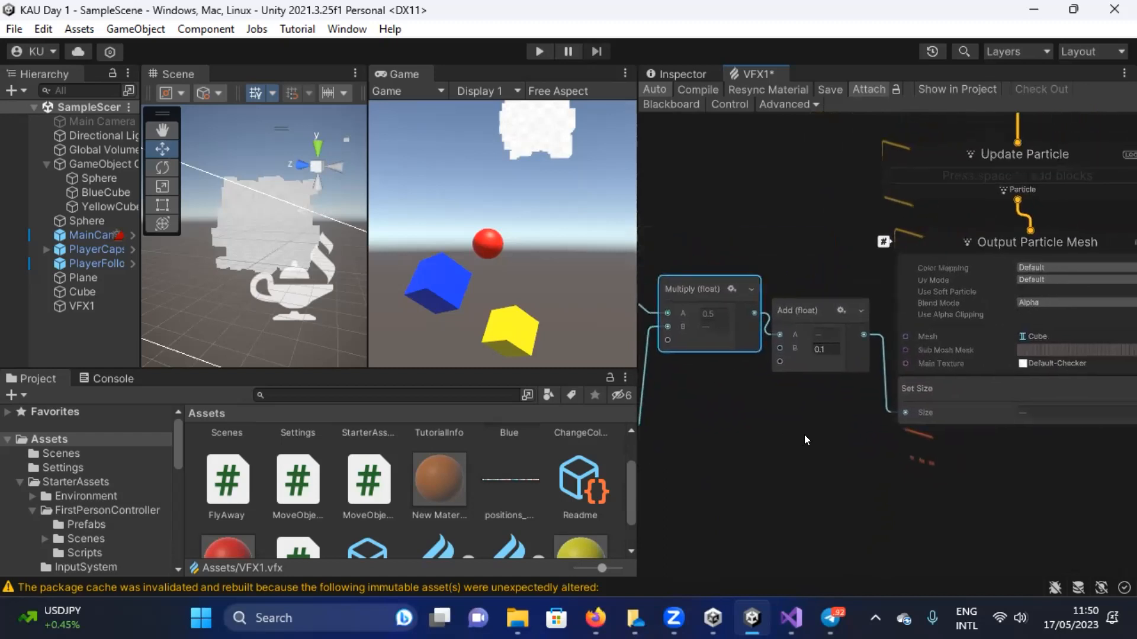
Set the mesh of the Output Particle Mesh context to Sphere.
click(1042, 333)
middle_drag(1027, 449, 827, 481)
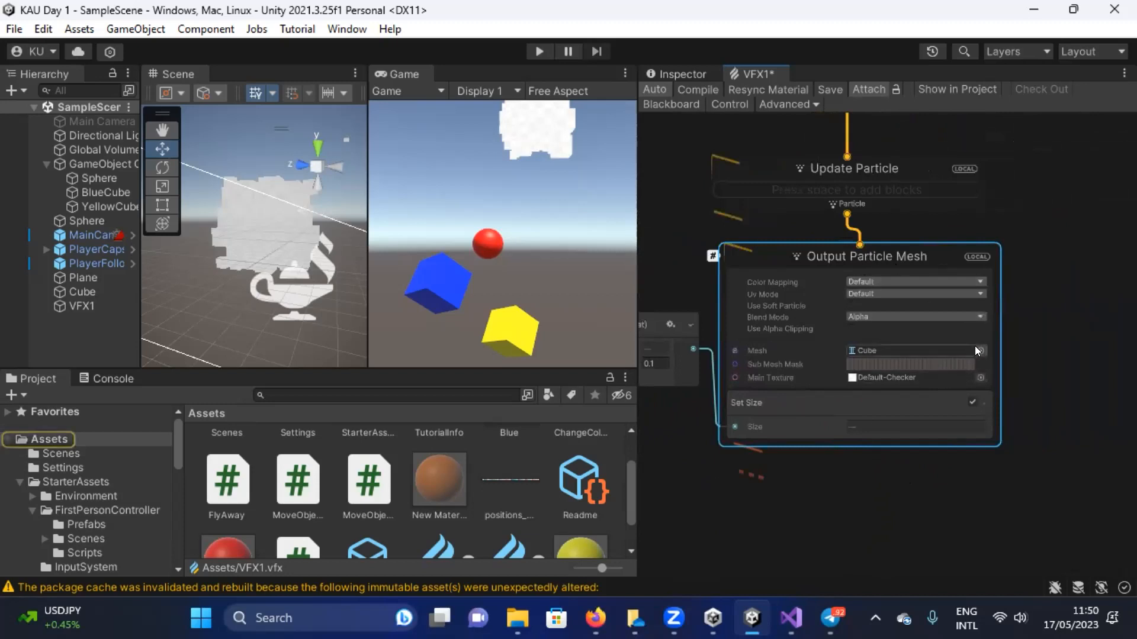
click(978, 350)
double_click(631, 384)
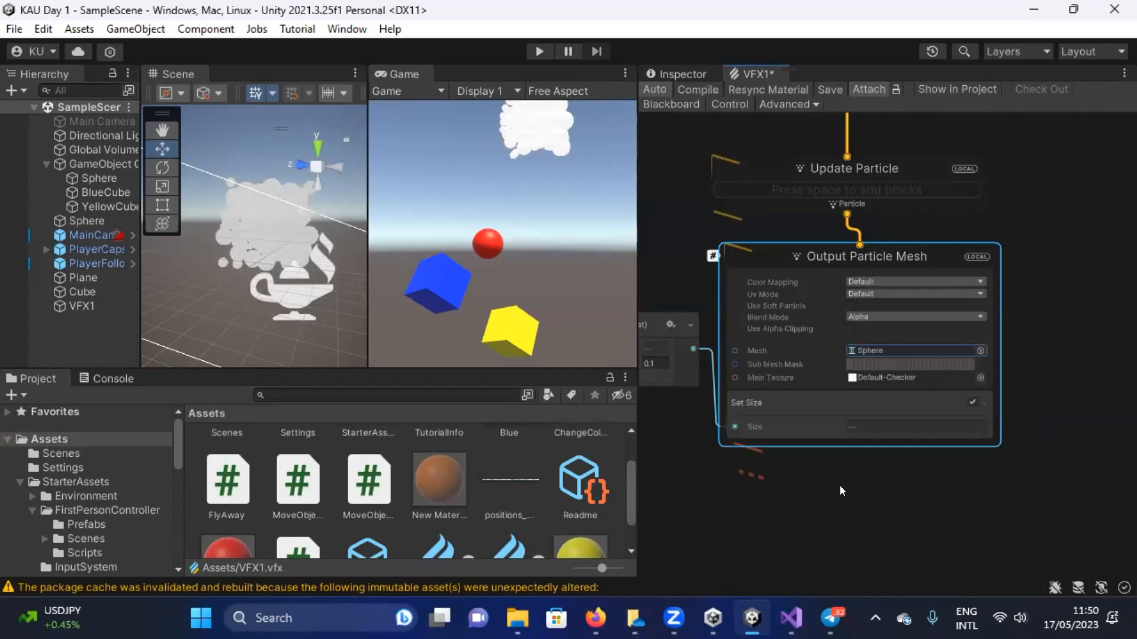
Tidy the size calculation by aligning Multiply and Add in a row, with Size and Random Number placed before them.
middle_drag(682, 485, 873, 472)
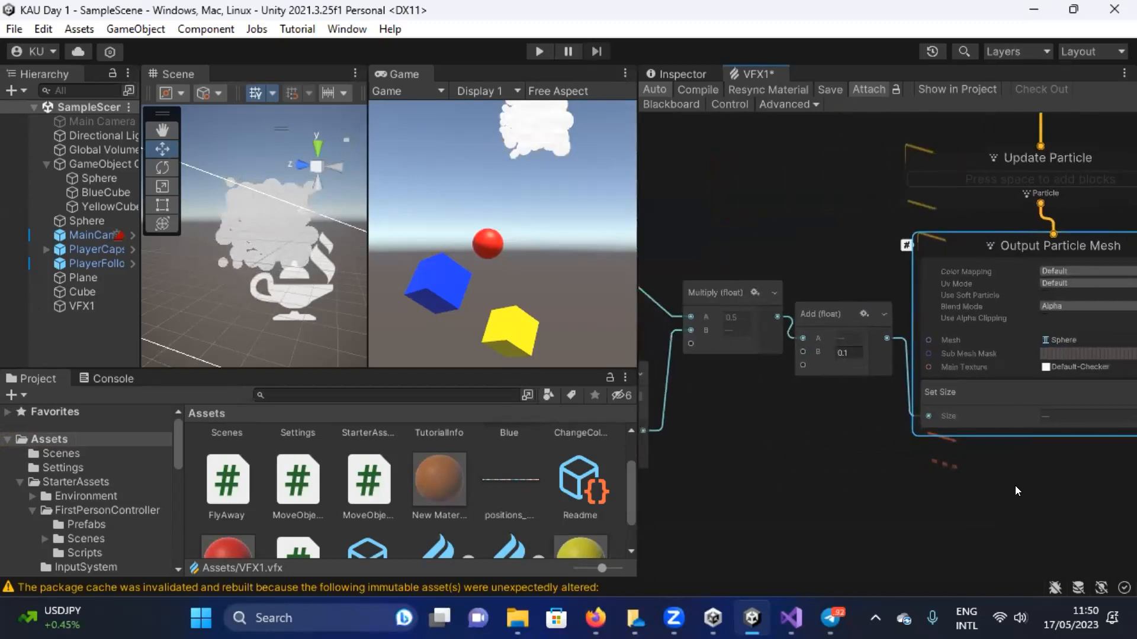
drag(734, 284, 770, 260)
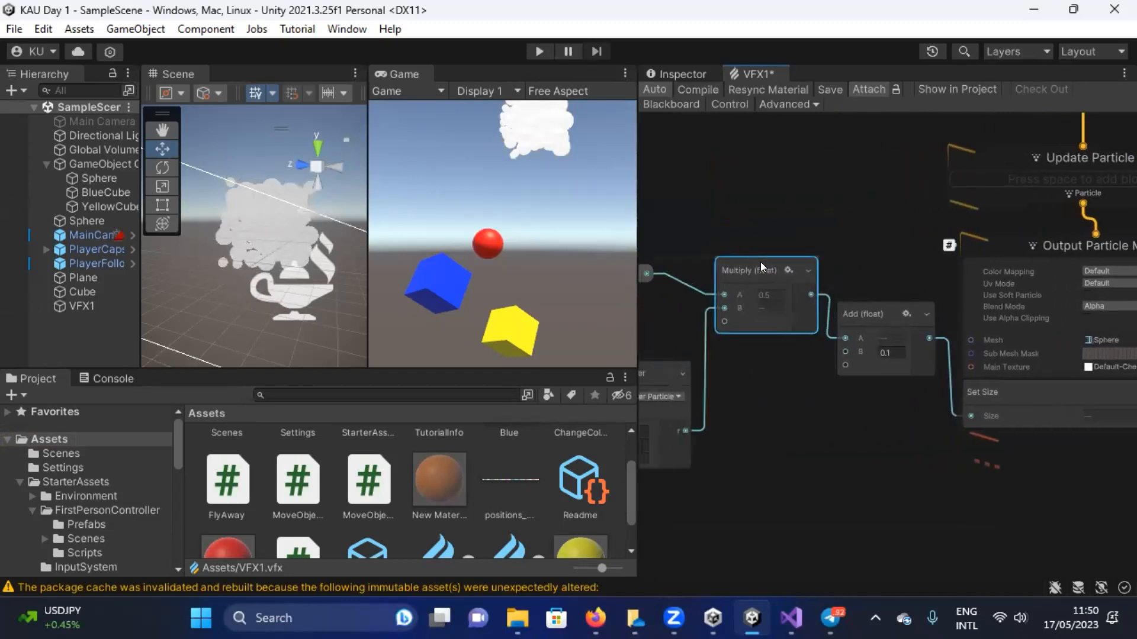
middle_drag(813, 452, 912, 438)
mouse_move(741, 357)
mouse_down()
mouse_move(728, 369)
mouse_move(758, 370)
mouse_up()
drag(886, 247, 866, 294)
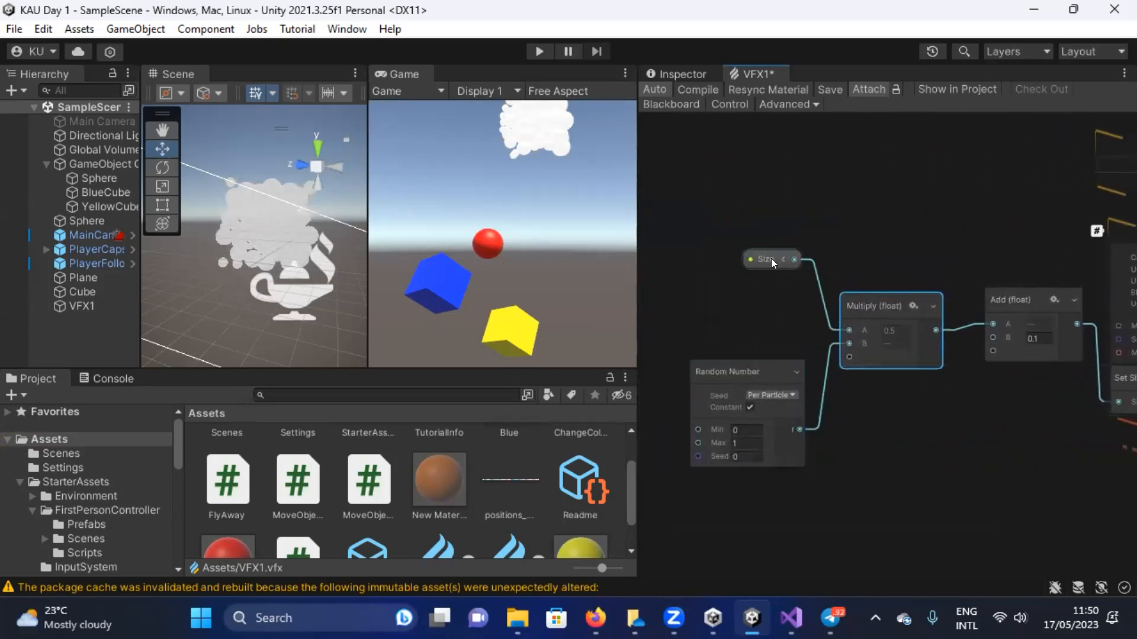
drag(770, 258, 745, 273)
drag(1017, 292, 1009, 302)
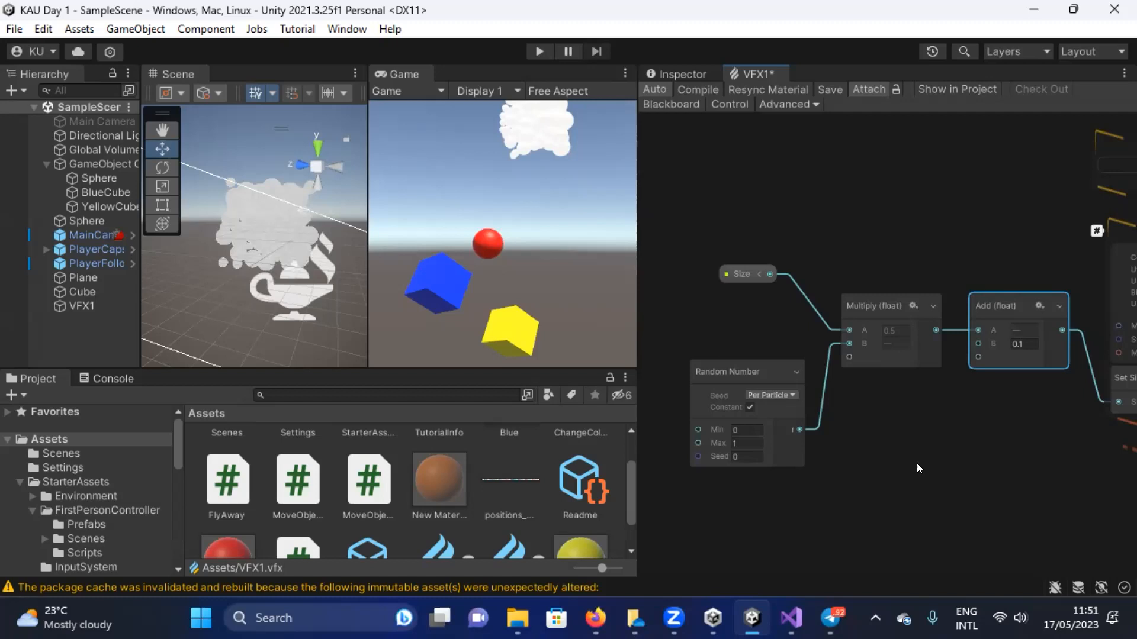
Add a Set Color (Attribute Set) block to the Output Particle Mesh context, above Set Size.
middle_drag(1073, 477, 807, 488)
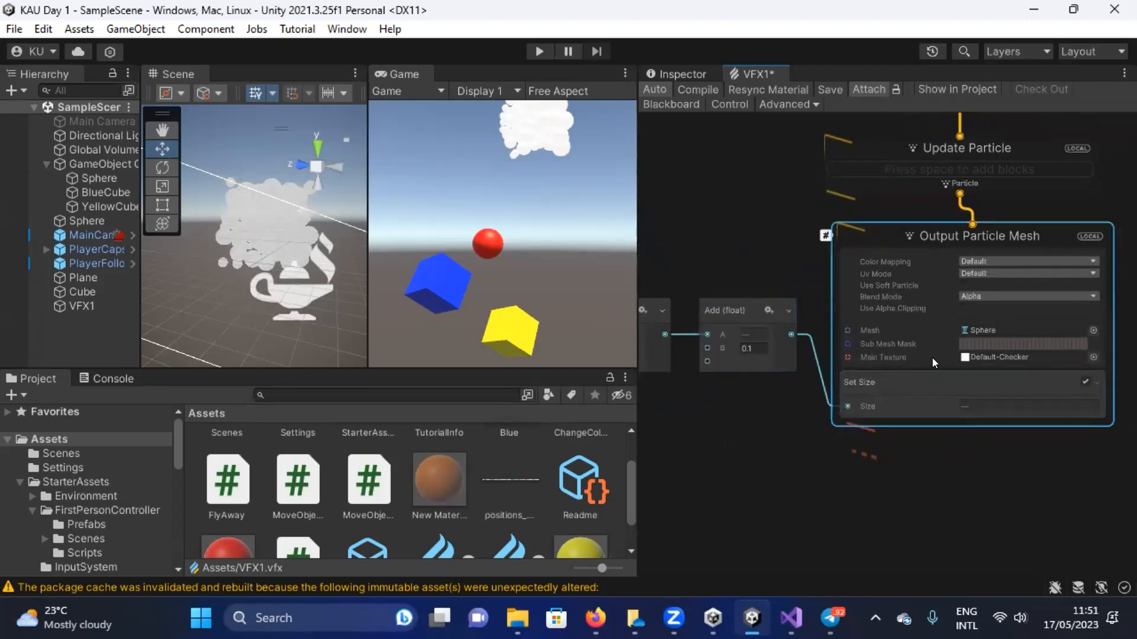
click(939, 372)
key(space)
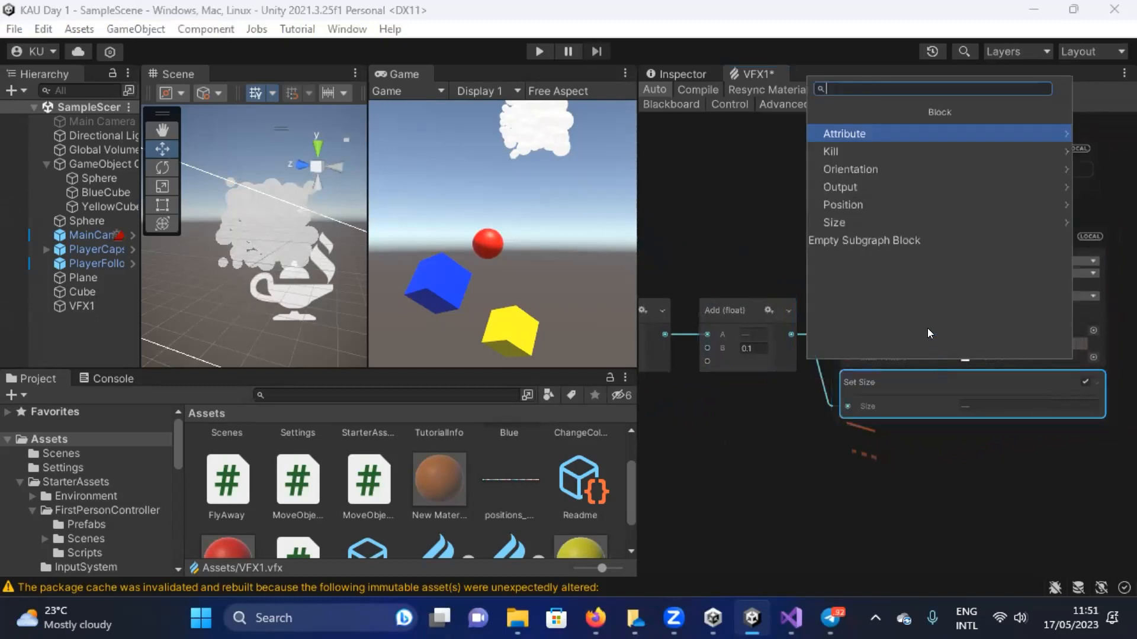
text(color)
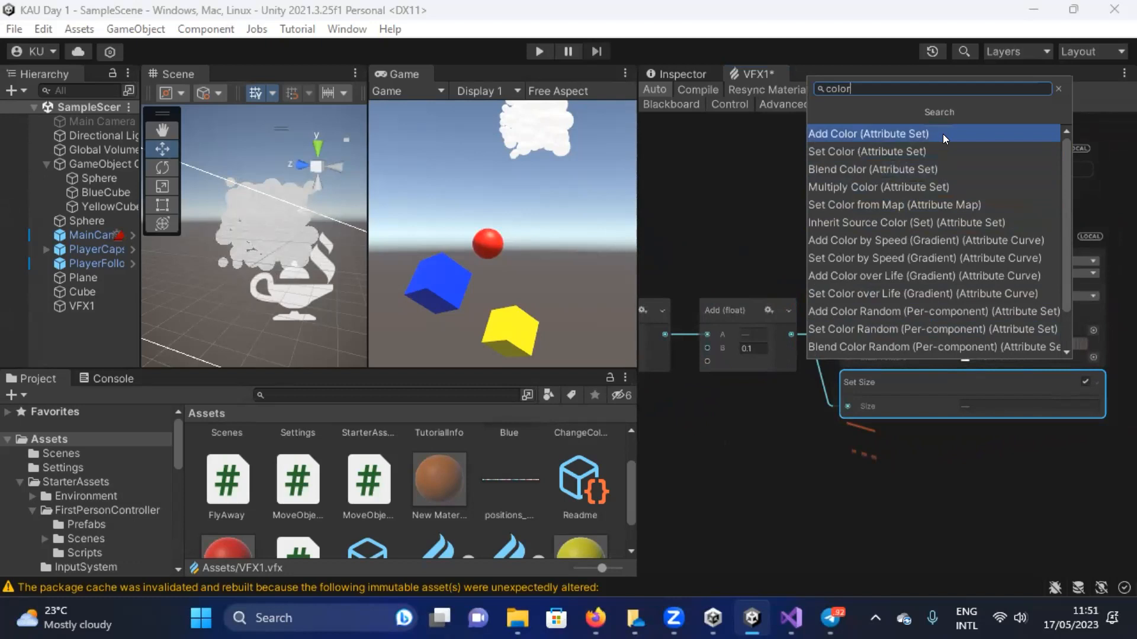
click(943, 151)
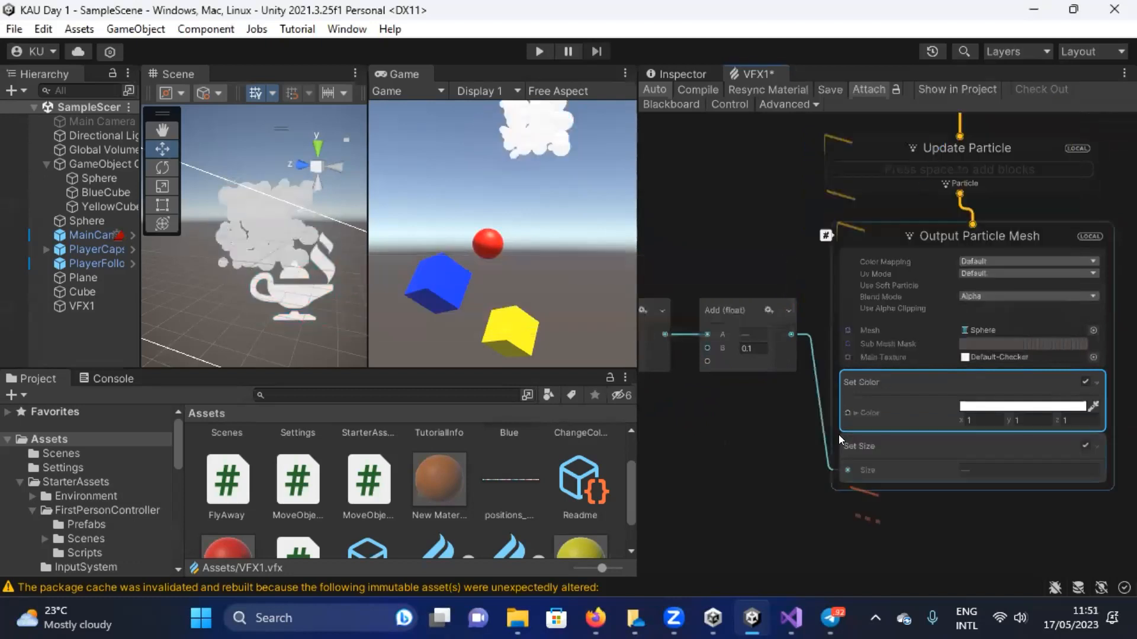
Set the particle colour in the Set Color block to pure red (R 255, G 0, B 0).
click(972, 405)
drag(1000, 285, 1080, 213)
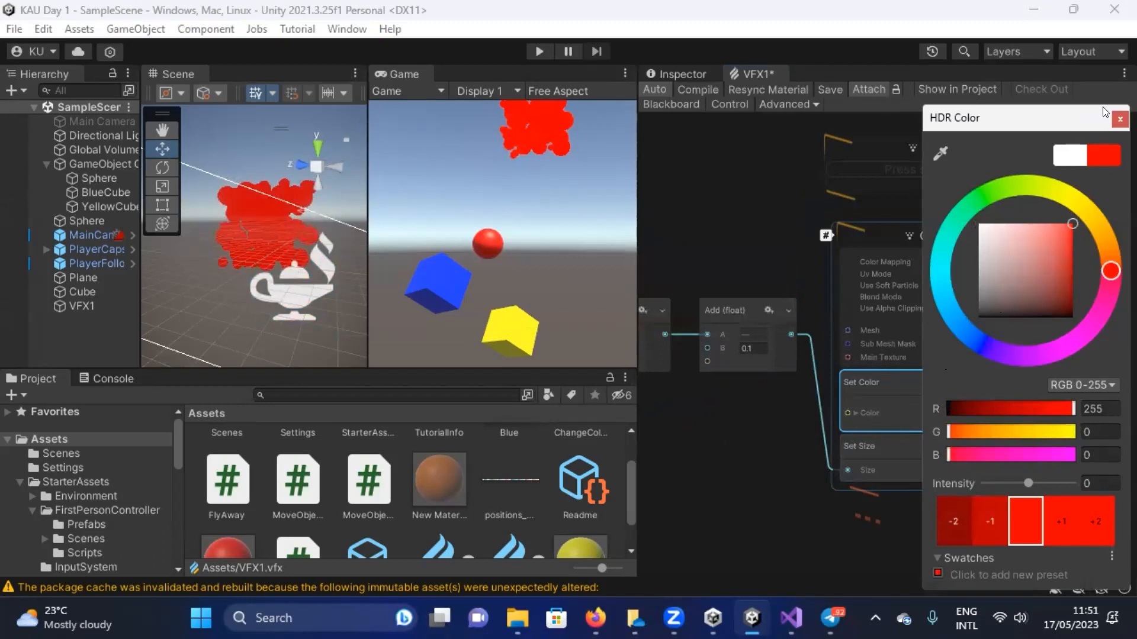
click(1119, 119)
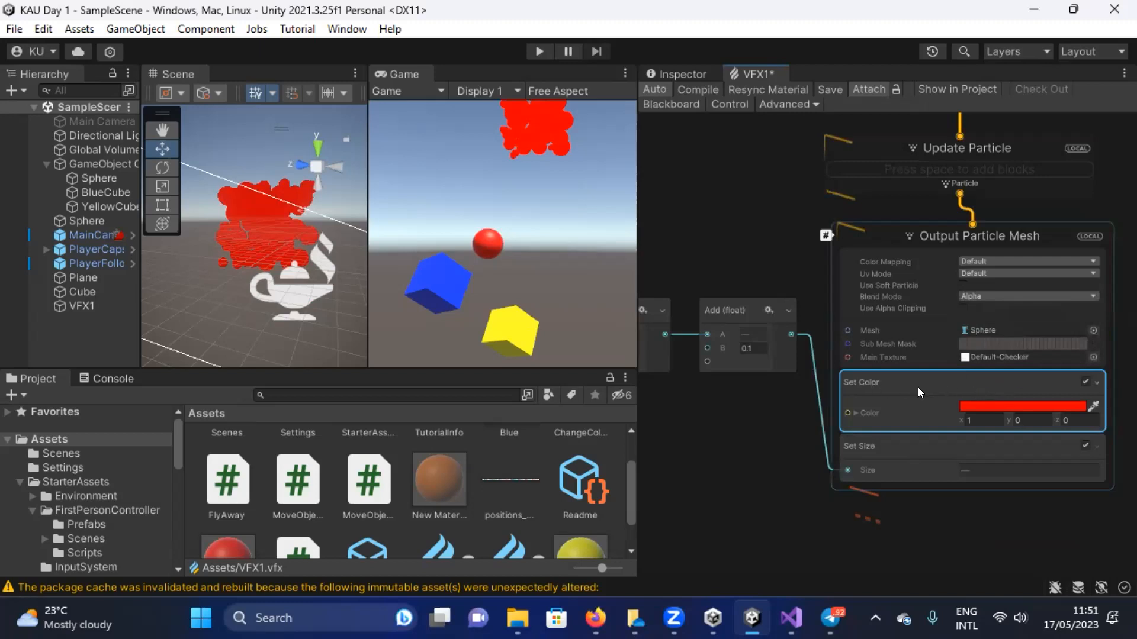
Set the Set Color block's HDR colour to blue with R 0, G 14, B 140 and an intensity of 2.
key(space)
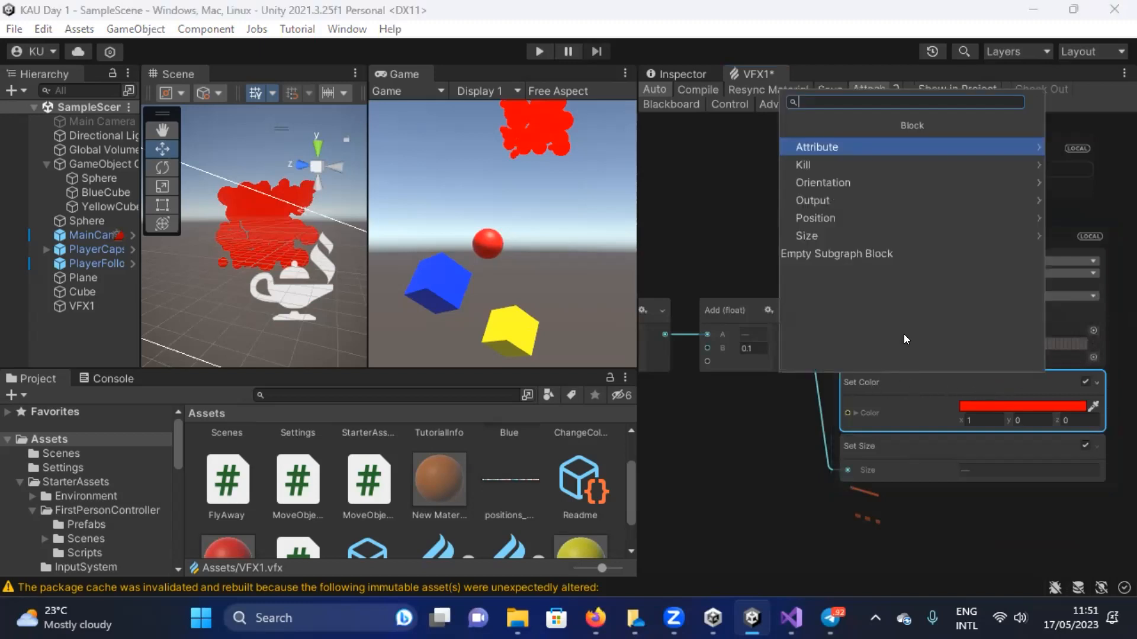
text(color)
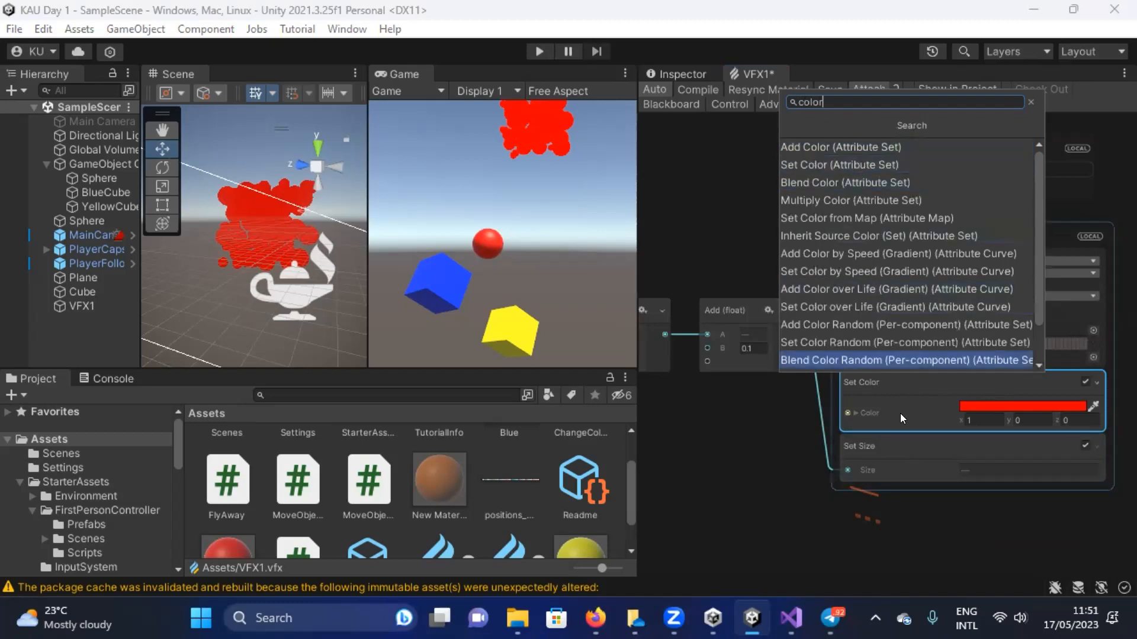
click(962, 405)
drag(990, 253, 981, 327)
click(974, 340)
click(1044, 253)
drag(1045, 254, 1073, 266)
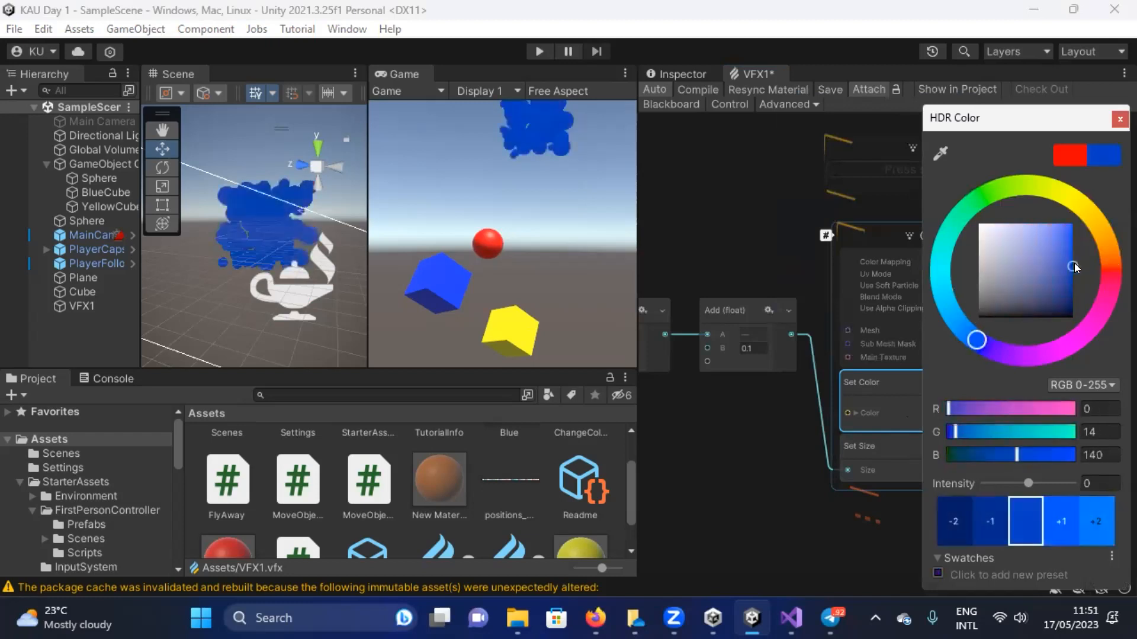
click(1058, 521)
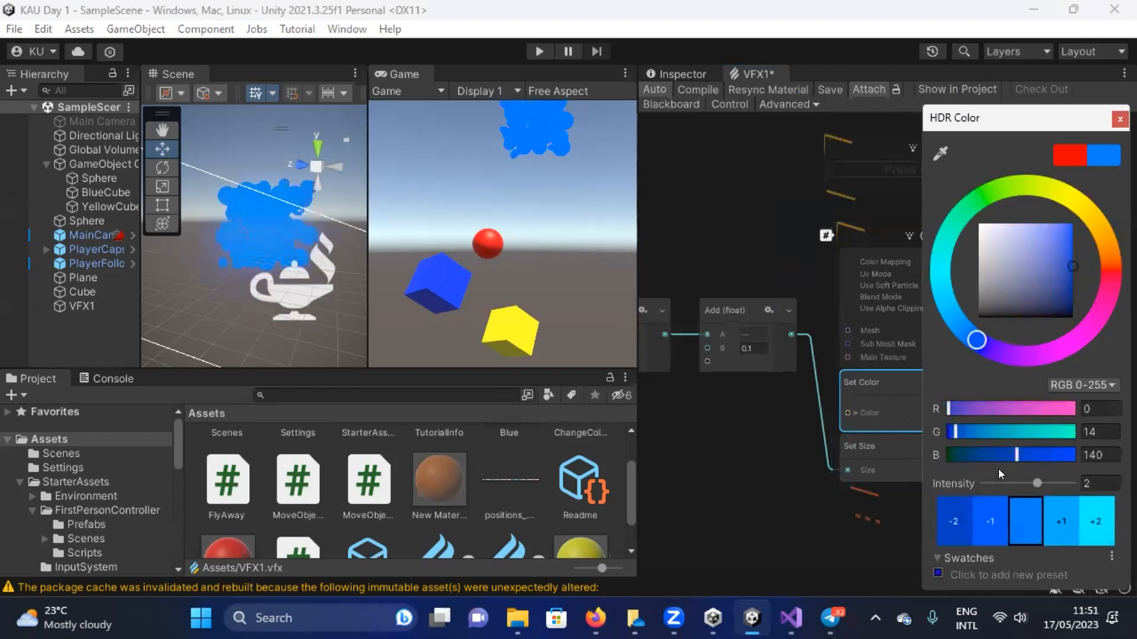
click(1117, 119)
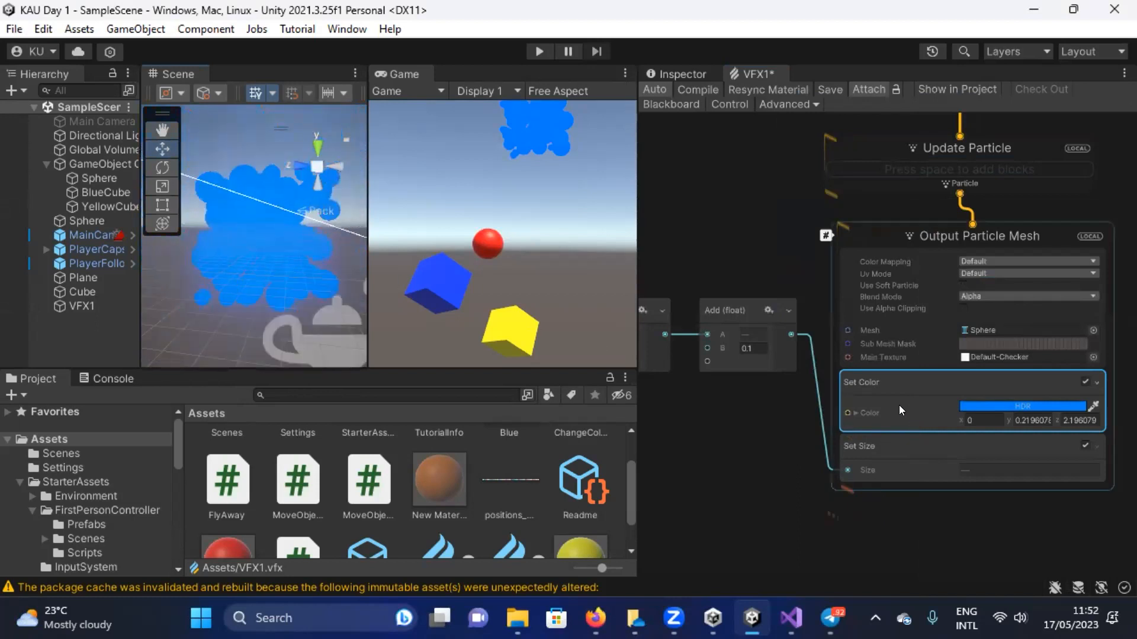
click(1071, 406)
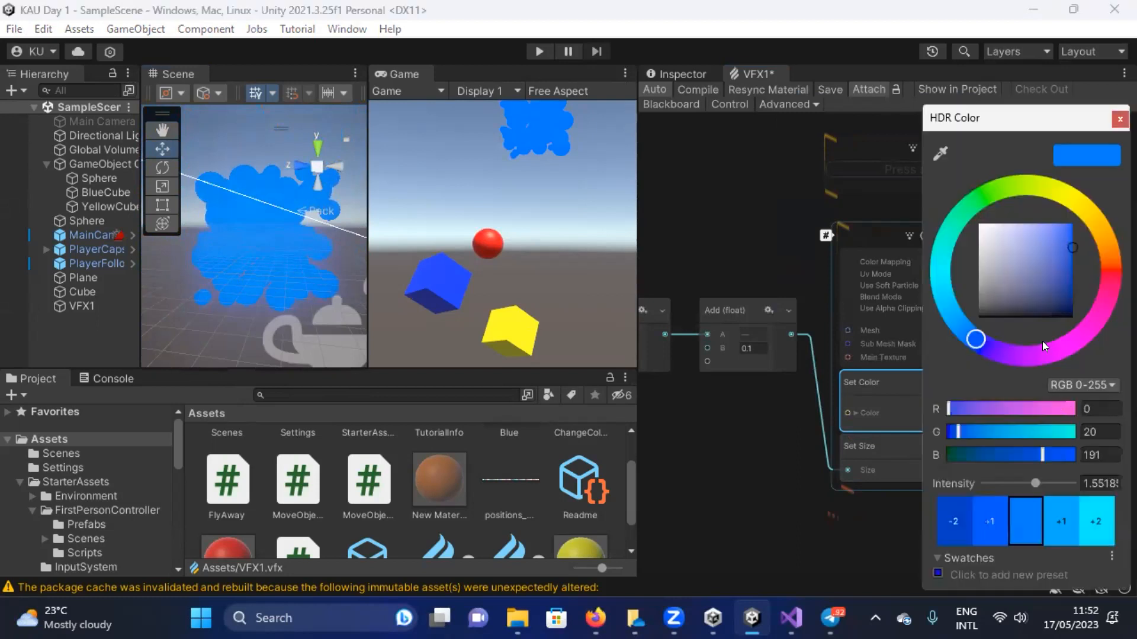
click(1119, 119)
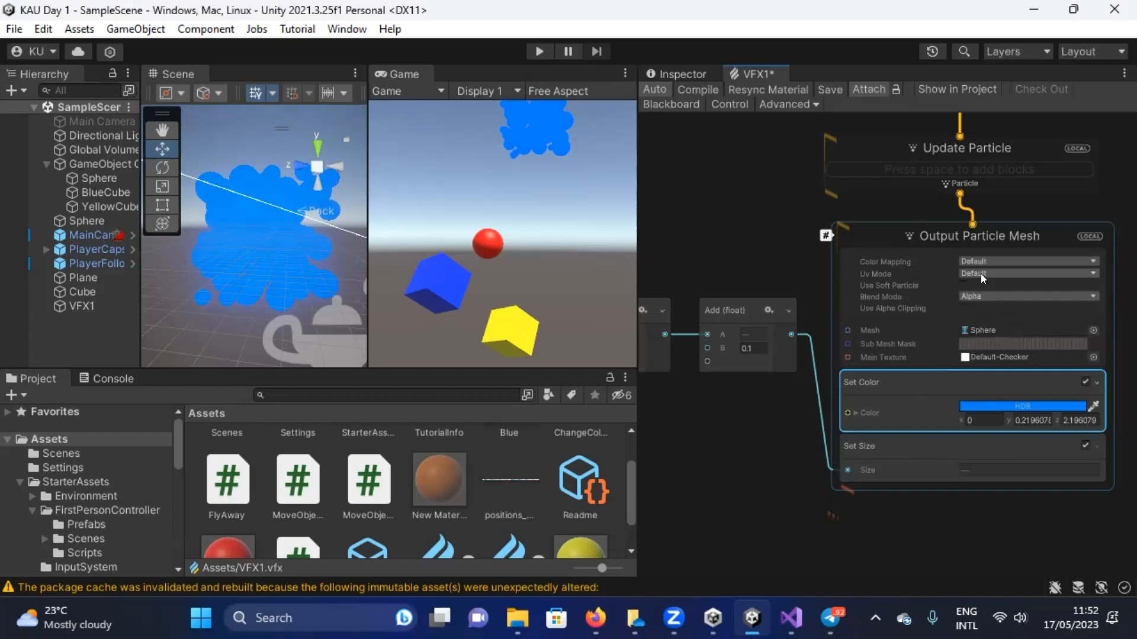
key(space)
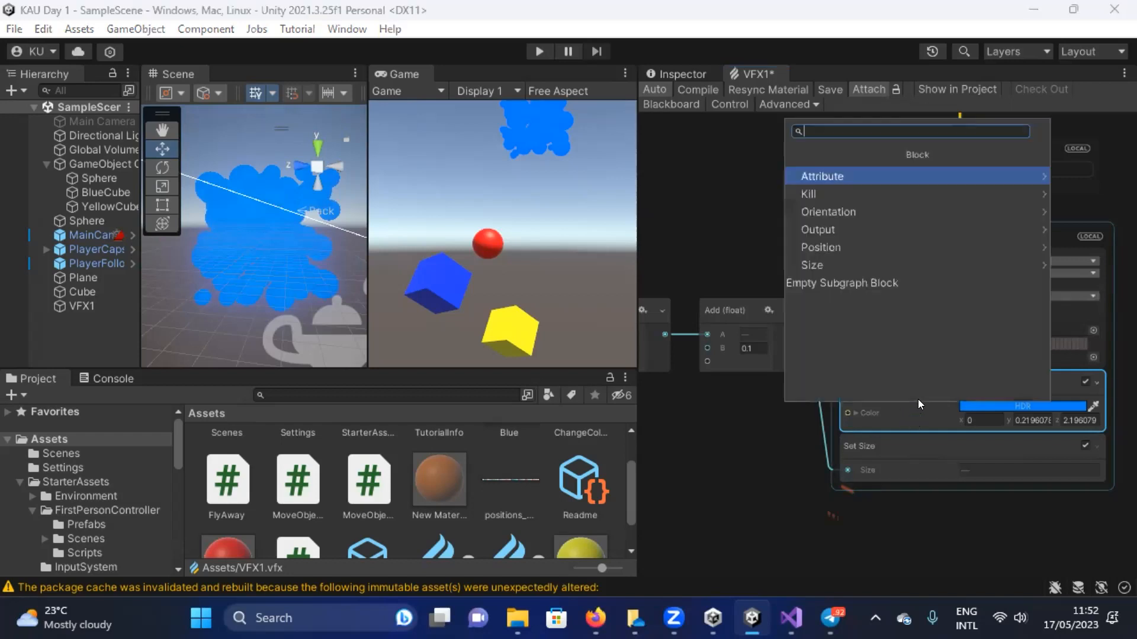
text(alpha)
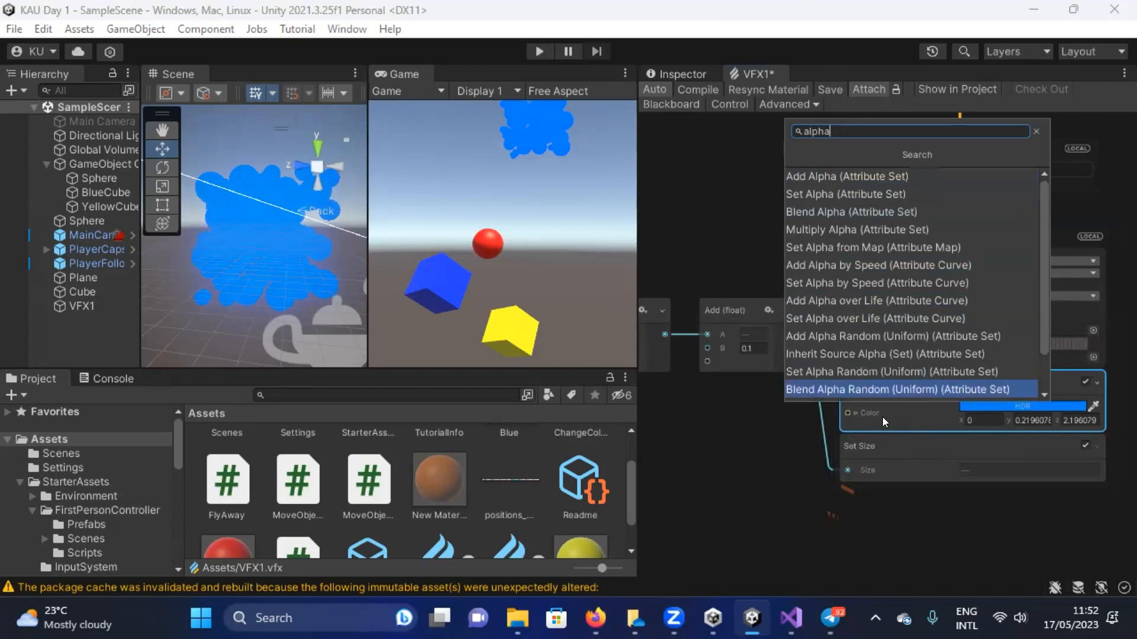
click(896, 460)
Add a Set Alpha (Attribute Set) block between Set Color and Set Size, and set its alpha to 0.5.
key(space)
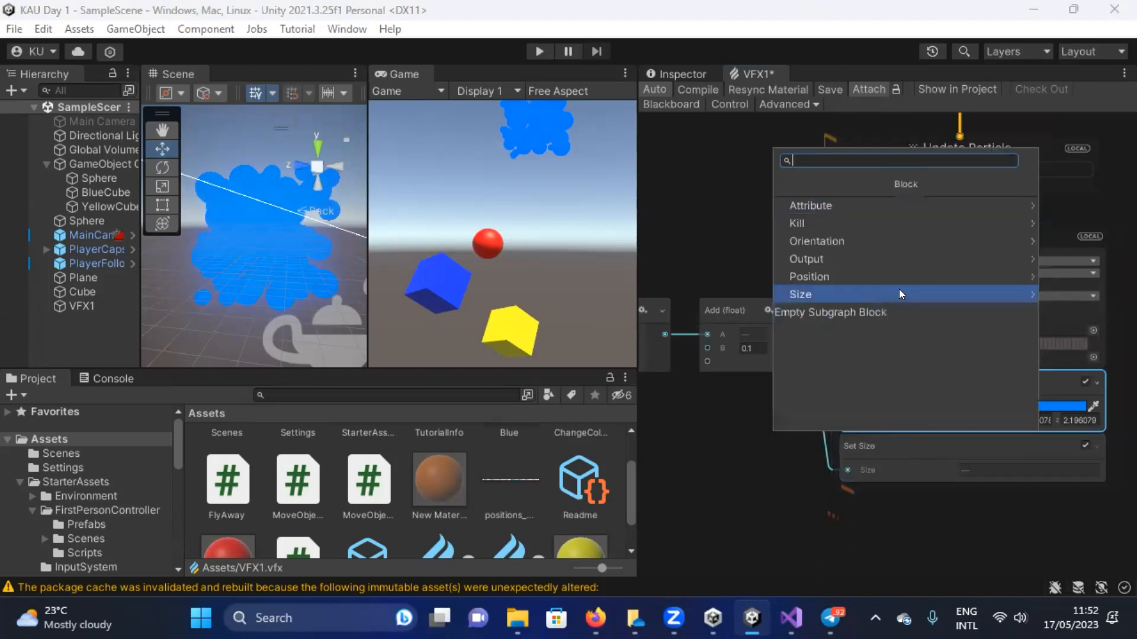
text(alpha)
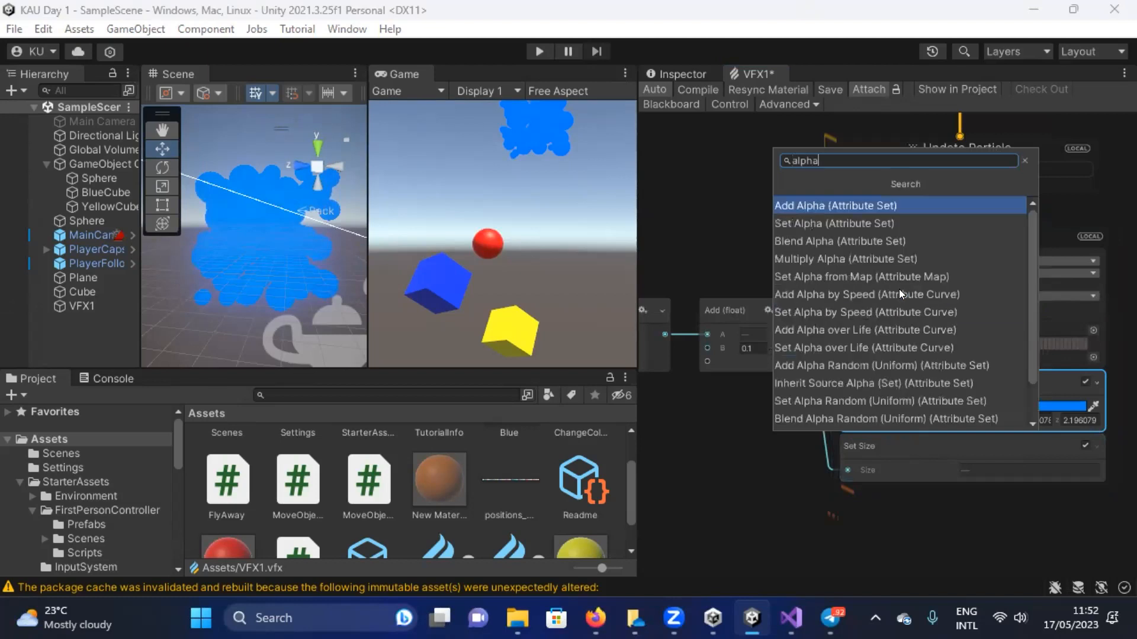
click(853, 223)
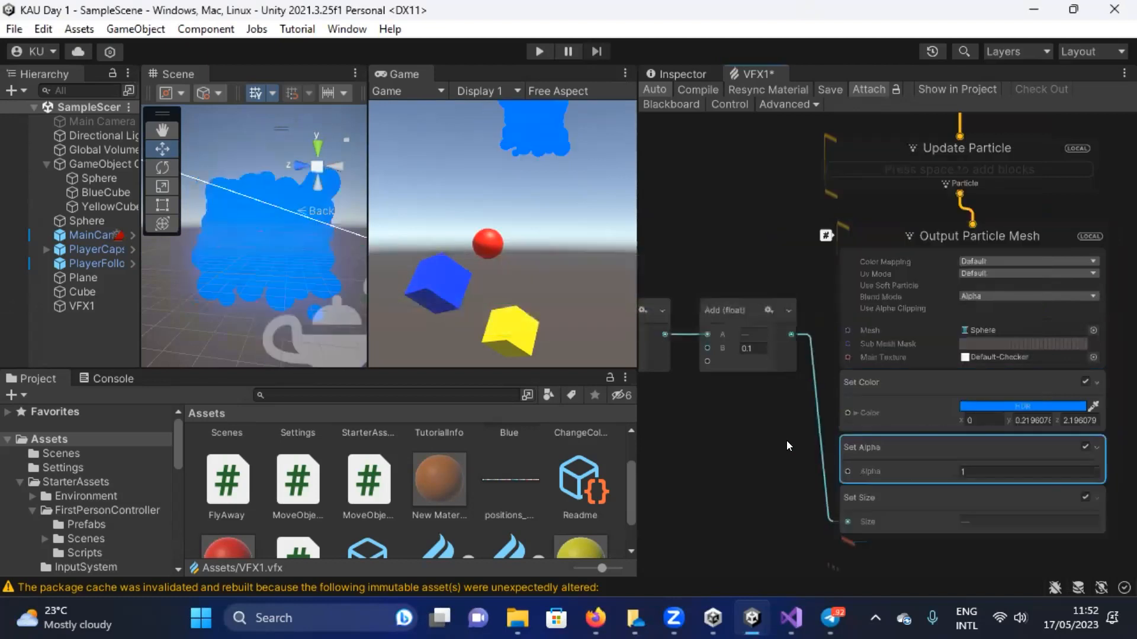
double_click(965, 465)
text(0)
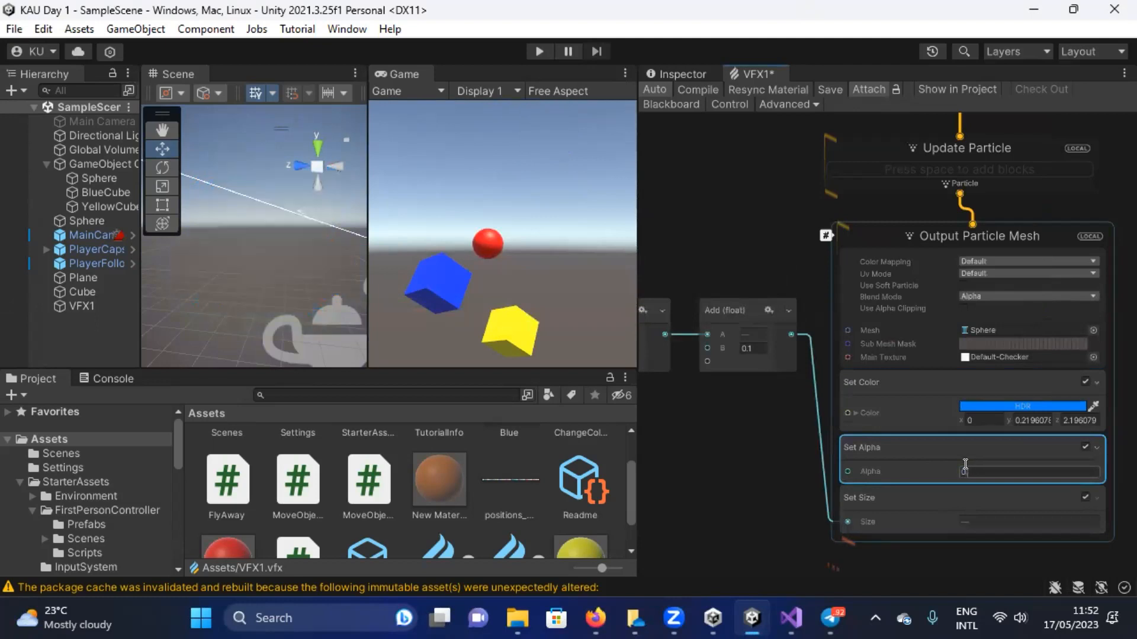
text(.5)
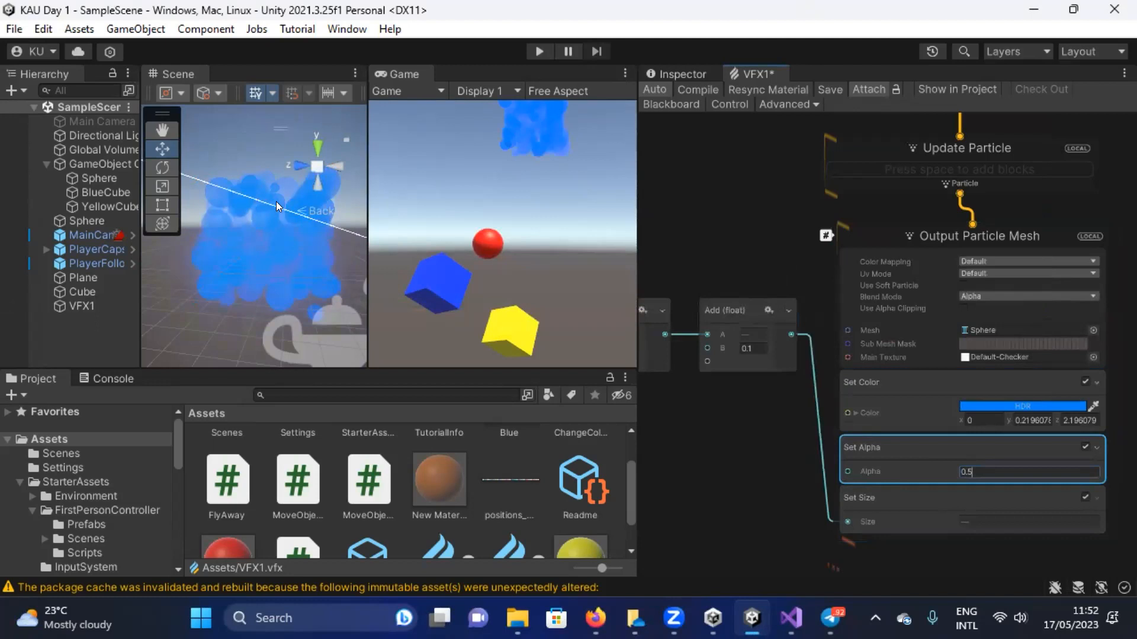
middle_drag(697, 430, 768, 441)
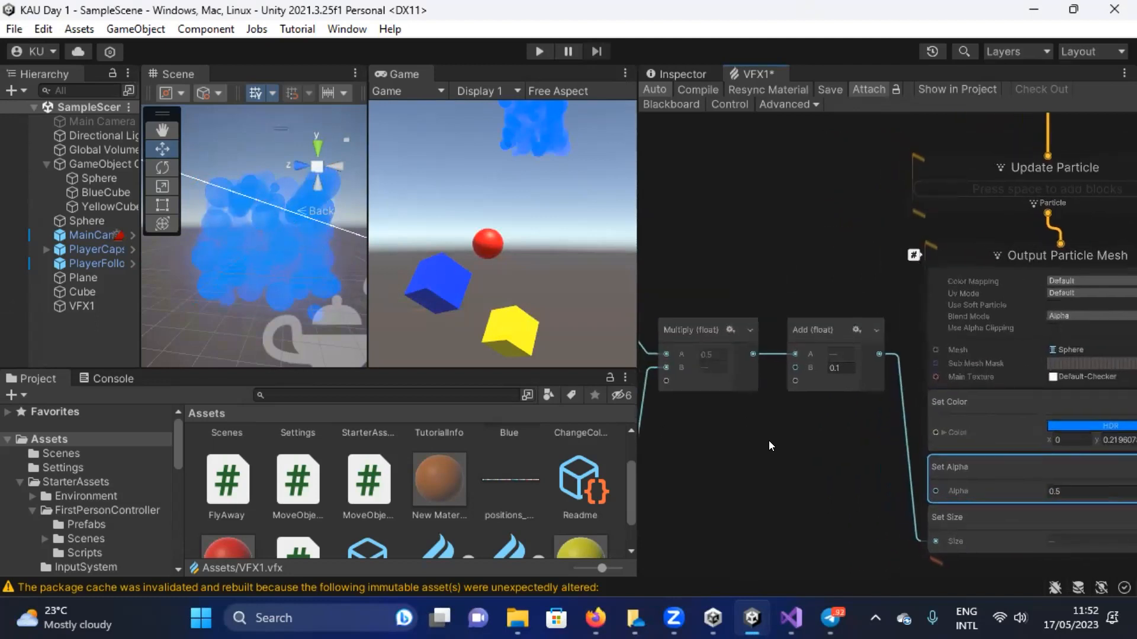
scroll(769, 441, down, 5)
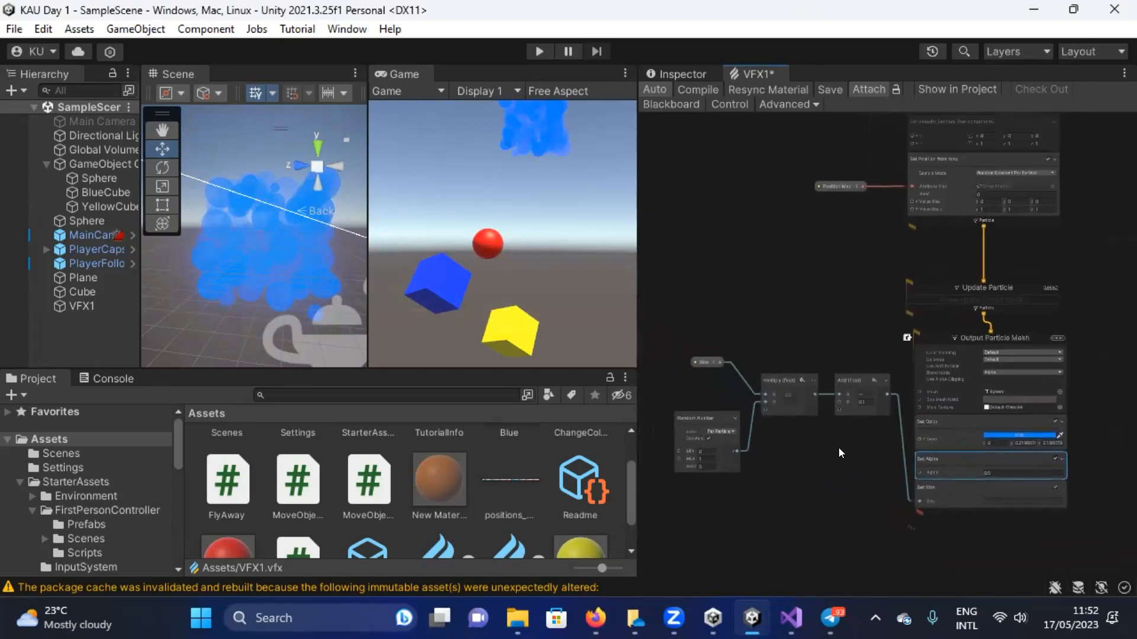
middle_drag(839, 448, 851, 465)
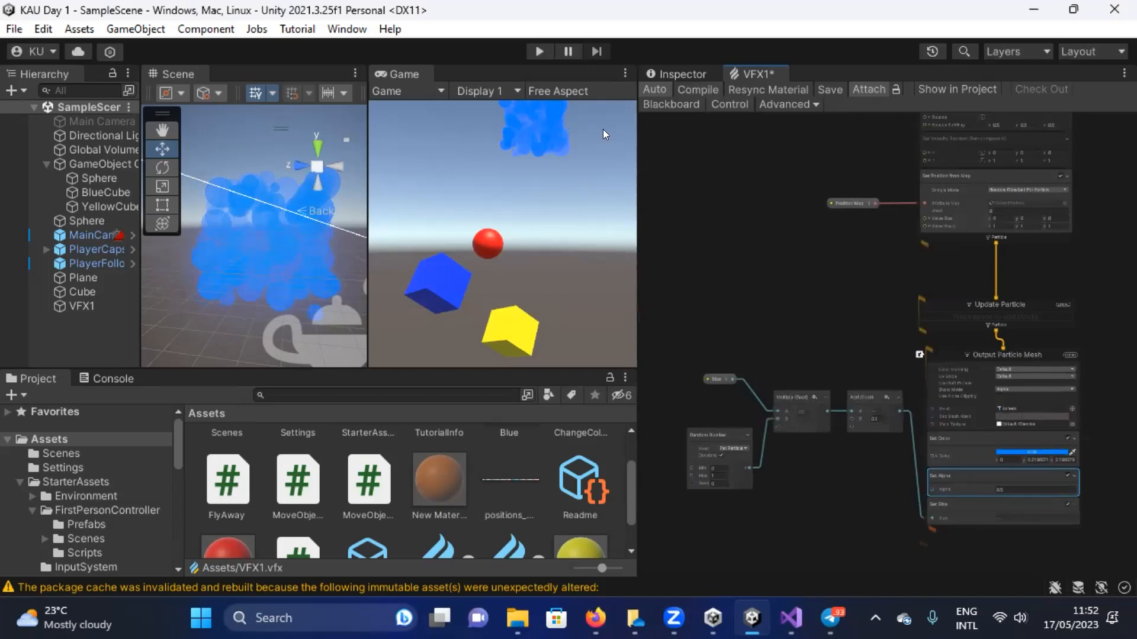
alt+drag(277, 203, 303, 261)
scroll(304, 270, down, 5)
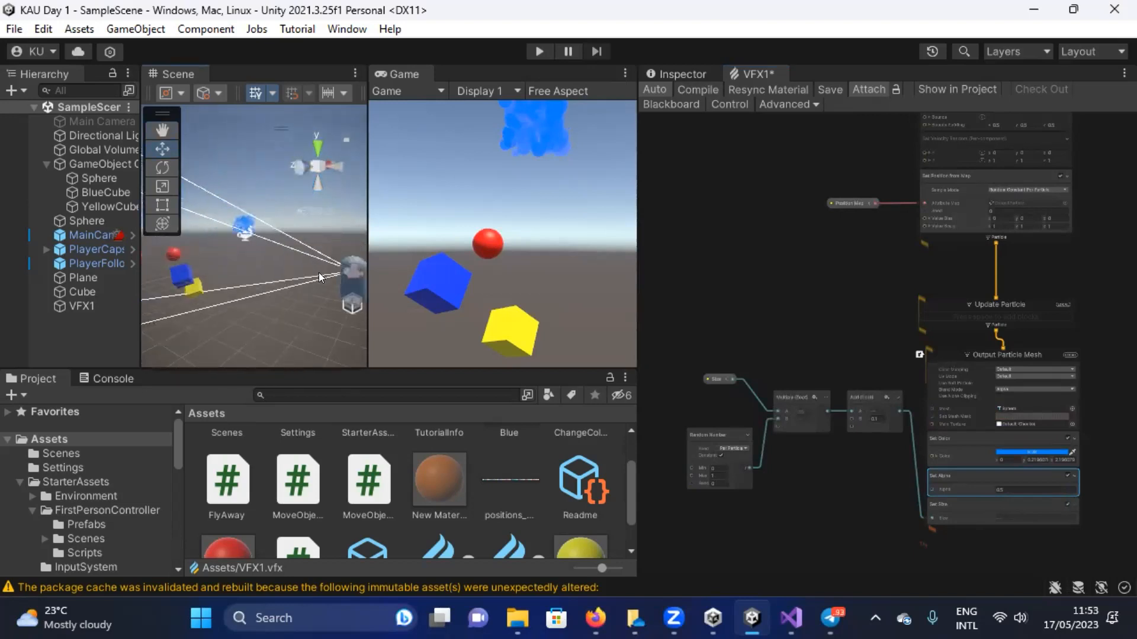
Select the VFX1 effect in the scene and lower it to a height of about Y 0.34.
alt+drag(233, 290, 207, 272)
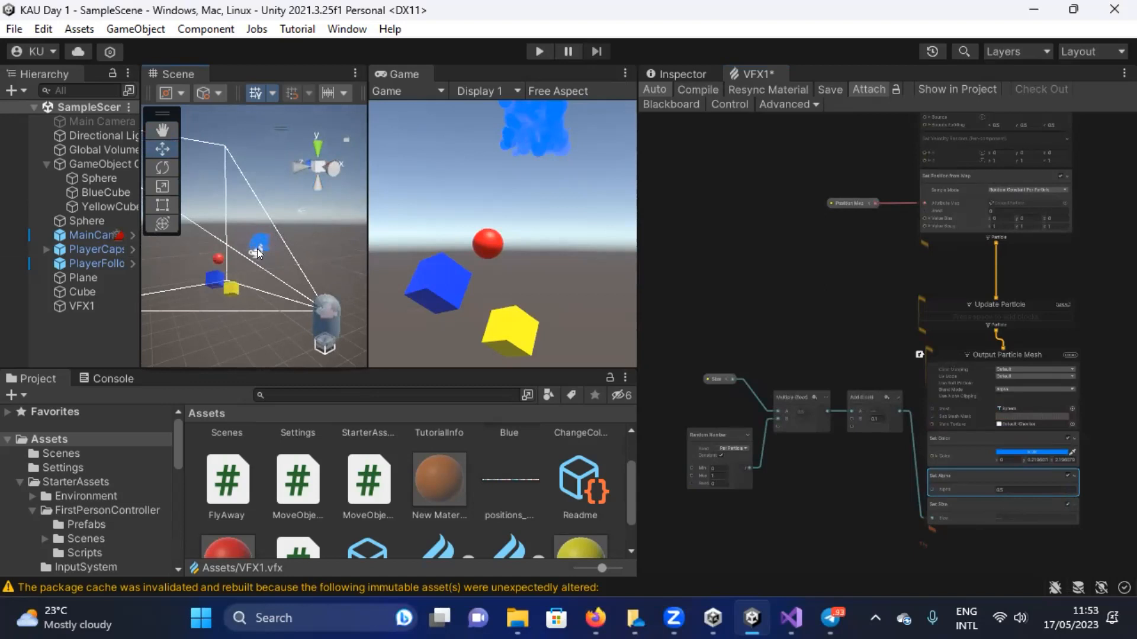
click(257, 248)
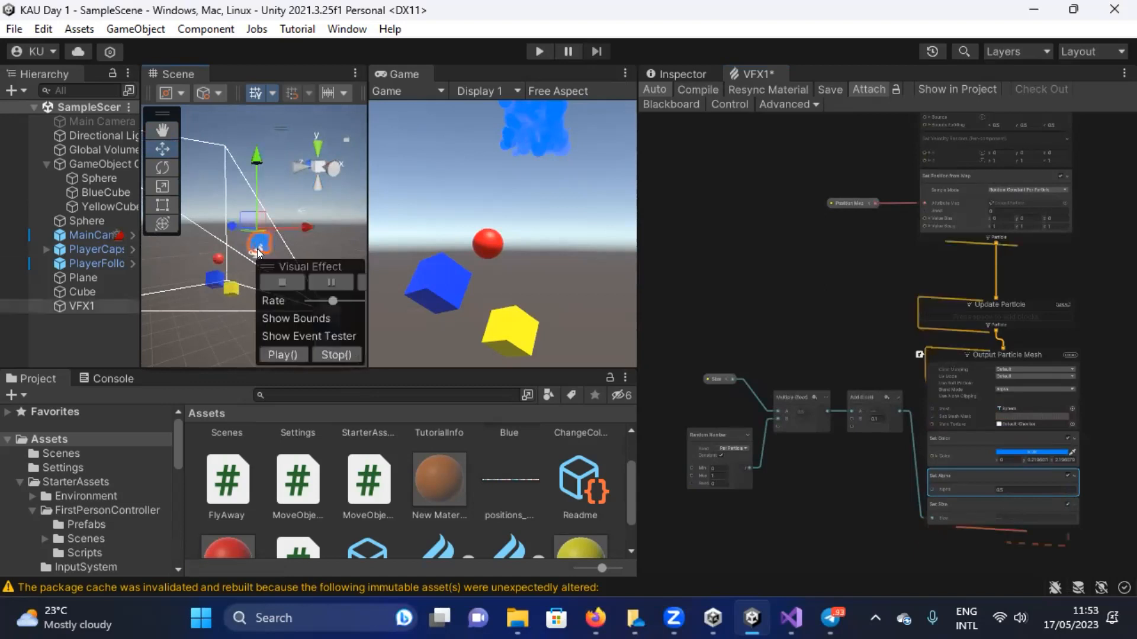
click(85, 303)
drag(259, 148, 250, 190)
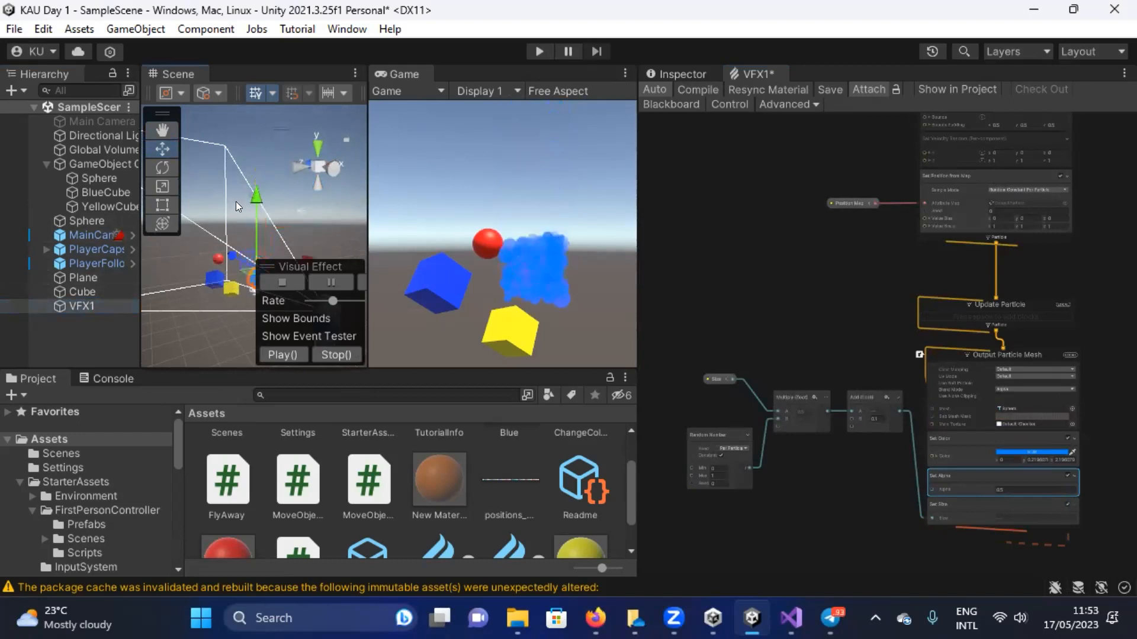
Move the VFX1 effect horizontally to about X -0.66, Z 4.46, beside the red sphere and the cubes.
right_click(275, 192)
click(231, 274)
middle_drag(236, 282, 280, 315)
right_drag(248, 261, 271, 284)
middle_drag(270, 284, 231, 266)
scroll(233, 259, up, 3)
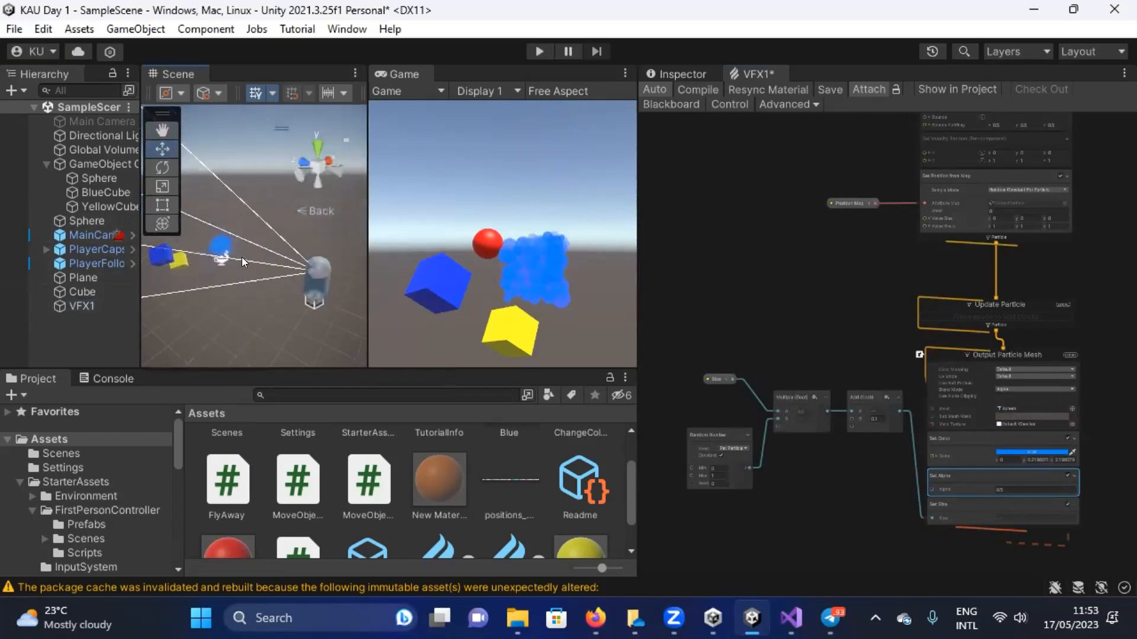
click(216, 249)
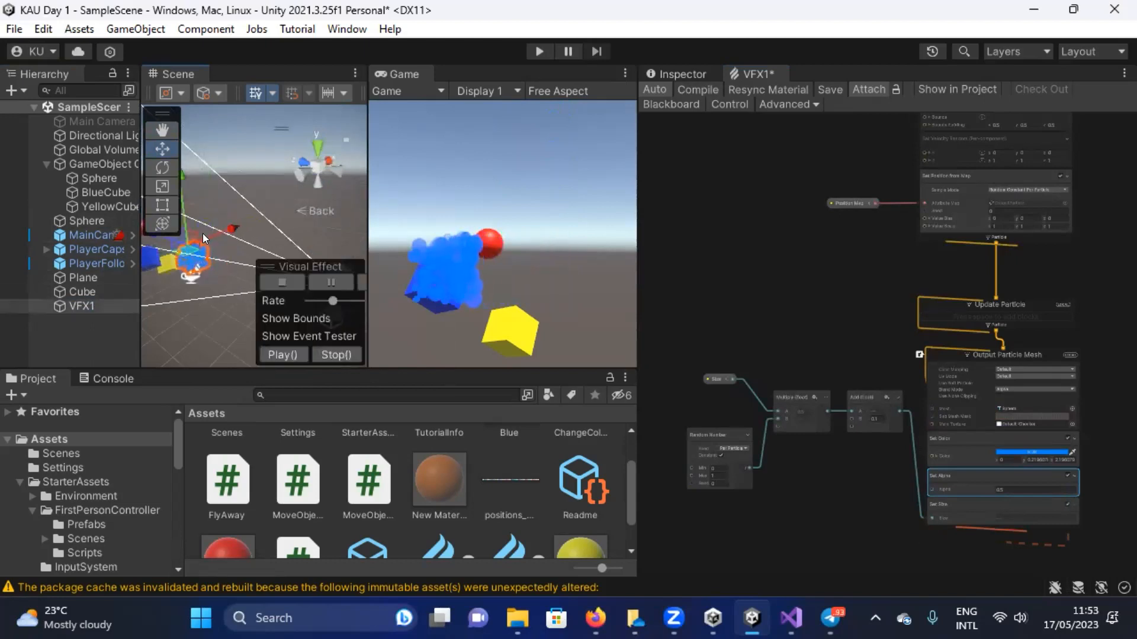
middle_drag(203, 234, 229, 242)
mouse_move(187, 235)
mouse_down()
mouse_move(214, 256)
mouse_move(202, 250)
mouse_up()
mouse_move(274, 238)
mouse_down()
mouse_move(259, 246)
mouse_move(284, 231)
mouse_up()
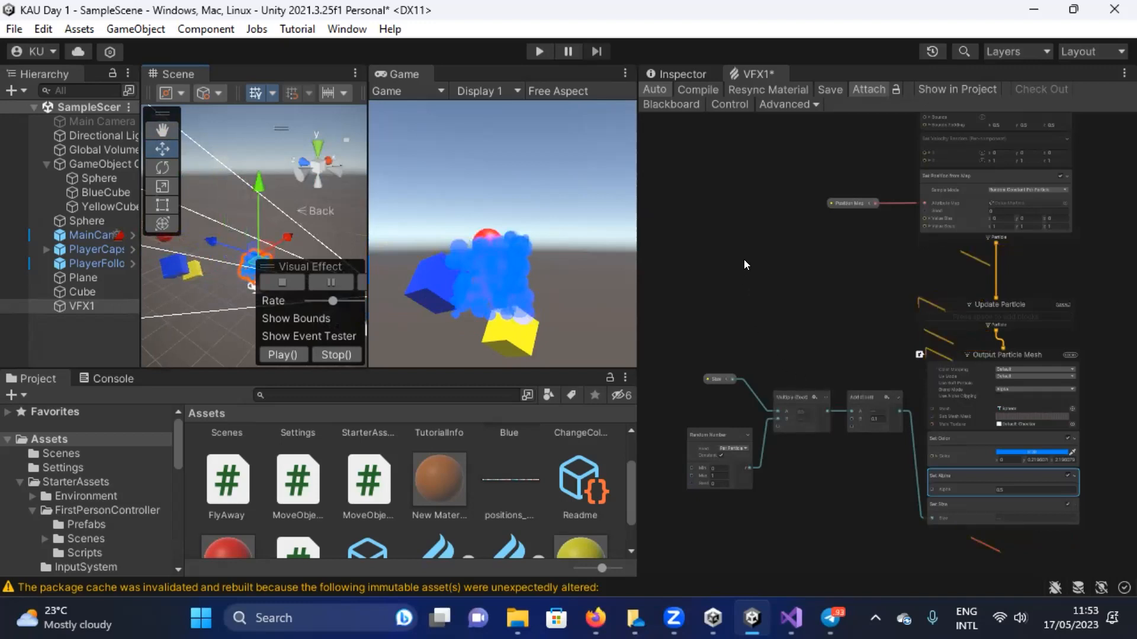
Try a transform scale of 10 on X, Y and Z for the VFX1 object.
click(89, 305)
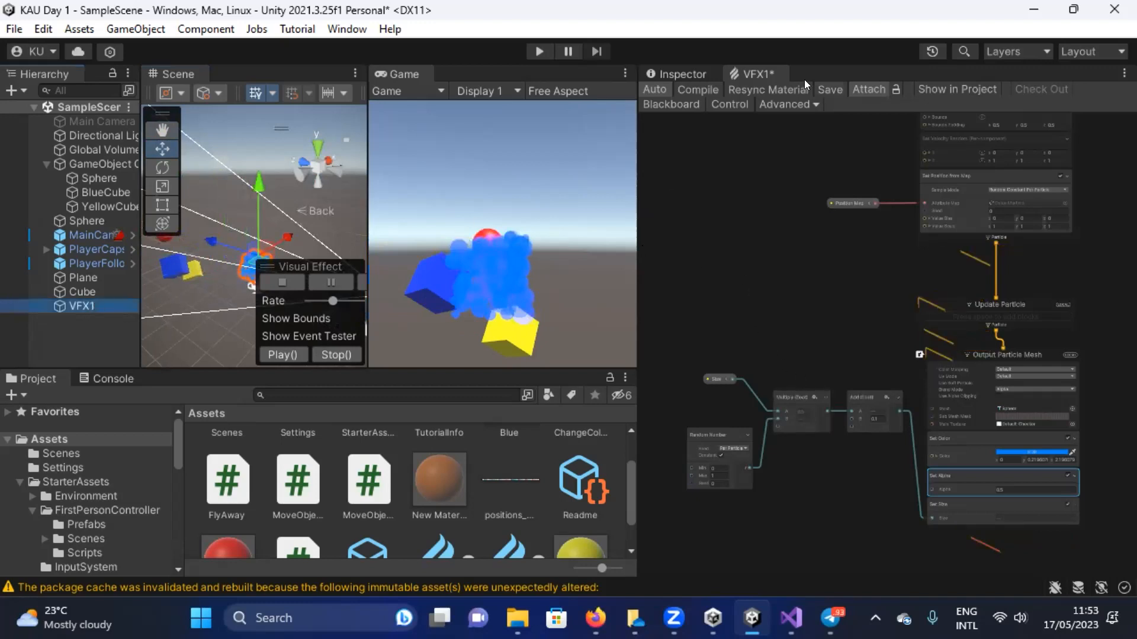
click(700, 72)
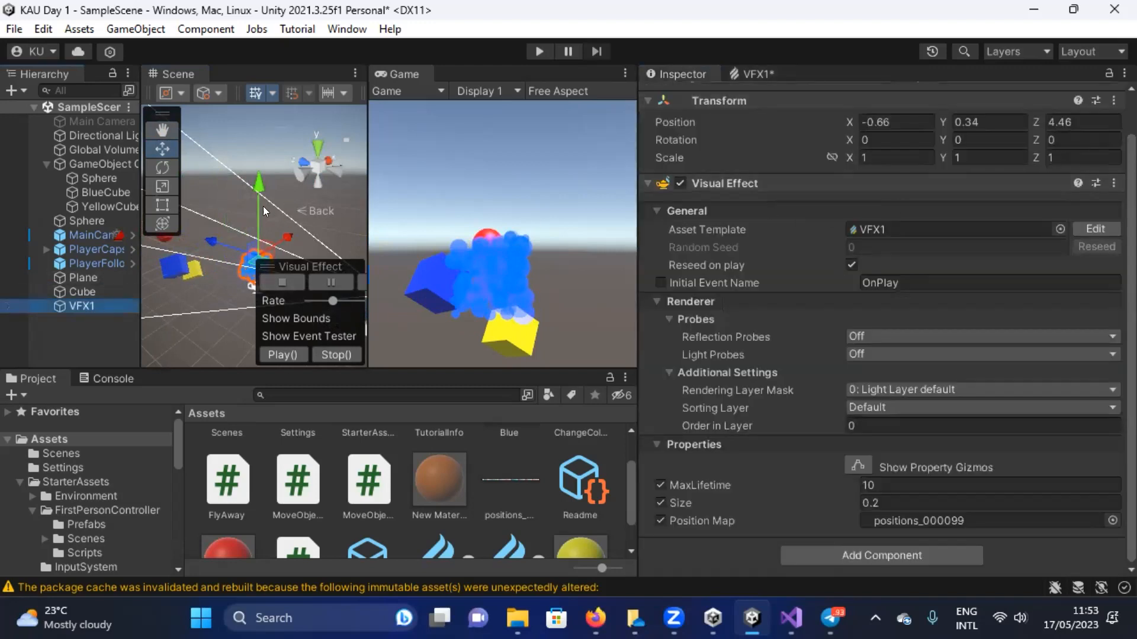
click(890, 156)
text(10)
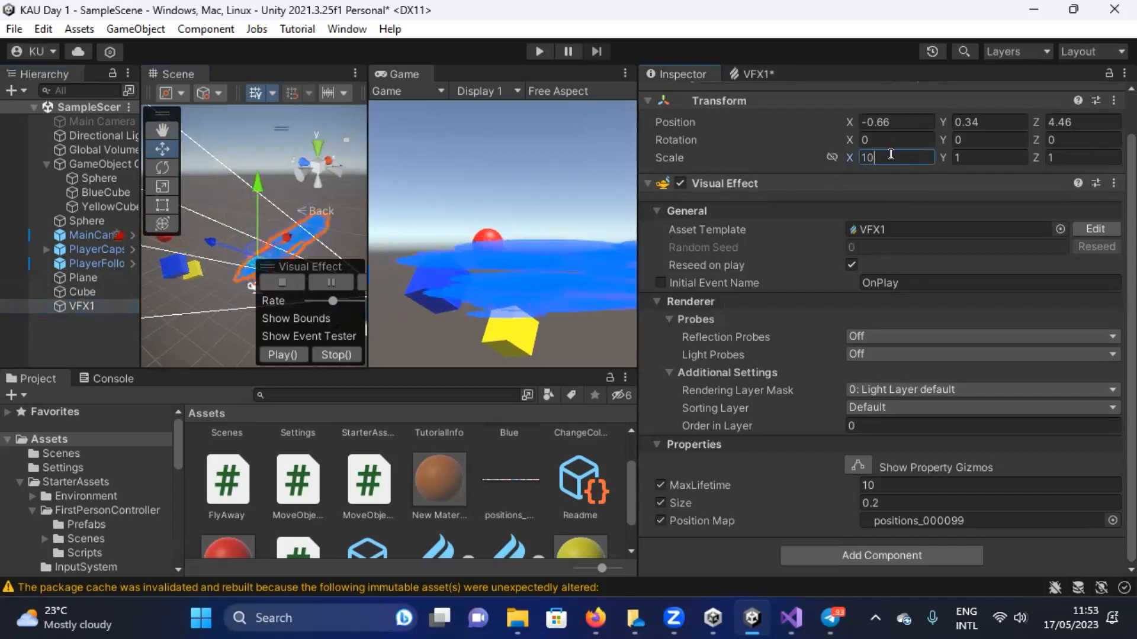
click(981, 157)
text(10)
key(Tab)
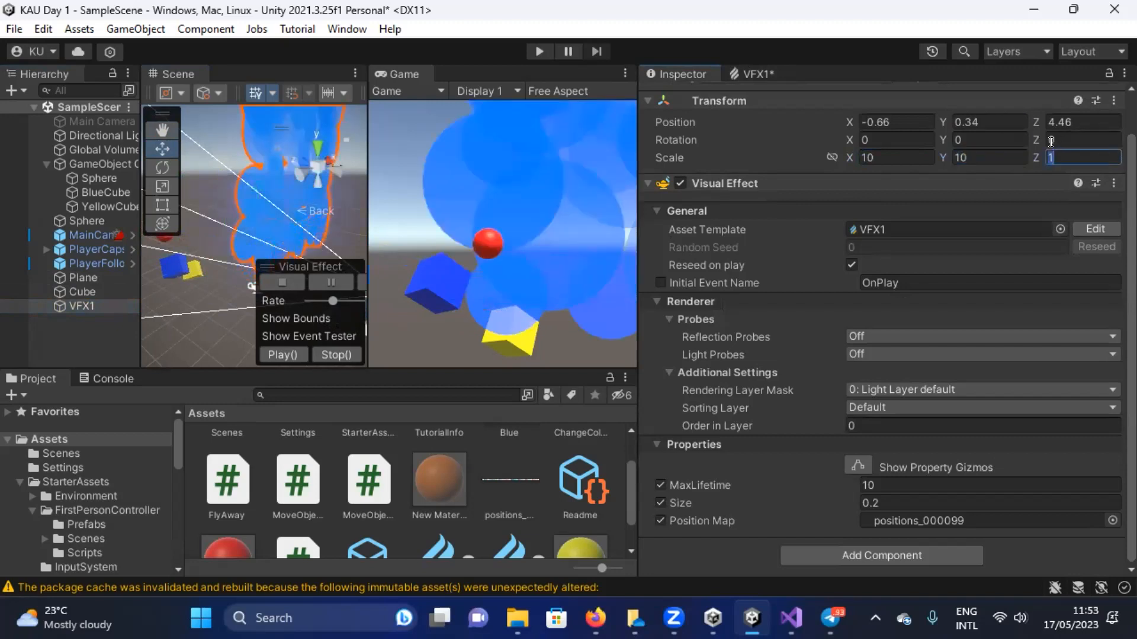
text(10)
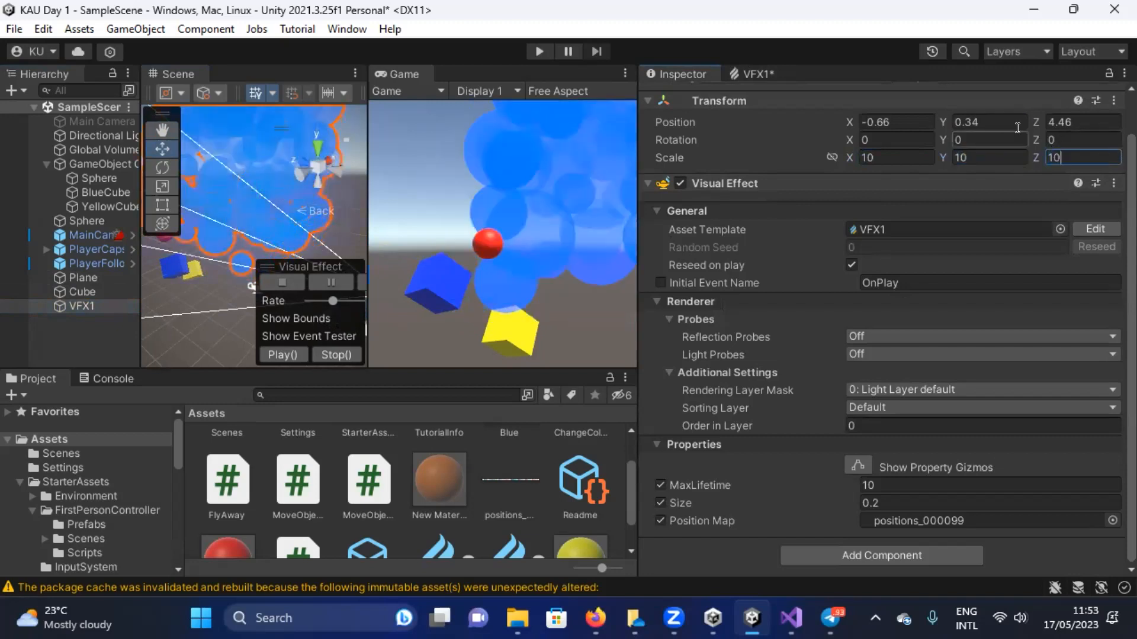
Restore the VFX1 object's transform scale to 1 on X, Y and Z.
text(1)
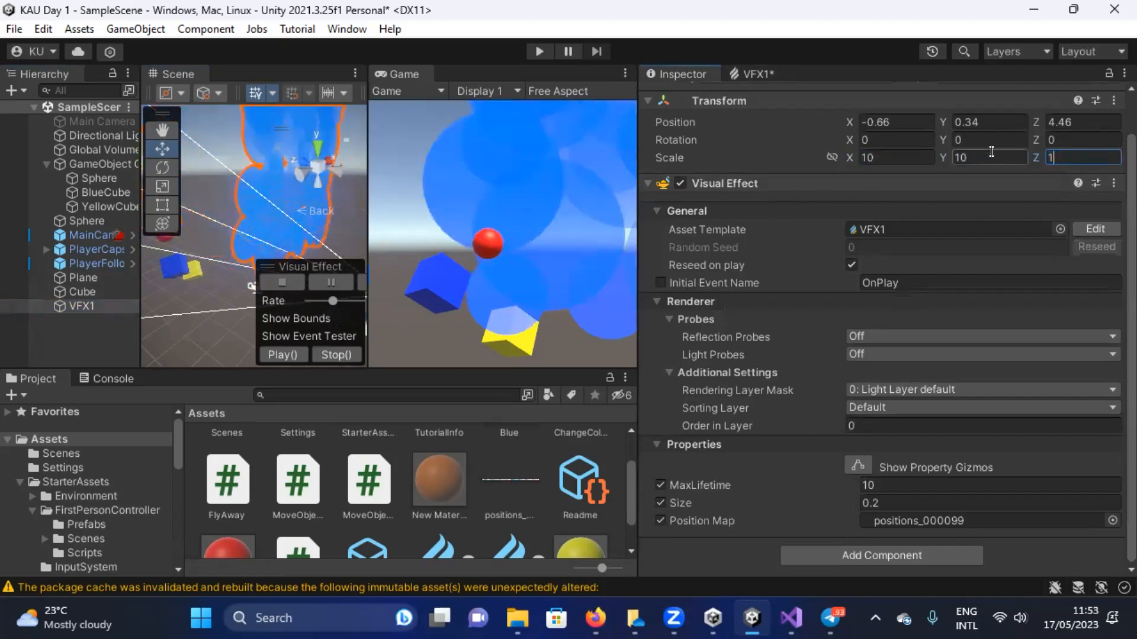
click(991, 152)
text(1)
click(900, 157)
text(1)
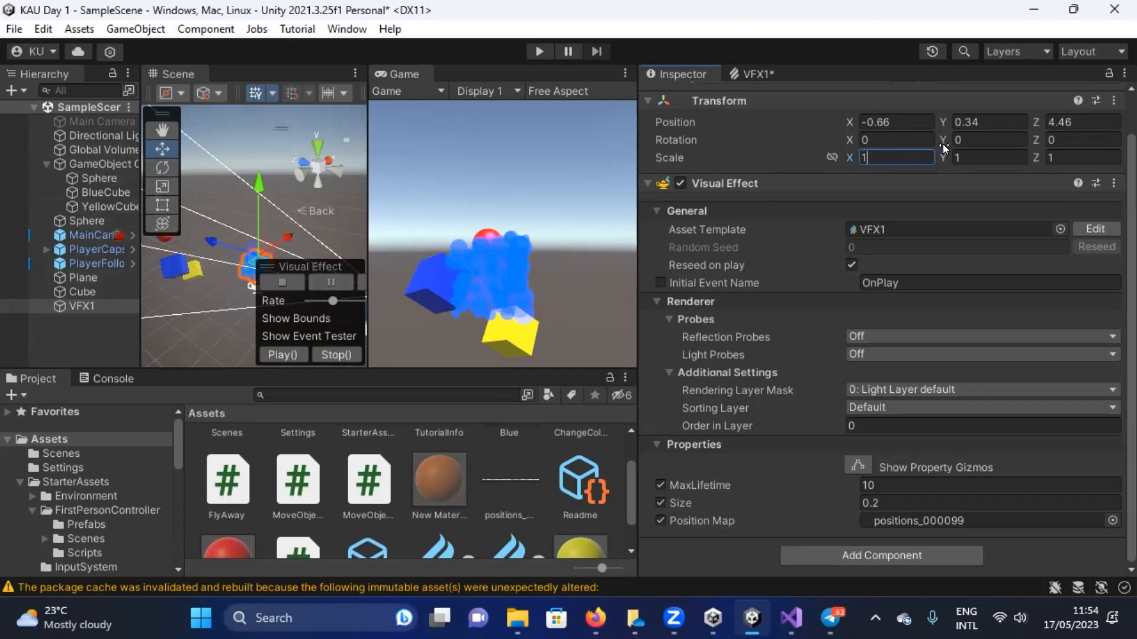
click(977, 155)
click(1053, 156)
click(906, 154)
In the VFX1 graph, set the Value Scale of the Set Position from Map block to 10 on X, Y and Z.
click(755, 73)
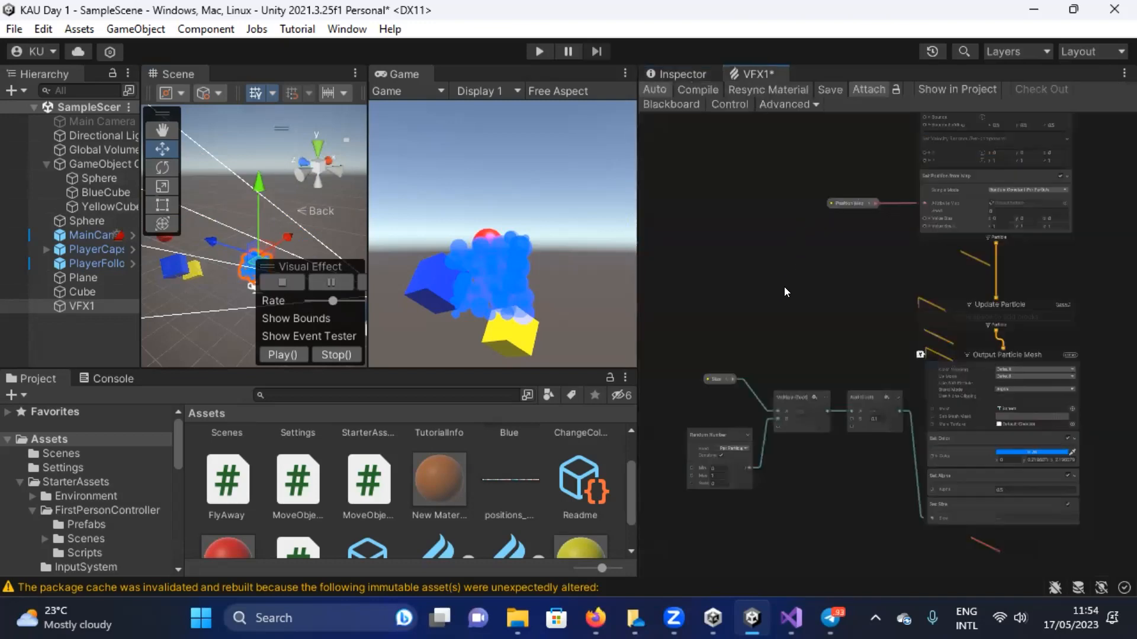
middle_drag(803, 270, 760, 374)
middle_drag(815, 343, 749, 400)
scroll(811, 343, up, 3)
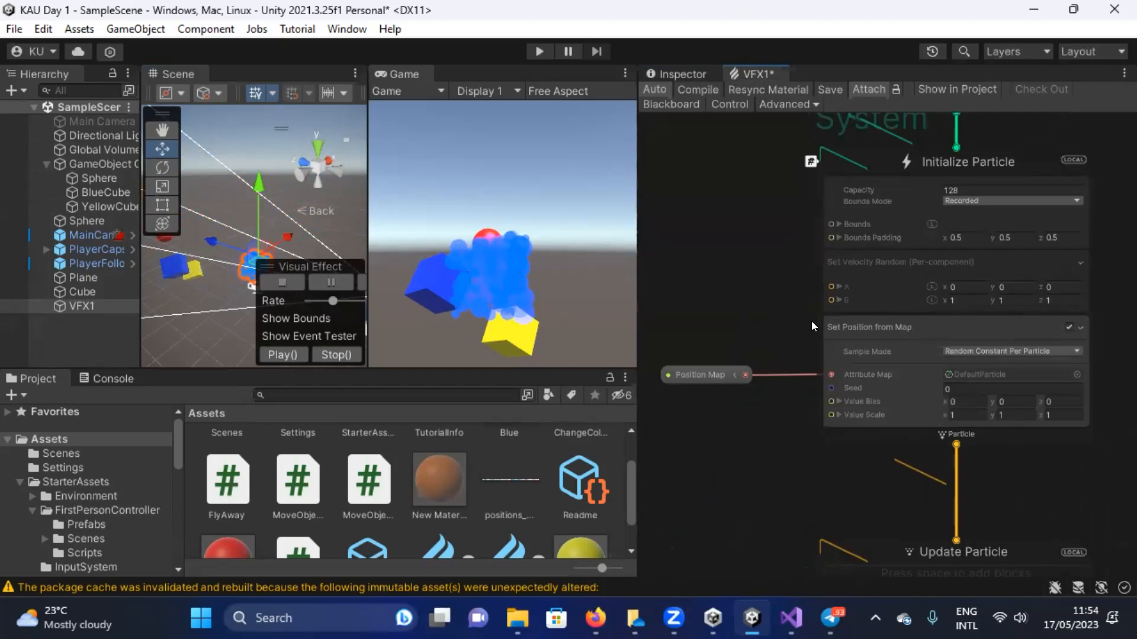
click(950, 415)
text(10)
click(1003, 413)
text(10)
click(1061, 413)
text(10)
click(701, 440)
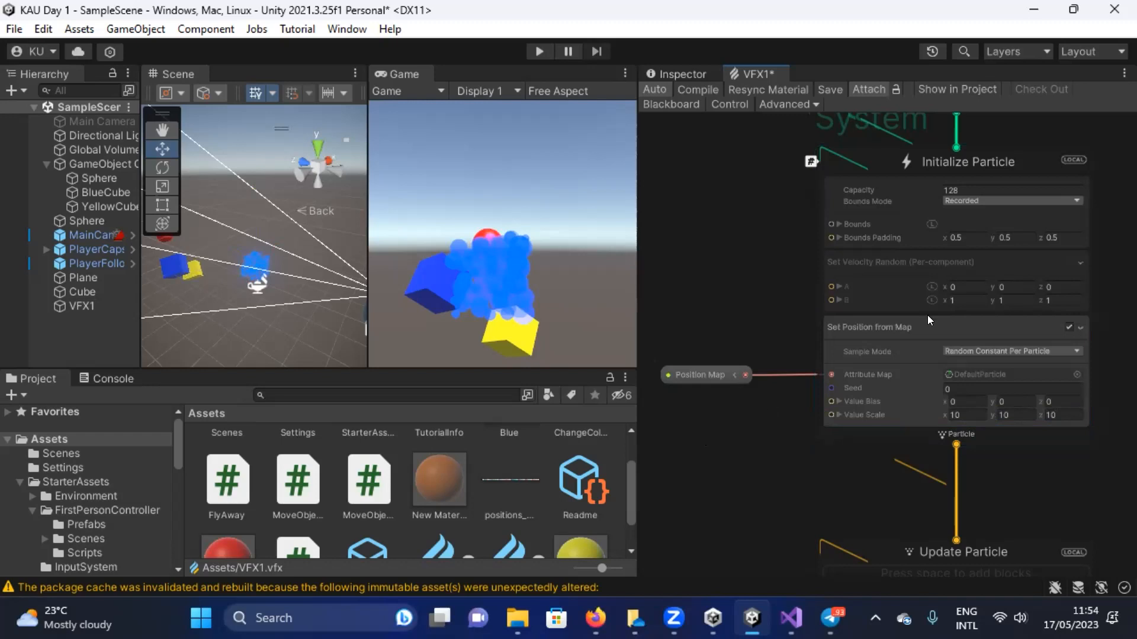
Check the separate Value Scale components and save the VFX1 graph.
click(838, 415)
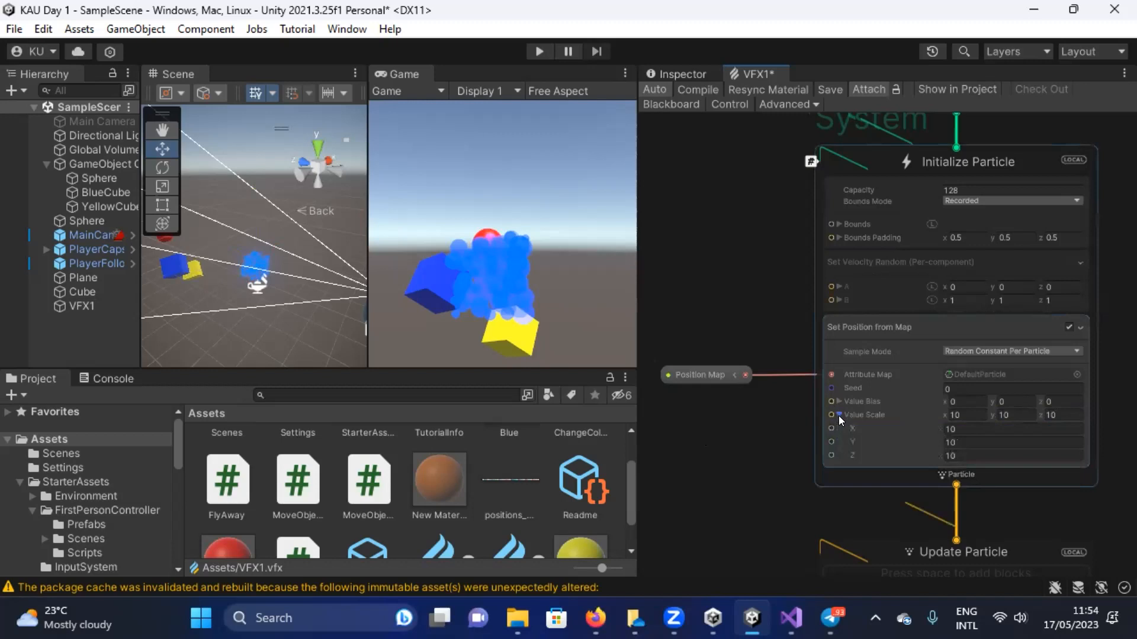
click(839, 415)
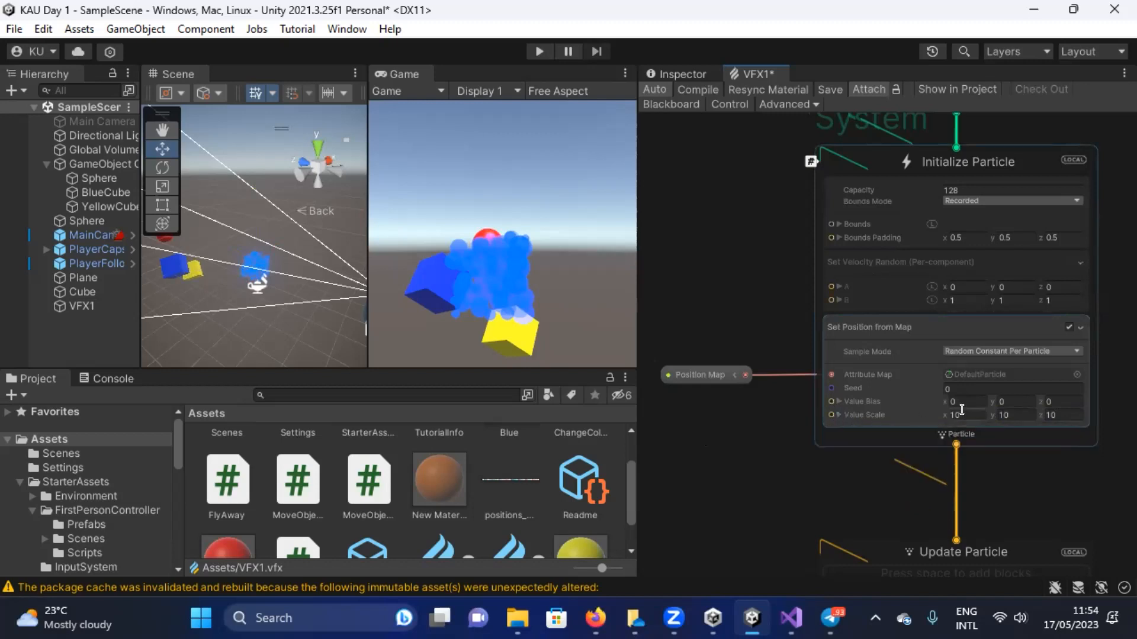
click(478, 294)
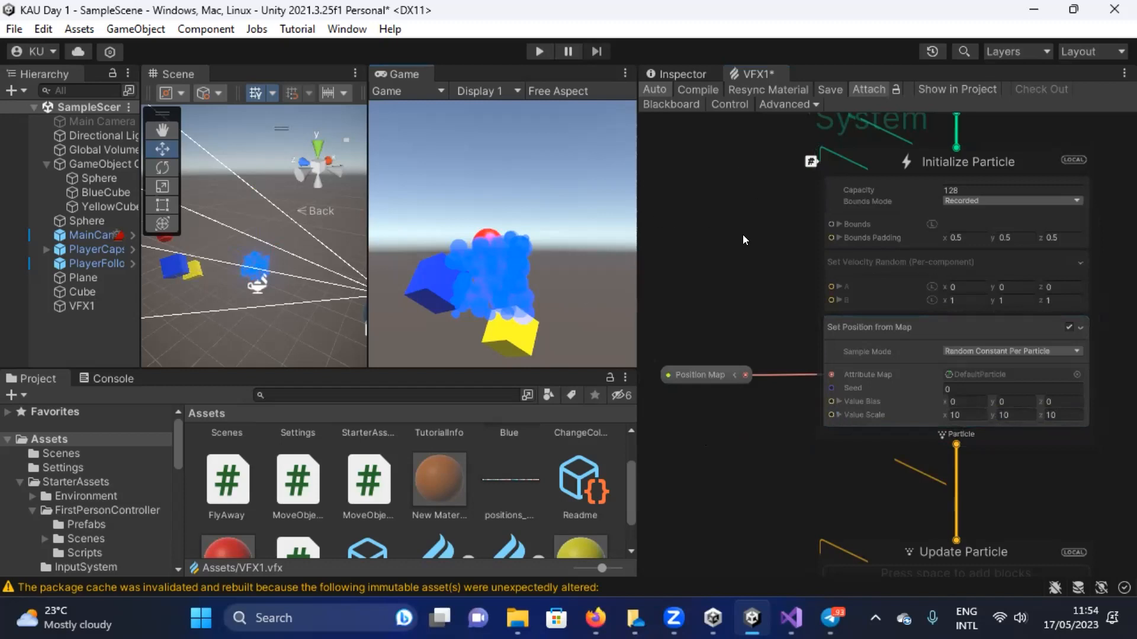
key(ctrl+s)
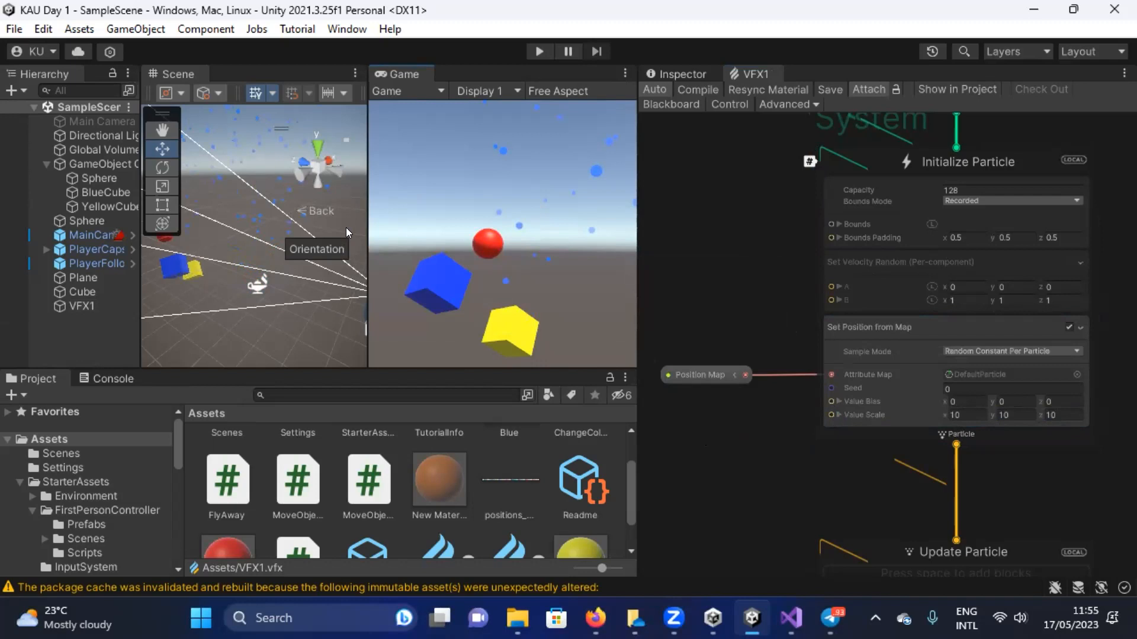
Set the Set Position from Map block's Value Scale to 5 on X, Y and Z, and save the graph.
click(962, 414)
text(5)
click(1012, 415)
text(5)
click(1059, 414)
text(5)
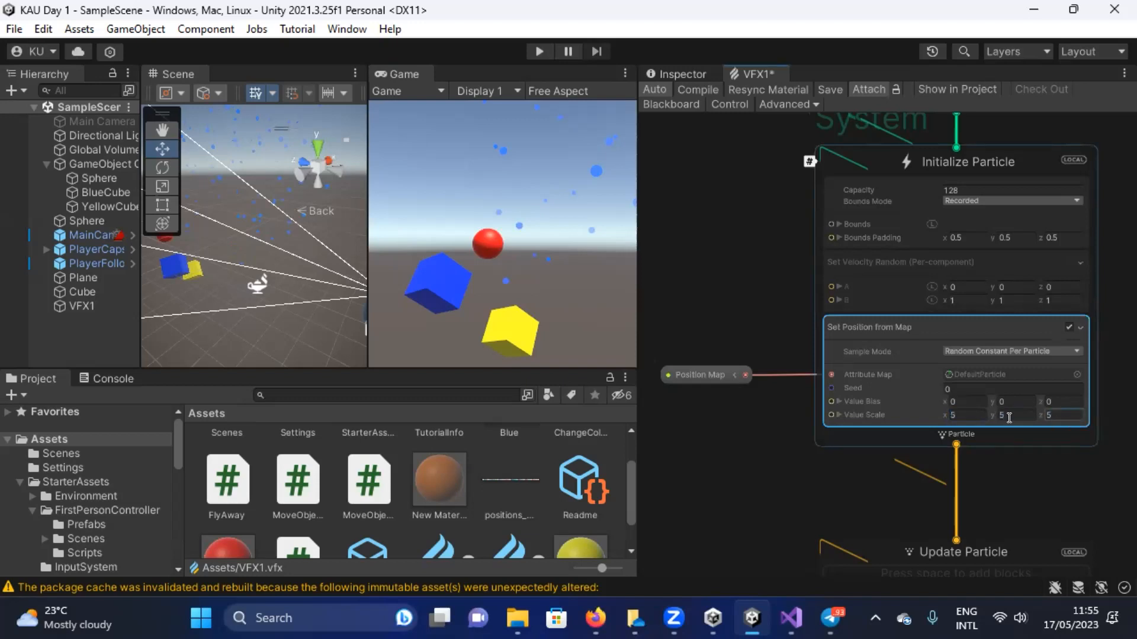
key(ctrl+s)
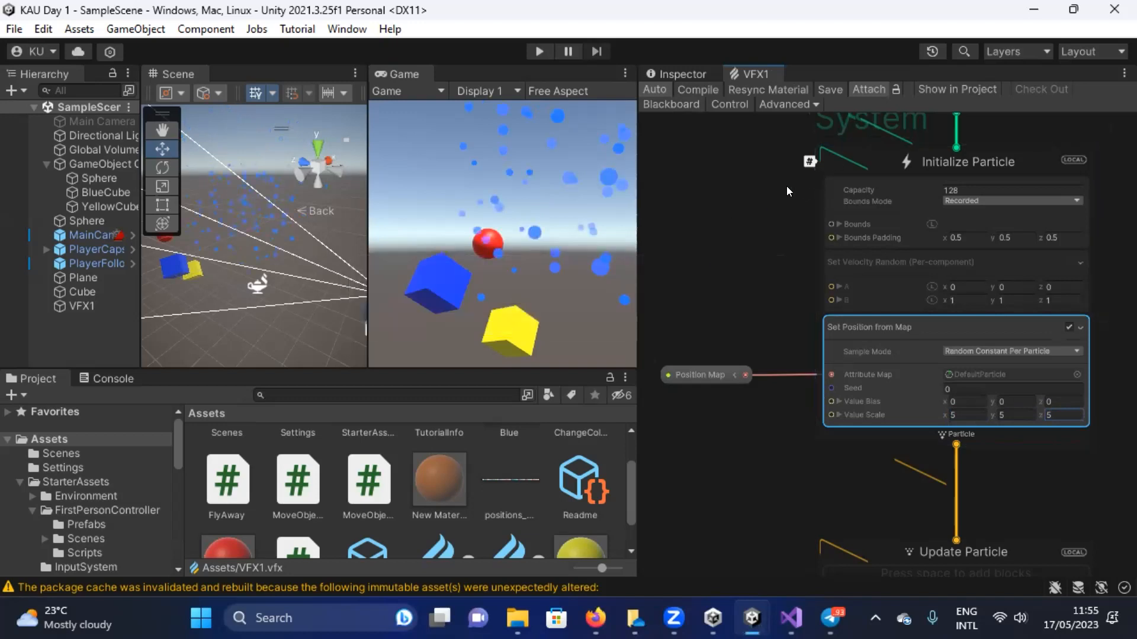
Run the scene in play mode and look around at the particles in the Game view.
click(541, 50)
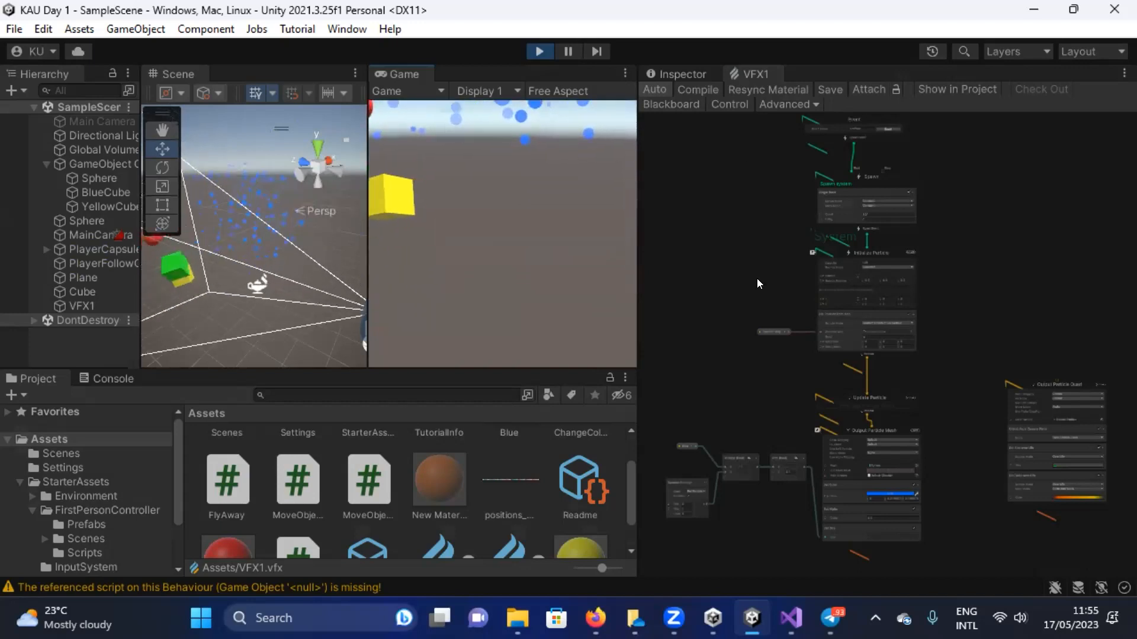
scroll(779, 367, up, 8)
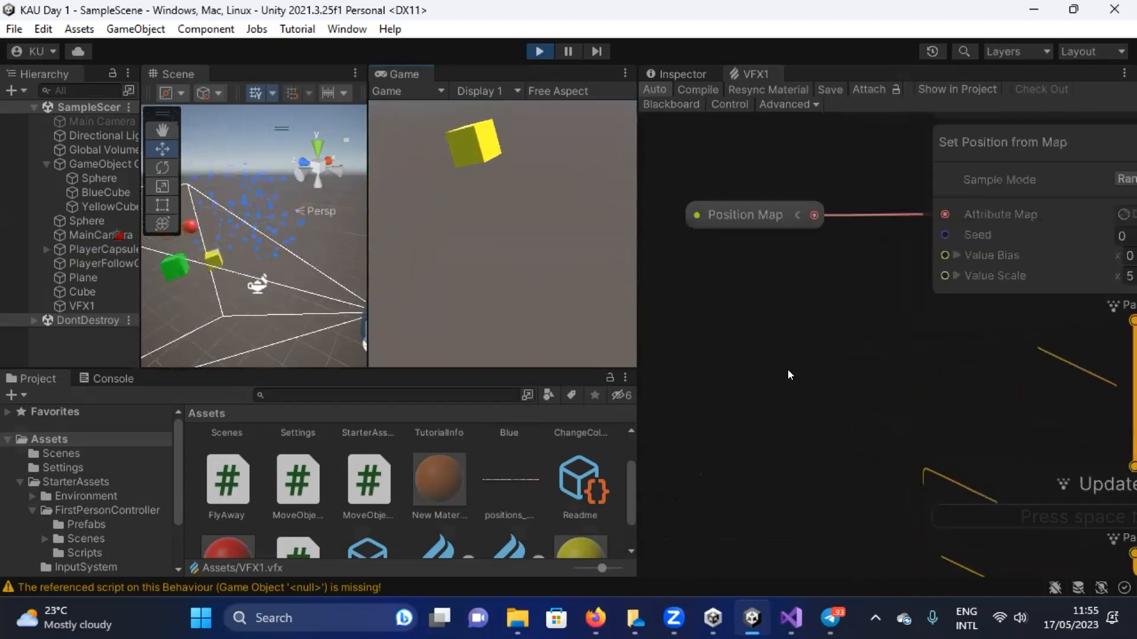
middle_drag(818, 207, 701, 164)
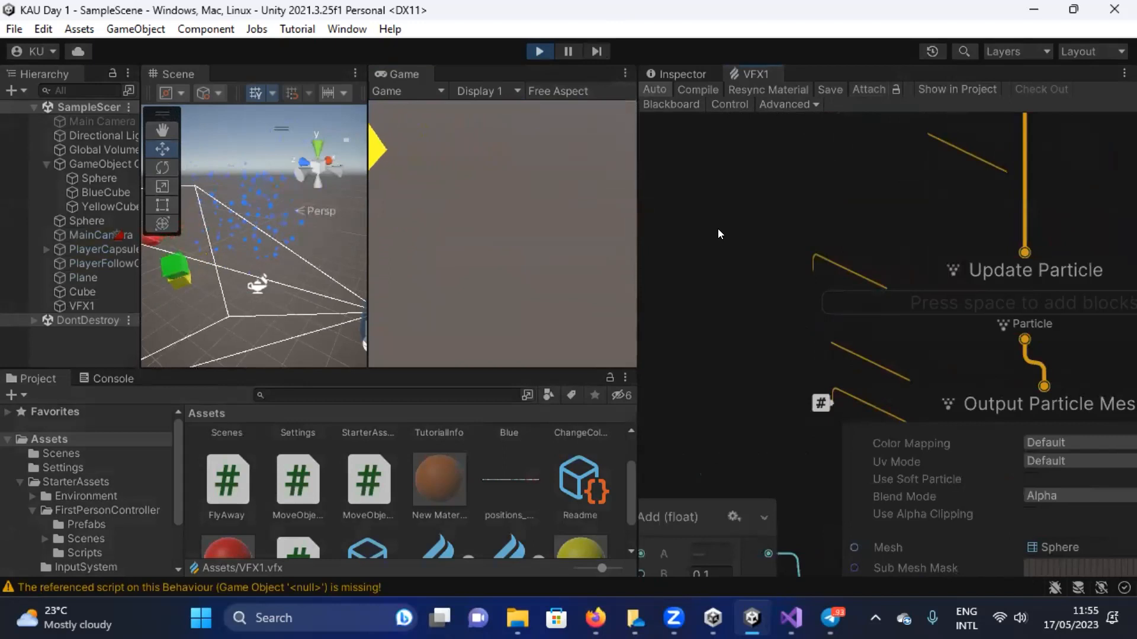
scroll(761, 202, down, 1)
click(534, 201)
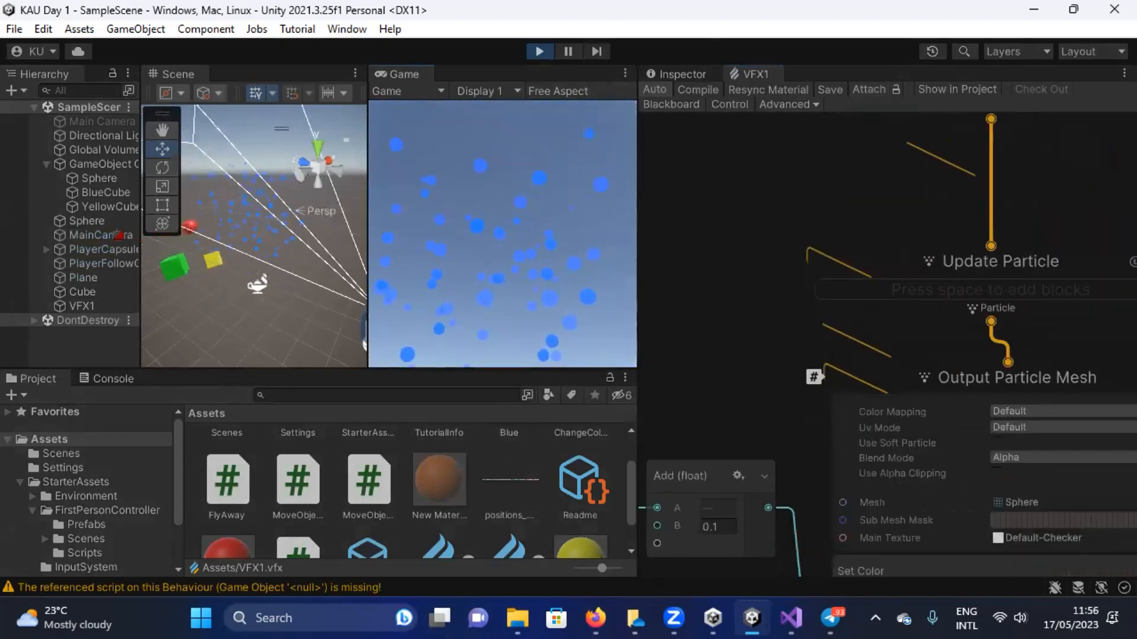
key(Escape)
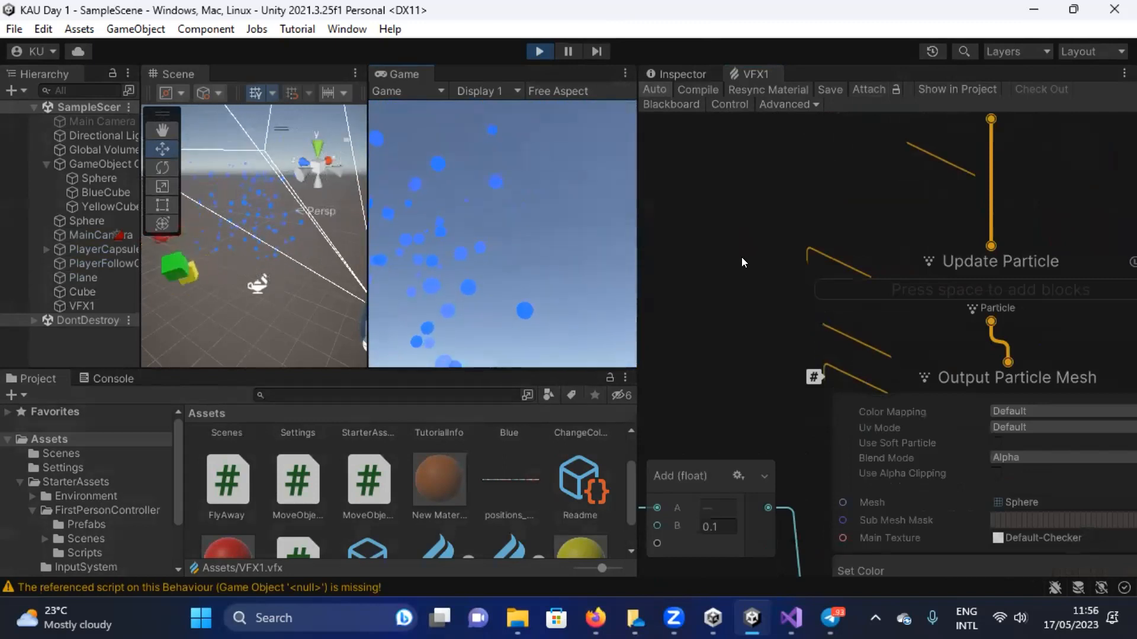
Raise the green value of the Set Color block's HDR colour to 239, and stop play mode.
scroll(747, 267, down, 4)
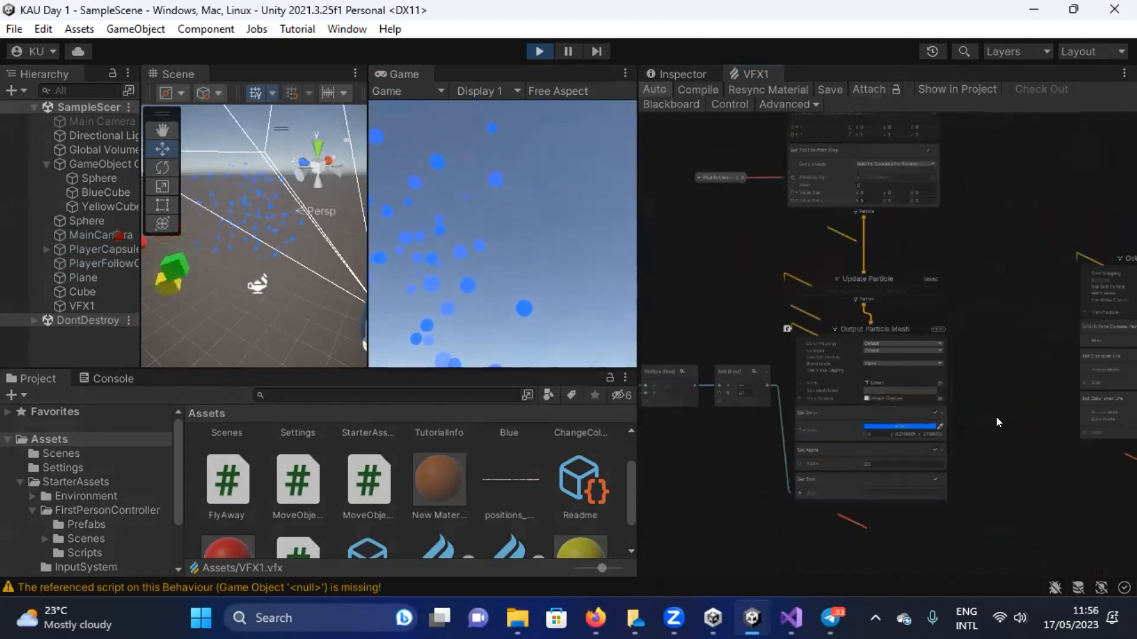
scroll(996, 417, up, 3)
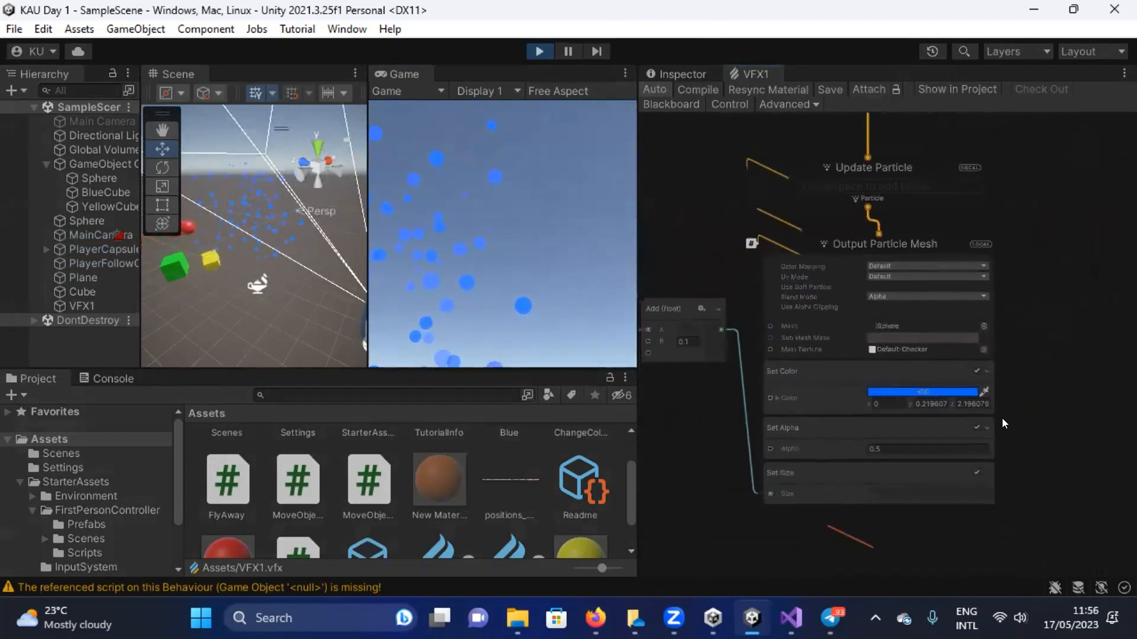
scroll(1001, 423, up, 2)
click(897, 385)
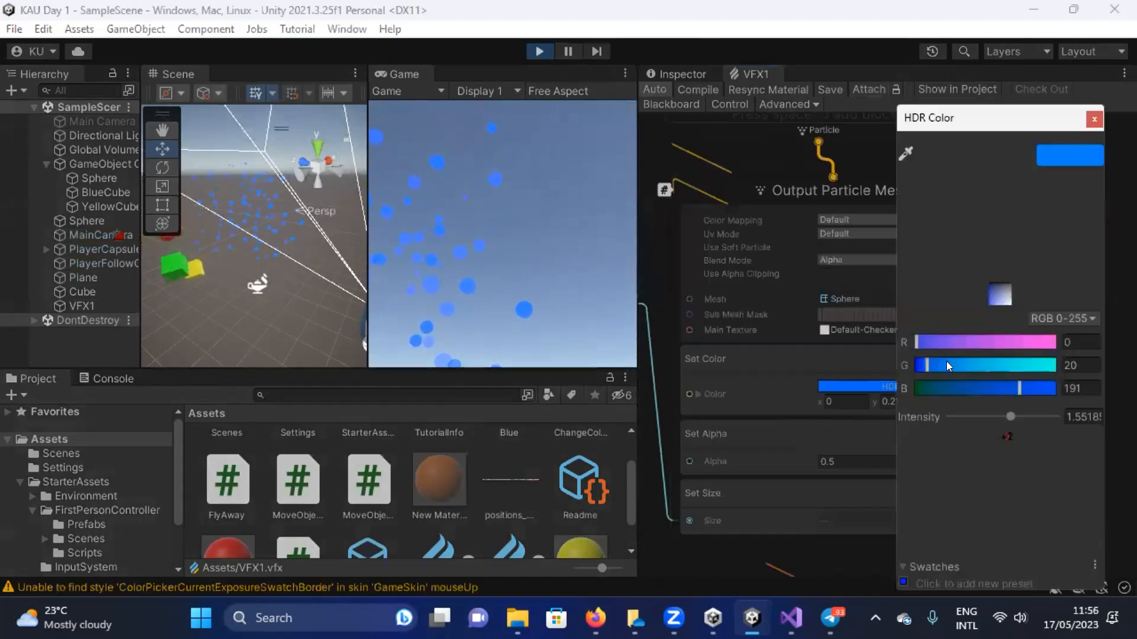
drag(971, 360, 1043, 372)
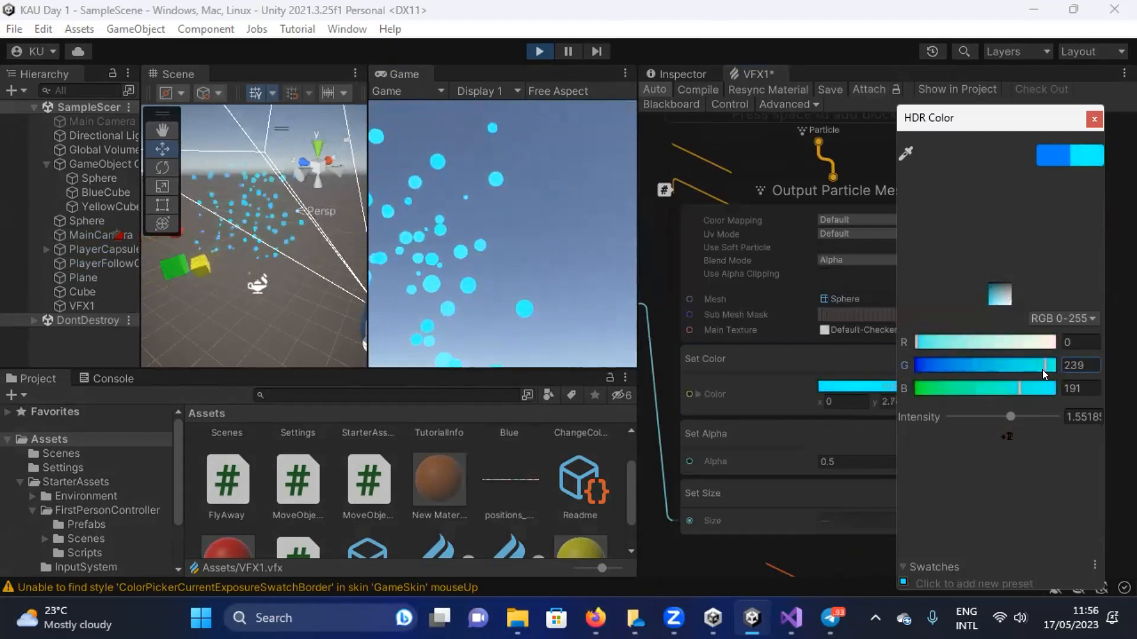
click(534, 47)
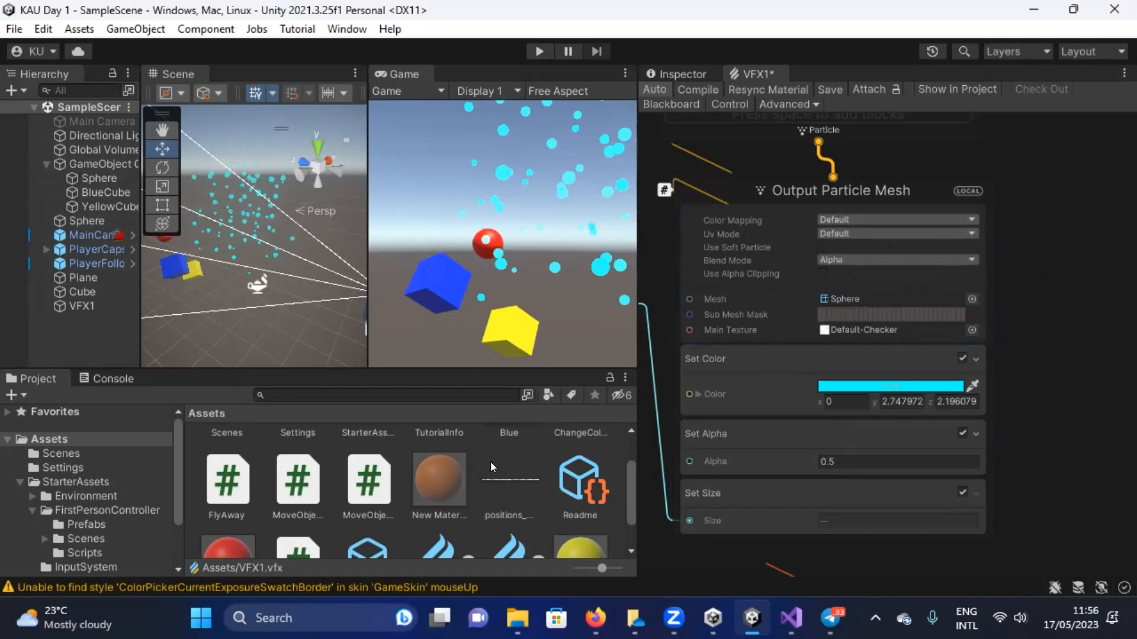
Set the green value of the Set Color block's HDR colour to 31.
scroll(515, 468, down, 2)
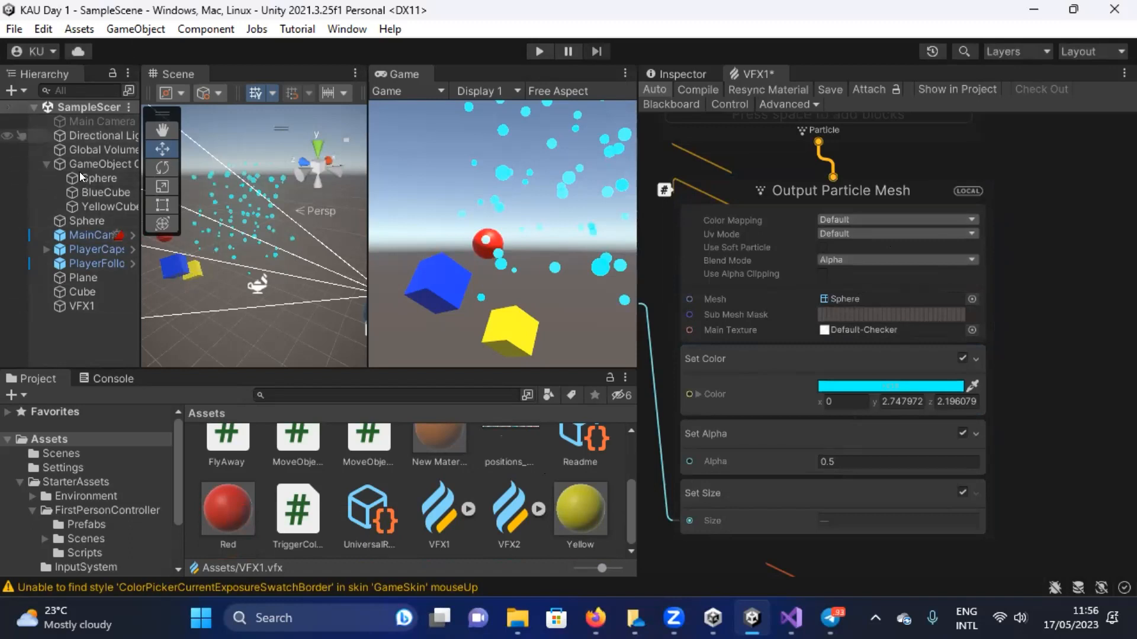
click(916, 386)
drag(967, 361, 955, 364)
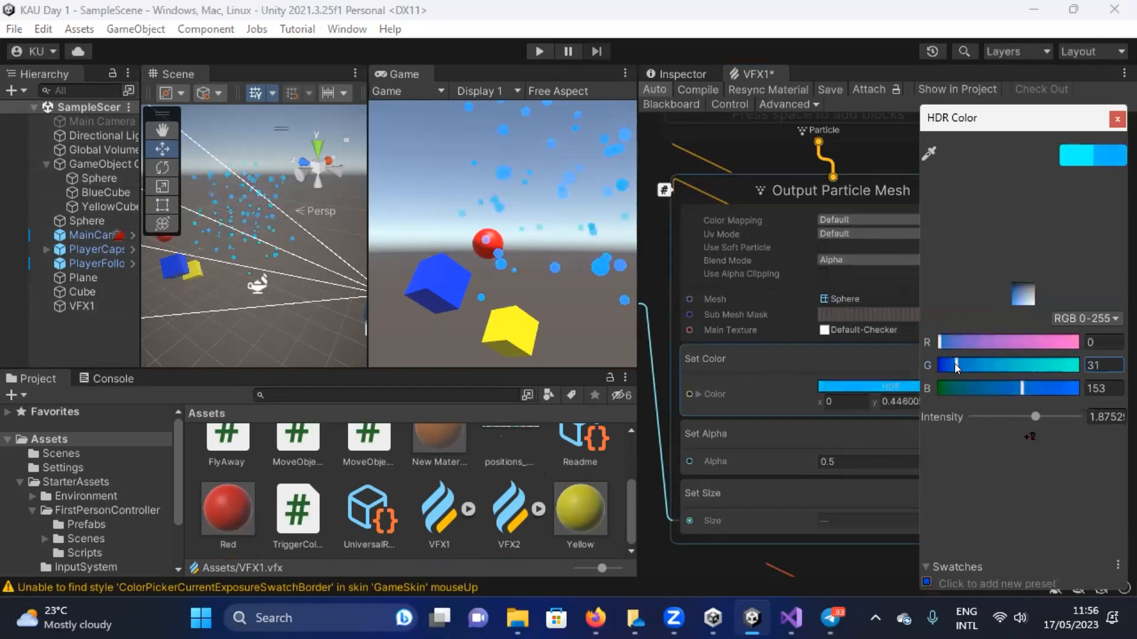
click(1116, 119)
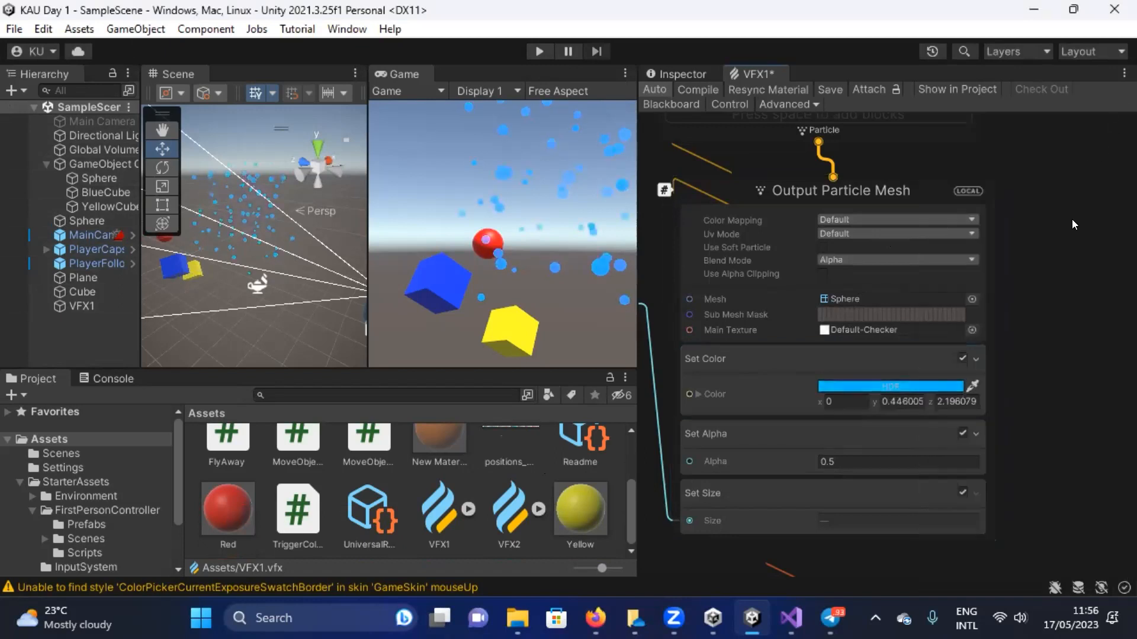
Move the Update Particle context up so it sits midway between Initialize Particle and Output Particle Mesh.
scroll(1057, 283, down, 3)
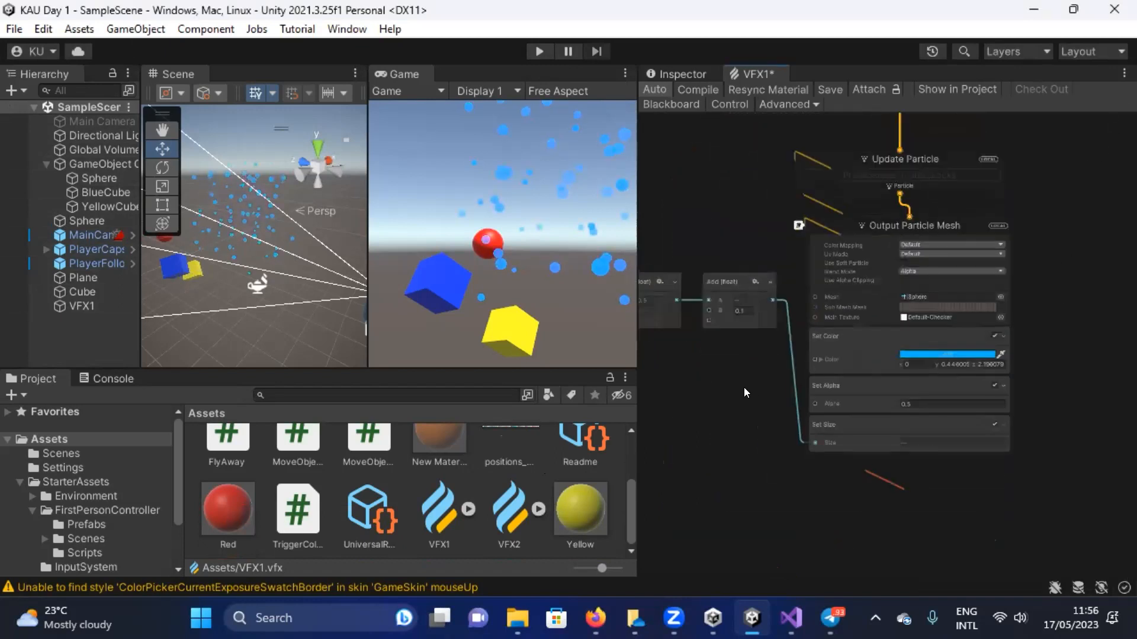
middle_drag(743, 387, 845, 442)
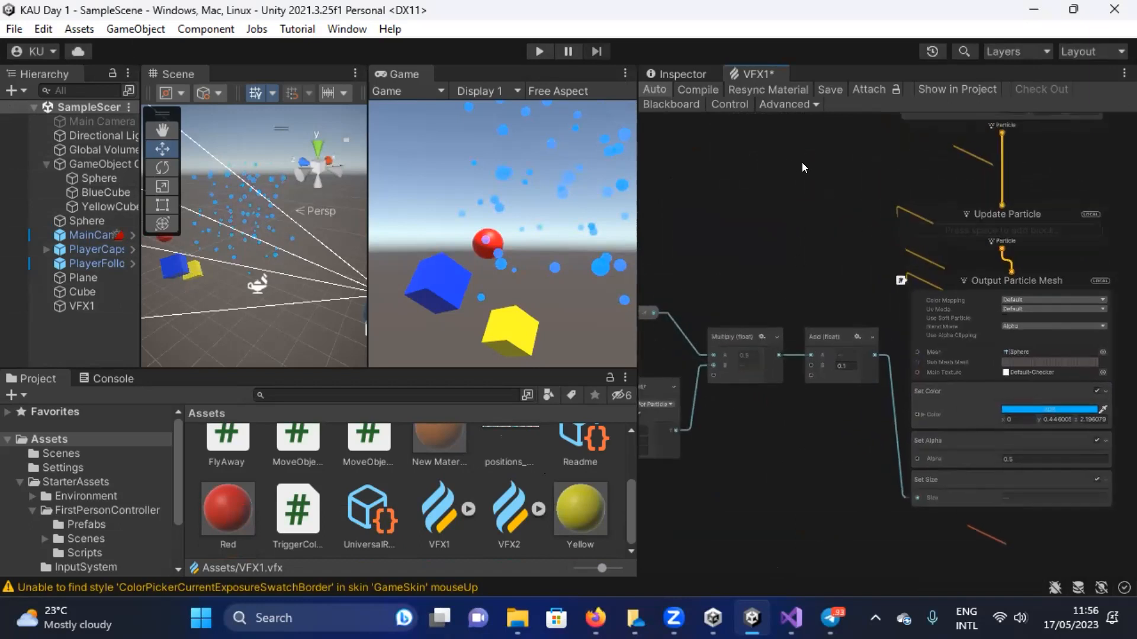
scroll(804, 163, down, 2)
middle_drag(829, 172, 853, 264)
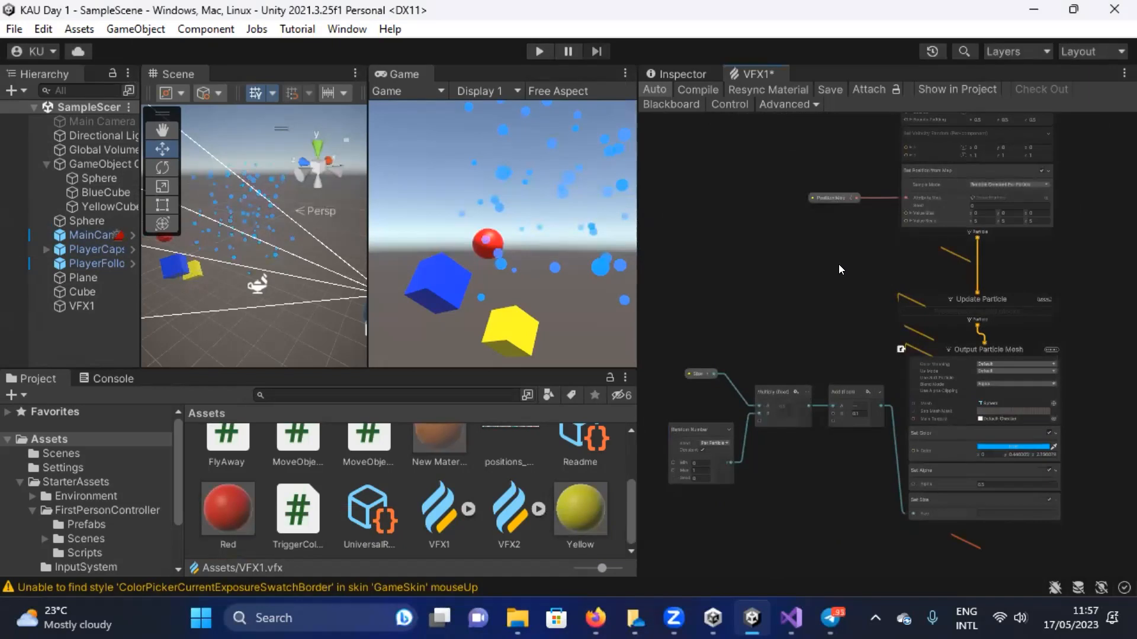
right_click(838, 265)
click(784, 250)
middle_drag(837, 256, 799, 333)
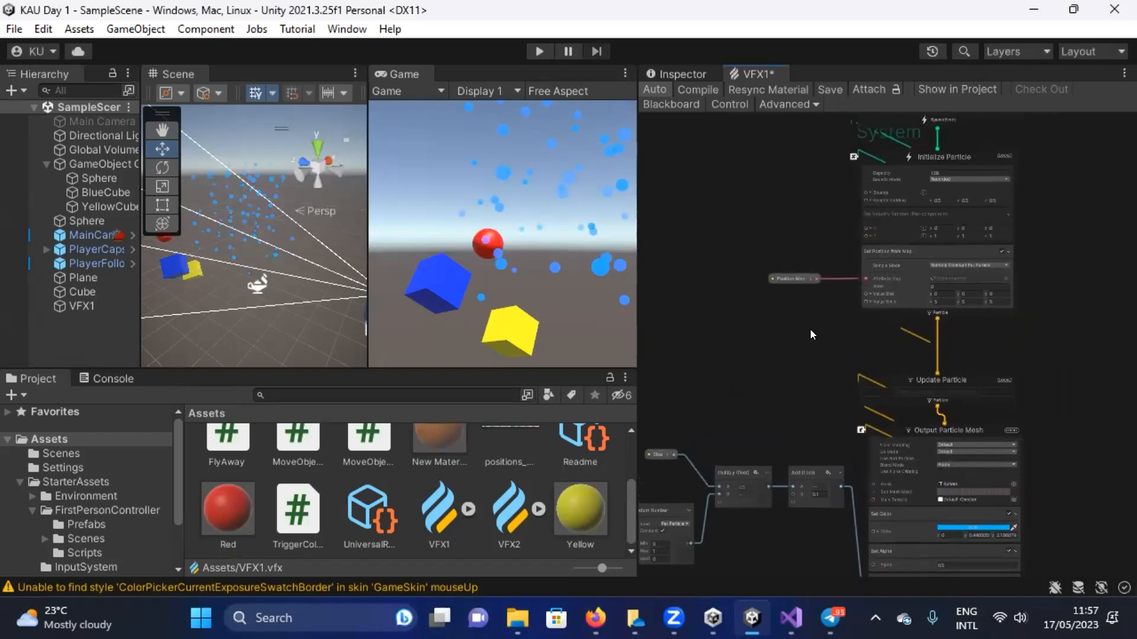
drag(915, 374, 918, 360)
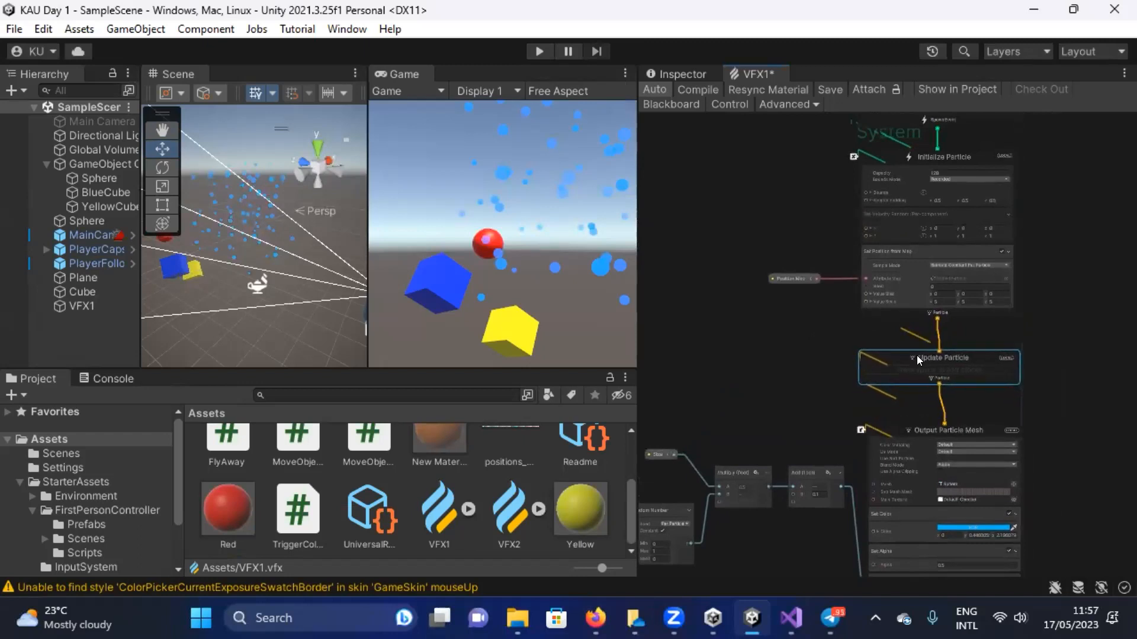
middle_drag(786, 374, 817, 304)
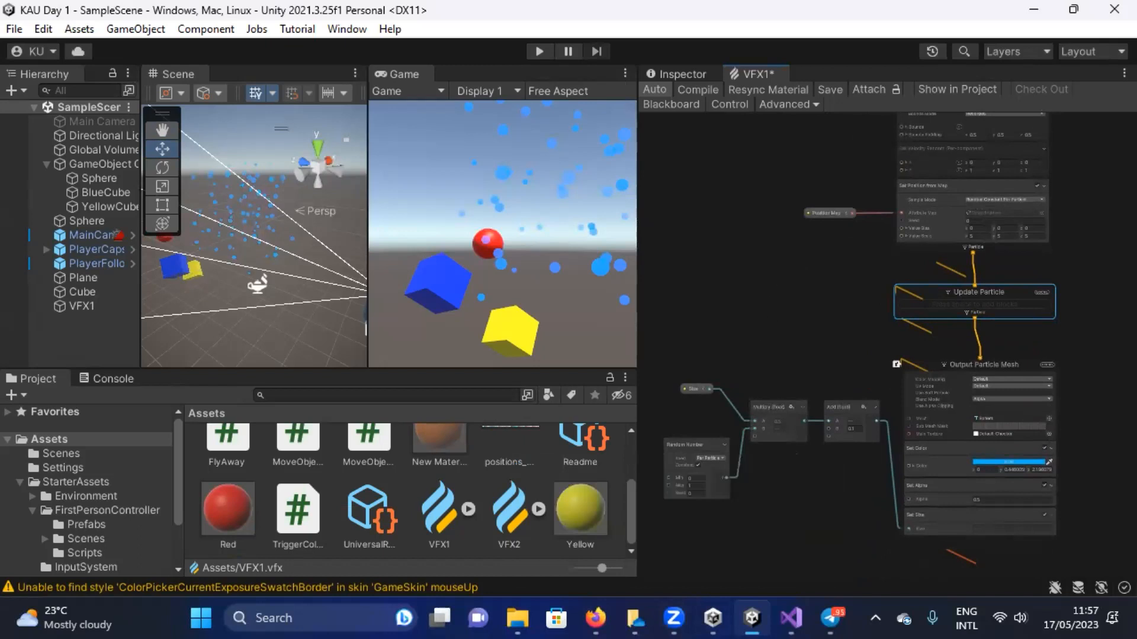
Deselect the Update Particle context and save the VFX1 graph.
click(673, 618)
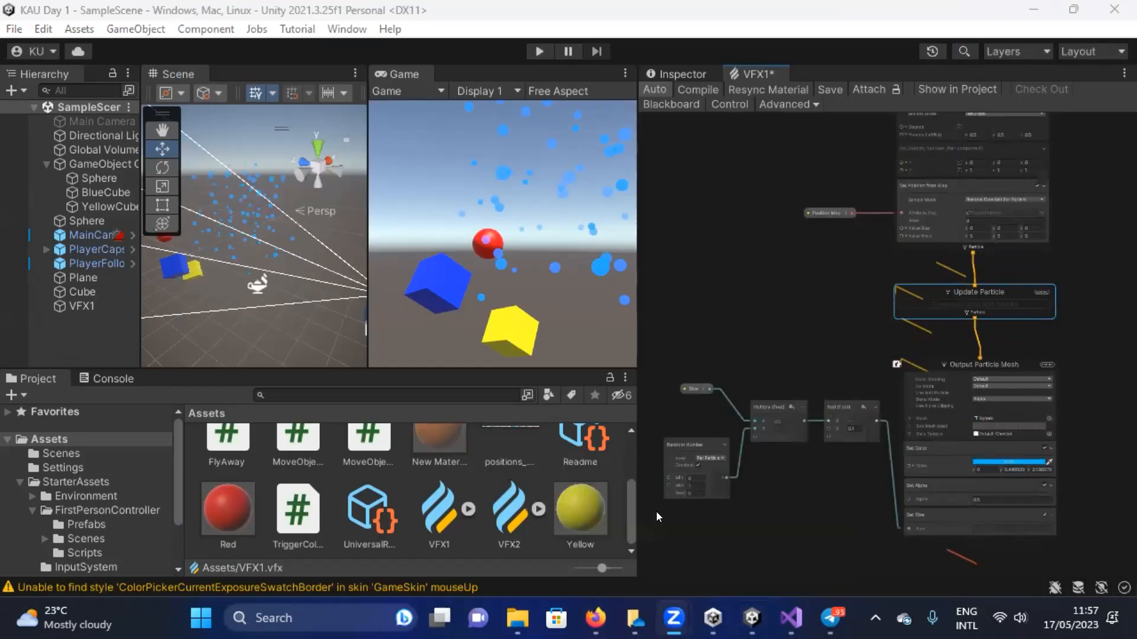
mouse_move(783, 596)
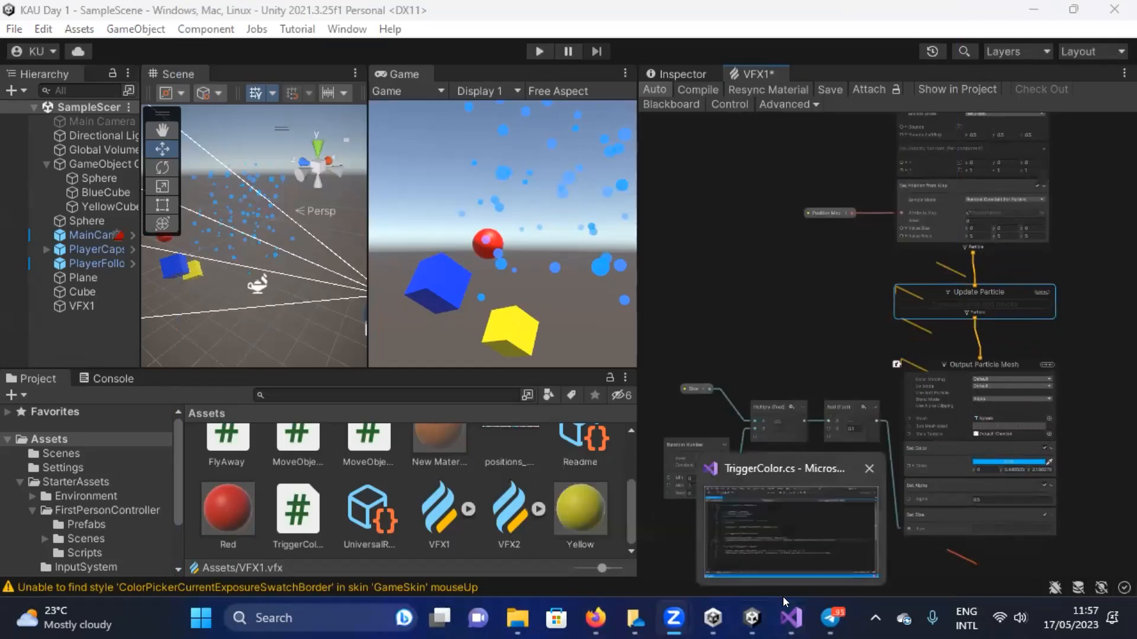
click(135, 8)
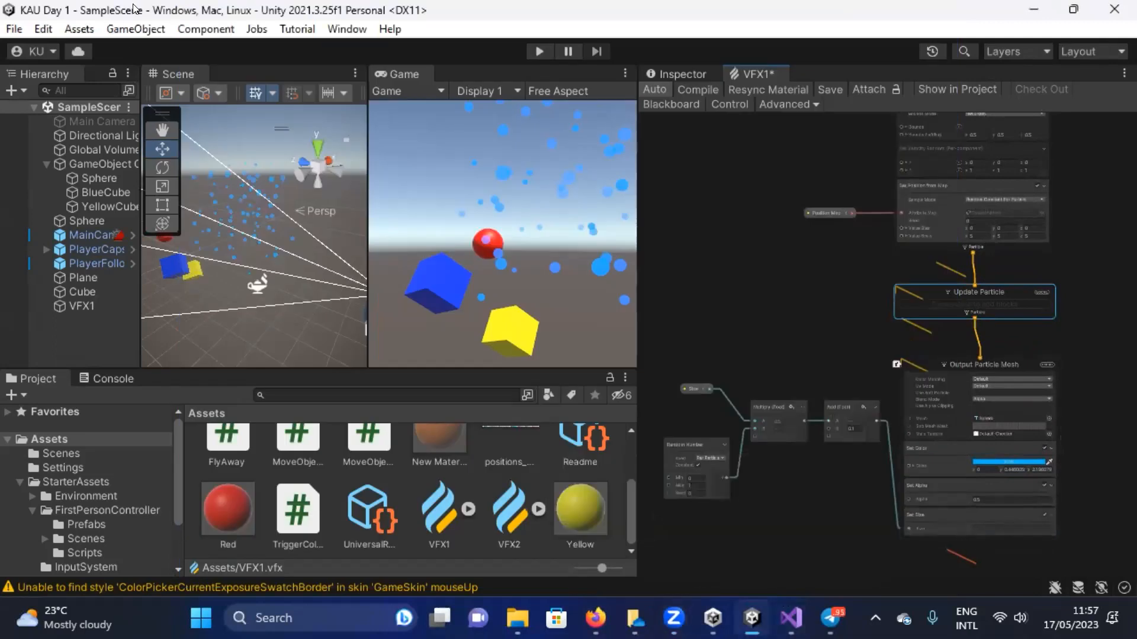
click(733, 254)
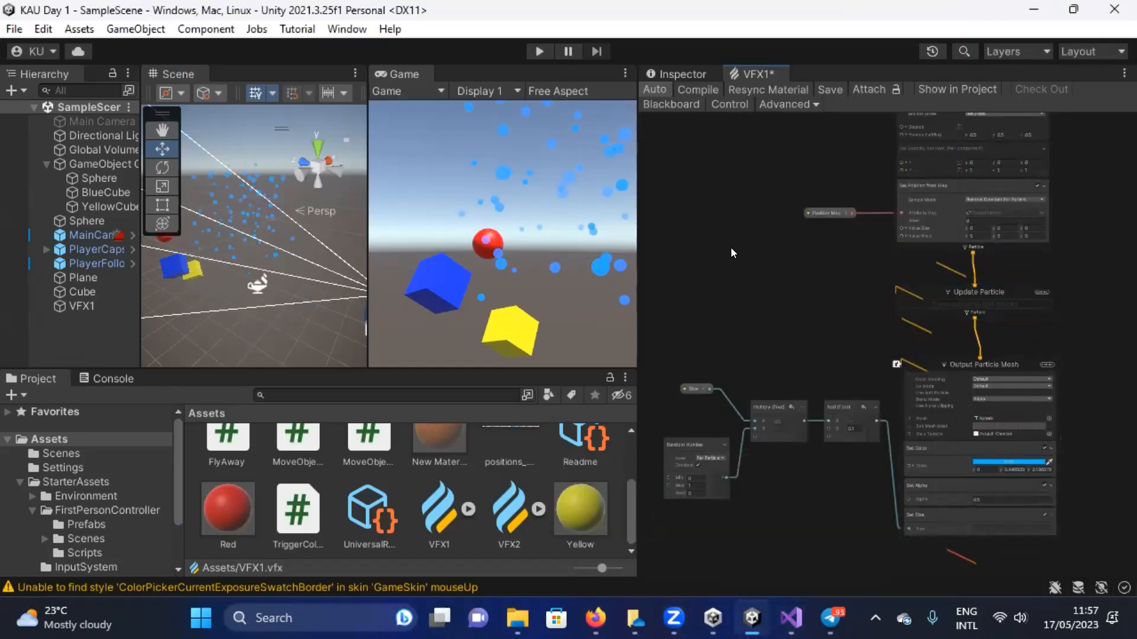
key(ctrl+s)
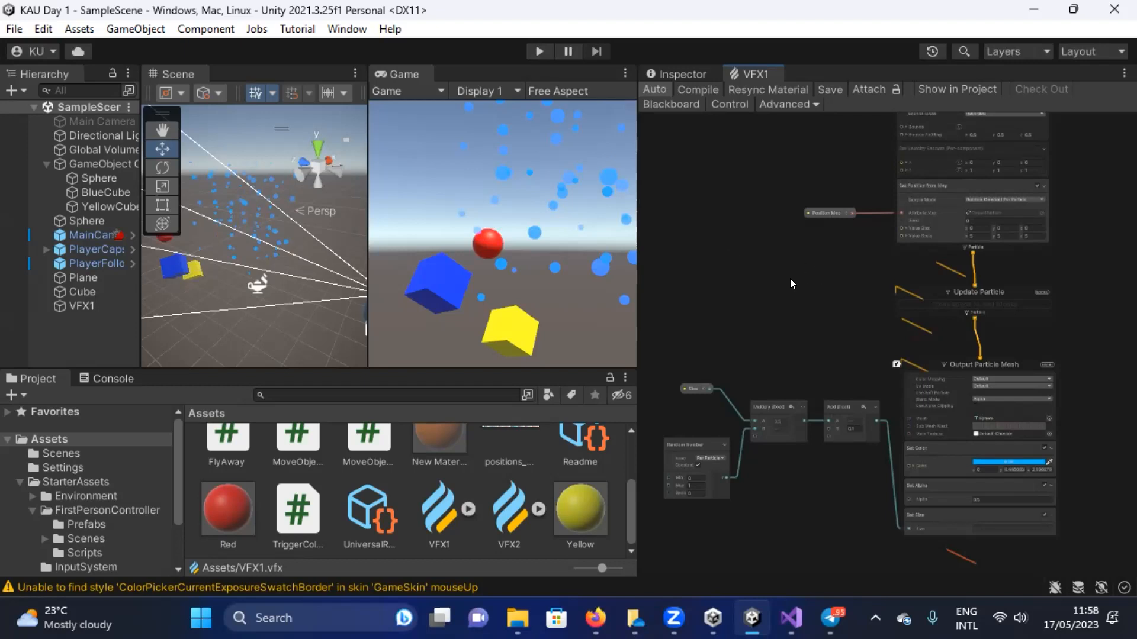
scroll(782, 291, up, 2)
scroll(782, 291, down, 3)
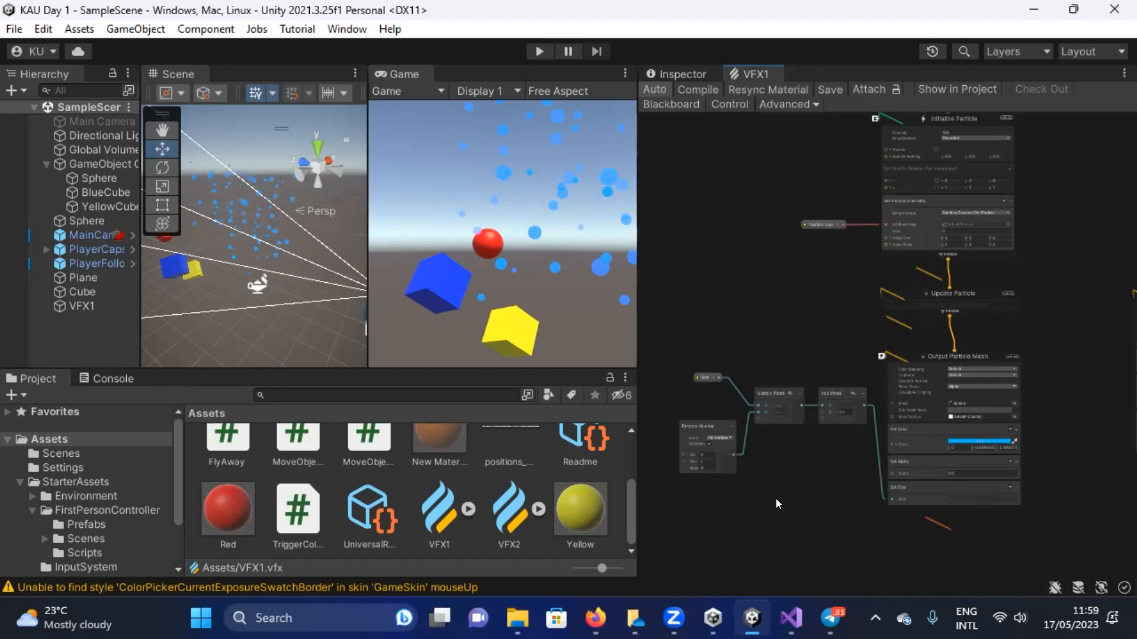
click(660, 614)
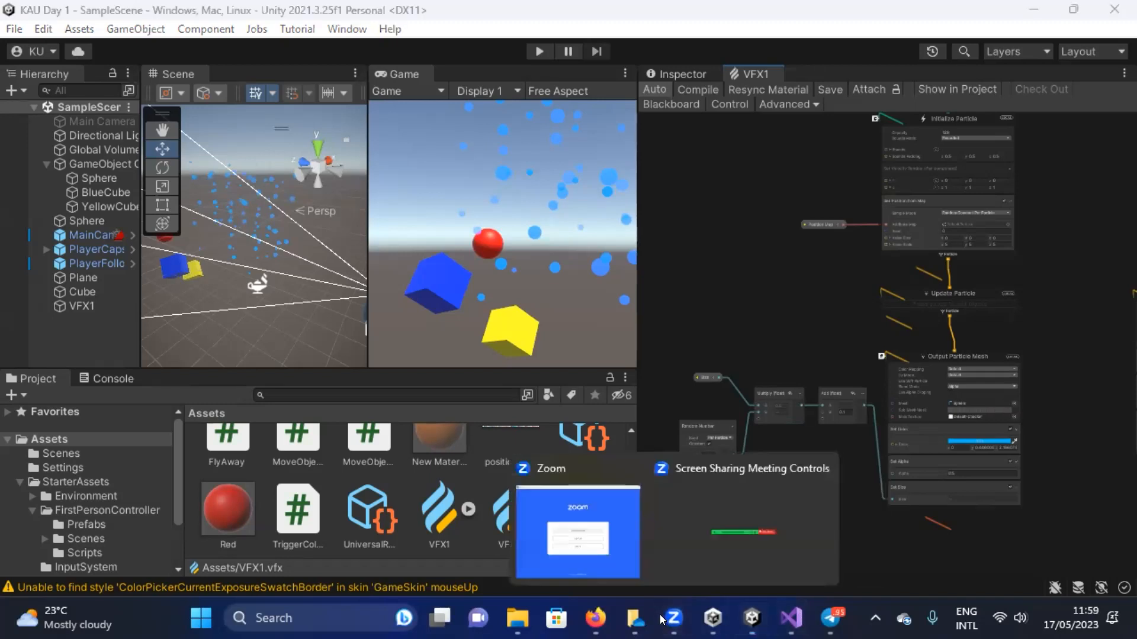
click(704, 513)
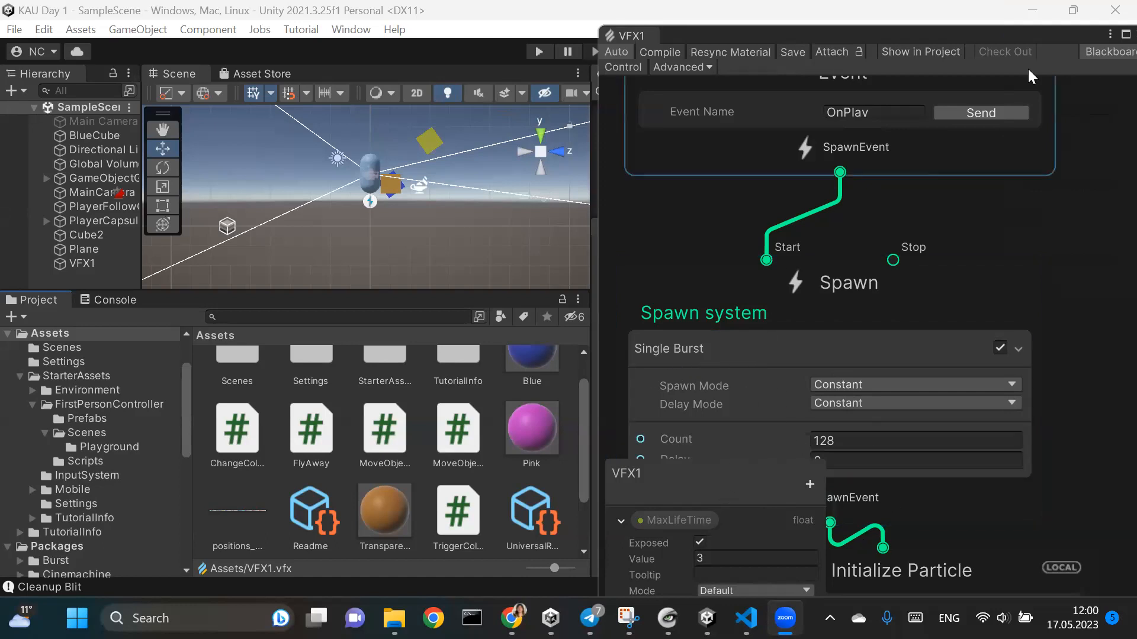
Move the VFX1 blackboard off the Spawn context and shift the Initialize Particle context up in the graph.
drag(682, 478, 1054, 304)
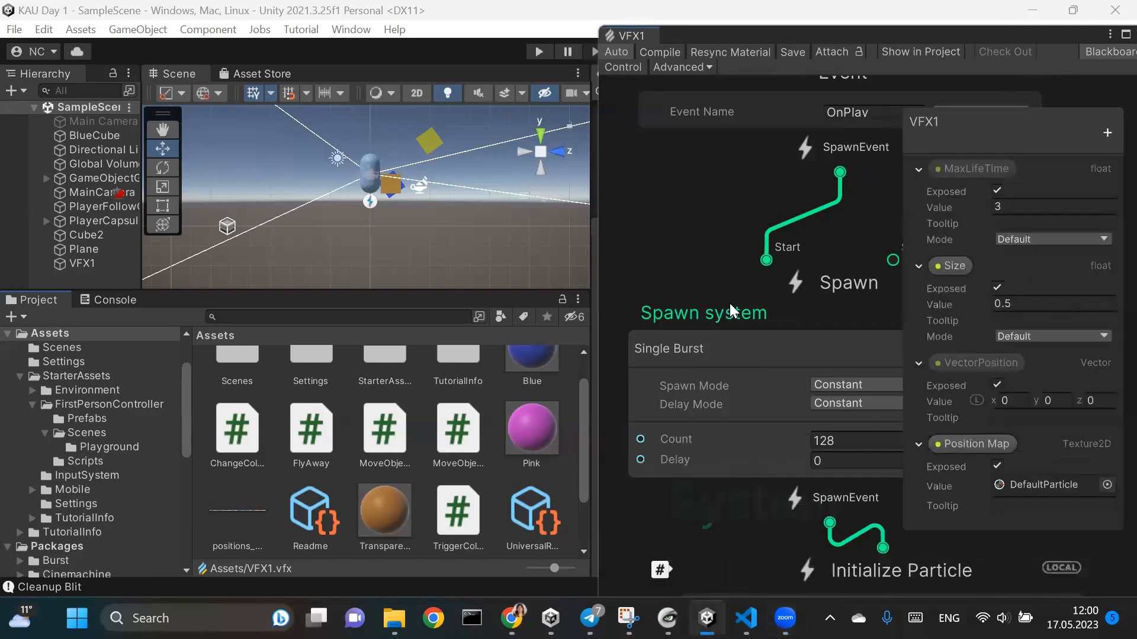
scroll(732, 305, down, 5)
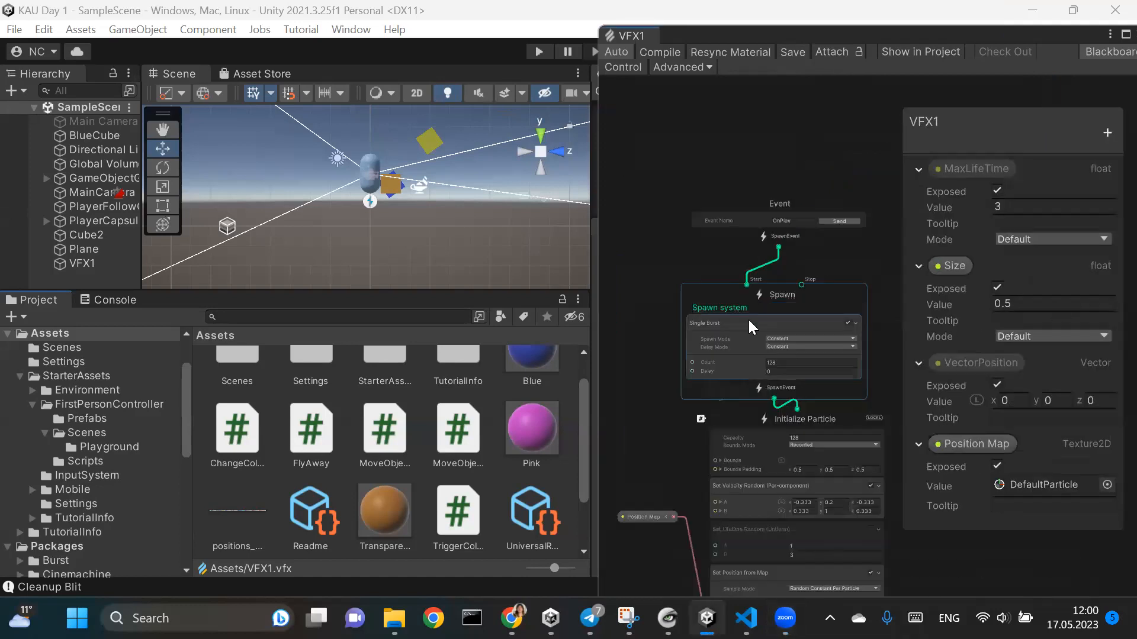
scroll(748, 319, up, 1)
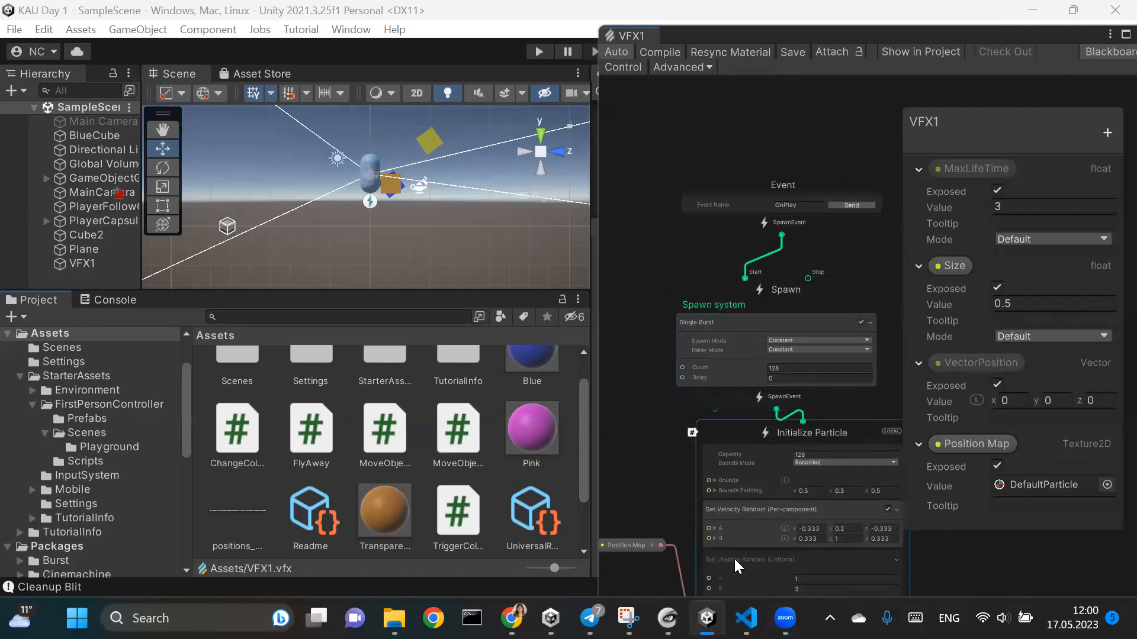
drag(744, 432, 786, 228)
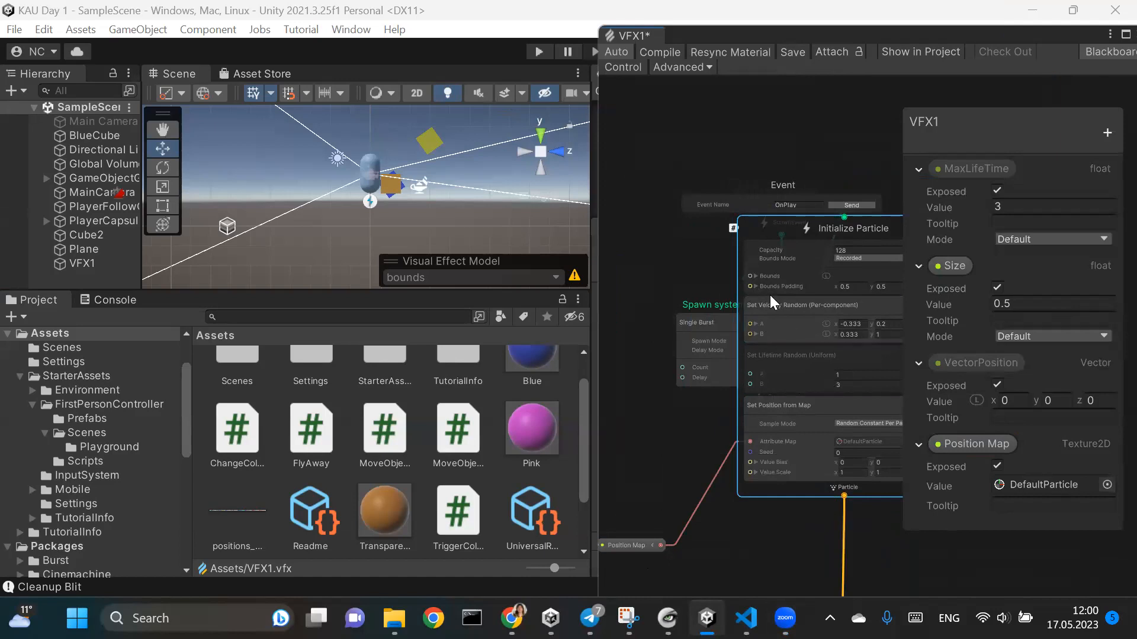
scroll(741, 154, down, 5)
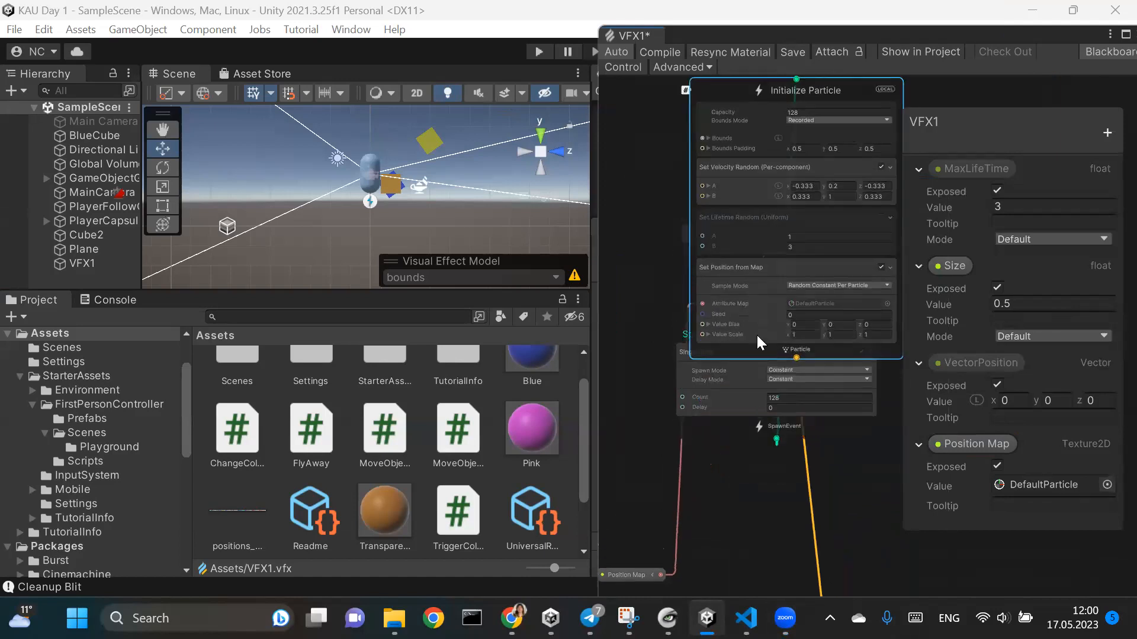
Move the Output Particle Quad context from below Update Particle to just above the Initialize Particle context.
scroll(797, 420, down, 3)
drag(801, 551, 719, 282)
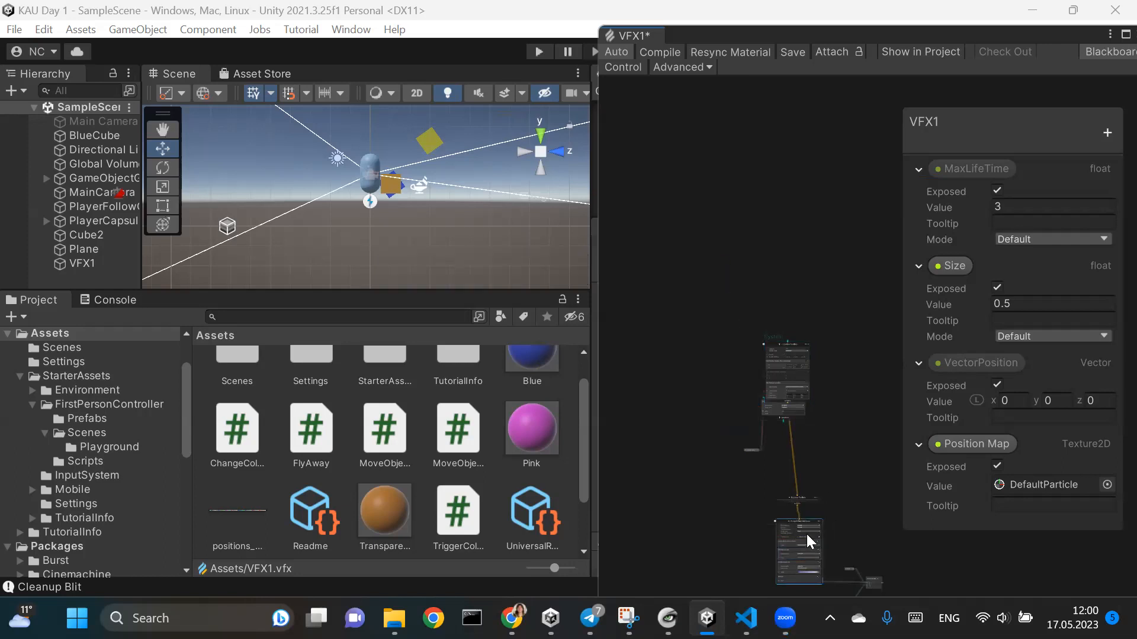
scroll(819, 521, up, 6)
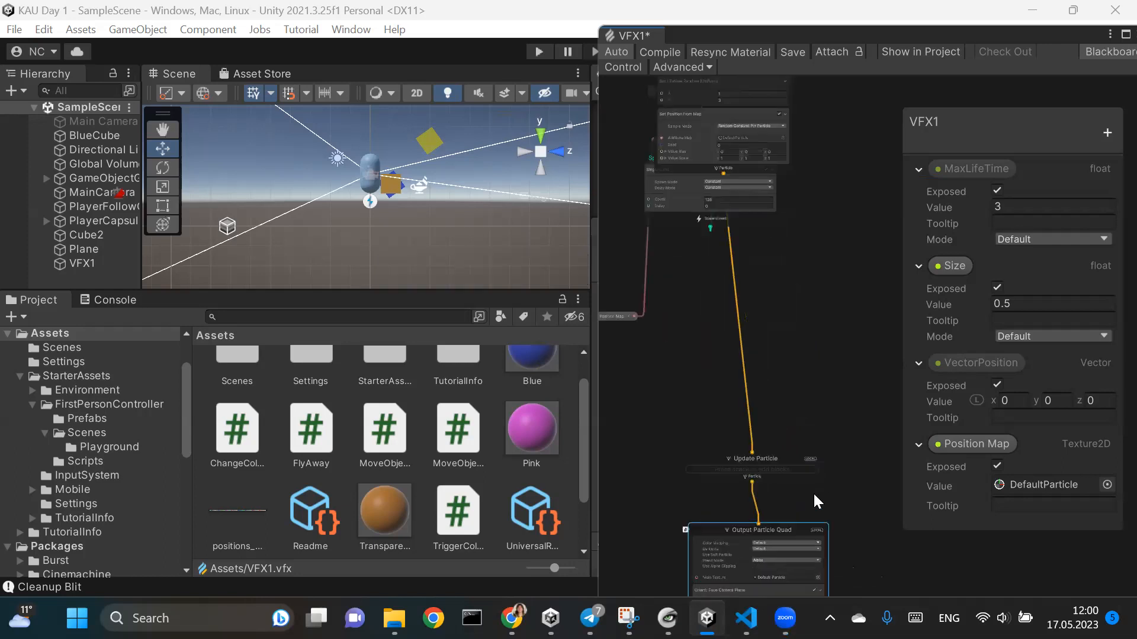
scroll(800, 477, down, 3)
scroll(792, 510, down, 5)
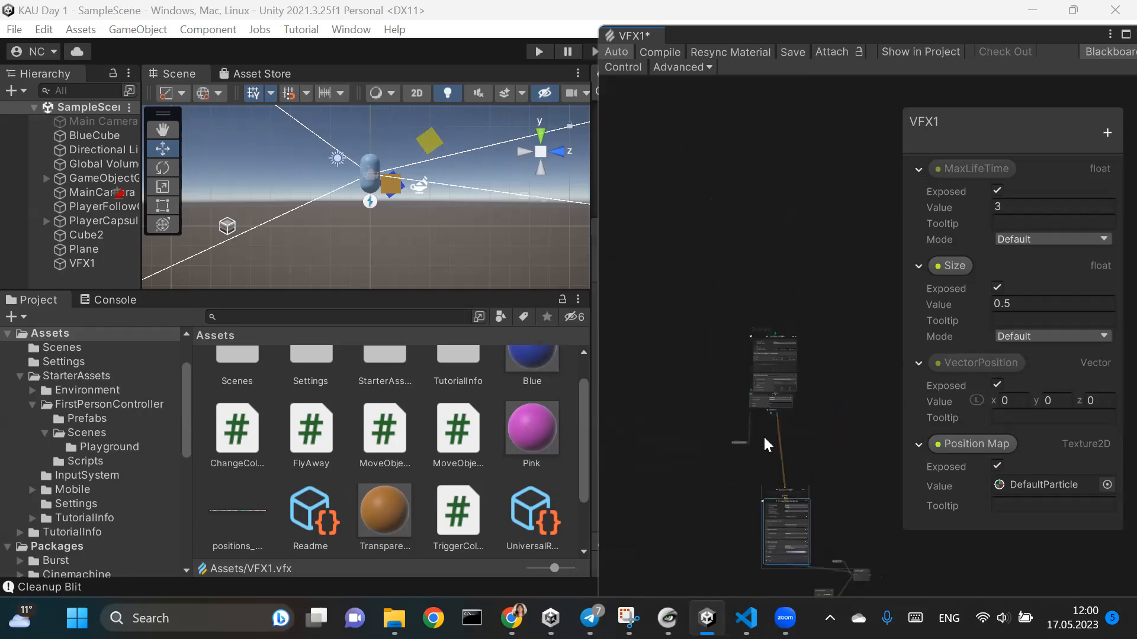
scroll(817, 323, up, 5)
scroll(816, 328, up, 5)
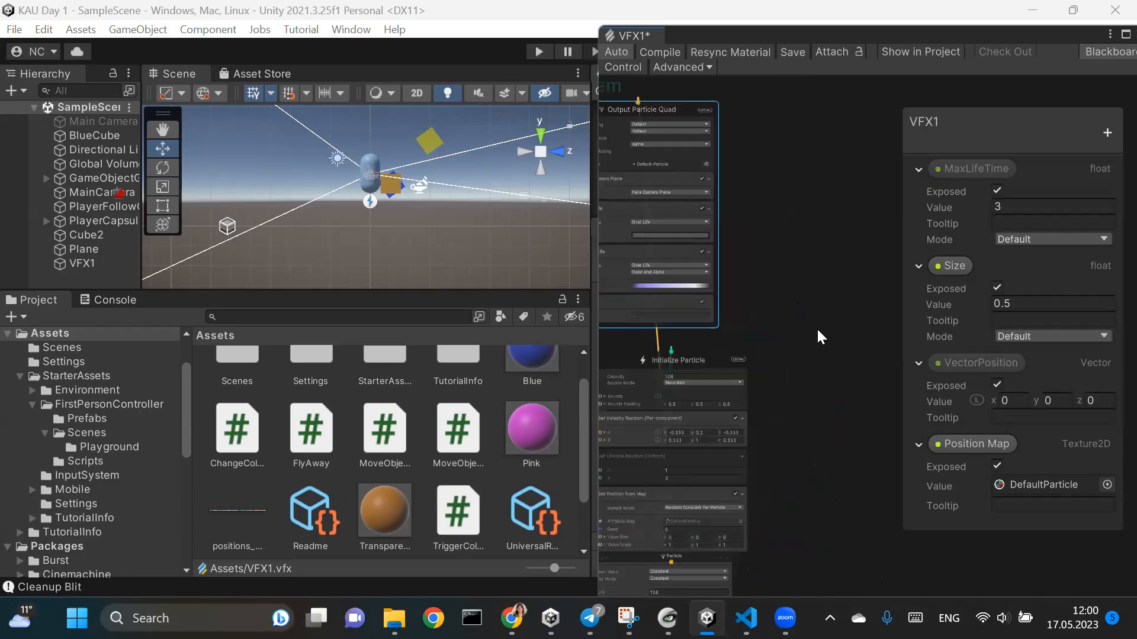
Widen the VFX1 graph window and move the Output Particle Quad context clear of the Initialize Particle context.
scroll(738, 396, down, 5)
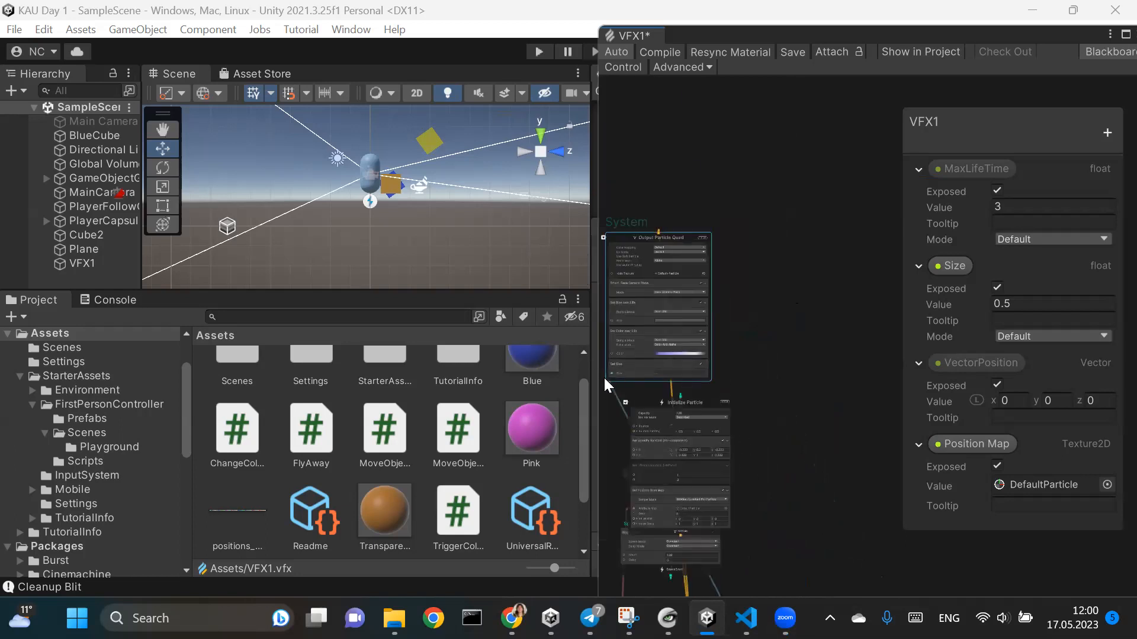
drag(594, 386, 336, 386)
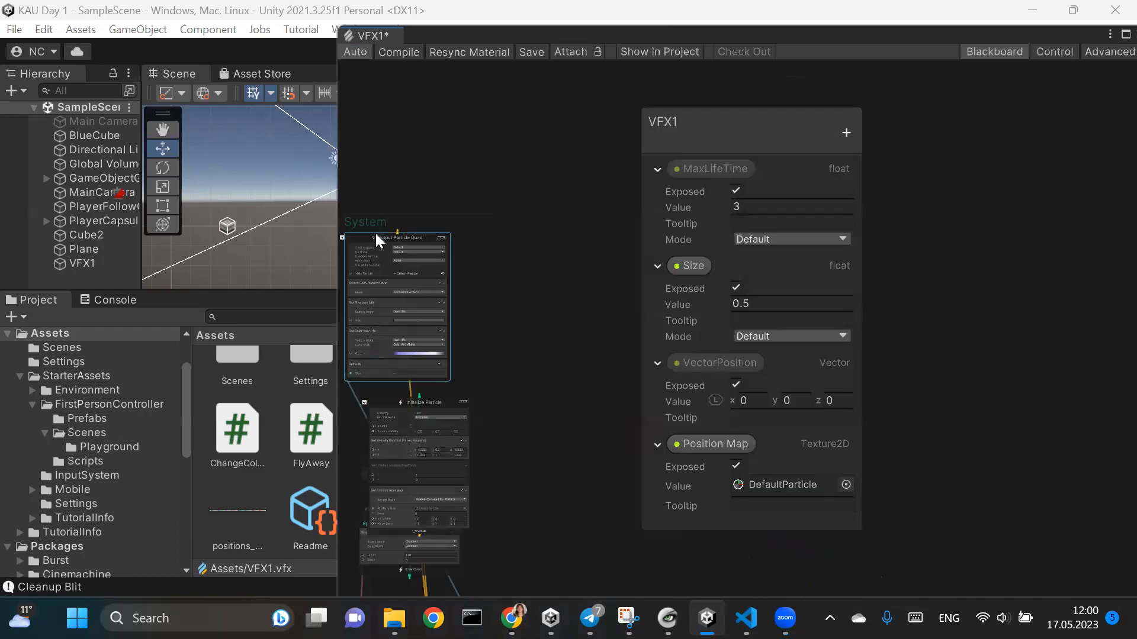
drag(375, 237, 523, 144)
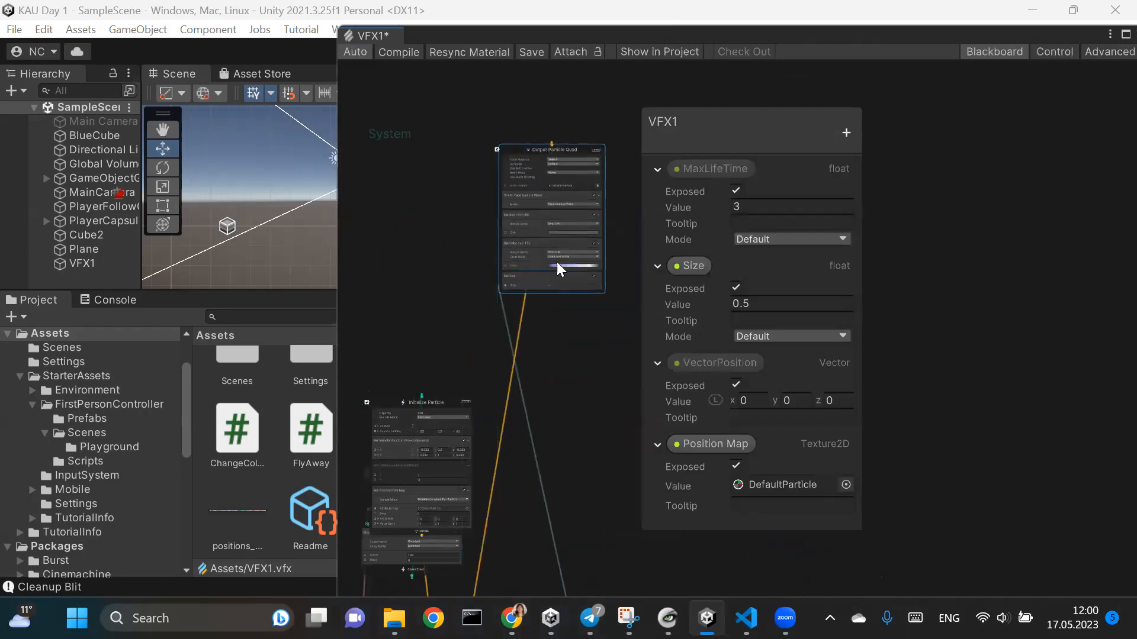
scroll(558, 261, up, 3)
scroll(558, 261, up, 1)
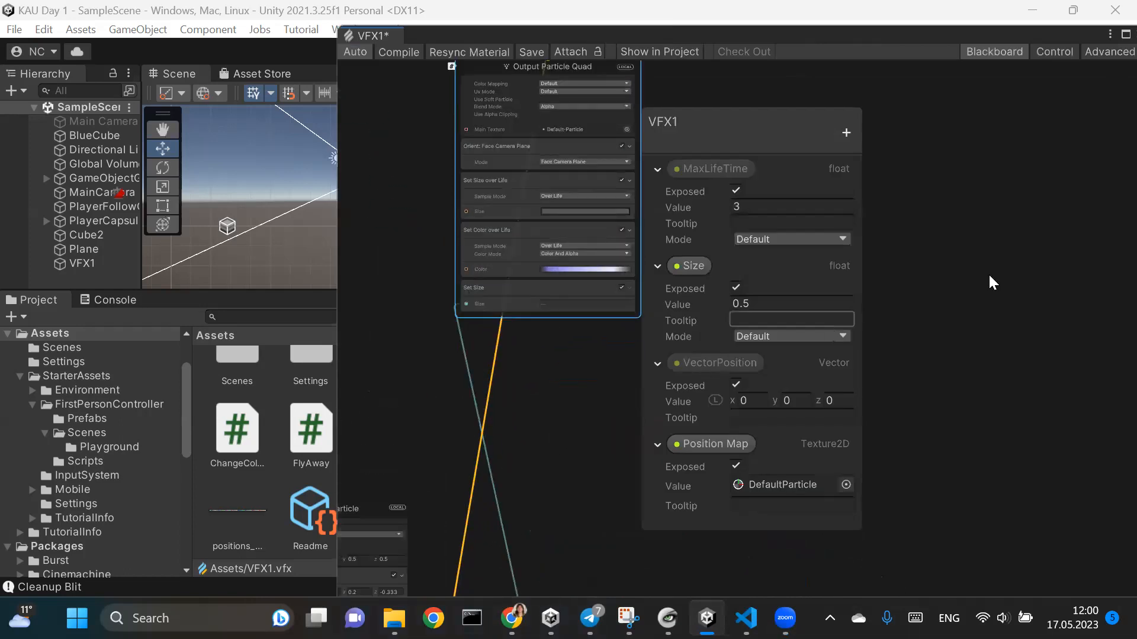
scroll(876, 221, up, 1)
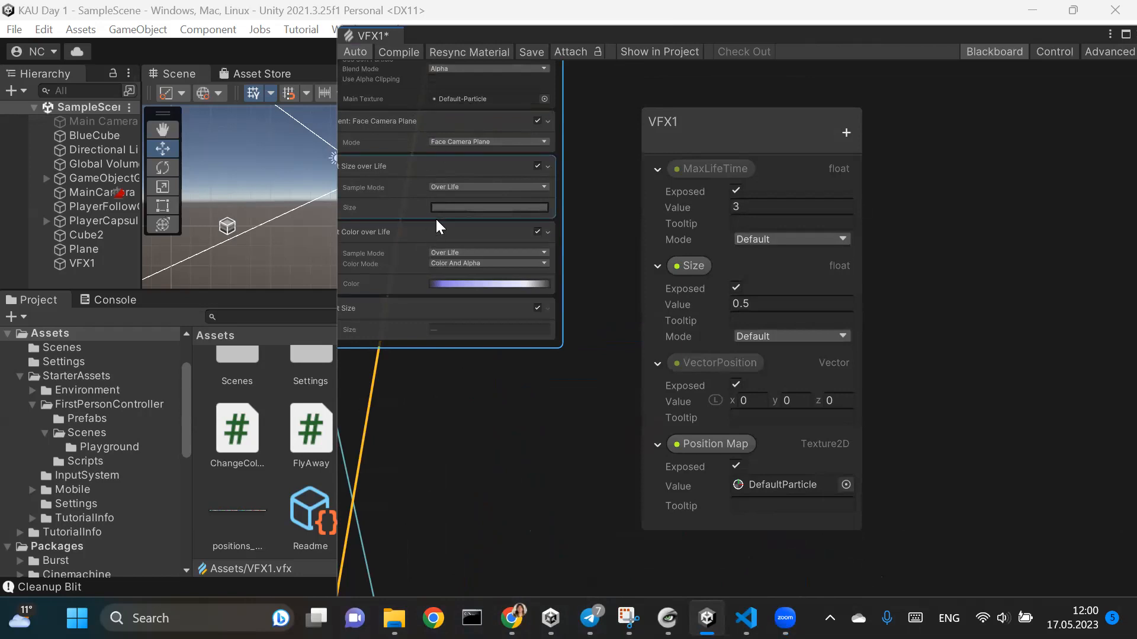
scroll(420, 199, down, 3)
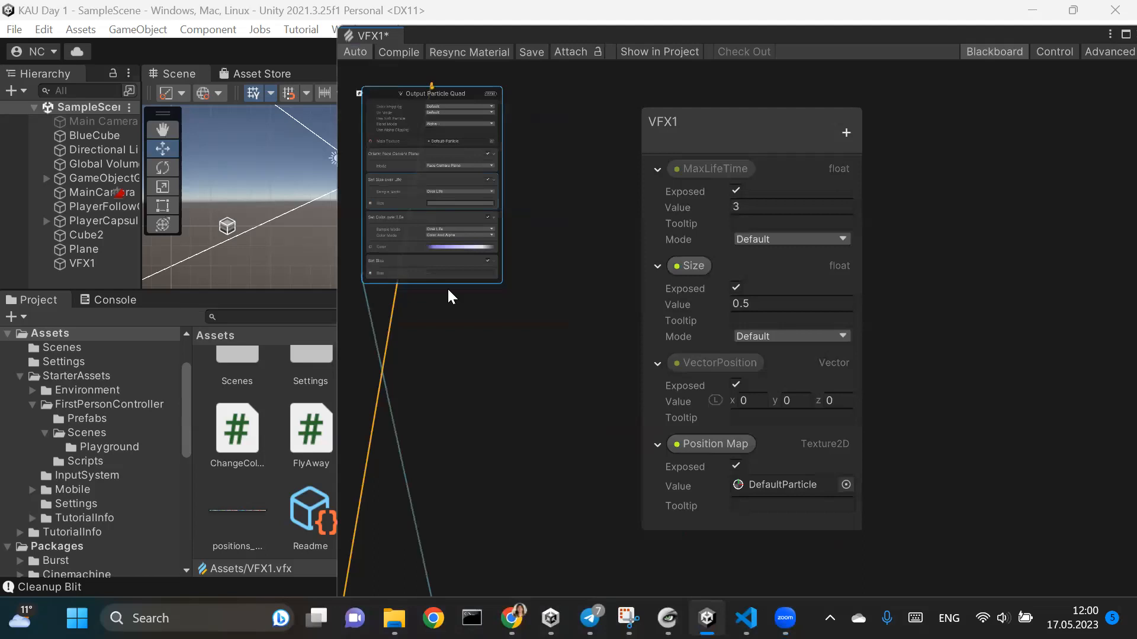
Shift the Output Particle Quad context further aside and delete the link feeding its Set Size block.
click(407, 497)
drag(379, 90, 466, 150)
scroll(560, 446, down, 5)
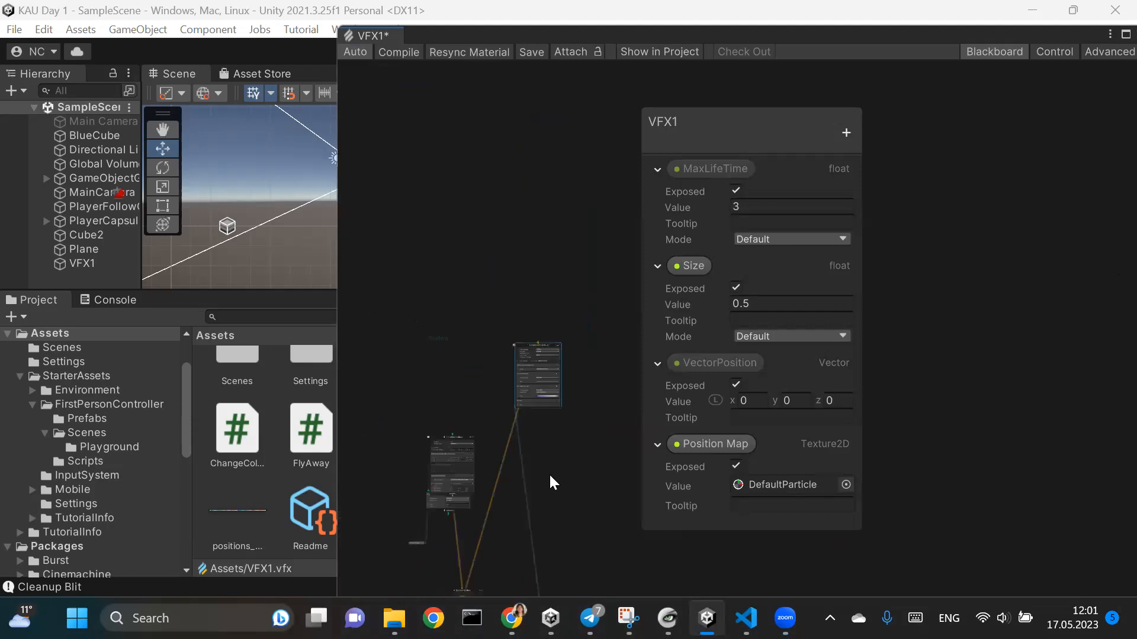
right_click(532, 511)
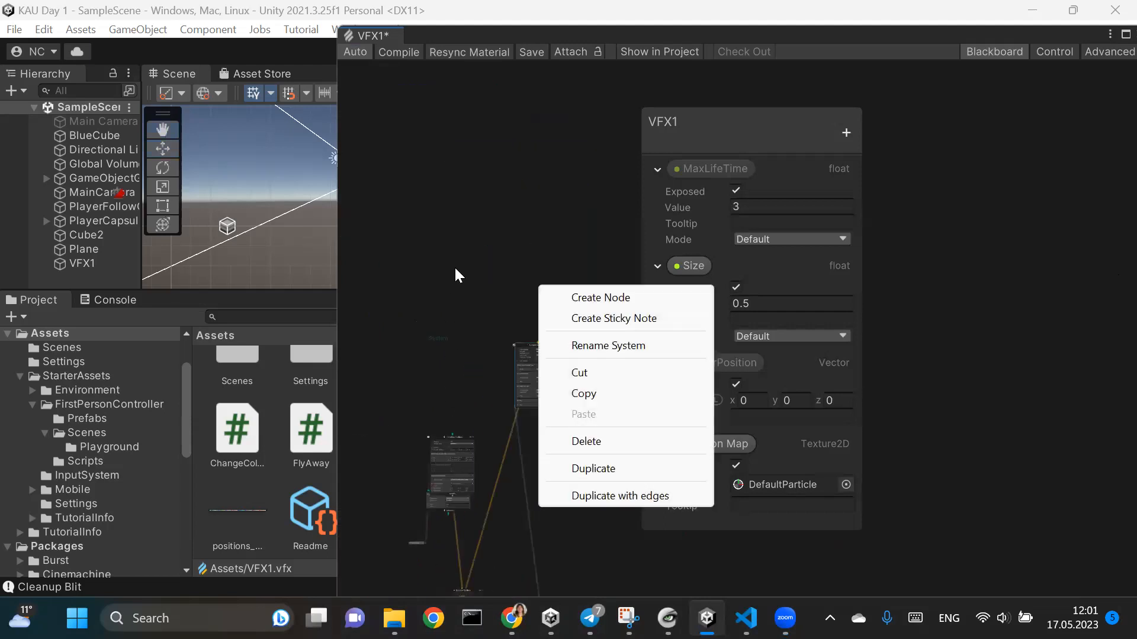
click(488, 282)
click(531, 570)
key(Delete)
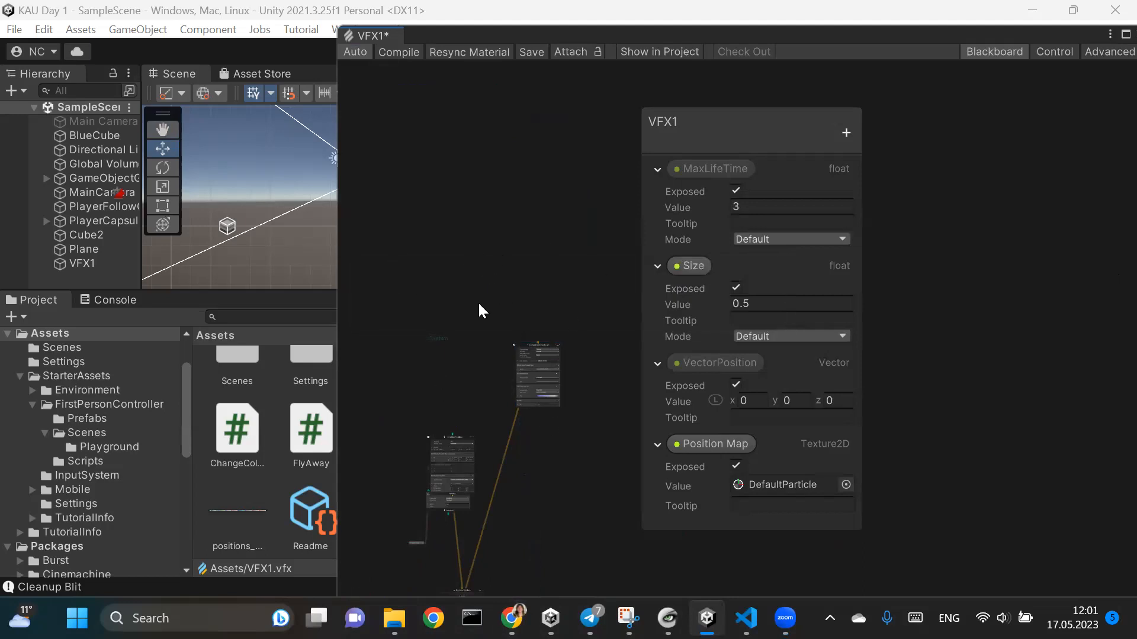
scroll(458, 371, up, 5)
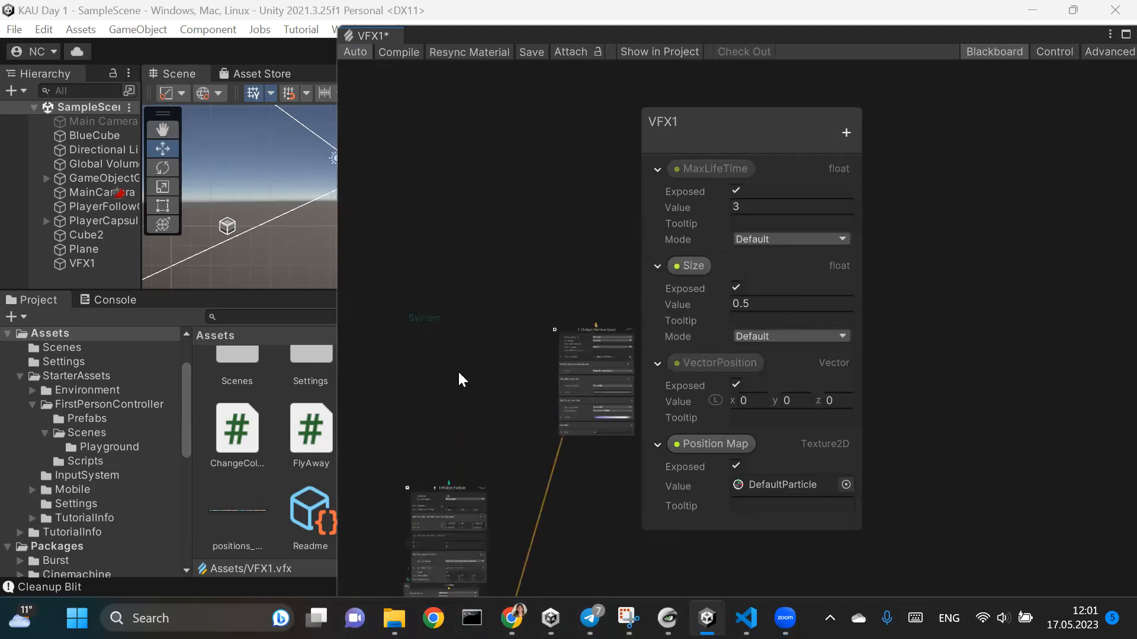
scroll(450, 361, down, 5)
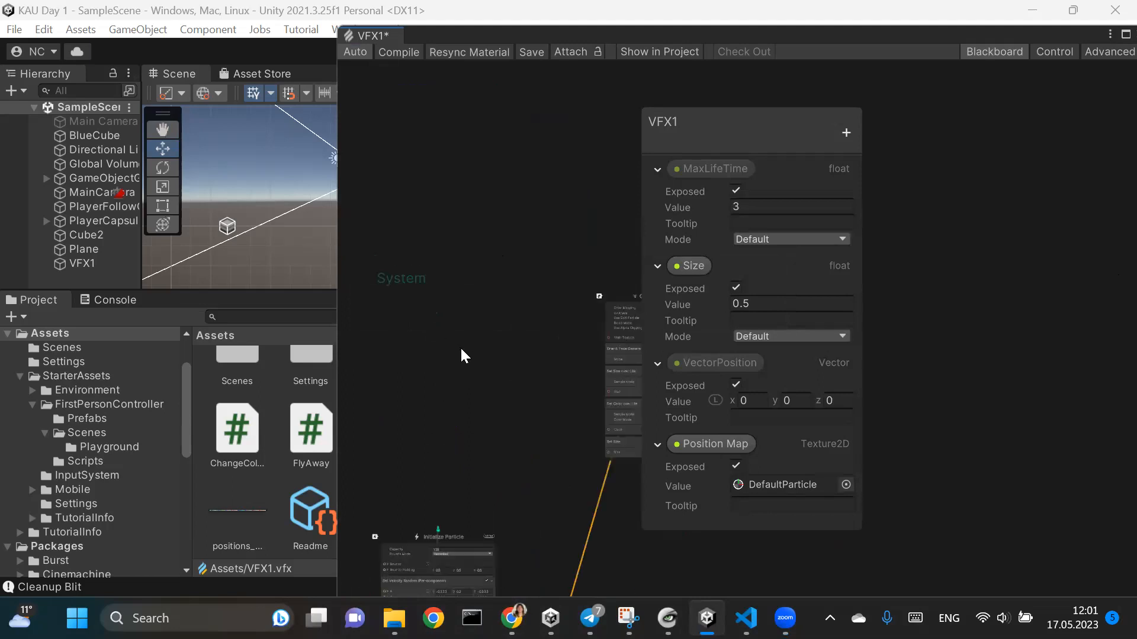
scroll(477, 336, down, 2)
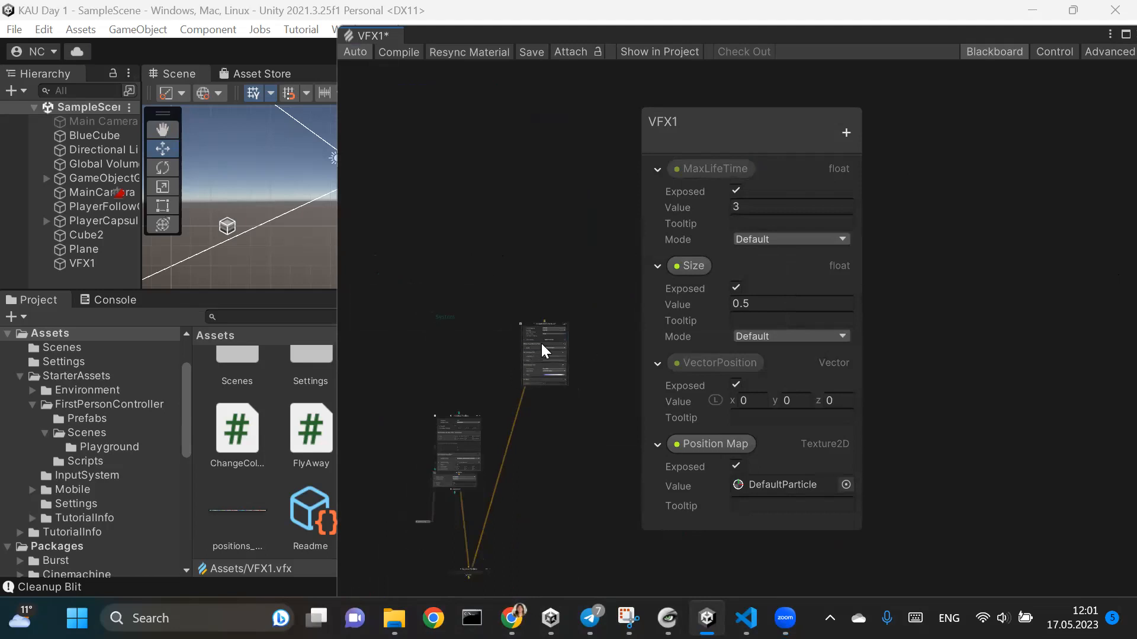
Hide the VFX1 blackboard and delete the Output Particle Quad context from the graph.
scroll(541, 343, up, 8)
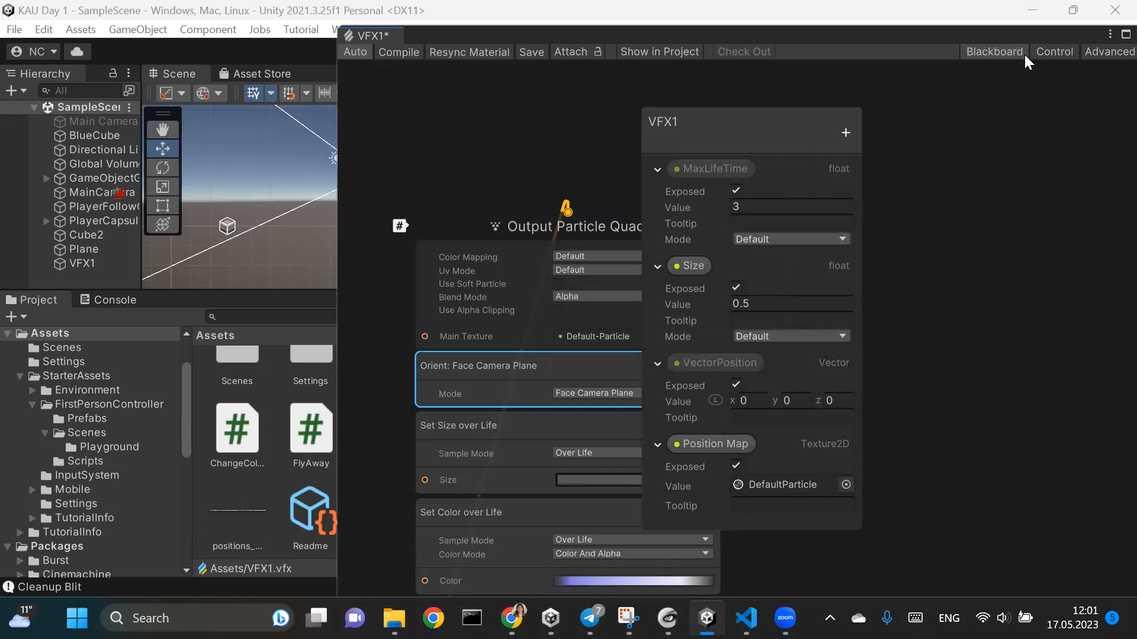
click(994, 49)
drag(518, 224, 686, 137)
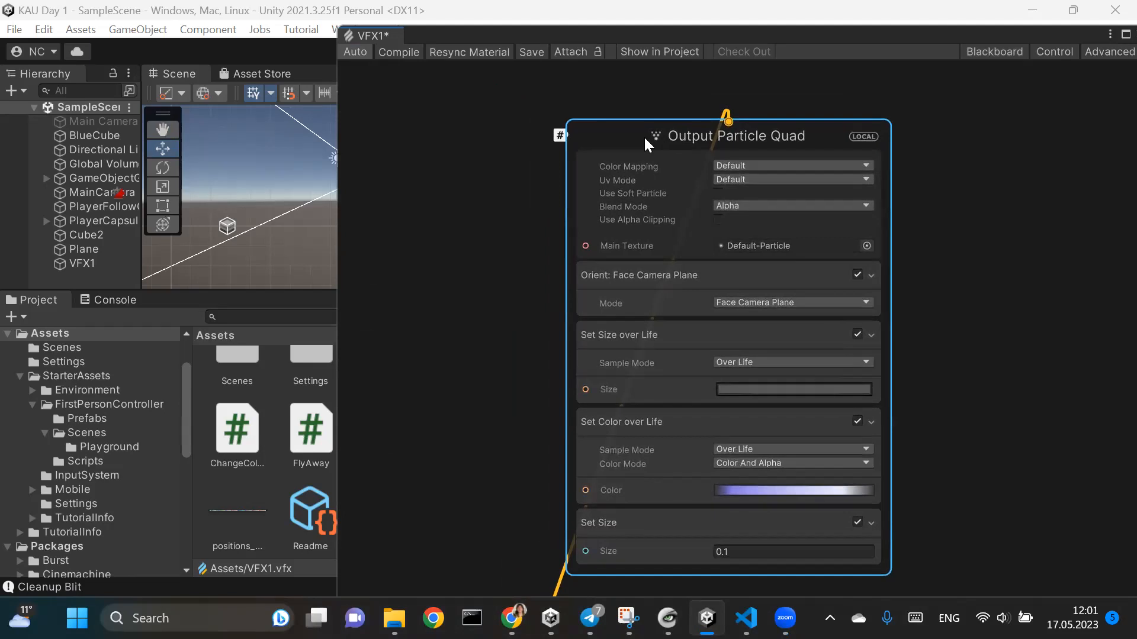
scroll(609, 138, up, 2)
right_click(611, 146)
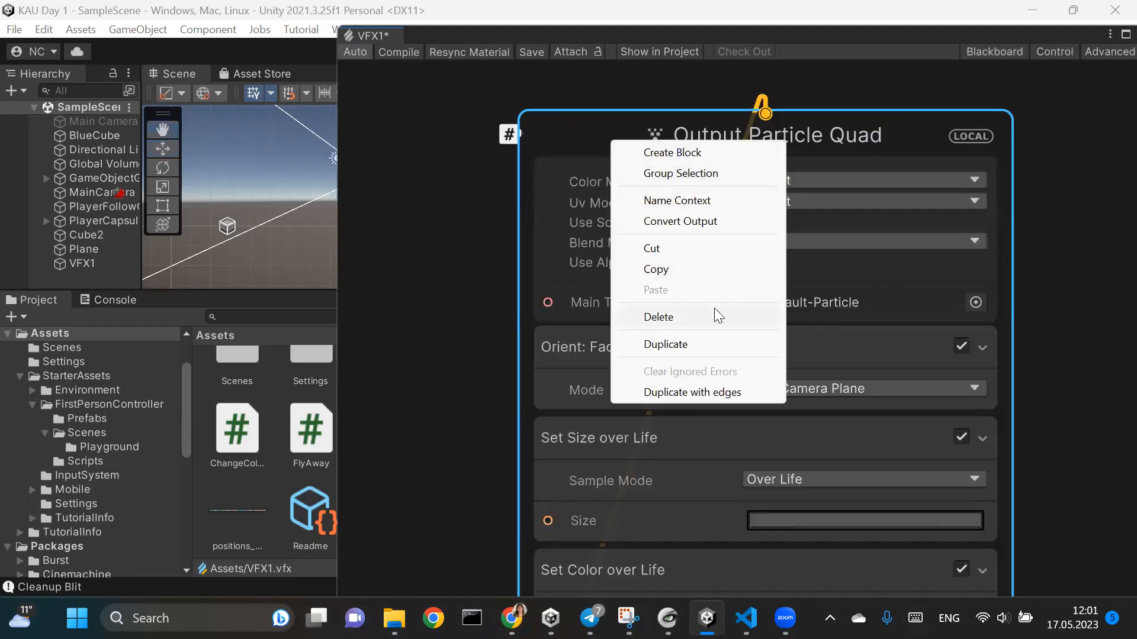
click(671, 319)
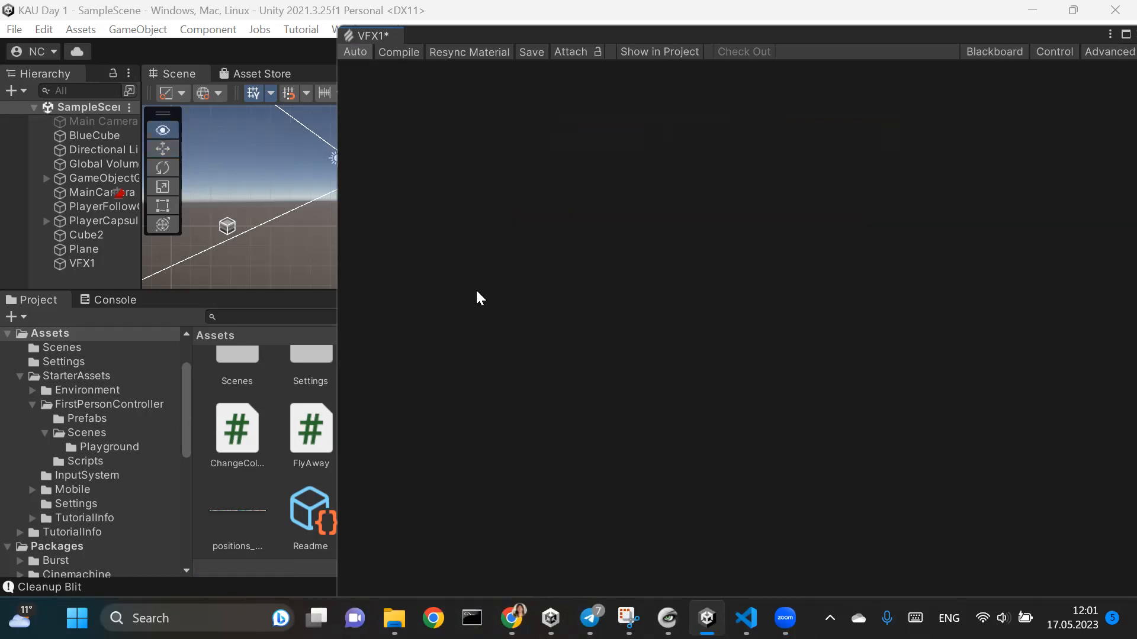
scroll(482, 302, down, 5)
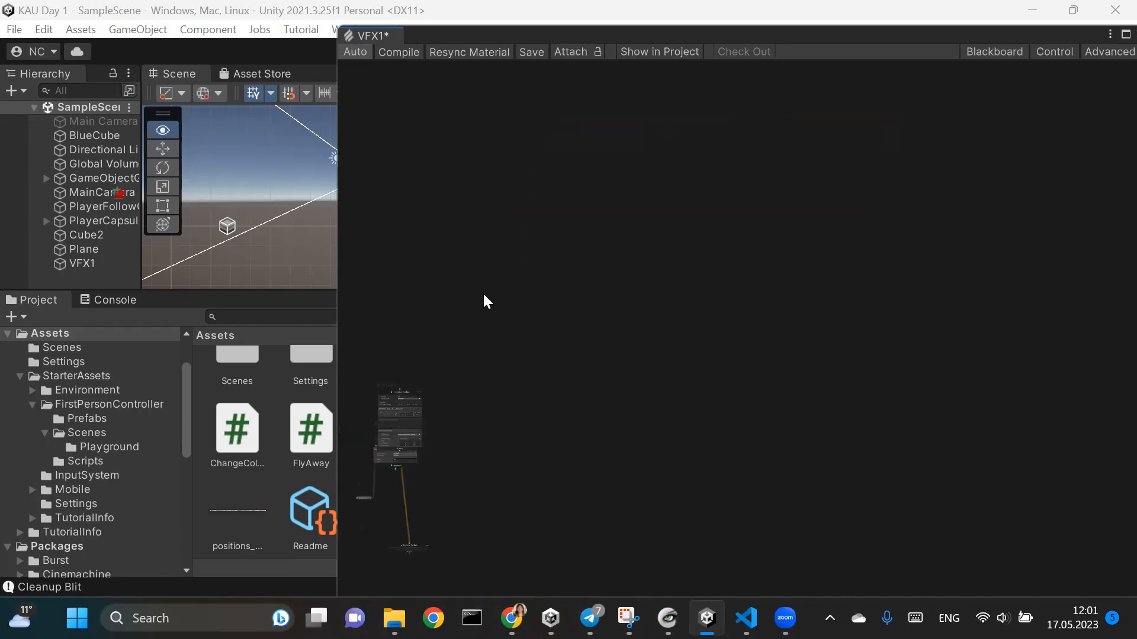
scroll(490, 295, up, 7)
scroll(501, 296, down, 7)
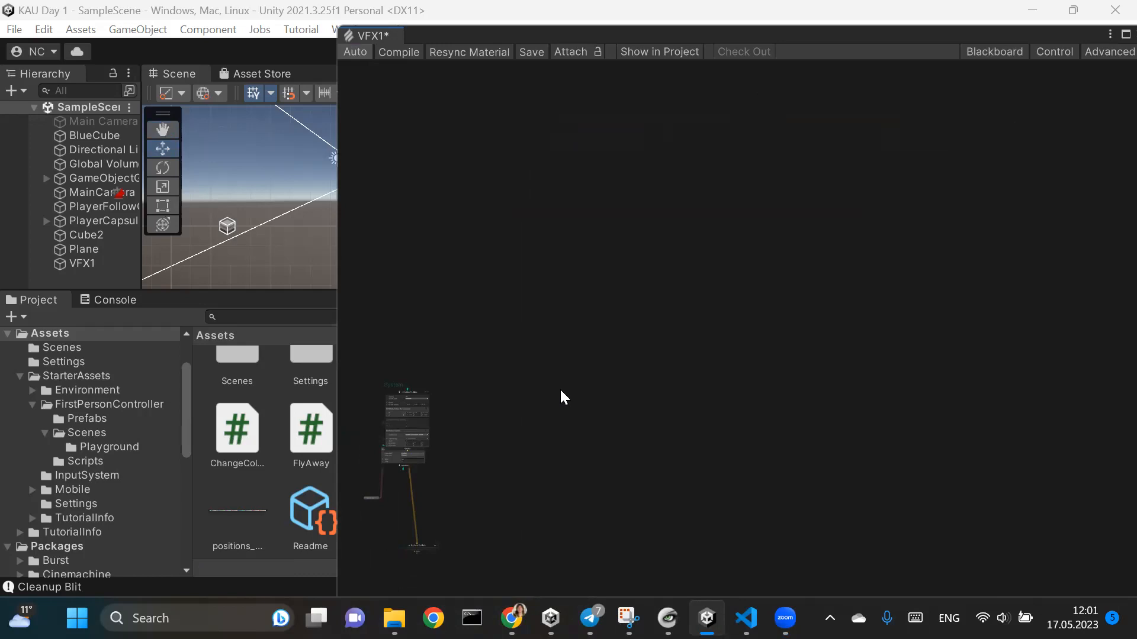
key(alt)
alt+drag(560, 395, 840, 201)
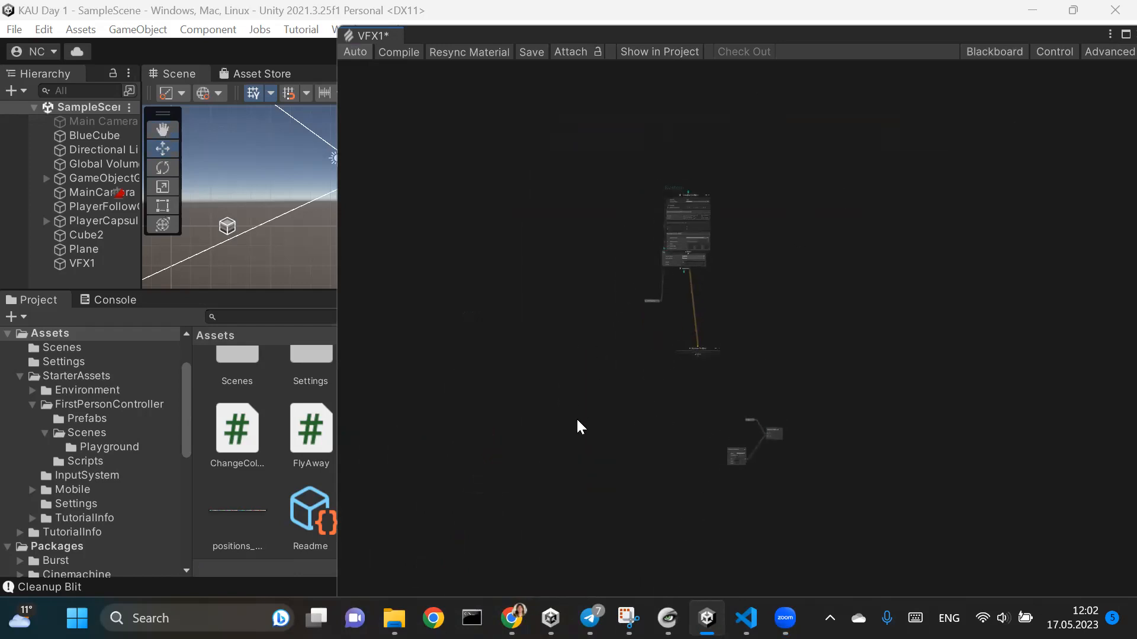
alt+scroll(578, 421, up, 8)
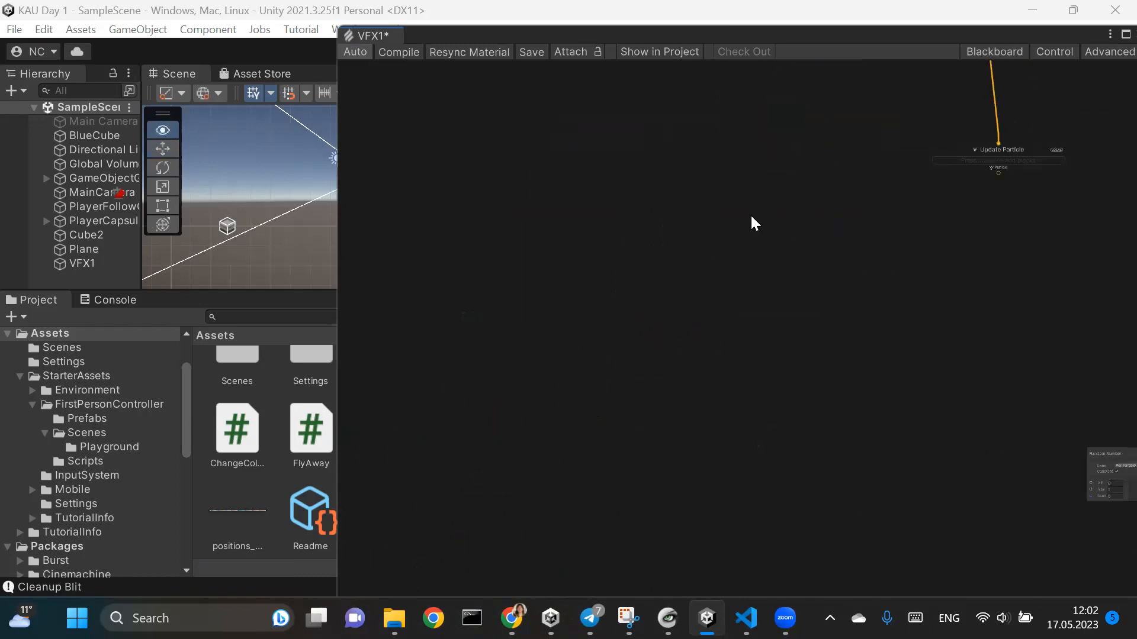
alt+scroll(750, 214, down, 3)
alt+scroll(707, 284, down, 3)
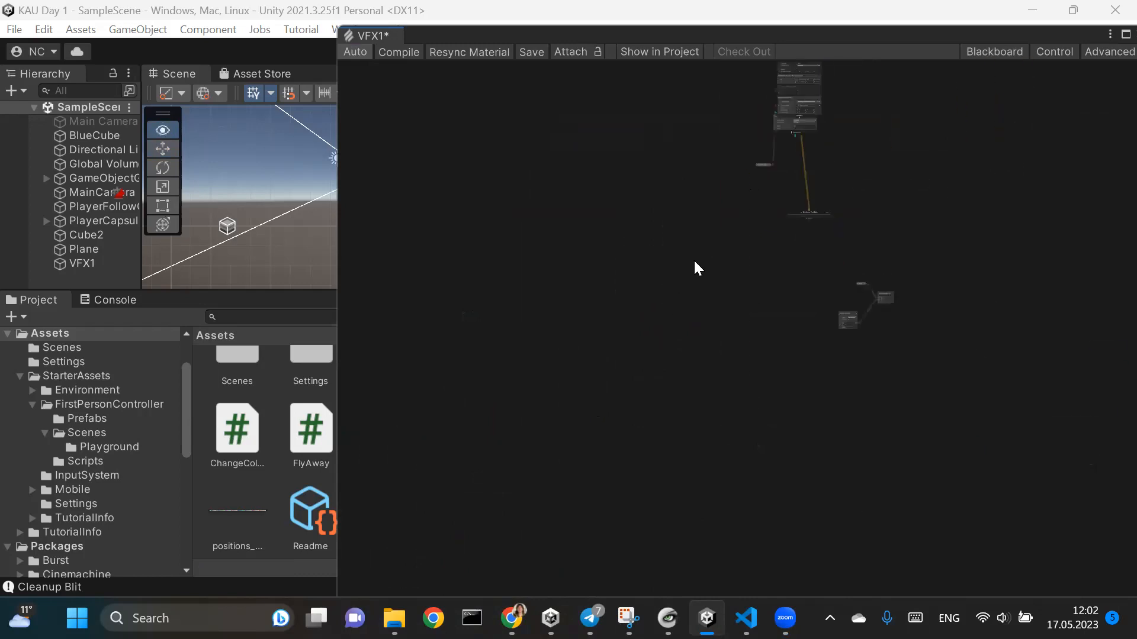
alt+scroll(715, 233, up, 5)
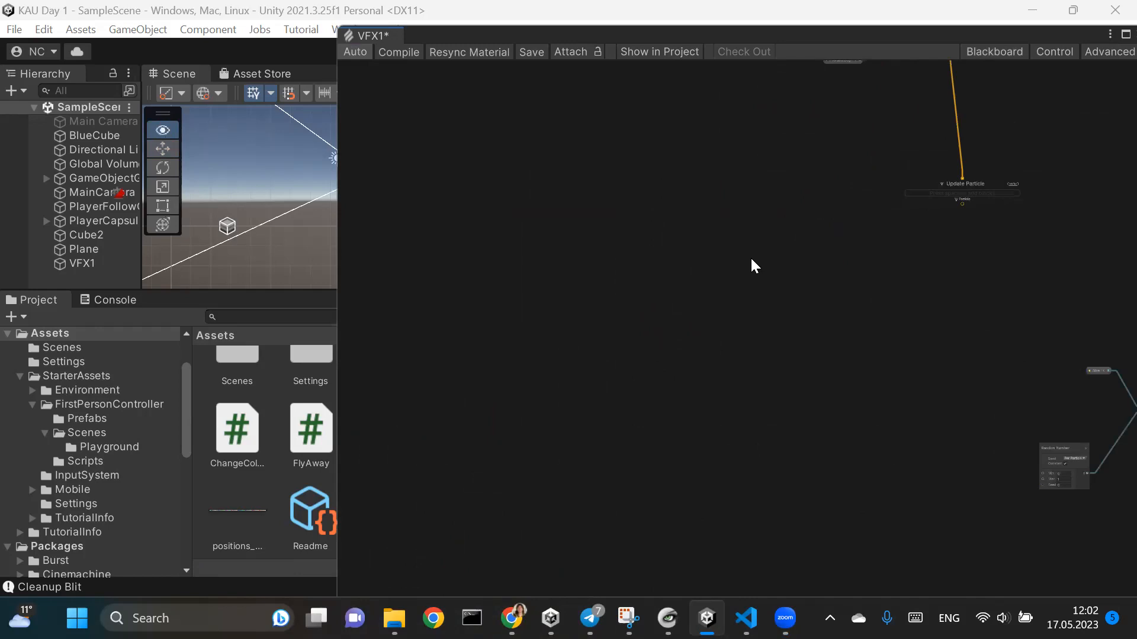
alt+scroll(750, 259, down, 2)
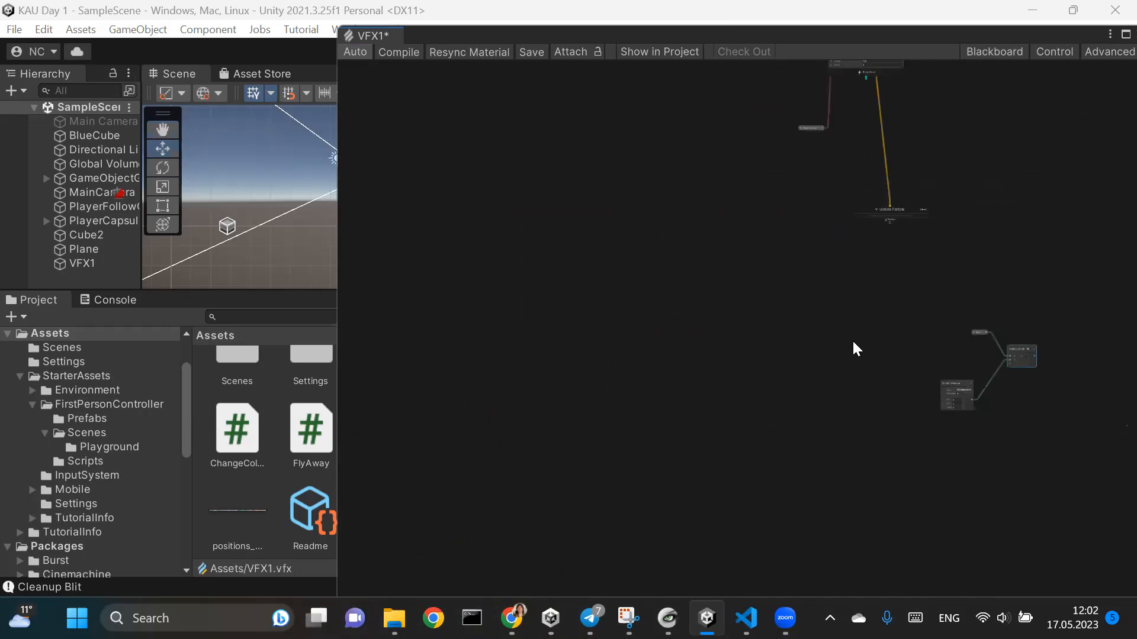
alt+scroll(772, 258, down, 3)
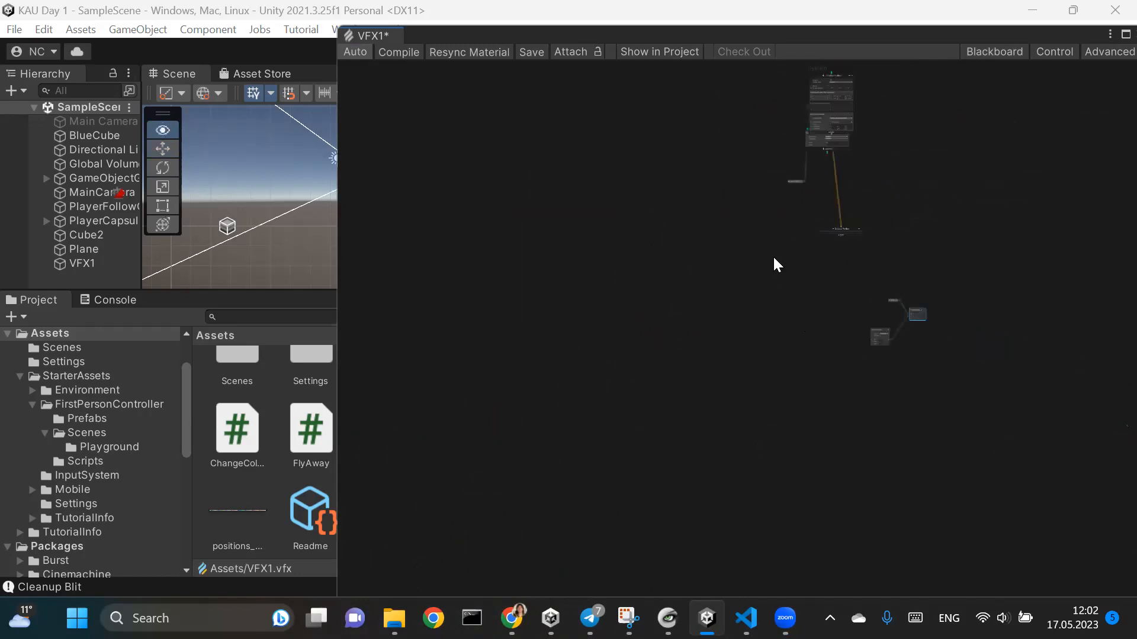
drag(810, 142, 810, 208)
alt+scroll(803, 250, up, 6)
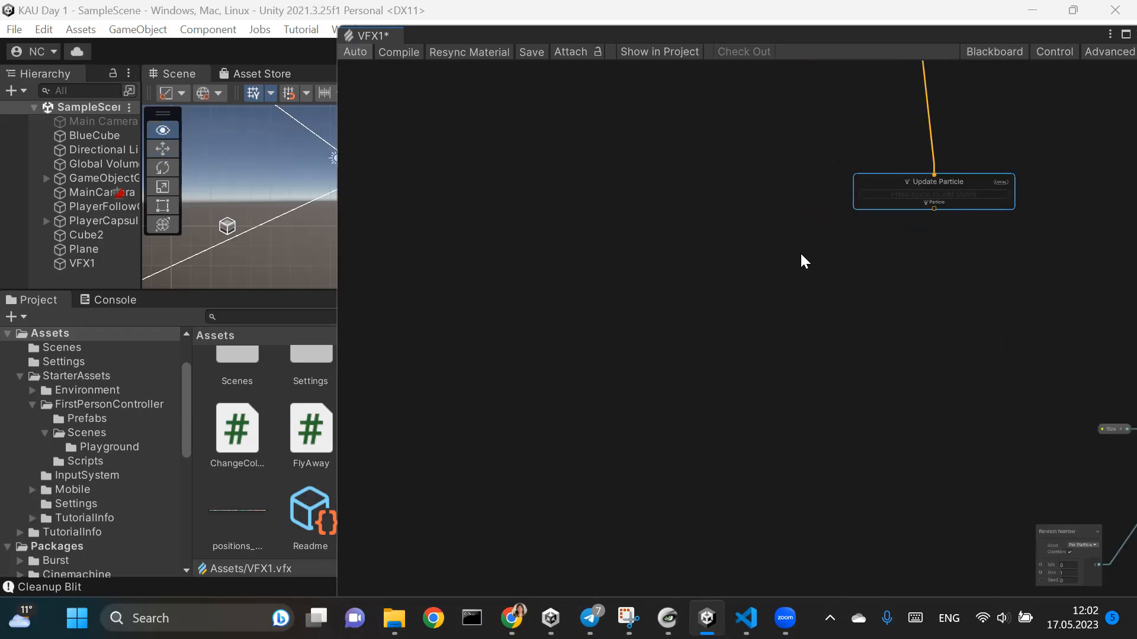
alt+scroll(851, 228, down, 5)
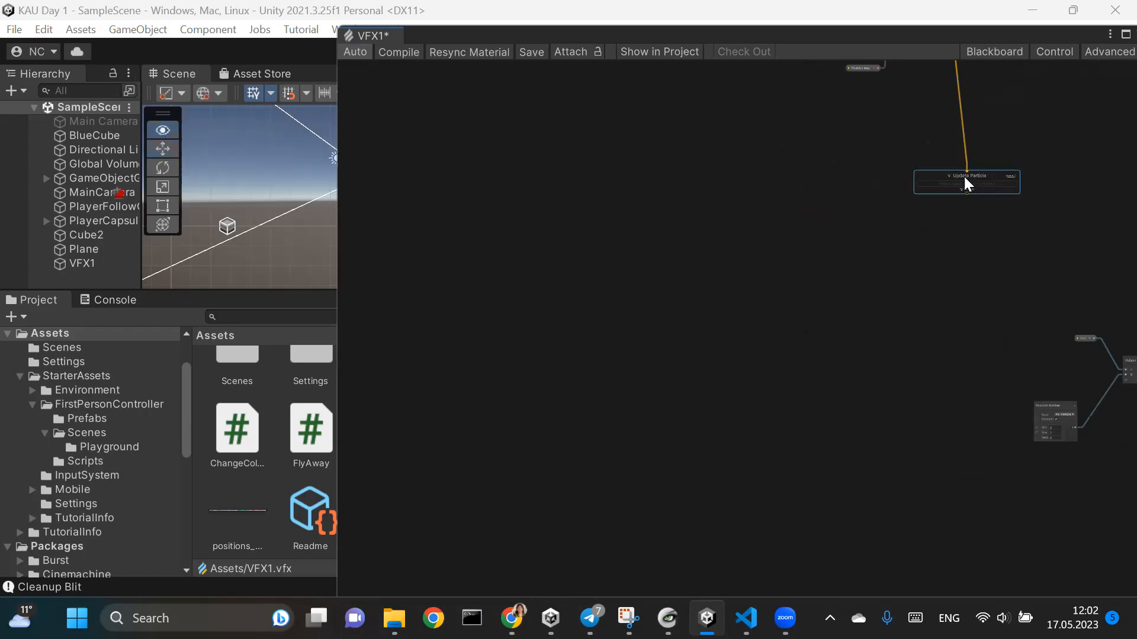
alt+scroll(965, 190, up, 5)
alt+scroll(965, 190, down, 5)
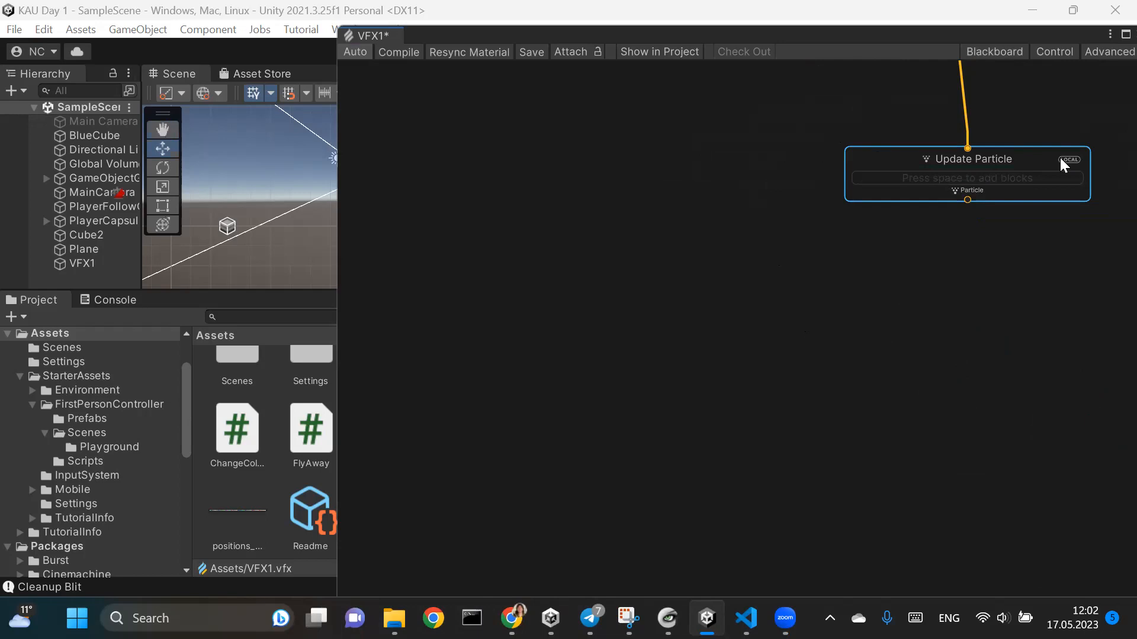
scroll(747, 148, down, 9)
key(super)
key(super)
scroll(696, 201, up, 3)
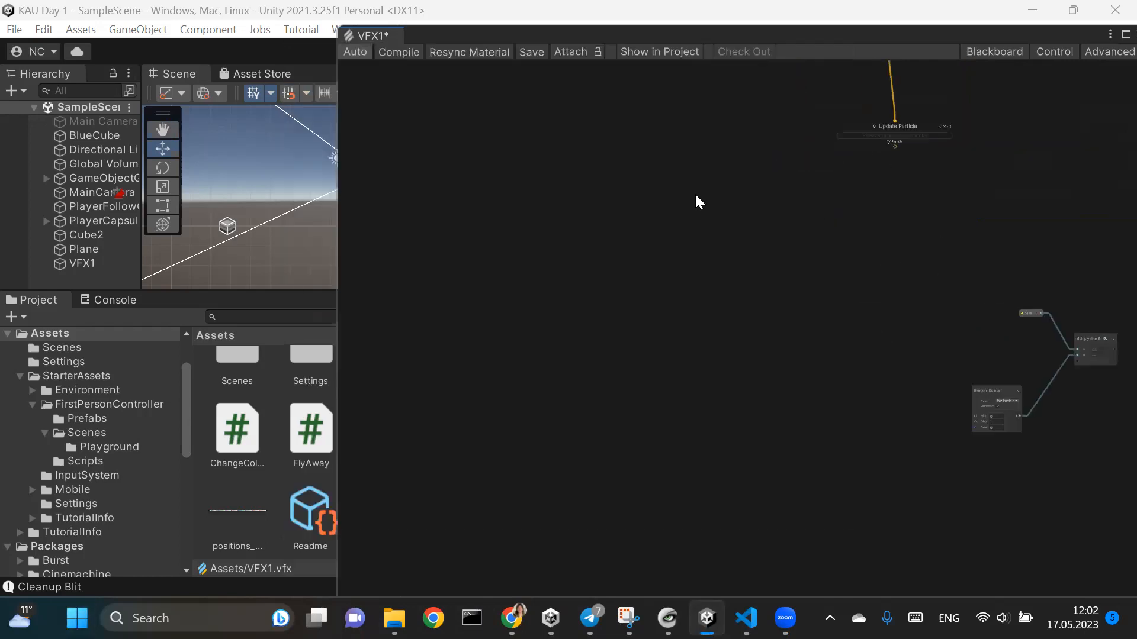
scroll(695, 204, down, 5)
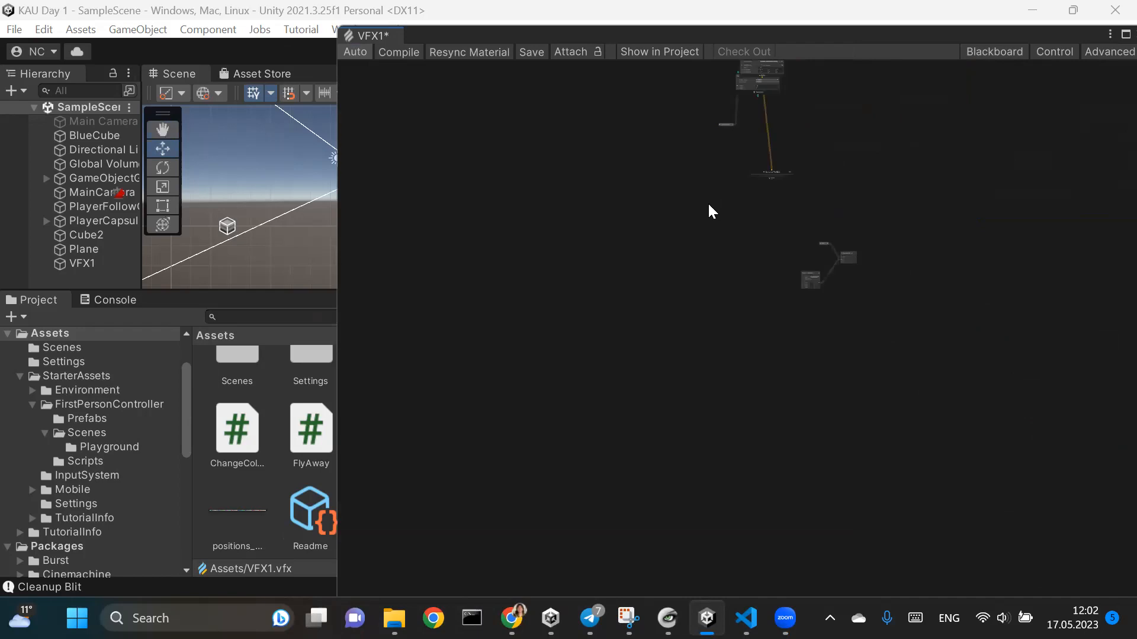
key(super)
key(super)
Create an Output Particle Mesh context linked from the Update Particle output, placed below it.
scroll(840, 231, up, 3)
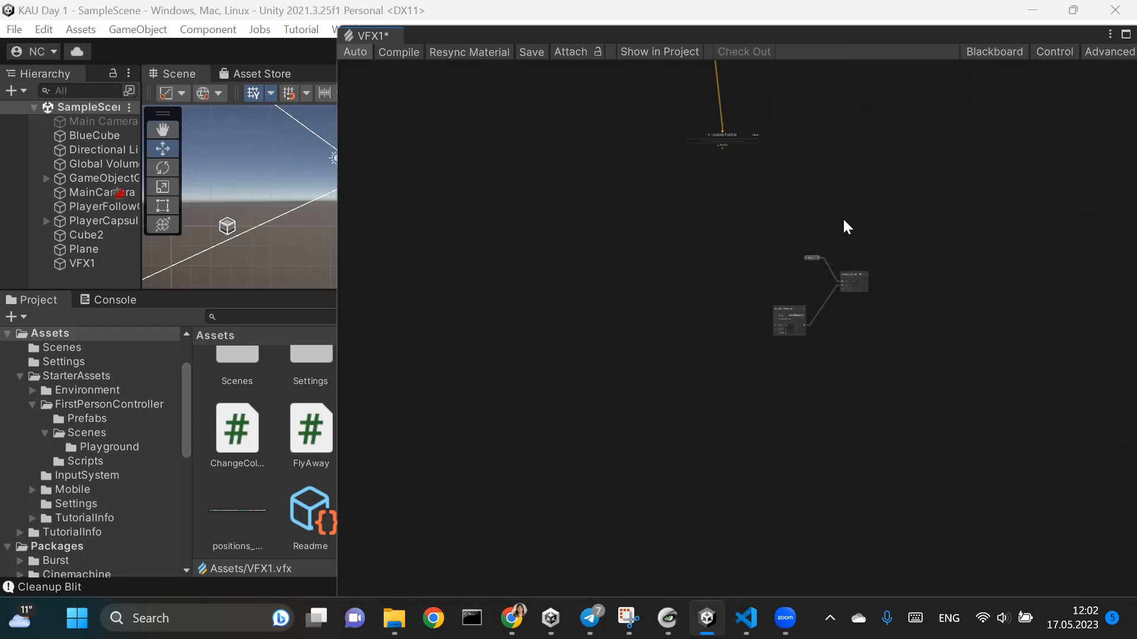
scroll(823, 203, up, 5)
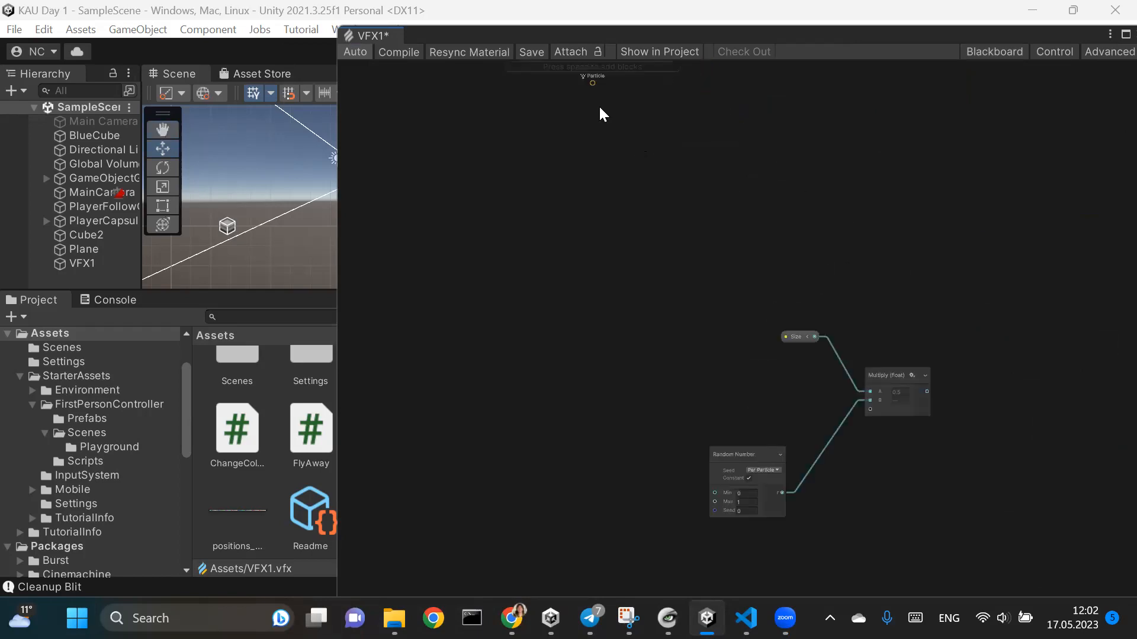
drag(592, 80, 589, 231)
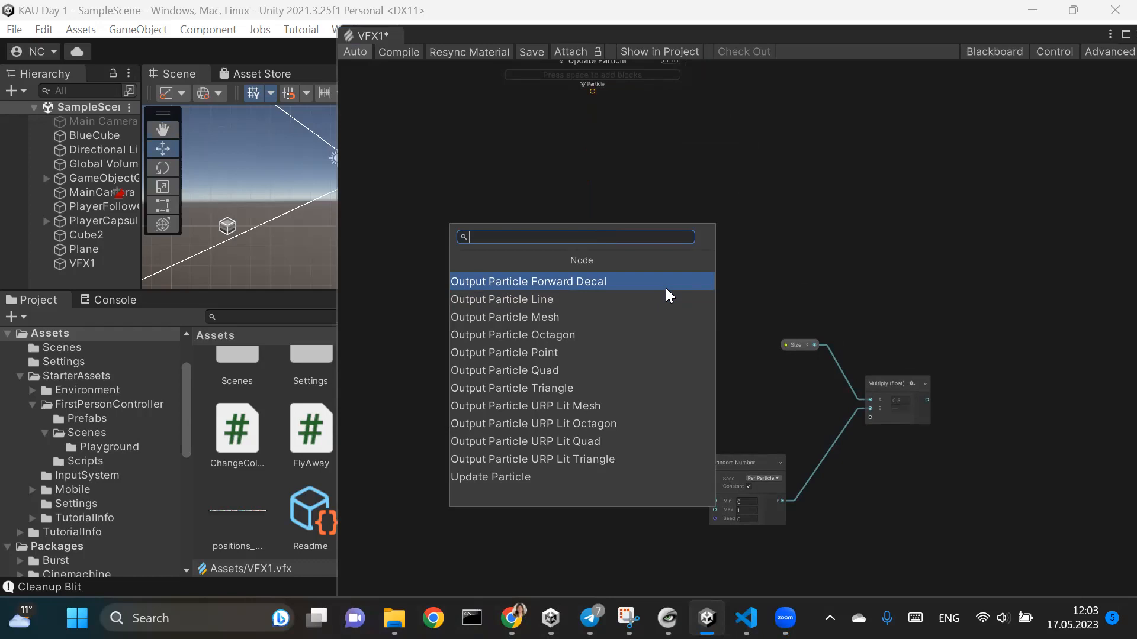
text(mec)
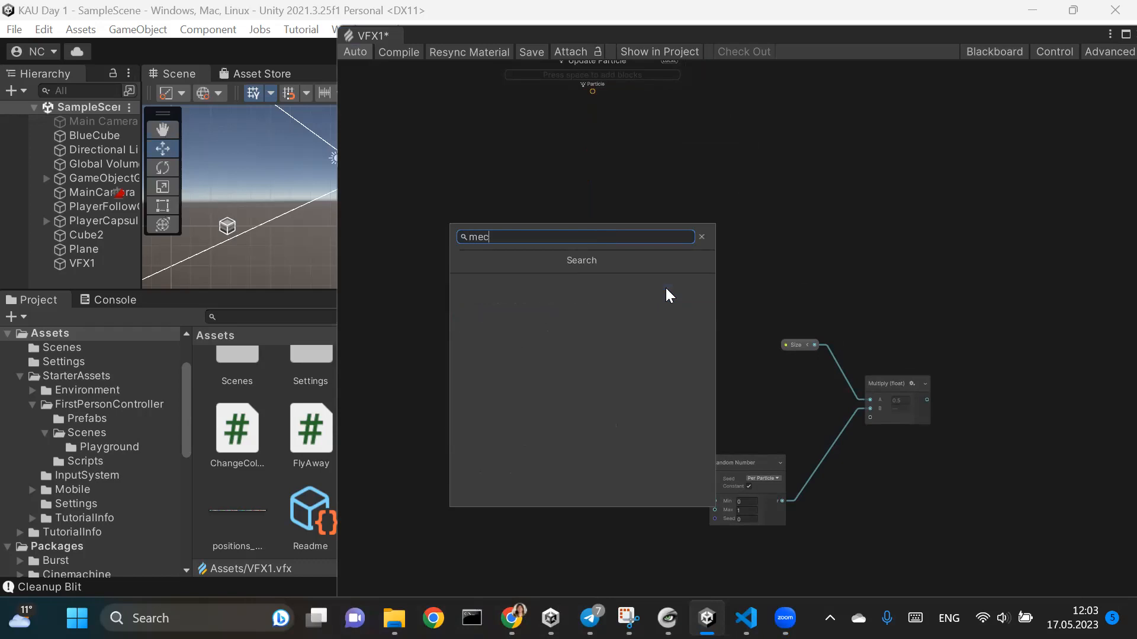
key(BackSpace)
text(s)
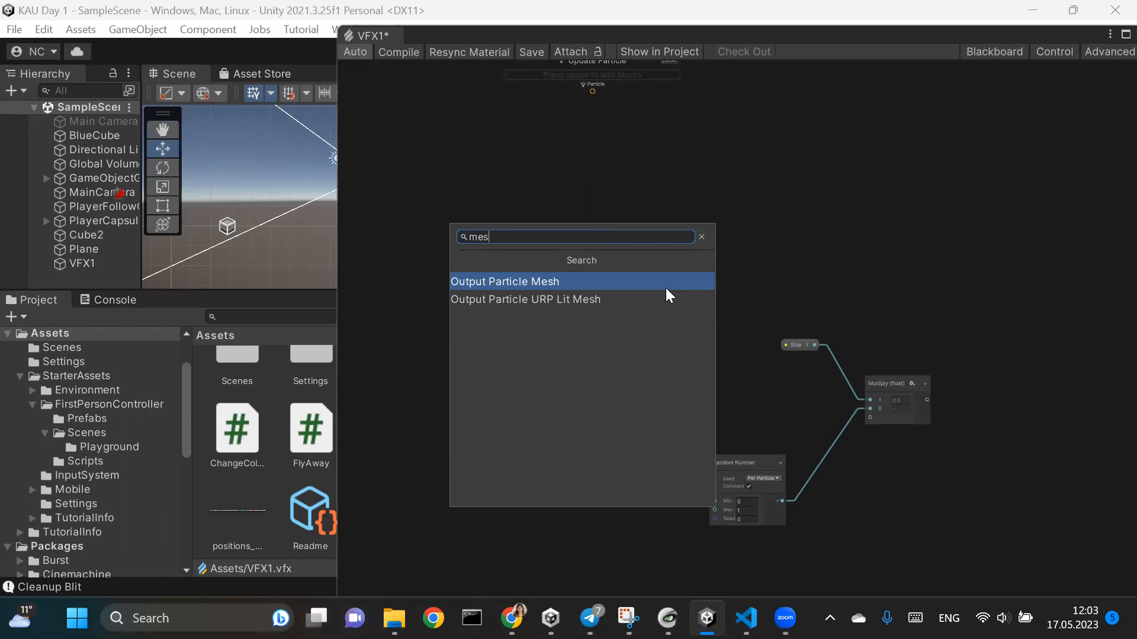
click(665, 276)
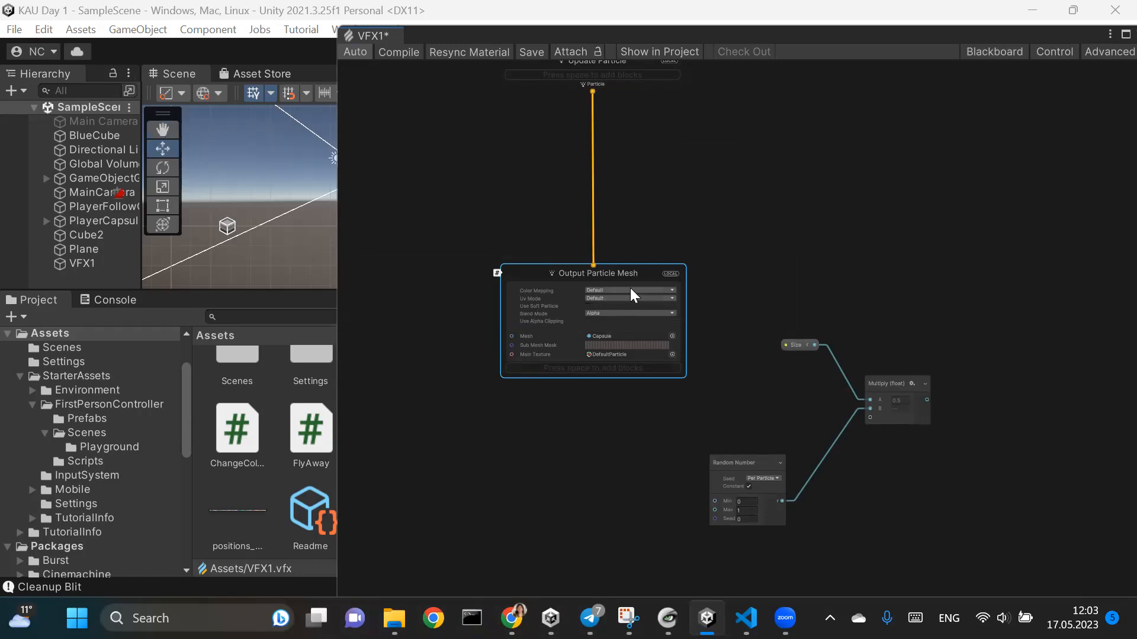
Locate the mesh output's main texture in the project assets and narrow the VFX1 graph window to uncover them.
click(604, 355)
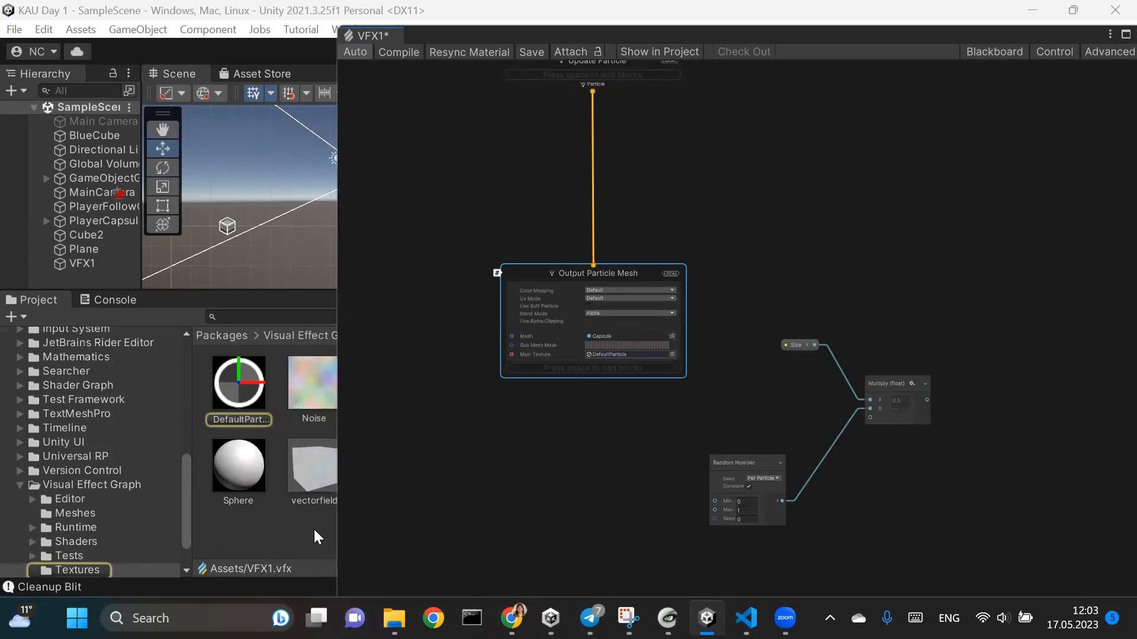
click(338, 525)
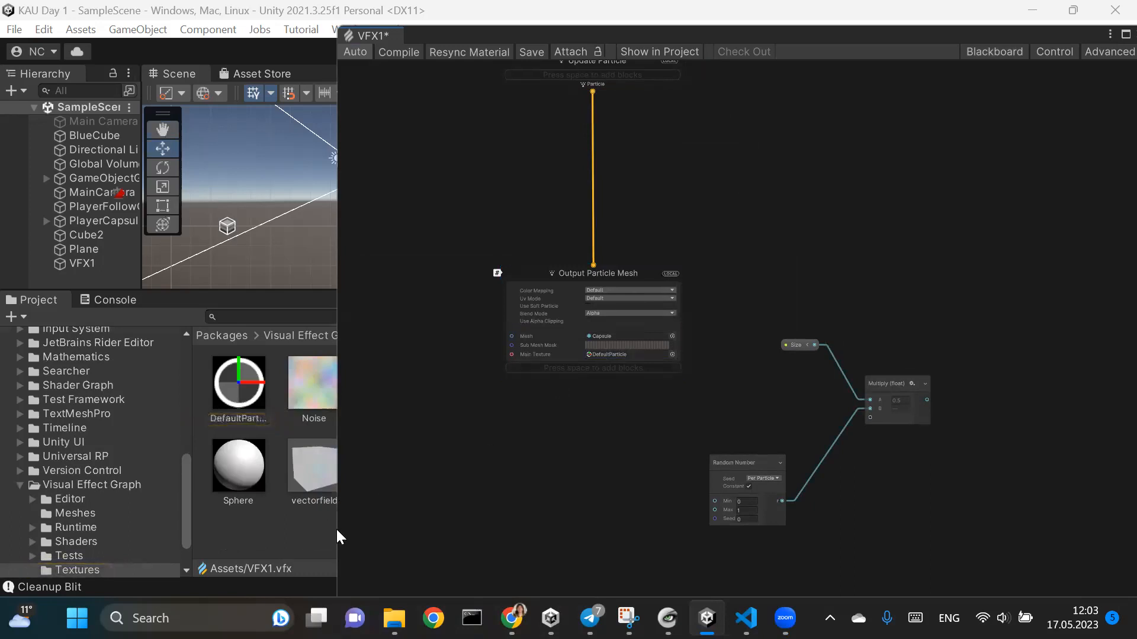
drag(333, 531, 556, 531)
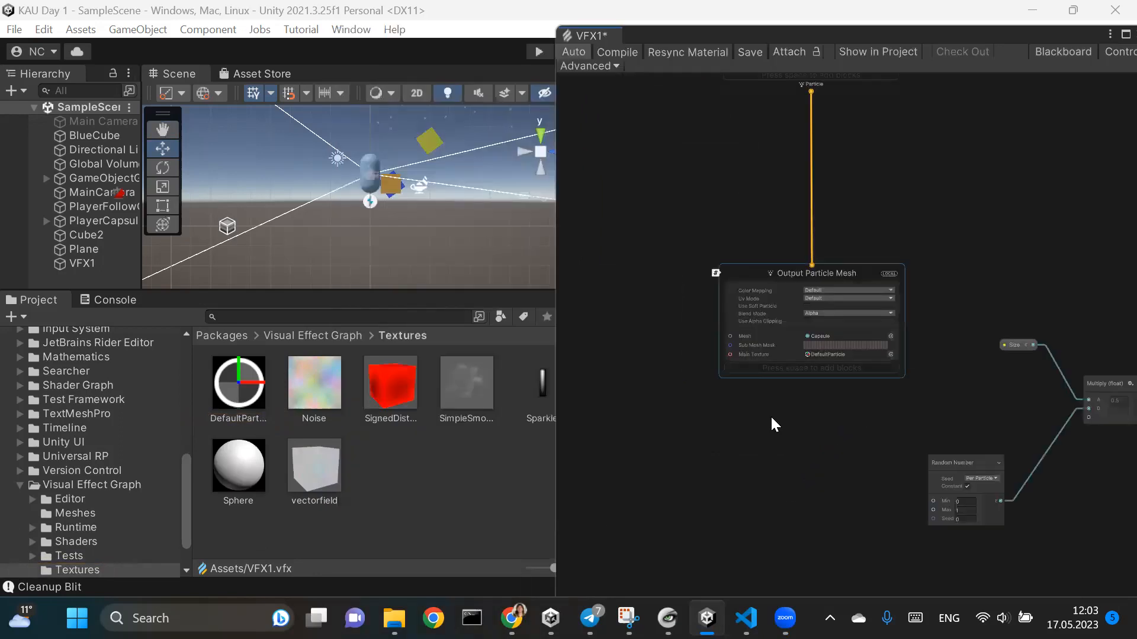
Find the checker textures and assign Default-Checker as the Main Texture of the Output Particle Mesh context.
click(820, 354)
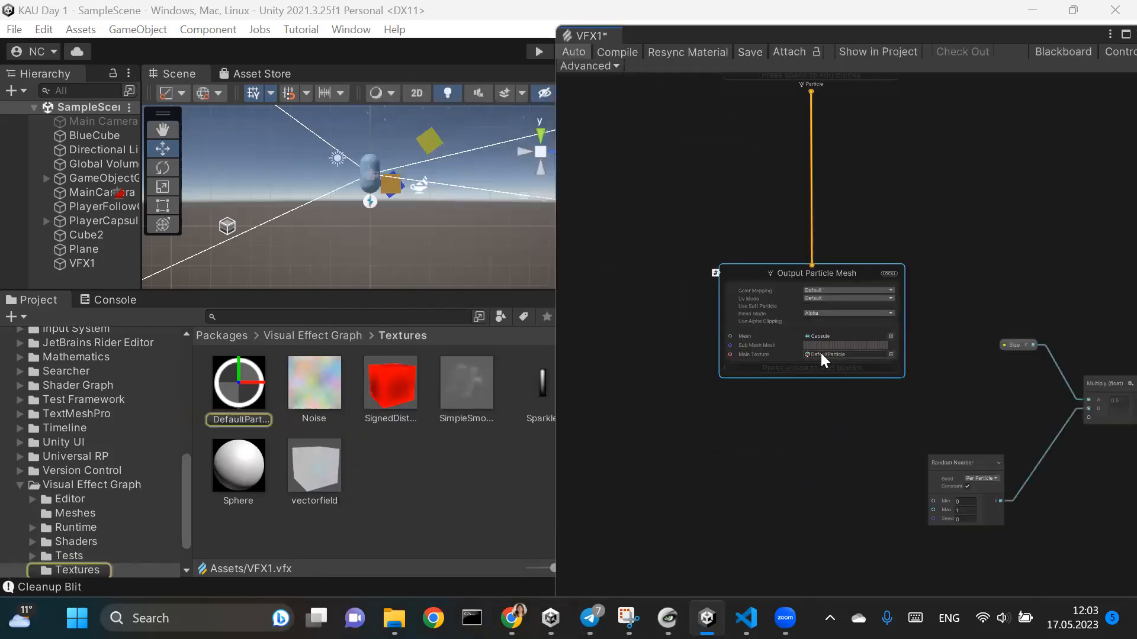
click(889, 354)
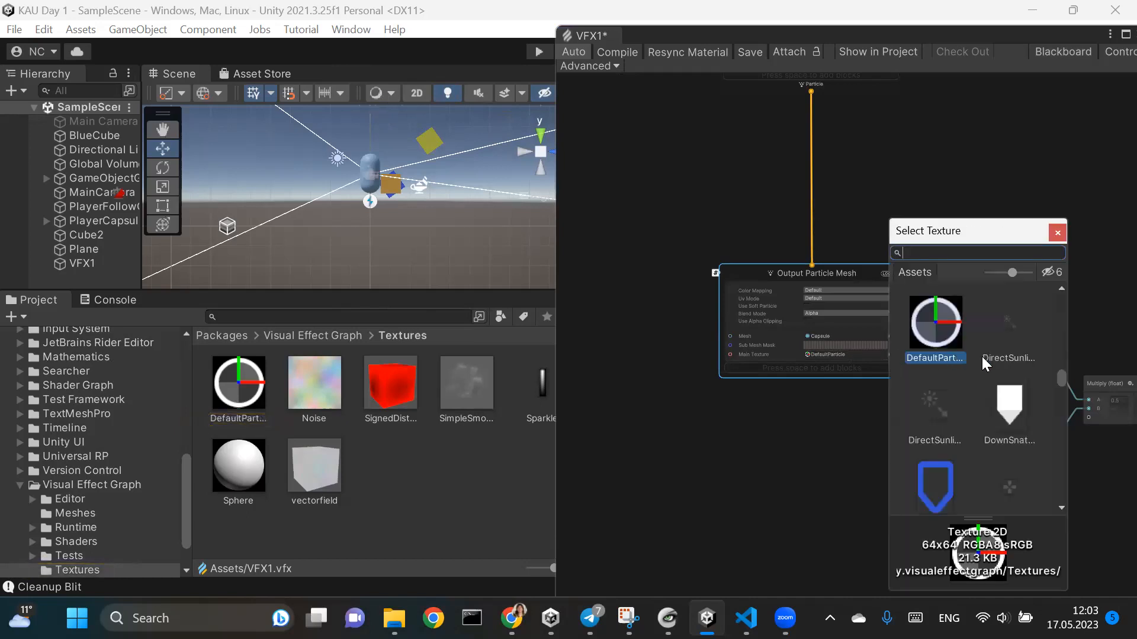
scroll(1016, 396, down, 6)
scroll(1024, 406, down, 8)
scroll(1025, 416, down, 8)
scroll(1024, 418, down, 8)
scroll(1026, 427, down, 8)
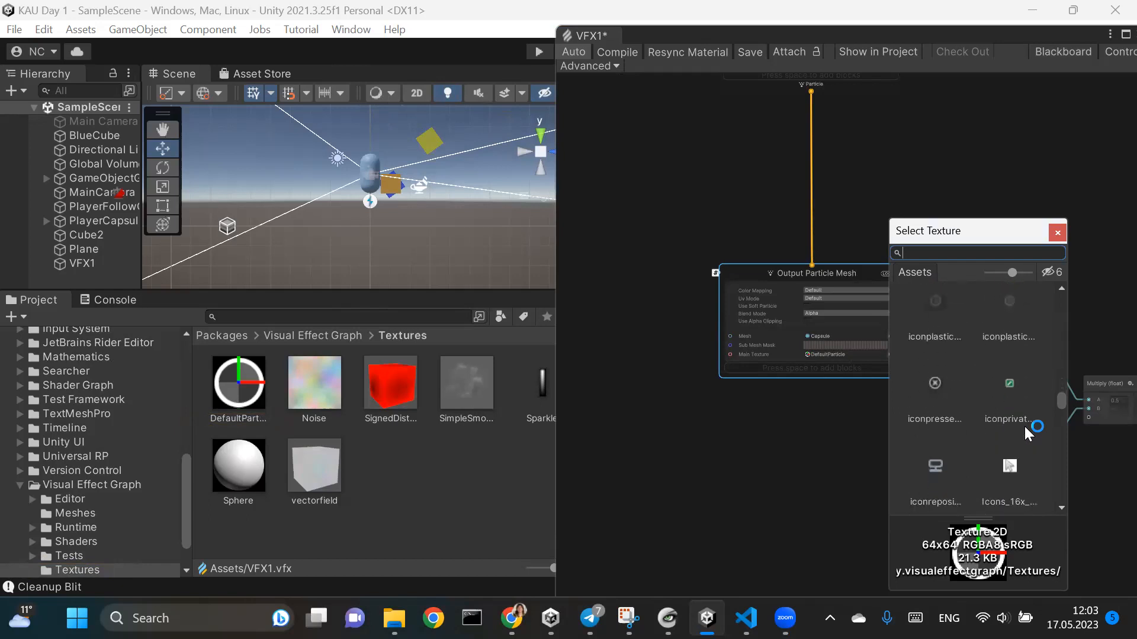
scroll(1024, 426, down, 8)
scroll(1024, 426, down, 8)
scroll(1022, 427, down, 6)
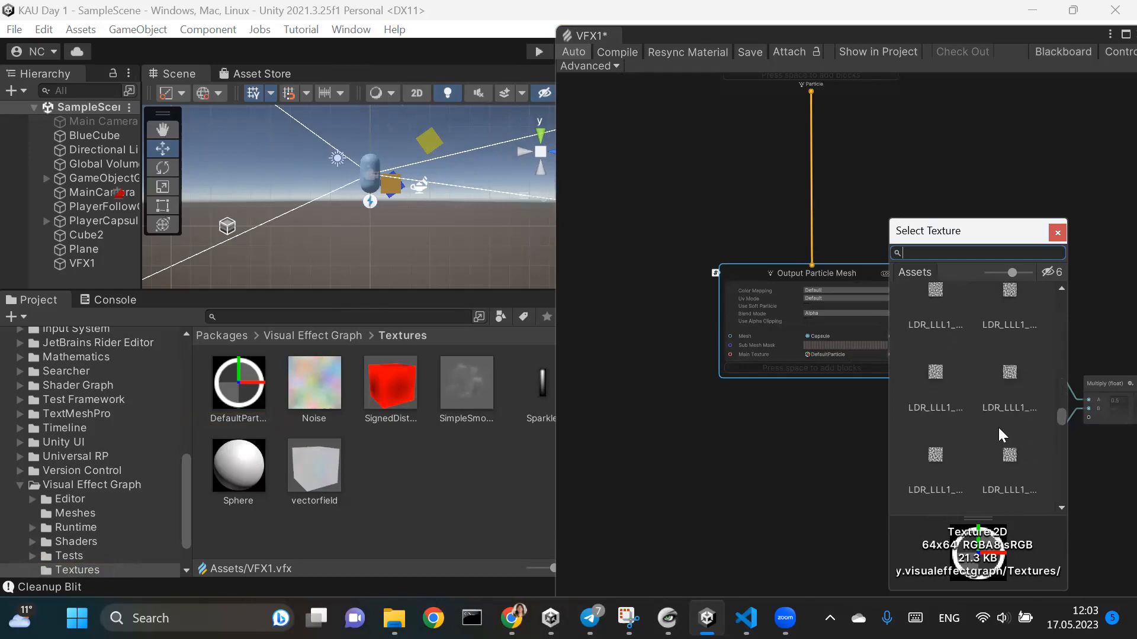
scroll(999, 429, down, 3)
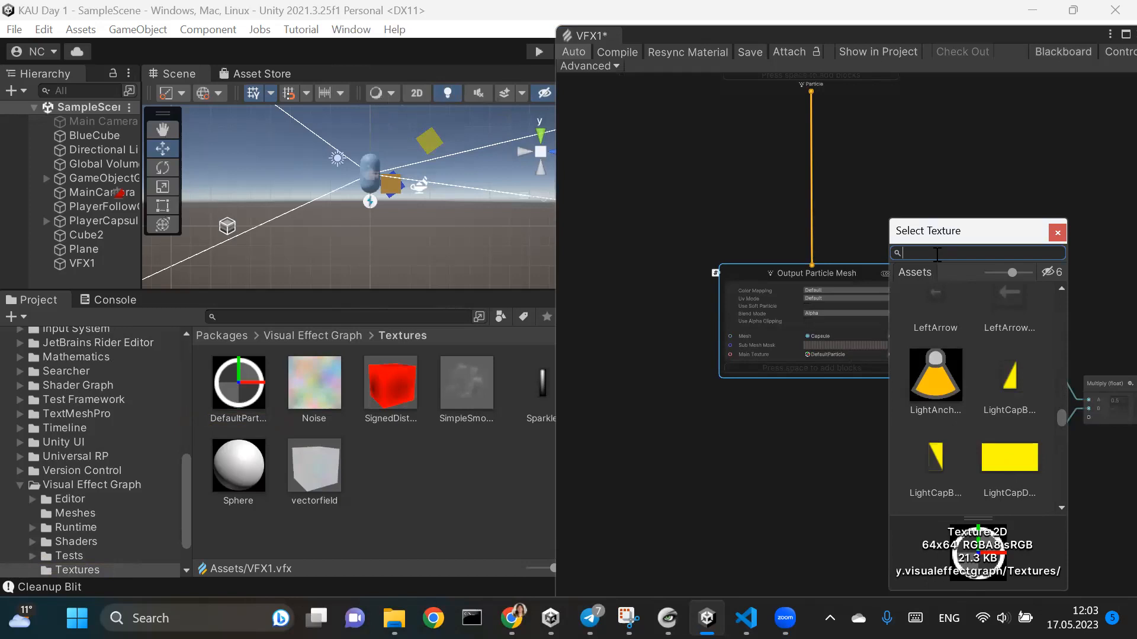
text(chec)
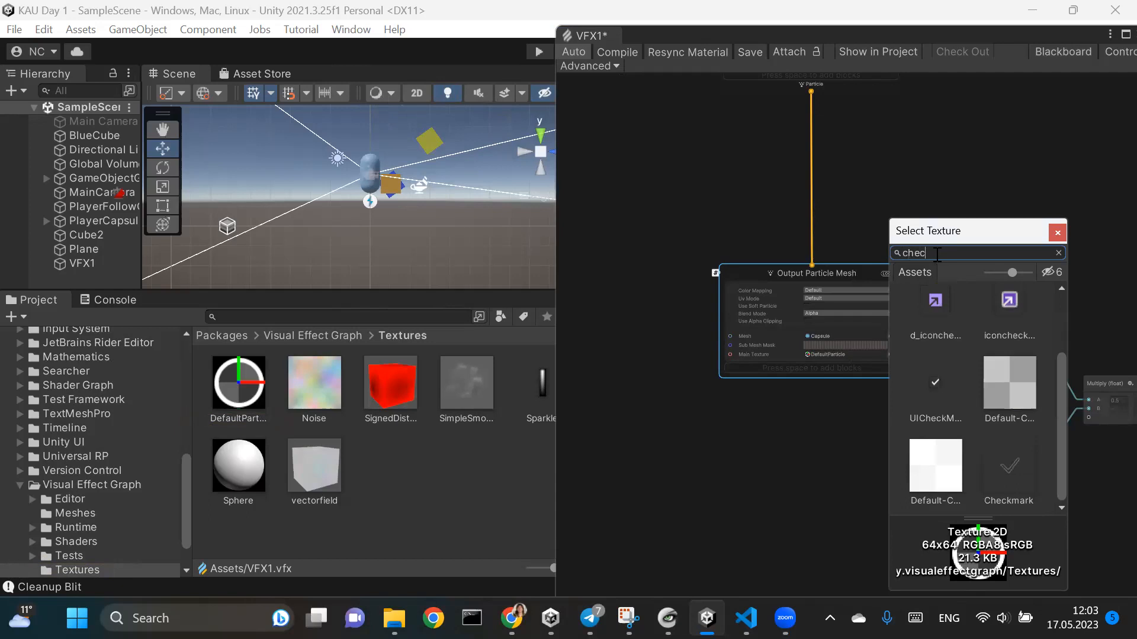
text(ker)
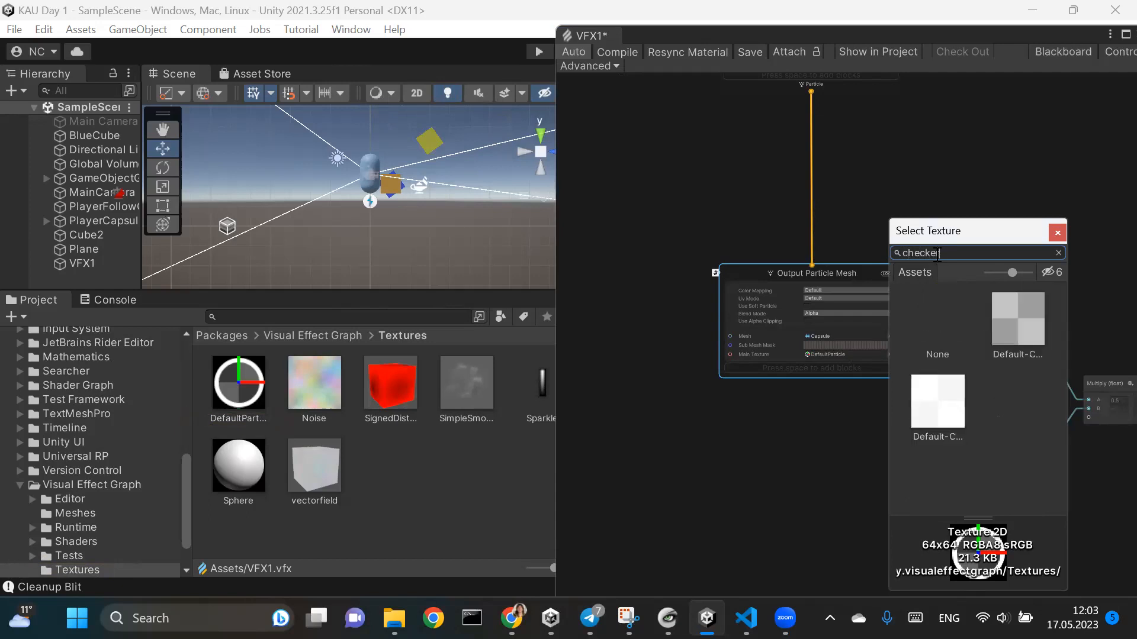
click(943, 414)
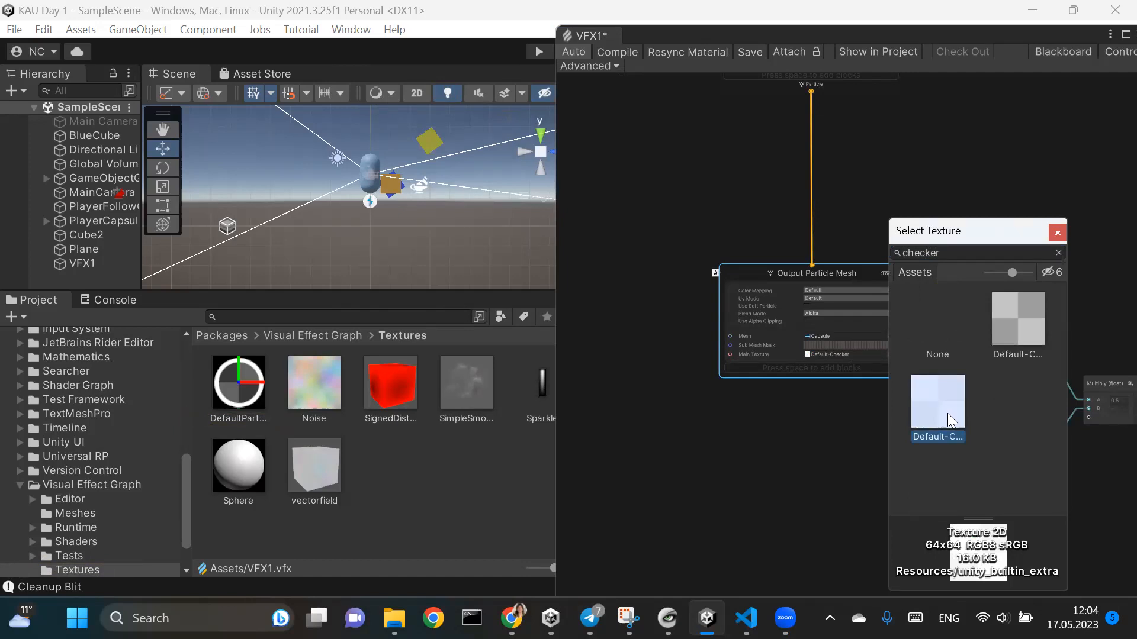
double_click(948, 413)
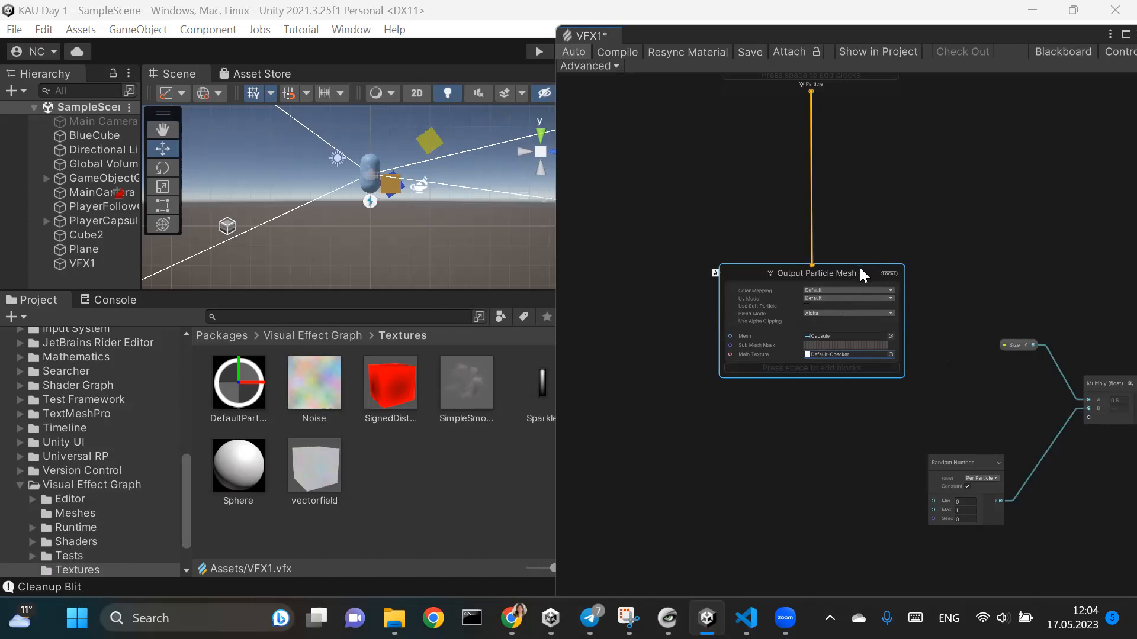
Move the Output Particle Mesh context up, closer to the Update Particle context.
drag(860, 274, 838, 185)
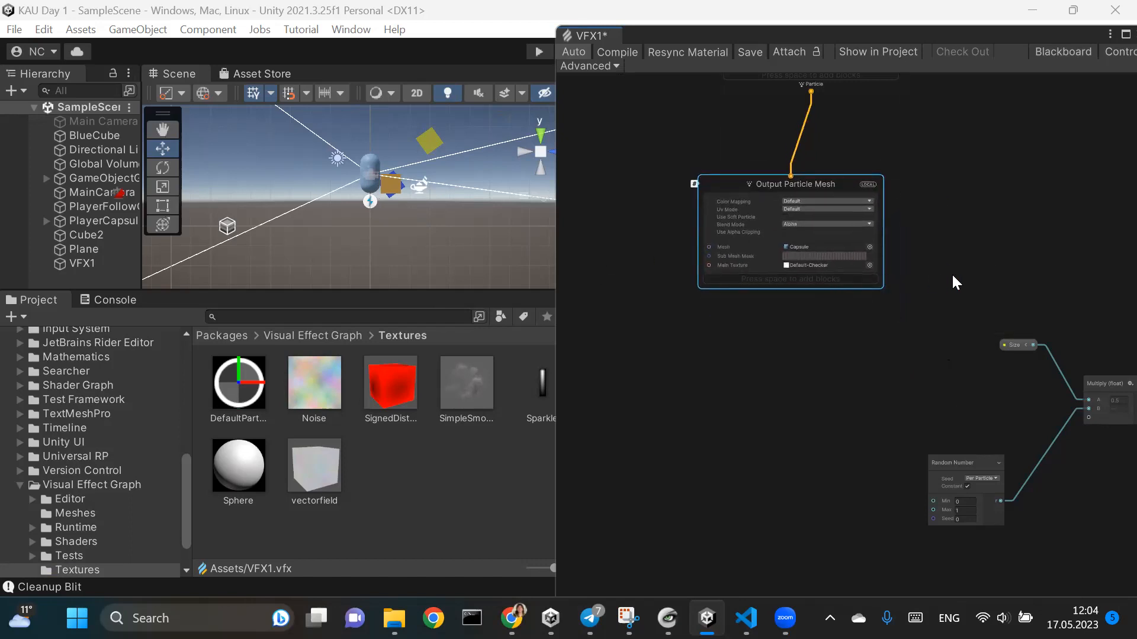
alt+scroll(926, 310, down, 6)
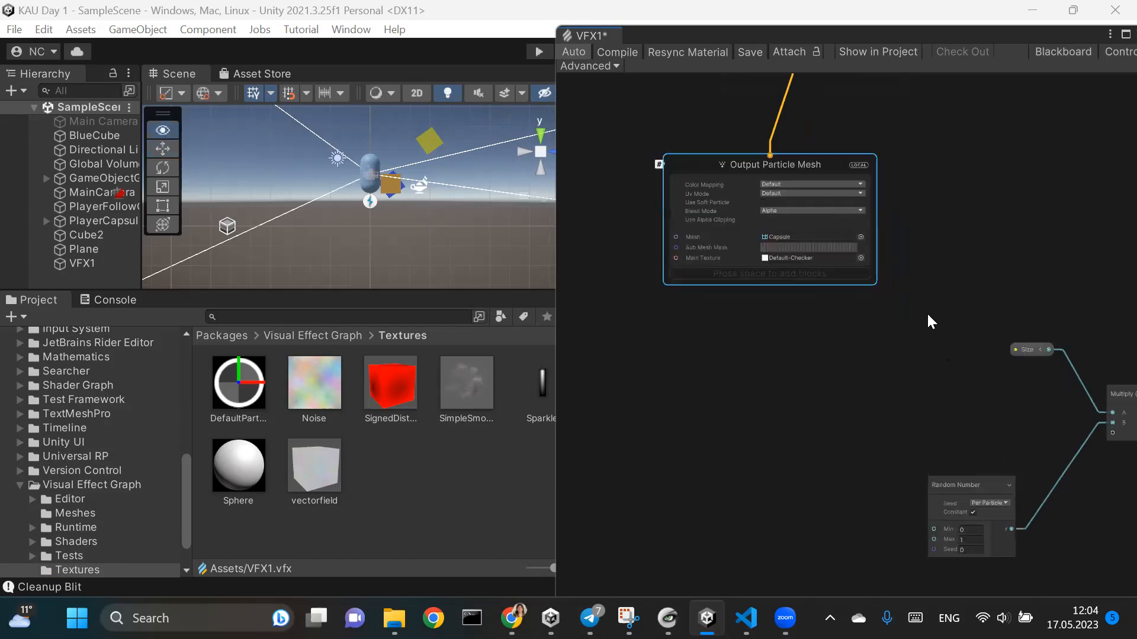
alt+scroll(888, 253, down, 2)
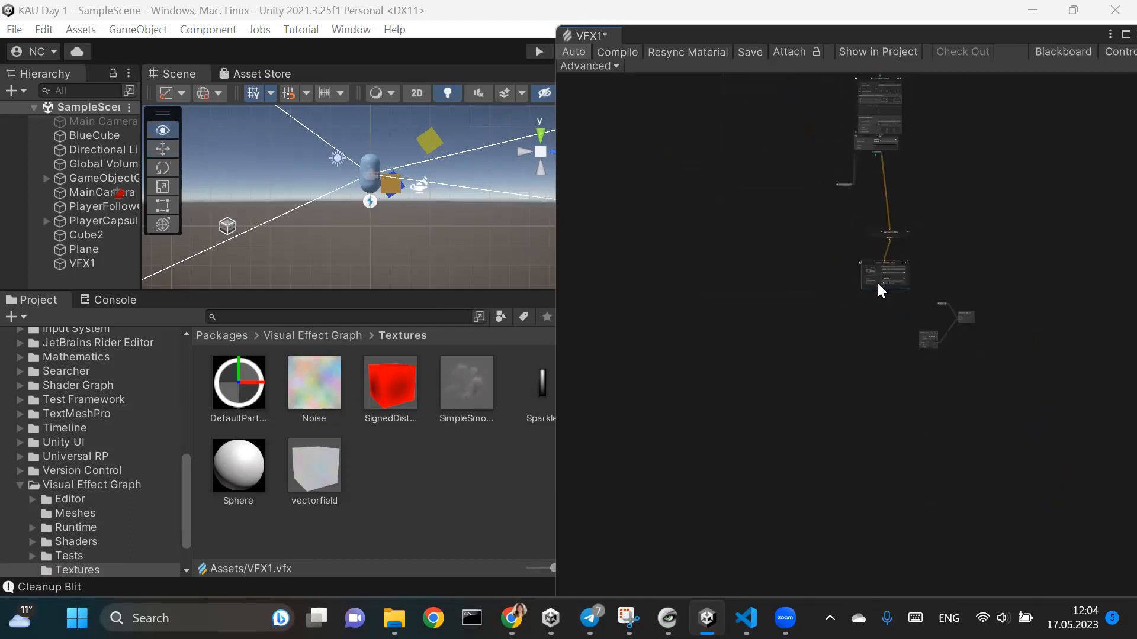
Shift the Initialize Particle context off the Single Burst block of the Spawn context it overlaps.
click(856, 146)
alt+scroll(865, 170, up, 2)
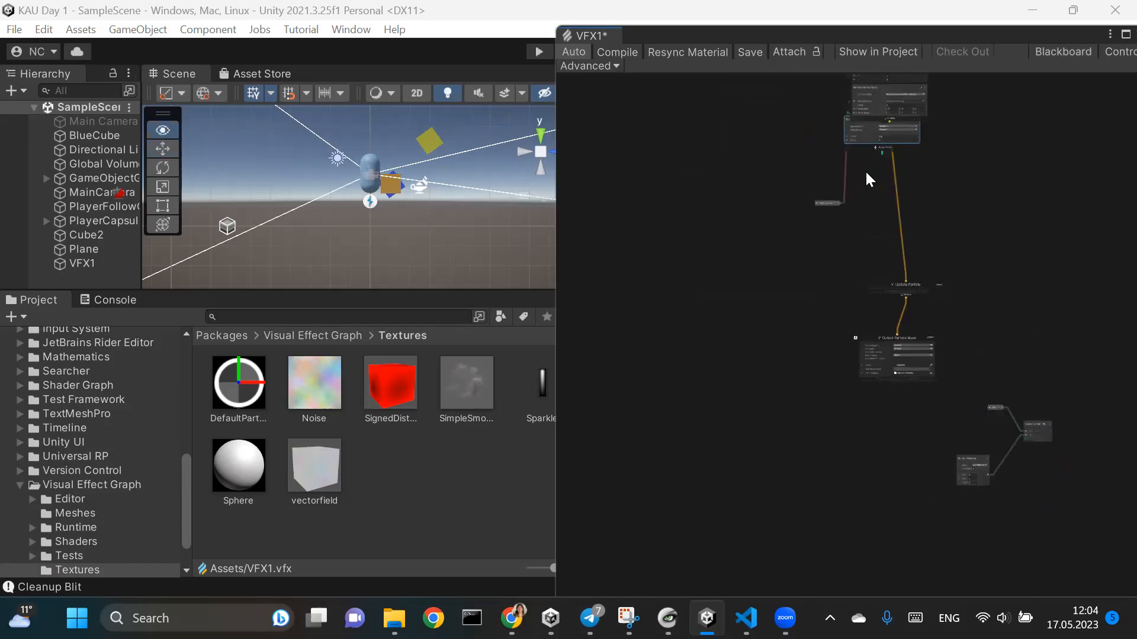
alt+scroll(836, 244, up, 5)
alt+scroll(837, 244, down, 5)
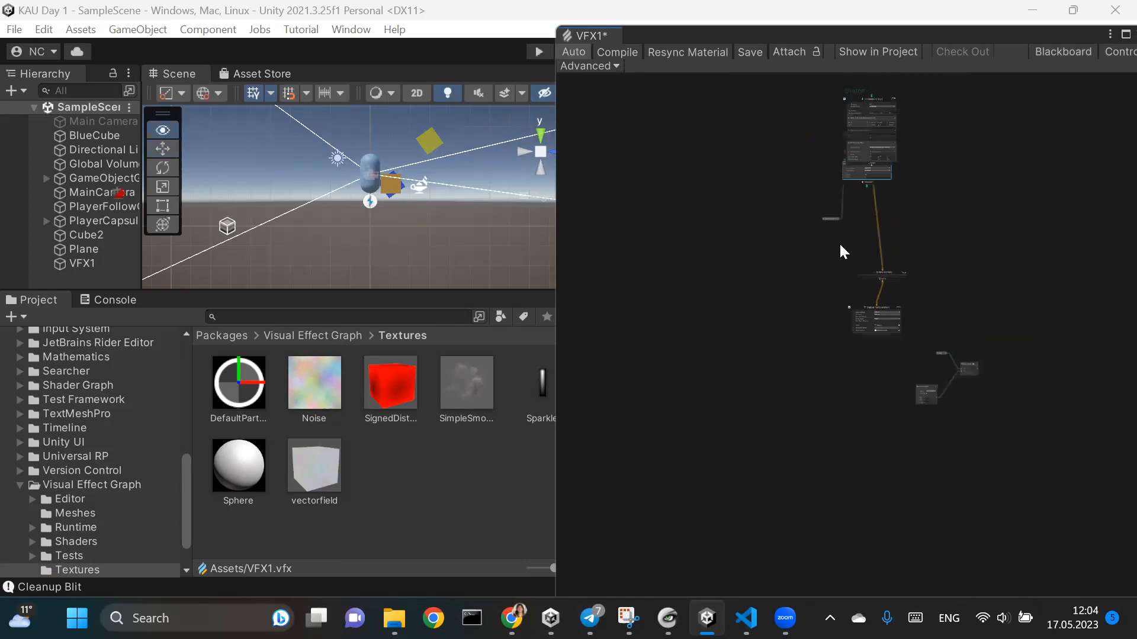
alt+scroll(839, 243, up, 3)
alt+scroll(706, 185, down, 6)
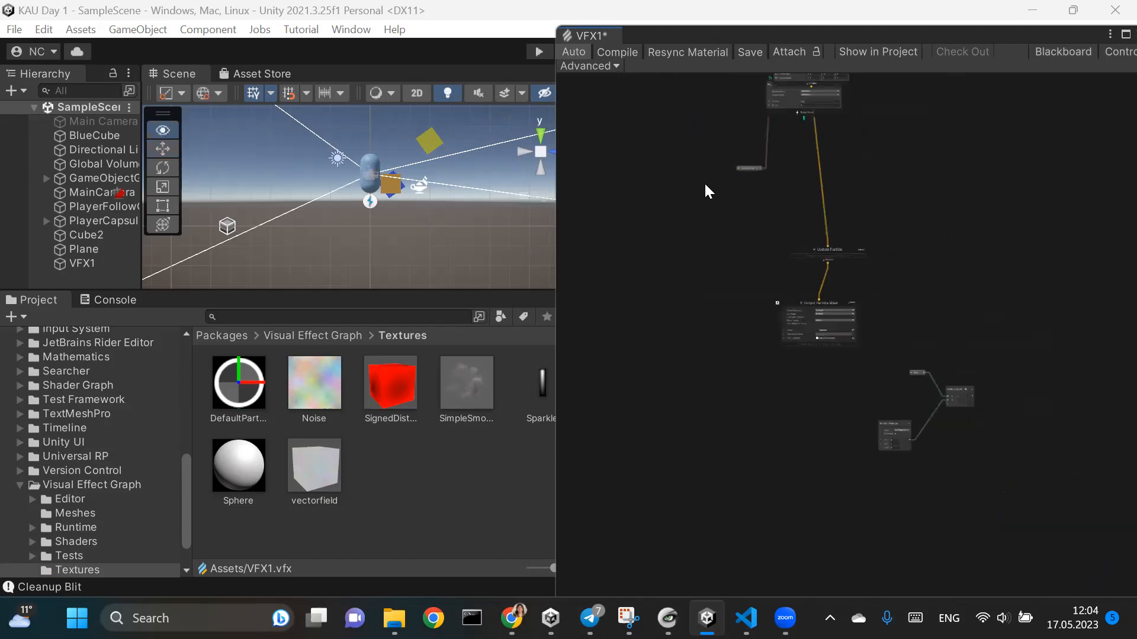
alt+drag(710, 183, 722, 441)
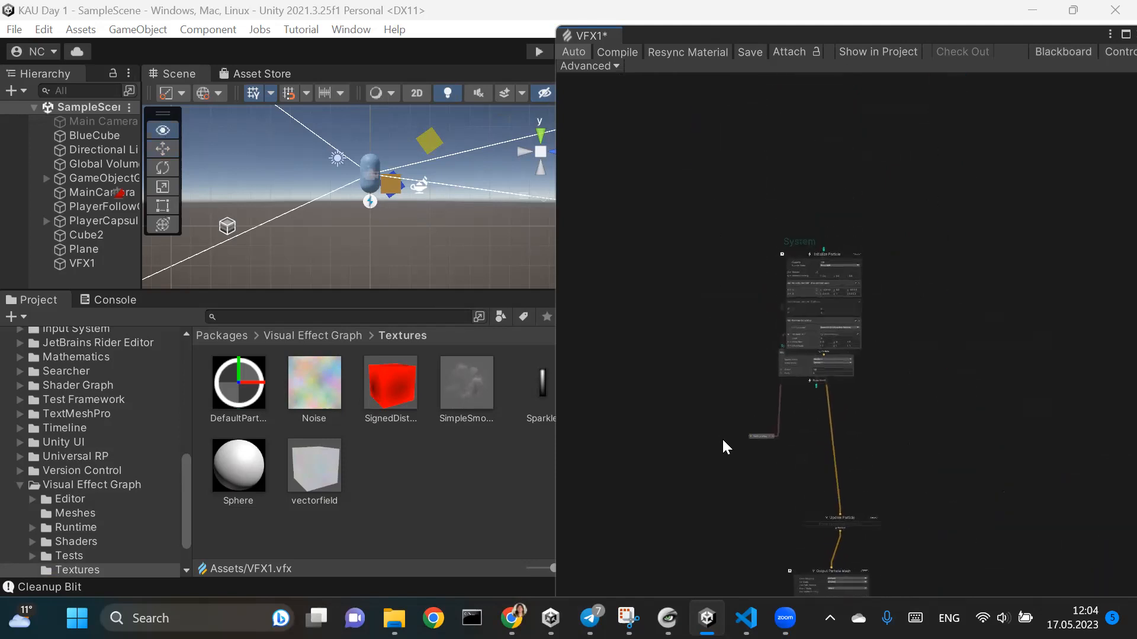
alt+scroll(722, 328, up, 5)
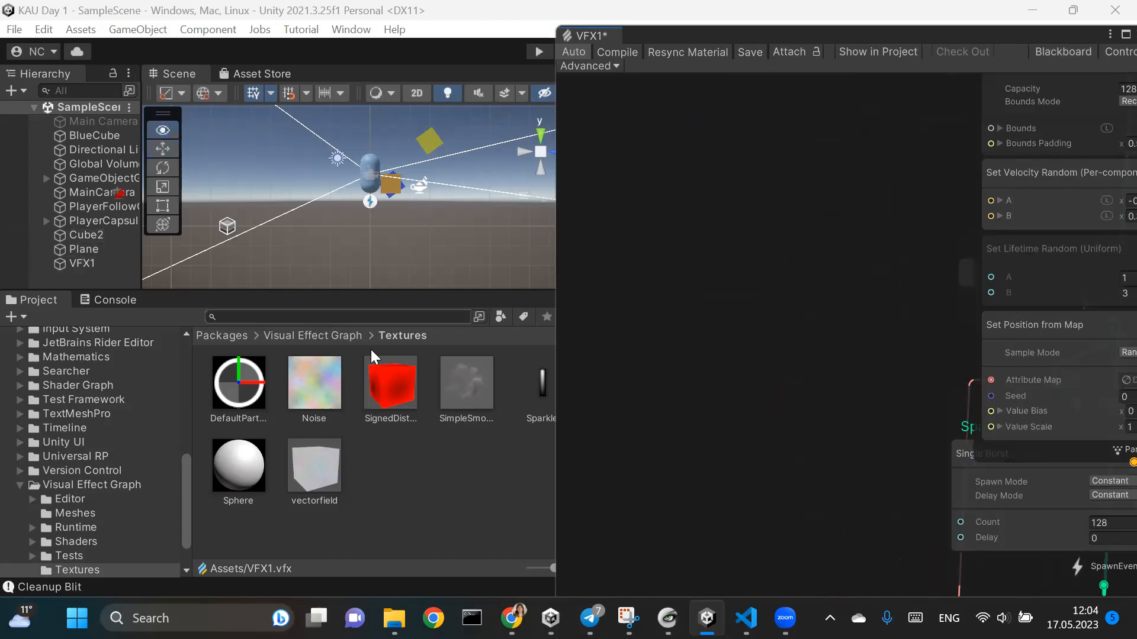
middle_drag(697, 335, 524, 377)
drag(758, 151, 854, 128)
scroll(717, 299, down, 3)
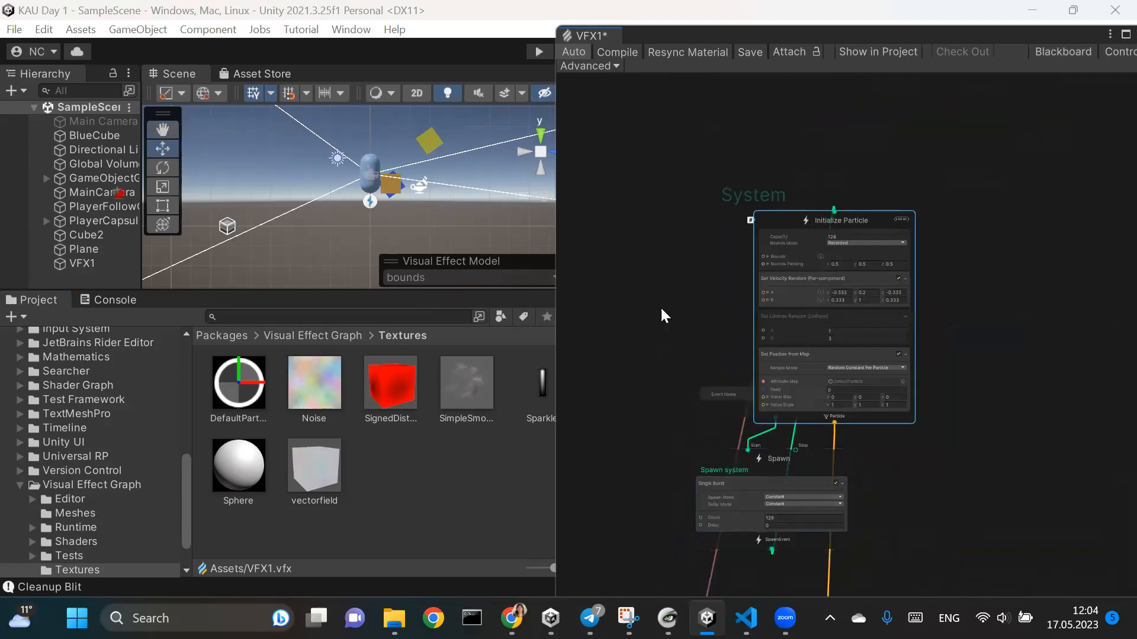
Separate the overlapping contexts by stacking the Event and Spawn contexts above, with Initialize Particle set off to the side.
scroll(659, 307, down, 3)
middle_drag(658, 473, 746, 492)
click(774, 416)
drag(781, 400, 808, 180)
drag(810, 285, 904, 288)
drag(790, 360, 814, 159)
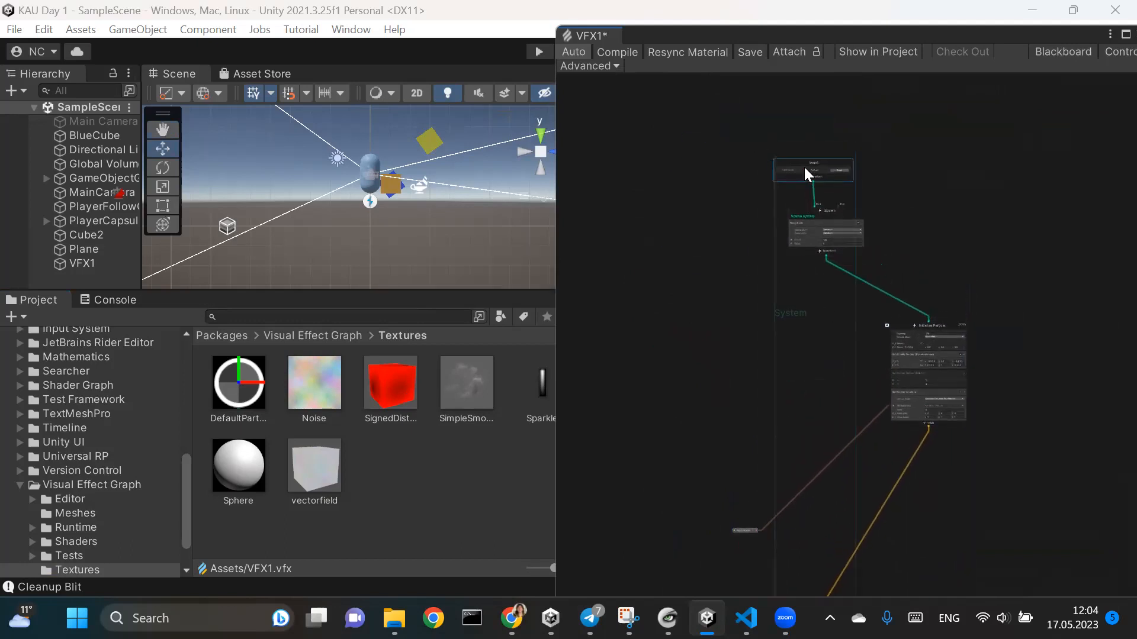
Place Initialize Particle directly below the Spawn context and bring the Position Map node up beside it.
key(space)
click(1006, 305)
click(914, 320)
alt+drag(914, 323, 783, 275)
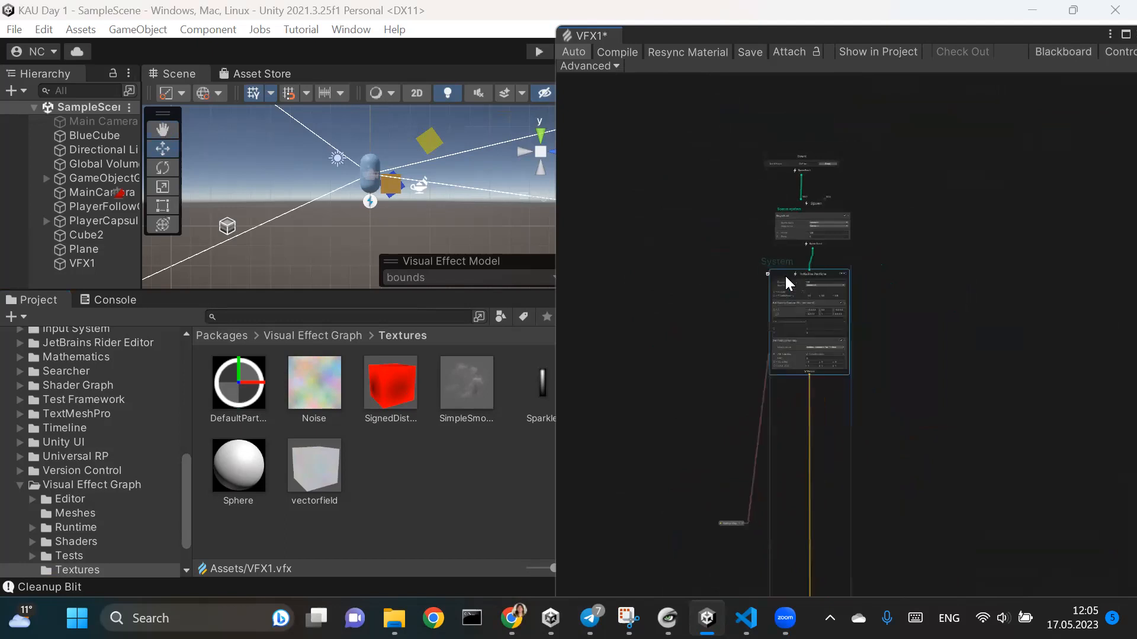
drag(731, 521, 712, 342)
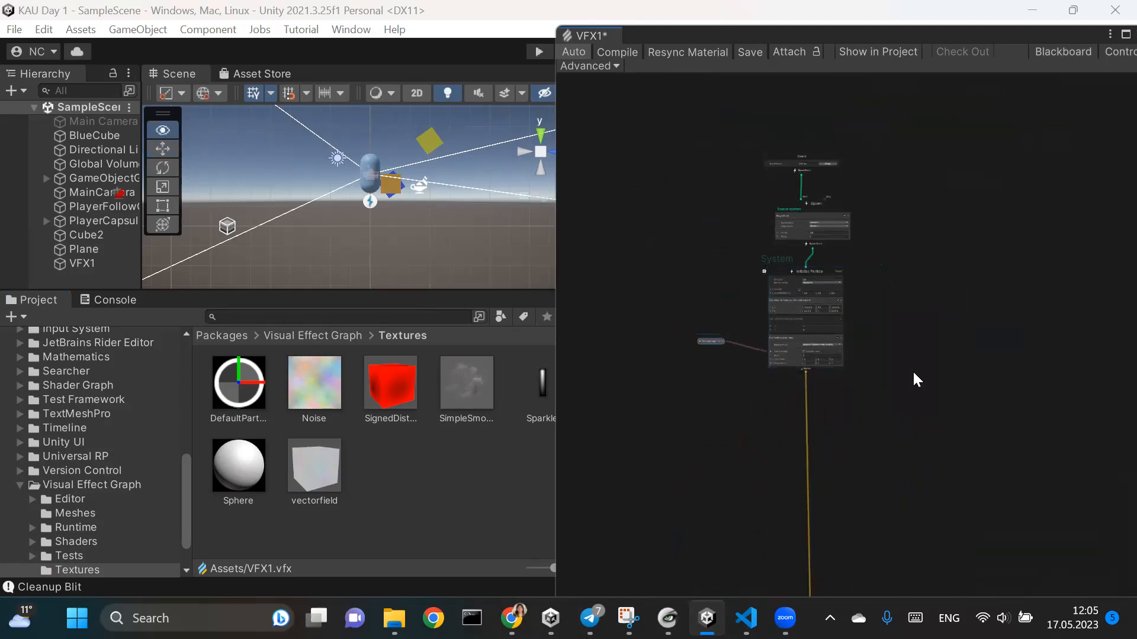
Disable the Set Velocity Random (Per-component) block in the Initialize Particle context.
scroll(914, 373, up, 10)
alt+drag(800, 493, 625, 467)
middle_drag(624, 466, 1134, 589)
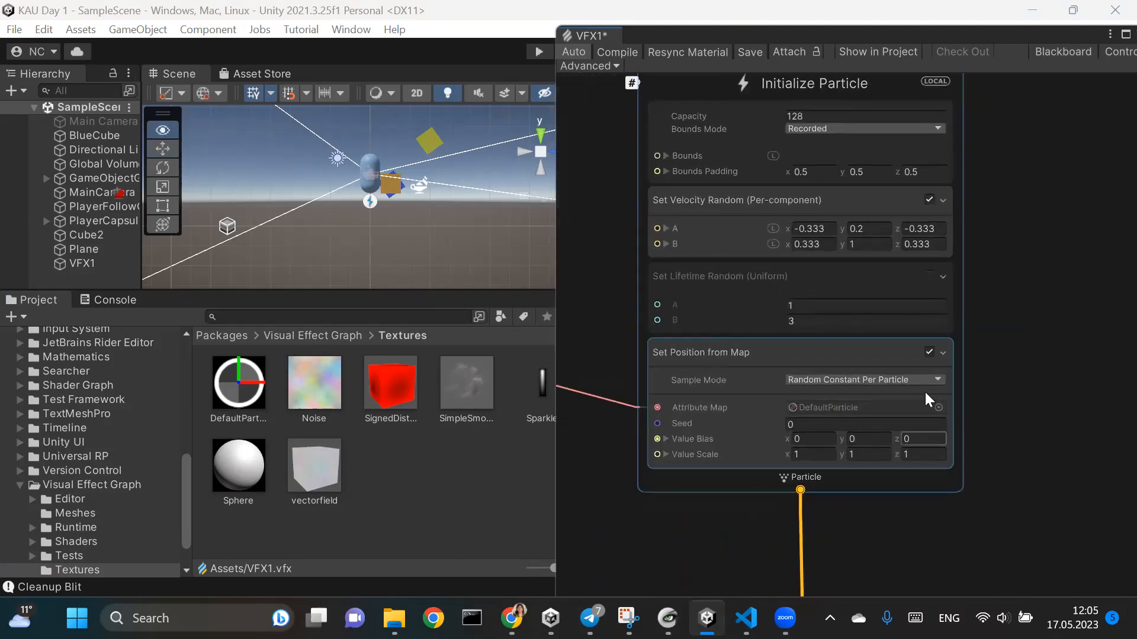
middle_drag(1007, 361, 1045, 175)
middle_drag(954, 464, 994, 464)
middle_drag(691, 353, 734, 634)
middle_drag(700, 394, 704, 386)
click(886, 396)
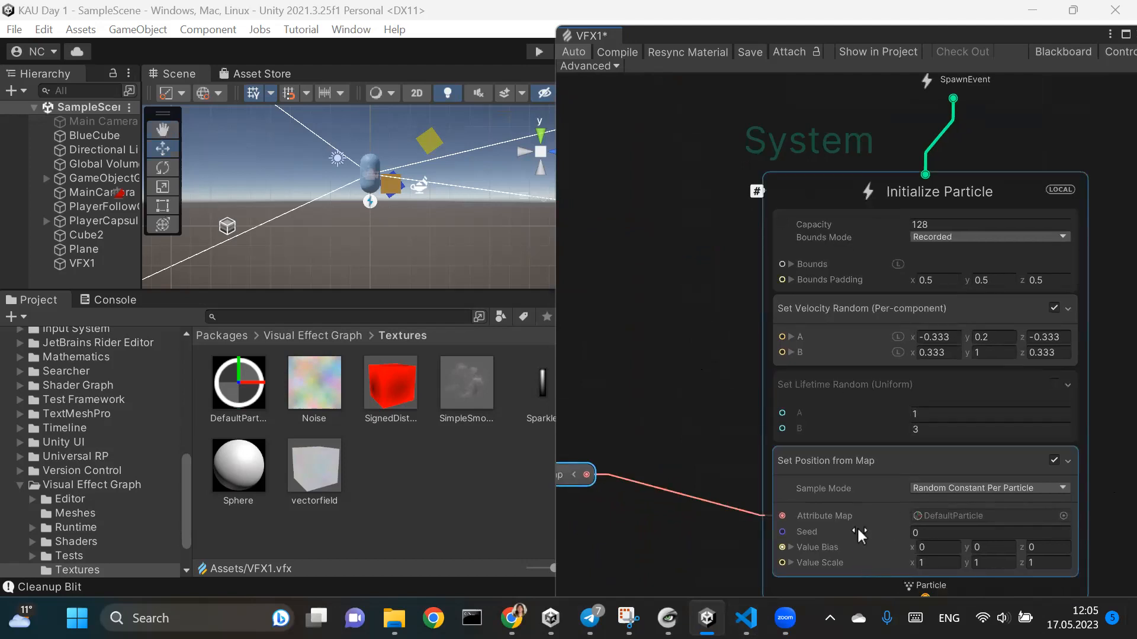
click(1055, 308)
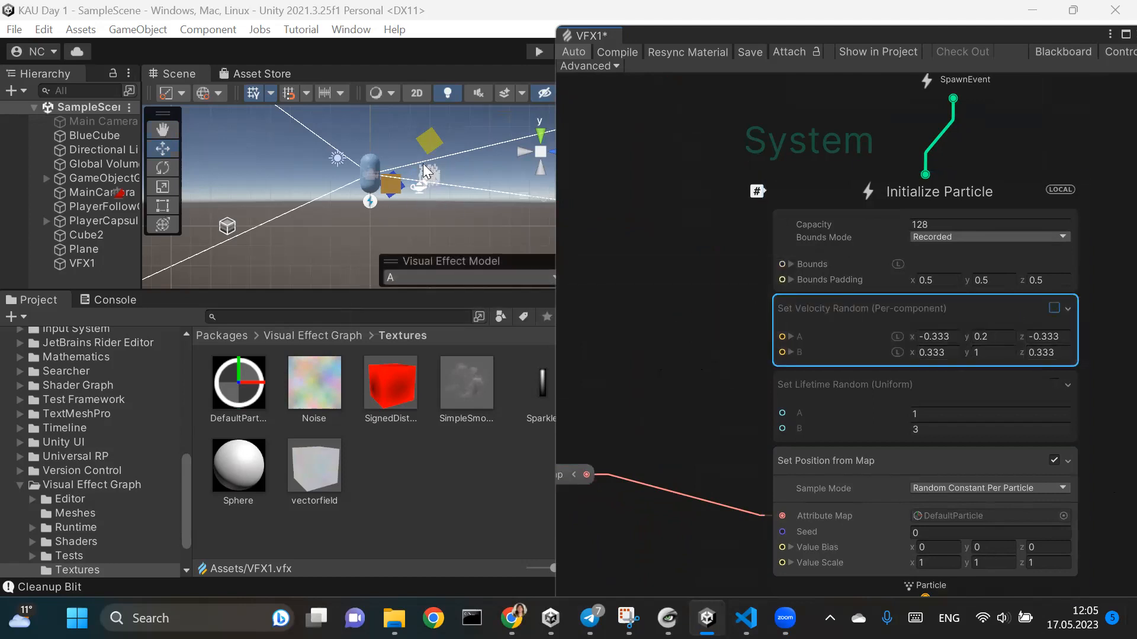
Move the Update Particle context up to sit directly below the Initialize Particle context.
middle_drag(665, 405, 683, 282)
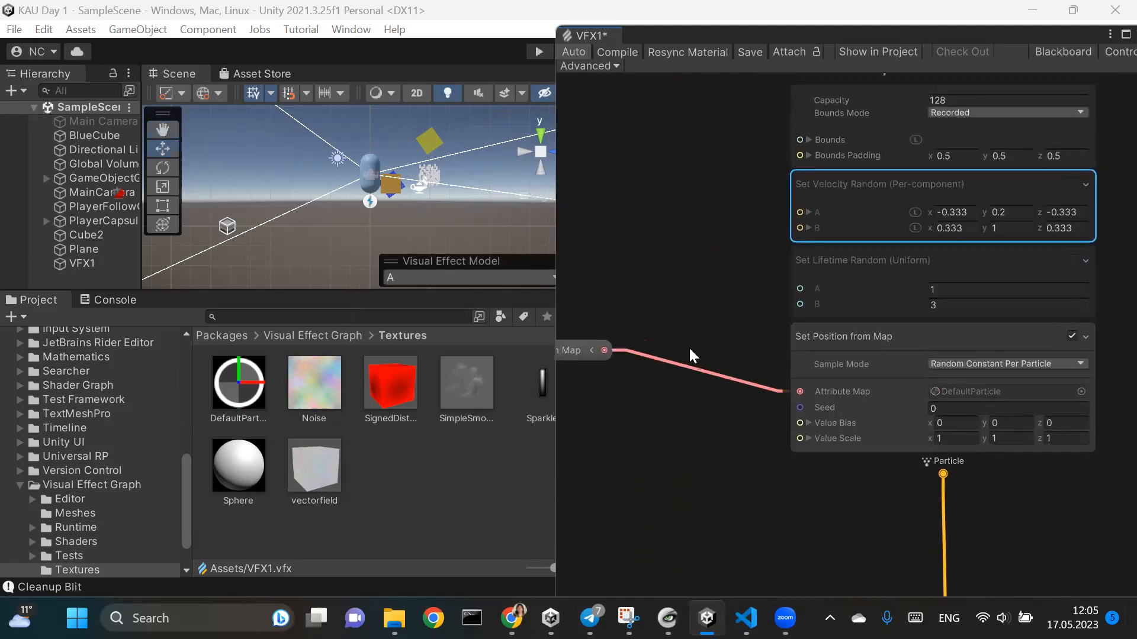
right_click(698, 250)
scroll(695, 248, down, 3)
scroll(695, 248, up, 4)
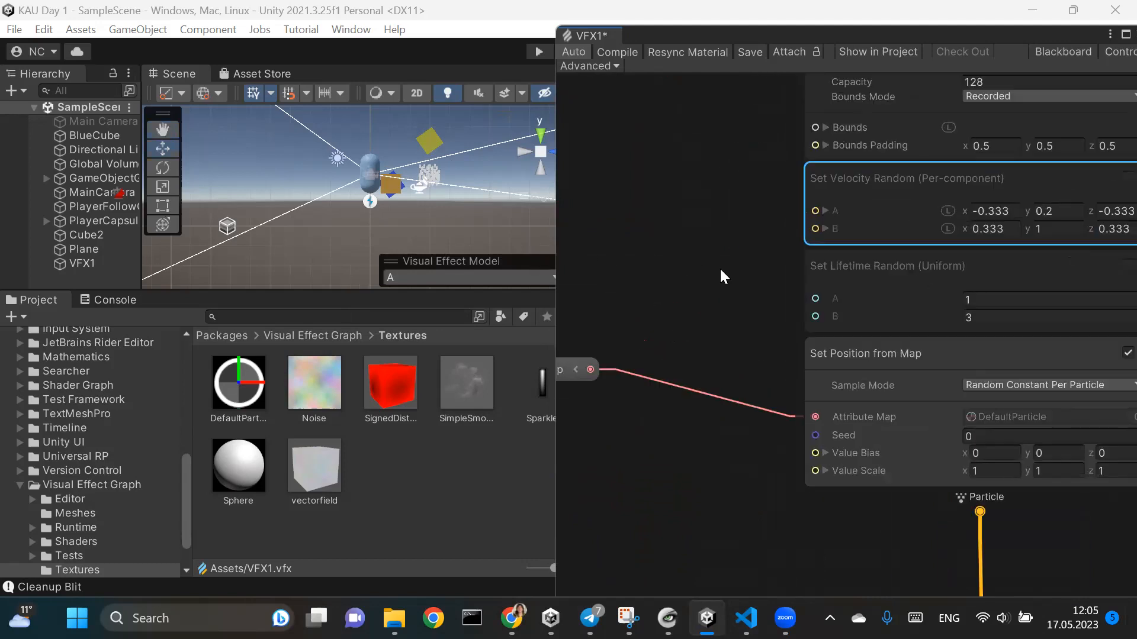
scroll(702, 247, down, 4)
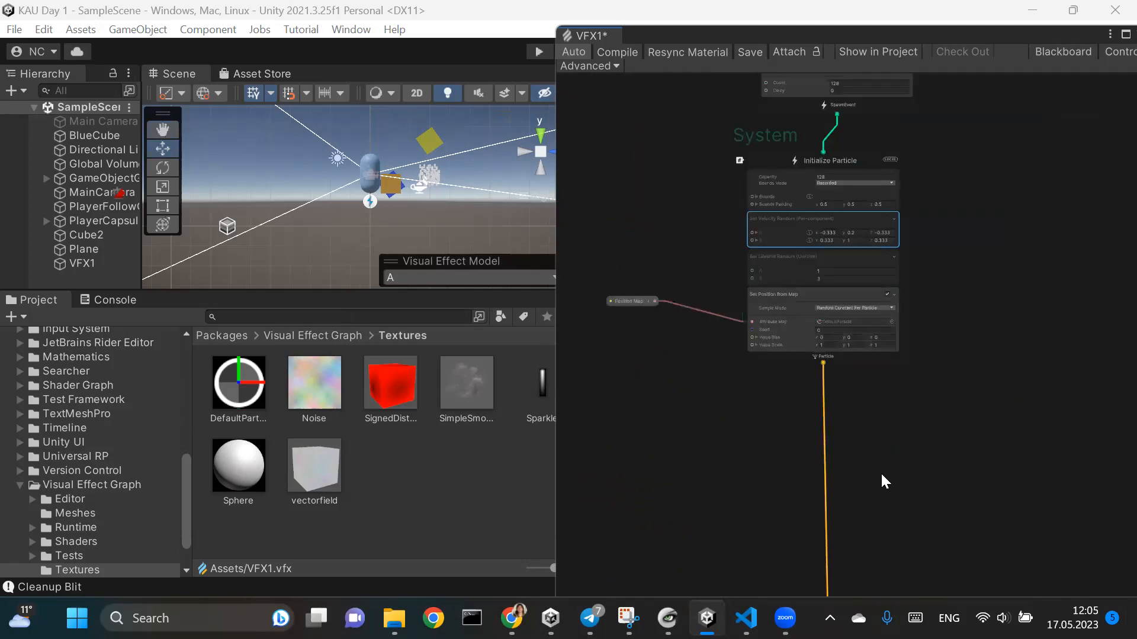
scroll(730, 374, up, 4)
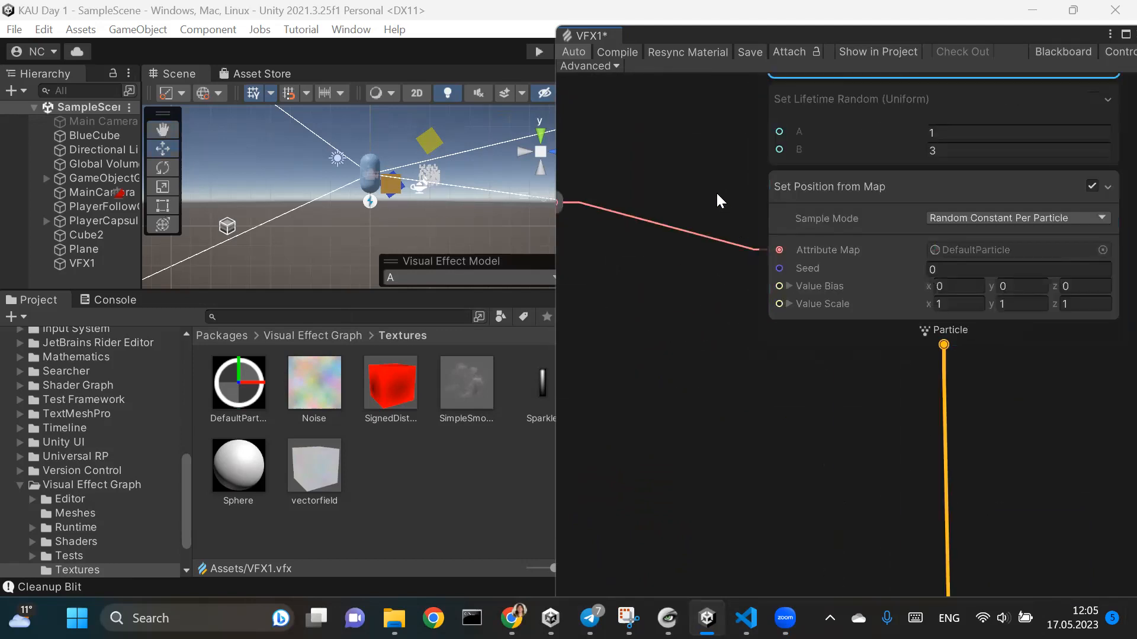
drag(691, 151, 691, 198)
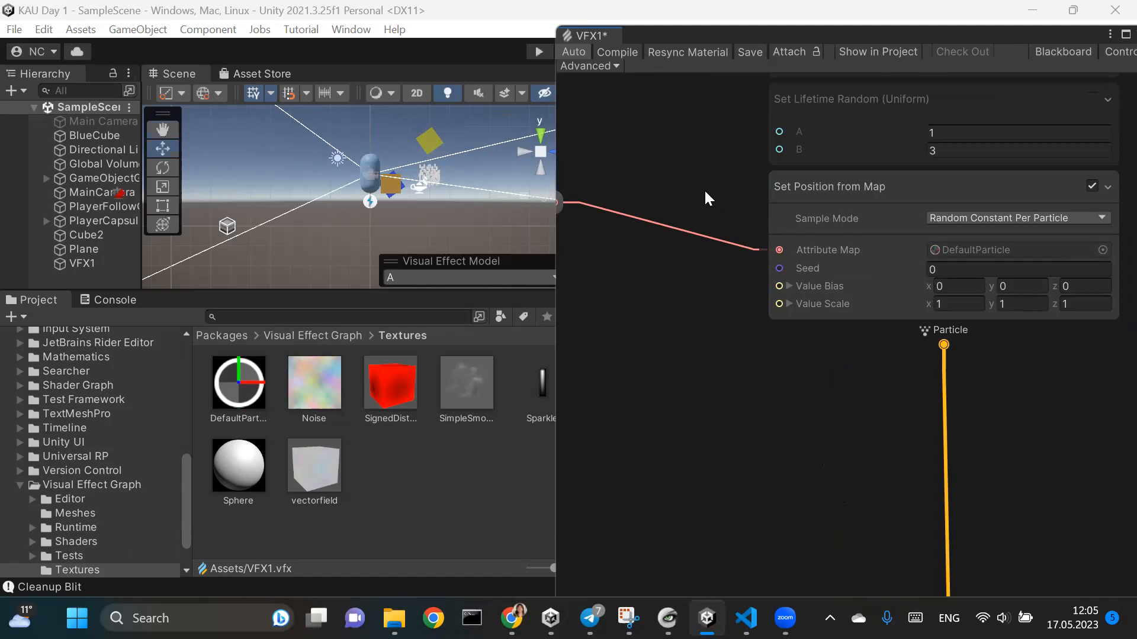
scroll(712, 155, down, 3)
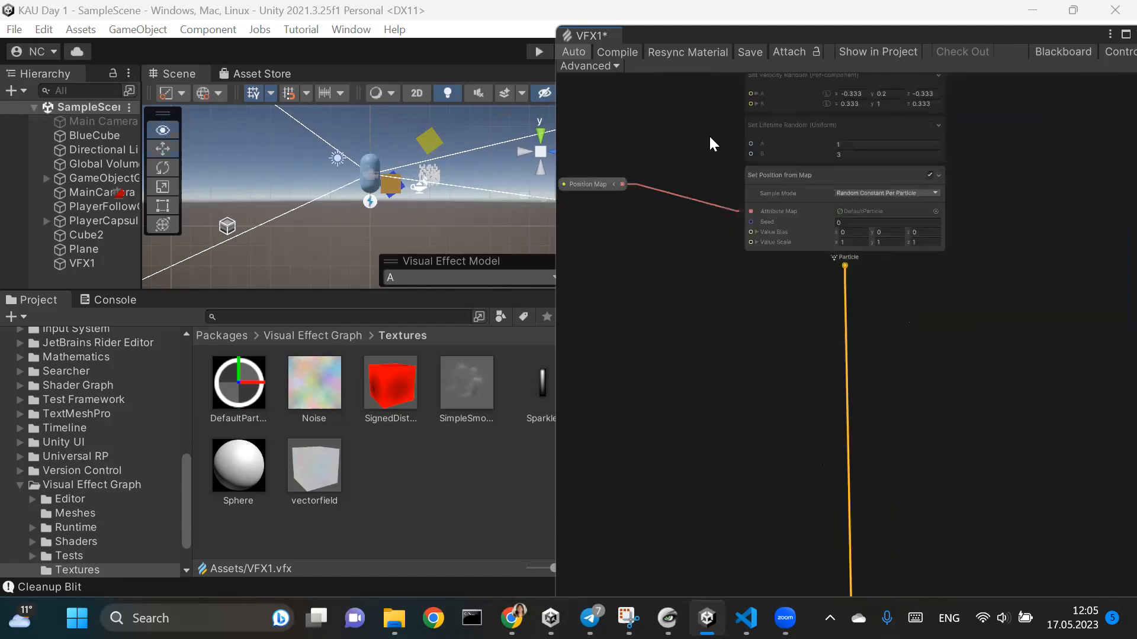
scroll(705, 140, down, 4)
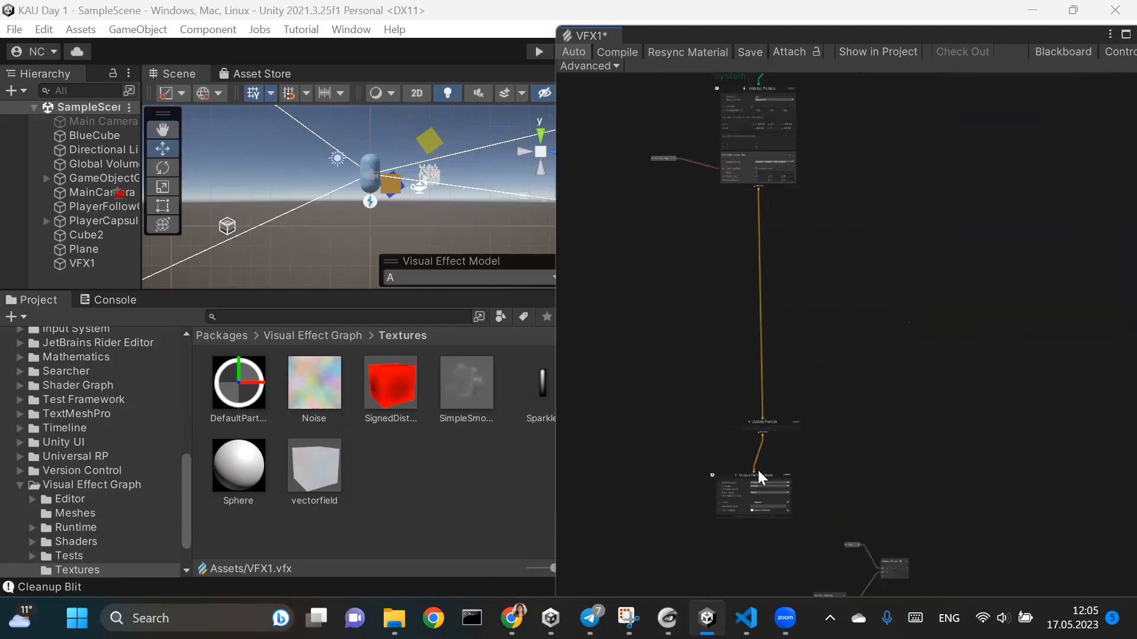
middle_drag(752, 423, 778, 470)
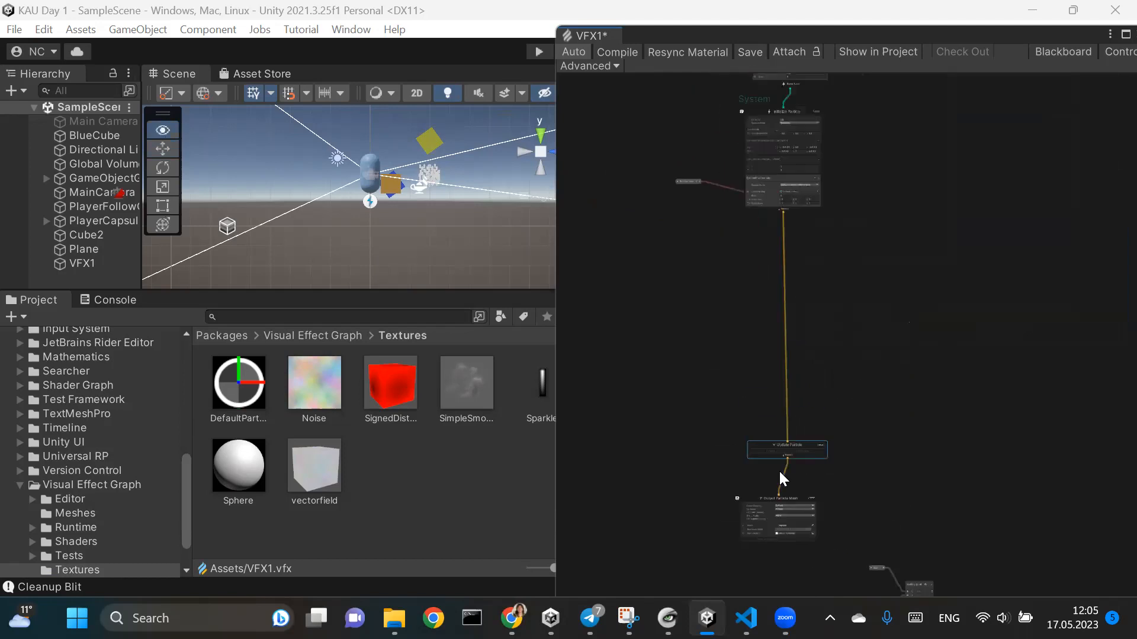
drag(778, 470, 769, 254)
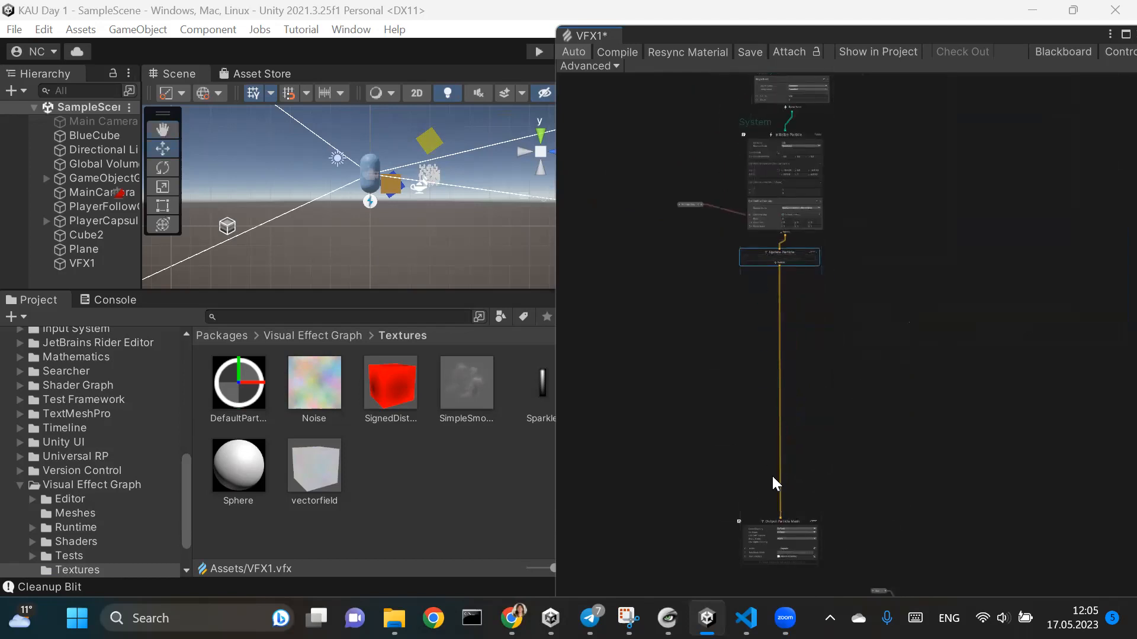
Move the Output Particle Mesh context up to sit directly beneath Update Particle.
click(779, 535)
drag(745, 517, 747, 279)
scroll(851, 304, up, 5)
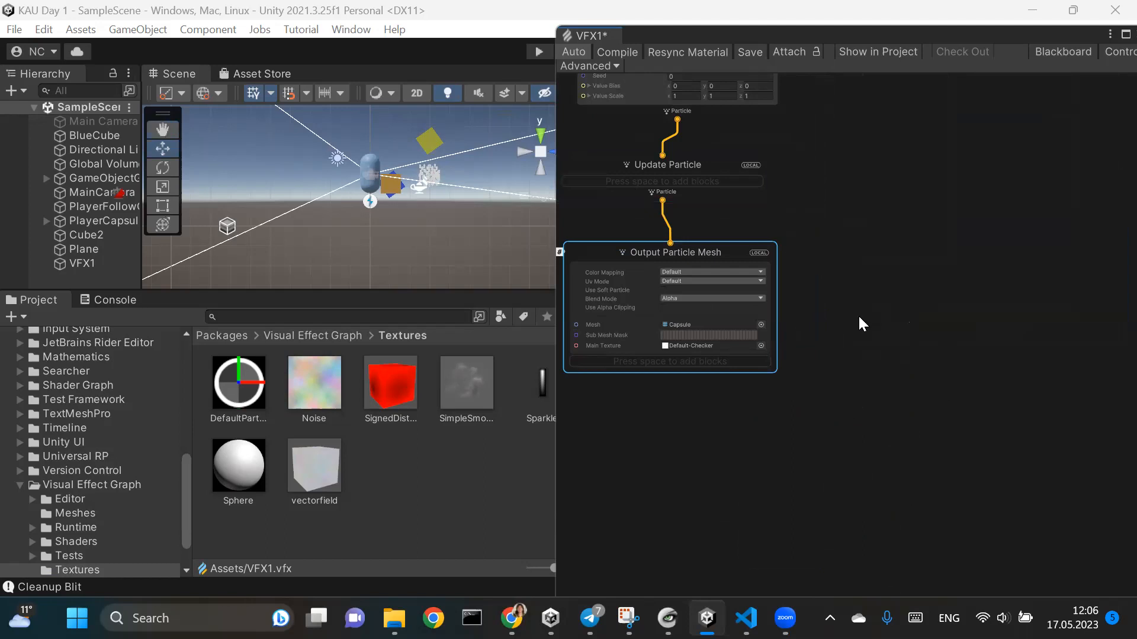
Set the Value Scale of the Set Position from Map block to 2, 2, 2 and save the graph.
alt+drag(833, 172, 938, 338)
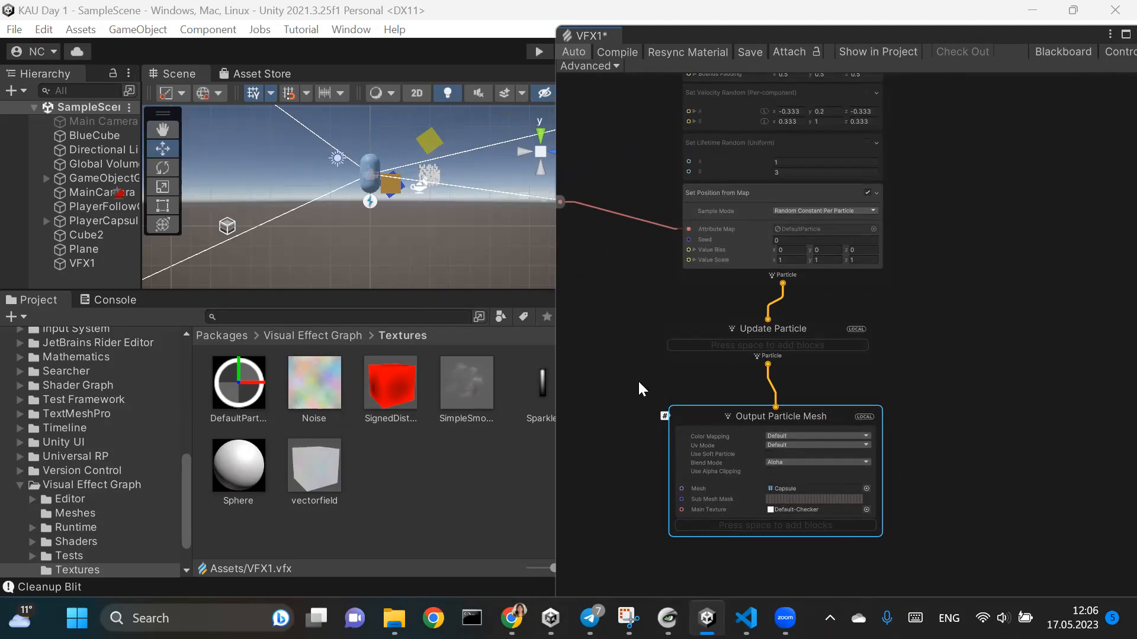
drag(935, 268, 925, 334)
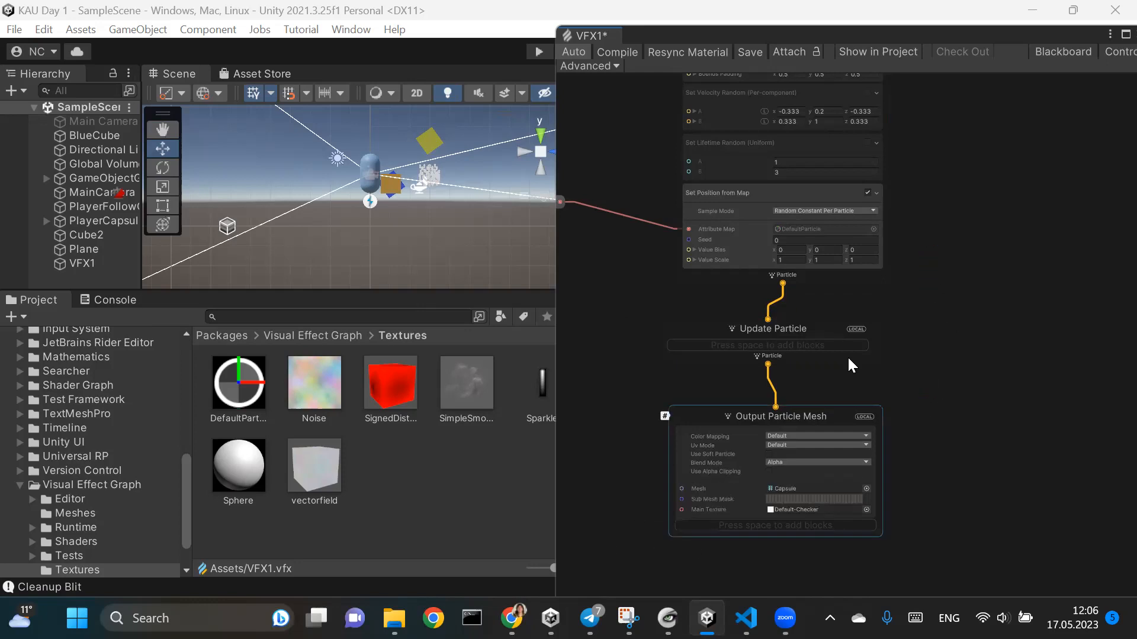
alt+drag(921, 268, 935, 445)
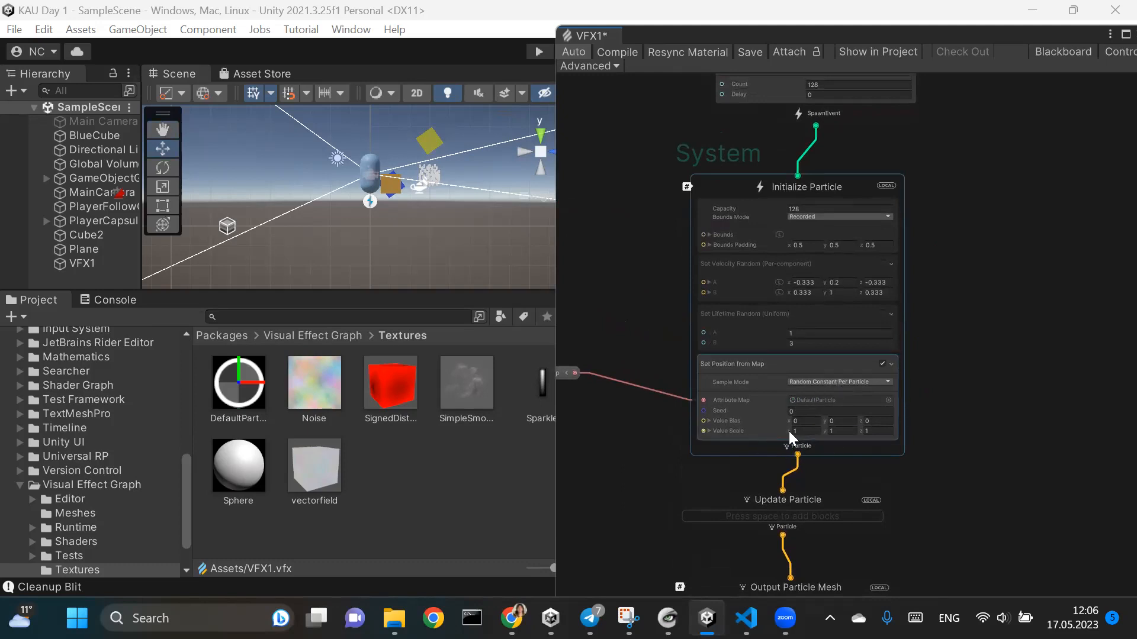
click(805, 431)
text(2)
click(837, 431)
text(2)
click(874, 431)
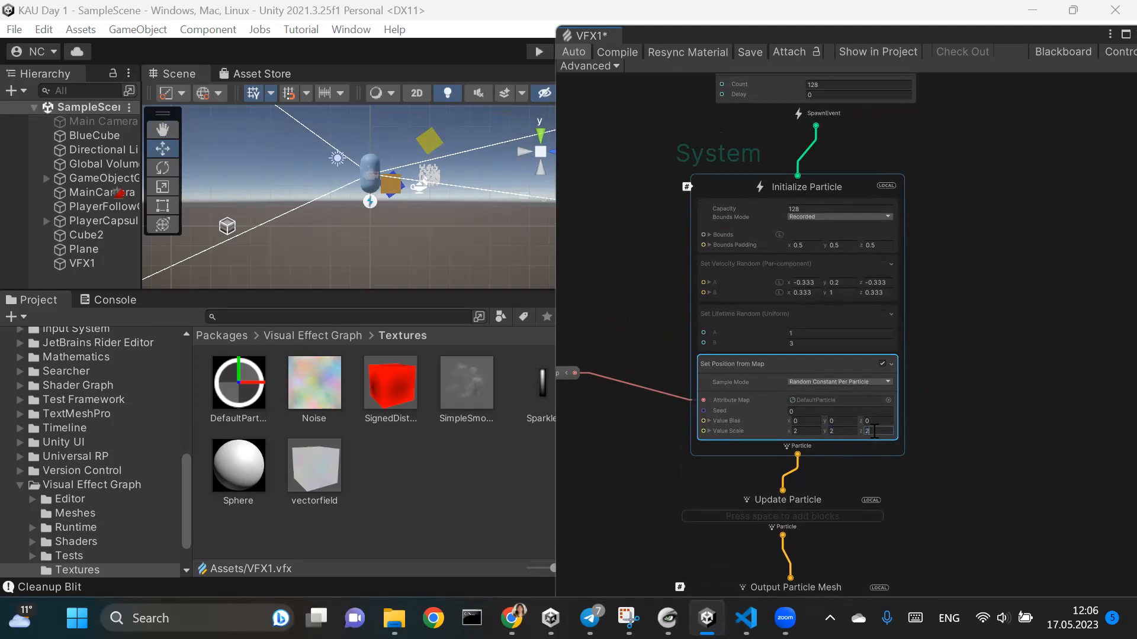
click(990, 403)
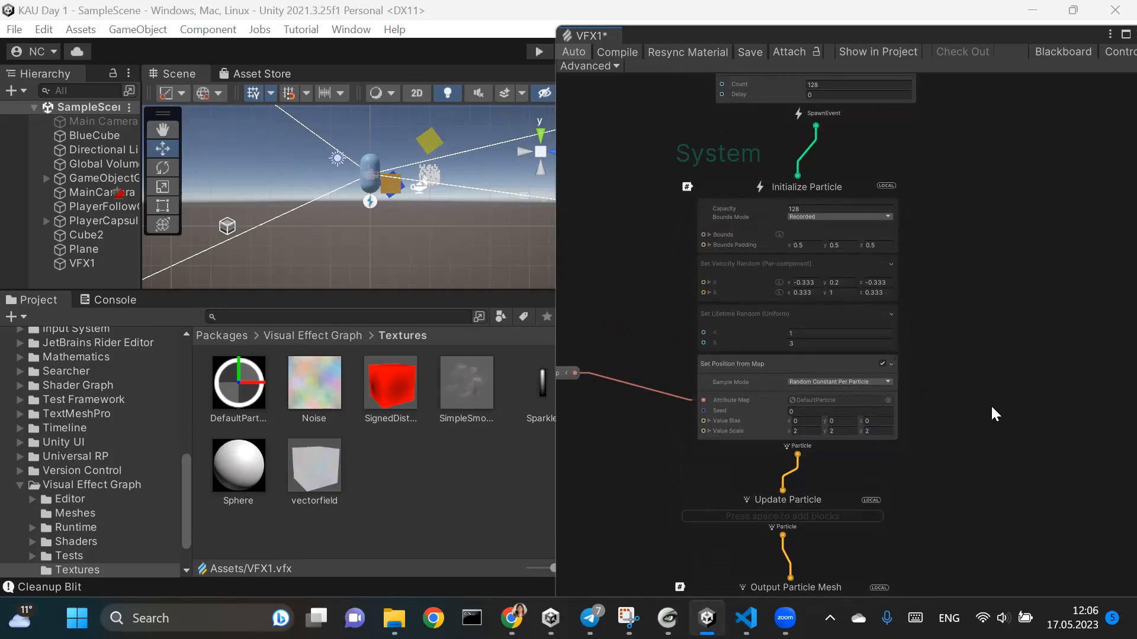
key(ctrl+s)
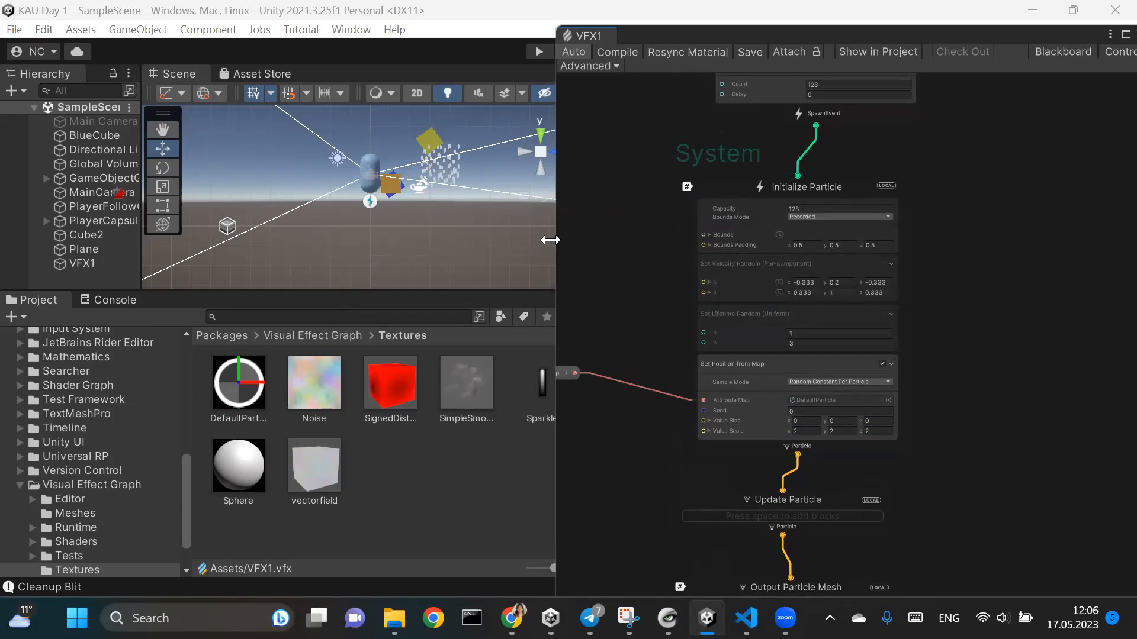
Narrow the VFX1 graph window to uncover more of the editor and select the Output Particle Mesh context.
drag(550, 240, 656, 272)
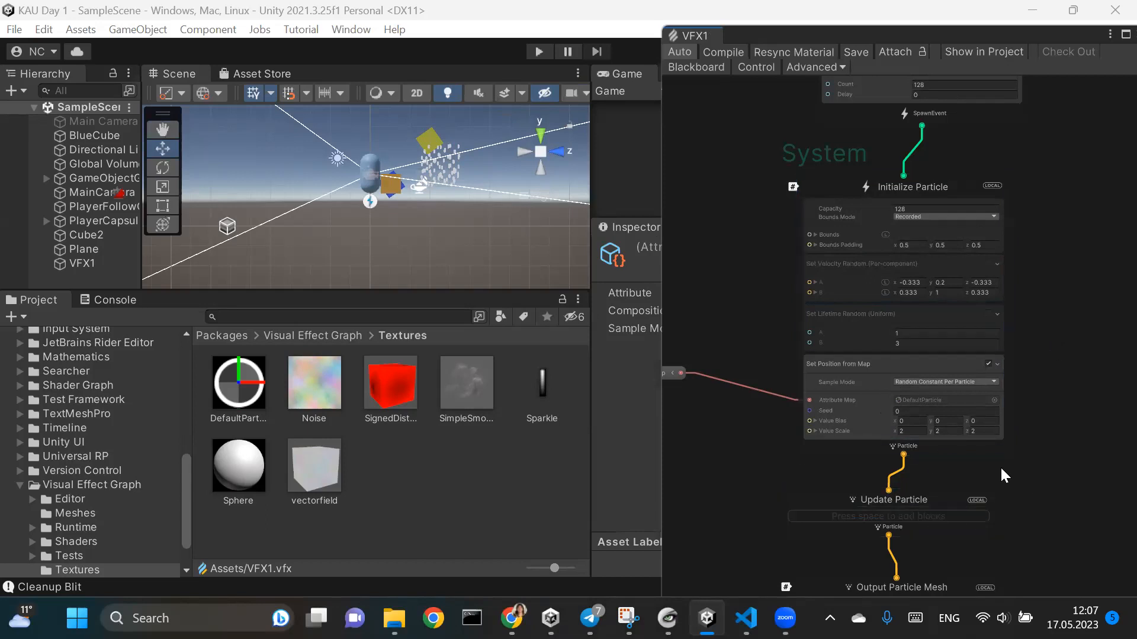
click(933, 514)
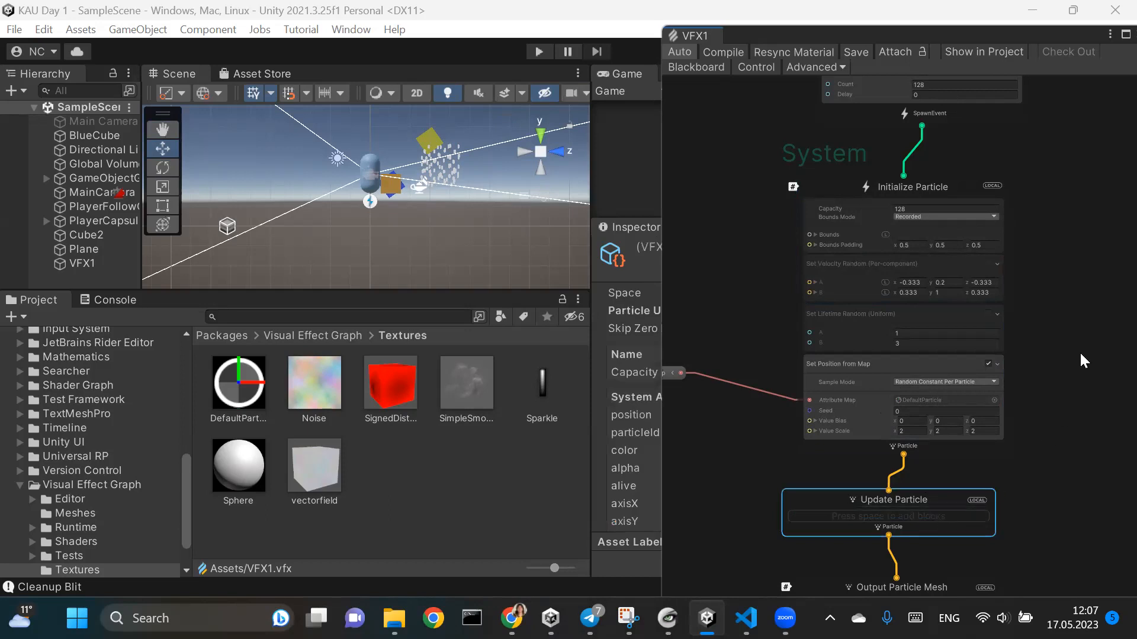
scroll(1075, 361, down, 3)
click(974, 509)
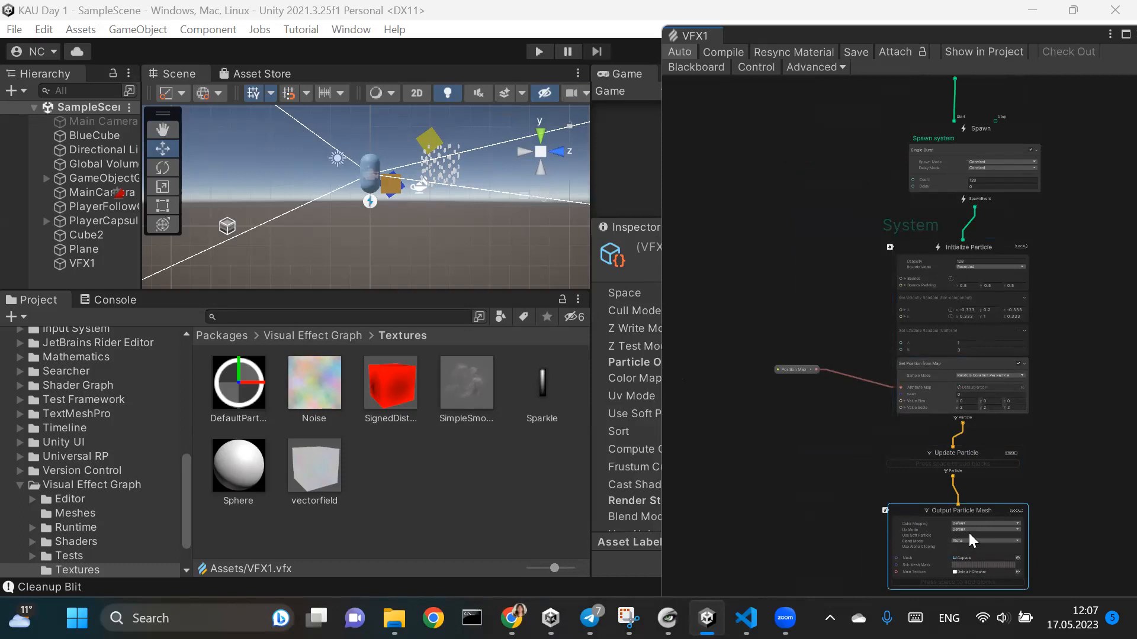
scroll(968, 533, up, 4)
scroll(960, 346, down, 4)
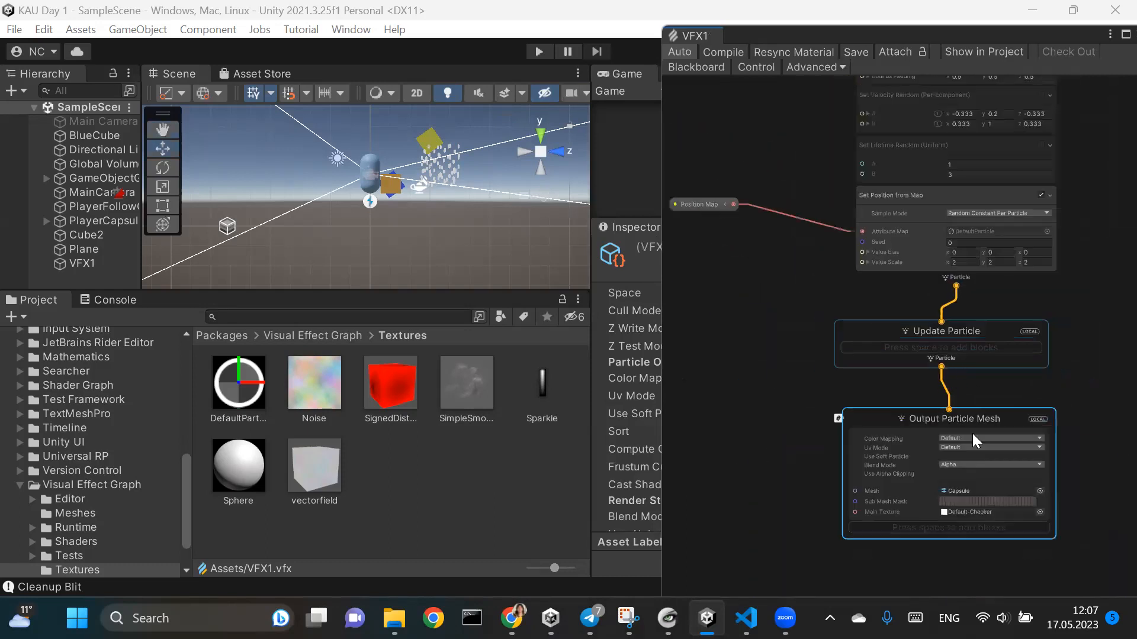
Change the mesh of the Output Particle Mesh context to Sphere and save the VFX1 graph.
click(963, 489)
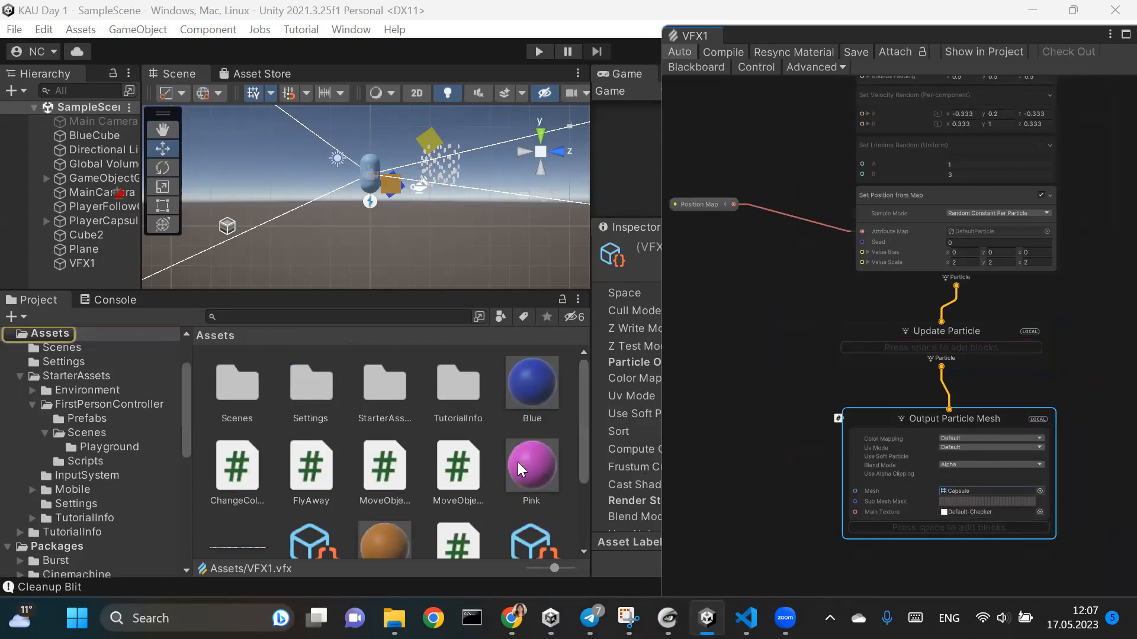
drag(580, 417, 581, 451)
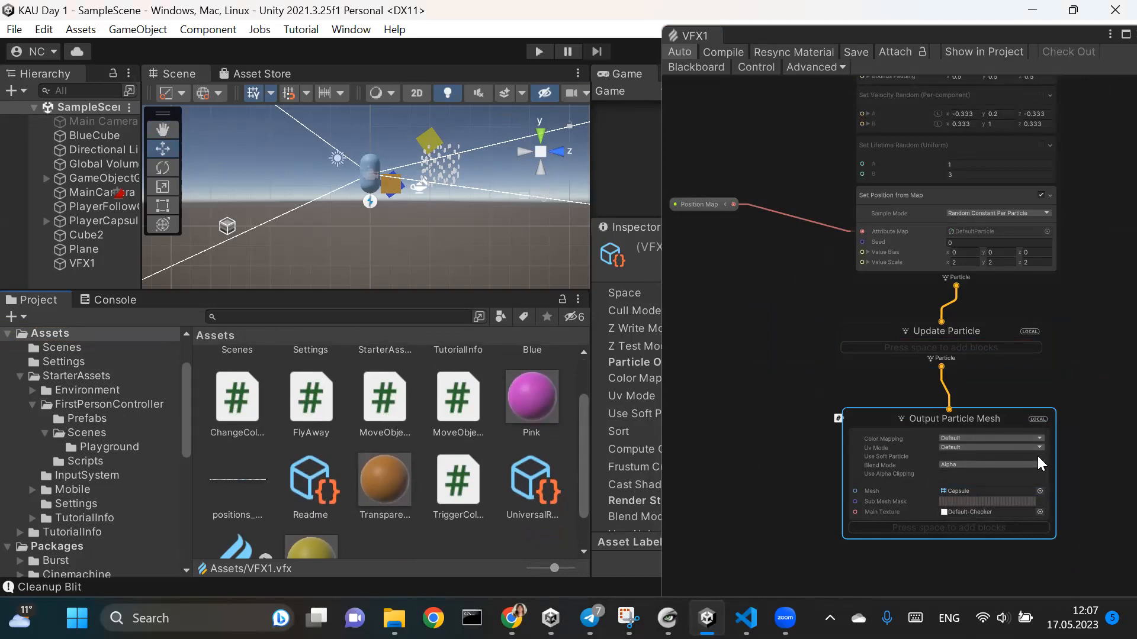
click(1040, 491)
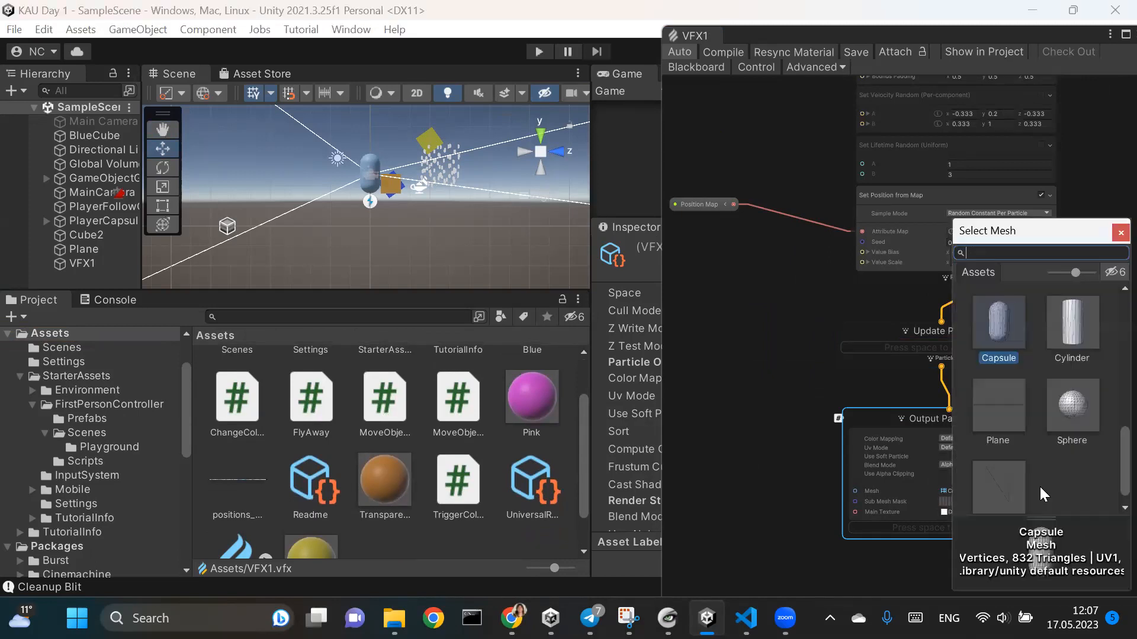
click(1078, 407)
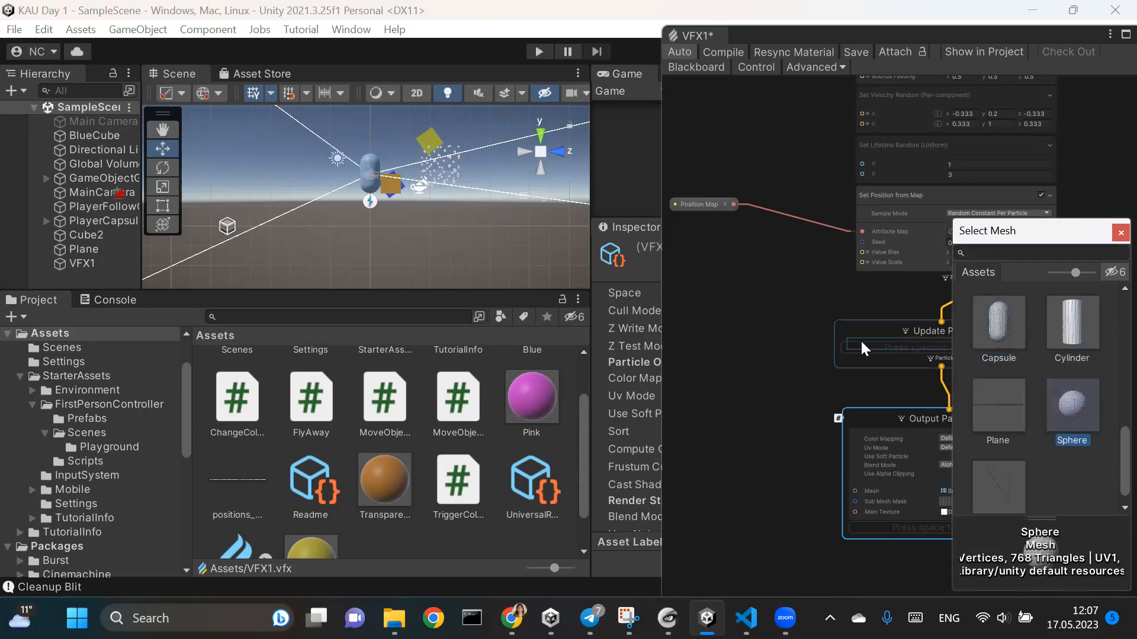
click(875, 371)
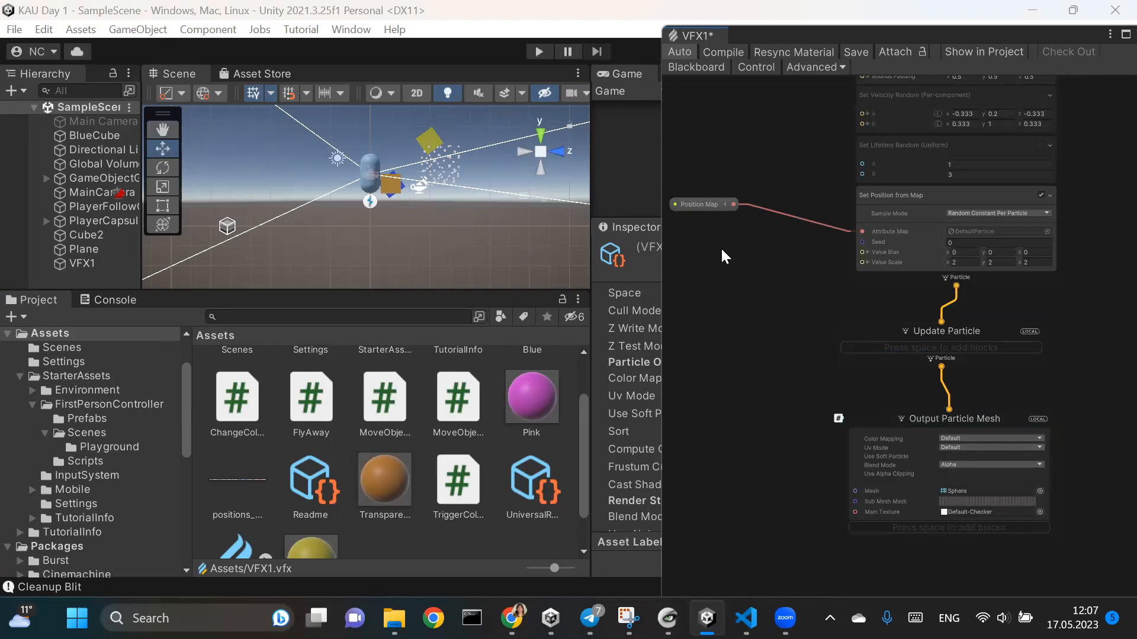
key(ctrl+s)
drag(612, 229, 670, 234)
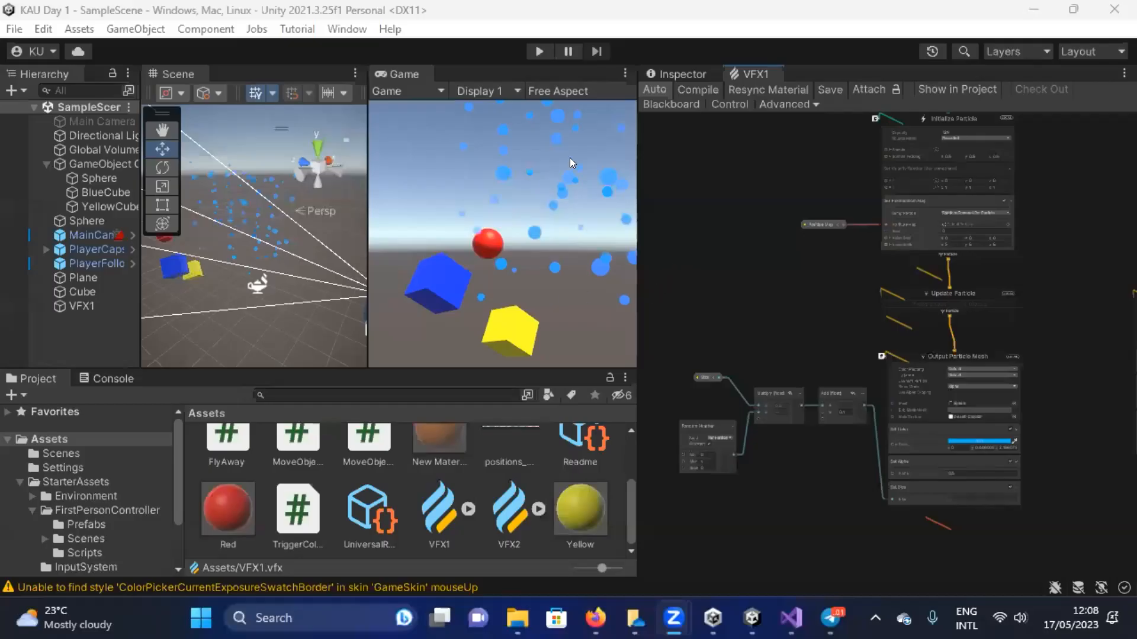
Run the first project's scene, walk the player around and through the blue sphere particles to examine them, and stop the run.
click(536, 50)
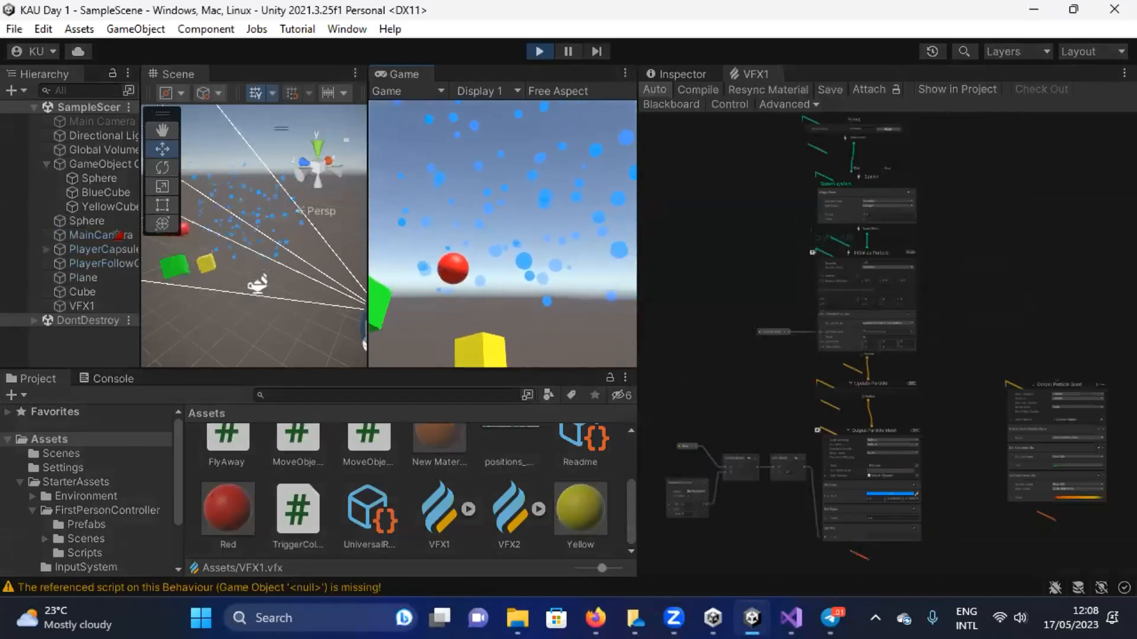
key(w)
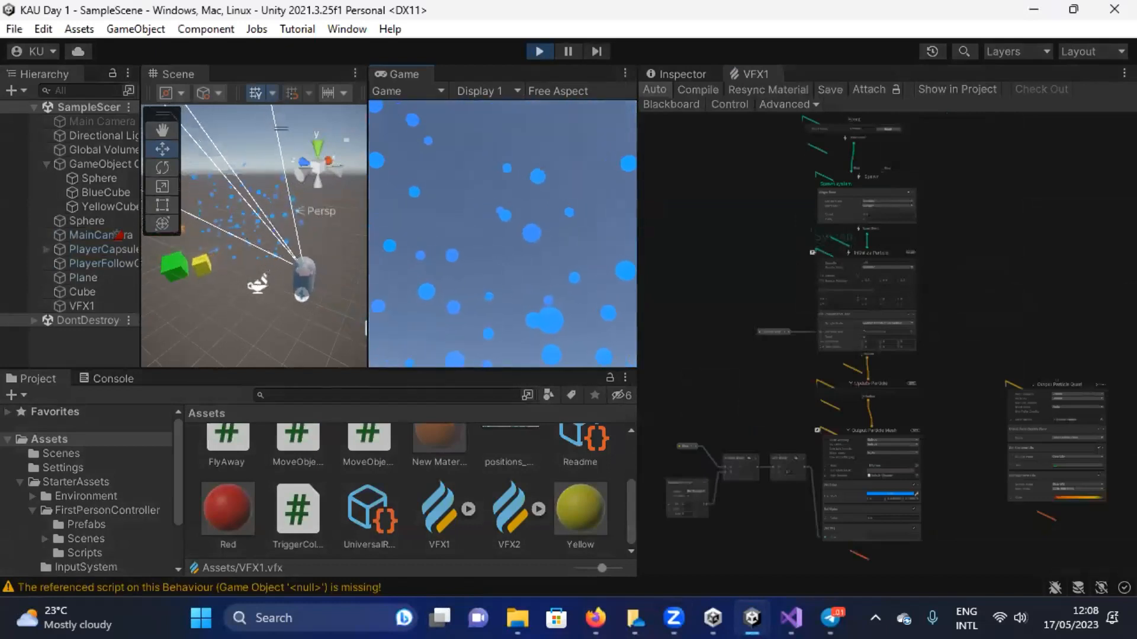
key(w)
key(d)
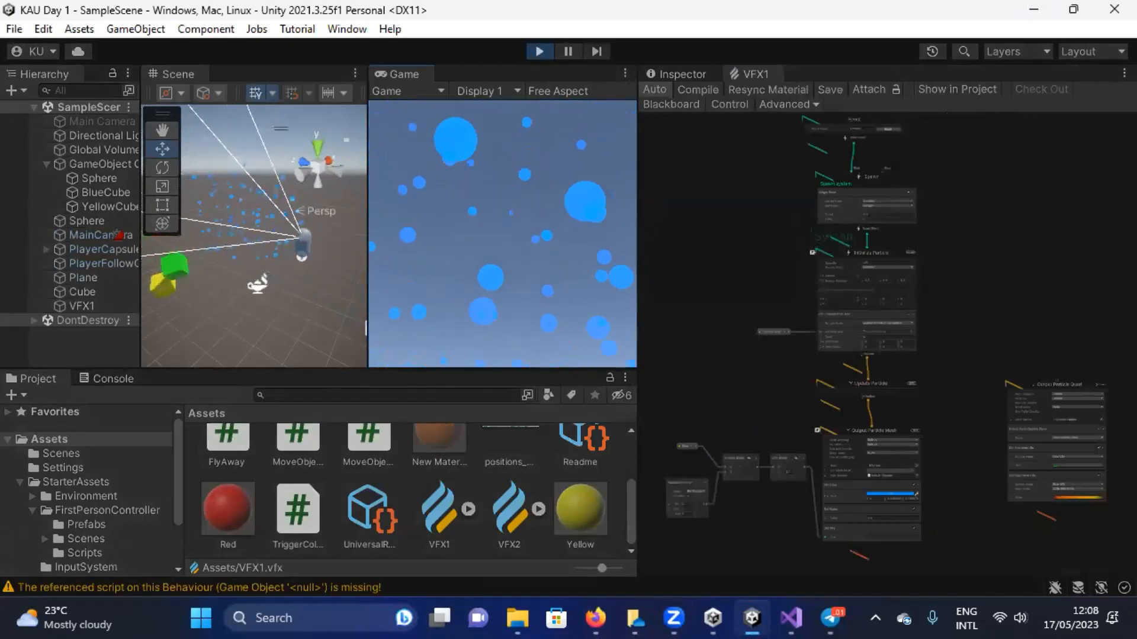
key(s)
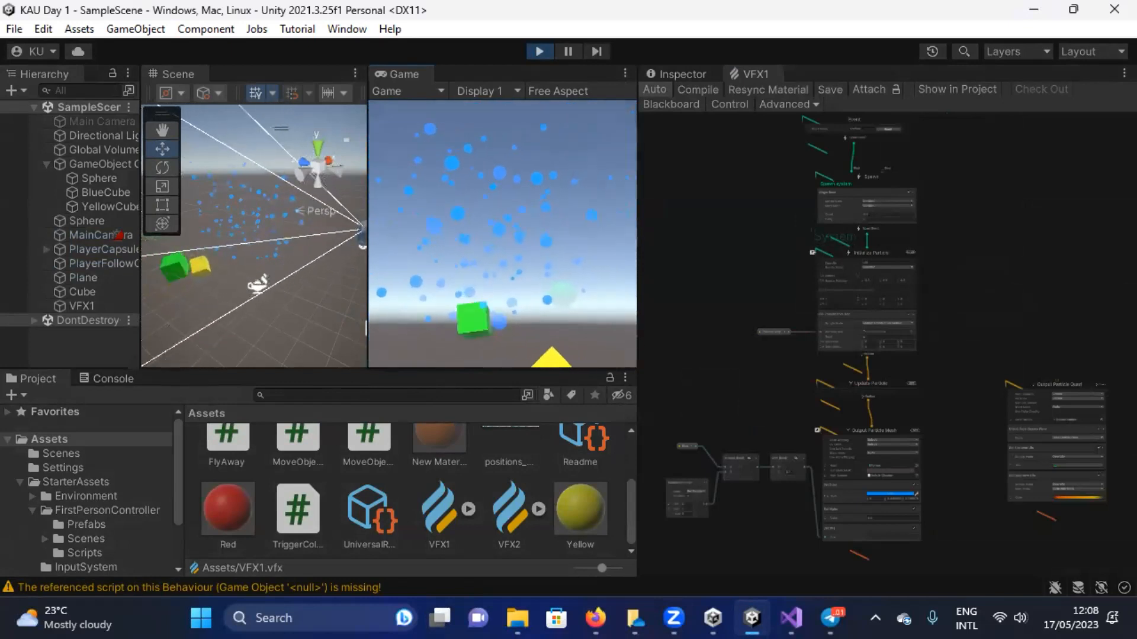
key(w)
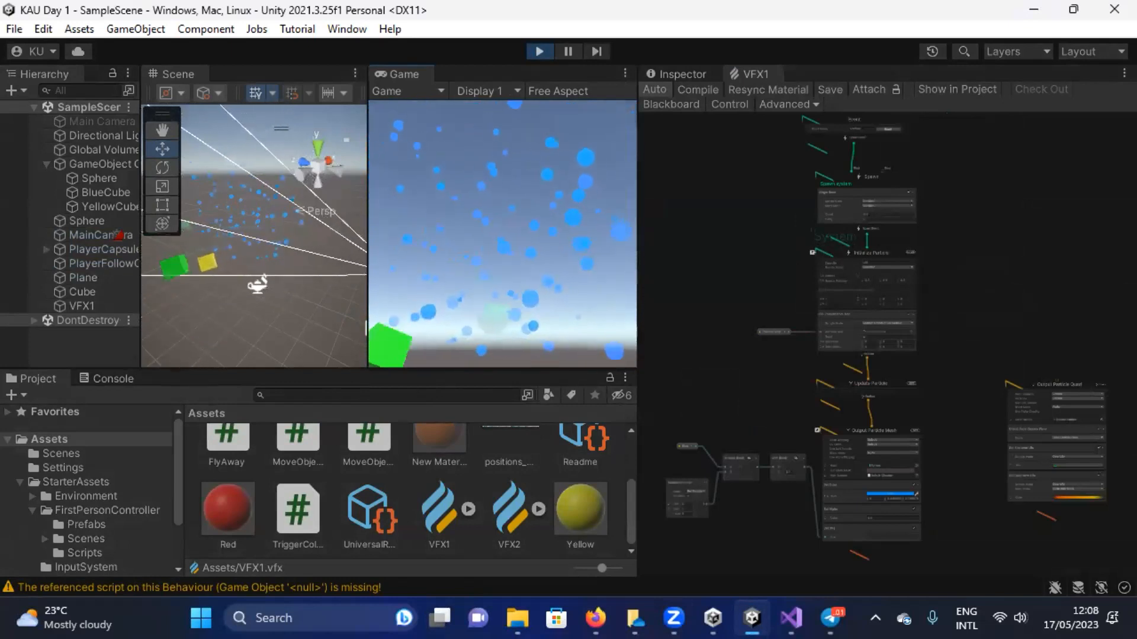
key(a)
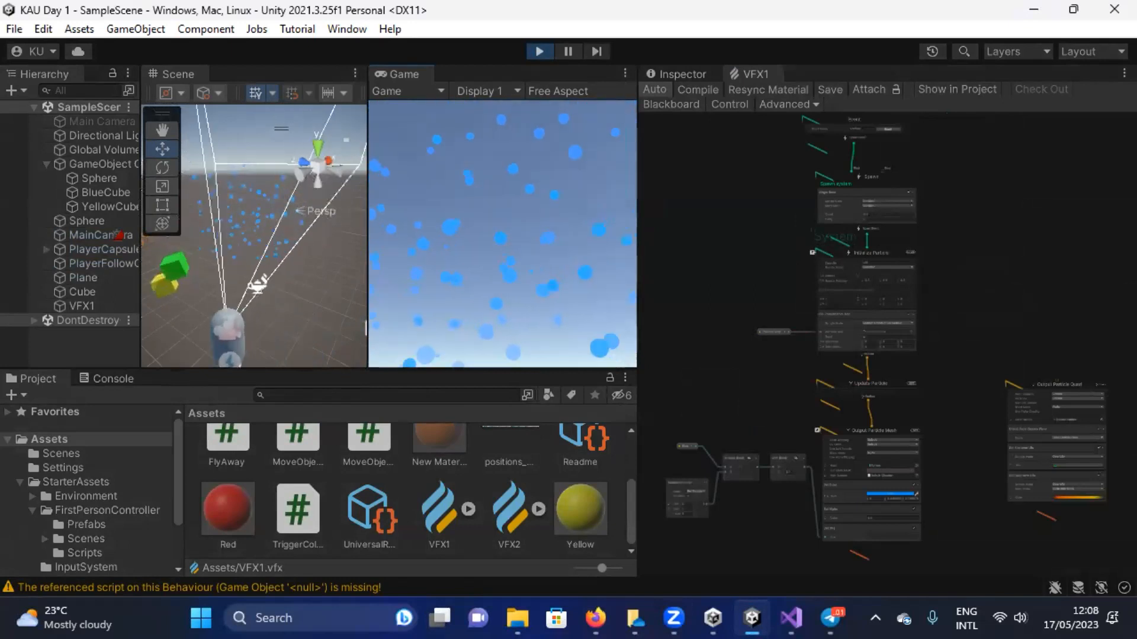
key(a)
key(w)
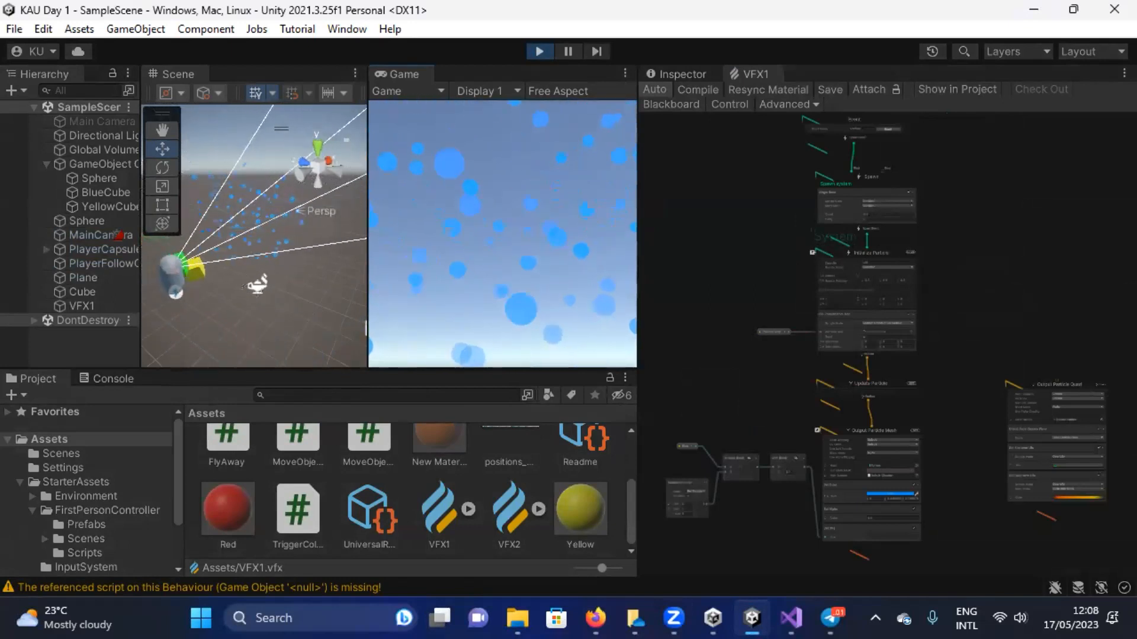
key(s)
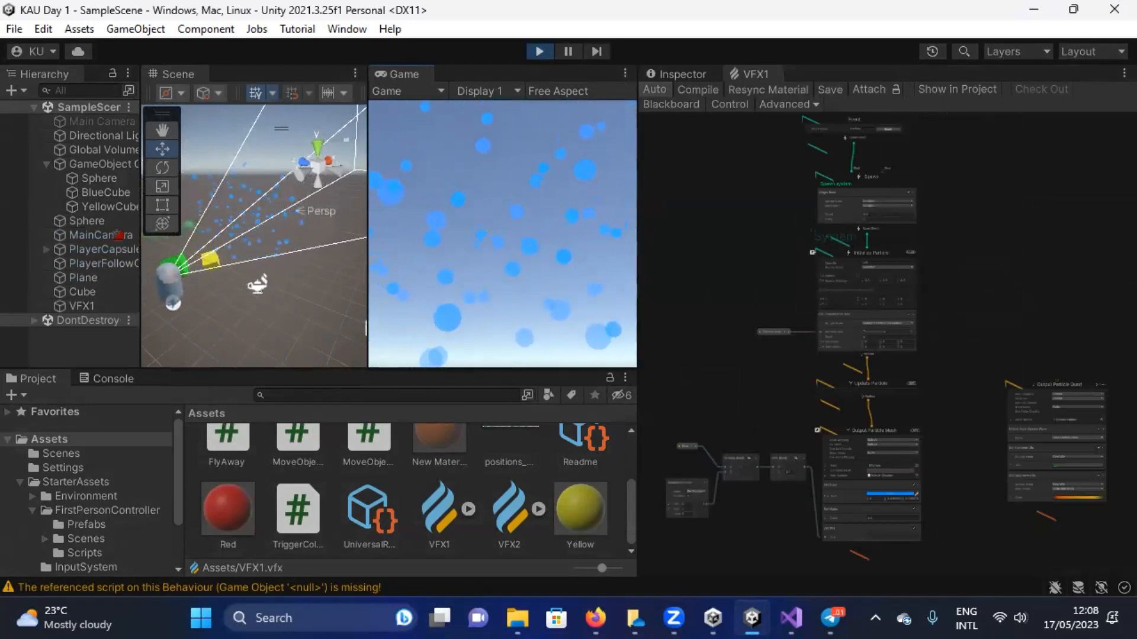
key(Escape)
click(539, 50)
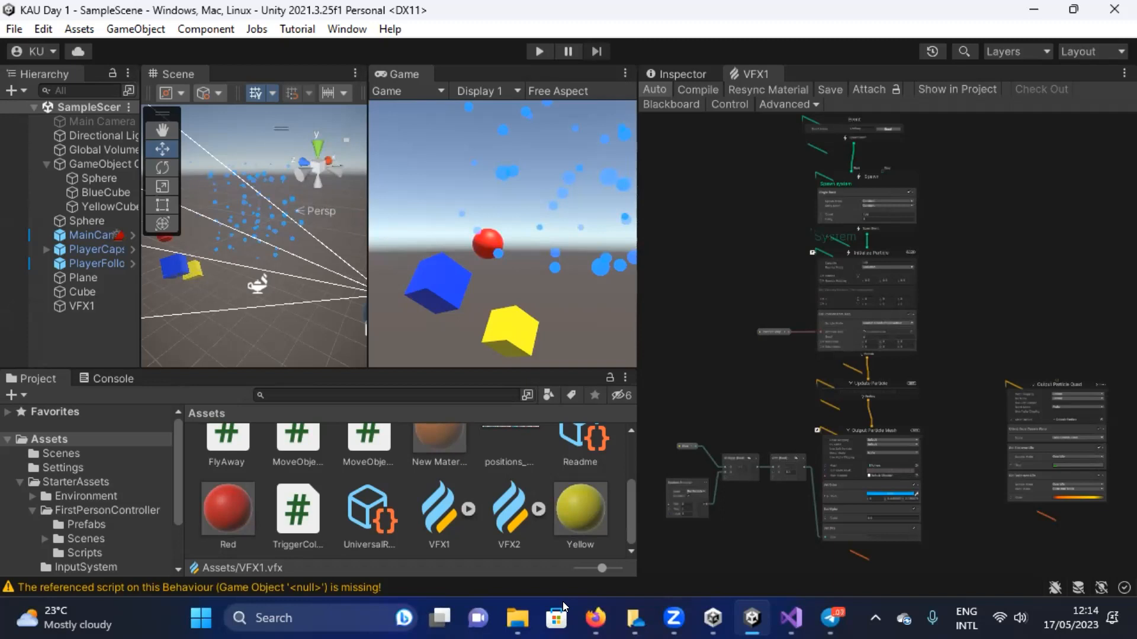
mouse_move(670, 599)
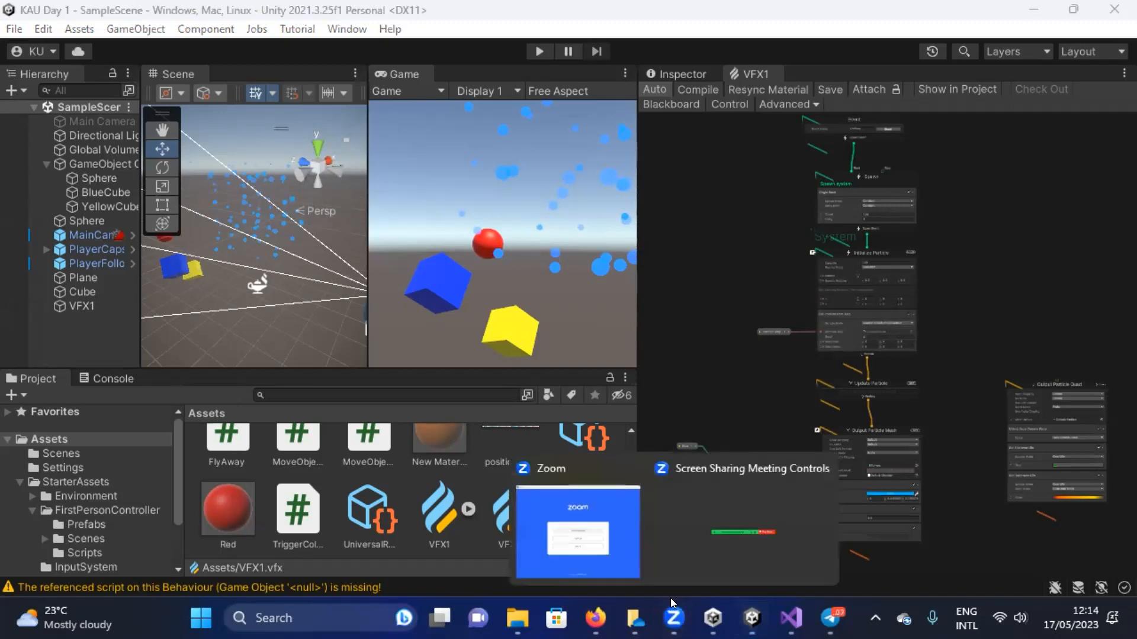
click(662, 506)
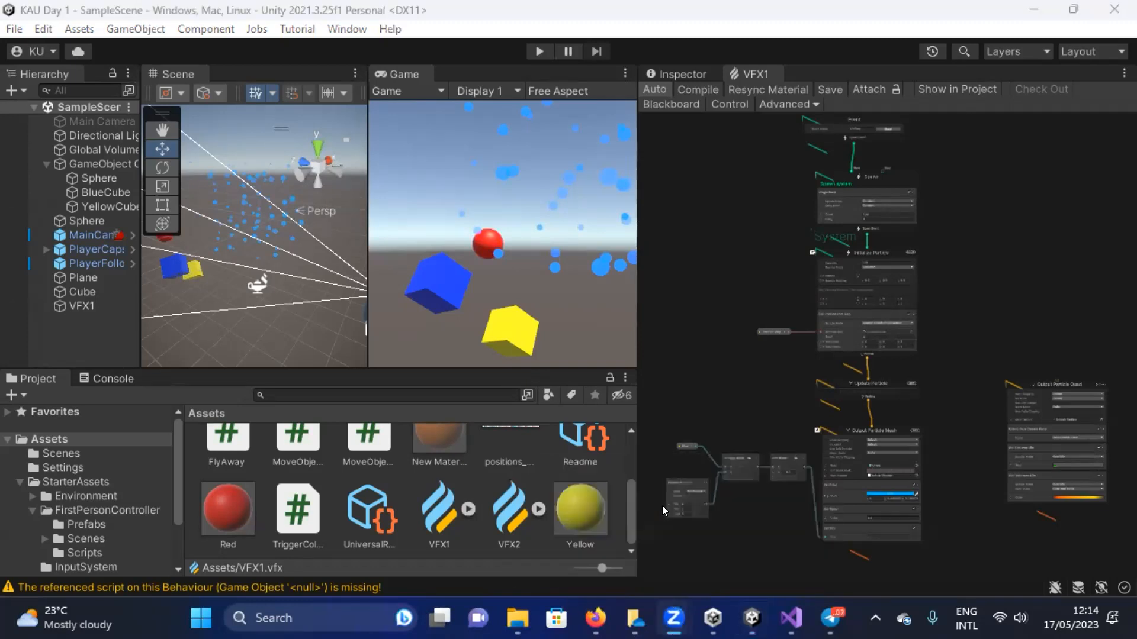